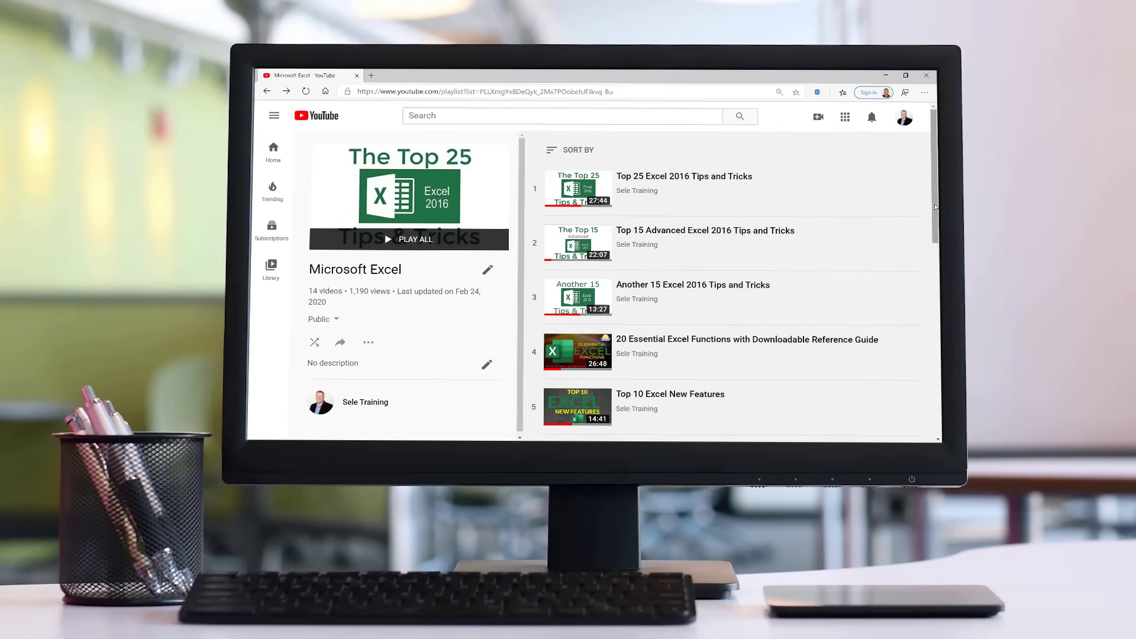
pyautogui.moveTo(934, 207); pyautogui.dragTo(936, 319)
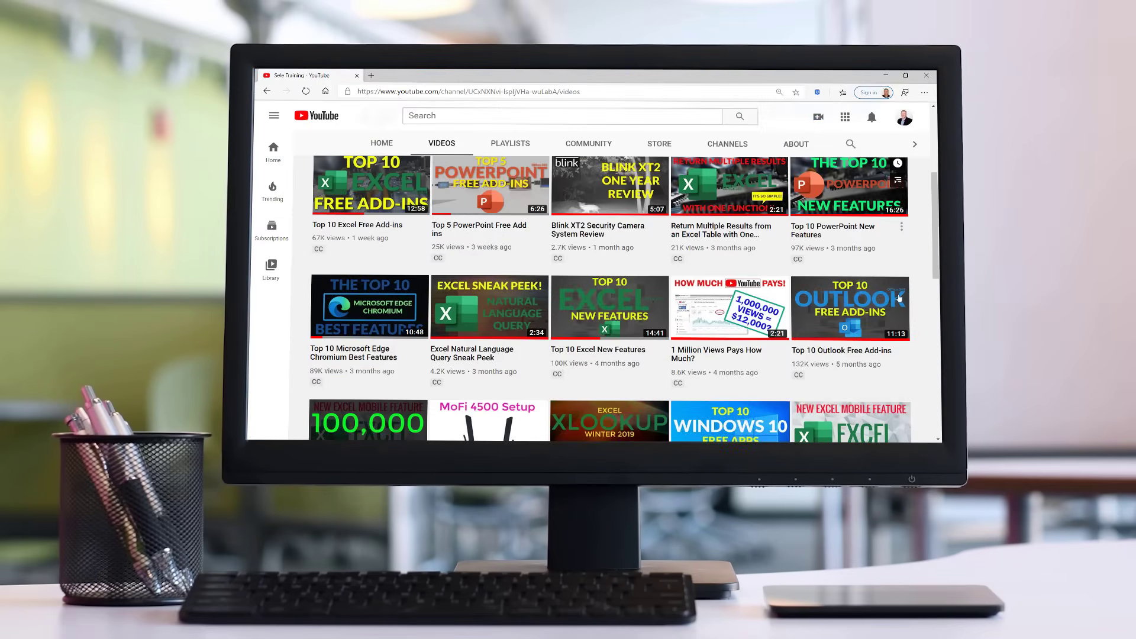
pyautogui.scroll(-4, 899, 298)
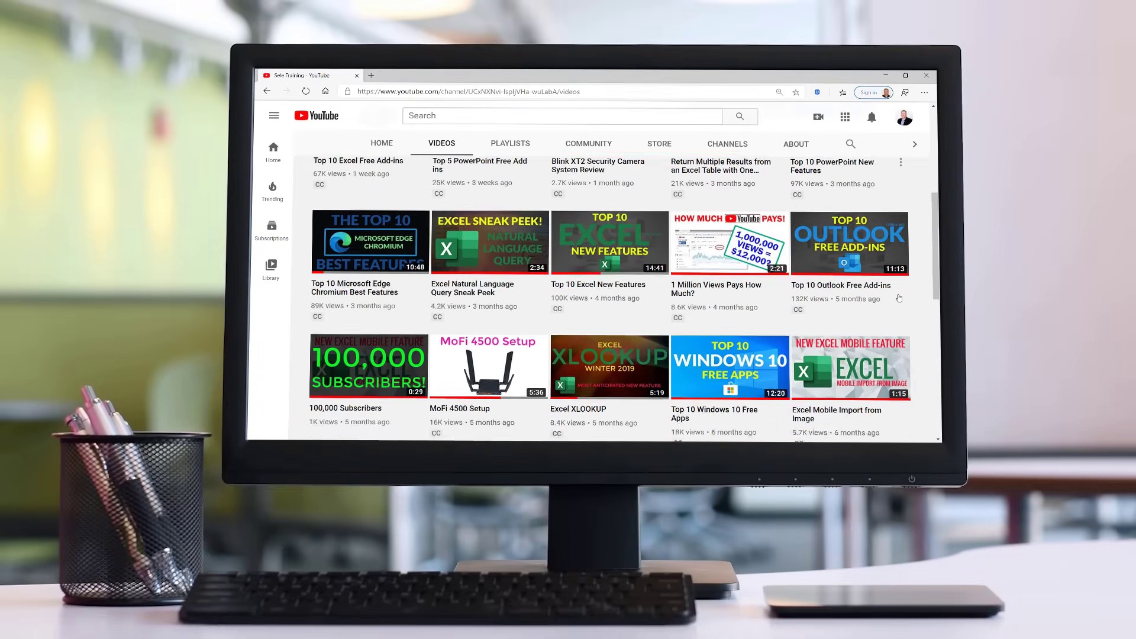
pyautogui.scroll(-2, 898, 297)
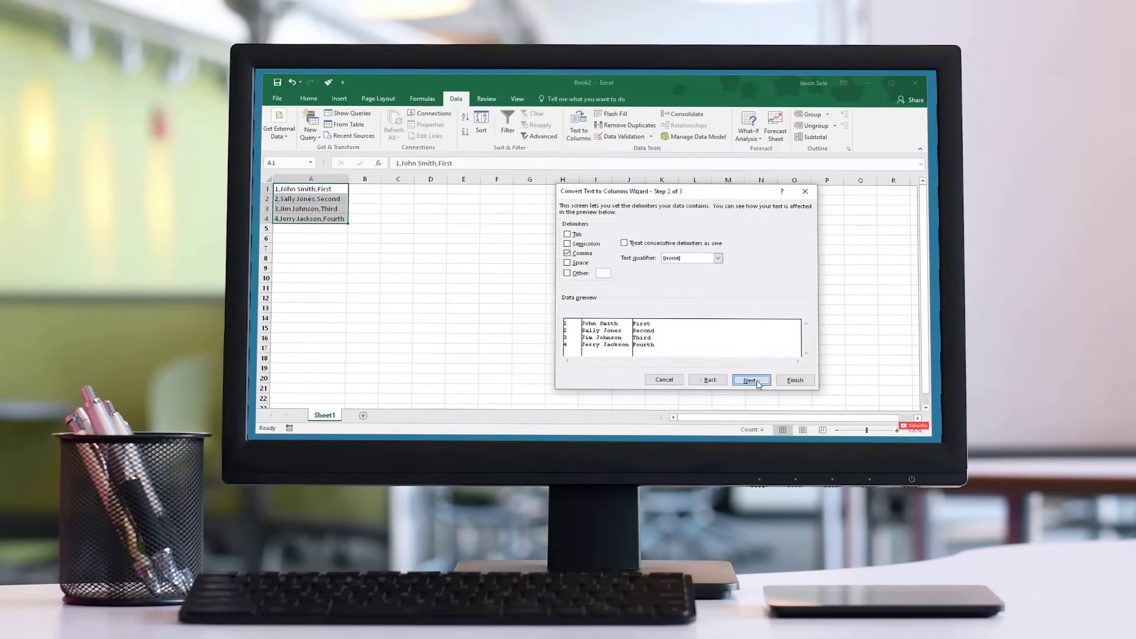
pyautogui.click(755, 381)
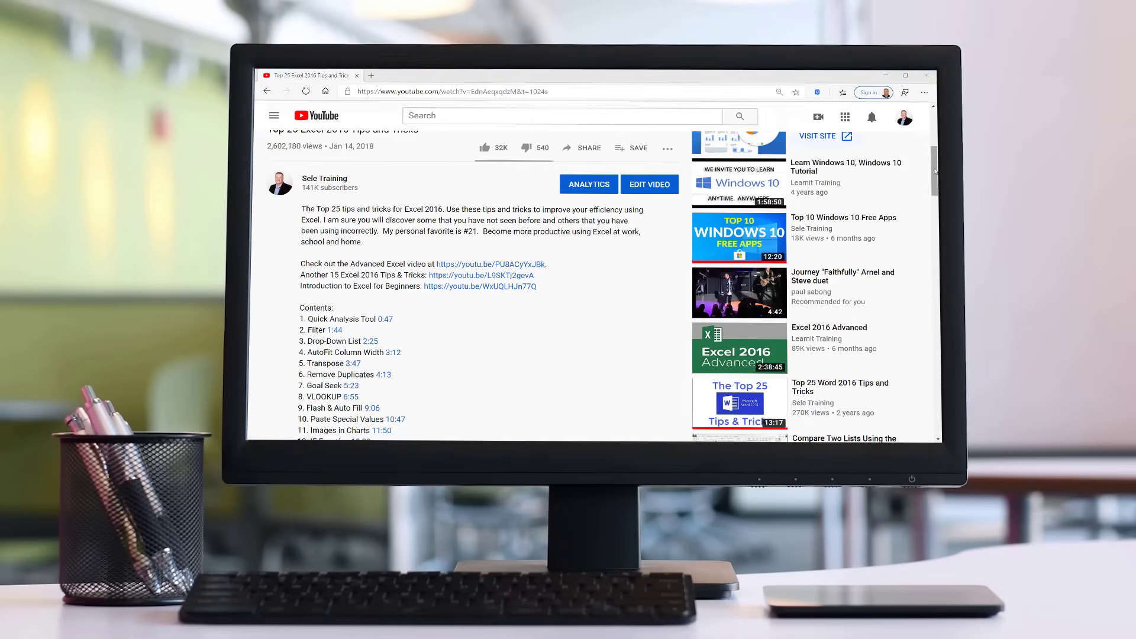
pyautogui.moveTo(936, 166); pyautogui.dragTo(936, 200)
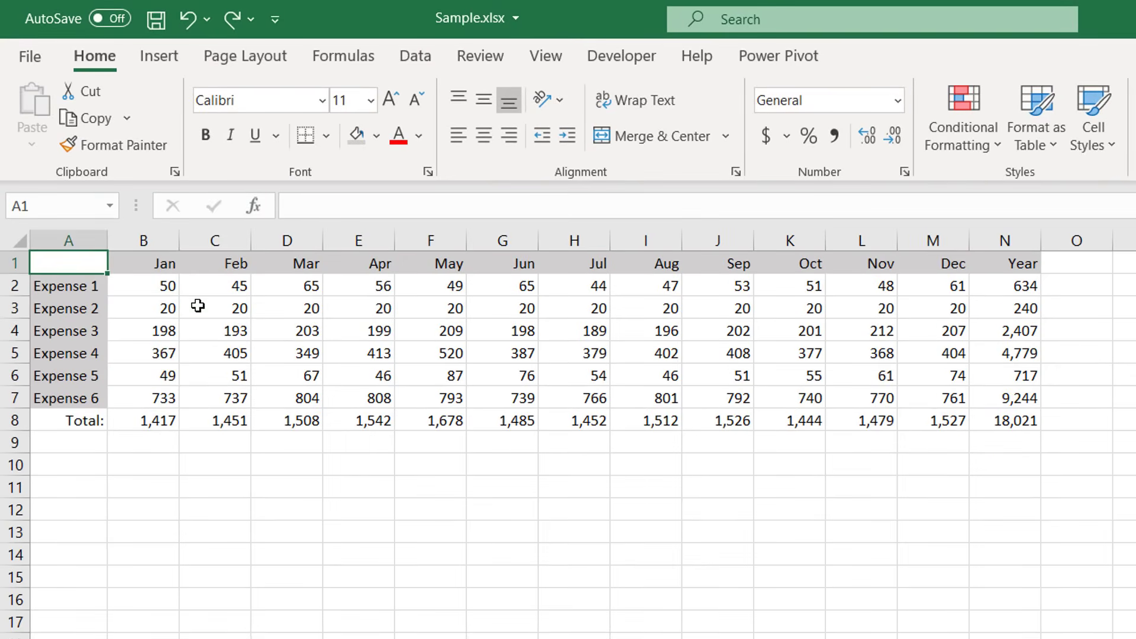
# Move the range C3:E6 to F11:H14 on the expense sheet, and undo the move.
pyautogui.moveTo(198, 306); pyautogui.dragTo(341, 377)
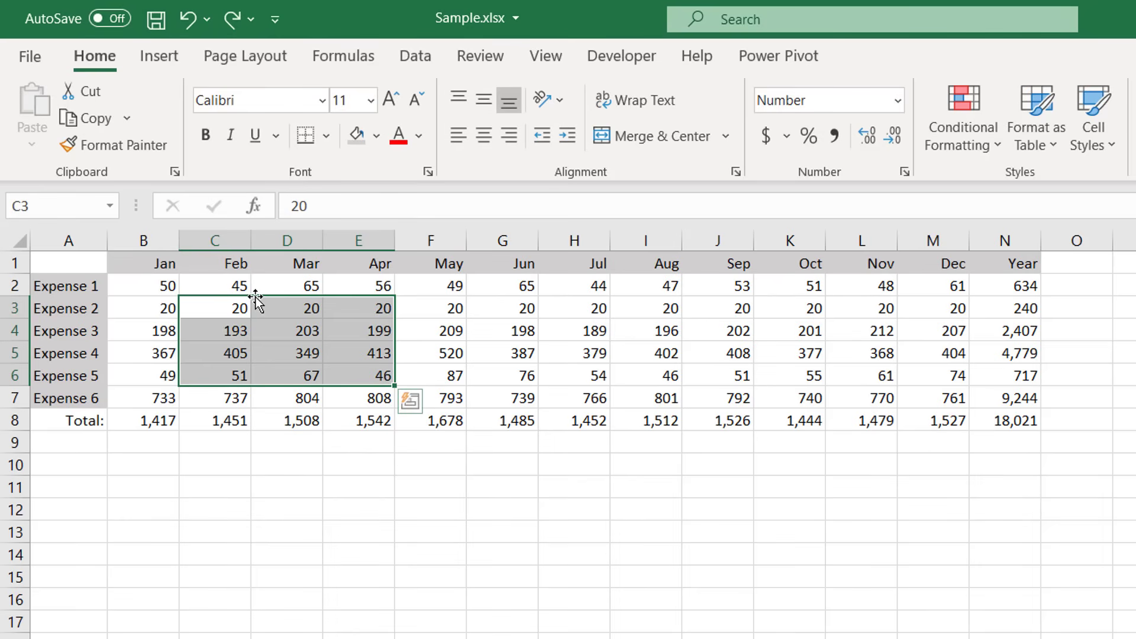
pyautogui.moveTo(255, 298); pyautogui.dragTo(509, 489)
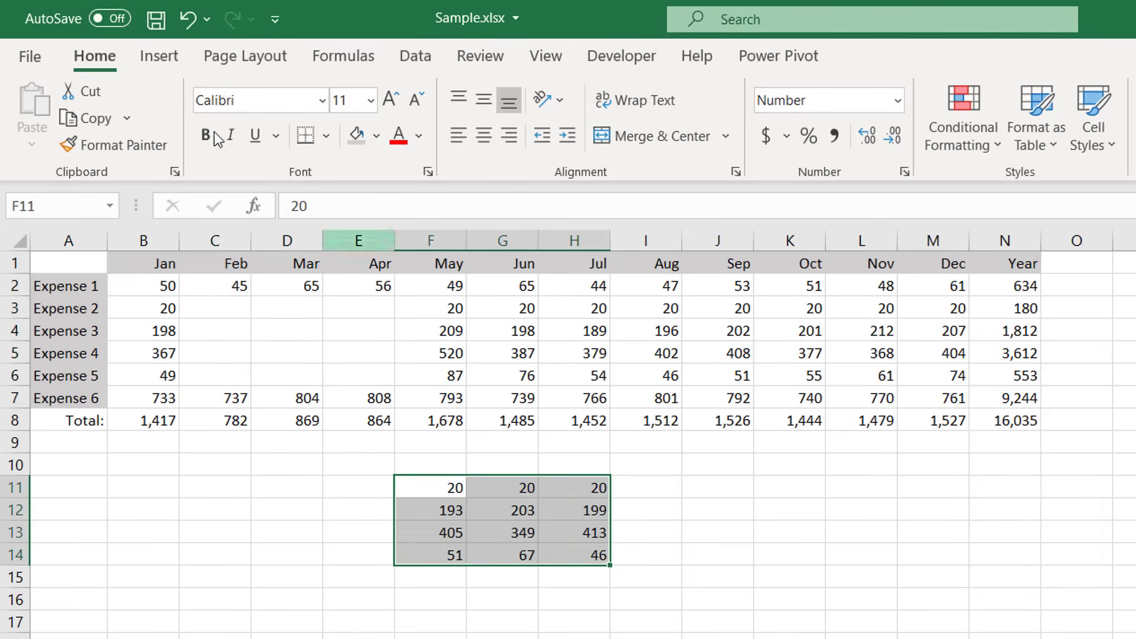
pyautogui.hotkey('ctrl', 'z')
# Move the whole Feb column C to column O, and undo the column move.
pyautogui.click(222, 232)
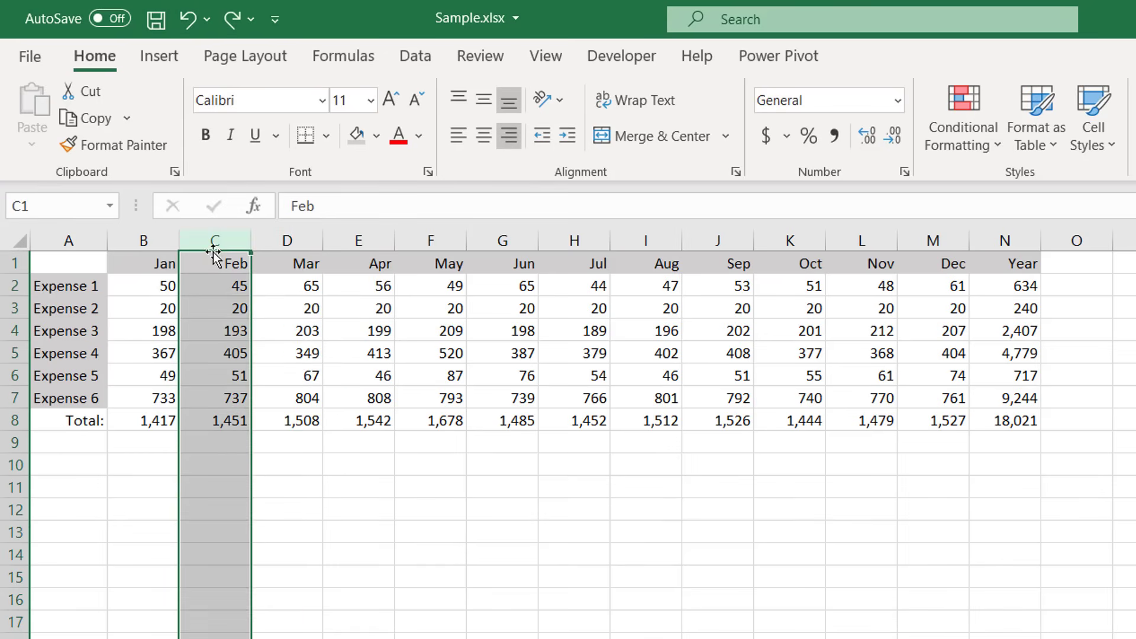
pyautogui.moveTo(256, 277); pyautogui.dragTo(1062, 334)
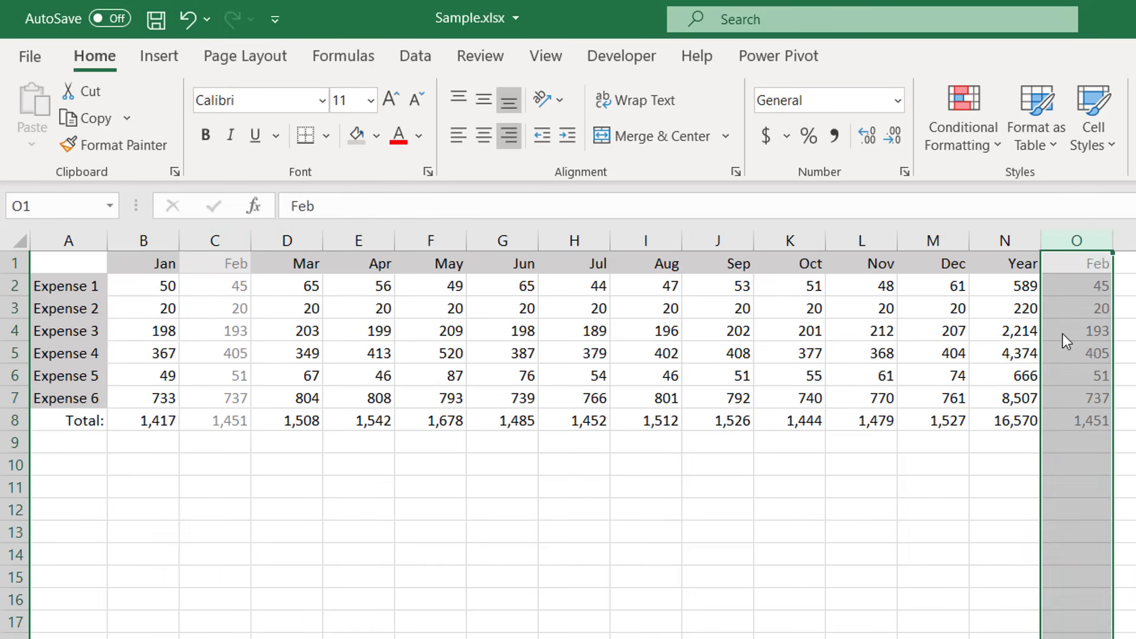
pyautogui.click(185, 18)
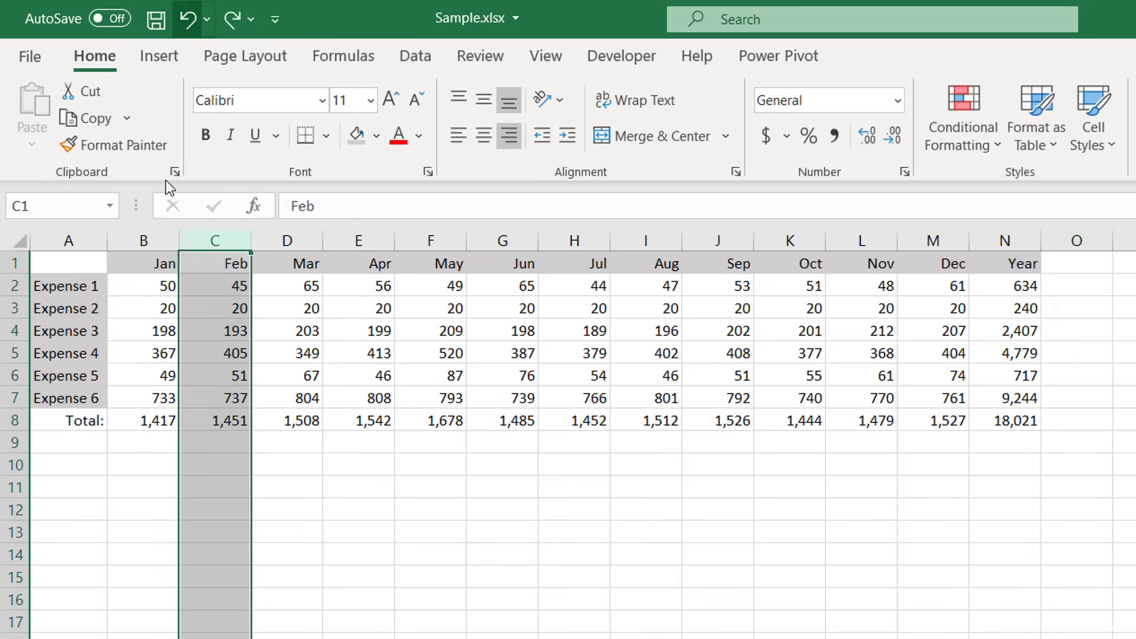
# Move the entire Expense 2 row to below the totals, and undo the row move.
pyautogui.click(14, 307)
pyautogui.moveTo(92, 299); pyautogui.dragTo(98, 465)
pyautogui.click(184, 19)
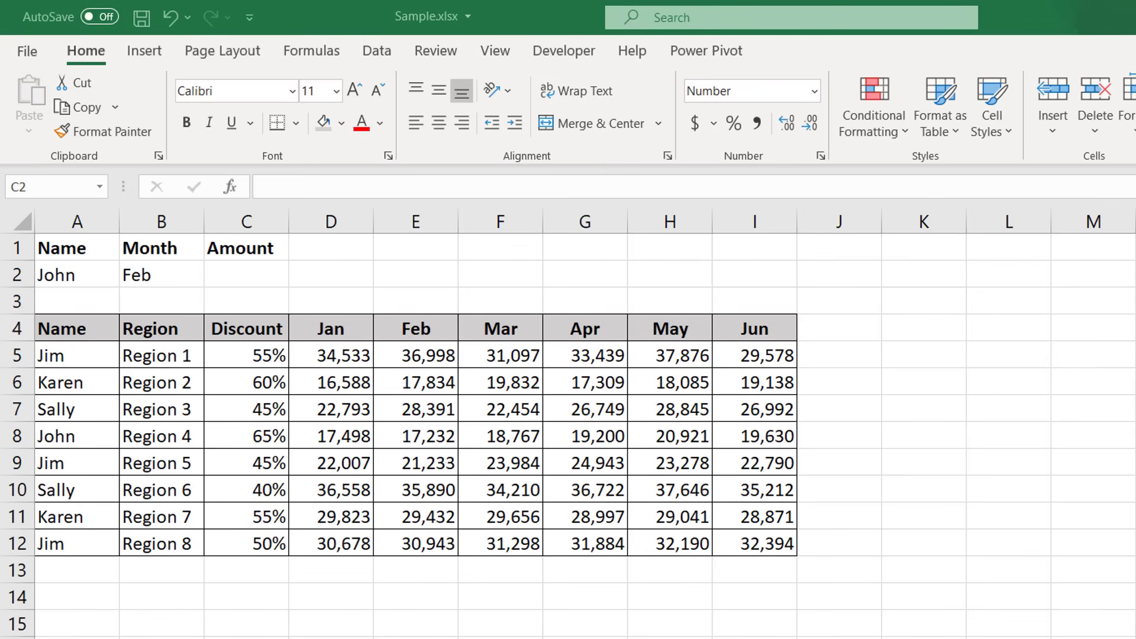
# Enter =XLOOKUP(A2,A5:A12,E5:E12) in C2 to return the Feb amount for the name in A2, and check it against E8.
pyautogui.click(259, 282)
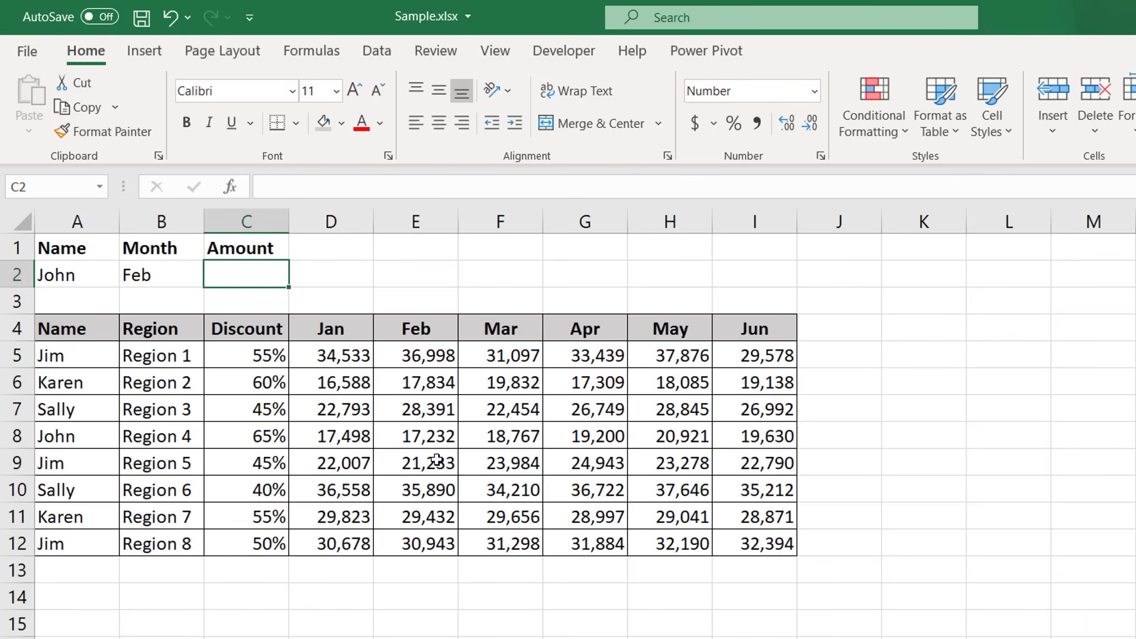
pyautogui.doubleClick(237, 280)
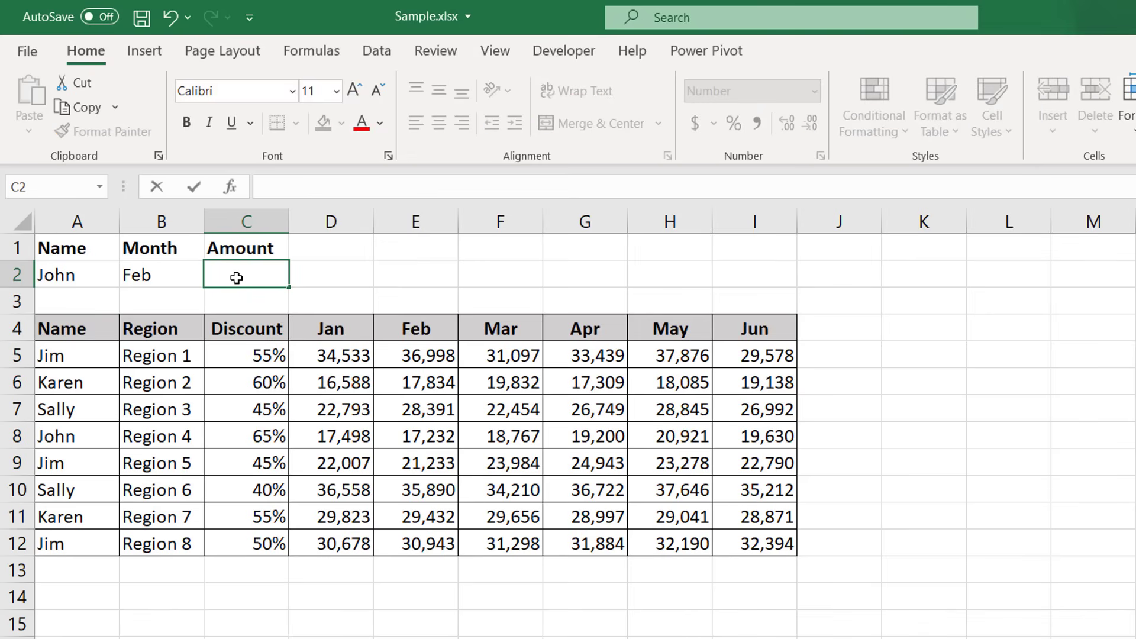
pyautogui.write('=XLOOKUP(')
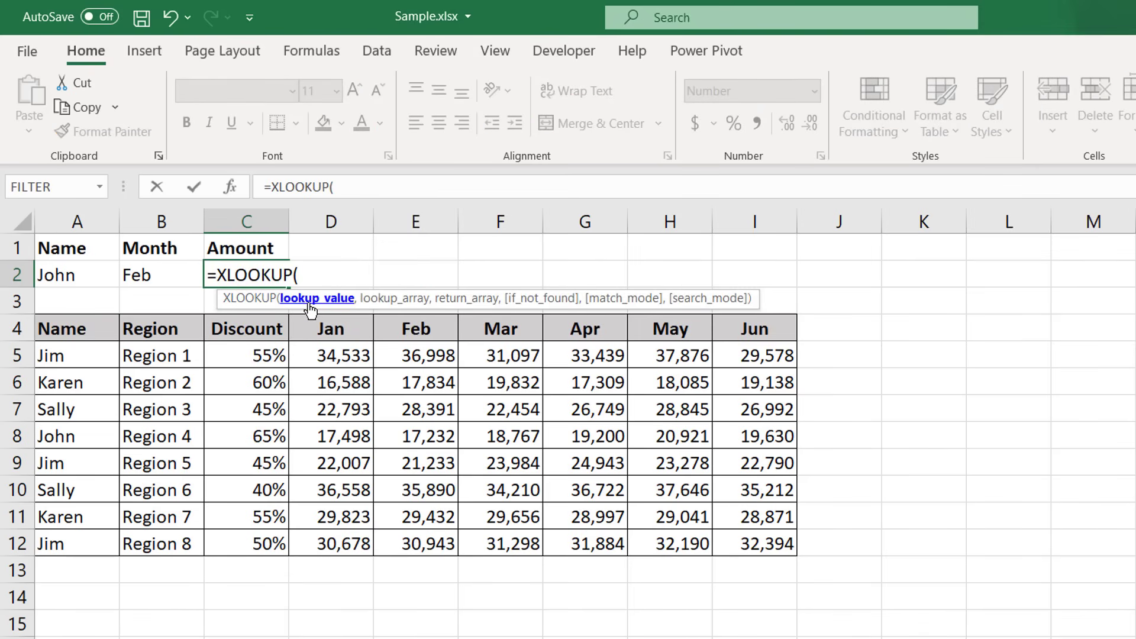
pyautogui.click(85, 277)
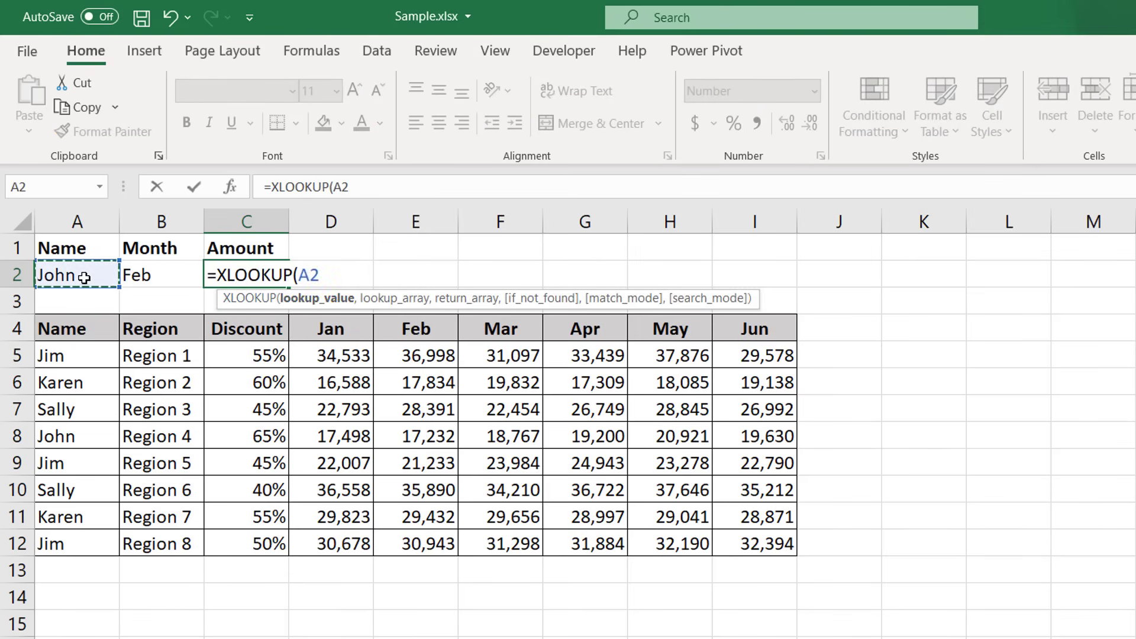
pyautogui.write(',')
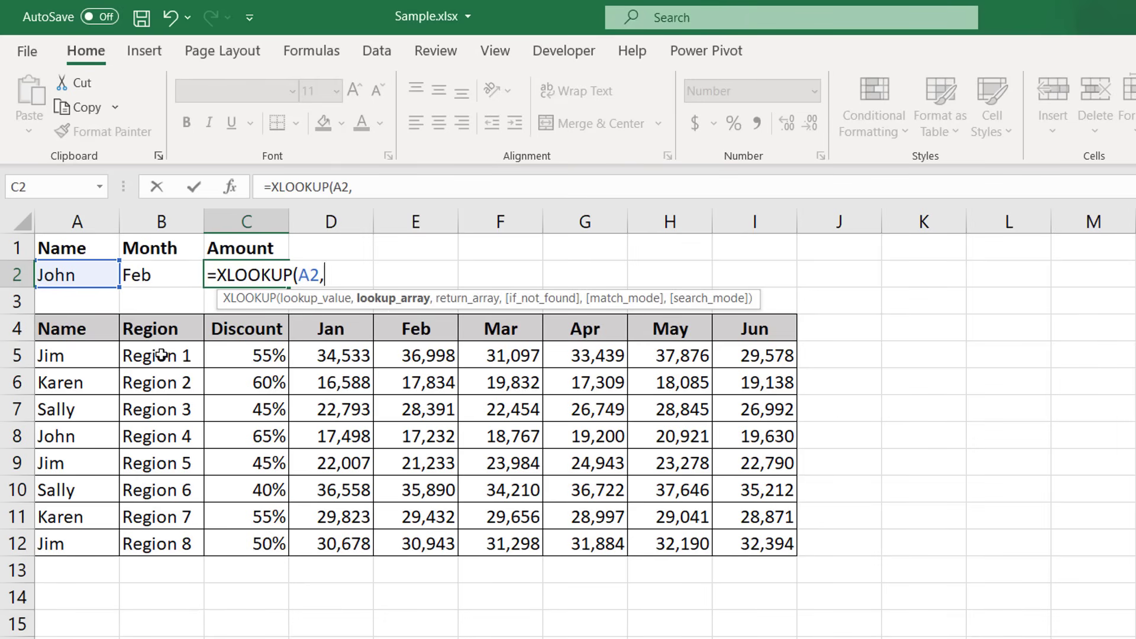
pyautogui.moveTo(80, 357); pyautogui.dragTo(77, 540)
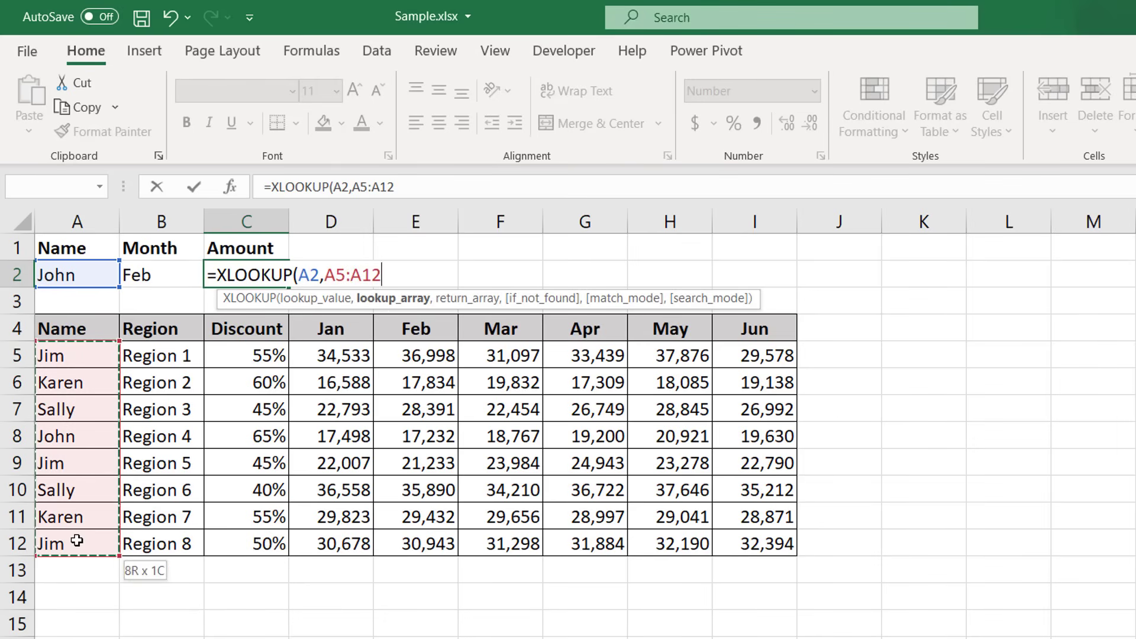
pyautogui.write(',')
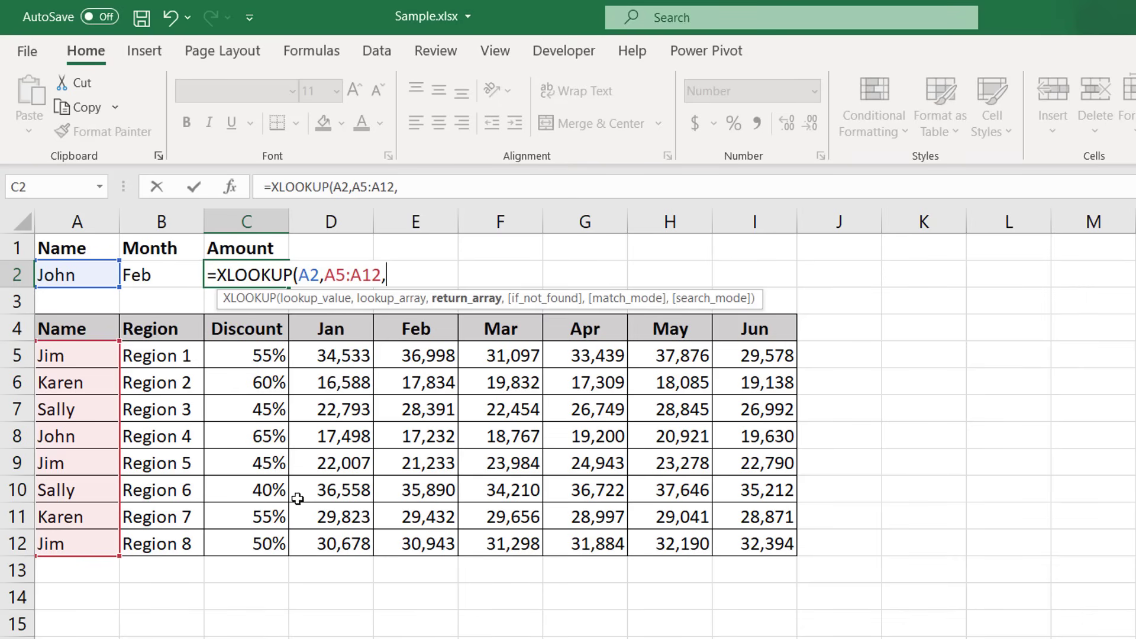
pyautogui.moveTo(435, 355); pyautogui.dragTo(430, 540)
pyautogui.write(')')
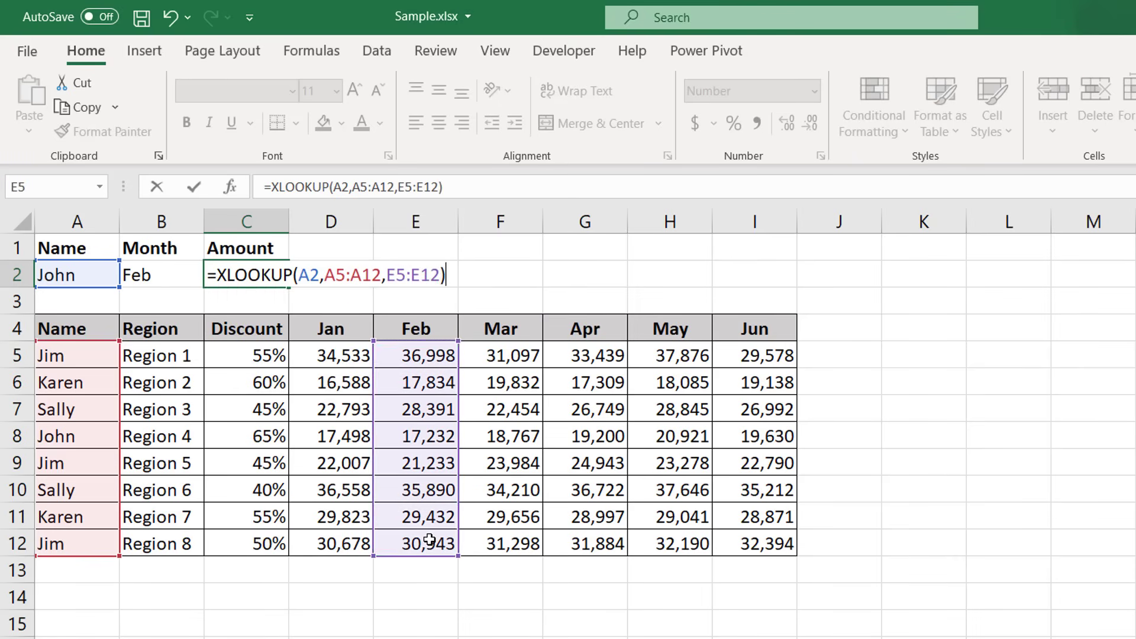
pyautogui.press('Return')
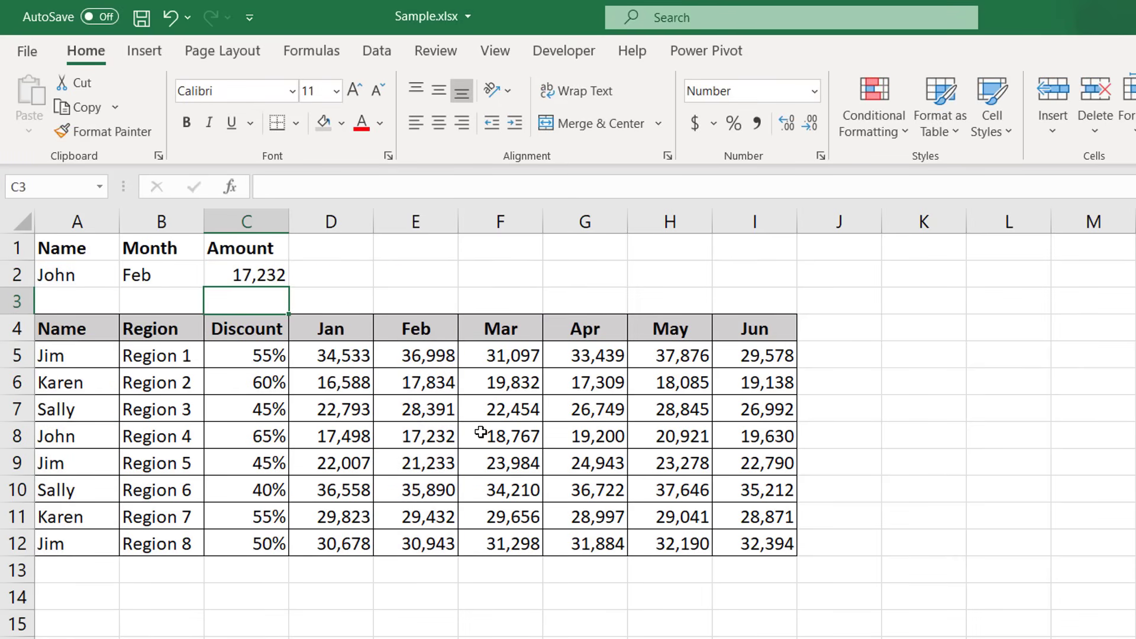
pyautogui.click(422, 438)
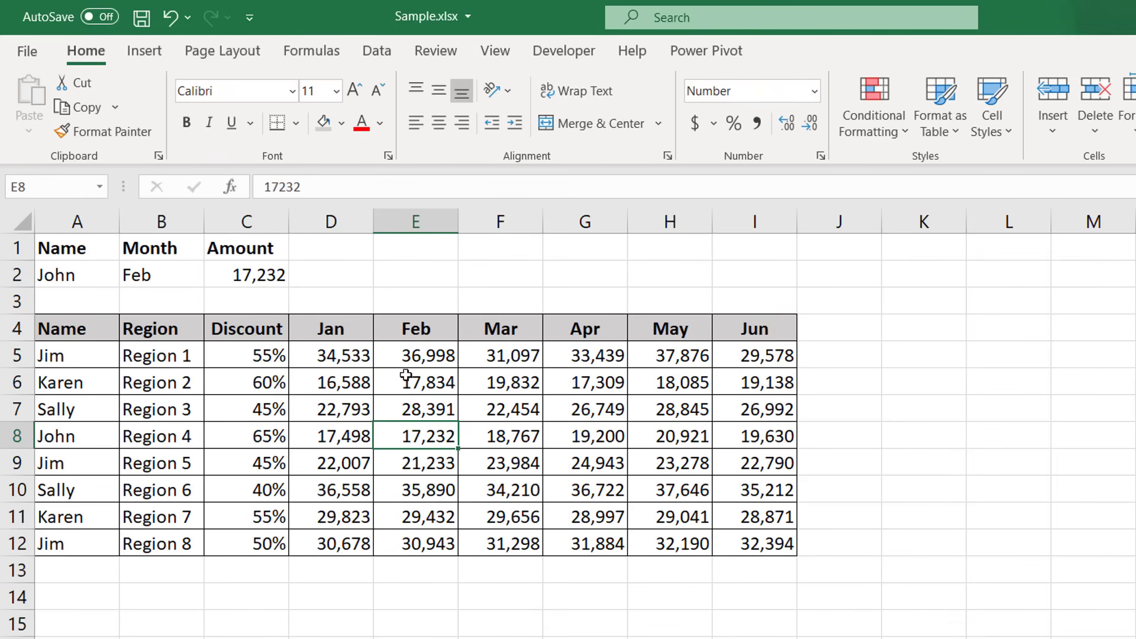
# Replace the formula in C2 with the horizontal lookup =XLOOKUP(B2,D4:I4,D8:I8), and compare its result with E8.
pyautogui.click(266, 273)
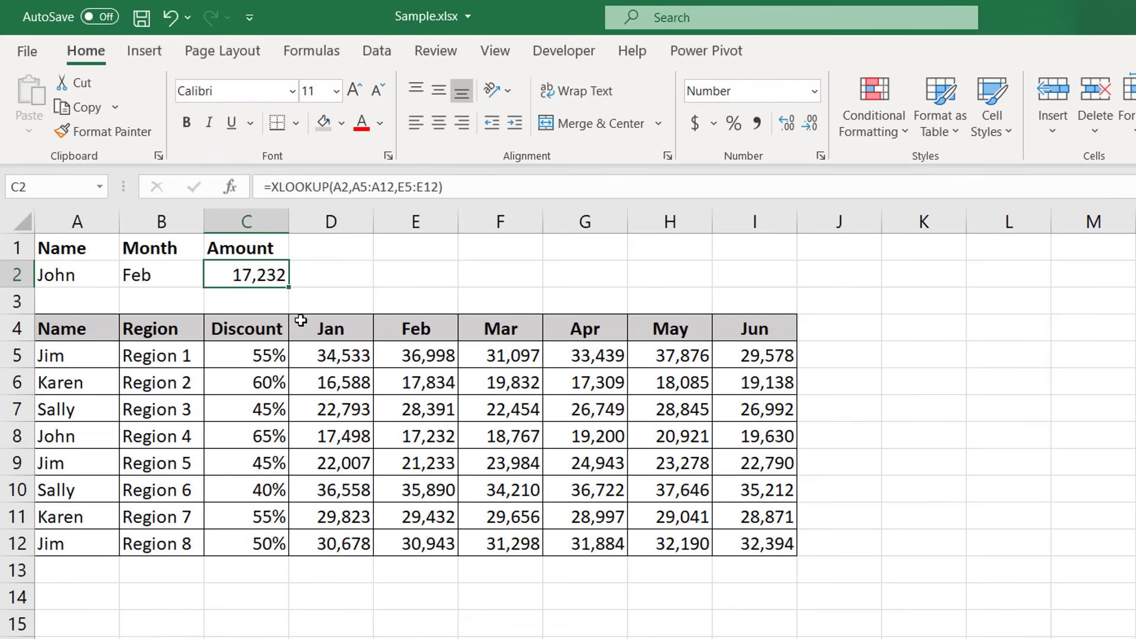
pyautogui.write('=XLOOK')
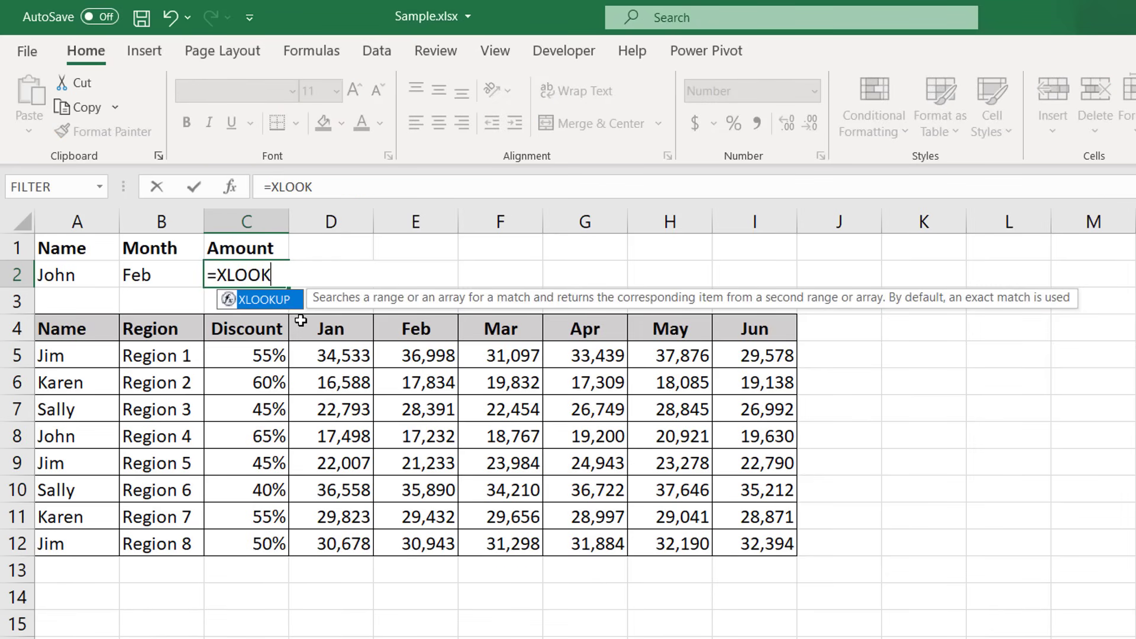
pyautogui.write('UP(')
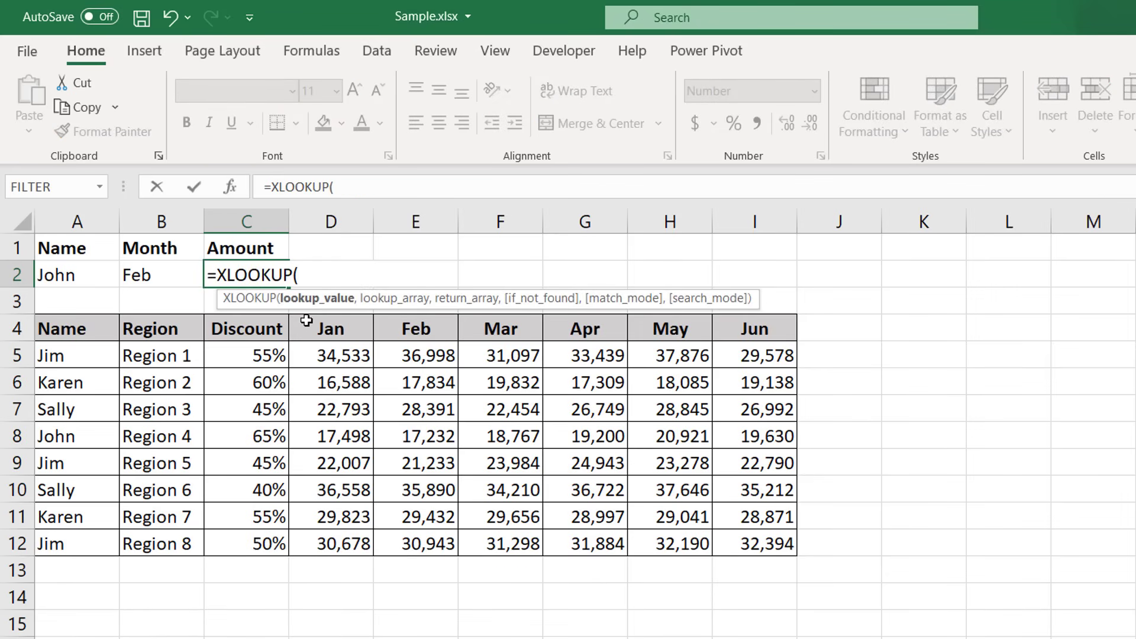
pyautogui.click(172, 274)
pyautogui.write(',')
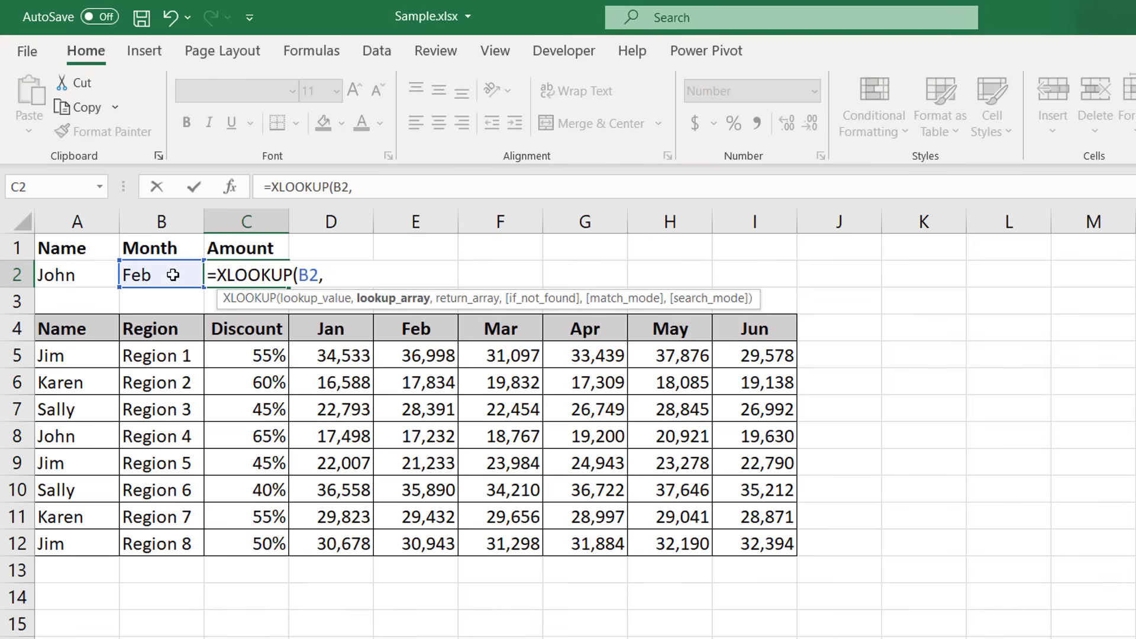
pyautogui.moveTo(304, 327); pyautogui.dragTo(734, 335)
pyautogui.write(',')
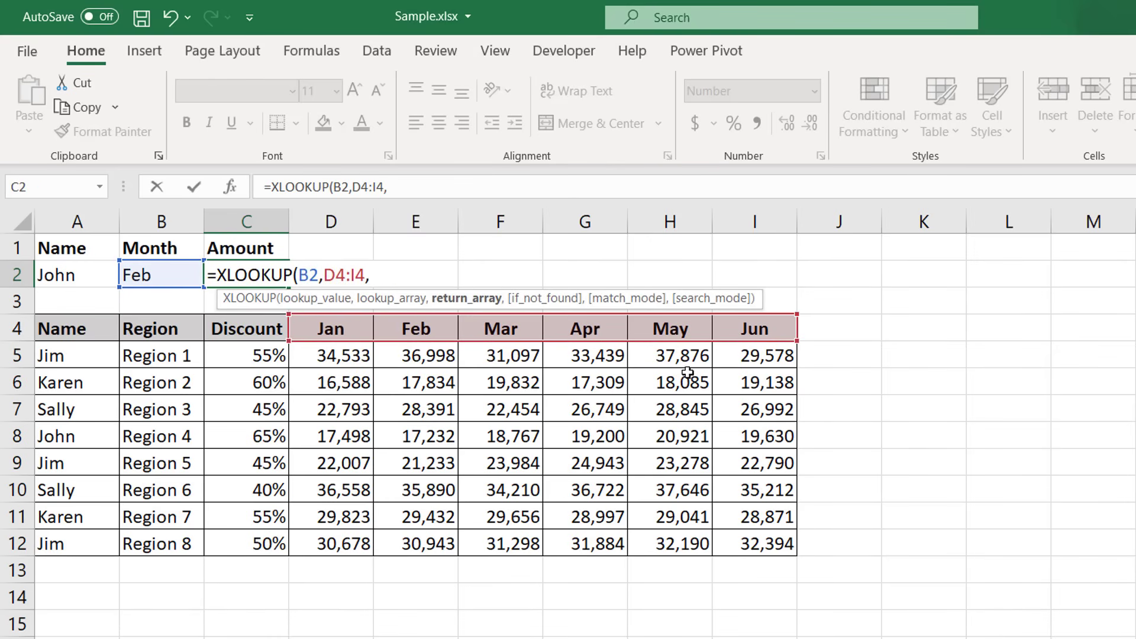
pyautogui.moveTo(346, 436); pyautogui.dragTo(742, 438)
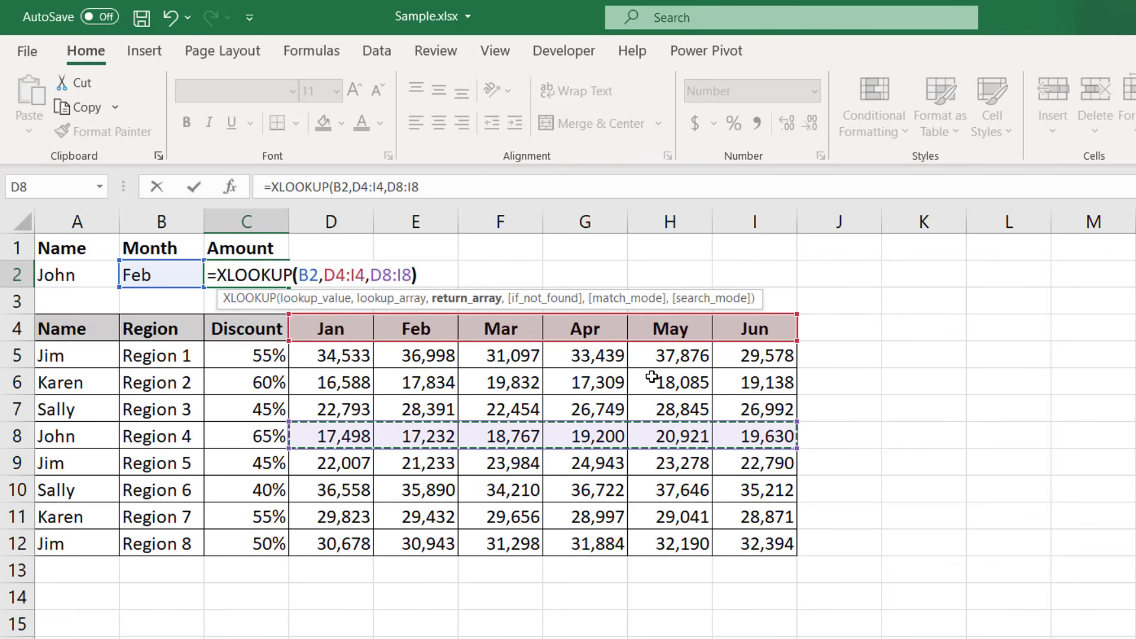
pyautogui.press('Return')
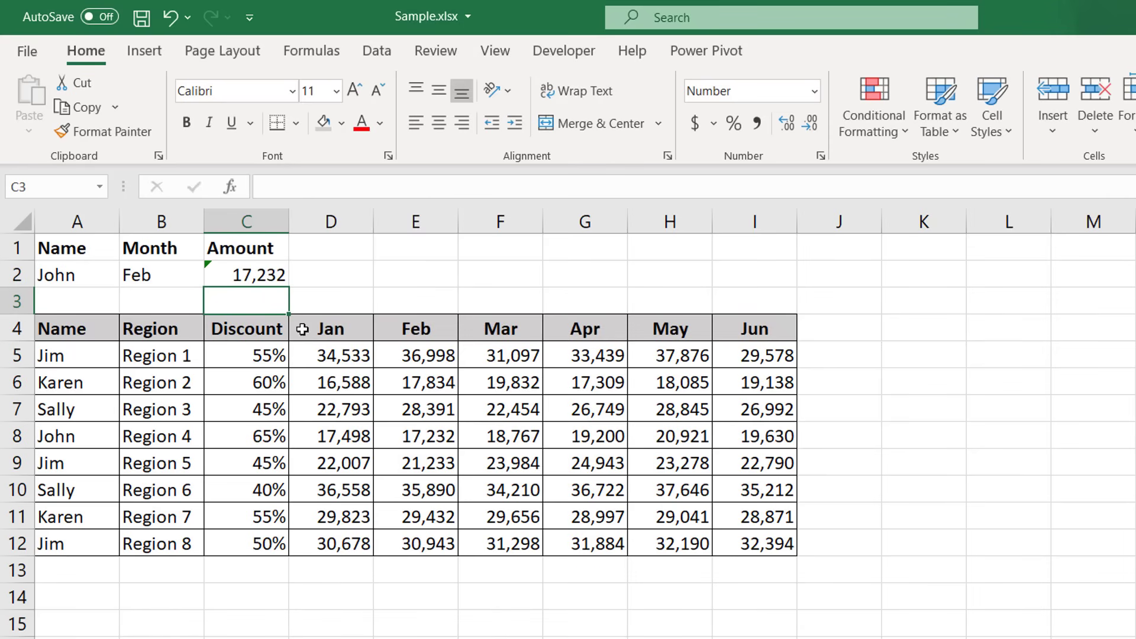
pyautogui.click(445, 437)
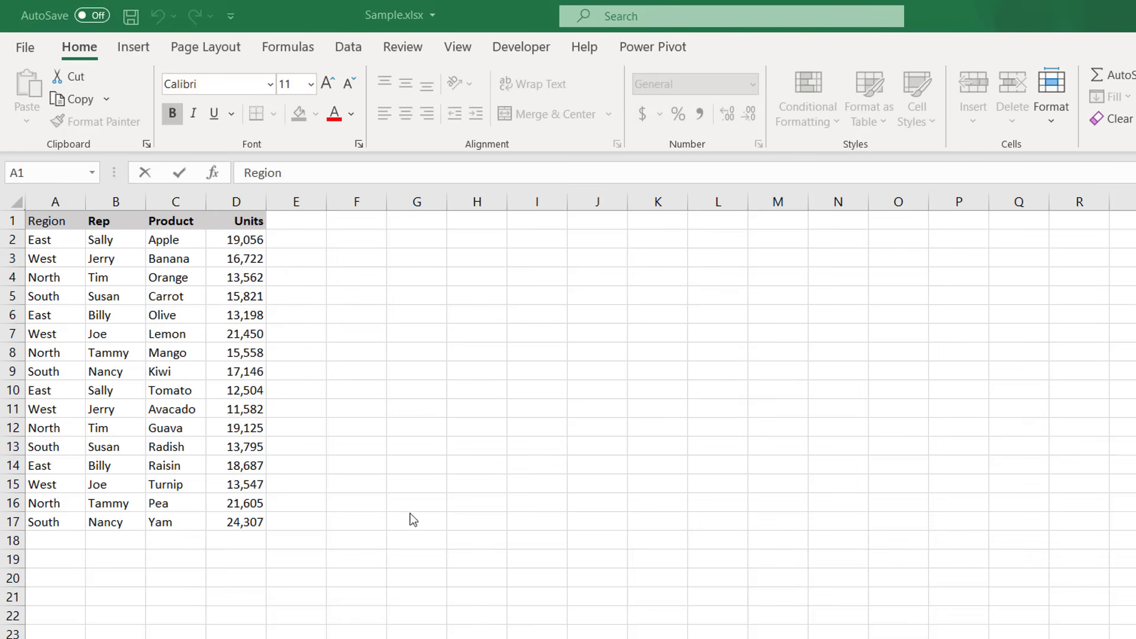
# Turn on filtering for the Region, Rep, Product and Units headers of the sales data.
pyautogui.click(68, 324)
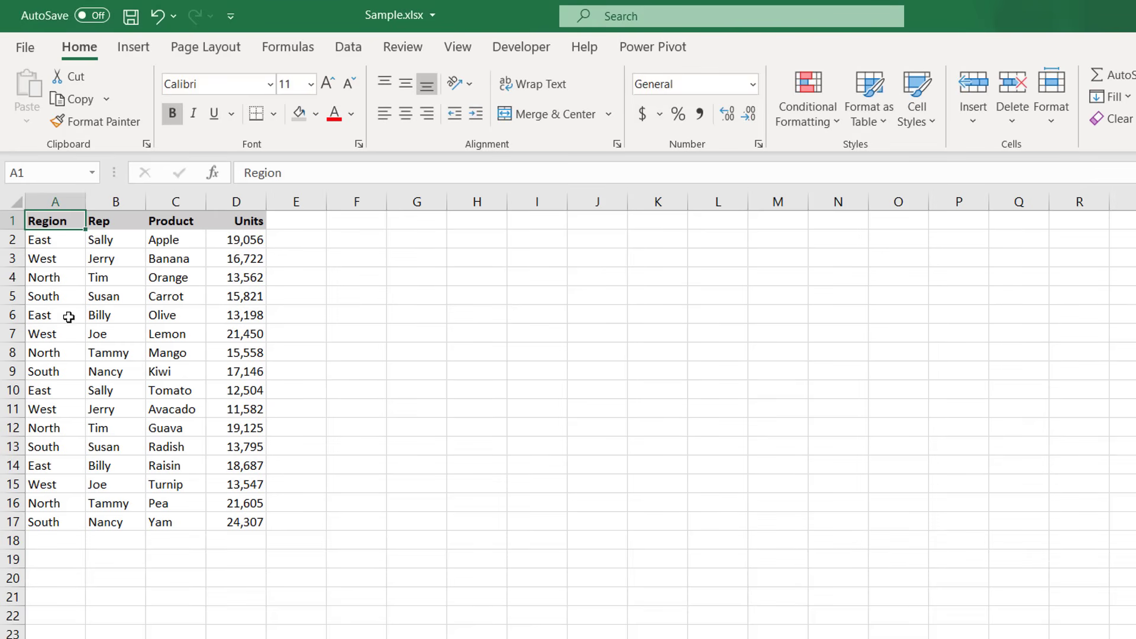
pyautogui.click(343, 52)
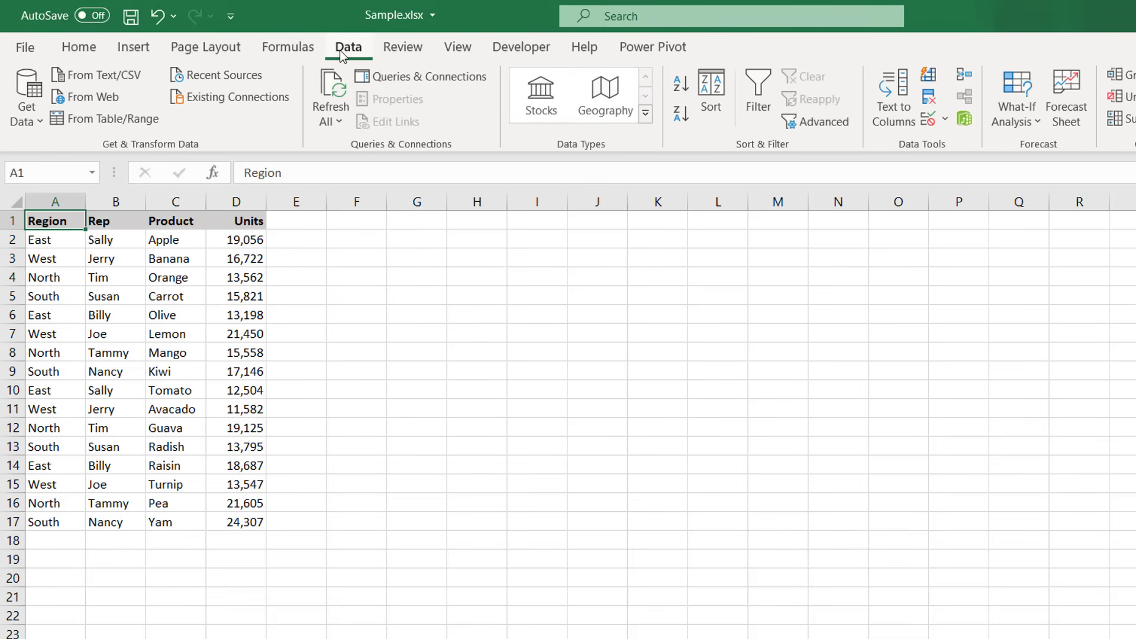
pyautogui.click(757, 93)
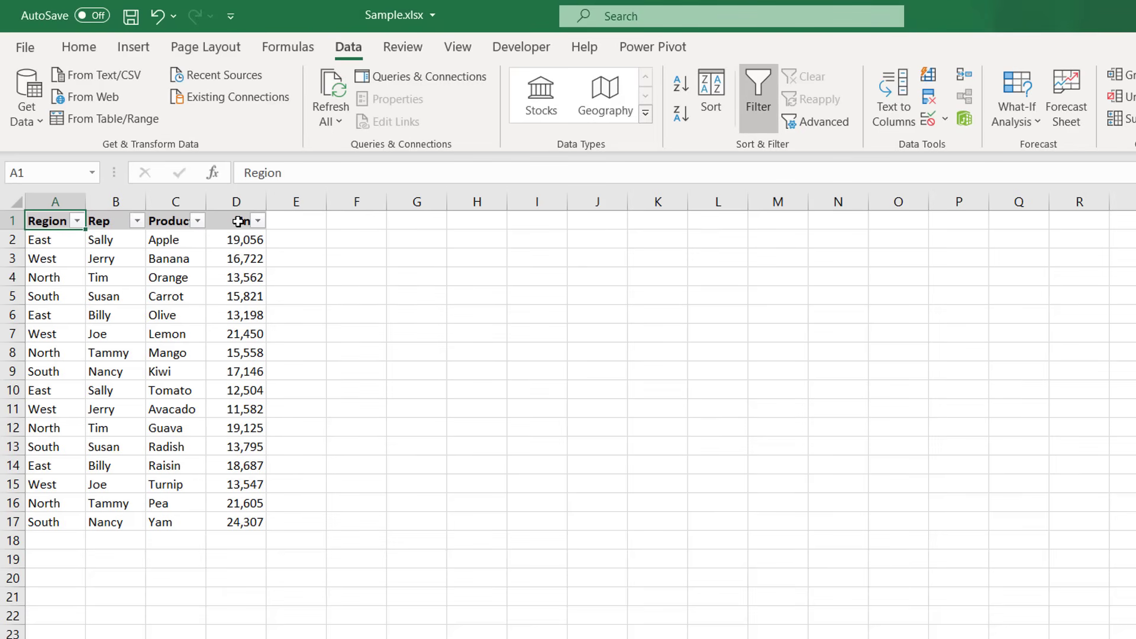
# Filter the Region column to show only North and South.
pyautogui.click(76, 220)
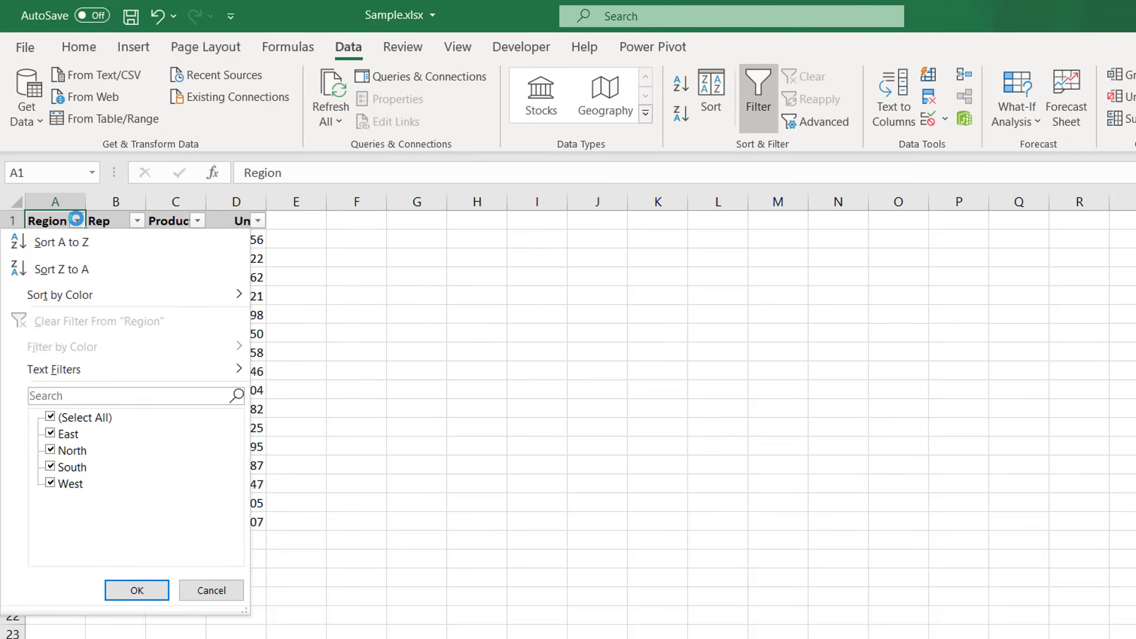
pyautogui.click(67, 419)
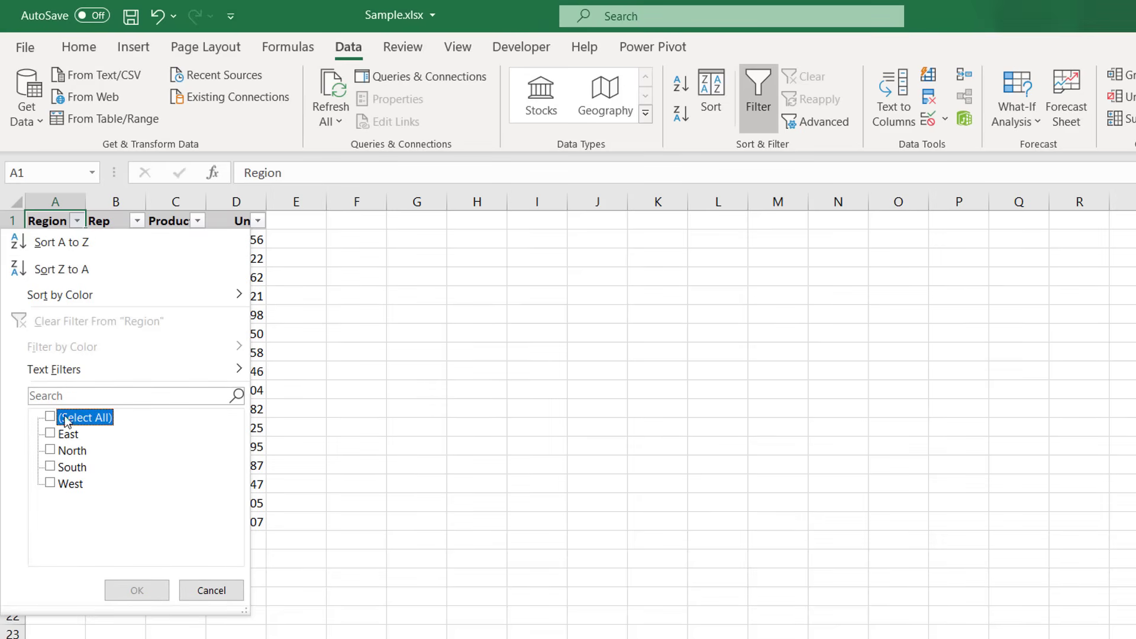
pyautogui.click(51, 450)
pyautogui.click(51, 467)
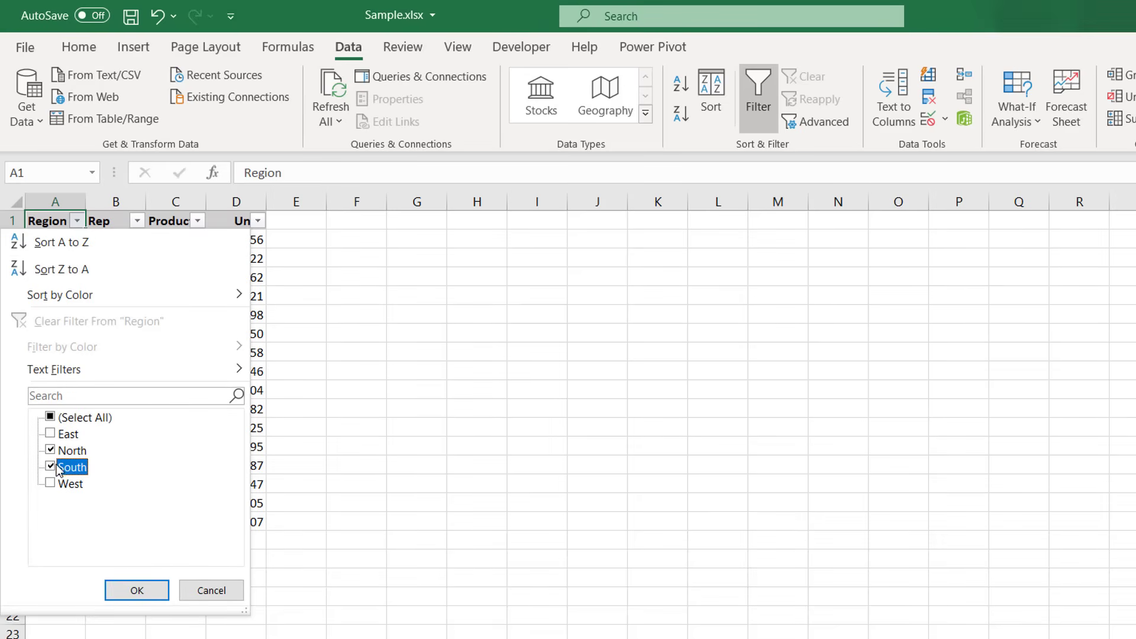
pyautogui.click(137, 590)
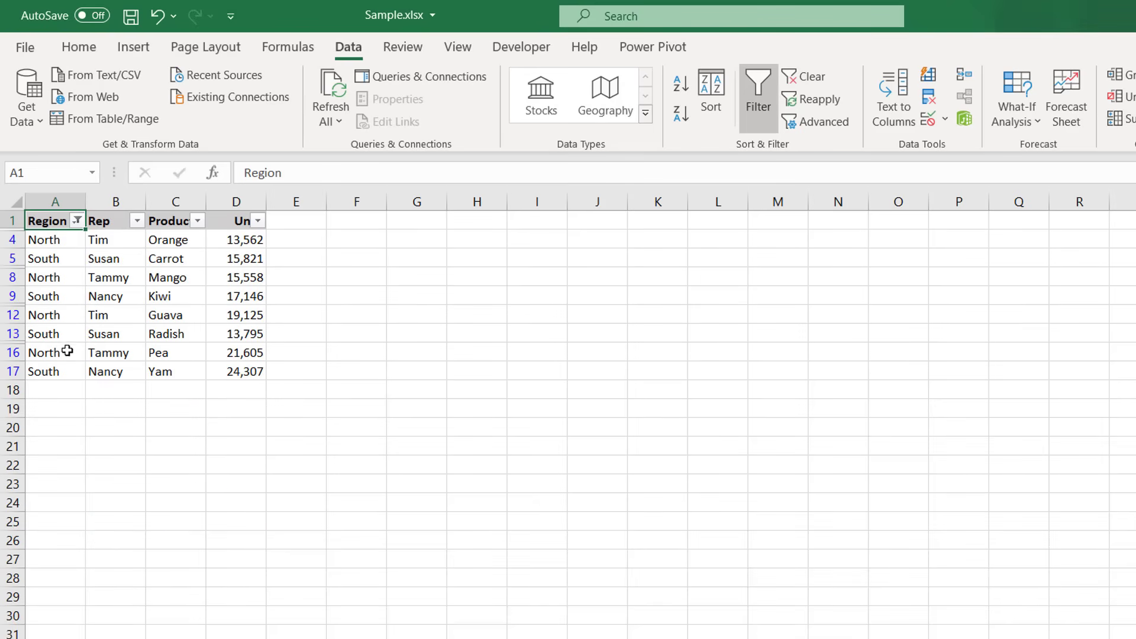
# Filter the Product column to show only Carrot, Kiwi and Orange.
pyautogui.click(198, 221)
pyautogui.click(76, 420)
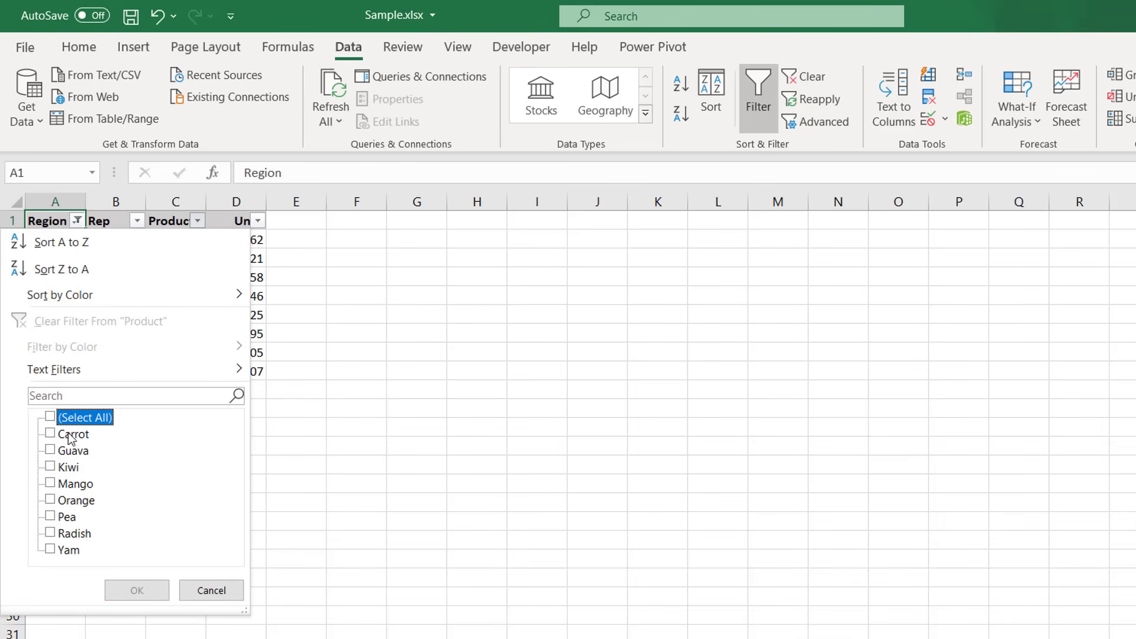
pyautogui.click(53, 436)
pyautogui.click(54, 467)
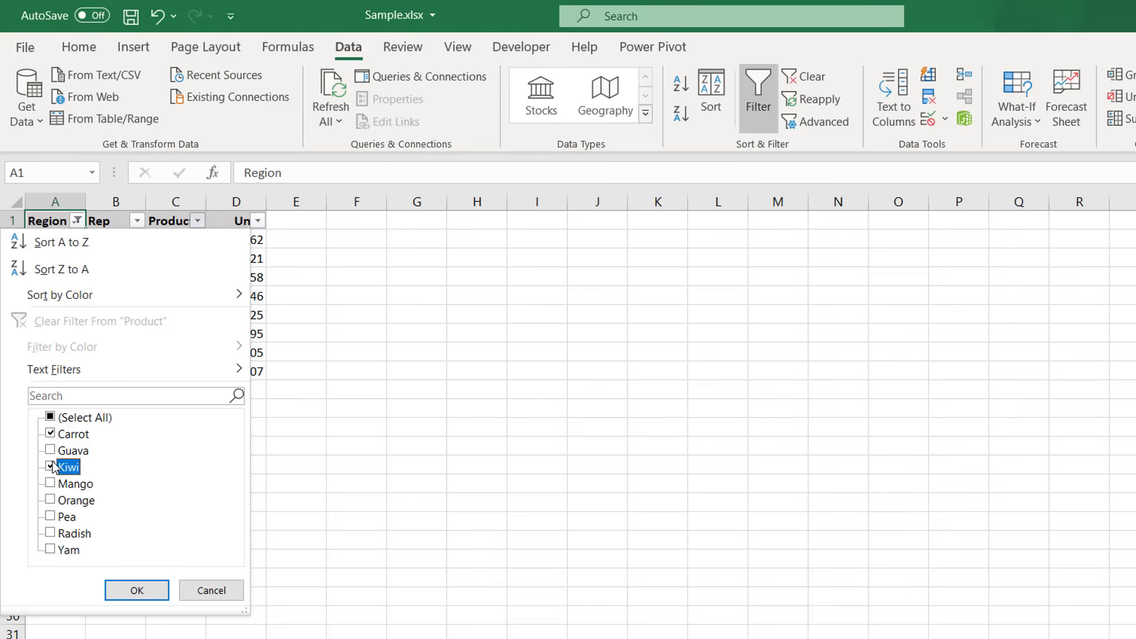
pyautogui.click(52, 500)
pyautogui.click(133, 590)
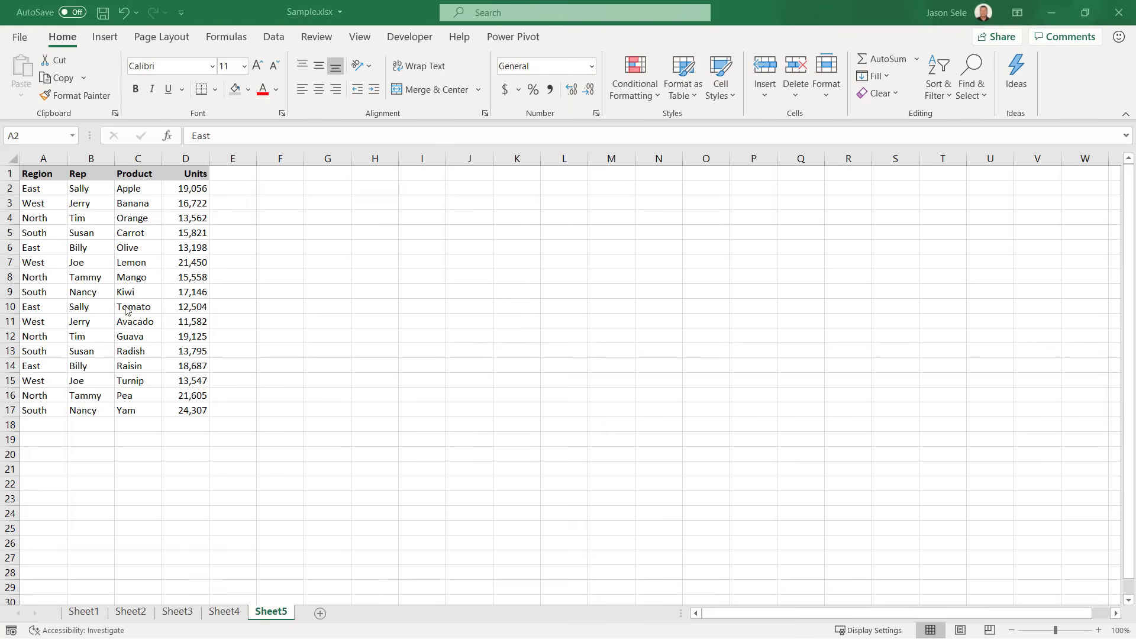
# Generate Ideas for the sales data, insert the suggested 'Units' by 'Product' chart and place it beside the data near row 3.
pyautogui.click(88, 263)
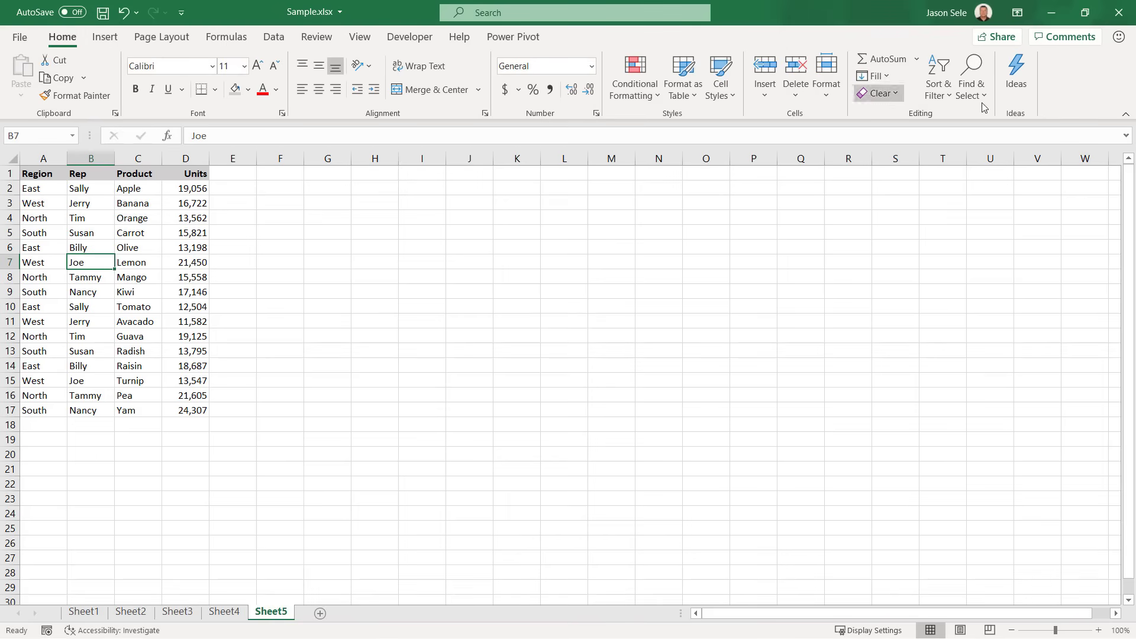
pyautogui.click(1015, 81)
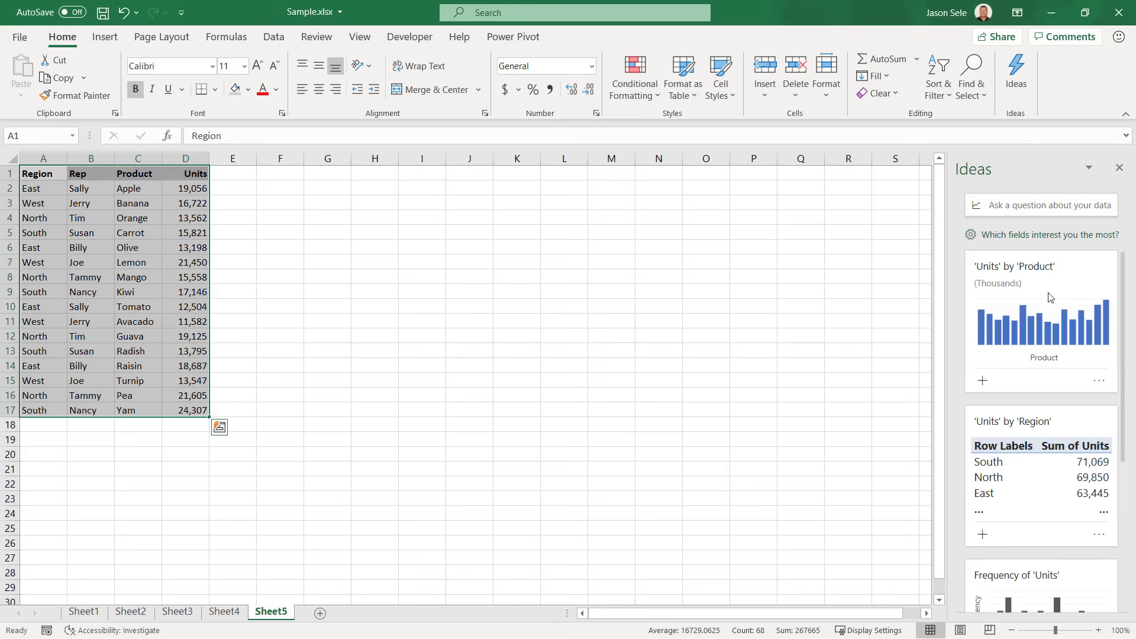
pyautogui.click(983, 381)
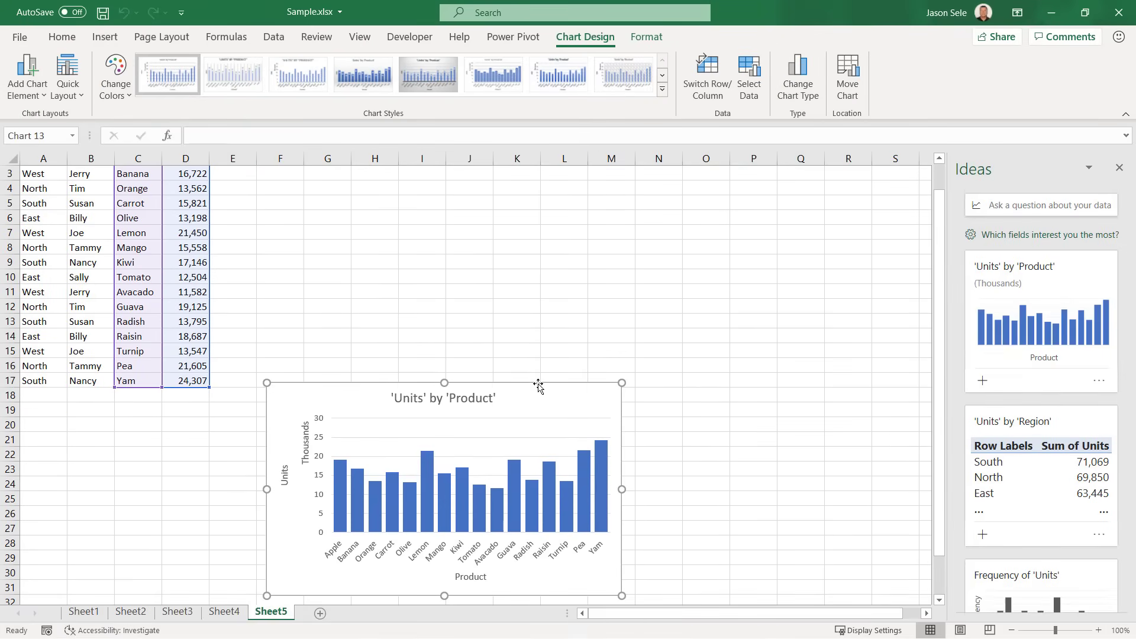
pyautogui.moveTo(538, 377); pyautogui.dragTo(507, 202)
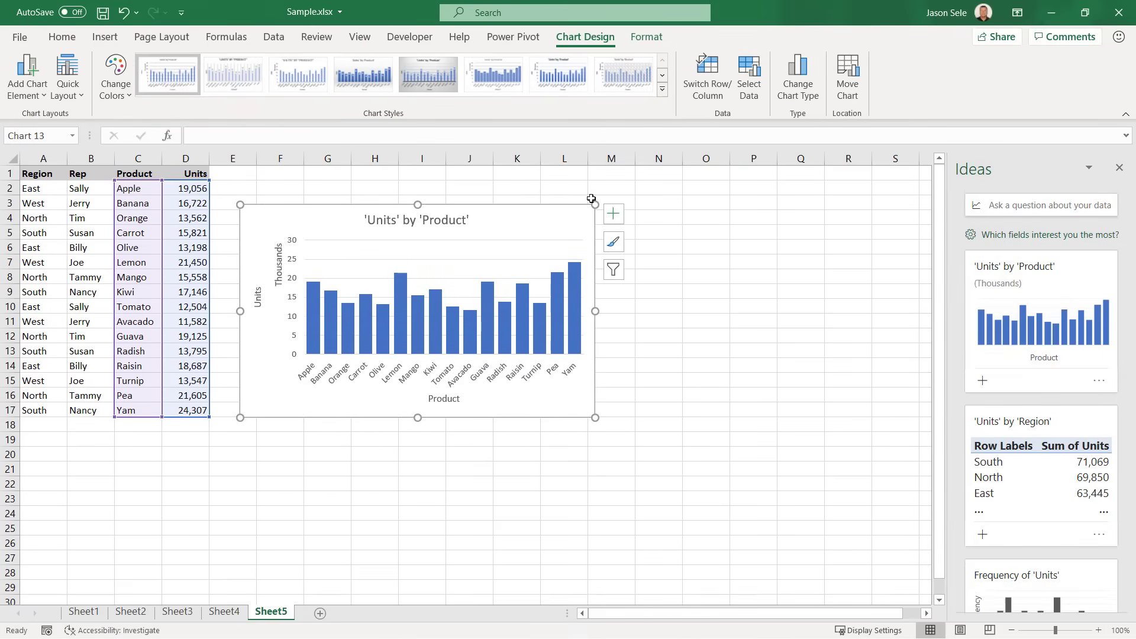
# Set the Ideas to summarize Units by Average, and insert the suggested 'Units' by 'Region' PivotTable.
pyautogui.click(1047, 235)
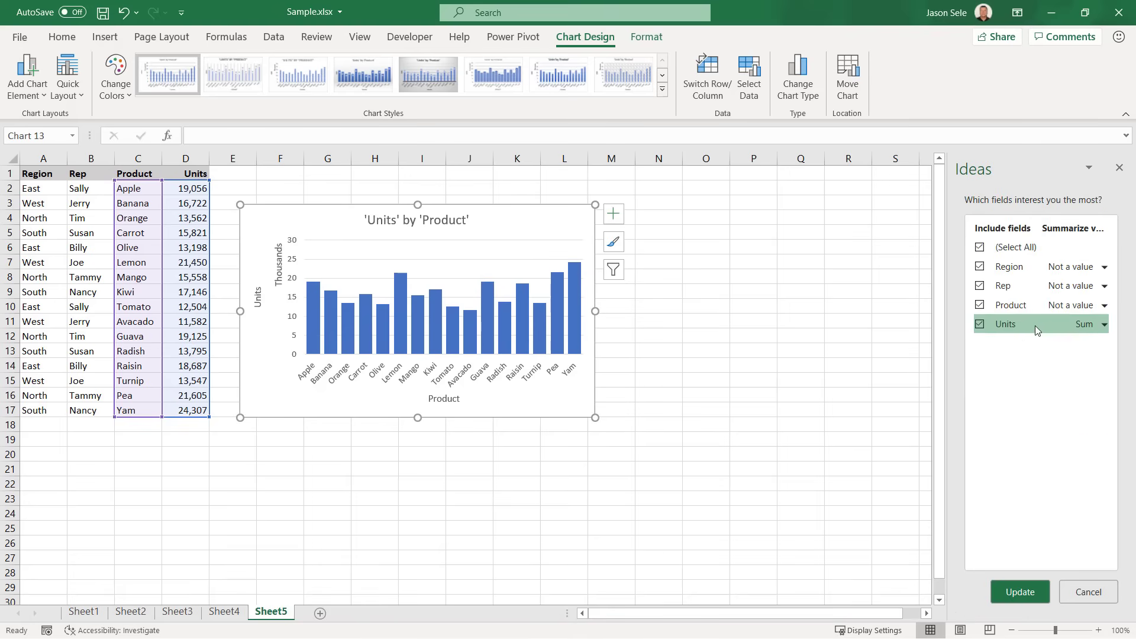
pyautogui.click(1104, 330)
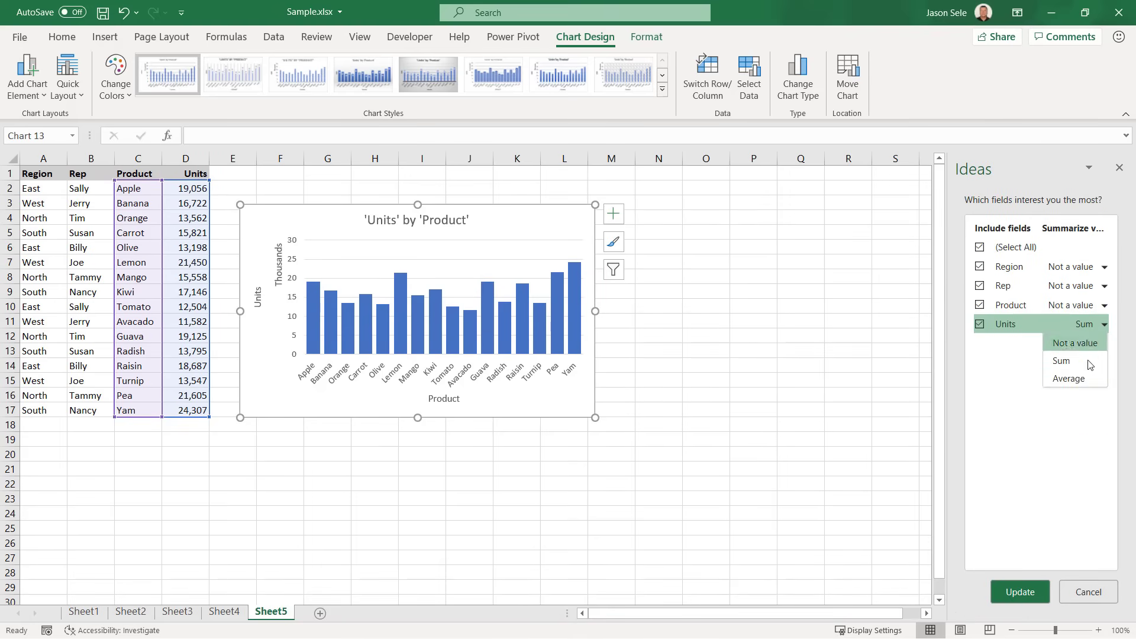
pyautogui.click(1080, 383)
pyautogui.click(1026, 590)
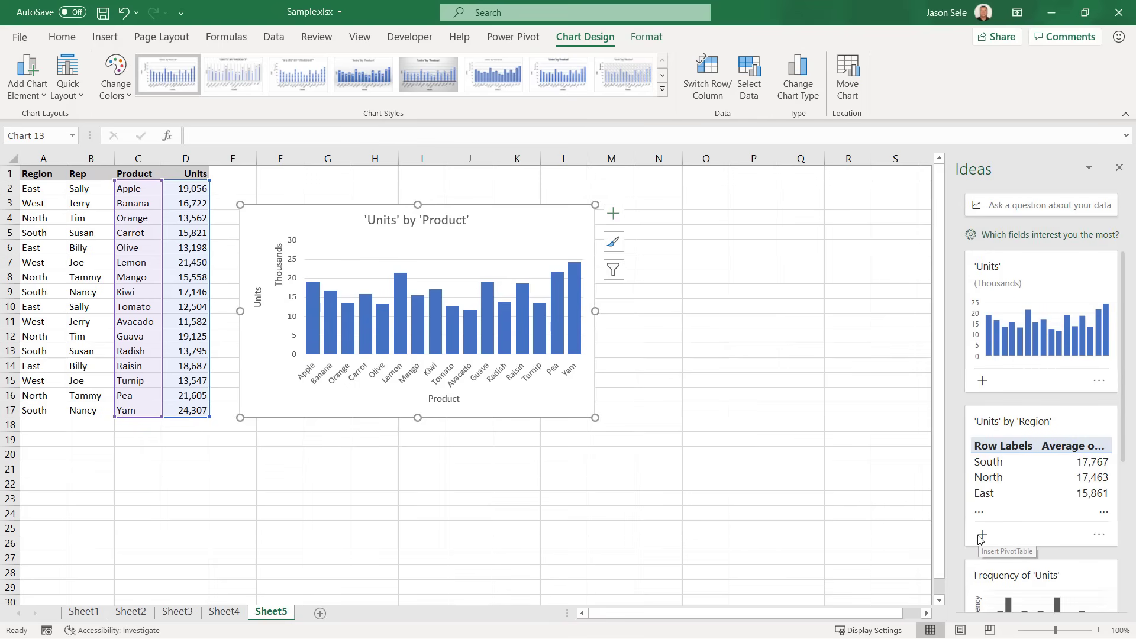
pyautogui.click(982, 535)
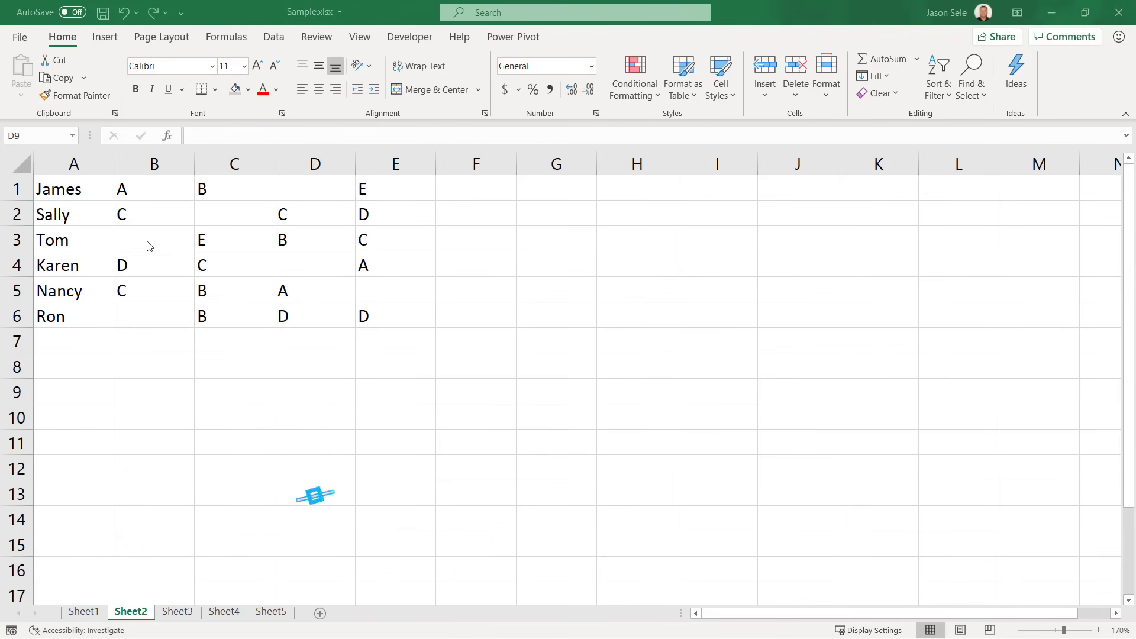
# Select only the blank cells within B1:E6 using Go To Special.
pyautogui.moveTo(140, 187); pyautogui.dragTo(368, 317)
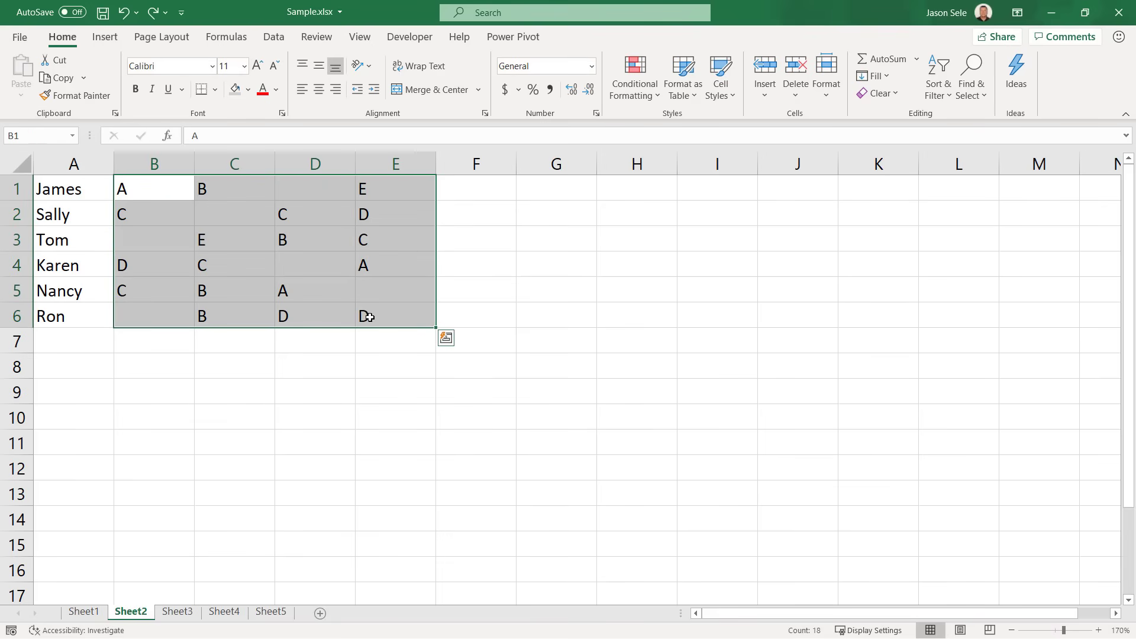
pyautogui.click(974, 91)
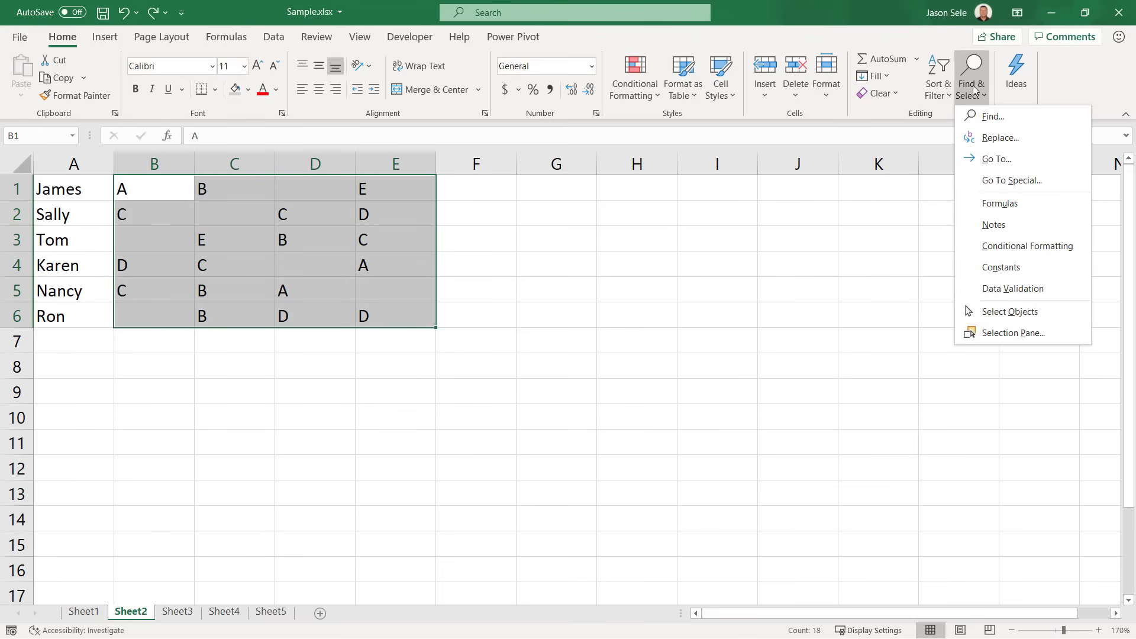
pyautogui.click(997, 180)
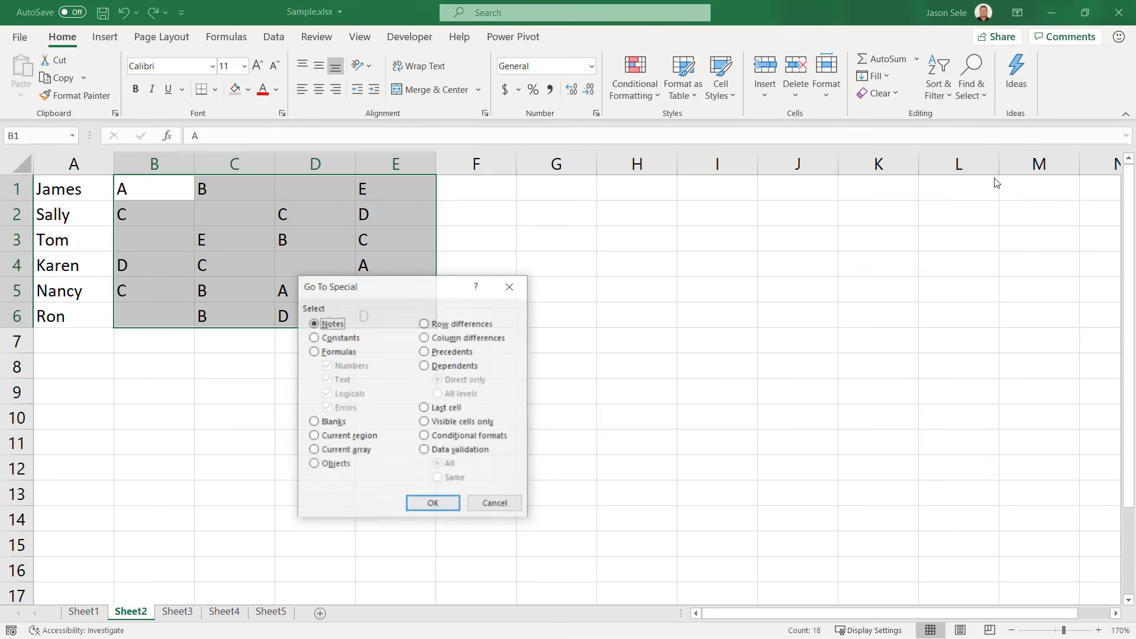
pyautogui.click(320, 423)
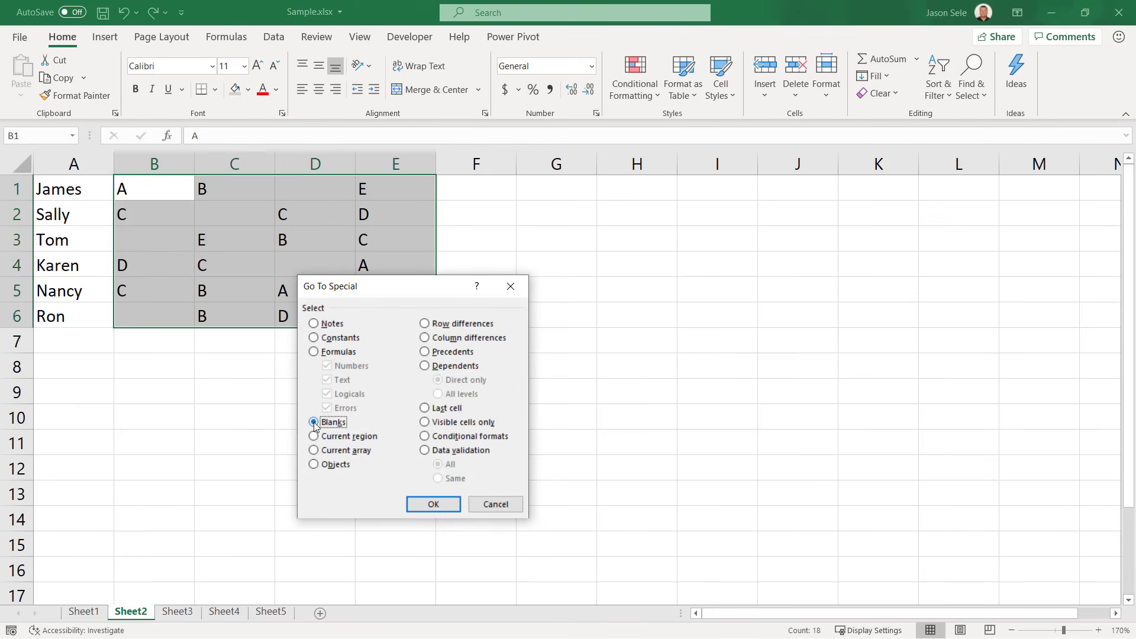
pyautogui.click(433, 503)
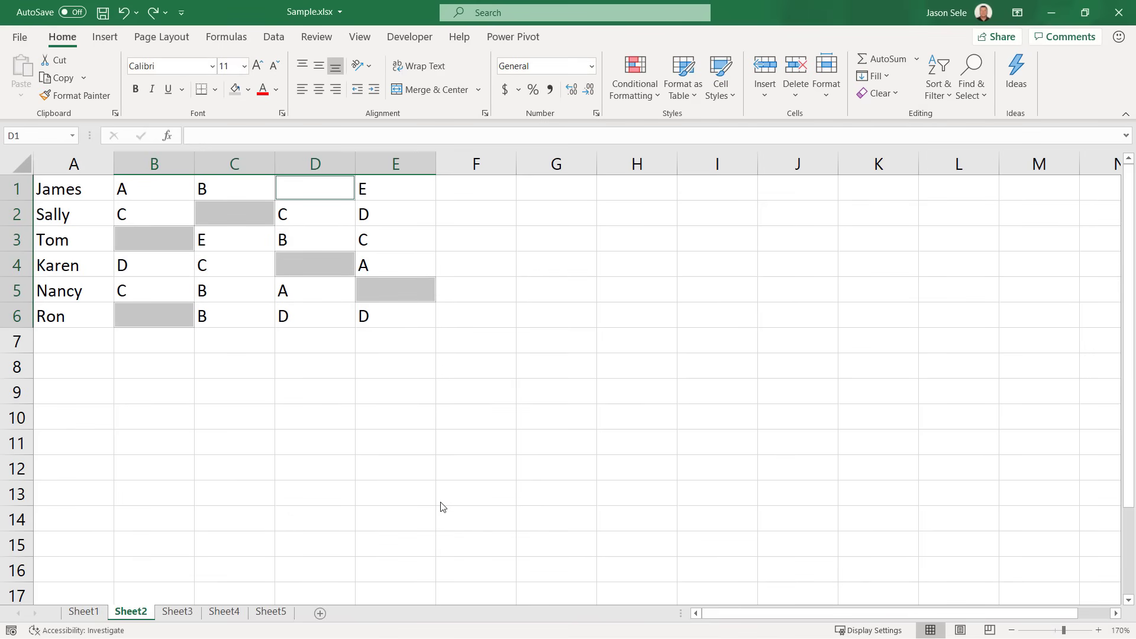
# Delete the selected blank cells with the Shift cells left option, and clear the selection.
pyautogui.rightClick(391, 288)
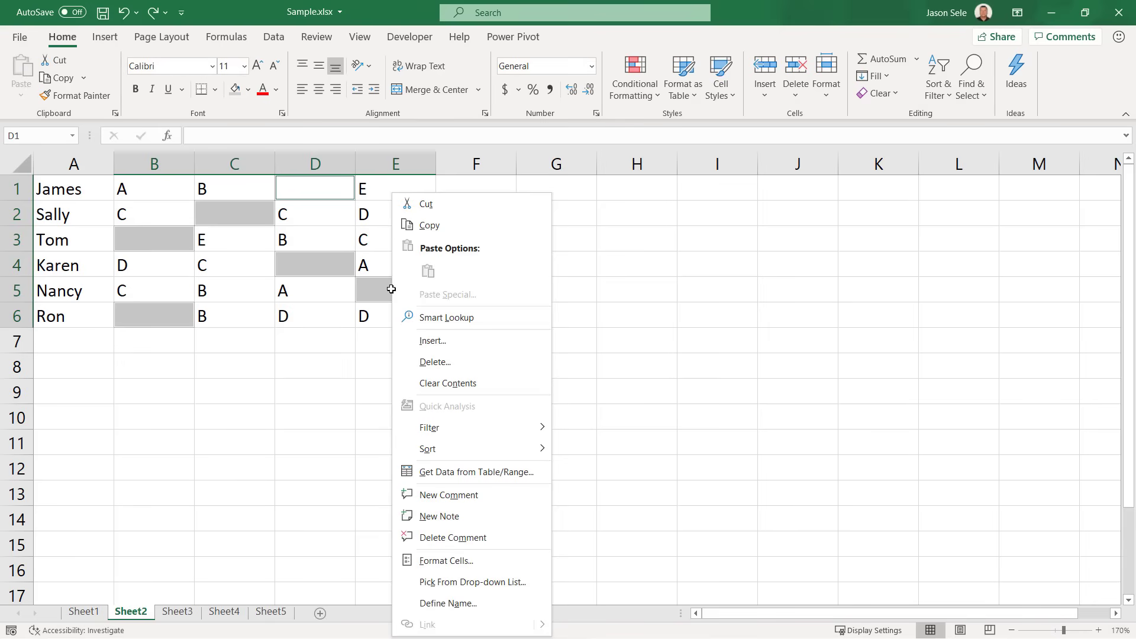
pyautogui.click(433, 362)
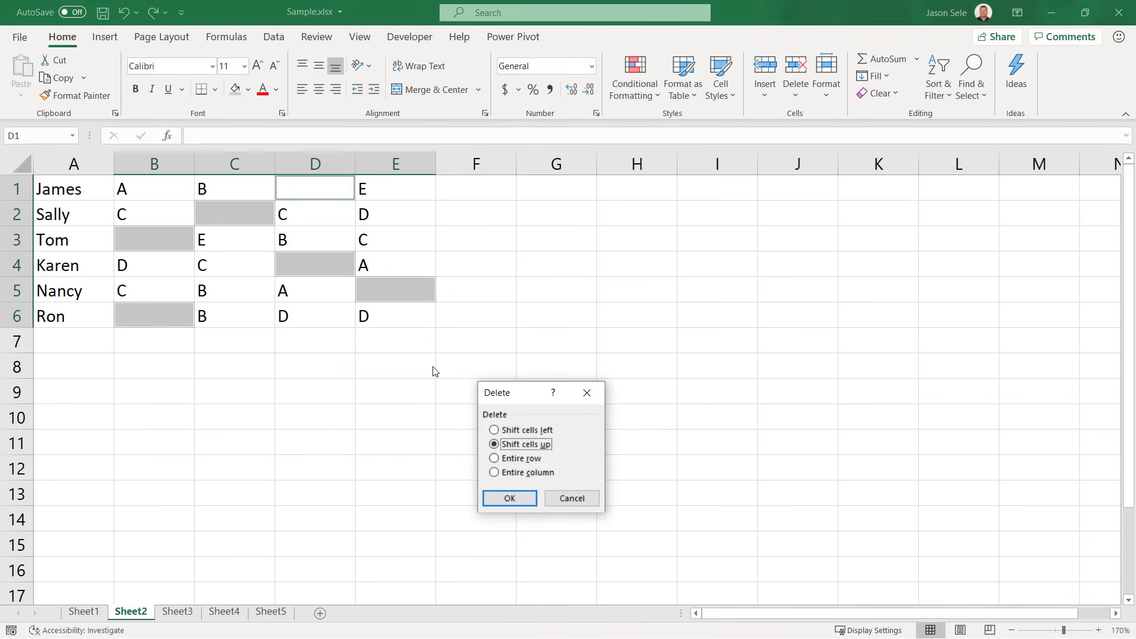
pyautogui.click(495, 430)
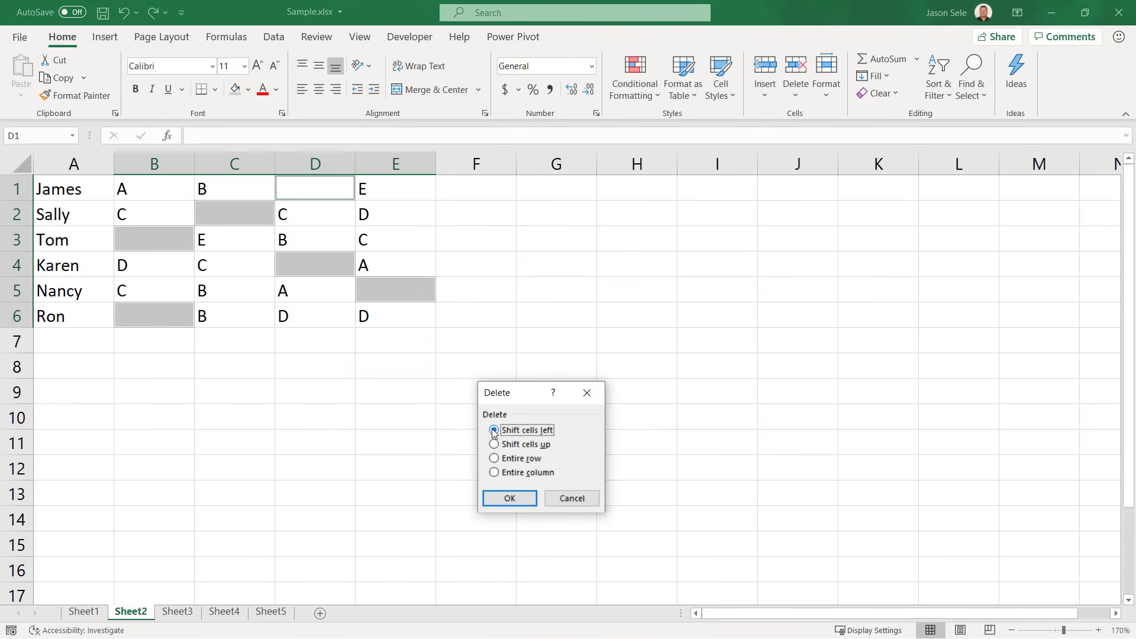
pyautogui.click(510, 499)
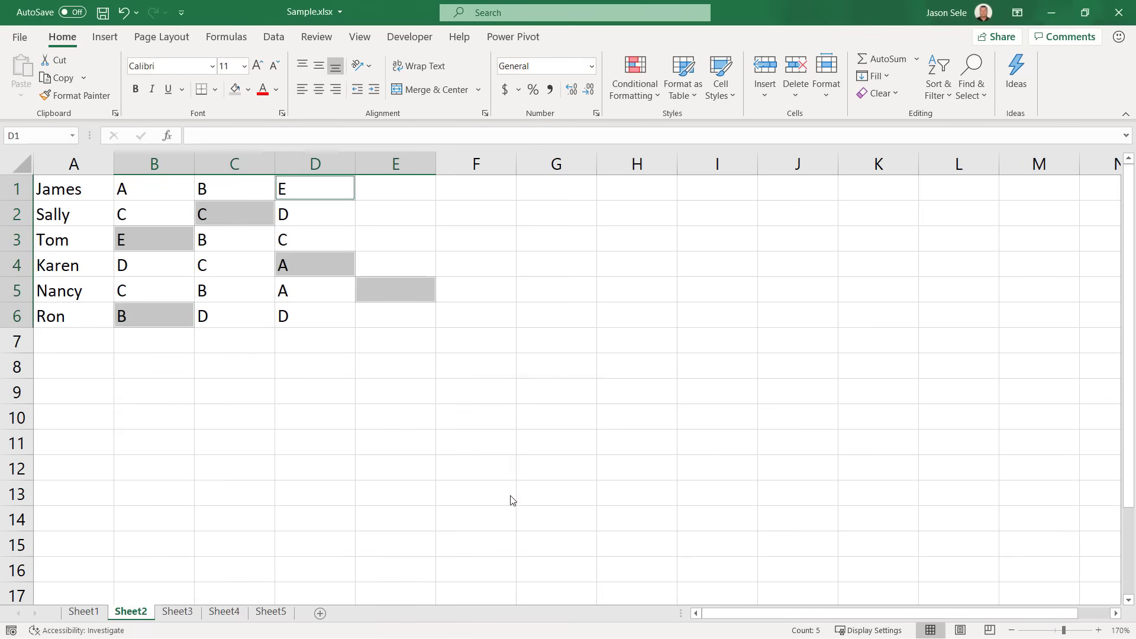
pyautogui.click(291, 402)
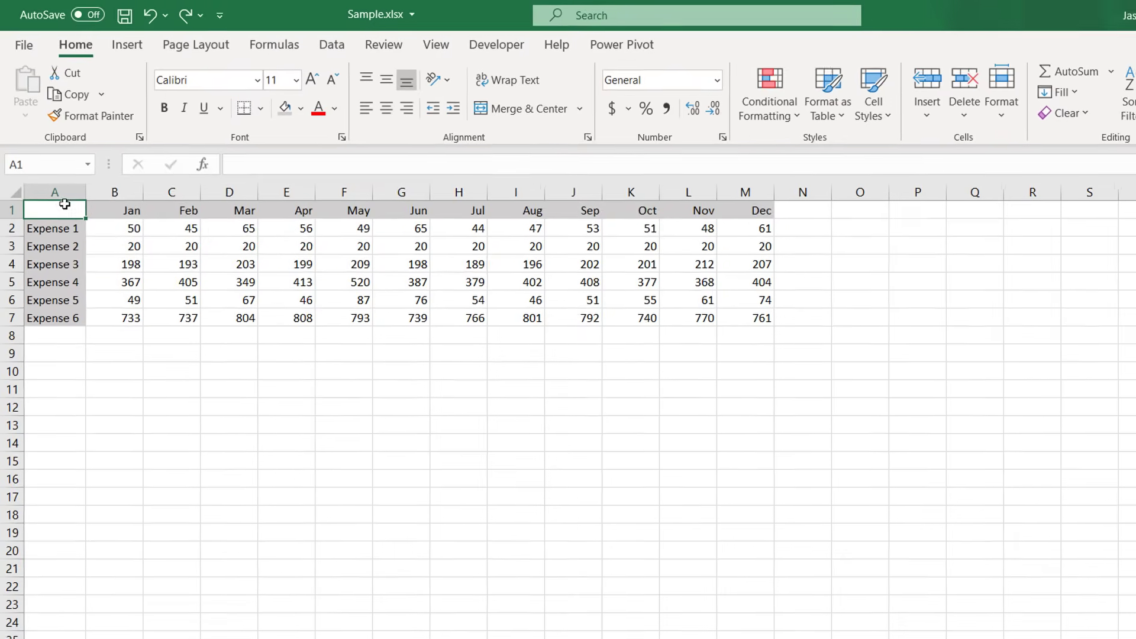
# Preview the Quick Analysis options for the expense table A1:M7, covering totals, charts, conditional formatting and sparklines.
pyautogui.moveTo(65, 204); pyautogui.dragTo(762, 316)
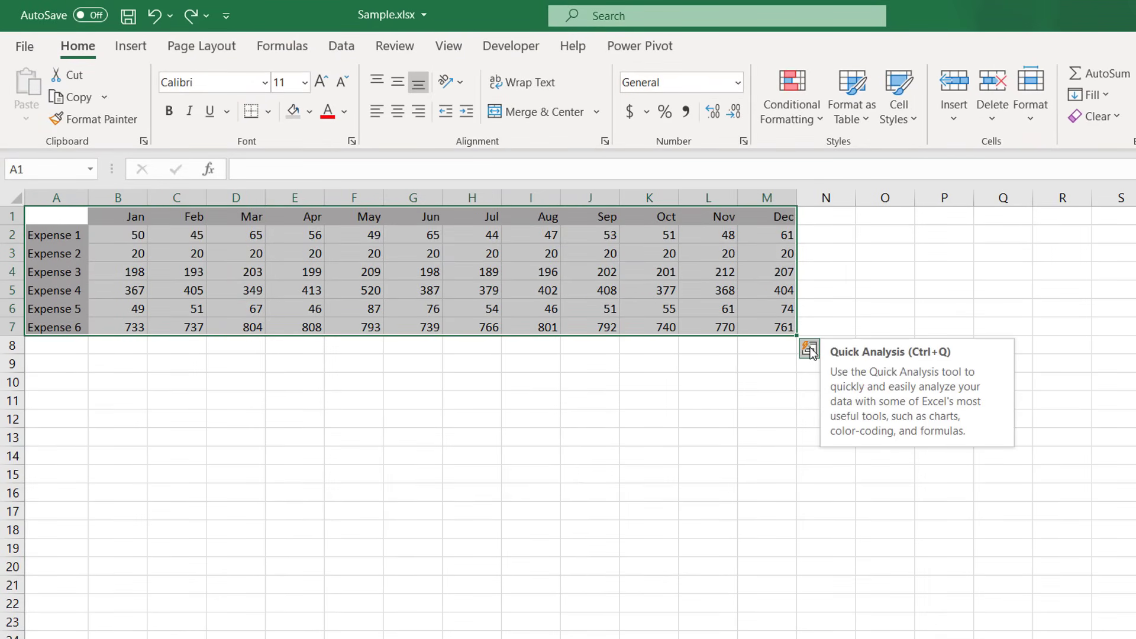
pyautogui.click(811, 351)
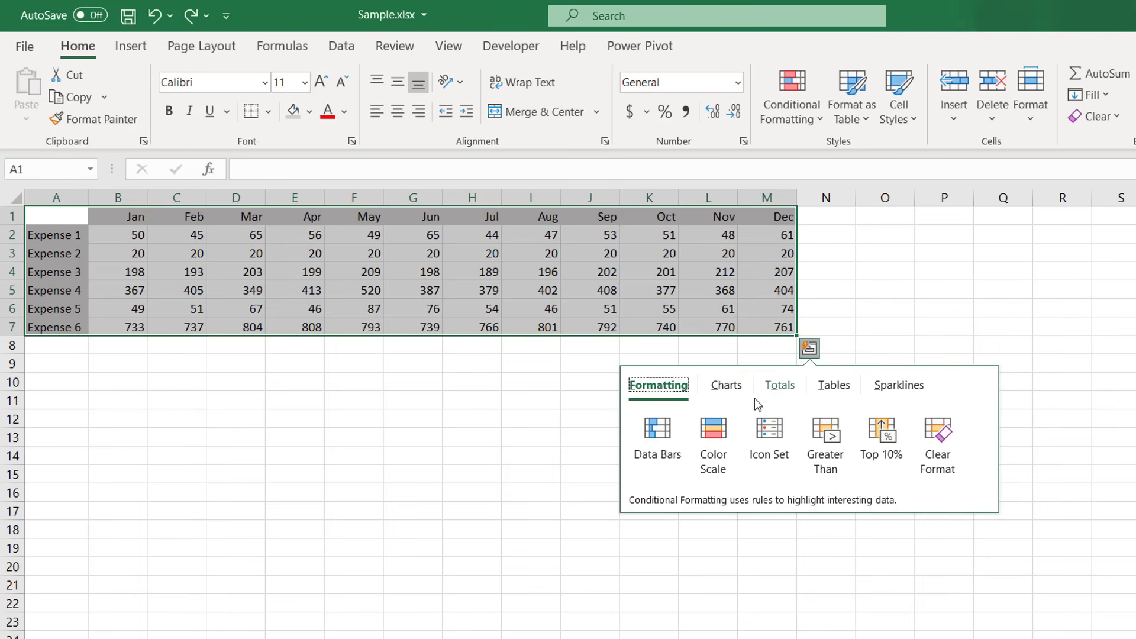
pyautogui.click(780, 386)
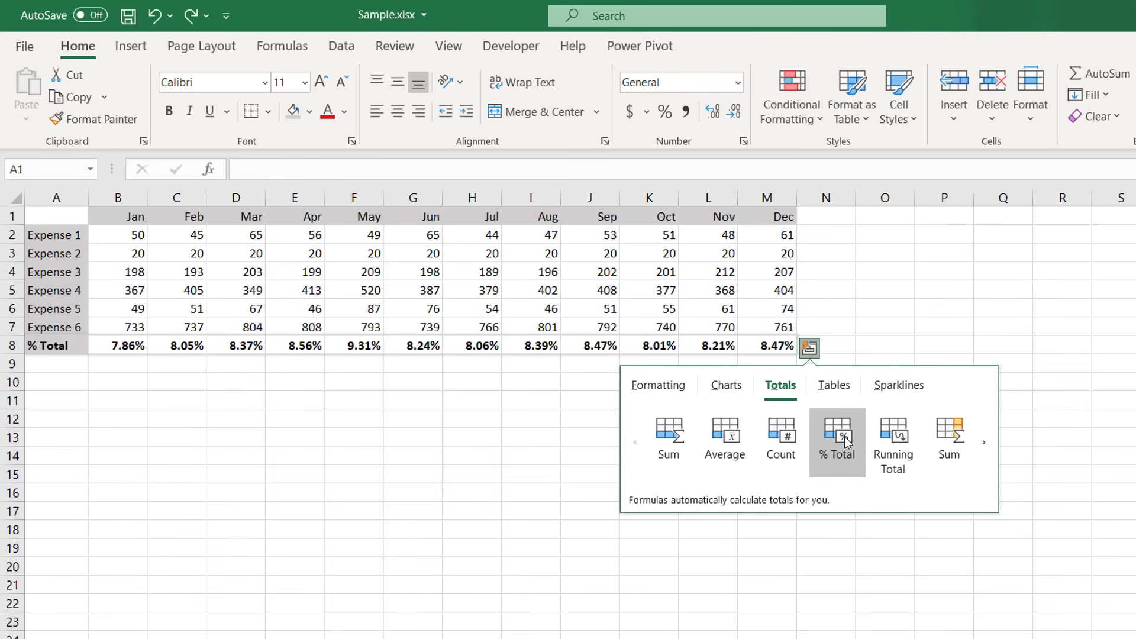
pyautogui.click(731, 387)
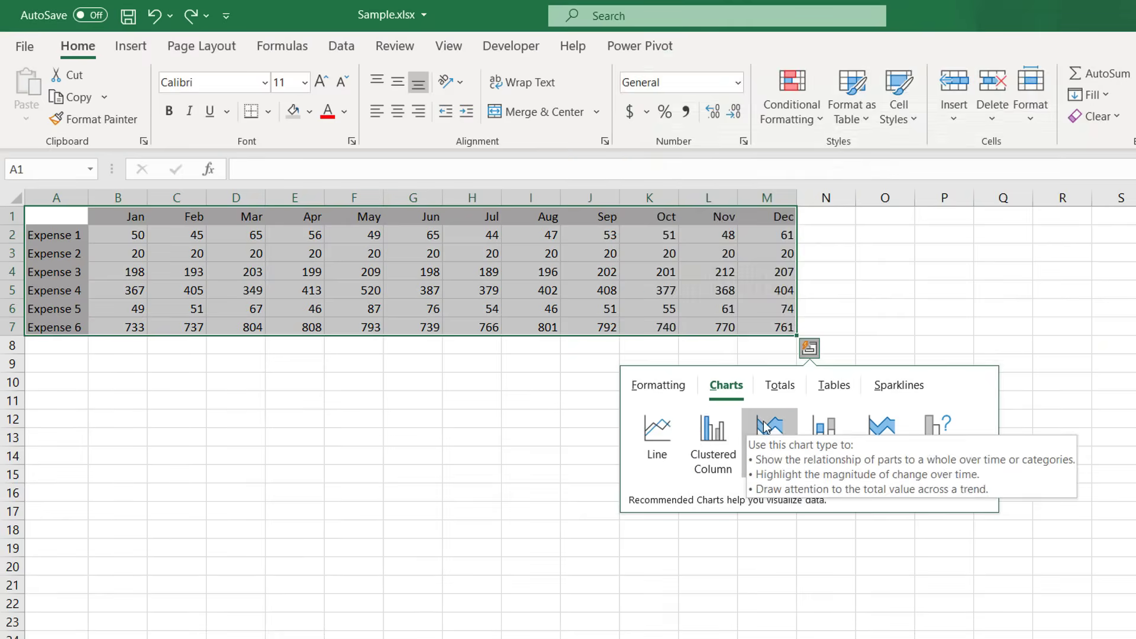
pyautogui.click(653, 388)
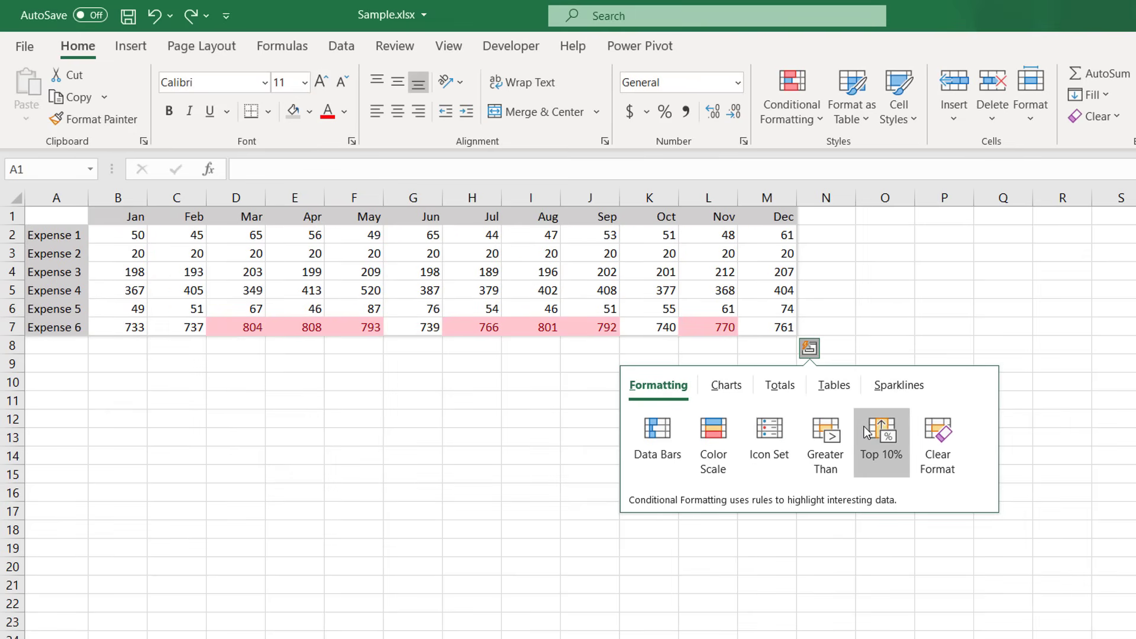
pyautogui.click(889, 386)
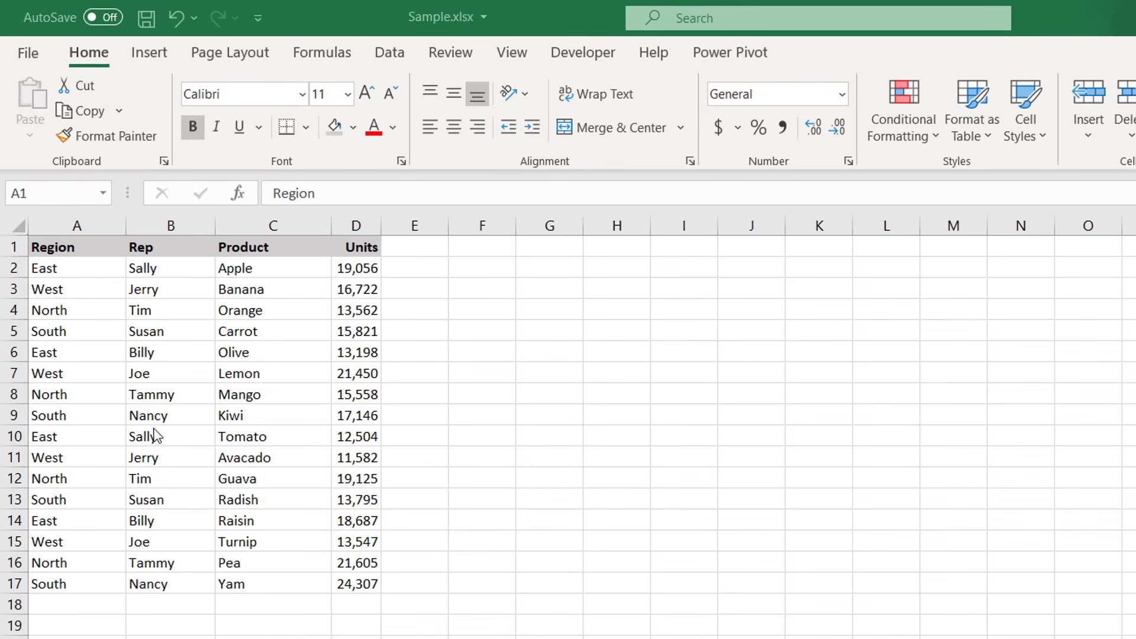
# AutoFit the width of column A, and AutoFit columns A through D together.
pyautogui.click(112, 321)
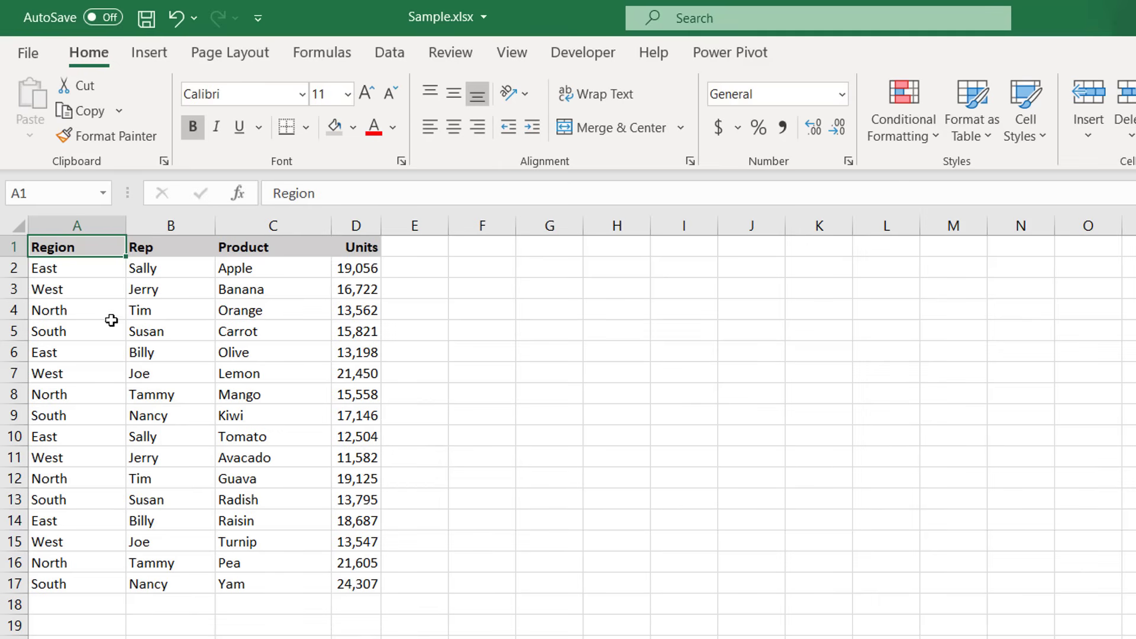
pyautogui.doubleClick(125, 226)
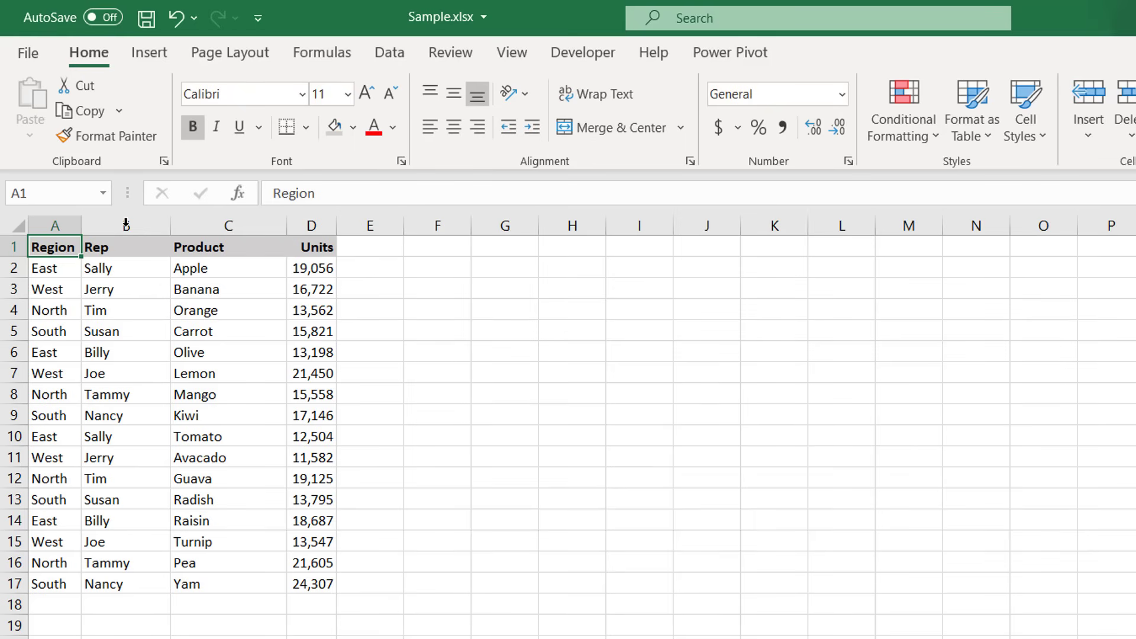
pyautogui.moveTo(61, 225); pyautogui.dragTo(314, 223)
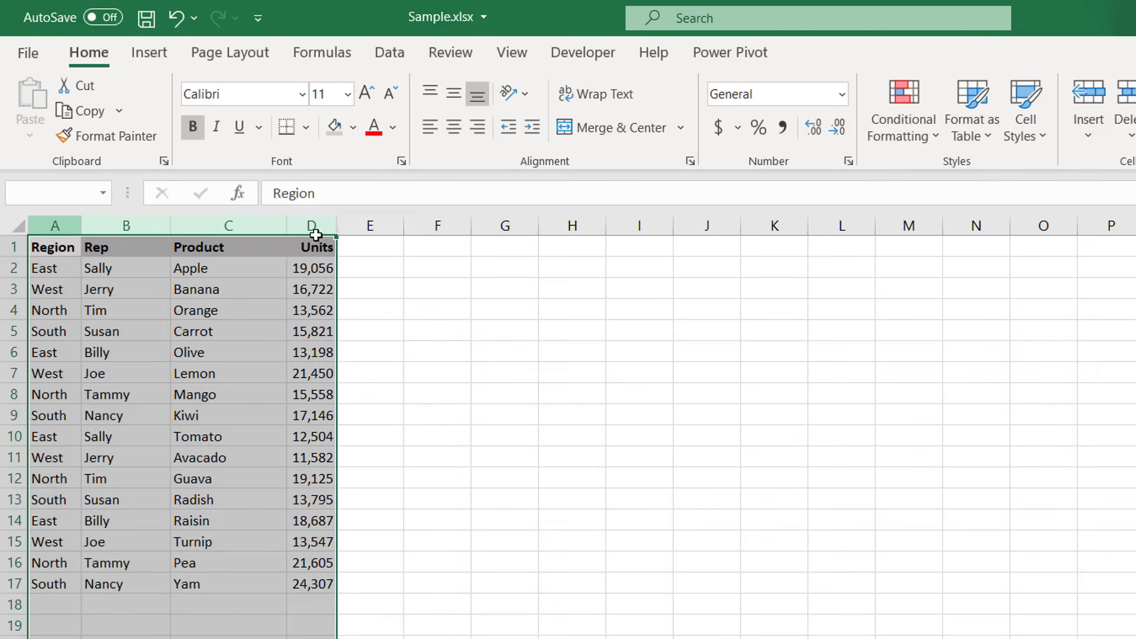
pyautogui.doubleClick(288, 224)
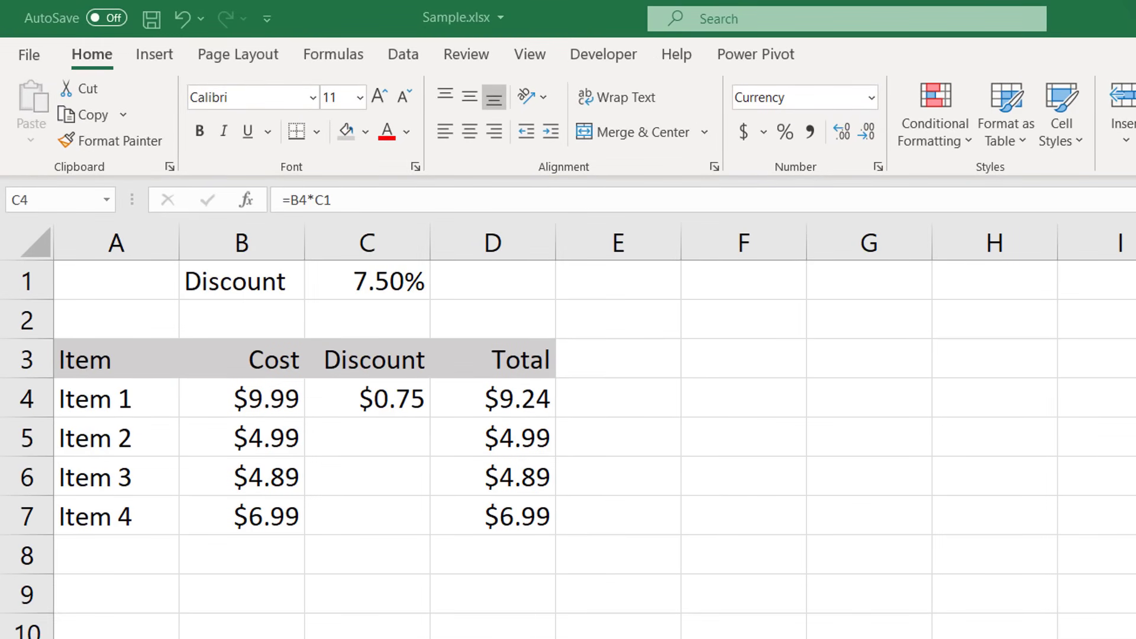
# Review the discount formula in C4 and try filling it down through C7 with its relative references.
pyautogui.doubleClick(401, 399)
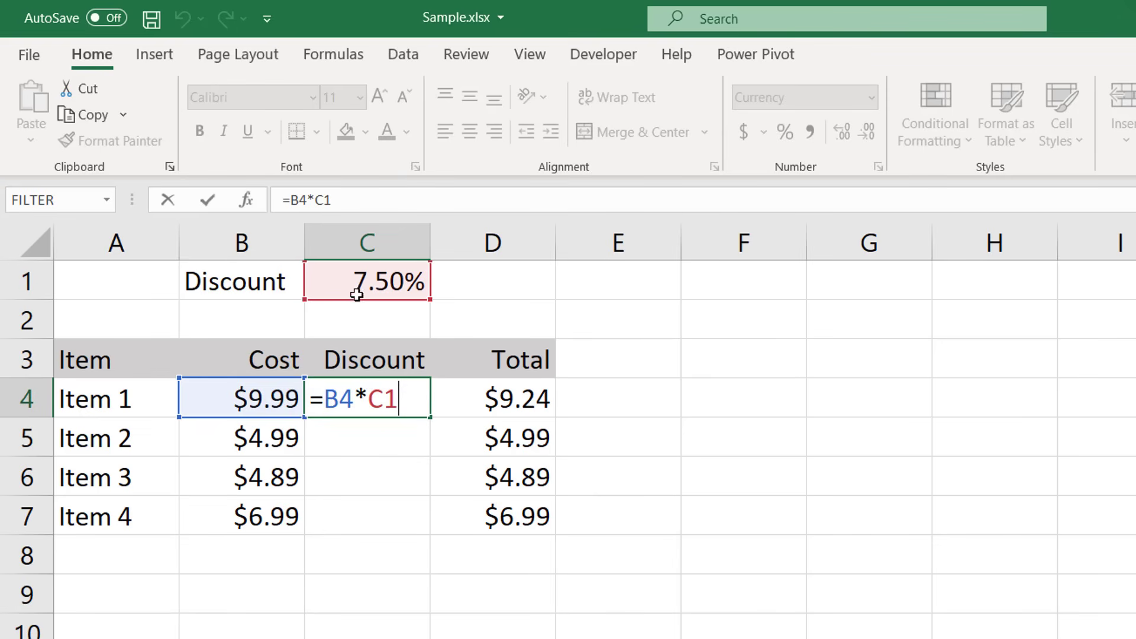
pyautogui.press('Return')
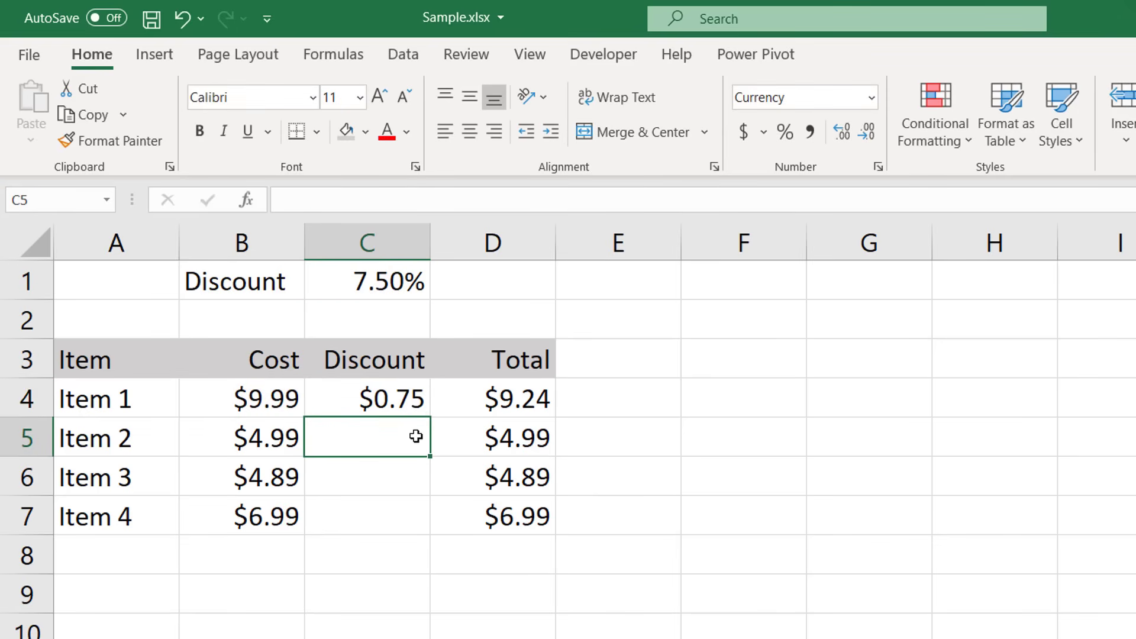
pyautogui.click(421, 406)
pyautogui.moveTo(430, 416); pyautogui.dragTo(423, 533)
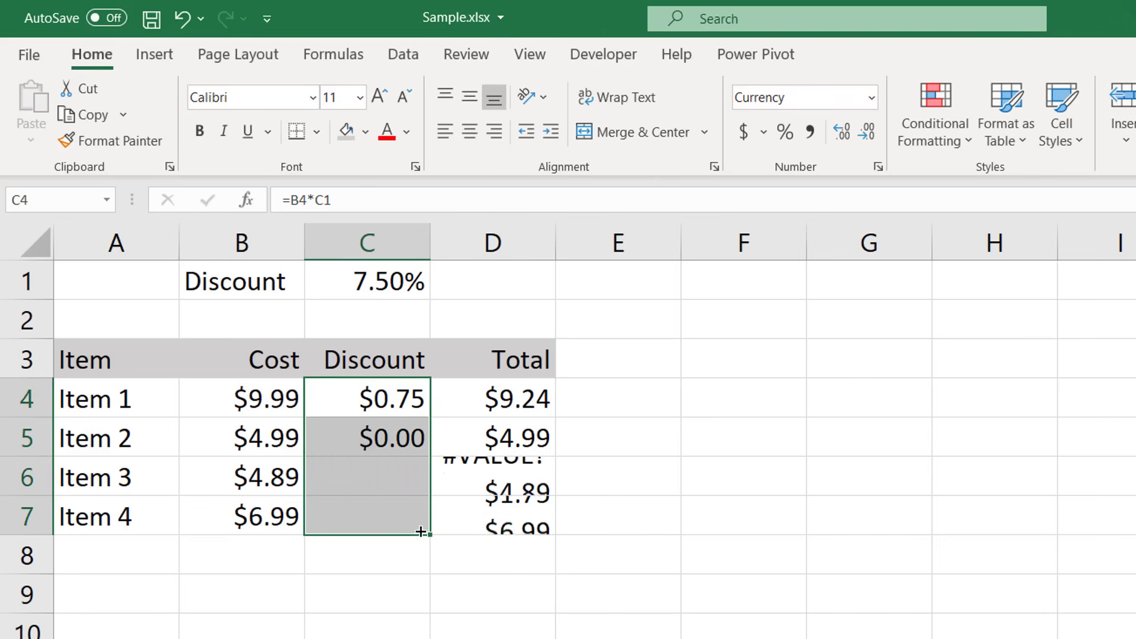
# Inspect the cell references in the filled-down formulas in C5 and C6.
pyautogui.click(389, 438)
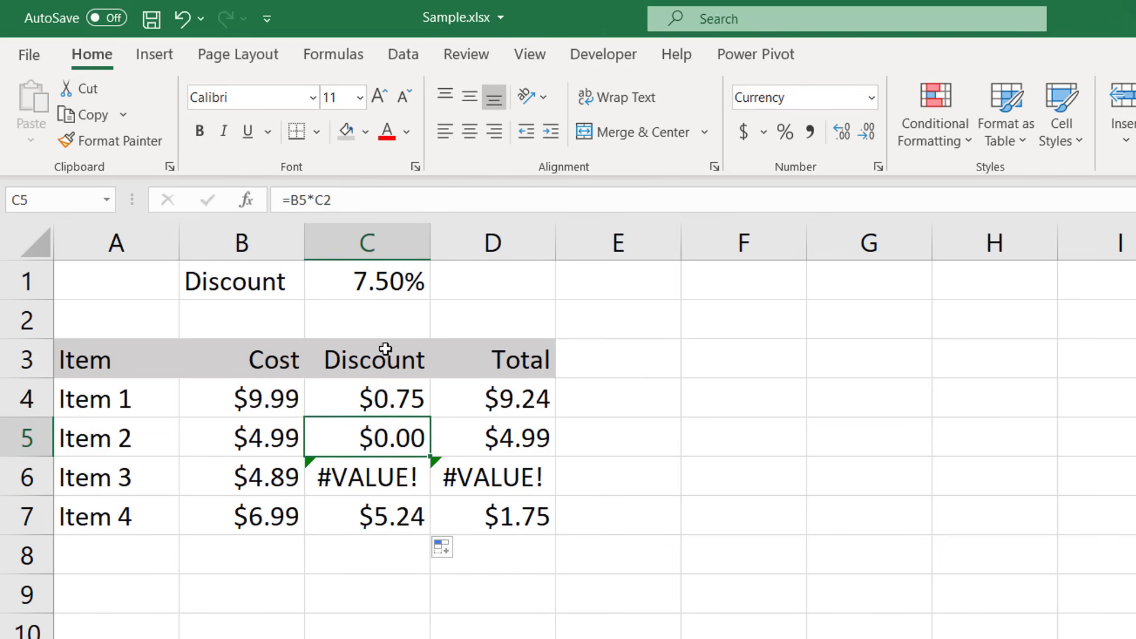
pyautogui.doubleClick(379, 477)
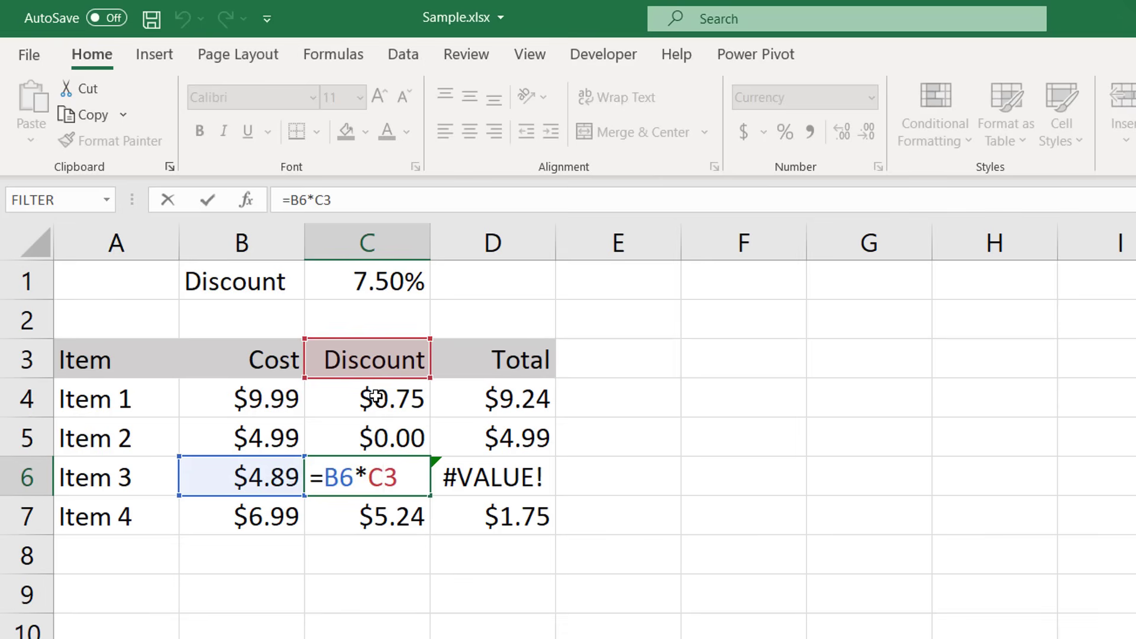
pyautogui.click(376, 395)
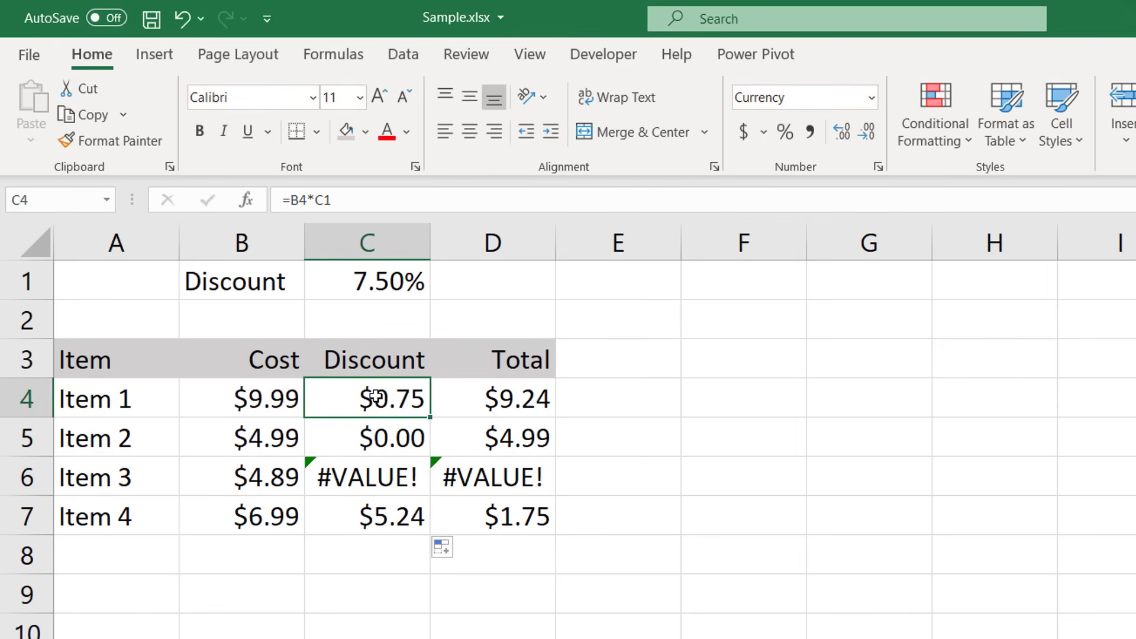
# Make the discount rate reference in C4 absolute so the formula reads =B4*$C$1, and fill it down through C7.
pyautogui.doubleClick(376, 396)
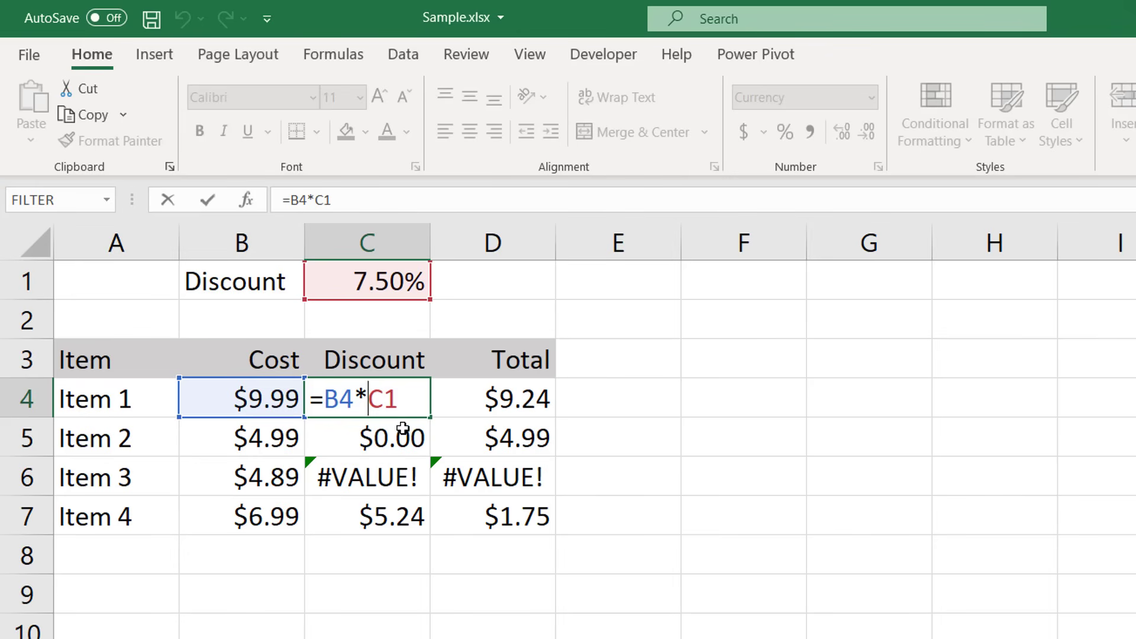
pyautogui.moveTo(408, 398); pyautogui.dragTo(369, 395)
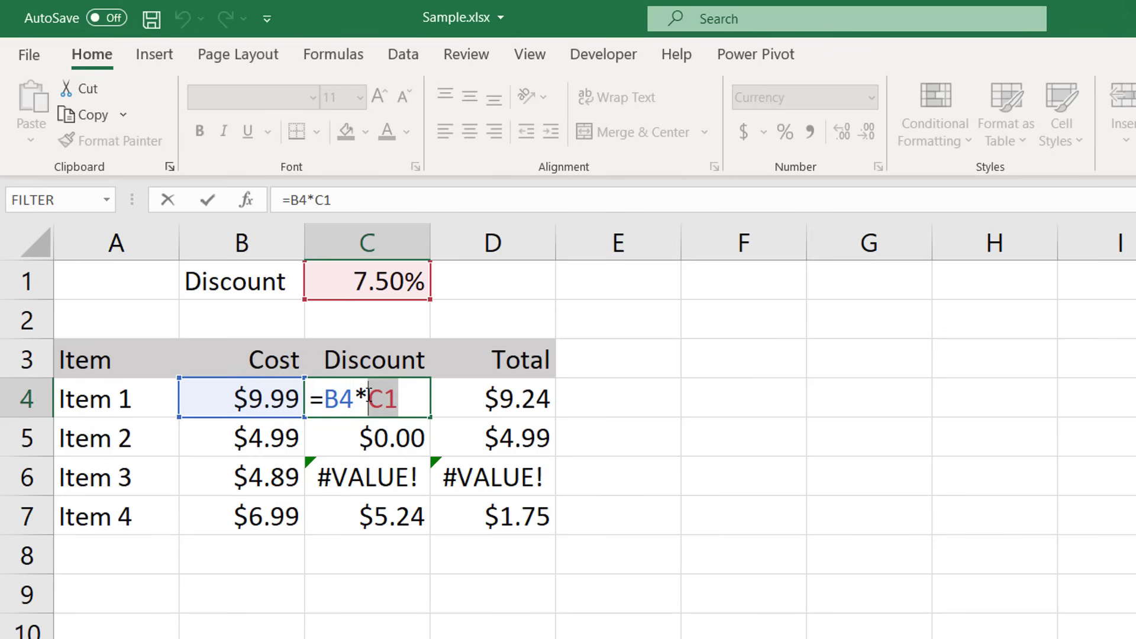
pyautogui.press('F4')
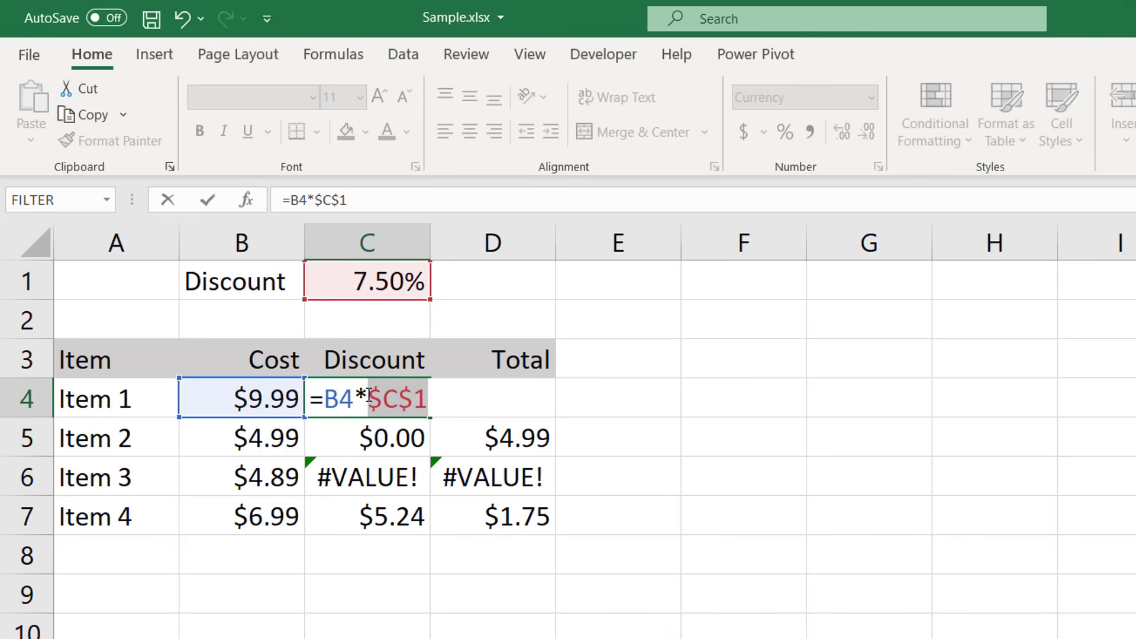
pyautogui.press('F4')
pyautogui.press('F4')
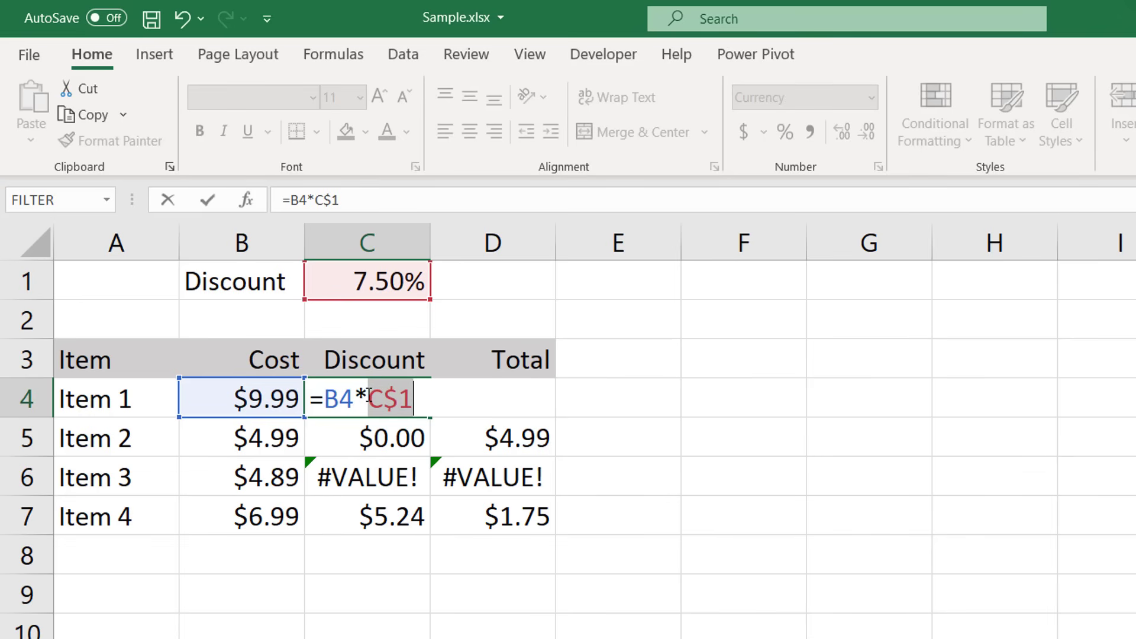
pyautogui.press('F4')
pyautogui.press('F4')
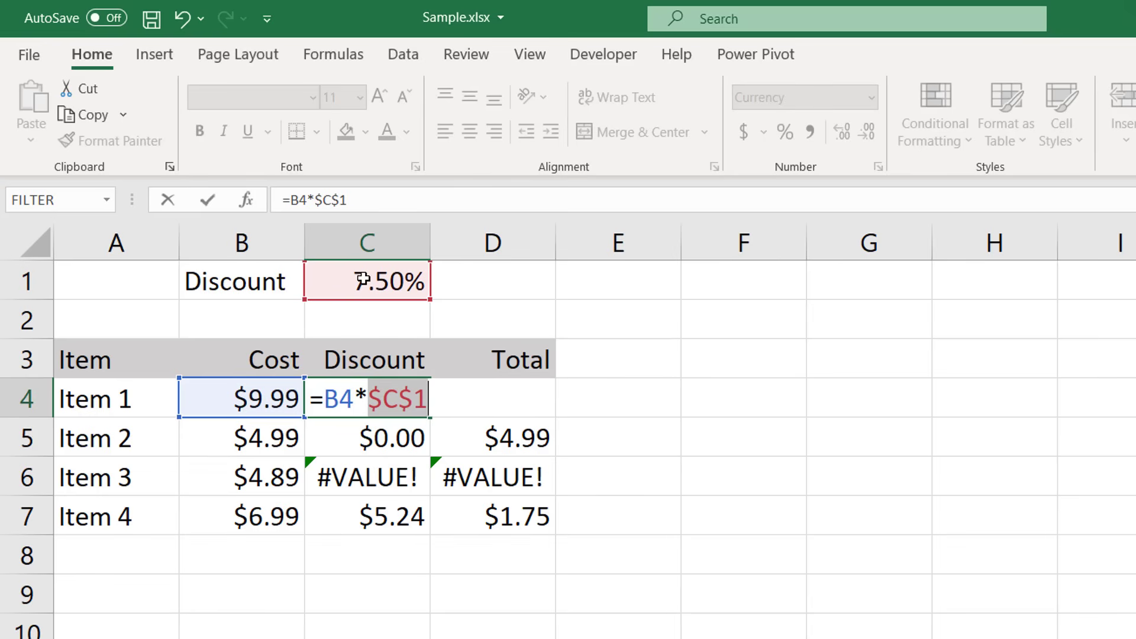
pyautogui.press('Return')
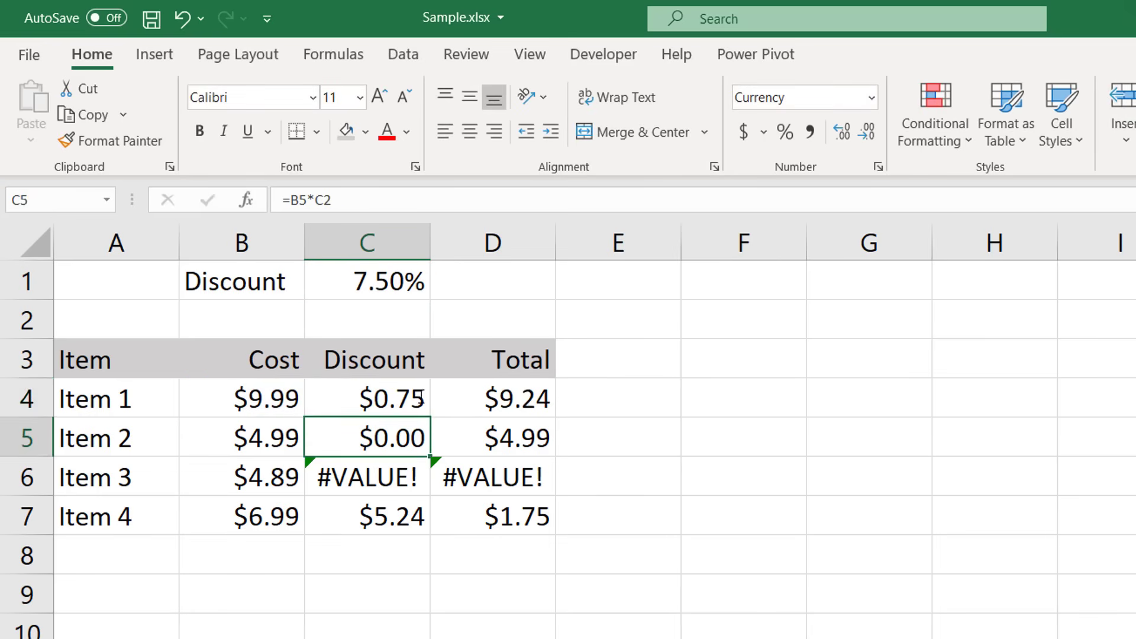
pyautogui.click(422, 399)
pyautogui.doubleClick(433, 420)
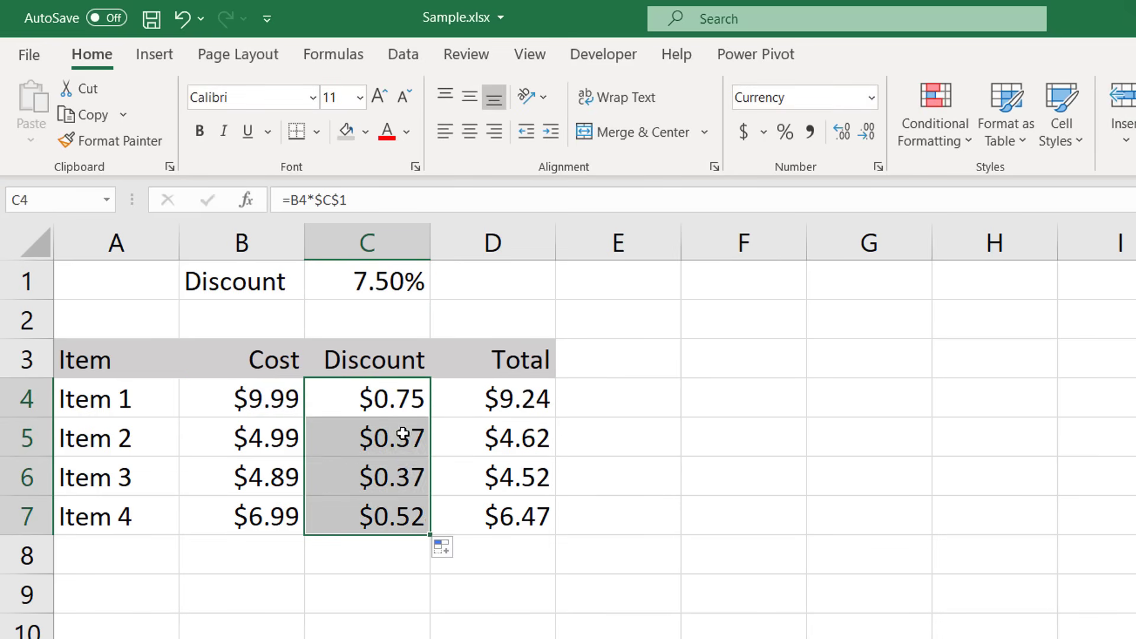
# Check the cell references in the discount formulas in C5, C6 and C7.
pyautogui.click(385, 439)
pyautogui.doubleClick(384, 439)
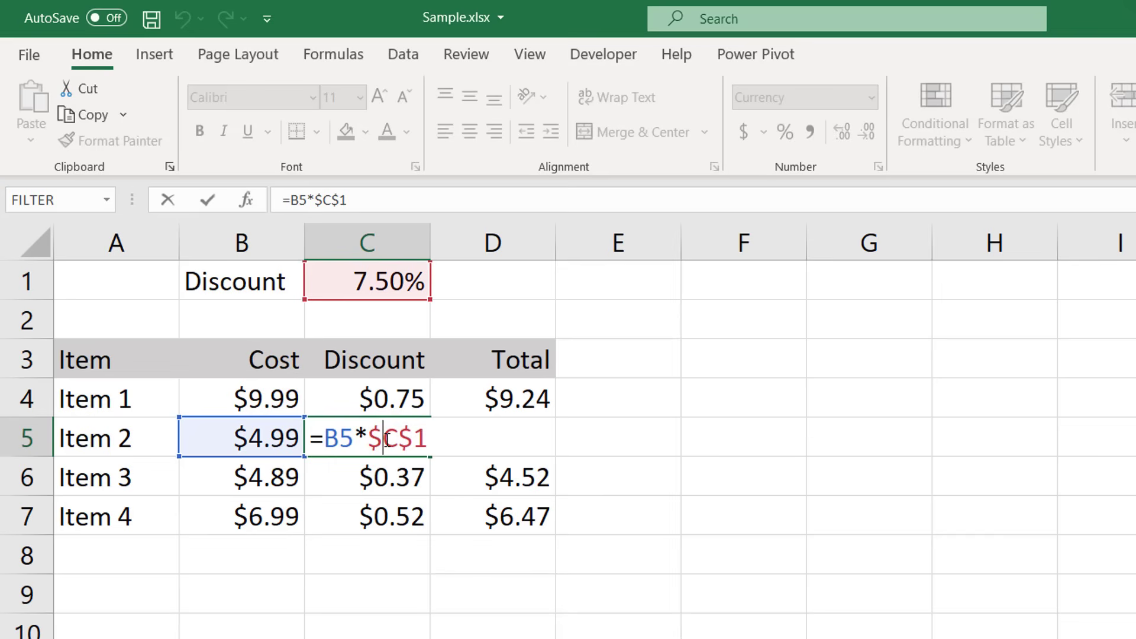
pyautogui.doubleClick(383, 476)
pyautogui.click(384, 514)
pyautogui.doubleClick(383, 516)
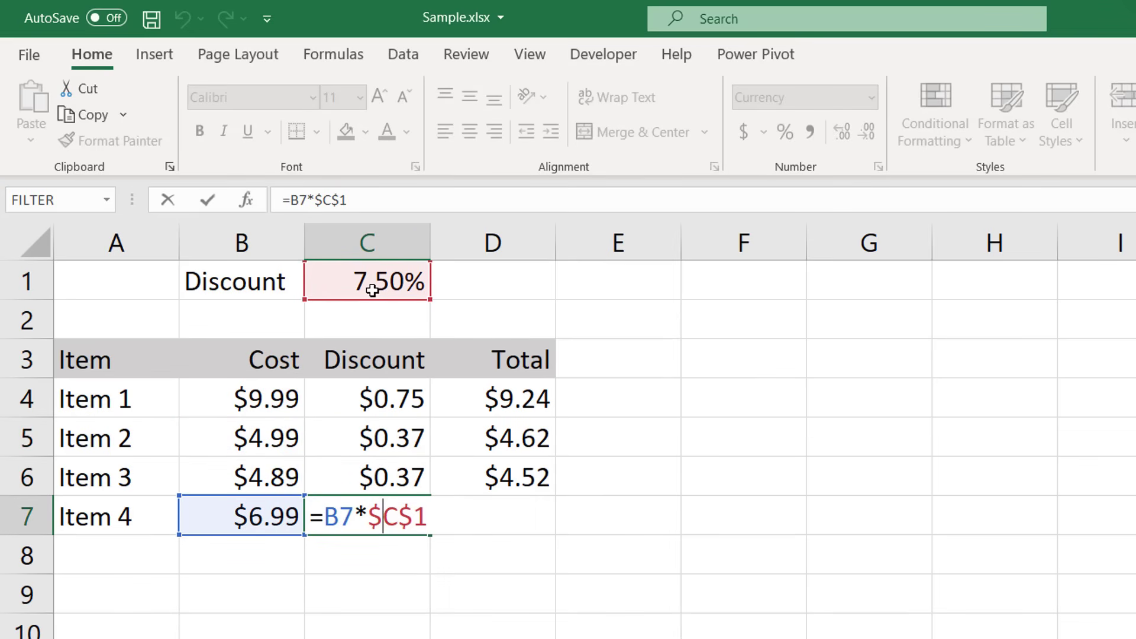
pyautogui.hotkey('ctrl', 'Return')
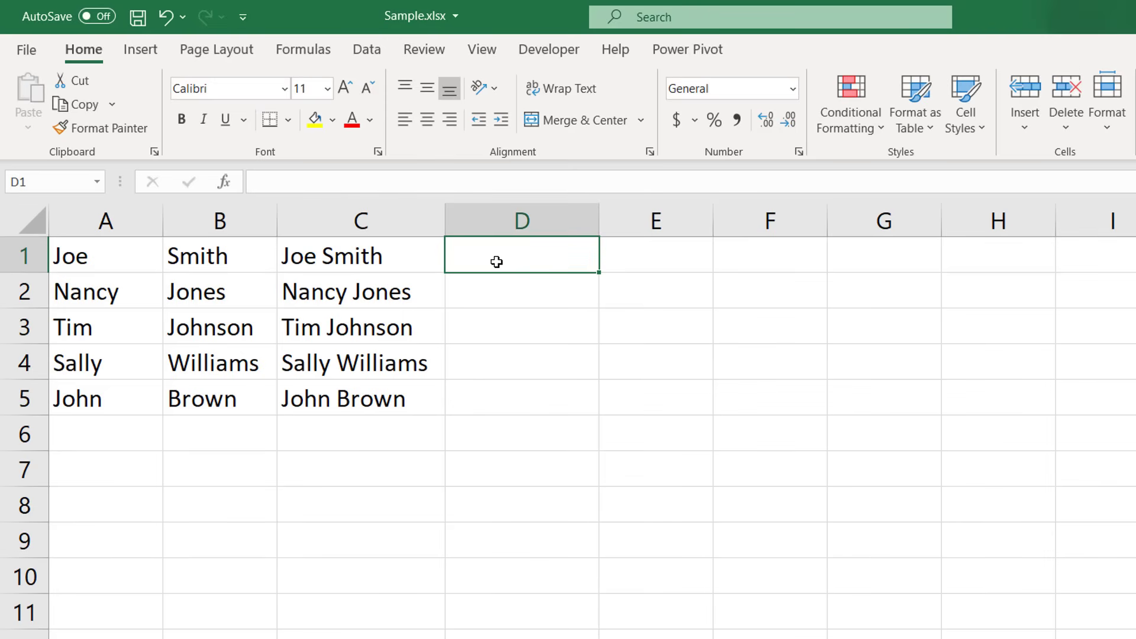
# Copy the combined-name formulas in C1:C5 and paste them into column D from D1 as values only using Paste Special.
pyautogui.click(362, 258)
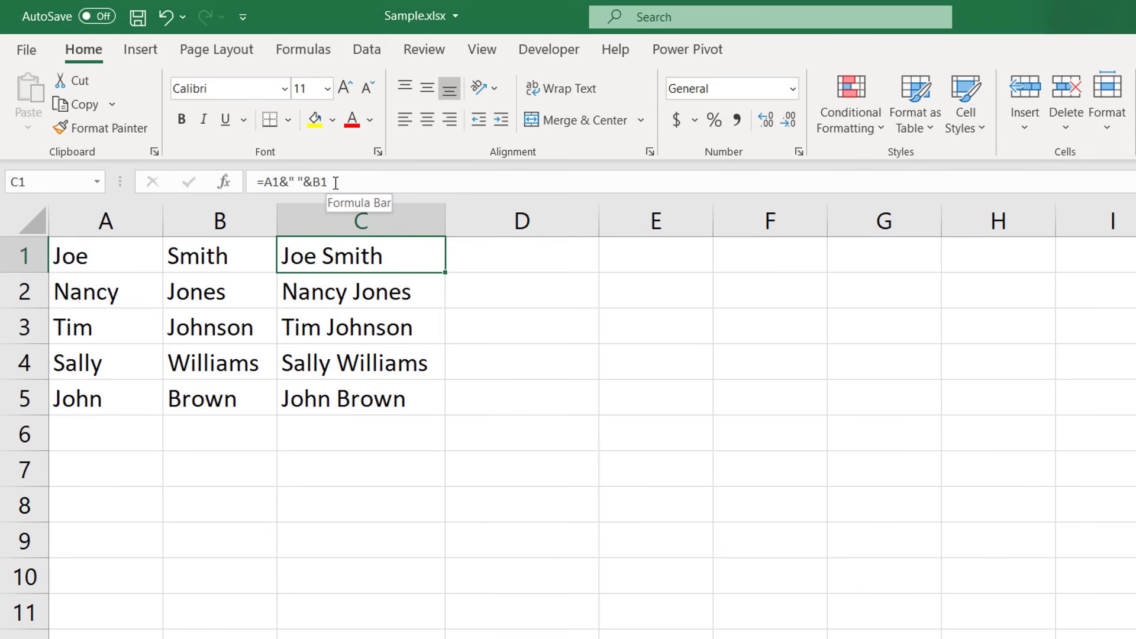
pyautogui.moveTo(332, 256); pyautogui.dragTo(327, 397)
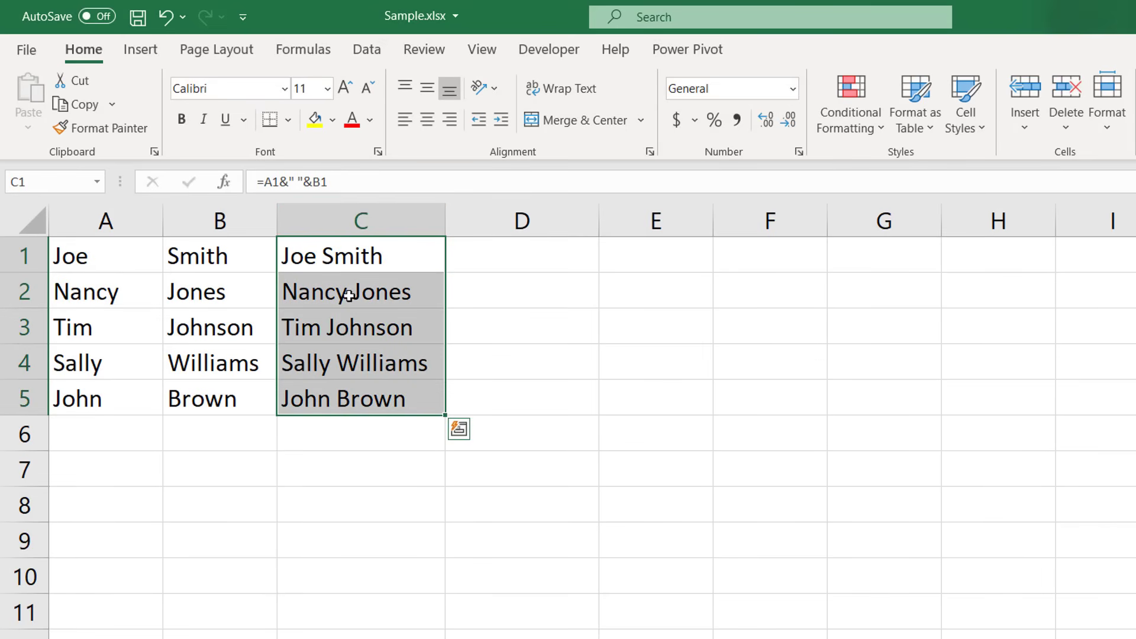
pyautogui.rightClick(351, 261)
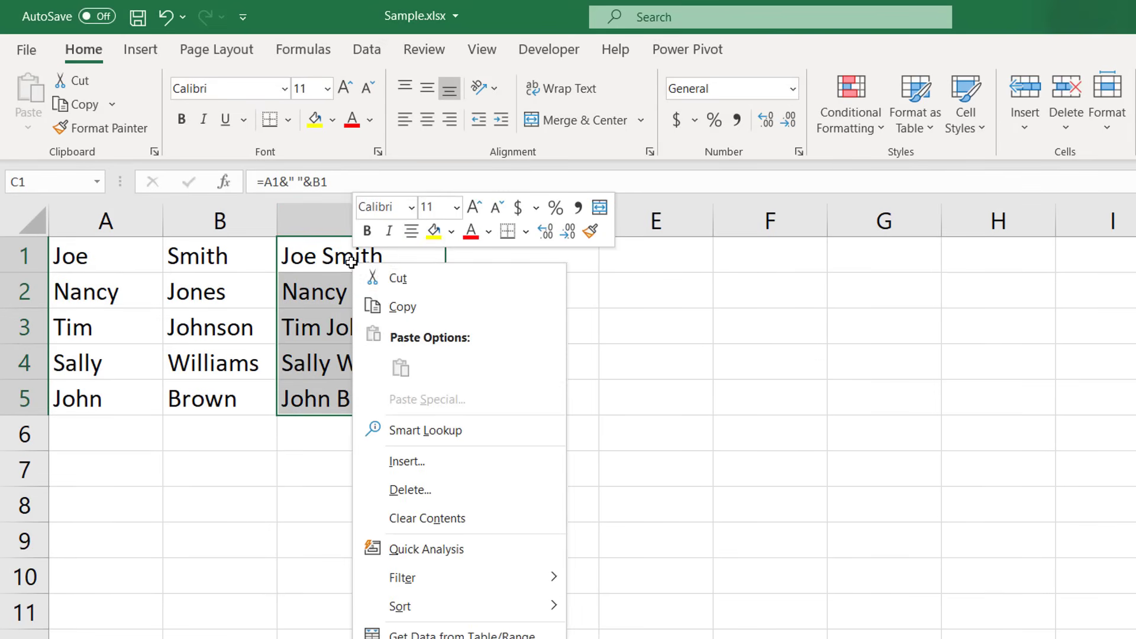
pyautogui.click(388, 304)
pyautogui.click(489, 254)
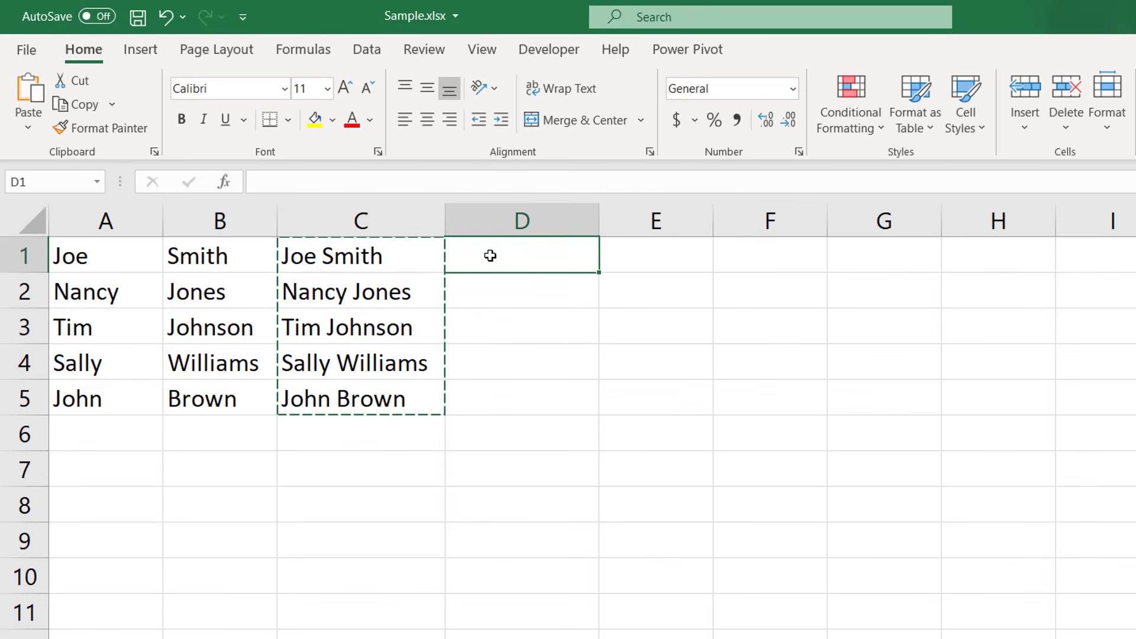
pyautogui.rightClick(490, 256)
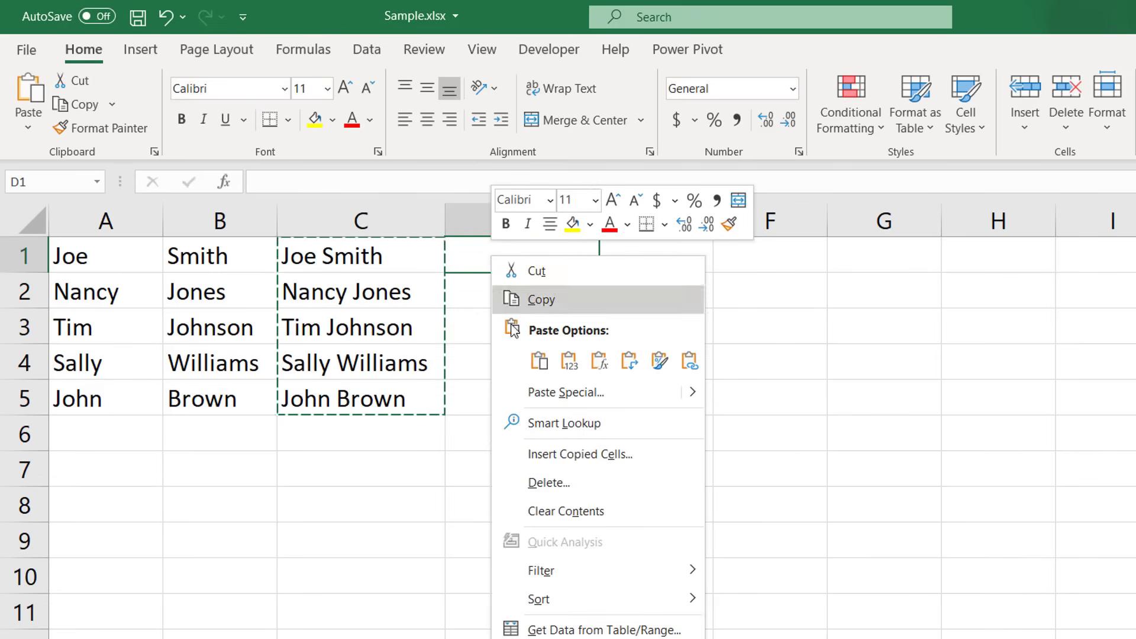
pyautogui.click(524, 389)
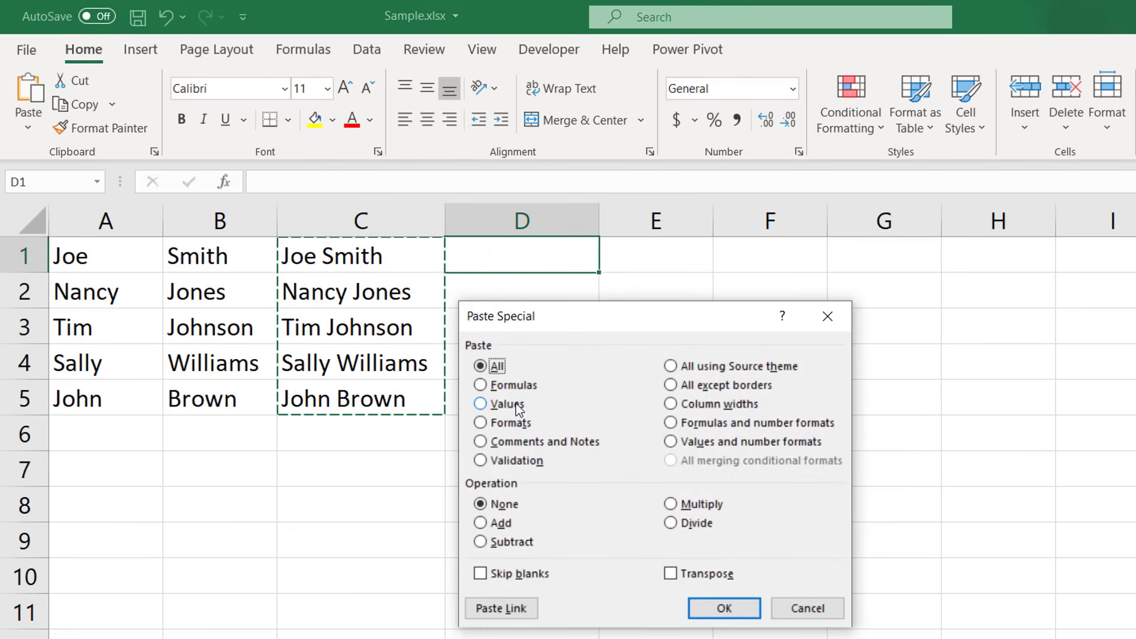
pyautogui.click(517, 405)
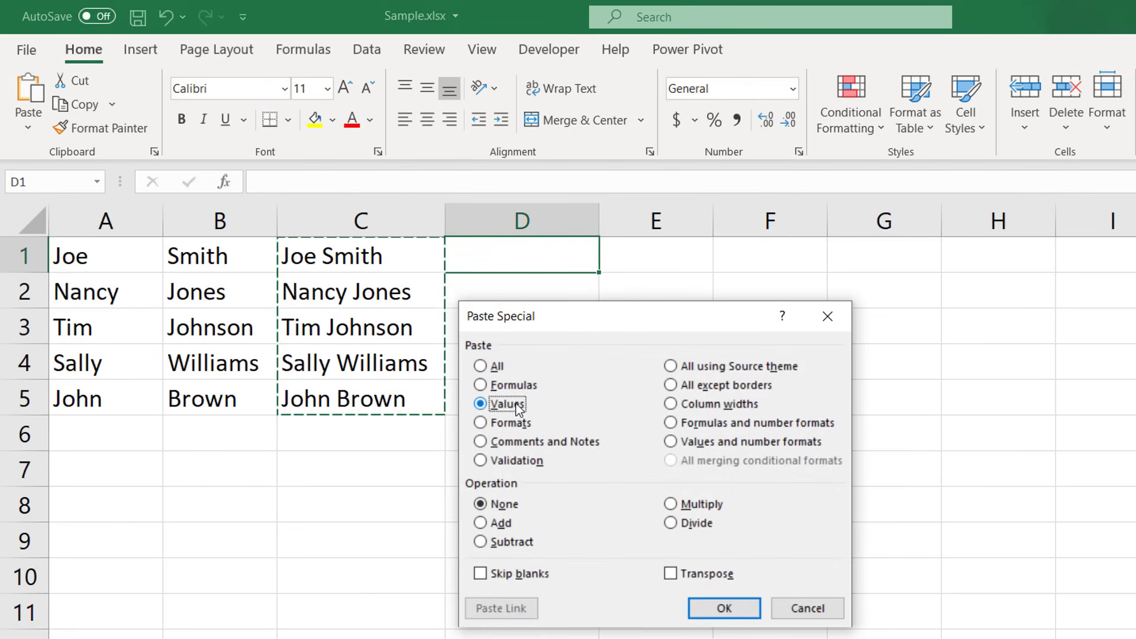
pyautogui.click(723, 609)
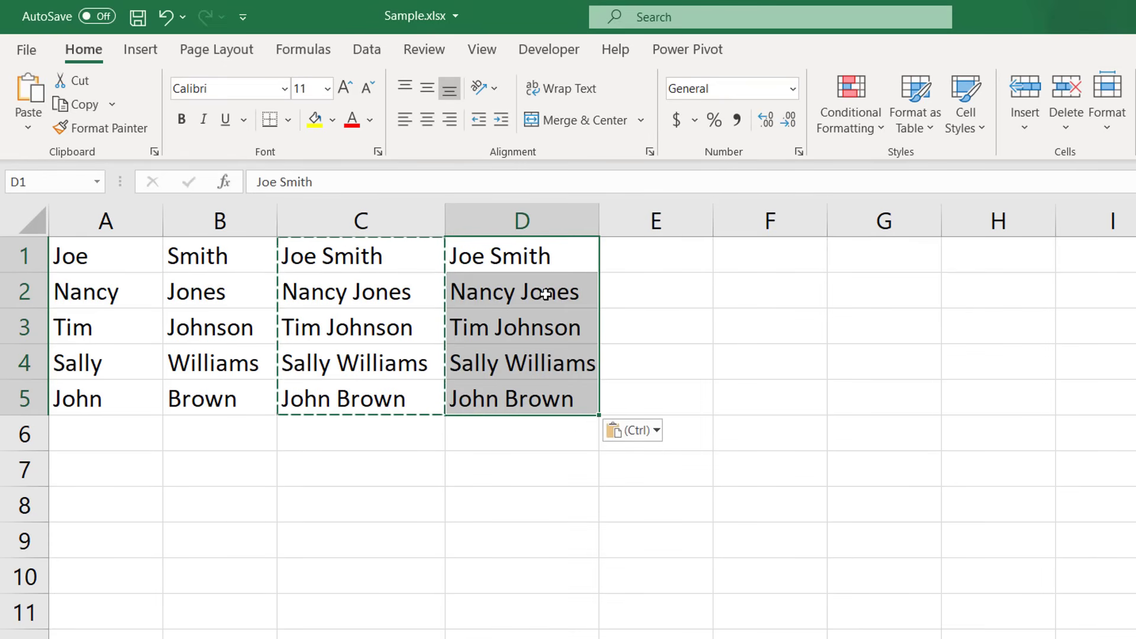
# Check the contents of the pasted cells D1 to D3.
pyautogui.click(528, 258)
pyautogui.click(530, 290)
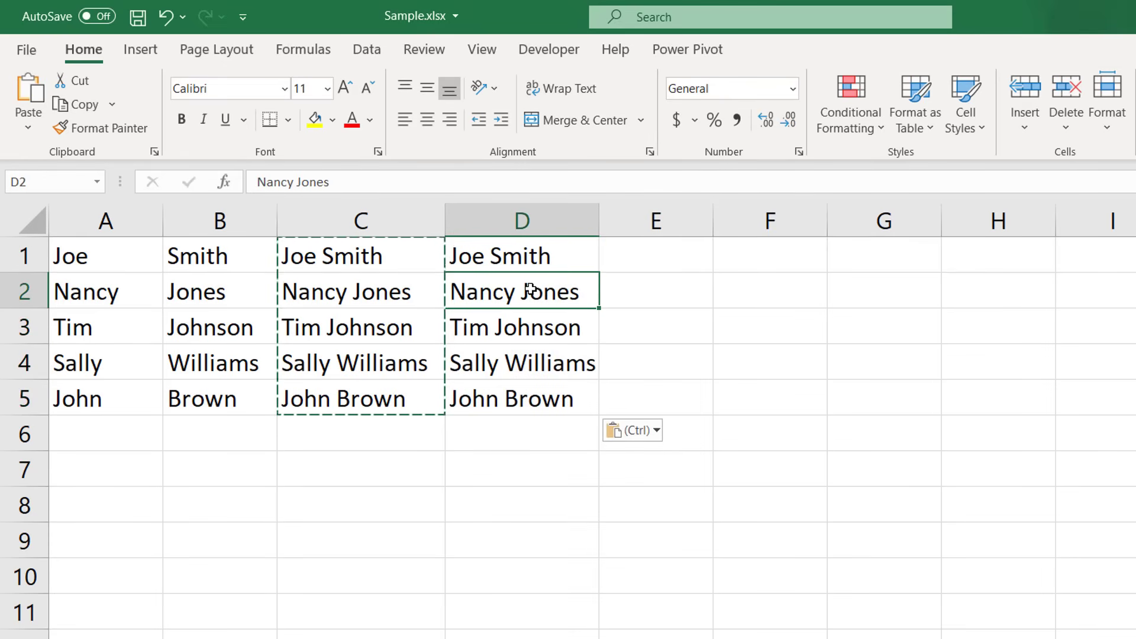
pyautogui.click(524, 322)
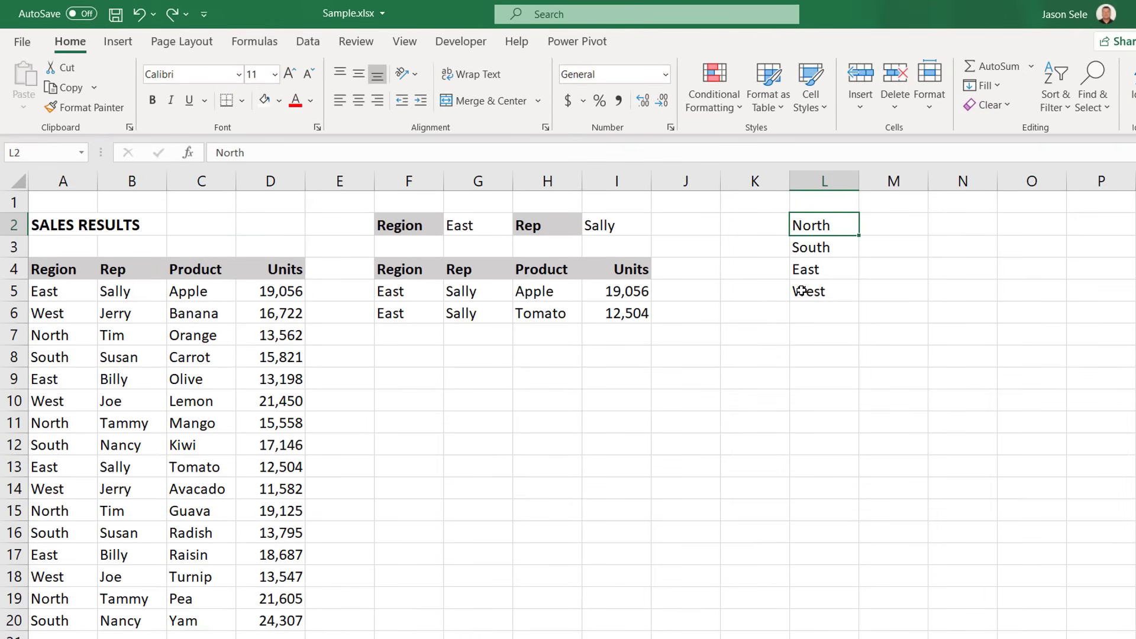
# Apply List data validation with an in-cell dropdown to the Region cells A5:A20, using =$L$2:$L$5 as the source.
pyautogui.click(70, 292)
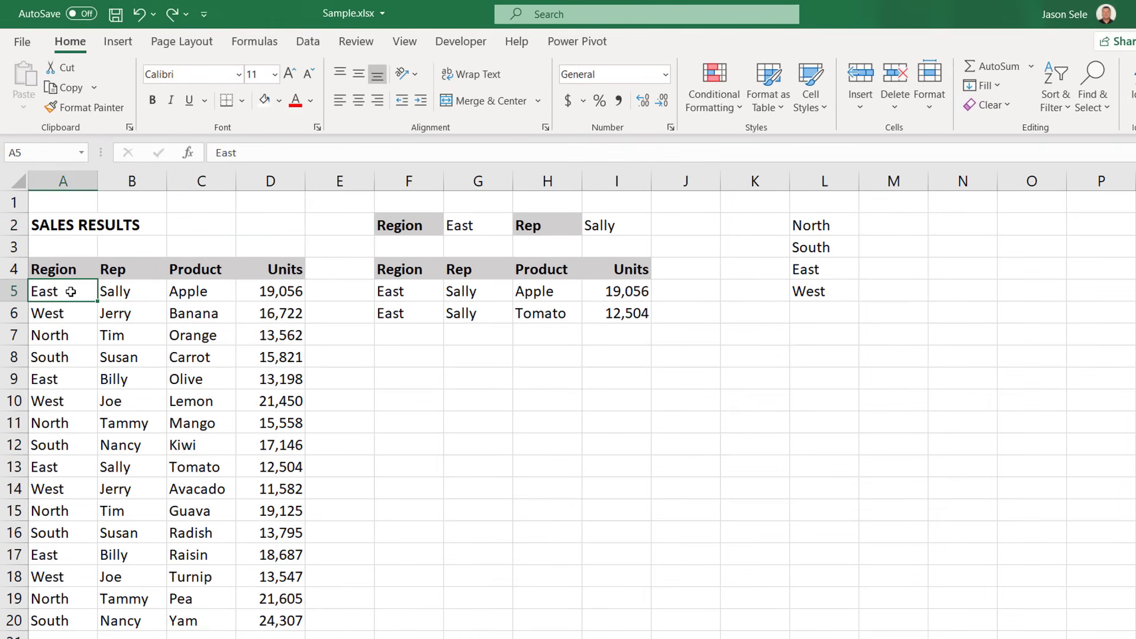
pyautogui.moveTo(77, 292); pyautogui.dragTo(71, 615)
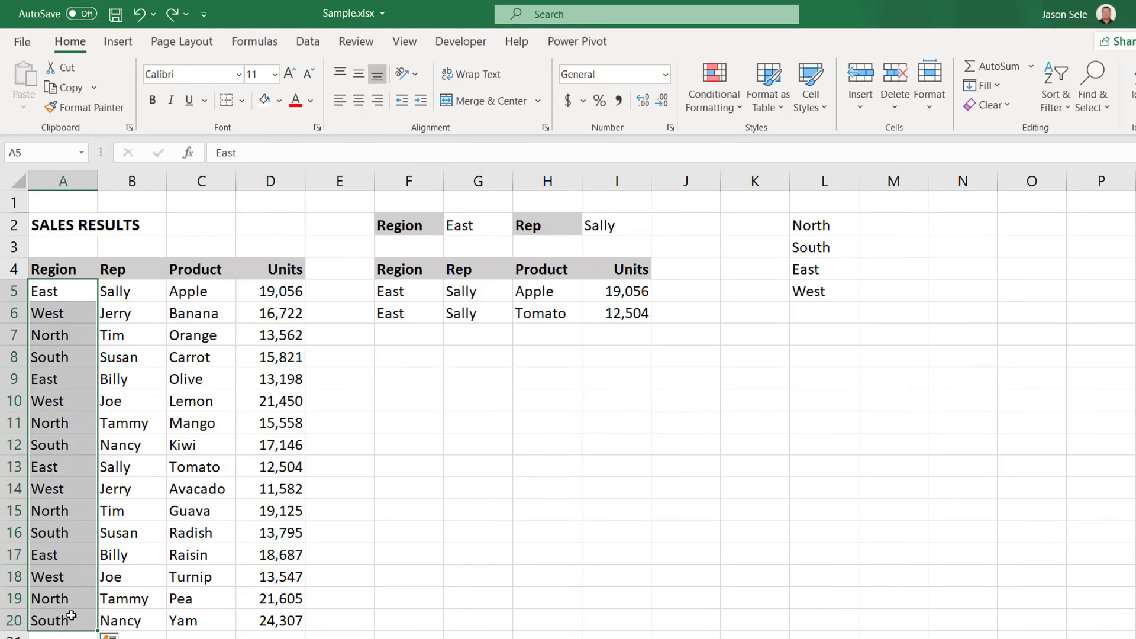
pyautogui.click(308, 46)
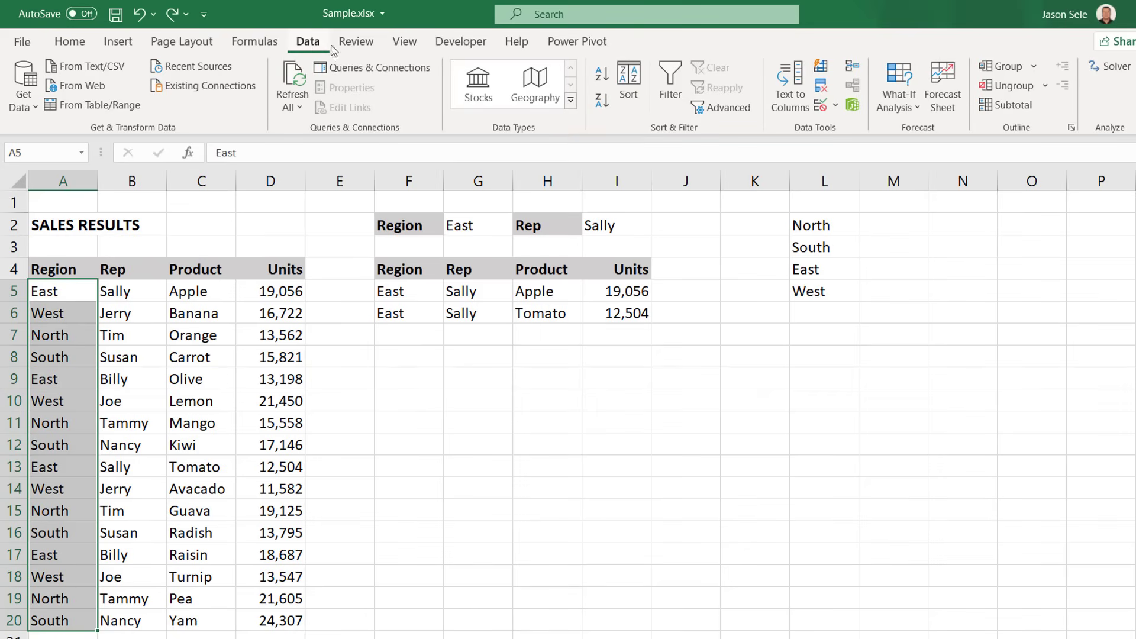
pyautogui.click(834, 106)
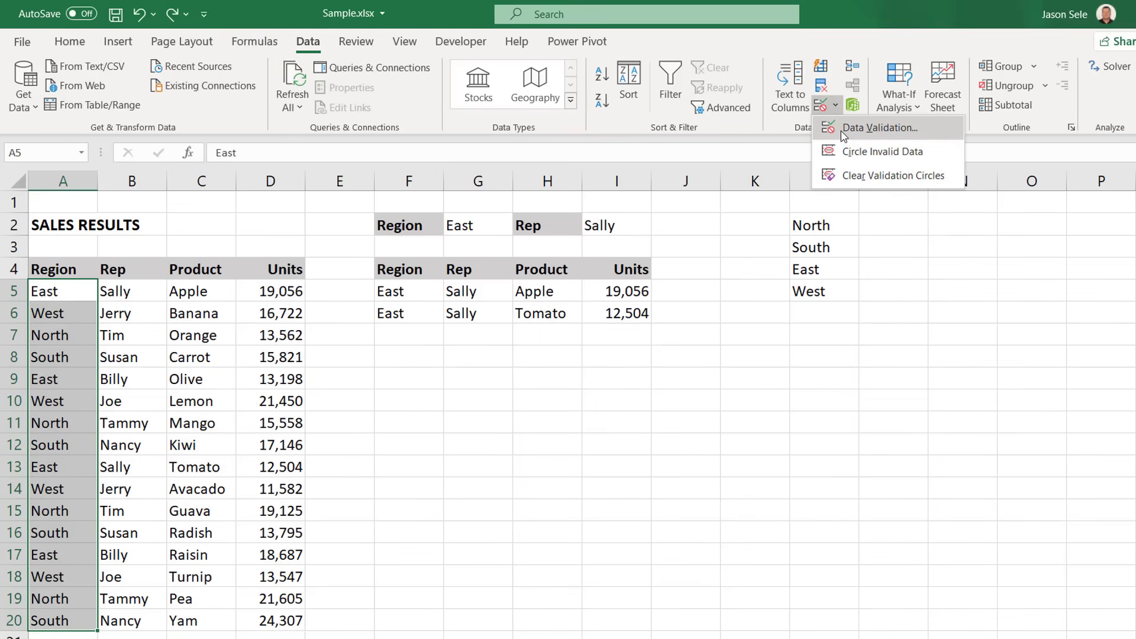
pyautogui.click(843, 132)
pyautogui.click(444, 410)
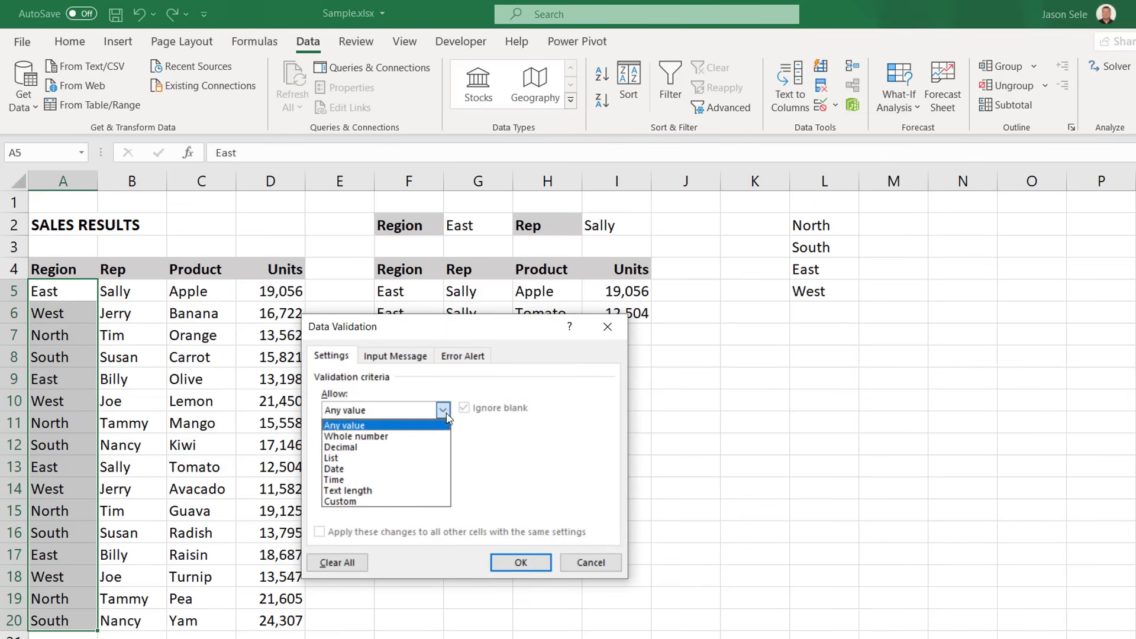
pyautogui.click(381, 459)
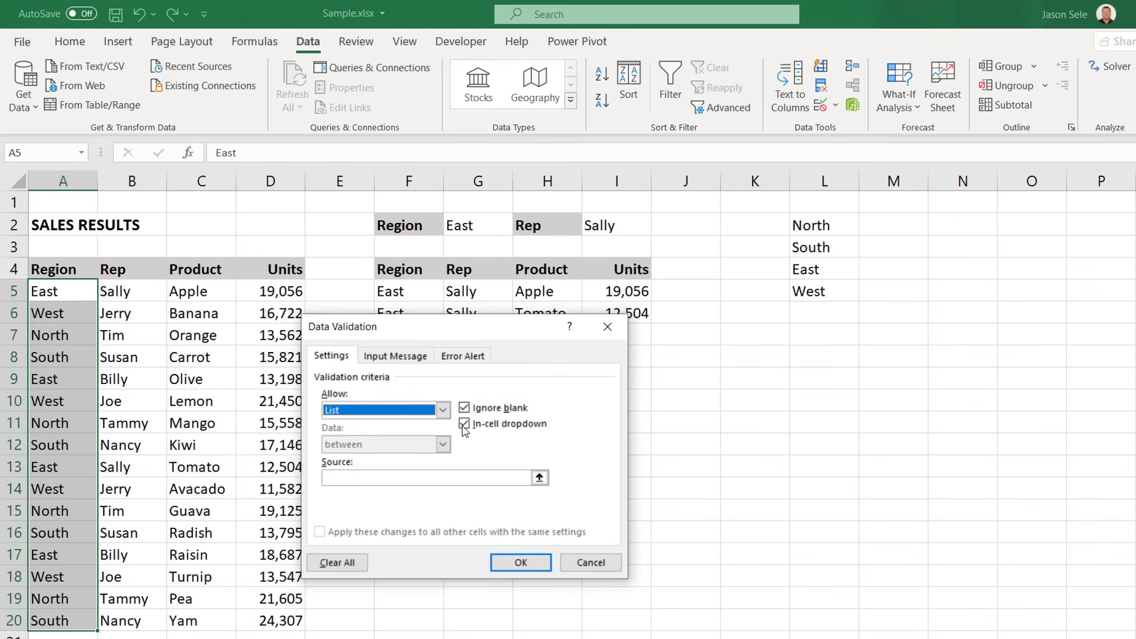
pyautogui.click(370, 477)
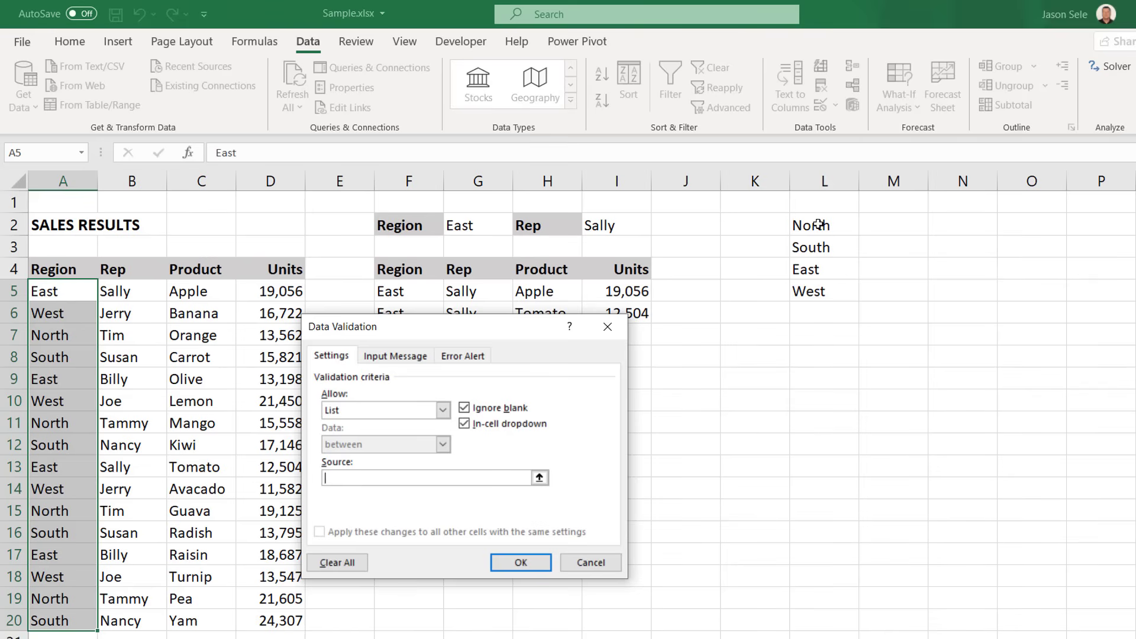
pyautogui.moveTo(818, 225); pyautogui.dragTo(817, 292)
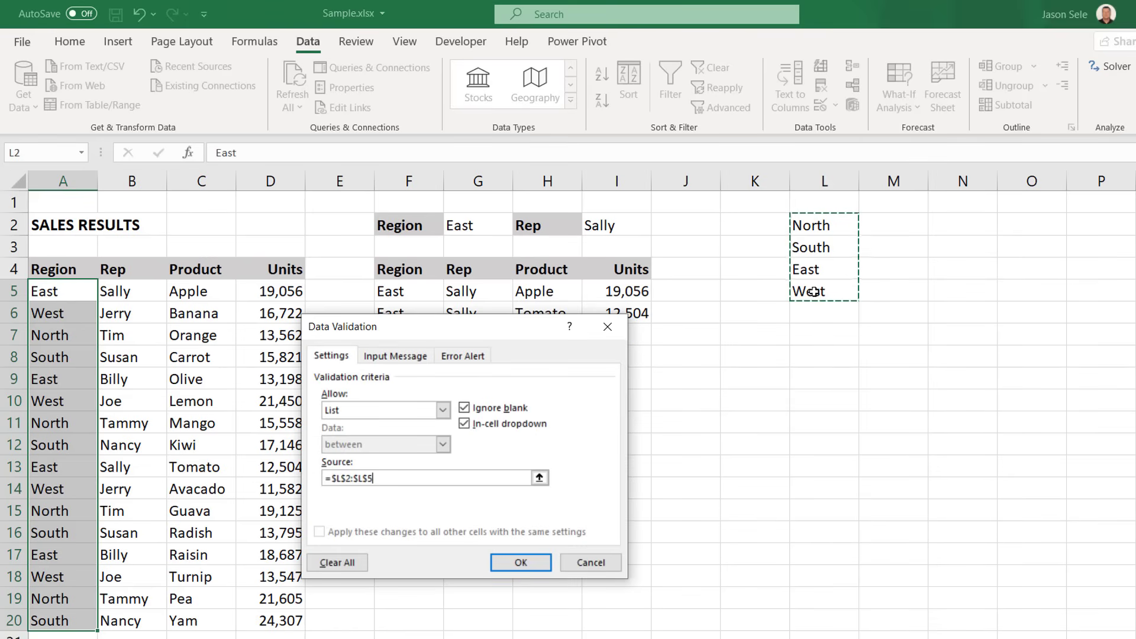
pyautogui.click(538, 560)
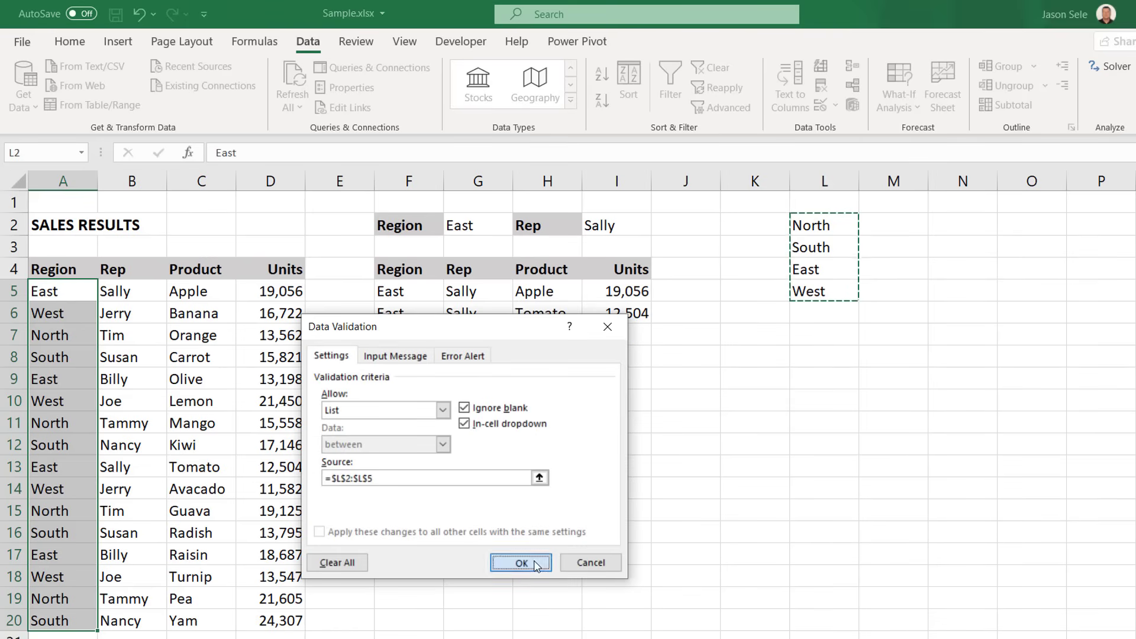
# Use the in-cell dropdowns to set the Region to North in A5 and East in A6.
pyautogui.click(63, 292)
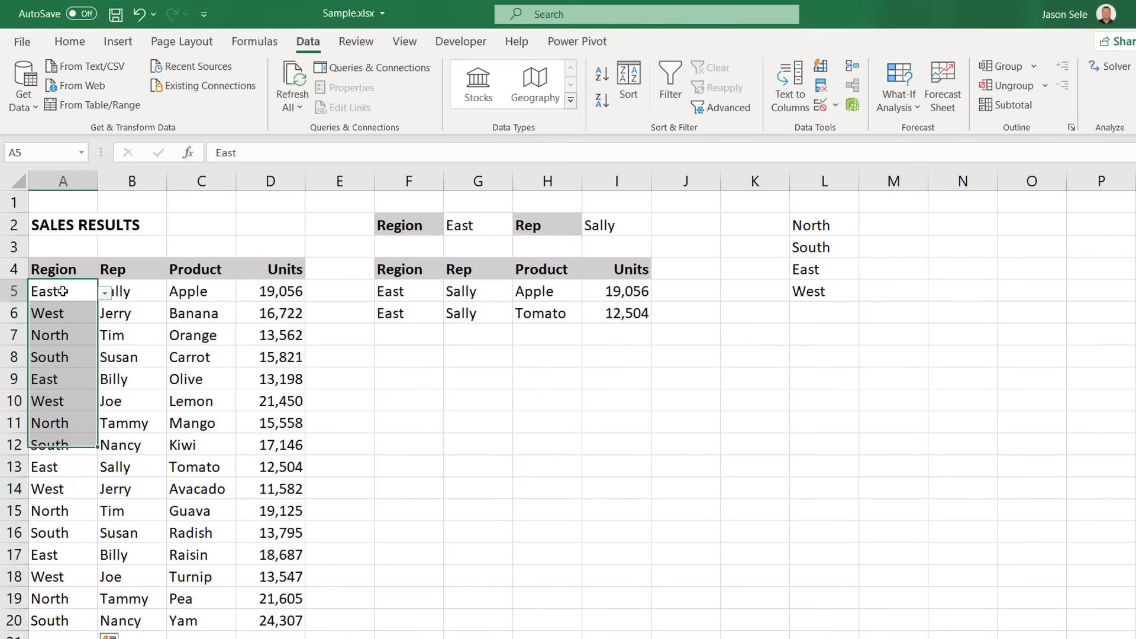
pyautogui.click(105, 293)
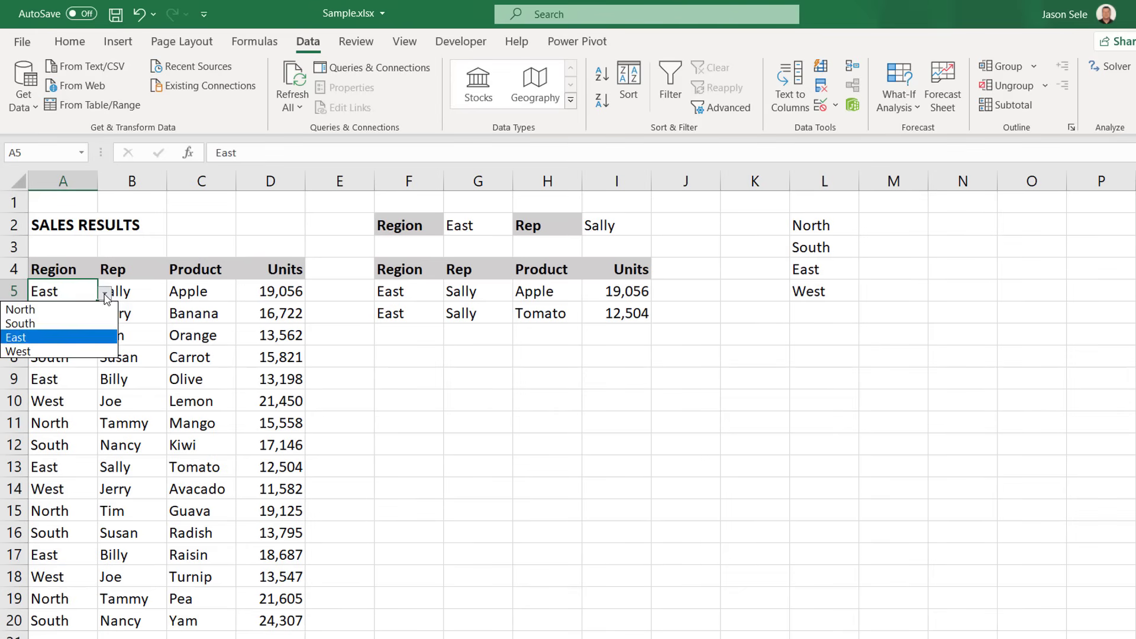
pyautogui.click(65, 313)
pyautogui.click(62, 313)
pyautogui.click(104, 316)
pyautogui.click(73, 356)
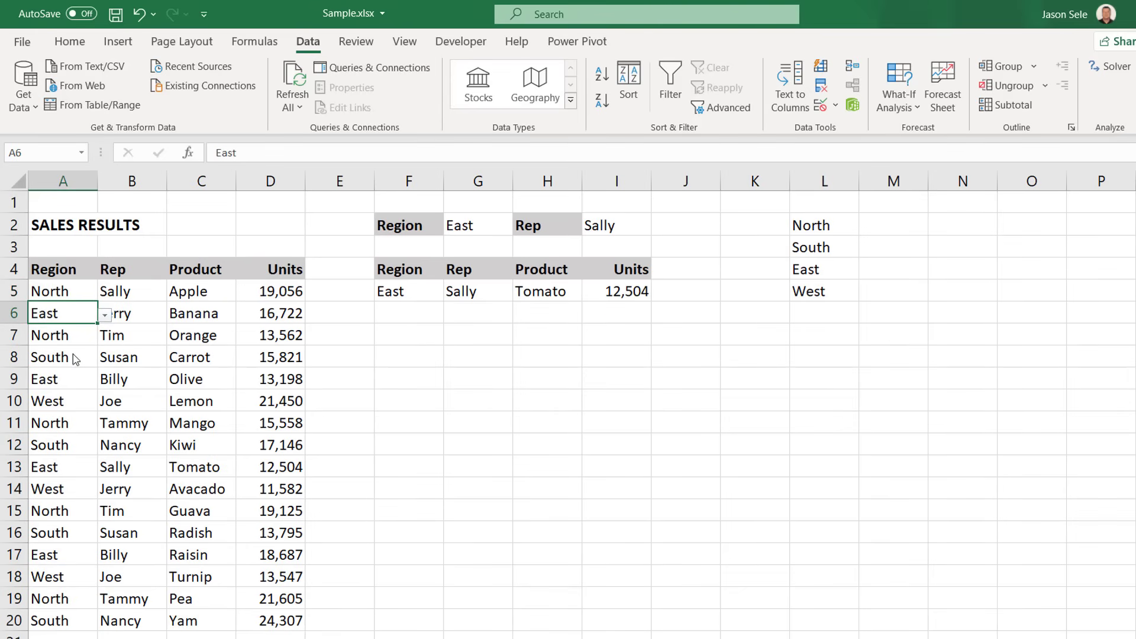
# Try to enter hsdhf in Region cell A7 to test the list validation, and discard the entry.
pyautogui.click(72, 337)
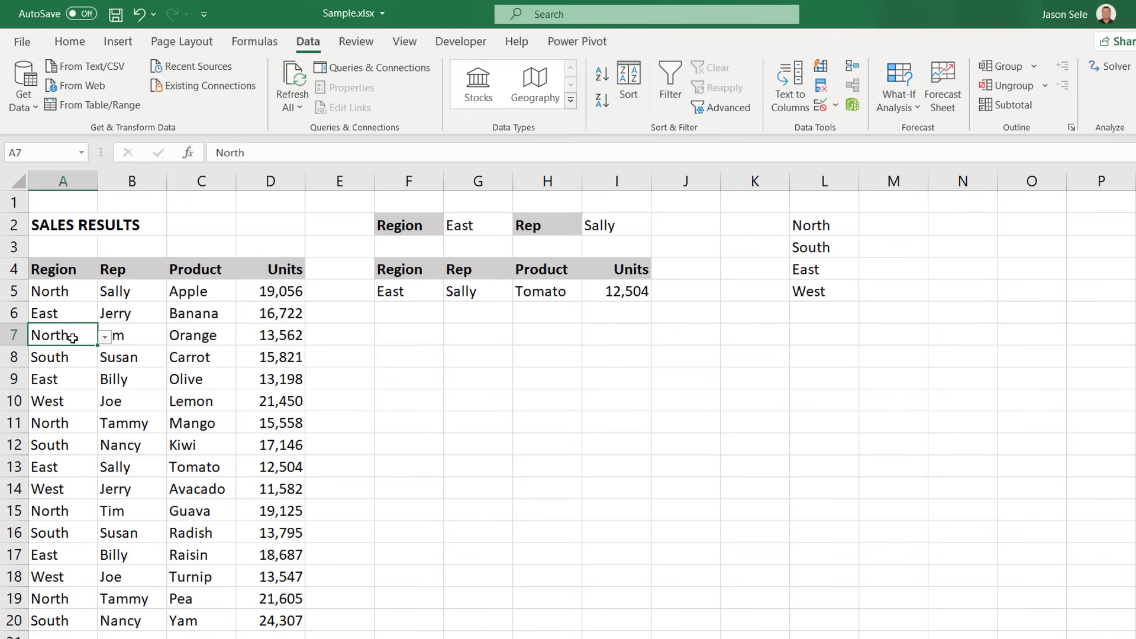
pyautogui.write('hsdhf')
pyautogui.press('Return')
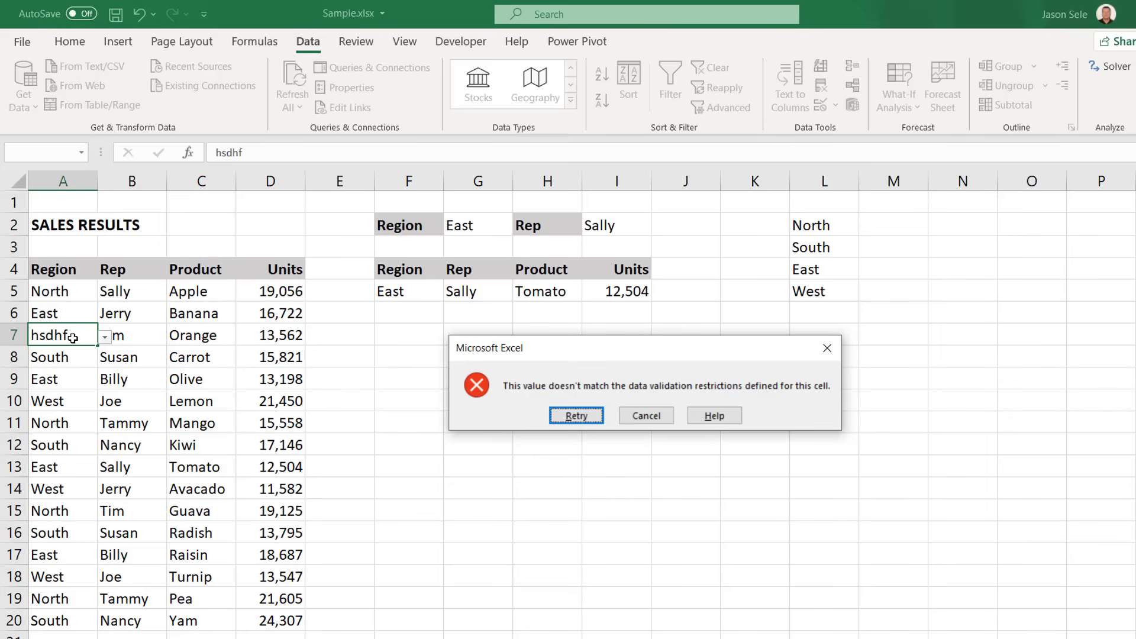
pyautogui.click(638, 415)
# Examine the Input Message and Error Alert options of the data validation on cell A7.
pyautogui.click(836, 105)
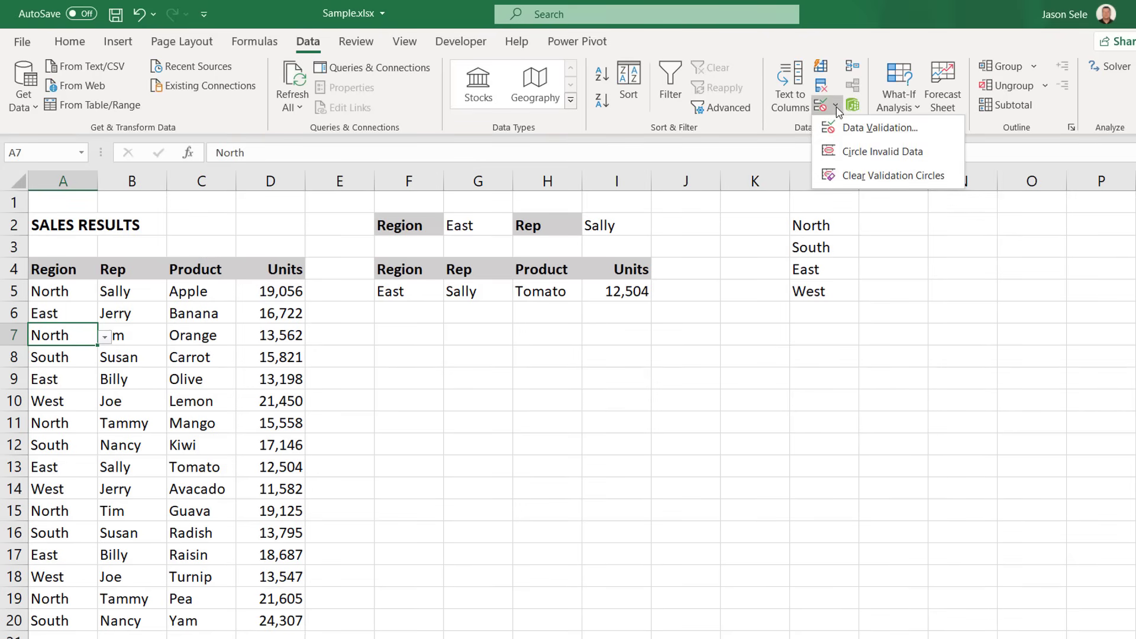
pyautogui.click(844, 120)
pyautogui.click(390, 357)
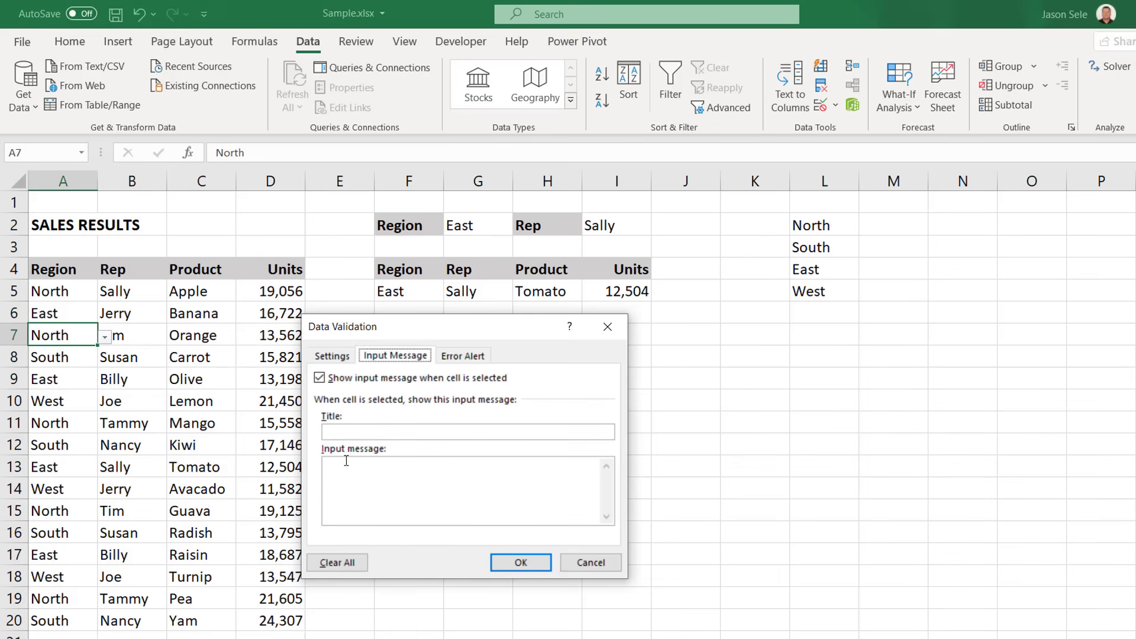
pyautogui.click(462, 356)
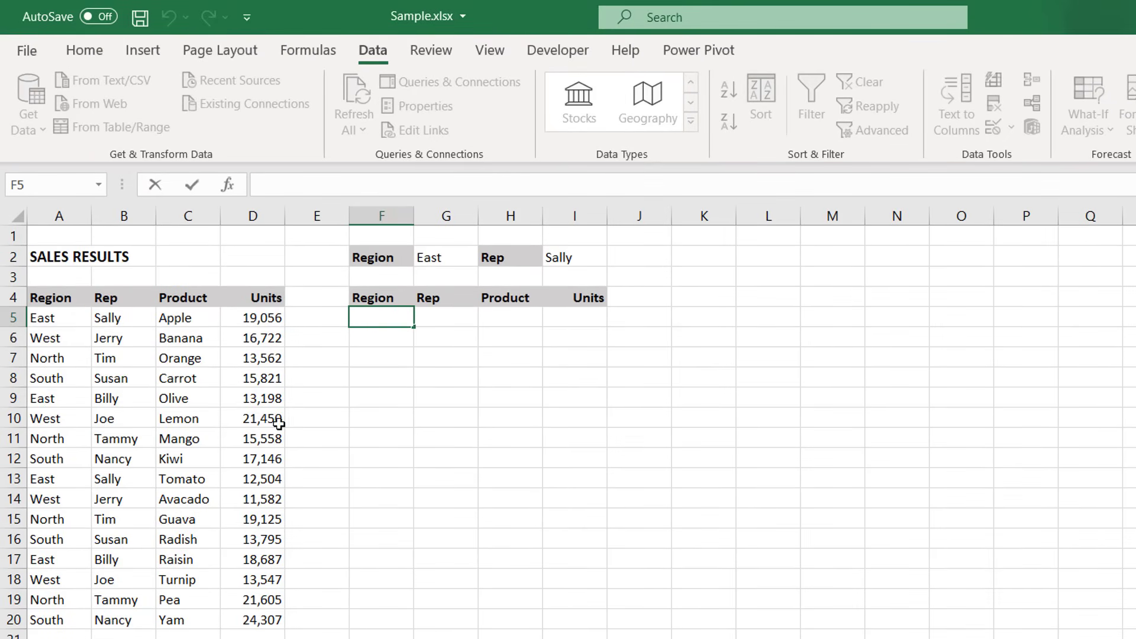
# Enter =FILTER(A5:D20,A5:A20=G2) in F5 to extract the sales rows matching the region in G2.
pyautogui.write('=FILTER(')
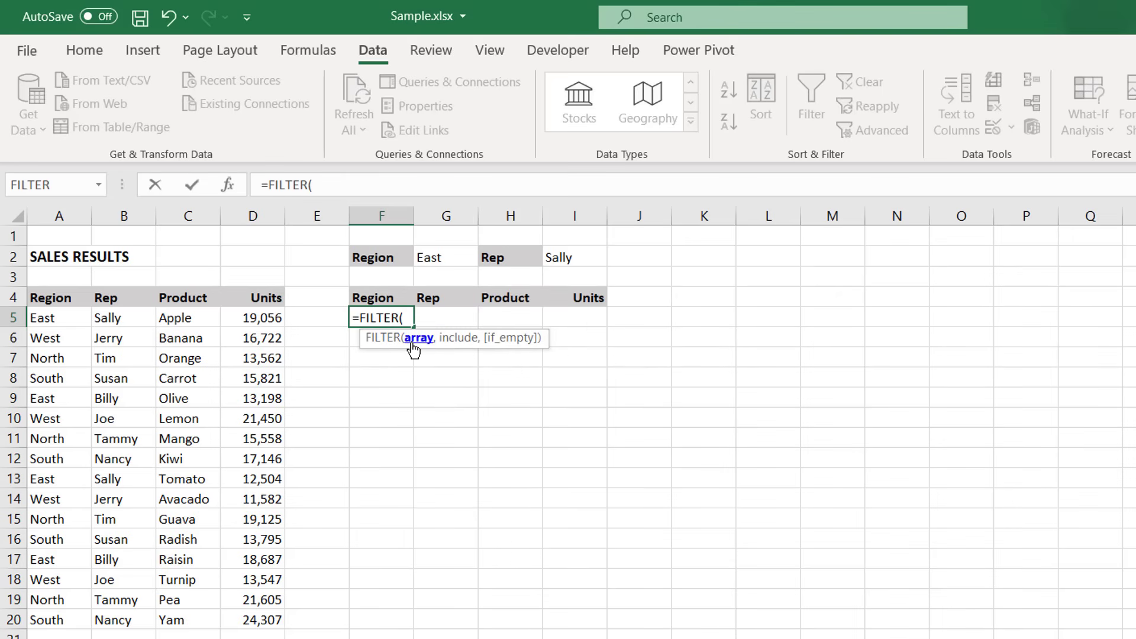
pyautogui.moveTo(55, 318); pyautogui.dragTo(266, 619)
pyautogui.write(',')
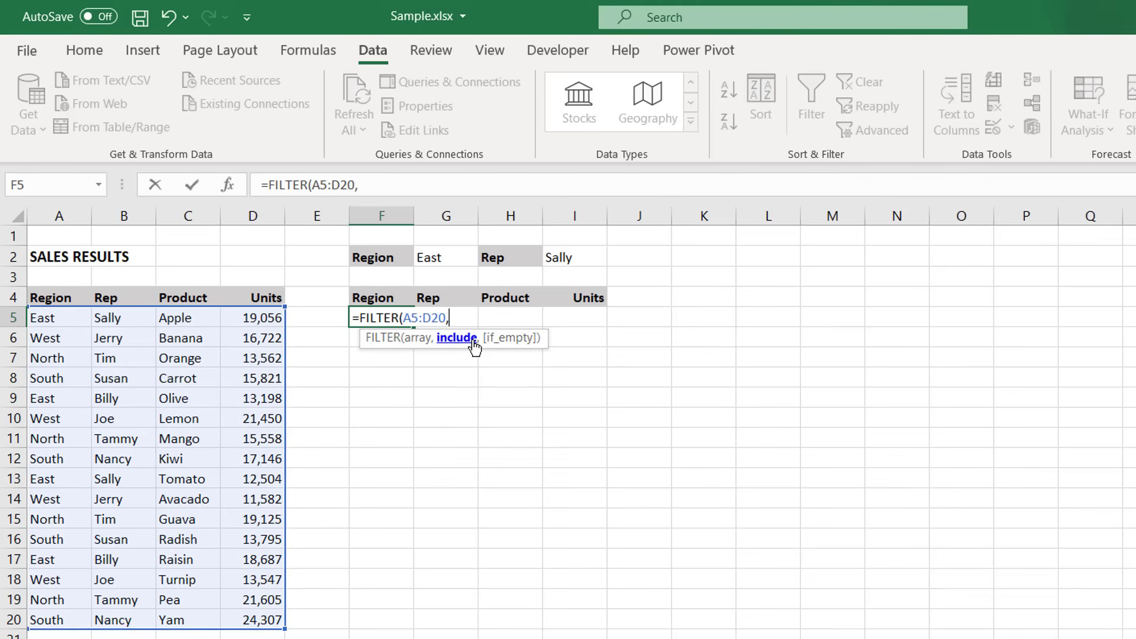
pyautogui.click(56, 318)
pyautogui.moveTo(56, 340); pyautogui.dragTo(56, 620)
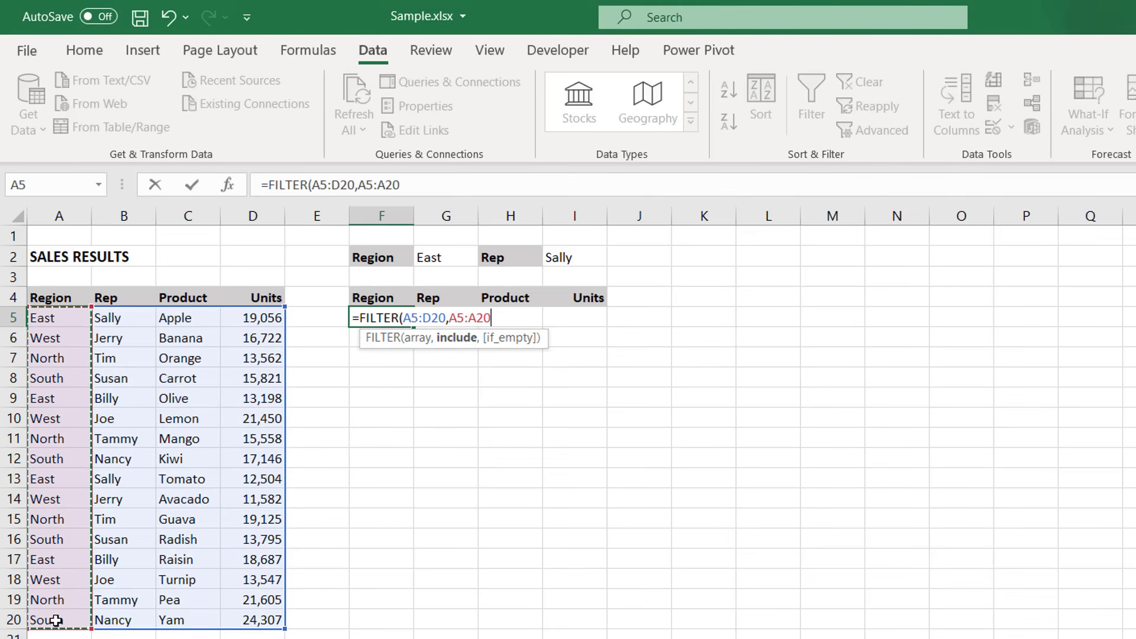
pyautogui.write('=')
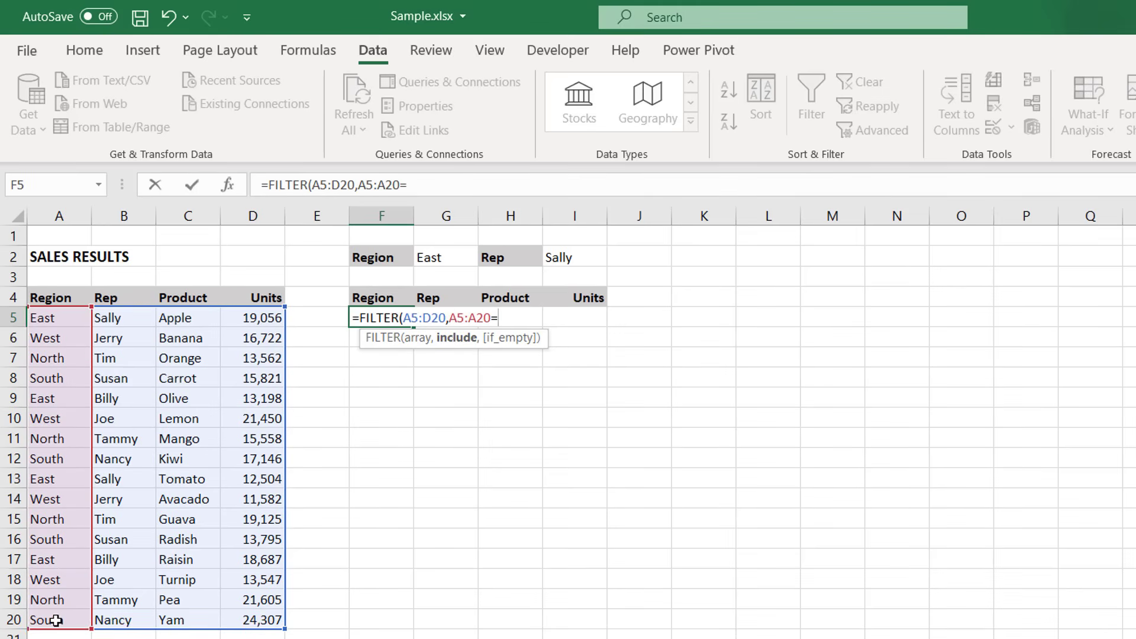
pyautogui.click(441, 257)
pyautogui.write(')')
pyautogui.press('Return')
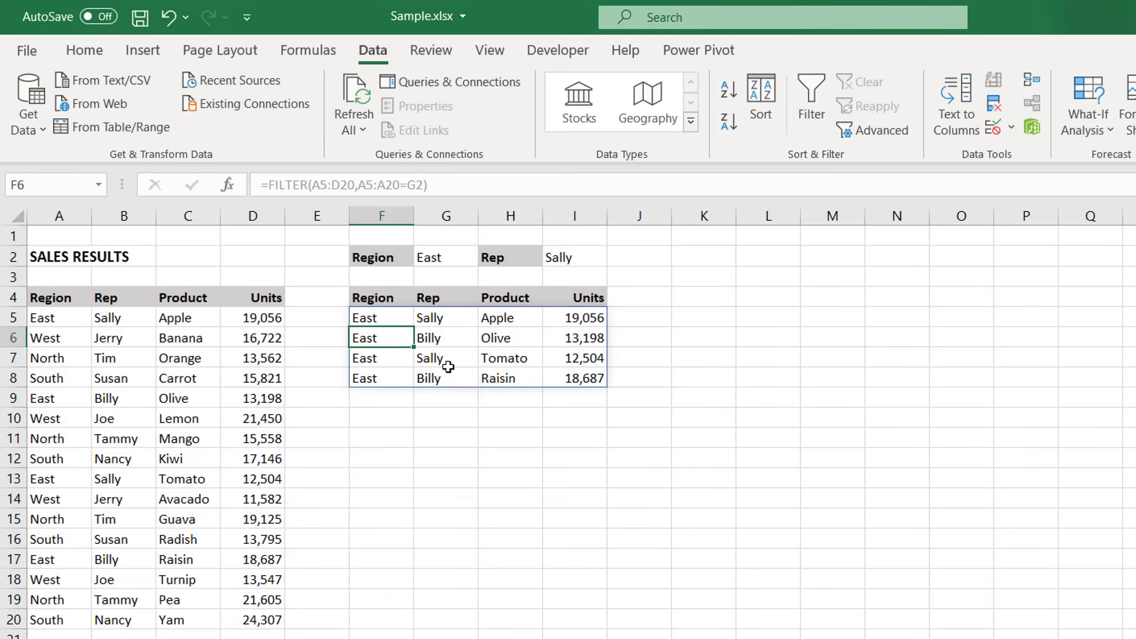
# Check the spilled filter results in G5, I5 to I8 and H8.
pyautogui.click(430, 320)
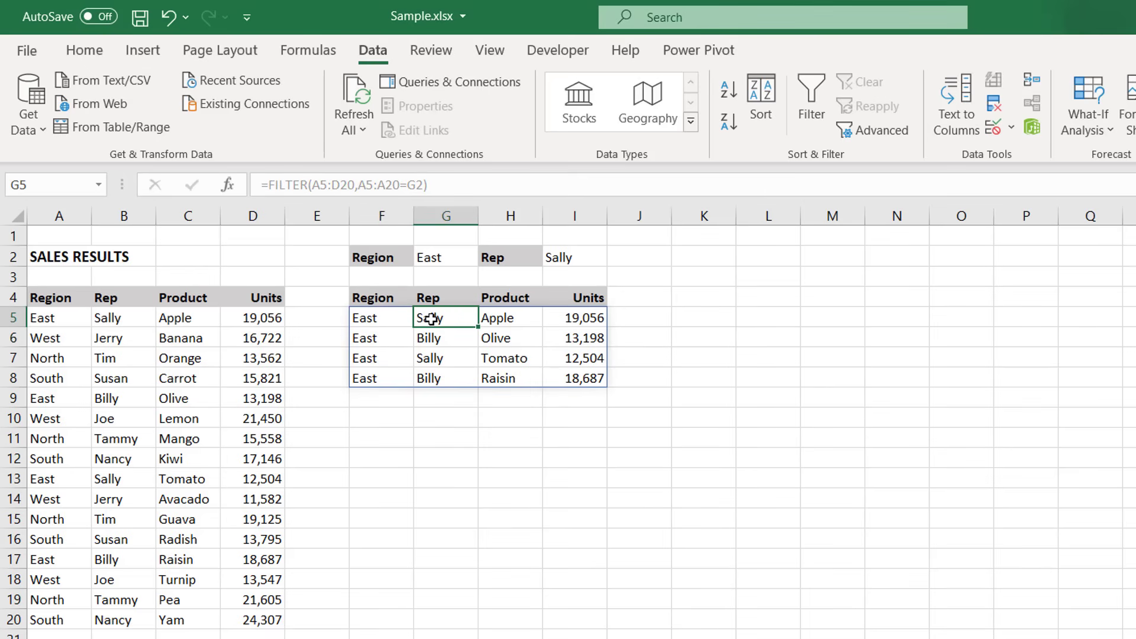
pyautogui.click(567, 319)
pyautogui.click(569, 336)
pyautogui.click(568, 358)
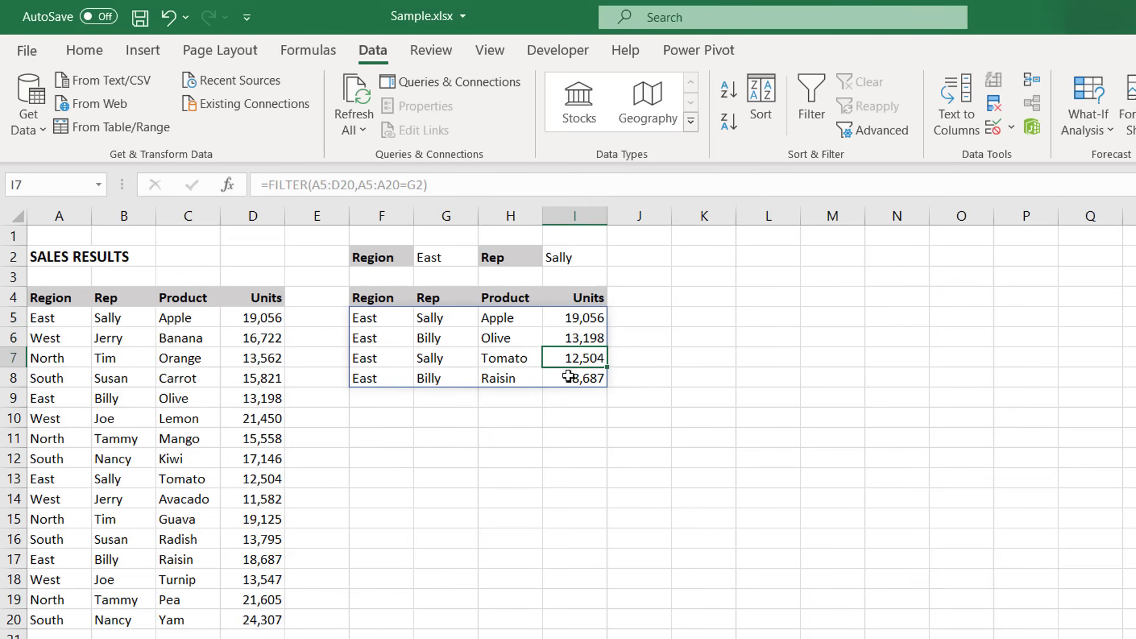
pyautogui.click(570, 376)
pyautogui.click(503, 377)
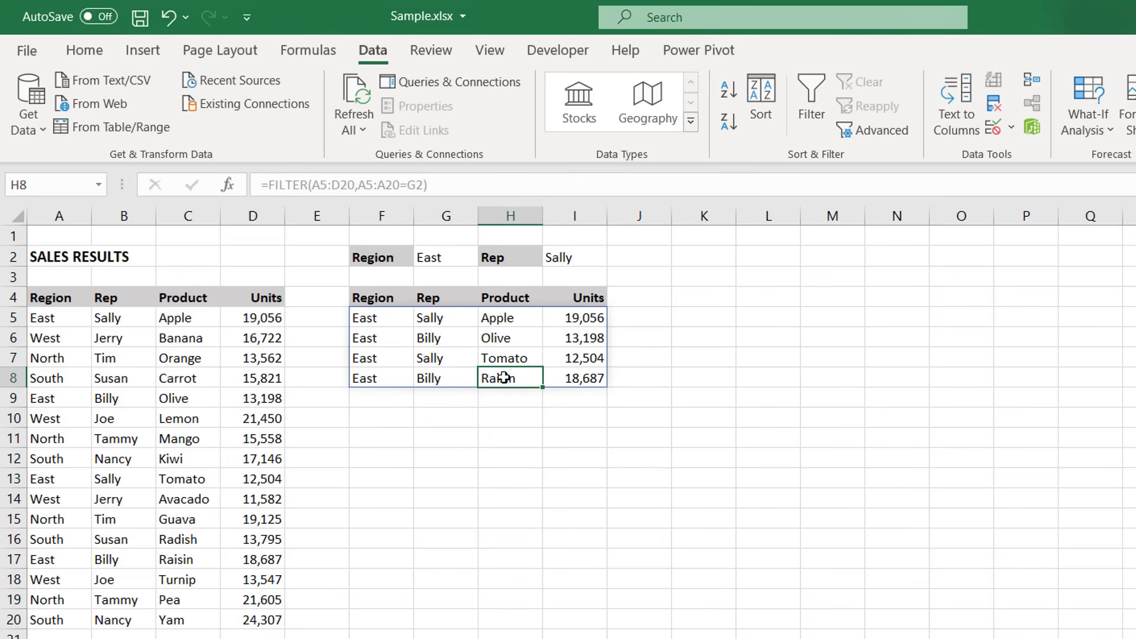
# Add the rep in I2 as a second criterion, making the F5 formula =FILTER(A5:D20,(A5:A20=G2)*(B5:B20=I2)).
pyautogui.click(381, 319)
pyautogui.hotkey('ctrl', 'z')
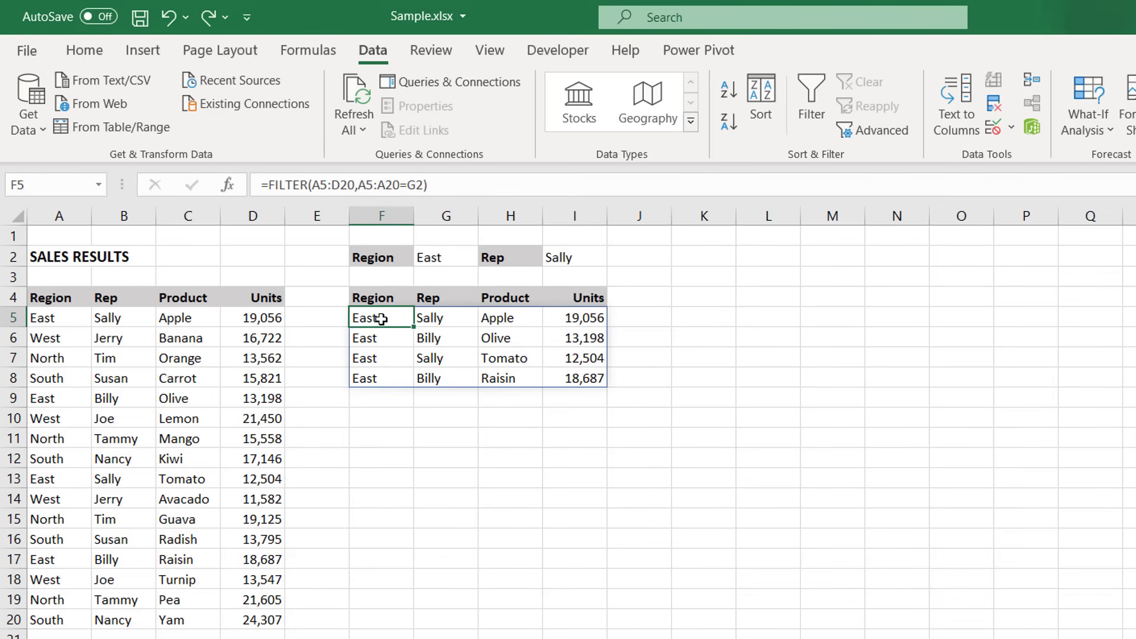
pyautogui.click(360, 187)
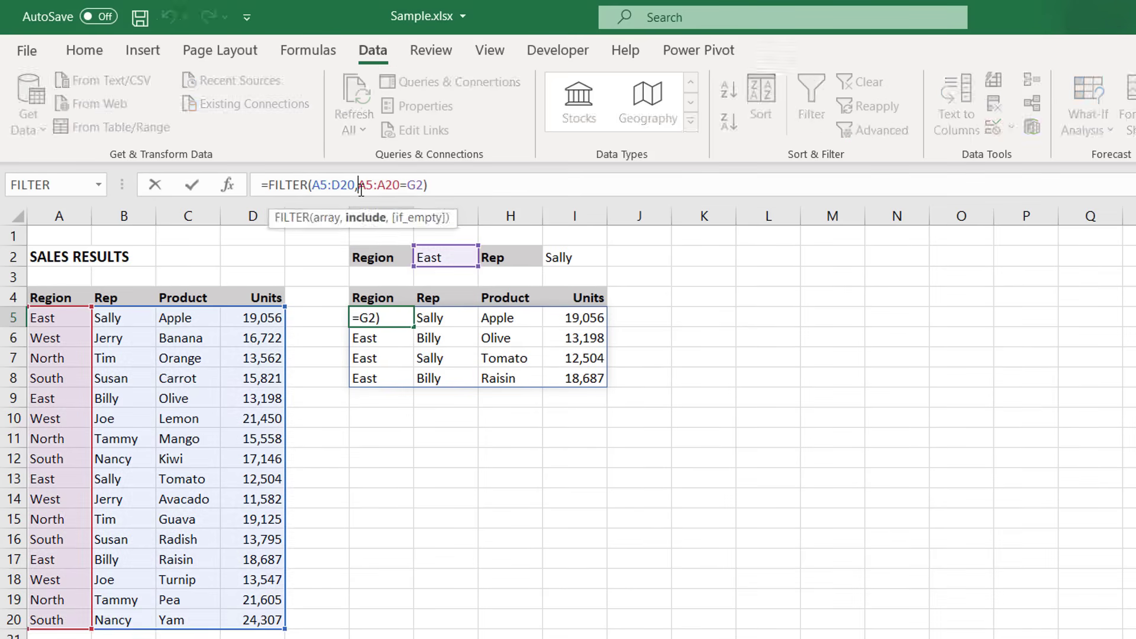
pyautogui.write('(')
pyautogui.click(427, 185)
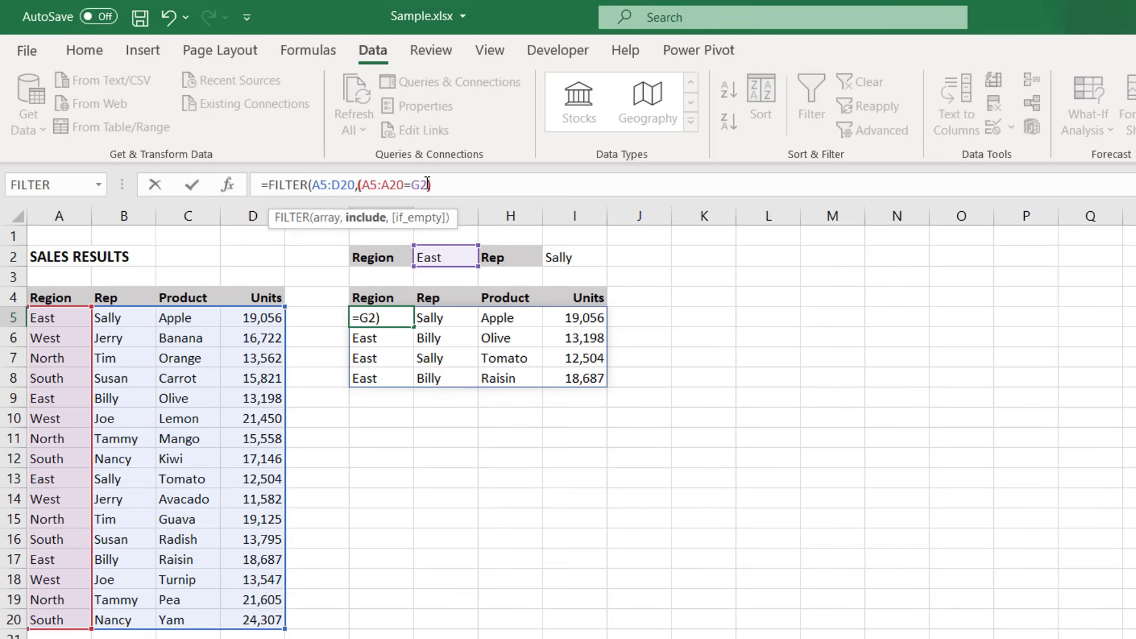
pyautogui.write(')*(')
pyautogui.moveTo(116, 318); pyautogui.dragTo(118, 614)
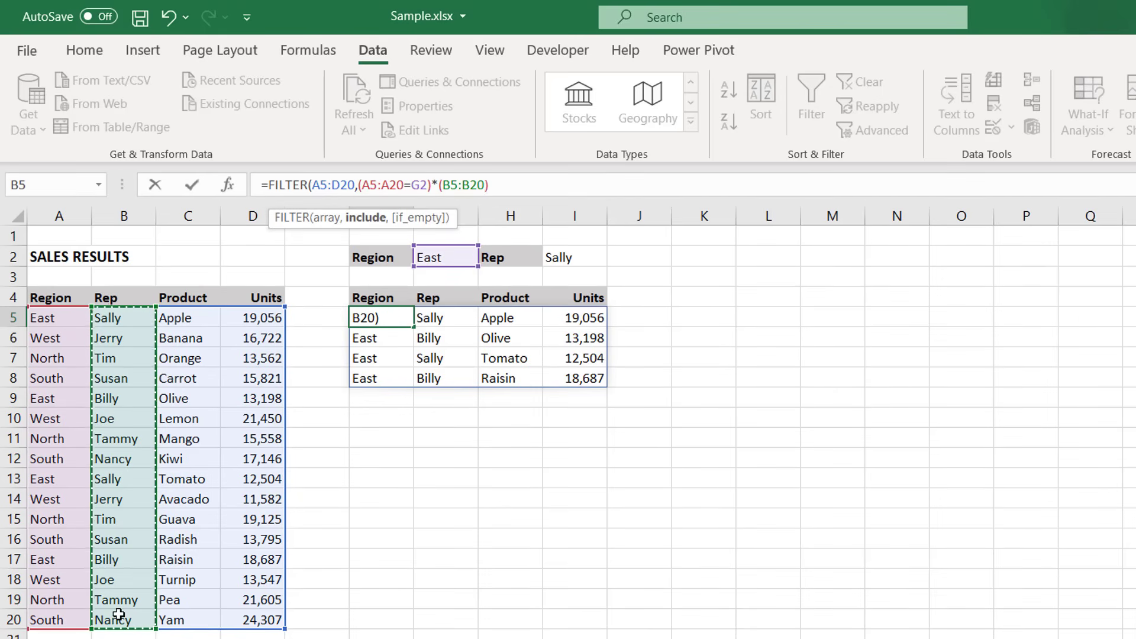
pyautogui.write('=')
pyautogui.click(565, 256)
pyautogui.write(')')
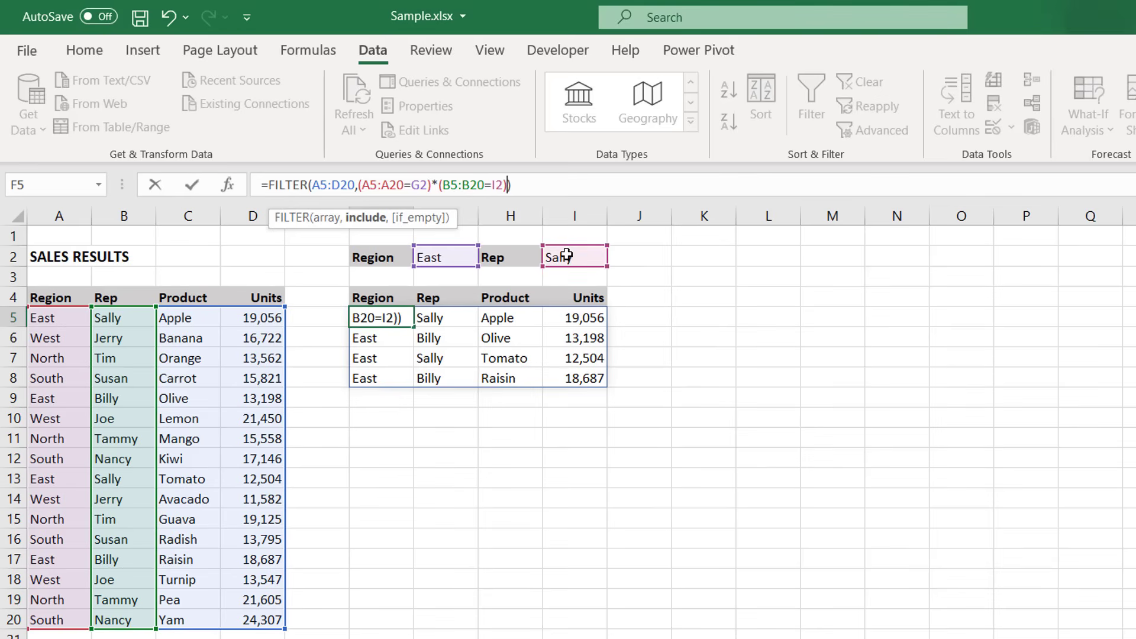
pyautogui.press('Return')
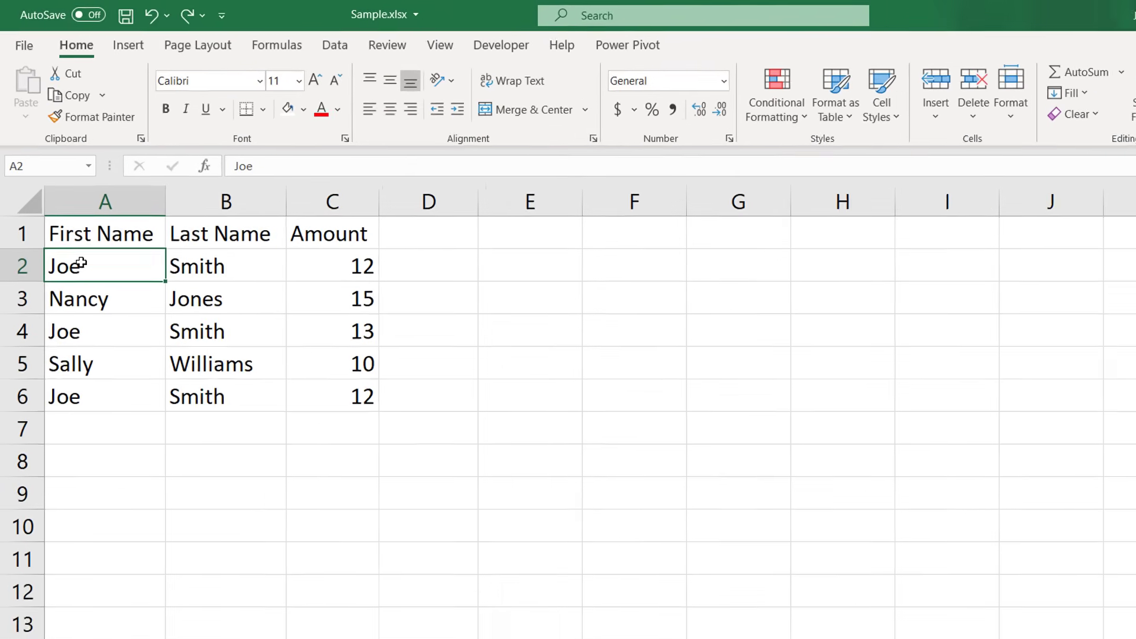
# Remove duplicates from A2:C6 based on First Name, Last Name and Amount, and undo the removal.
pyautogui.moveTo(78, 265); pyautogui.dragTo(339, 408)
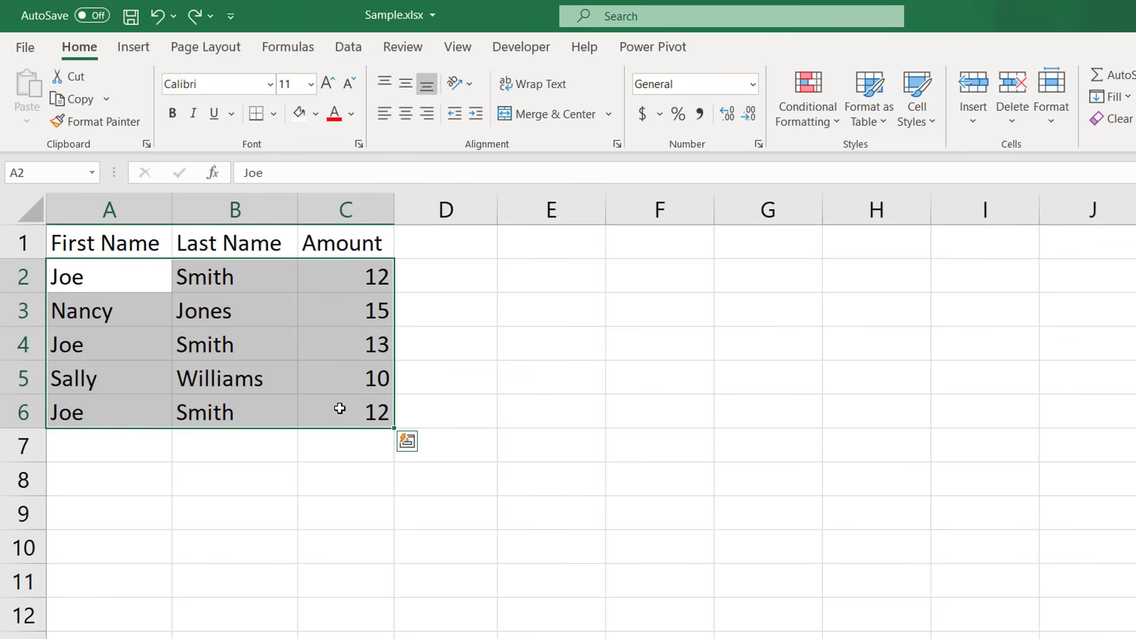
pyautogui.click(348, 48)
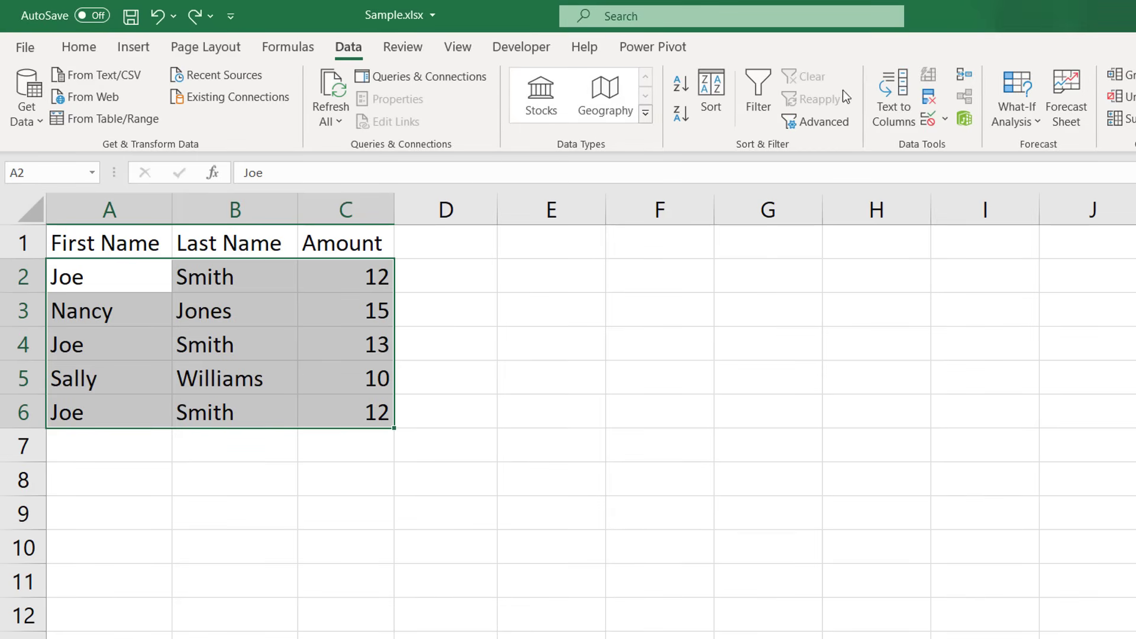
pyautogui.click(929, 97)
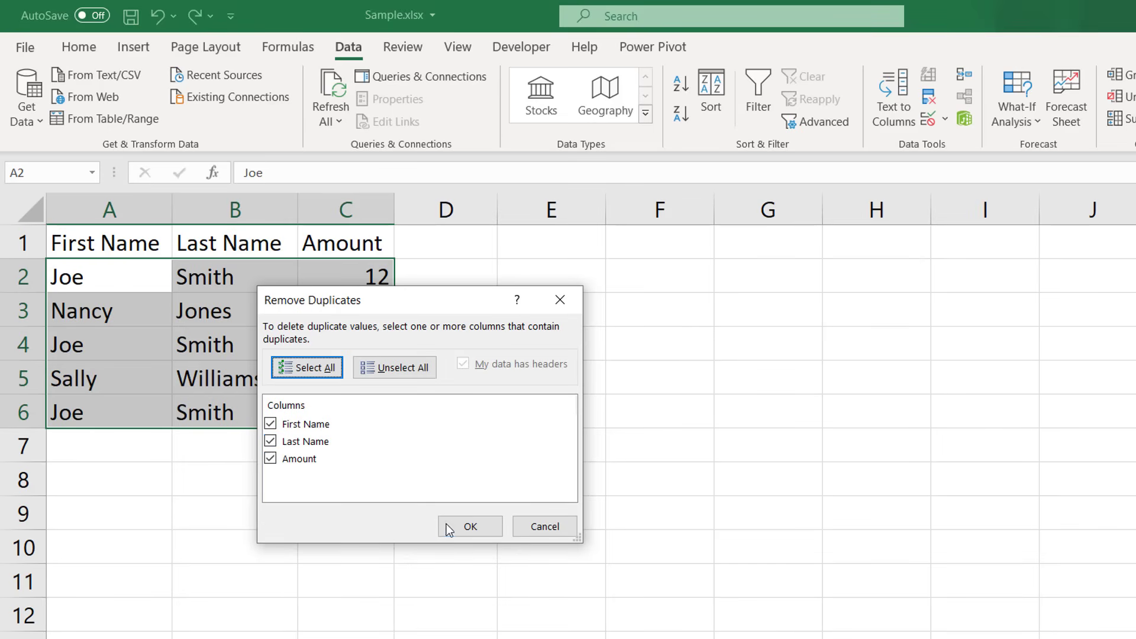
pyautogui.click(468, 527)
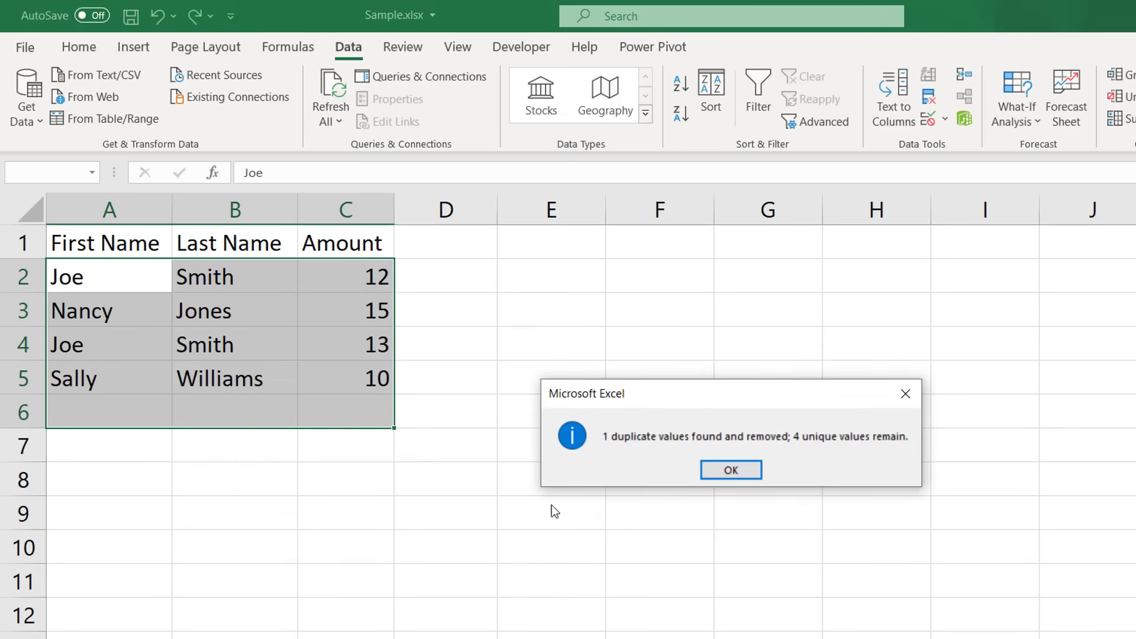
pyautogui.click(717, 474)
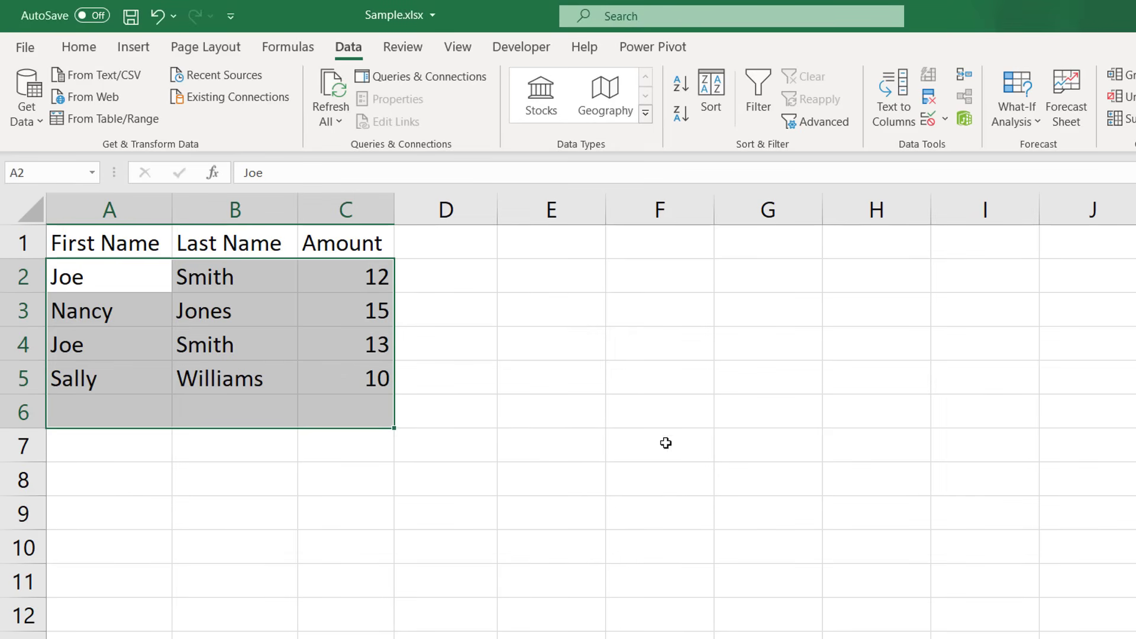
pyautogui.click(154, 20)
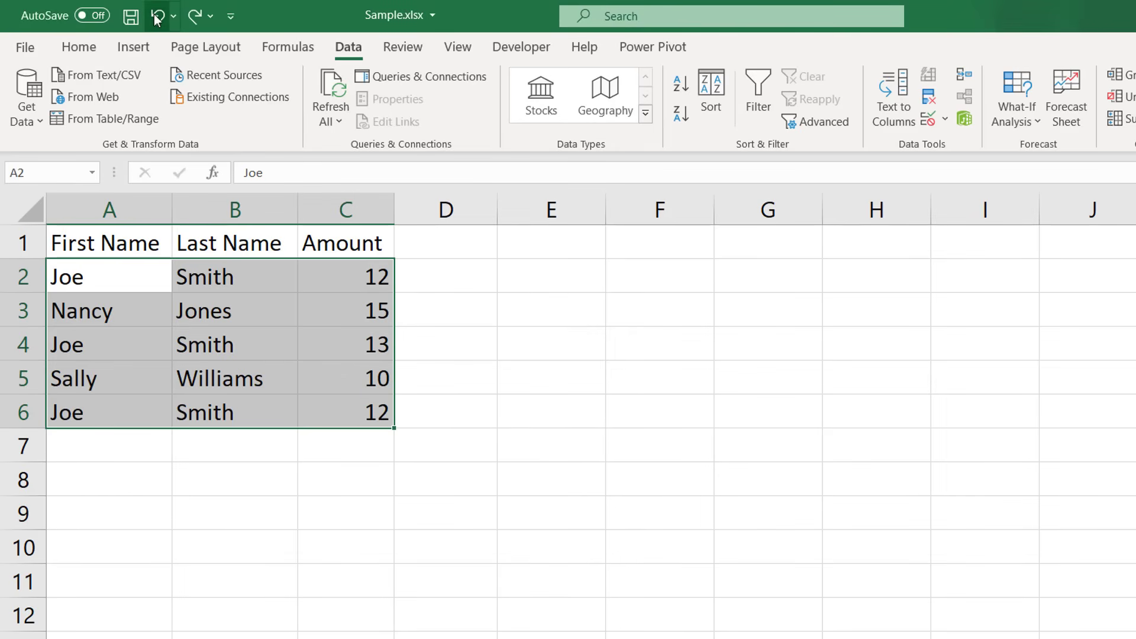
# Remove duplicates from A2:C6 based on First Name and Last Name only, leaving Amount out of the comparison.
pyautogui.click(928, 96)
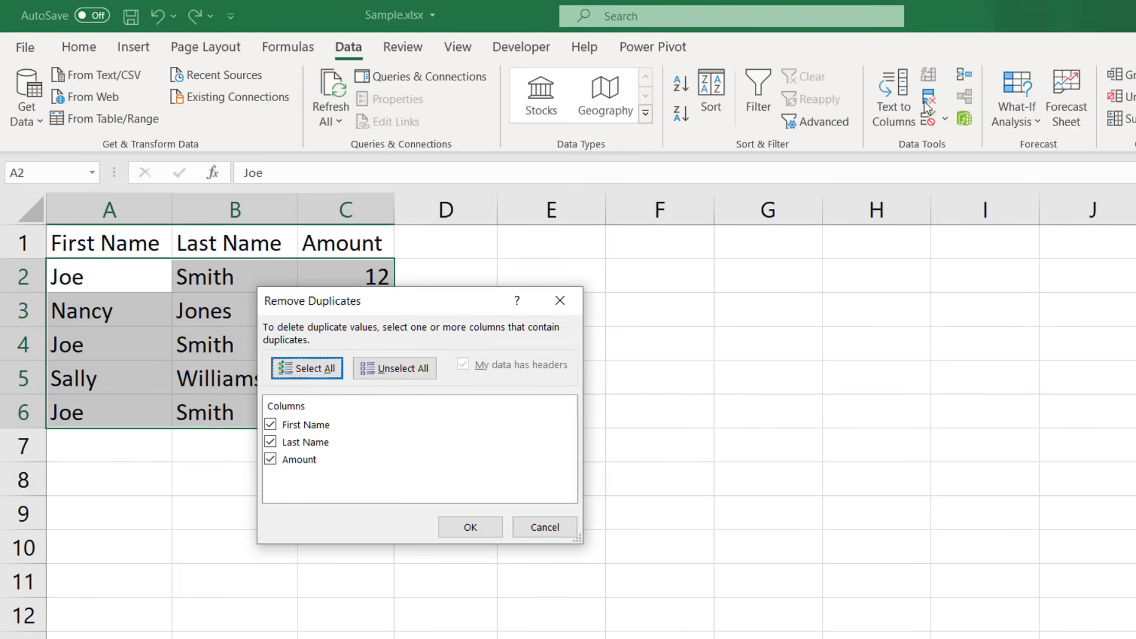
pyautogui.click(272, 458)
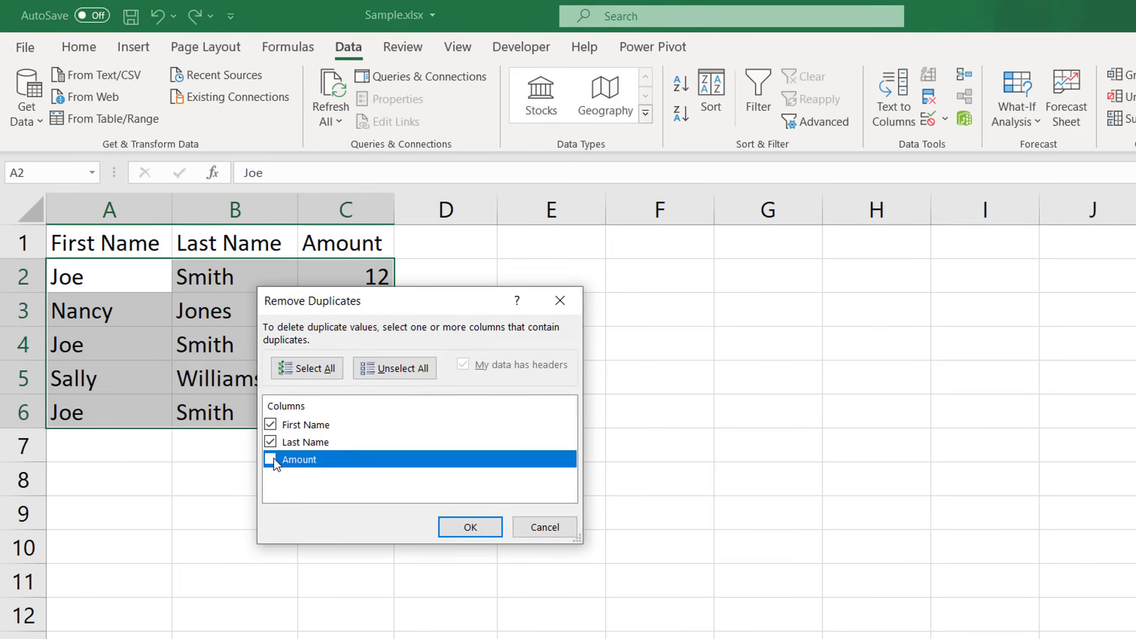
pyautogui.click(475, 529)
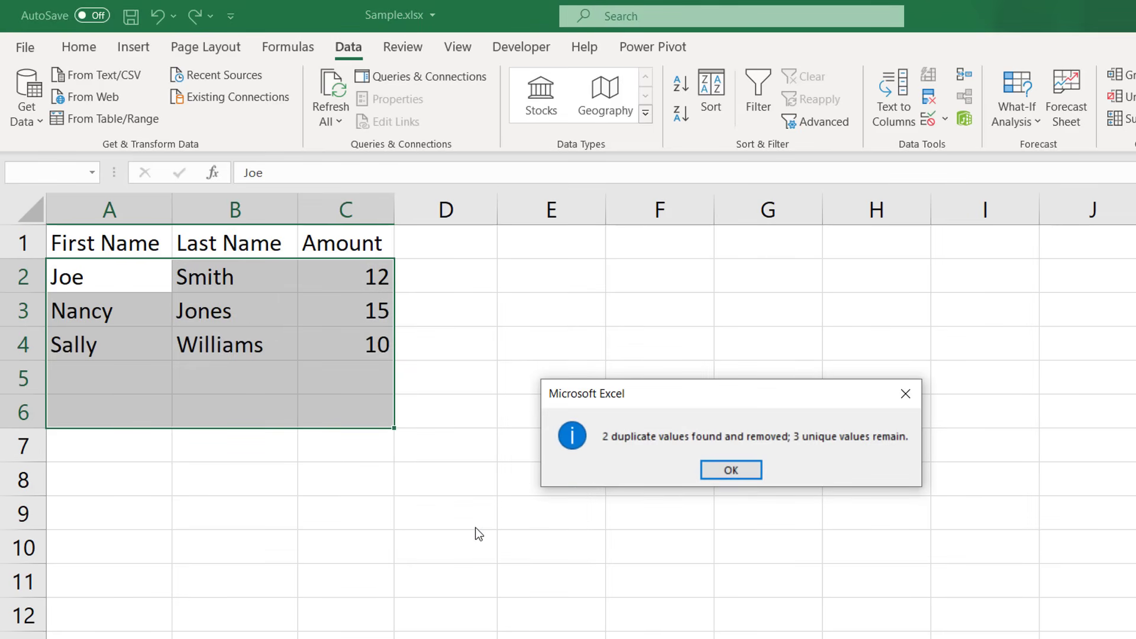
pyautogui.click(708, 470)
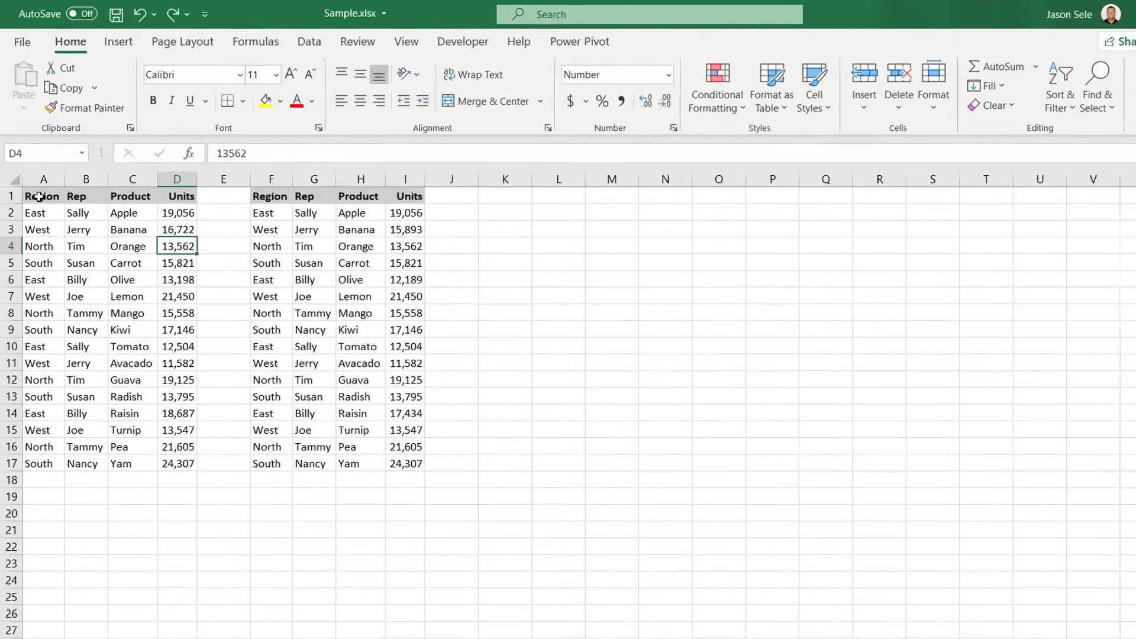
# Highlight the unique values across both tables, A1:D17 and F1:I17, with conditional formatting in Light Red Fill with Dark Red Text.
pyautogui.moveTo(34, 174); pyautogui.dragTo(164, 294)
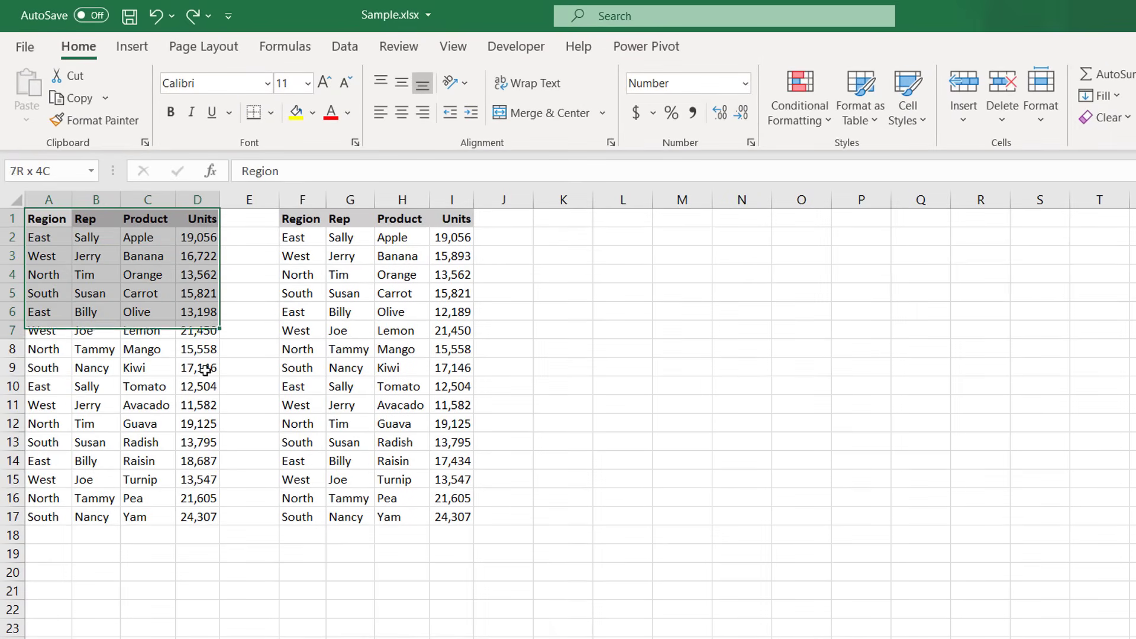
pyautogui.moveTo(205, 371); pyautogui.dragTo(208, 515)
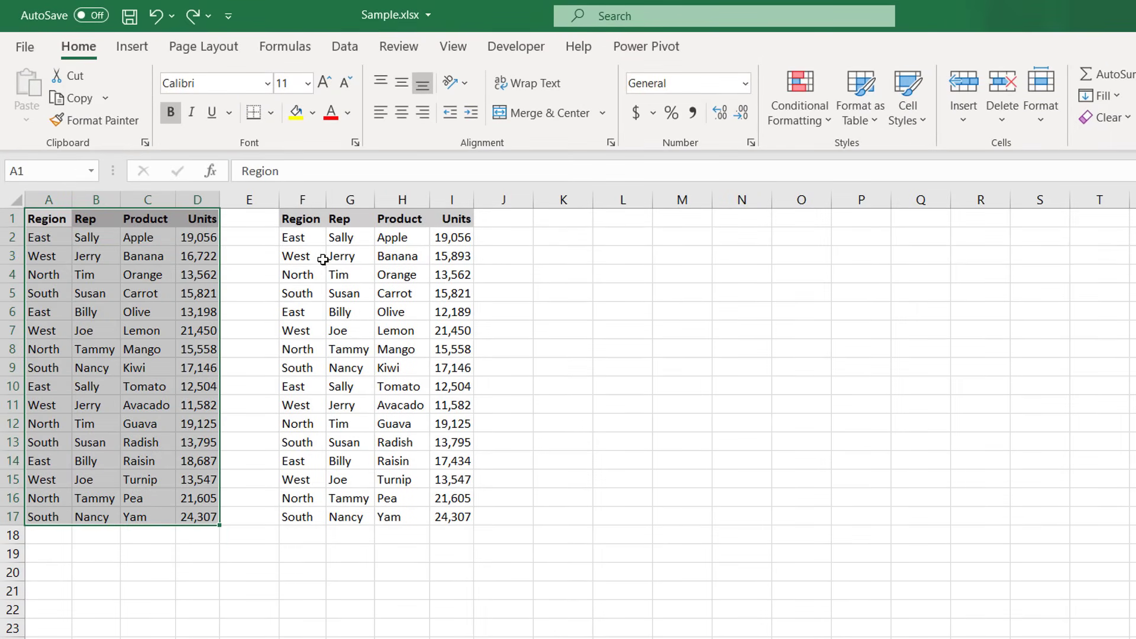
pyautogui.moveTo(296, 221); pyautogui.dragTo(469, 517)
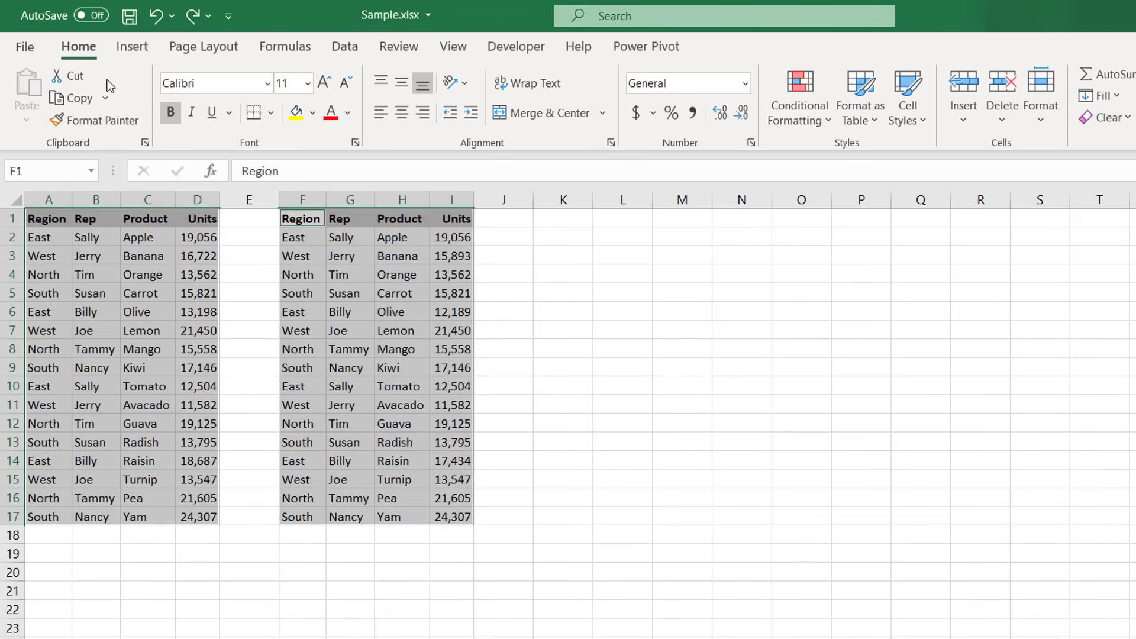
pyautogui.click(819, 95)
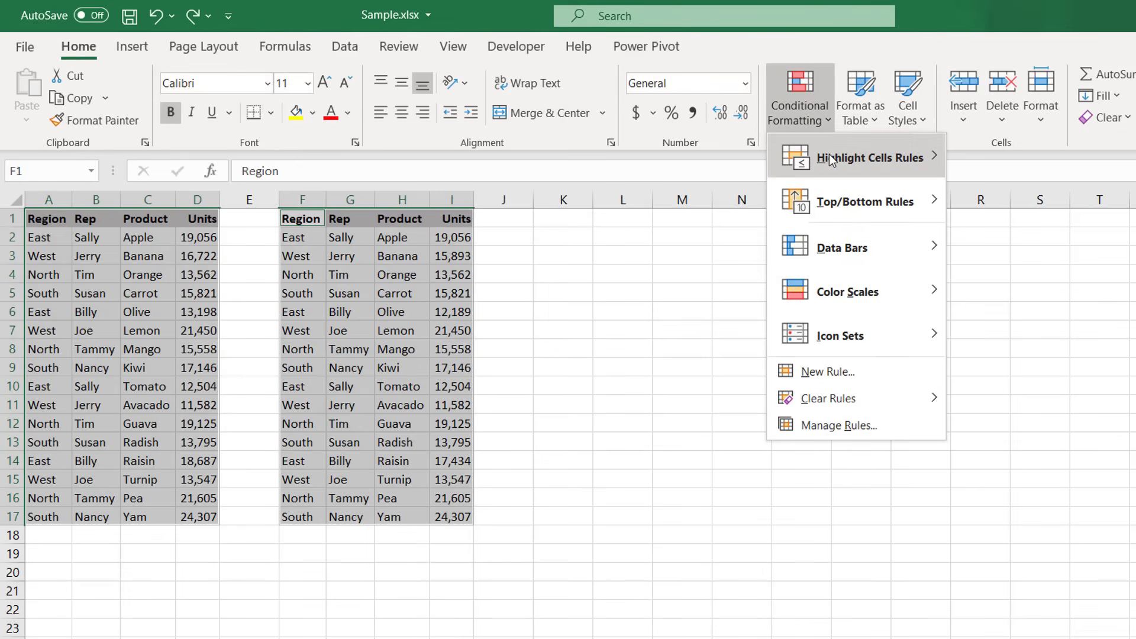
pyautogui.moveTo(830, 156)
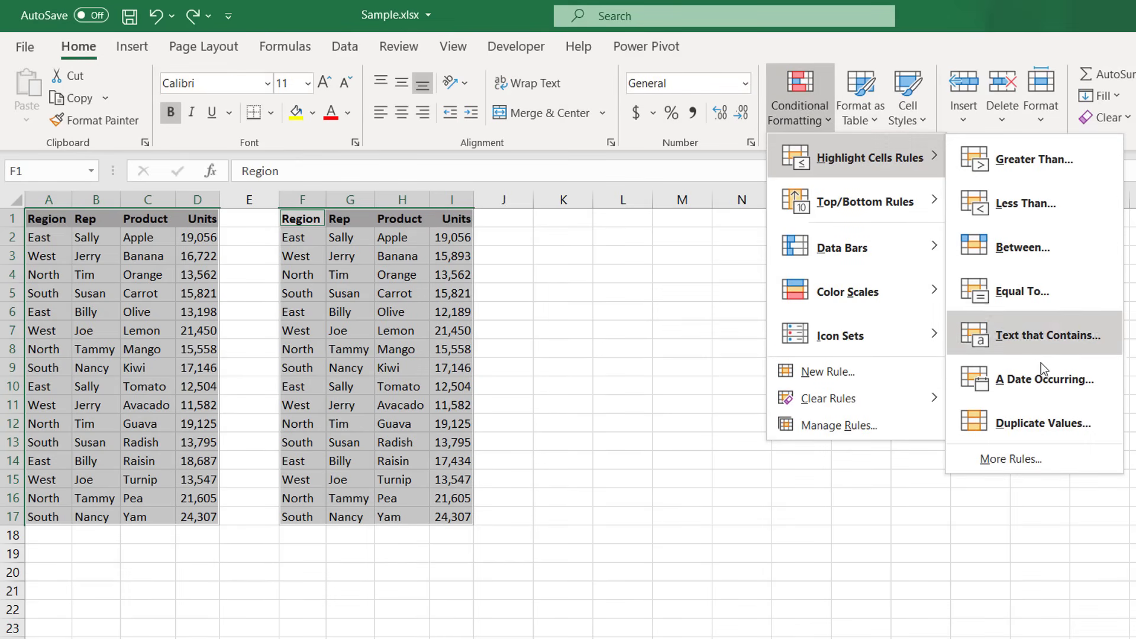
pyautogui.click(1035, 422)
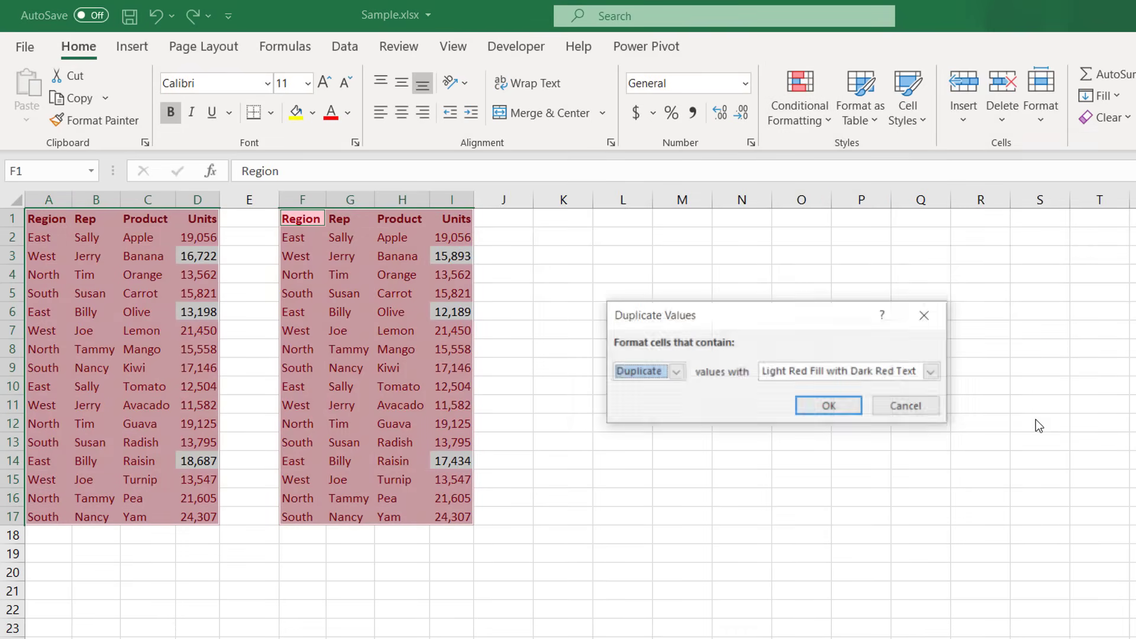
pyautogui.click(679, 370)
pyautogui.click(666, 403)
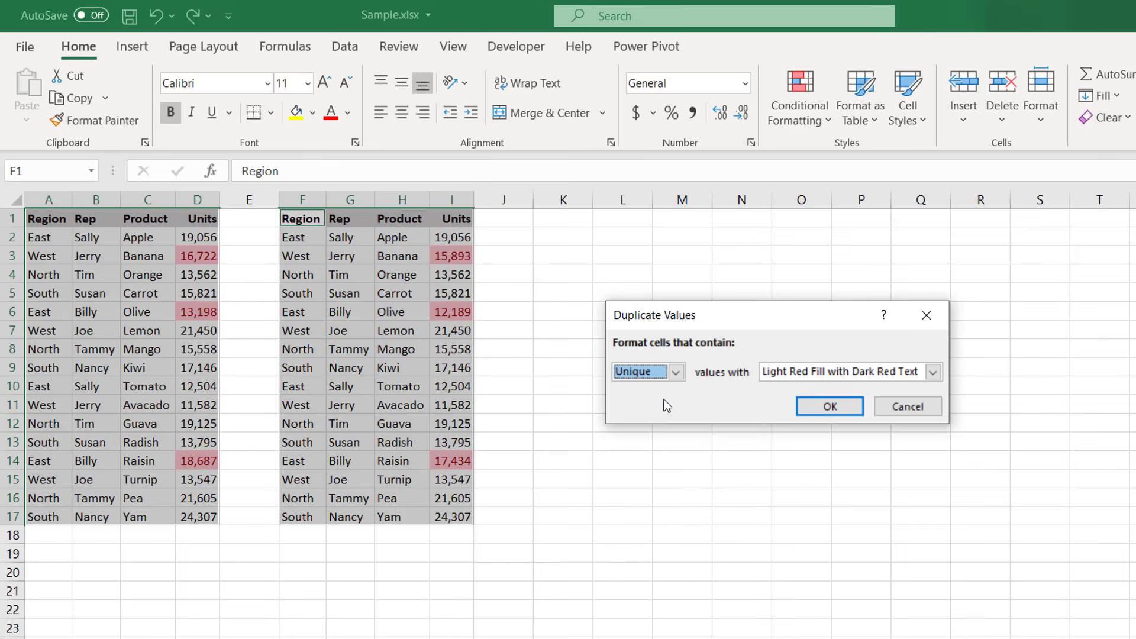
pyautogui.click(814, 403)
pyautogui.click(545, 329)
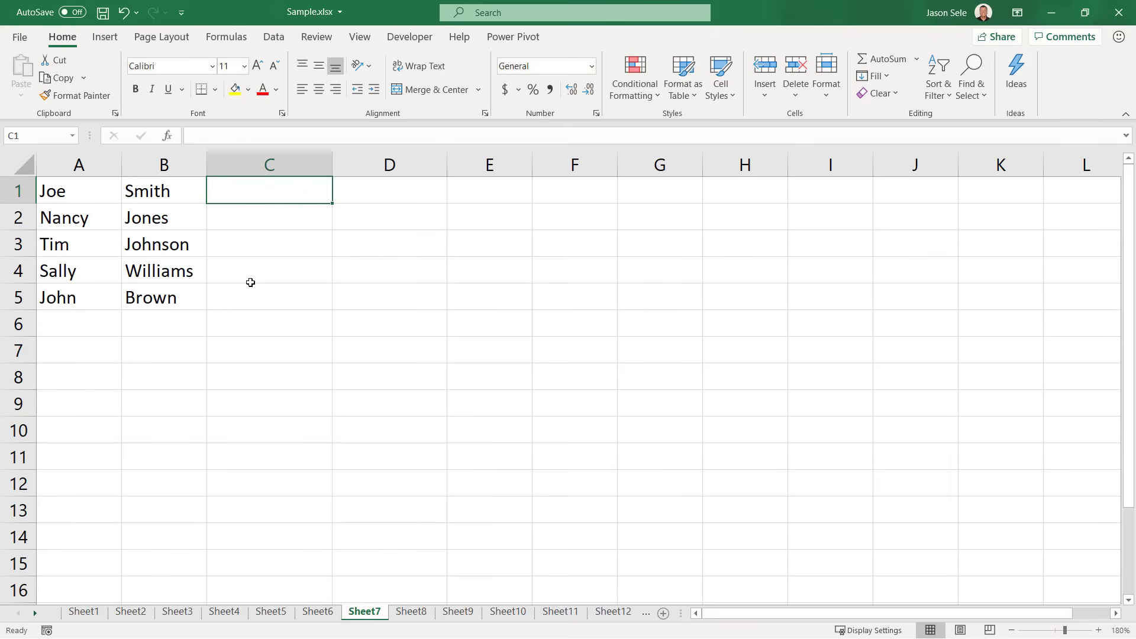
# Enter the first person's full name in C1, start the second in C2 and accept the Flash Fill suggestions down to C5.
pyautogui.write('Joe Smit')
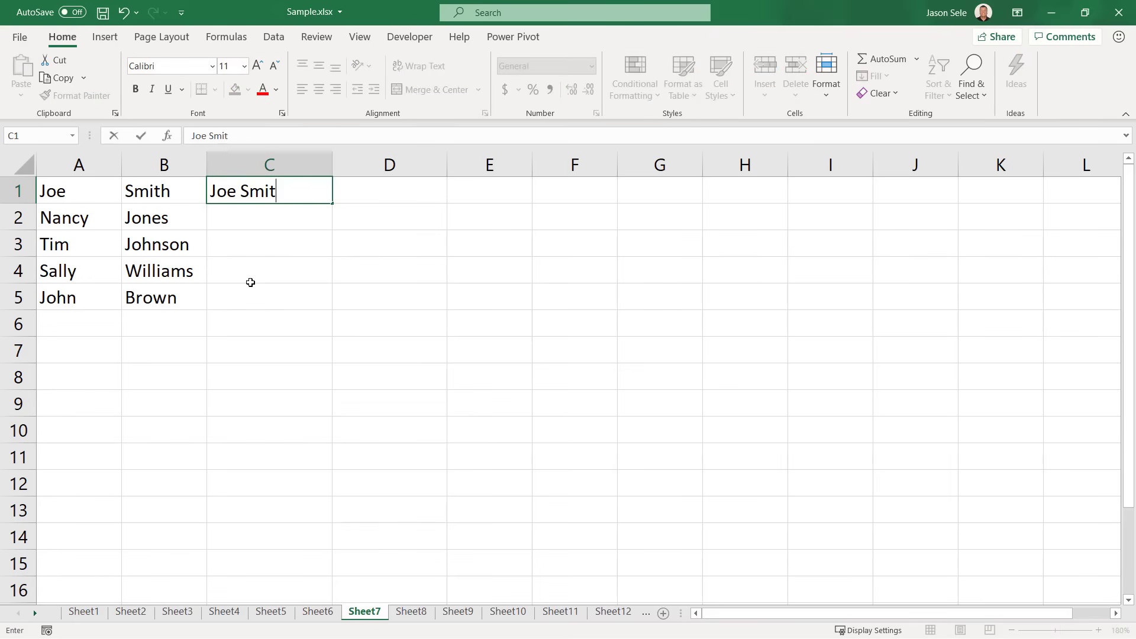
pyautogui.write('h')
pyautogui.press('Return')
pyautogui.write('Nancy Jones')
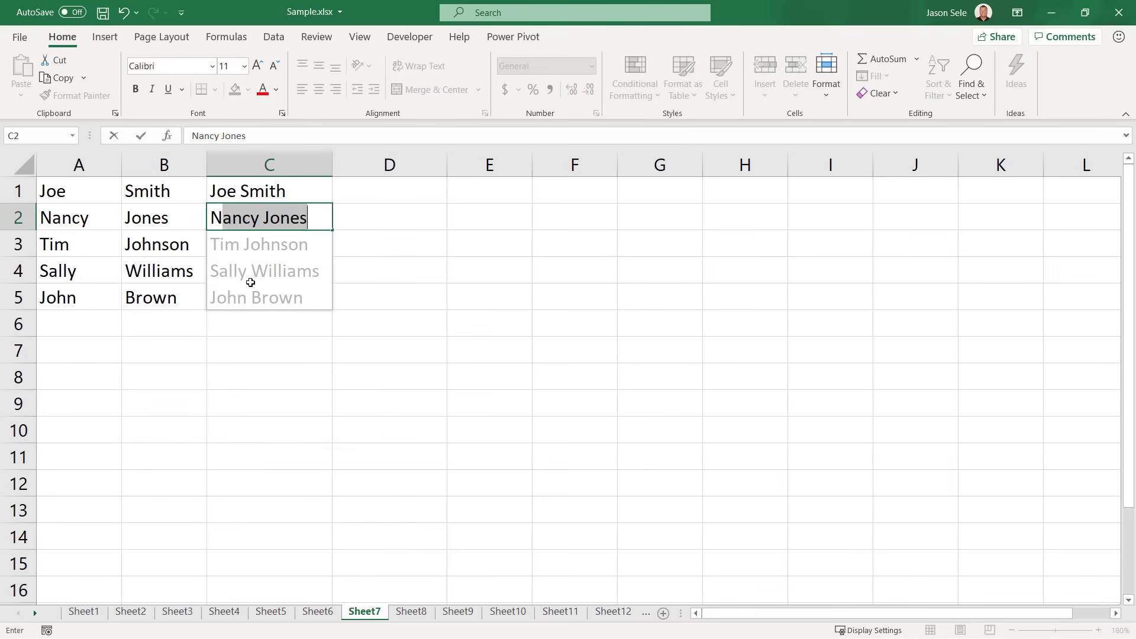
pyautogui.hotkey('ctrl', 'Return')
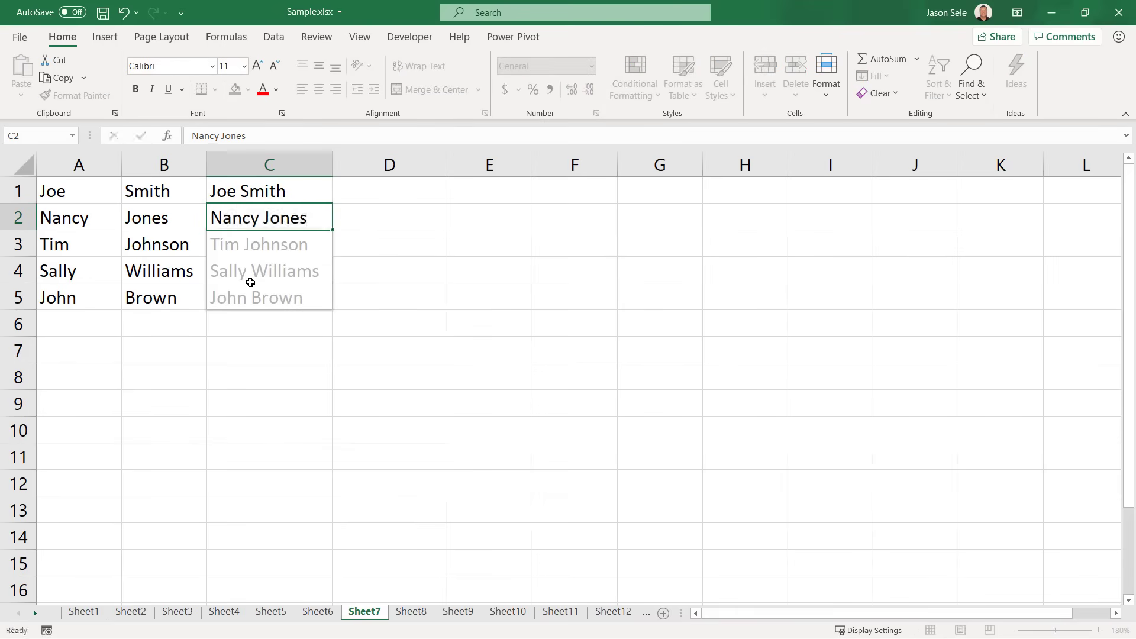
pyautogui.press('Return')
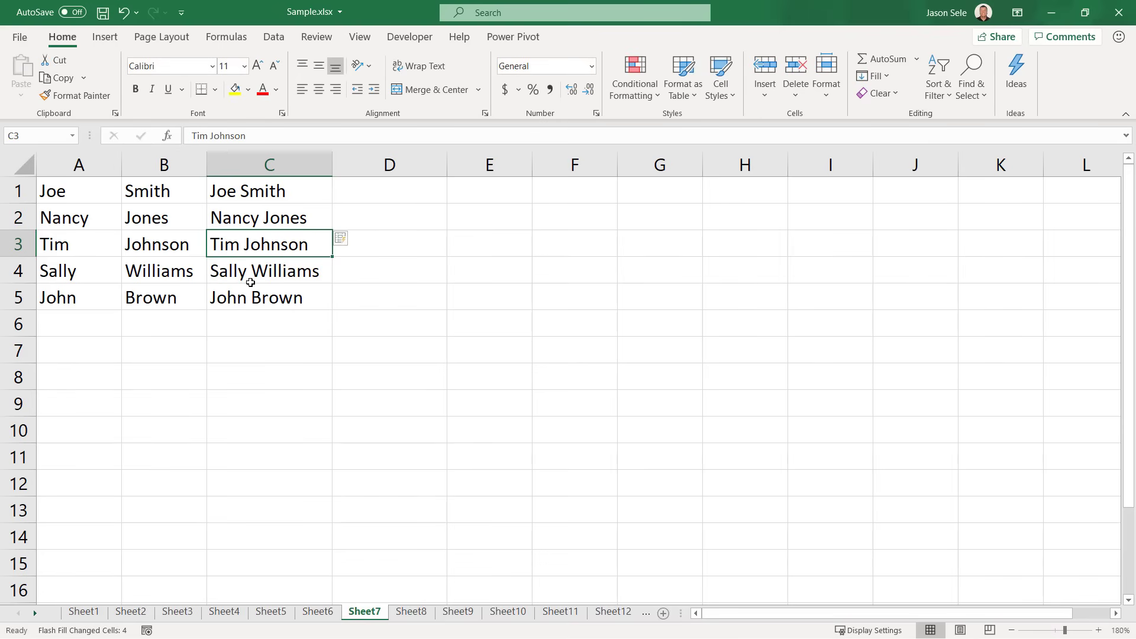
# Check the Automatically Flash Fill setting in the advanced editing options.
pyautogui.click(21, 39)
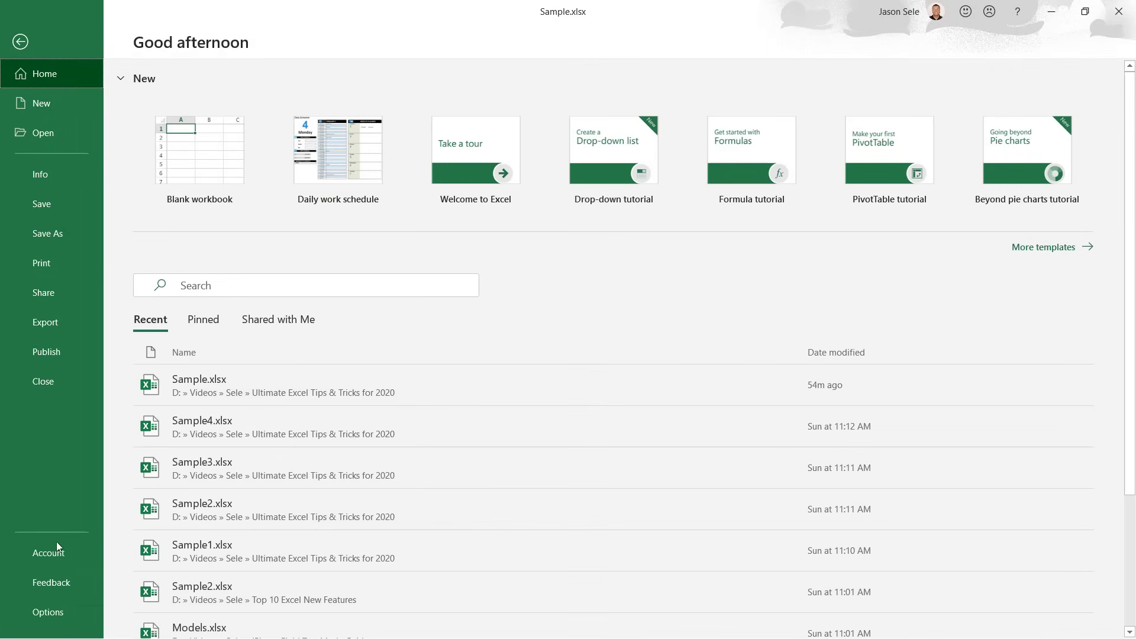
pyautogui.click(38, 611)
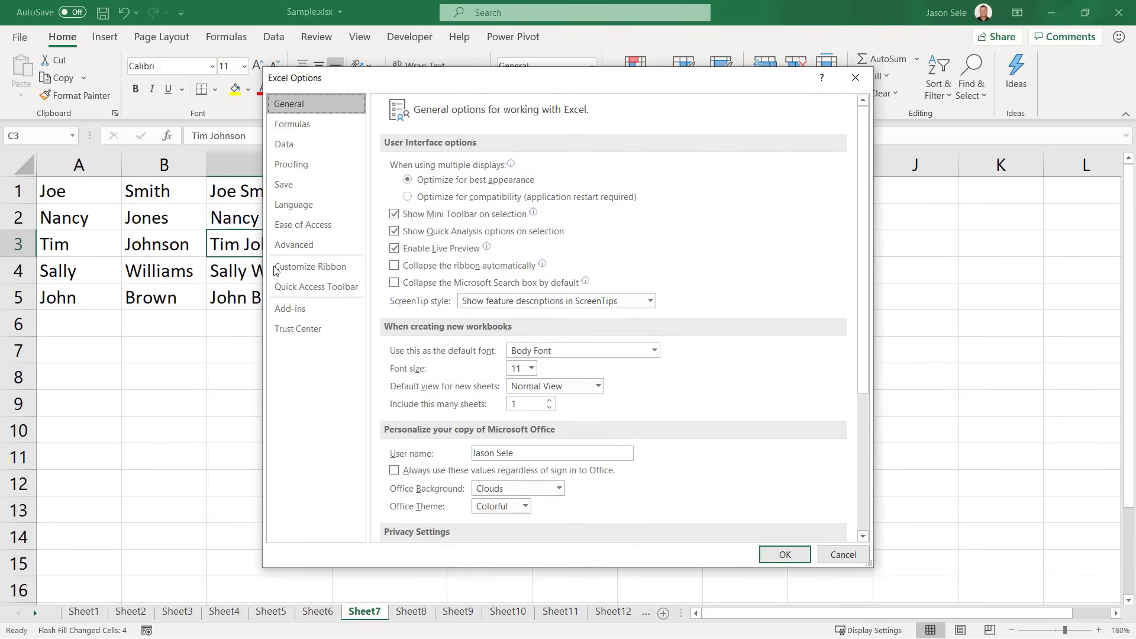
pyautogui.click(291, 246)
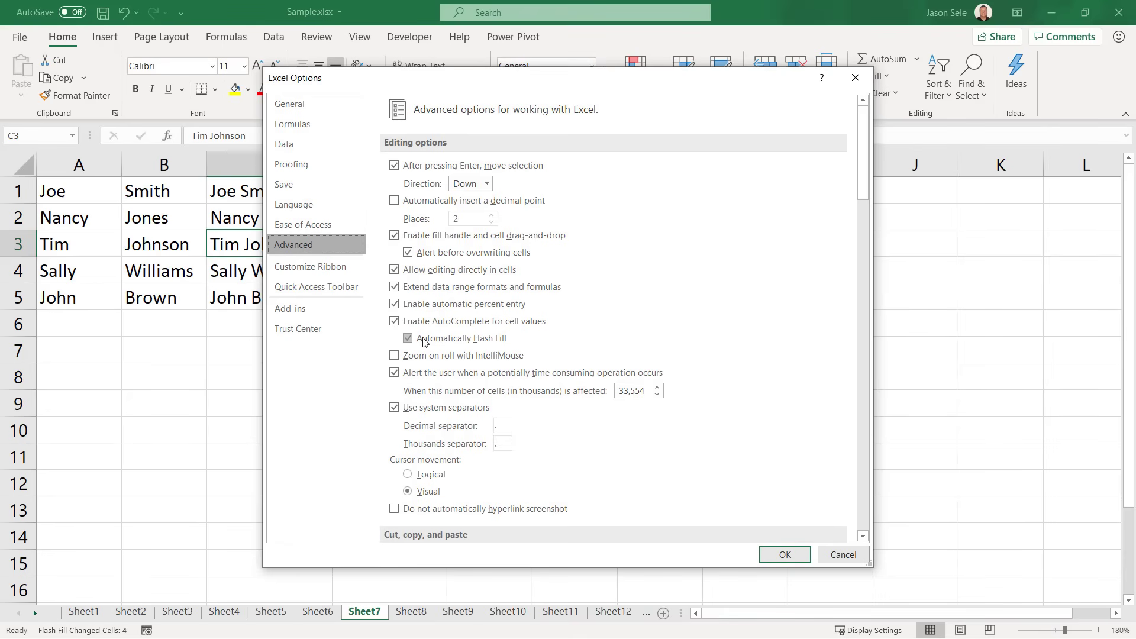
pyautogui.click(785, 555)
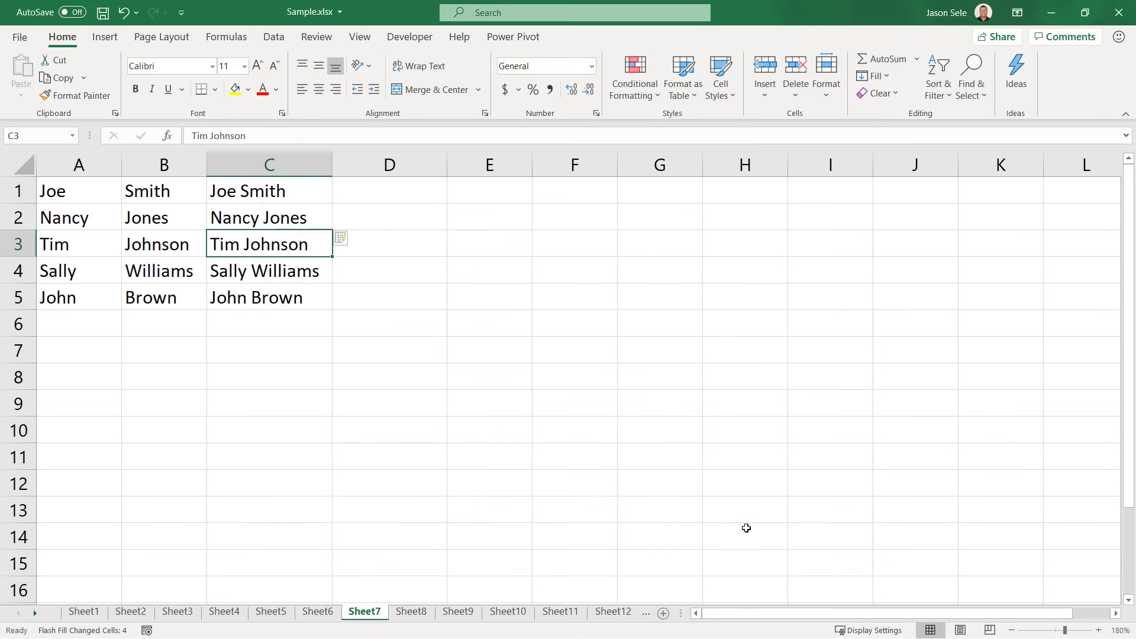
# Clear the full names in C2:C5 and refill them with Flash Fill from the example in C1.
pyautogui.moveTo(274, 216); pyautogui.dragTo(278, 290)
pyautogui.press('Delete')
pyautogui.click(242, 208)
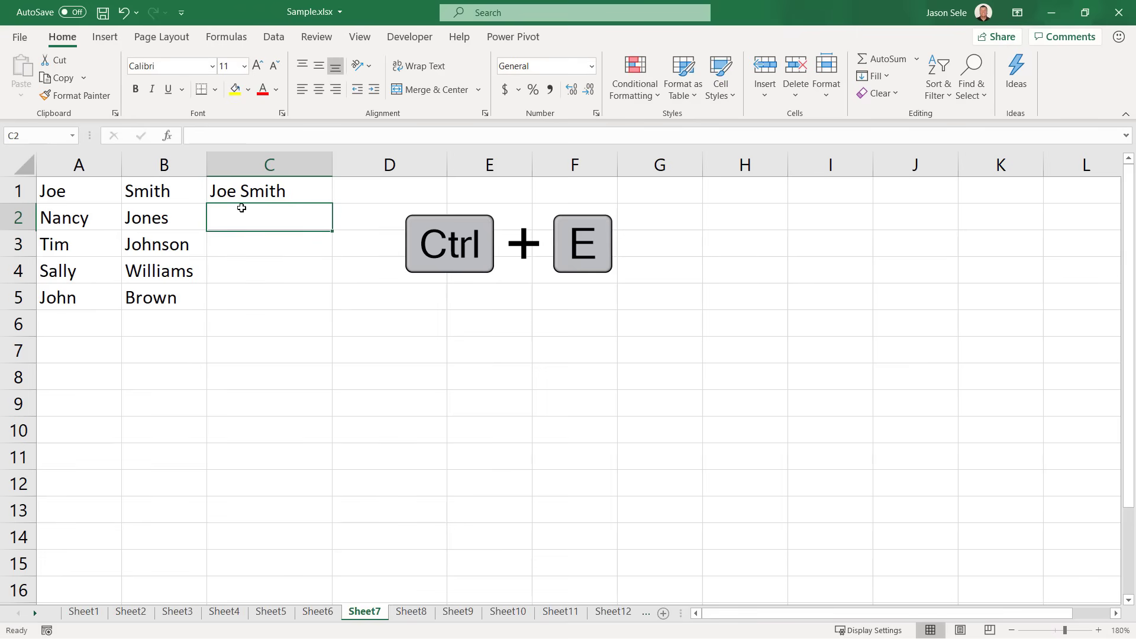
pyautogui.hotkey('ctrl', 'e')
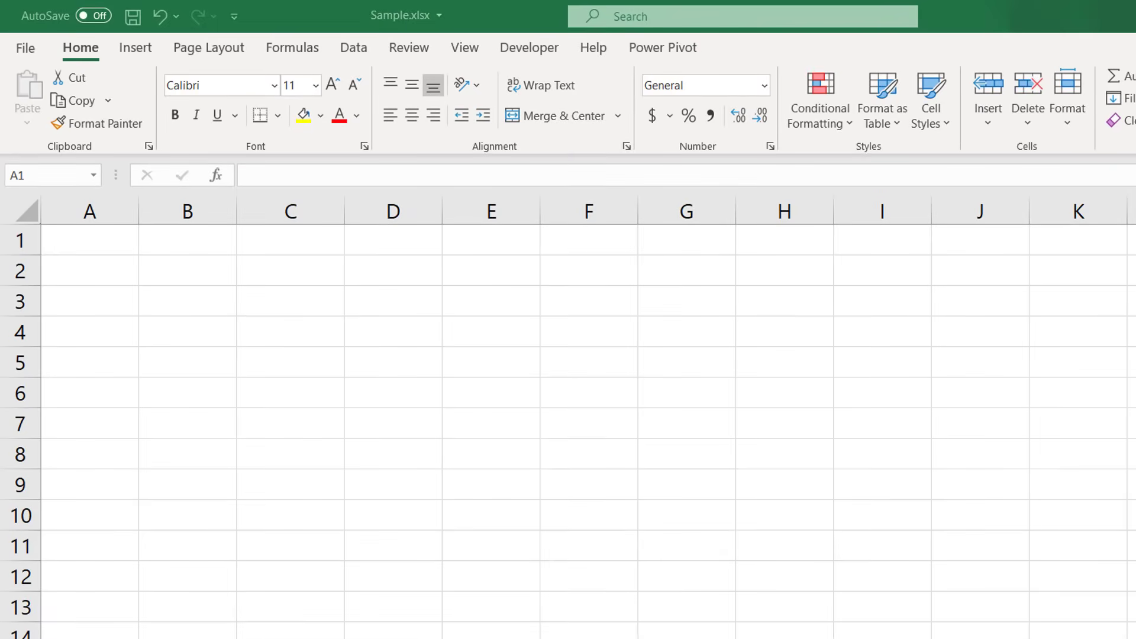
# Enter 1 and 2 in A1:A2 and extend the number series down to A12.
pyautogui.click(75, 244)
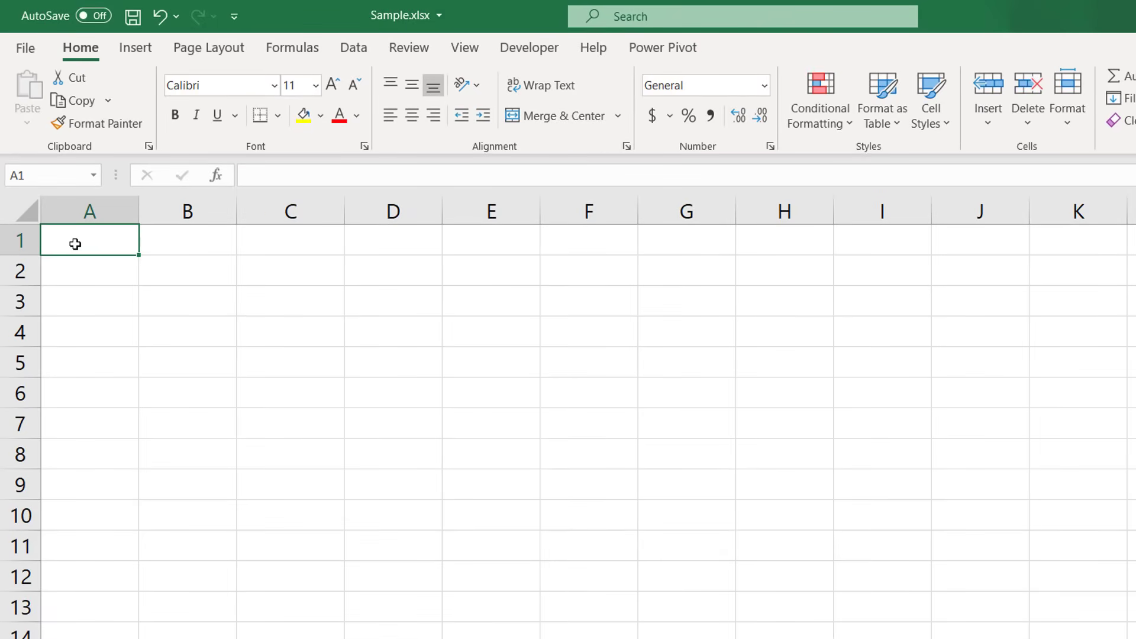
pyautogui.write('1')
pyautogui.press('Return')
pyautogui.write('2')
pyautogui.press('Return')
pyautogui.moveTo(75, 244); pyautogui.dragTo(76, 263)
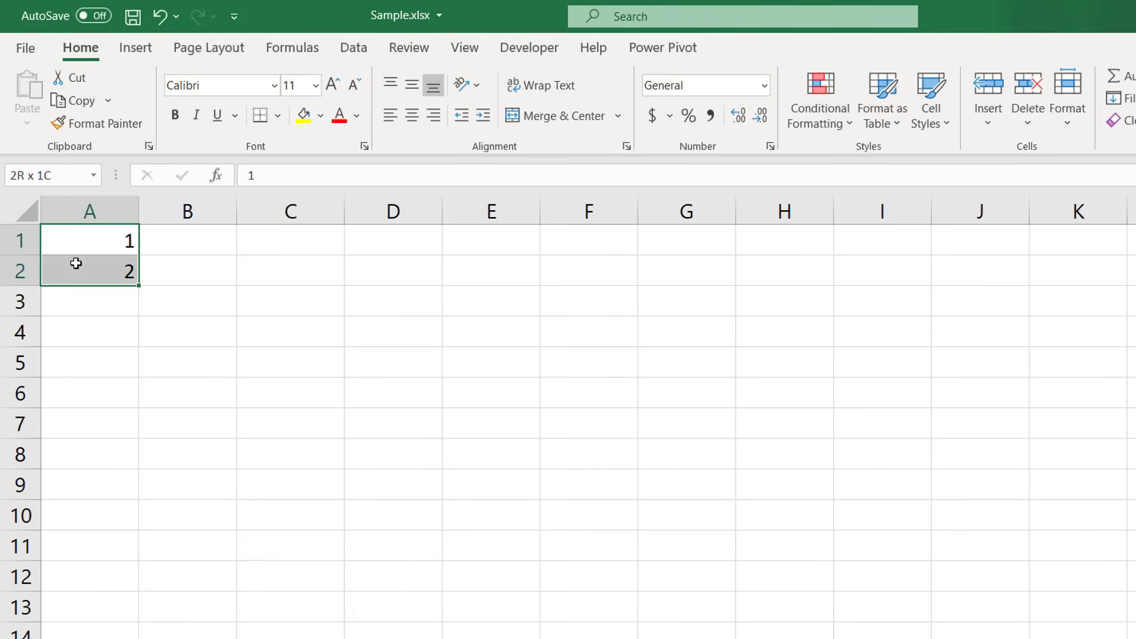
pyautogui.moveTo(138, 286); pyautogui.dragTo(121, 578)
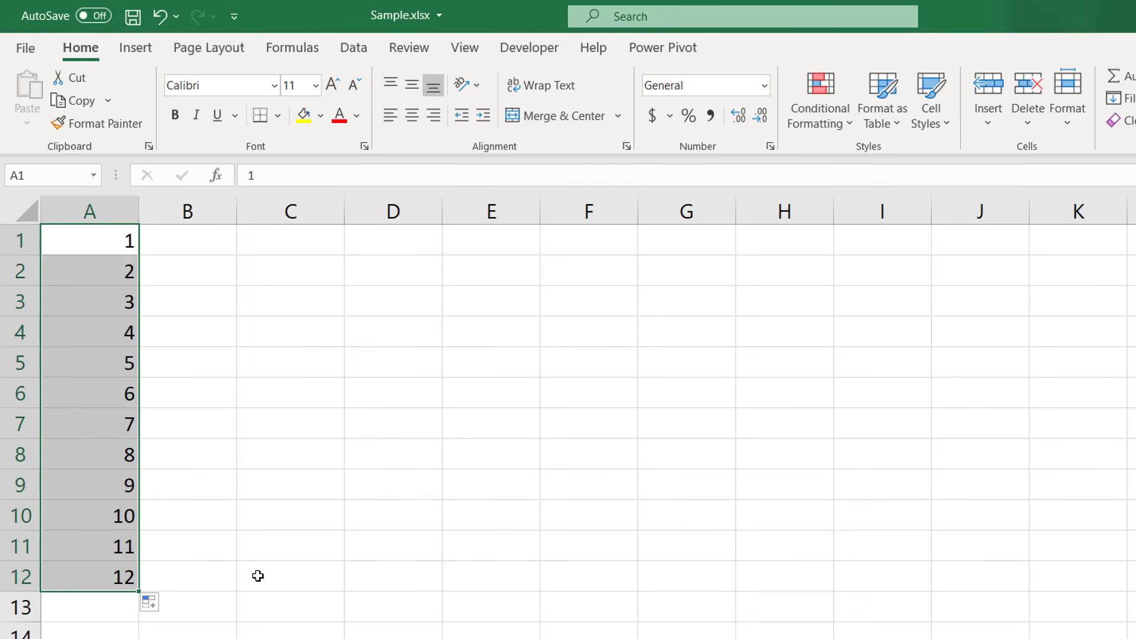
# Enter Jan and Feb in B1:B2 and extend the month series down to B12.
pyautogui.click(198, 247)
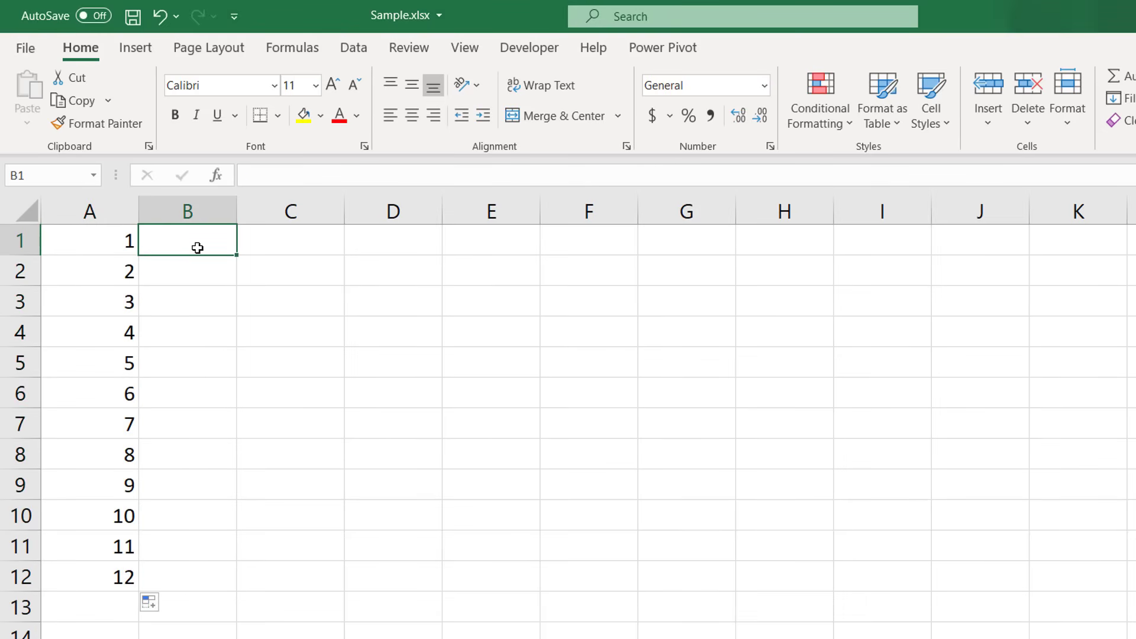
pyautogui.write('Jan')
pyautogui.press('Return')
pyautogui.write('Fe')
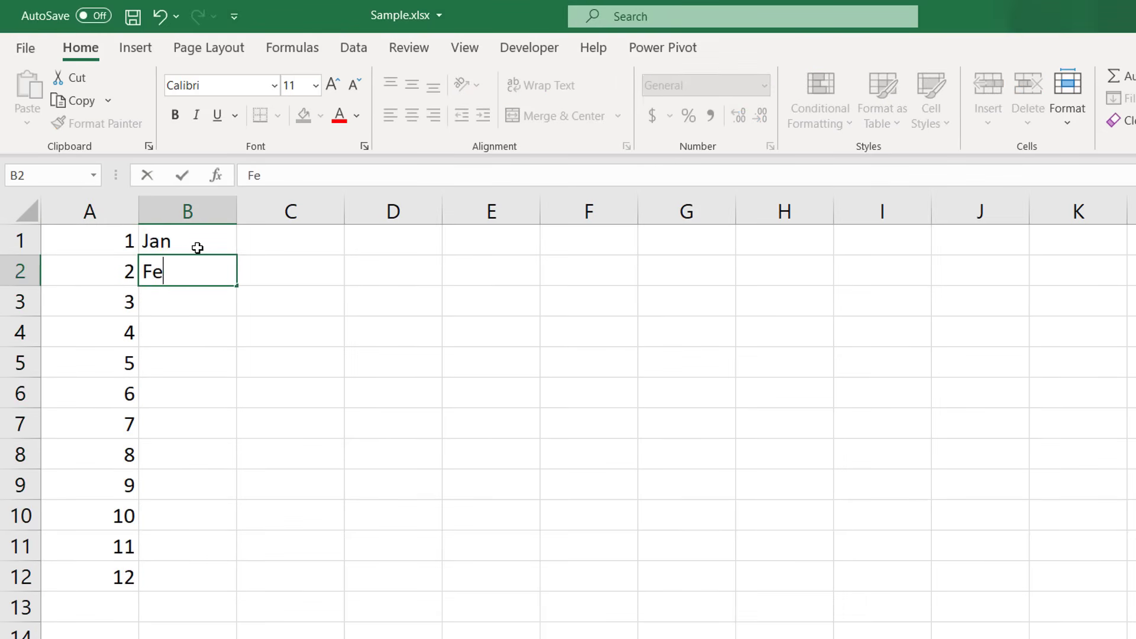
pyautogui.write('b')
pyautogui.press('Return')
pyautogui.moveTo(198, 247); pyautogui.dragTo(213, 583)
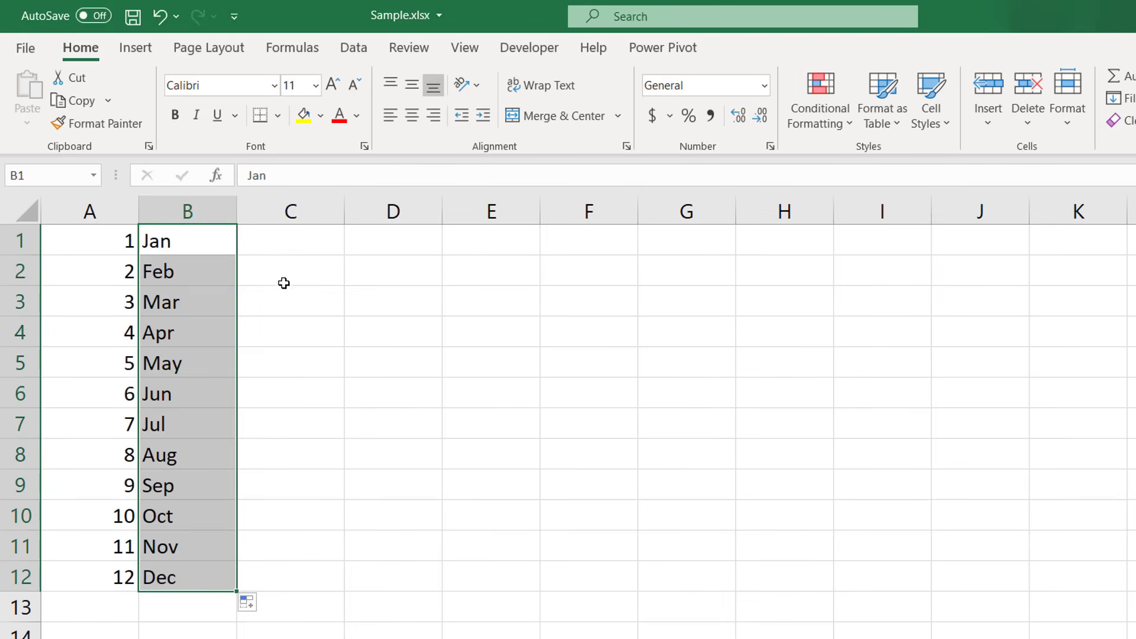
# Enter Product 1 and Product 2 in C1:C2 and extend the product series down to C12.
pyautogui.click(286, 249)
pyautogui.write('Product 1')
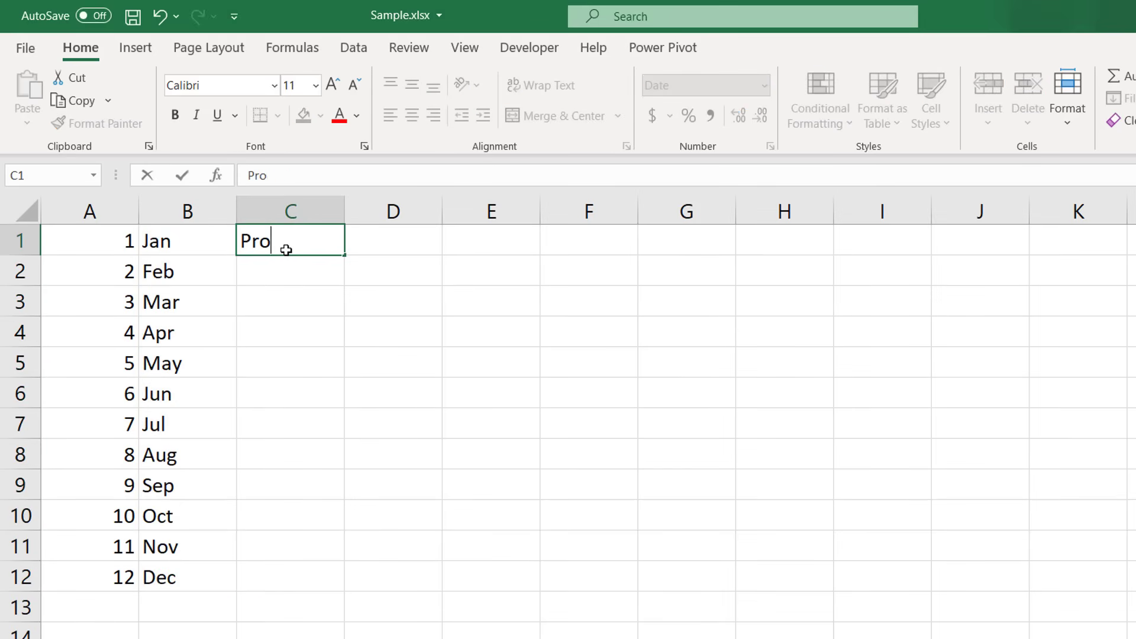
pyautogui.press('Return')
pyautogui.moveTo(286, 243); pyautogui.dragTo(287, 264)
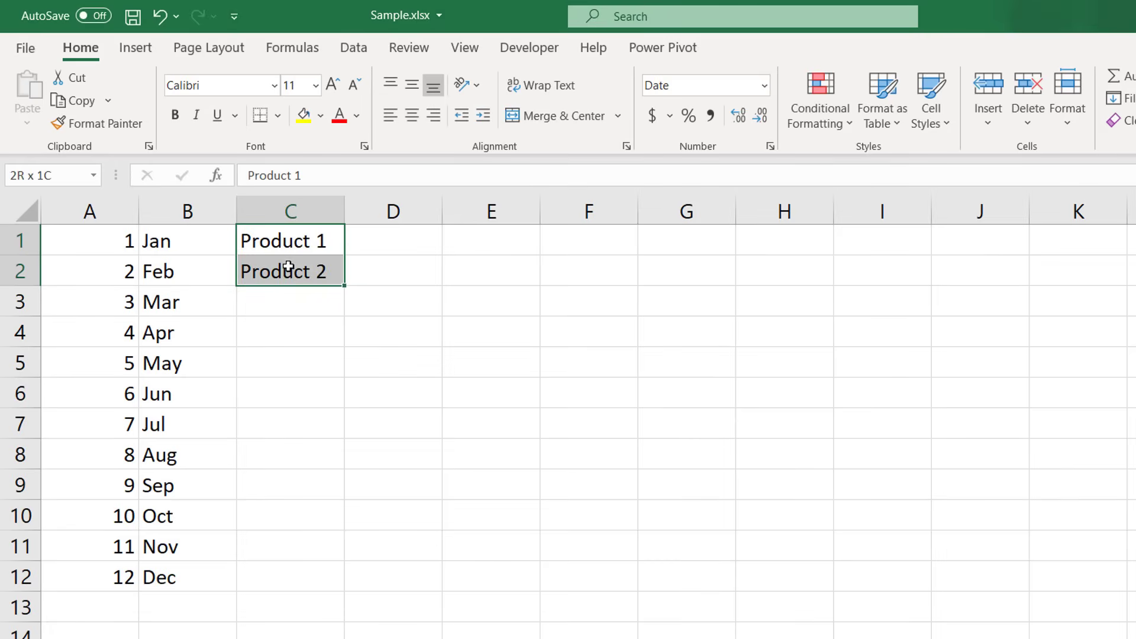
pyautogui.moveTo(344, 287); pyautogui.dragTo(329, 586)
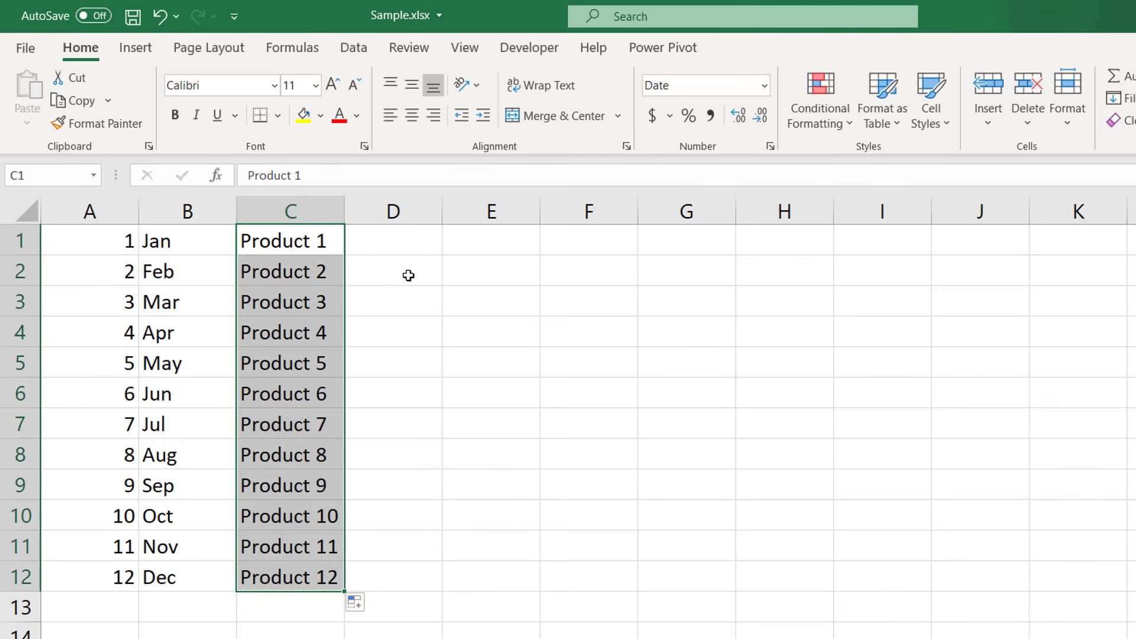
# Enter Jan and Feb in D1:E1 and extend the month series across row 1.
pyautogui.click(398, 241)
pyautogui.write('Jan')
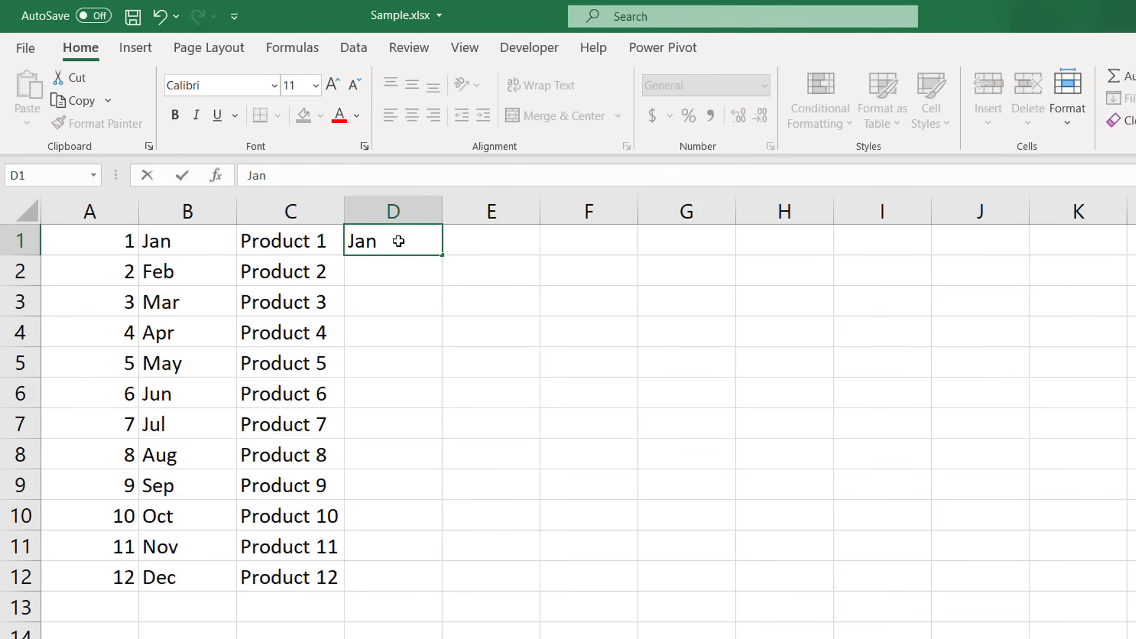
pyautogui.press('Tab')
pyautogui.write('Feb')
pyautogui.moveTo(398, 241); pyautogui.dragTo(463, 242)
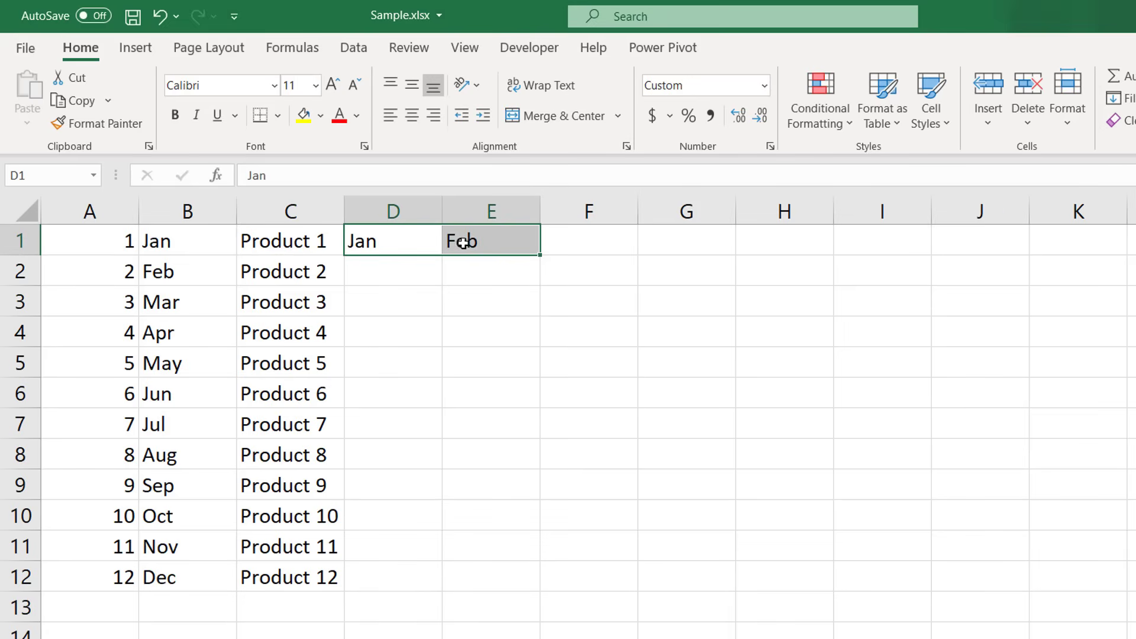
pyautogui.moveTo(540, 255); pyautogui.dragTo(1124, 258)
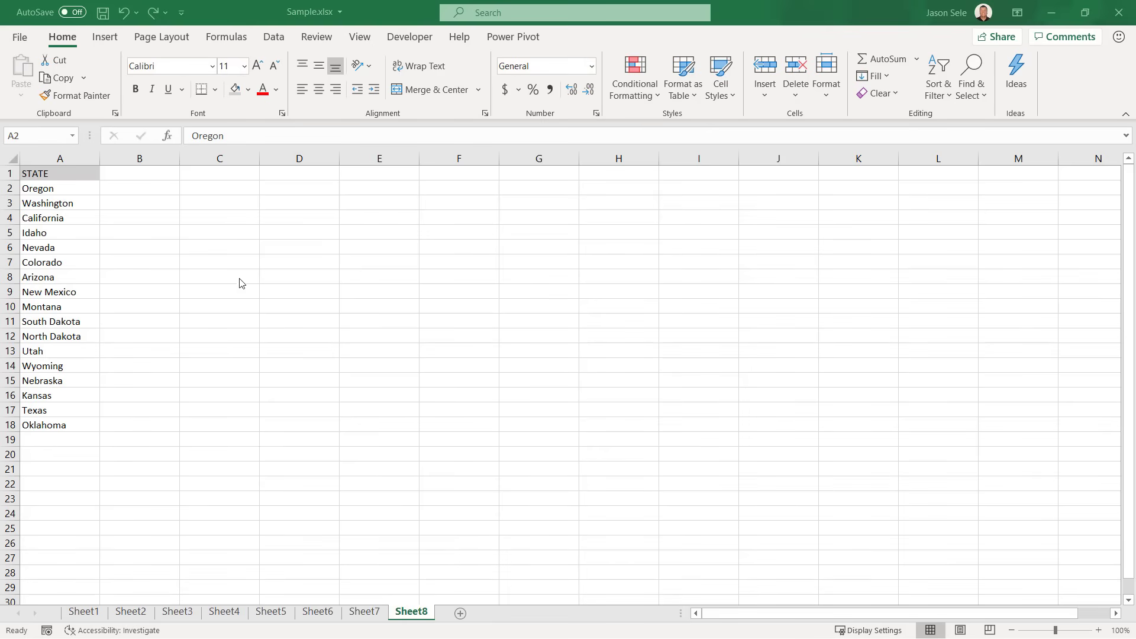
# Convert the states in A2:A18 to the Geography data type and add their Area field in column B.
pyautogui.click(273, 40)
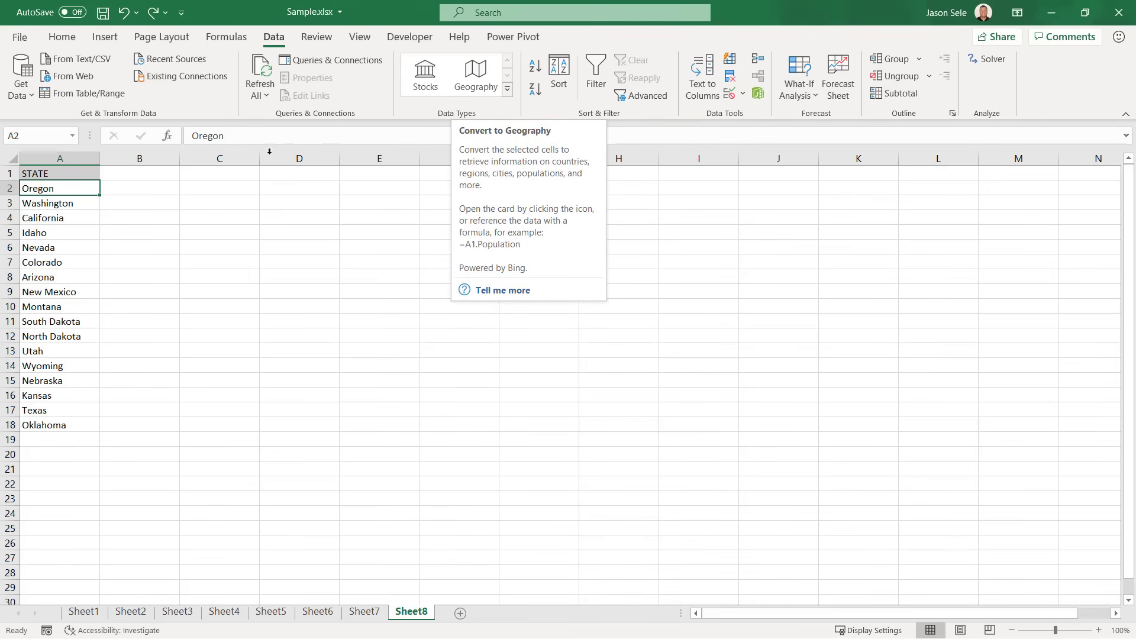
pyautogui.moveTo(54, 190); pyautogui.dragTo(52, 430)
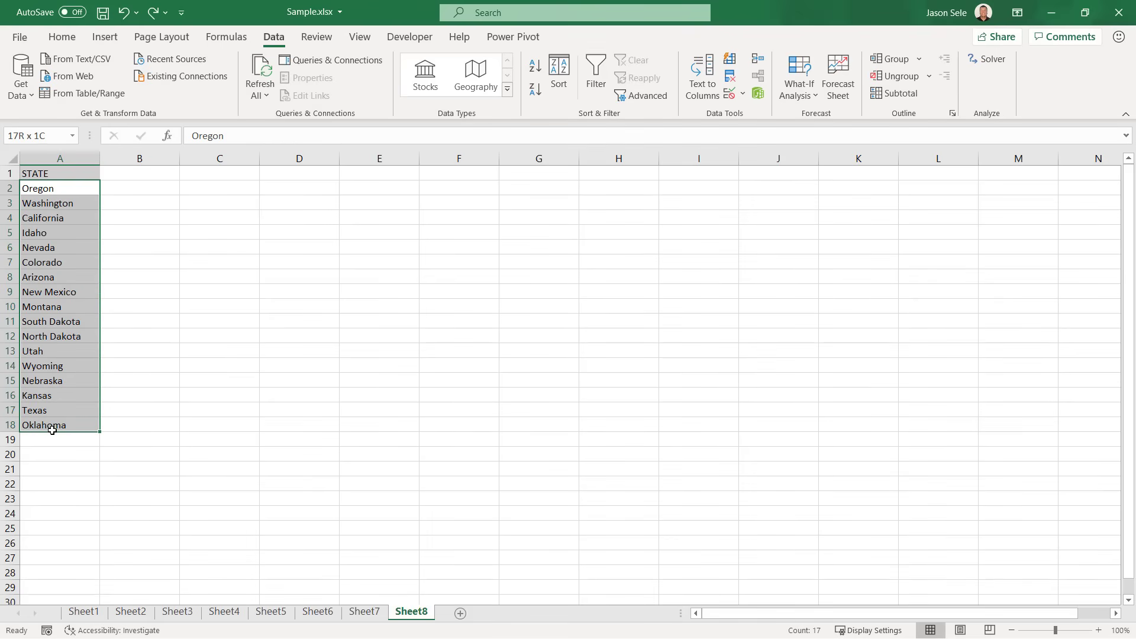
pyautogui.click(470, 80)
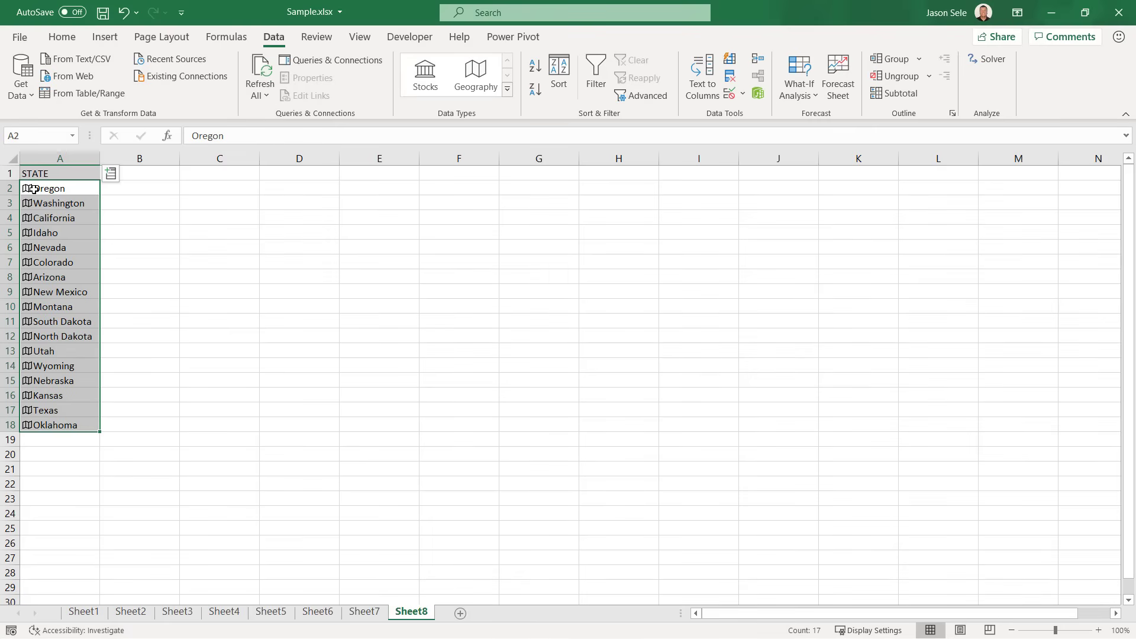
pyautogui.click(110, 176)
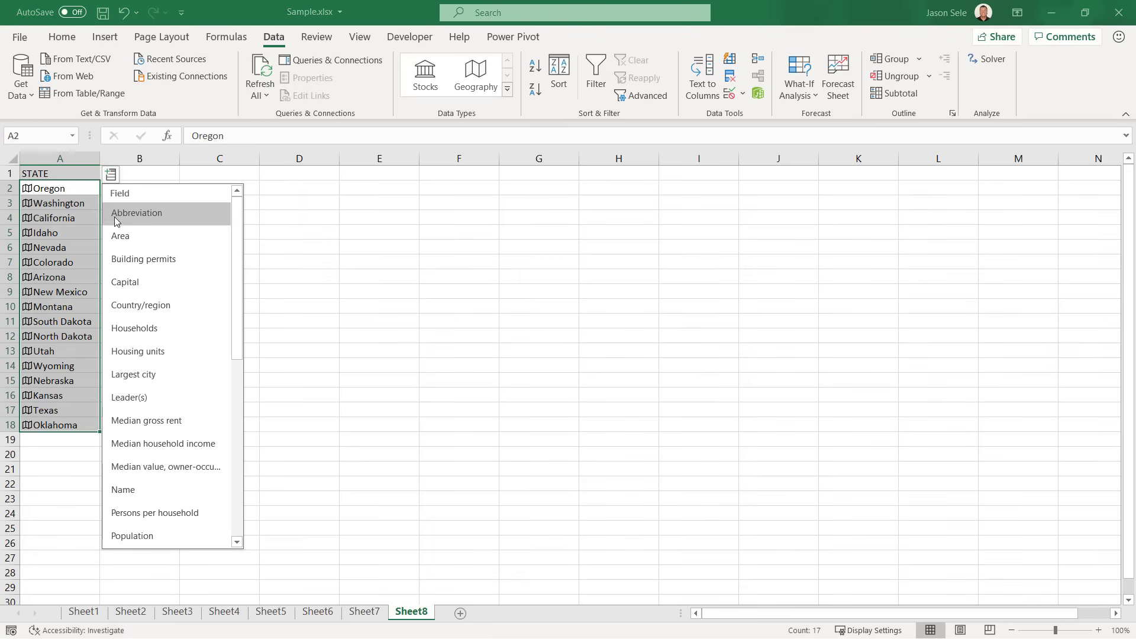
pyautogui.click(120, 236)
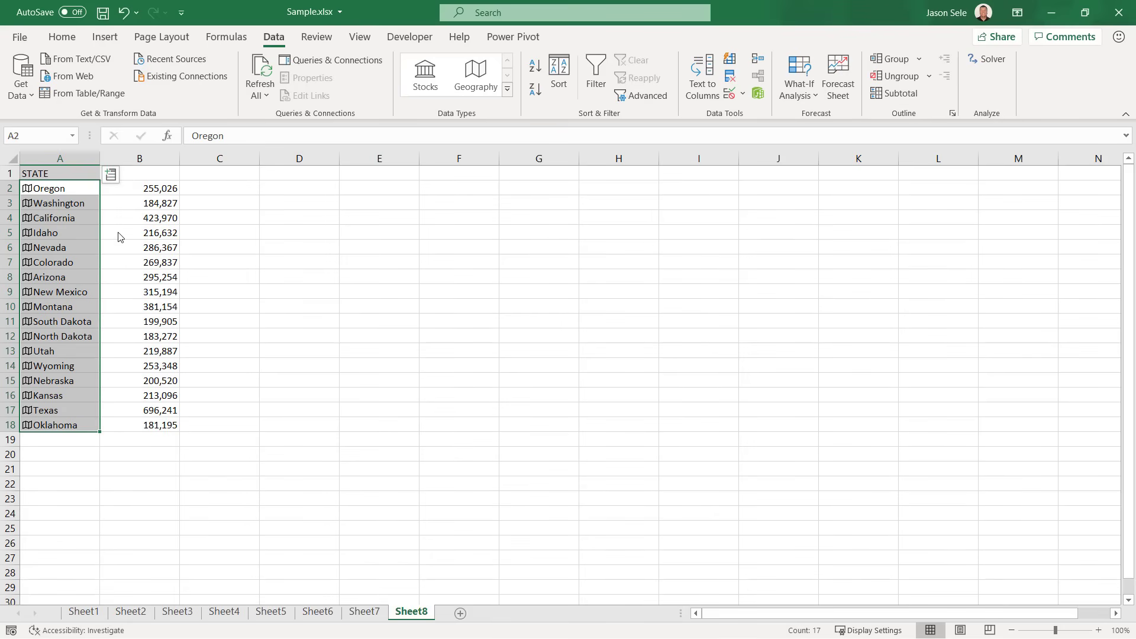
# Add the Largest city and Population fields for the states in A2:A18 to columns C and D.
pyautogui.click(110, 175)
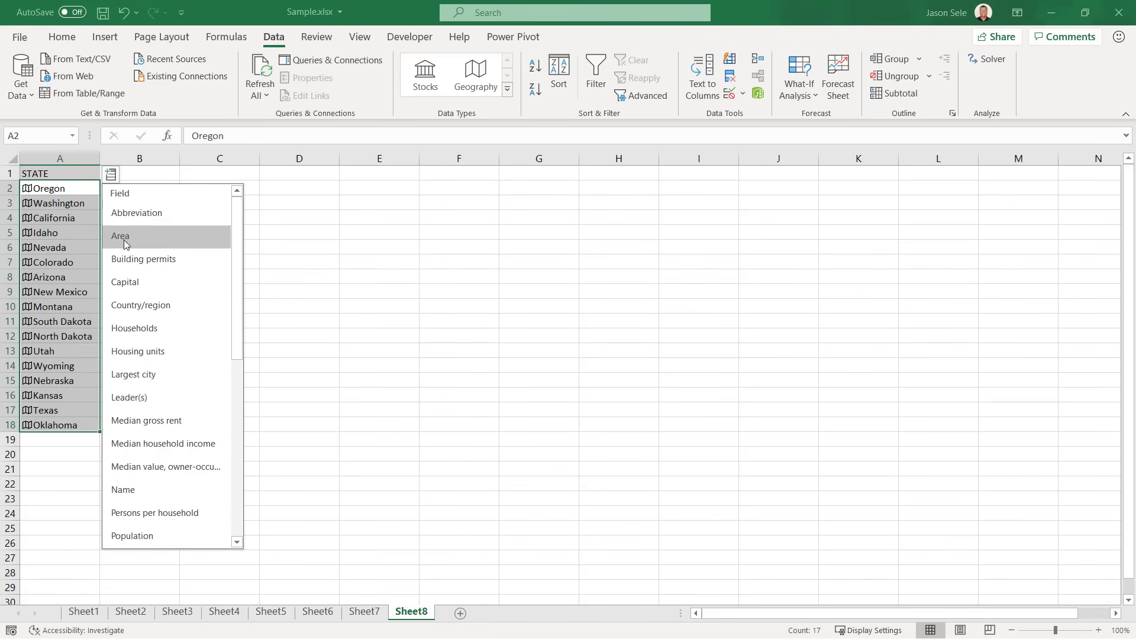
pyautogui.click(134, 374)
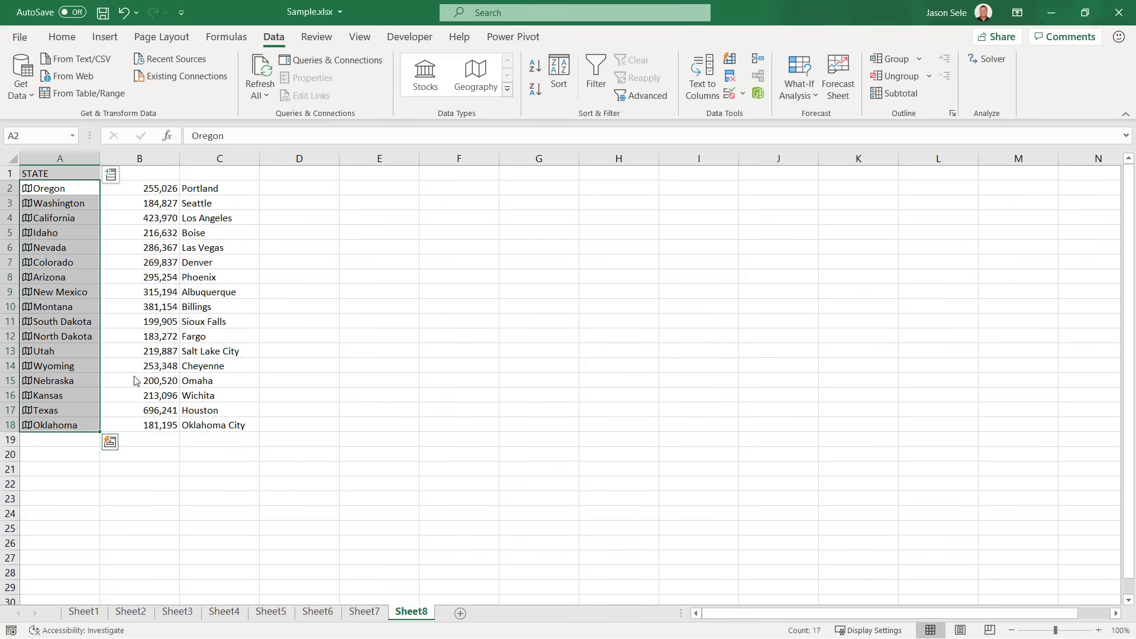
pyautogui.click(110, 174)
pyautogui.scroll(-2, 149, 402)
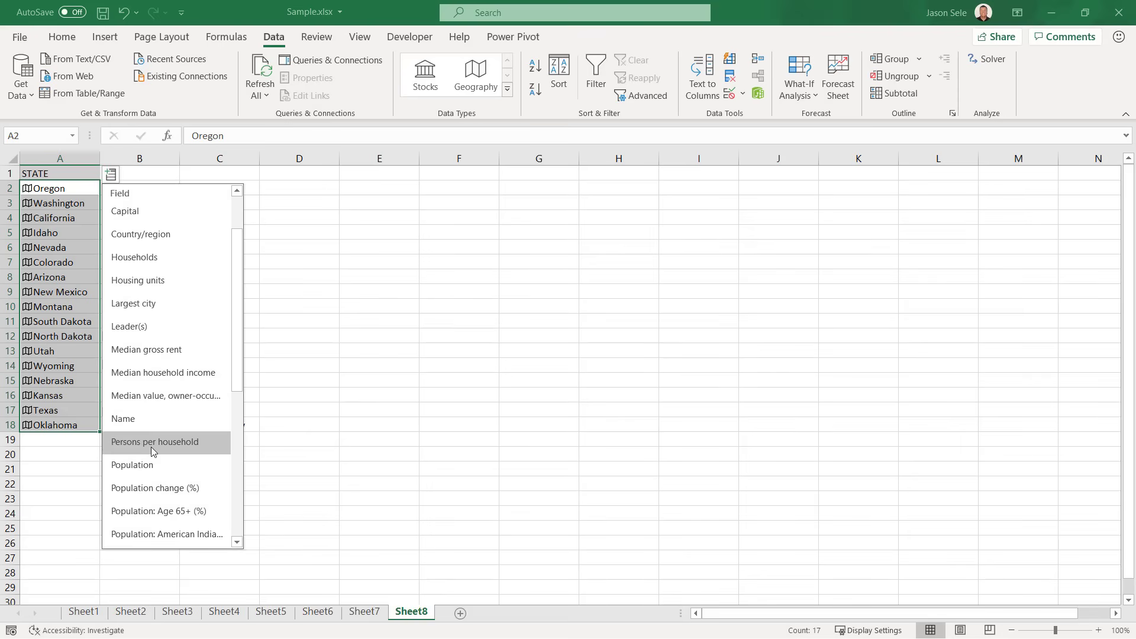
pyautogui.click(151, 461)
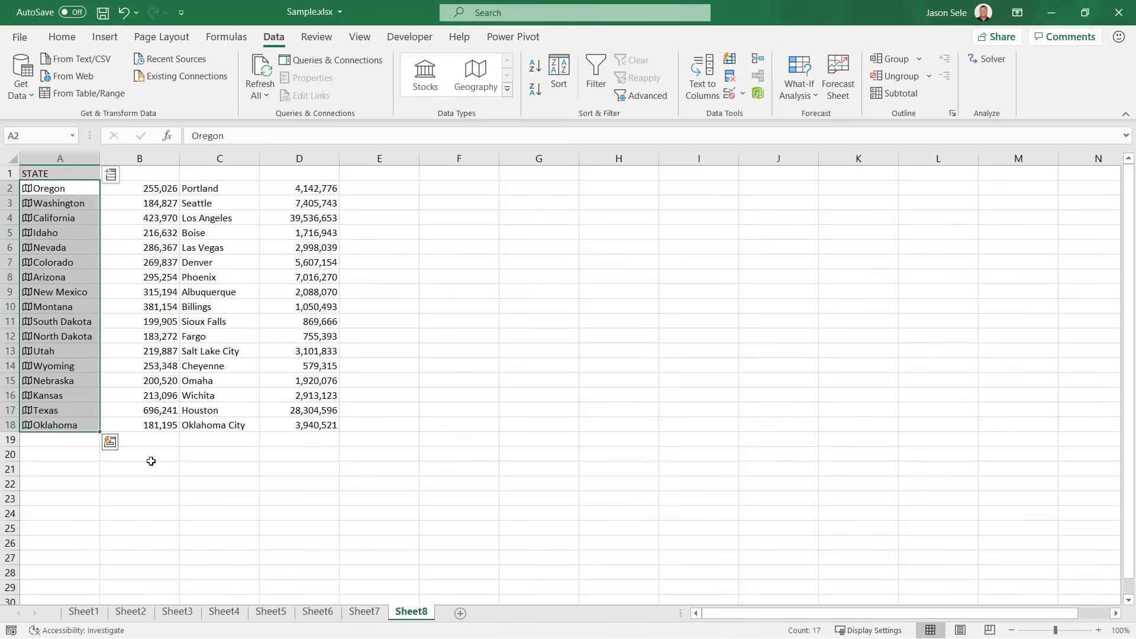
# Enter the formula =A2.[Largest city] in cell B20 to extract Oregon's largest city.
pyautogui.click(150, 455)
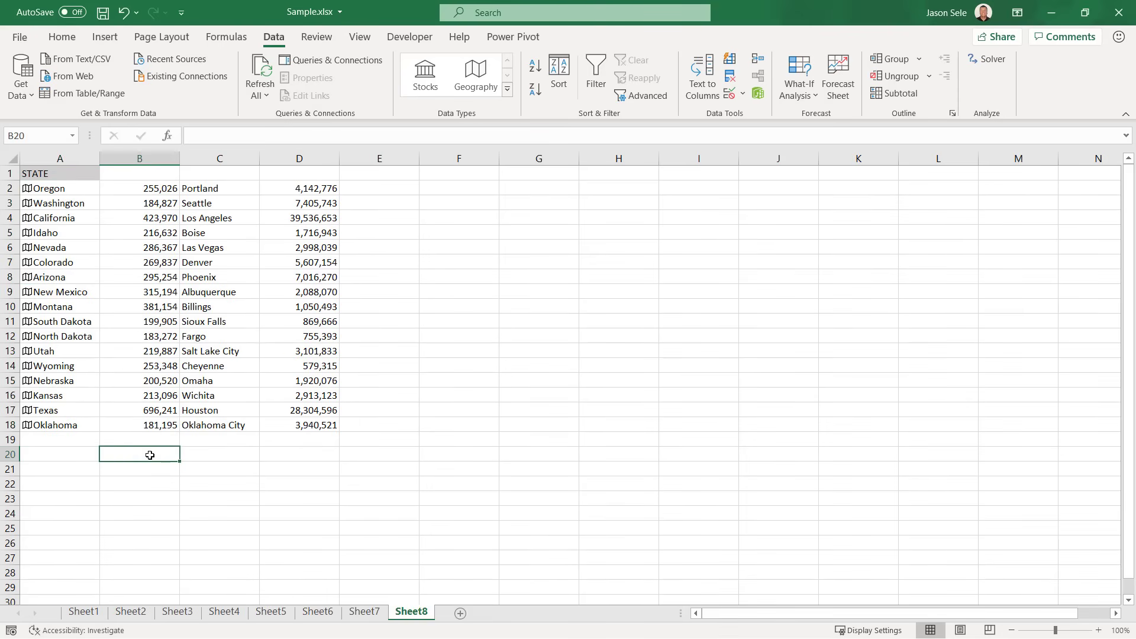
pyautogui.write('=')
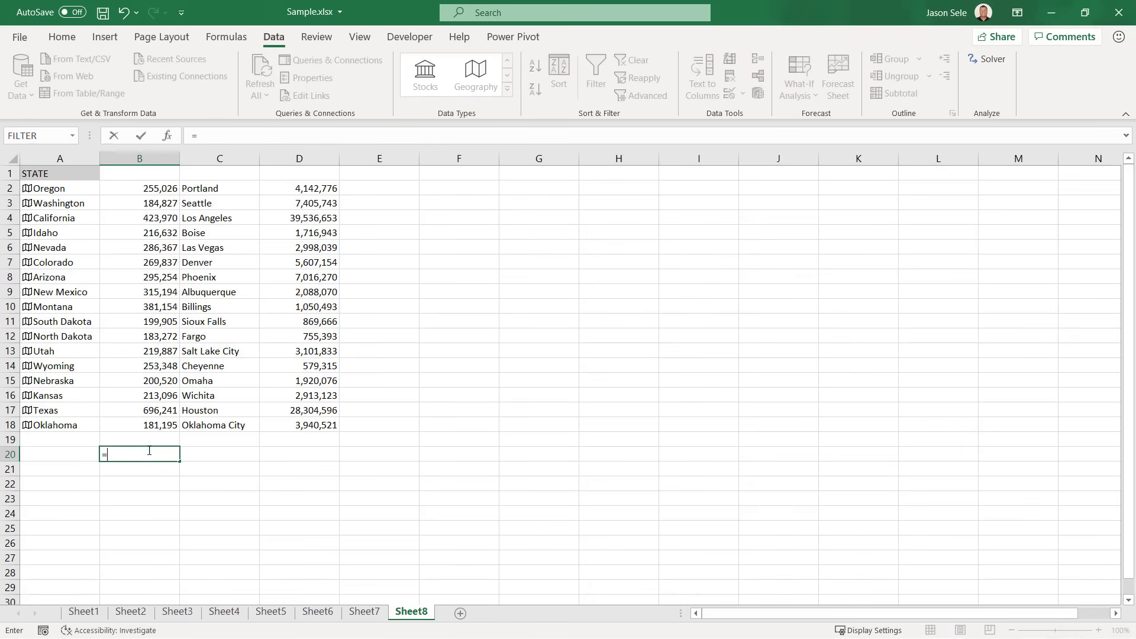
pyautogui.click(50, 190)
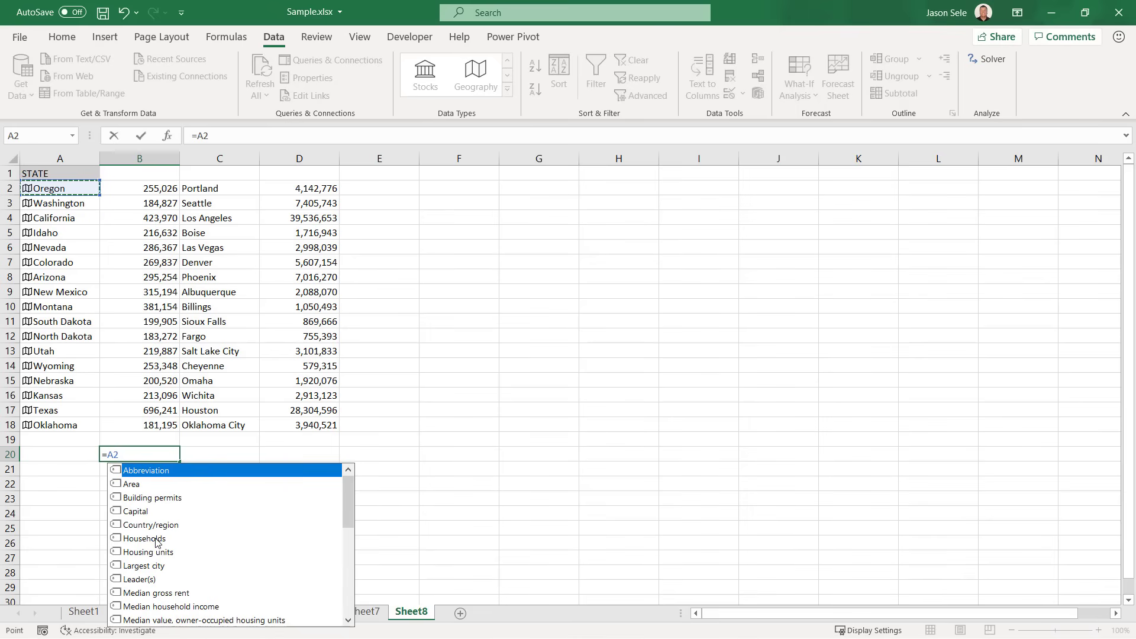
pyautogui.doubleClick(155, 565)
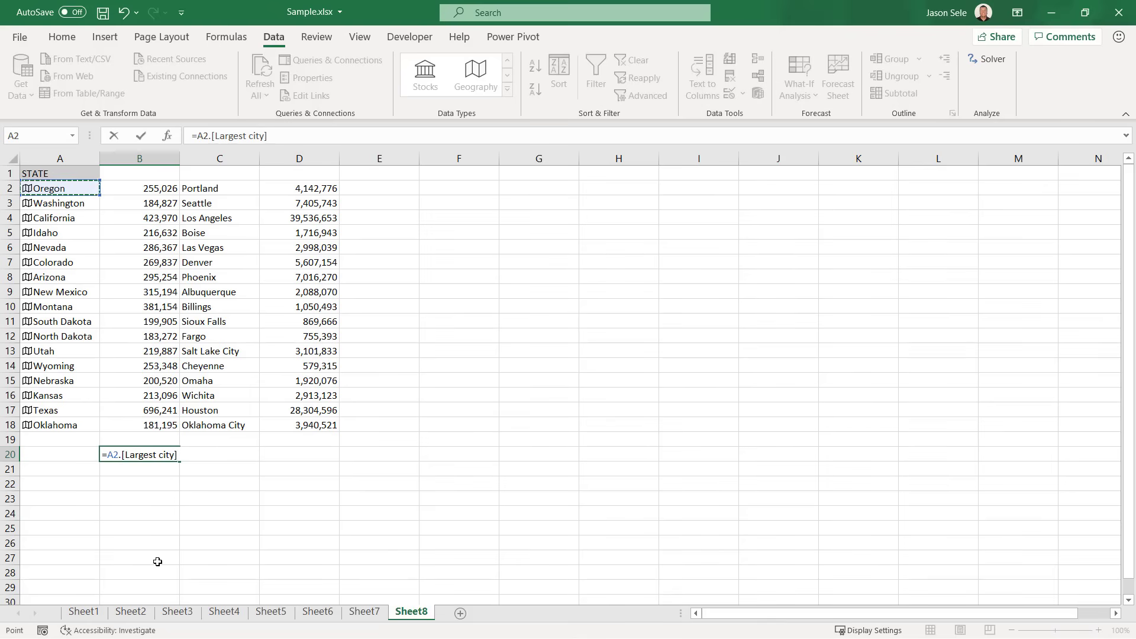
pyautogui.press('Return')
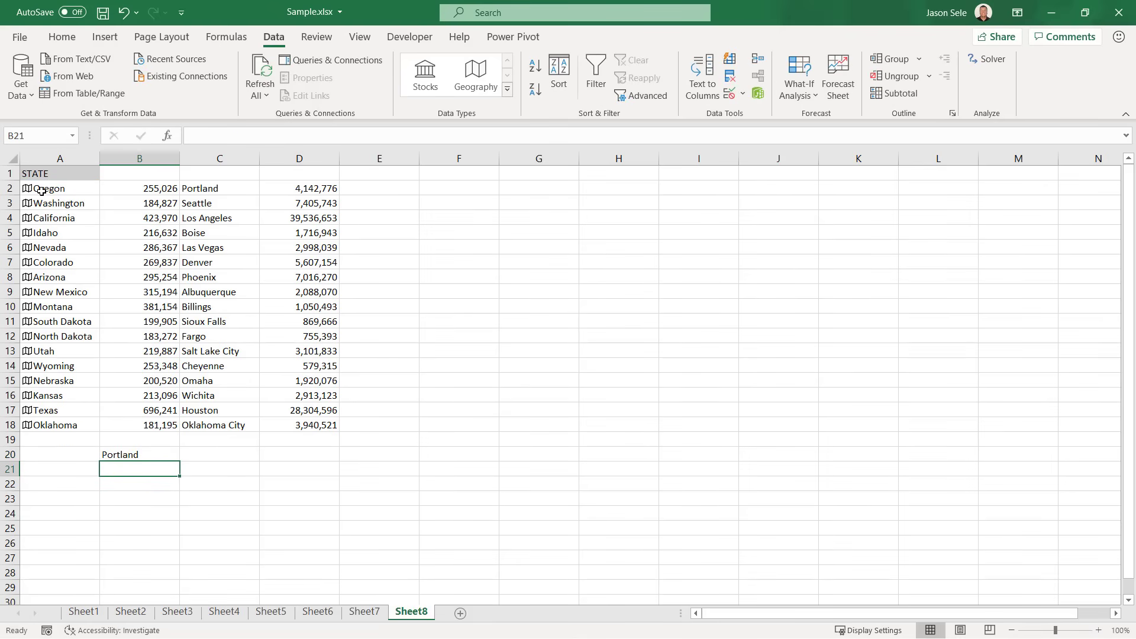
pyautogui.click(140, 453)
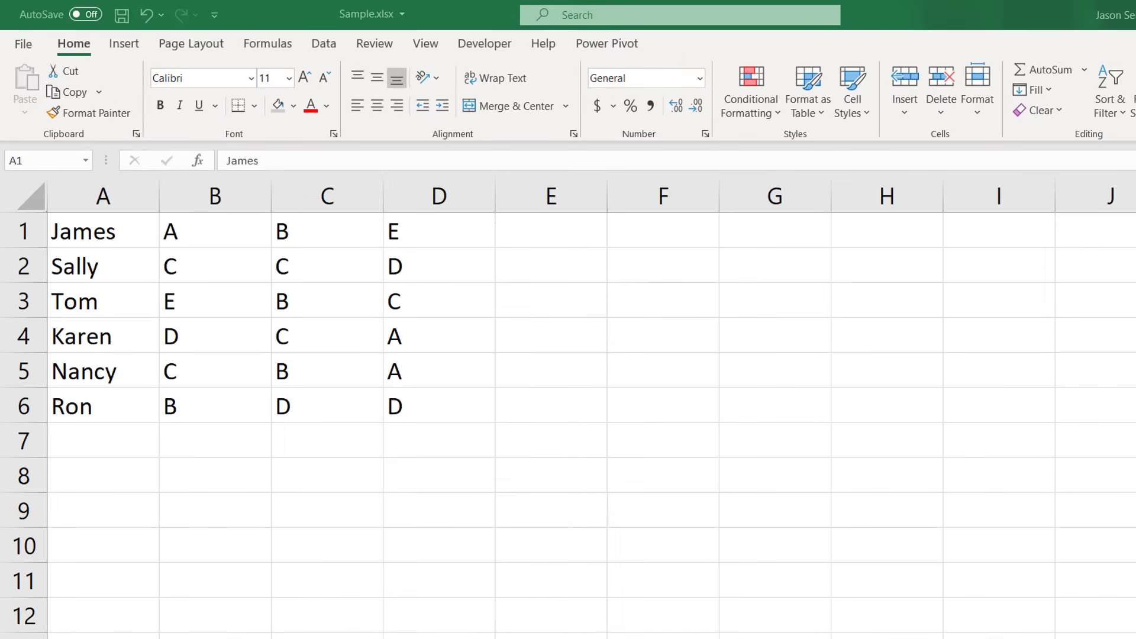
# Copy the range A1:D6 and paste it transposed with Paste Special starting at cell A8.
pyautogui.moveTo(112, 240); pyautogui.dragTo(444, 407)
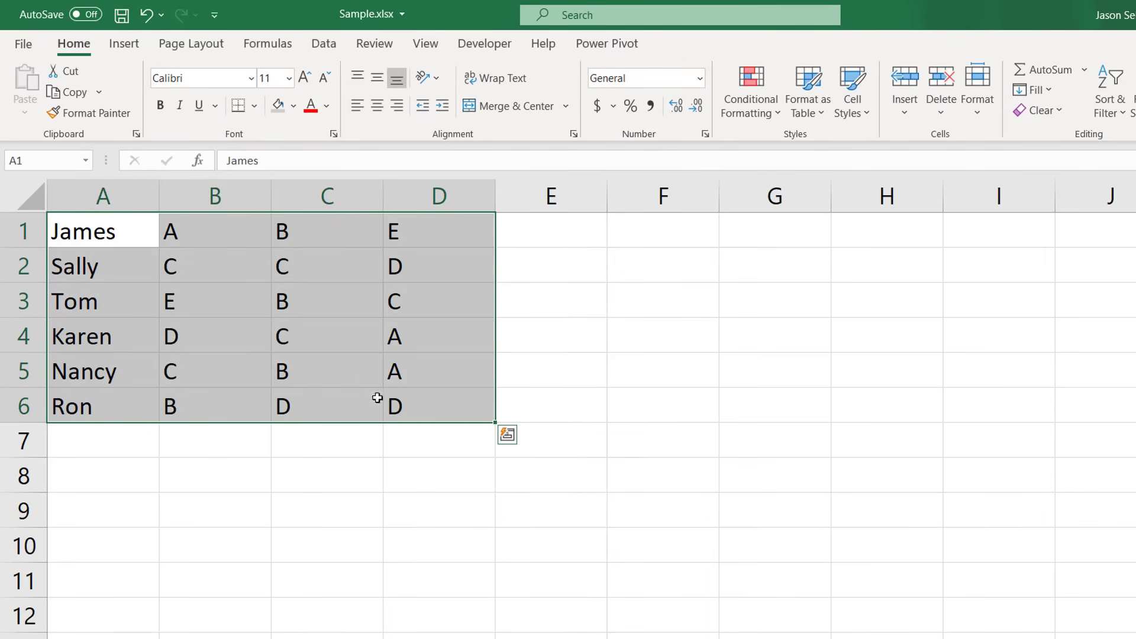
pyautogui.rightClick(225, 269)
pyautogui.click(270, 267)
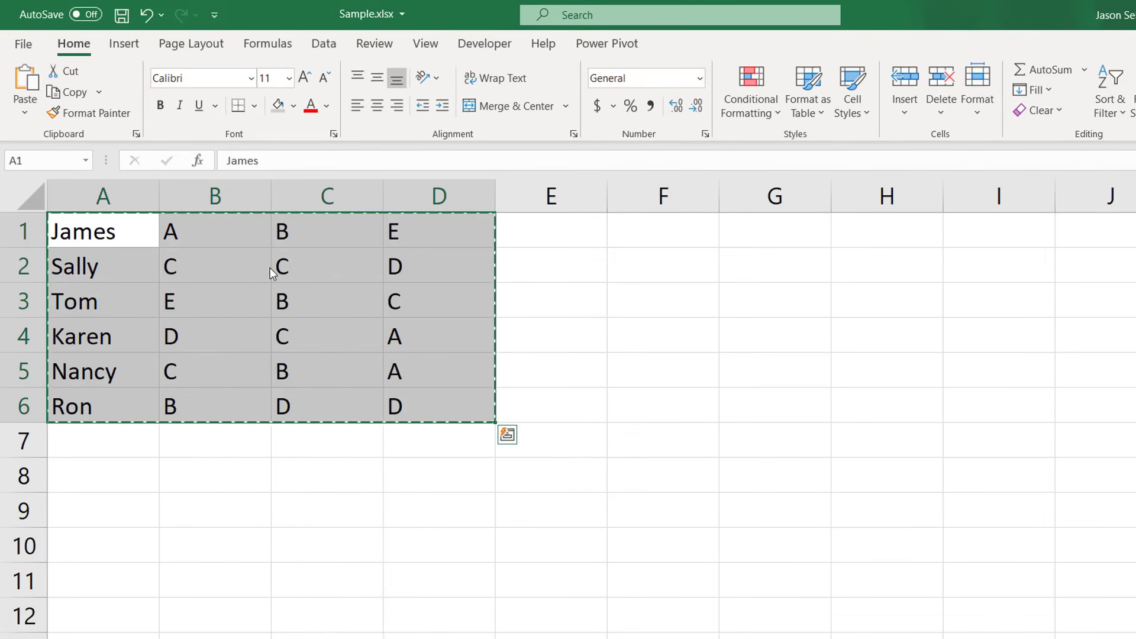
pyautogui.click(99, 474)
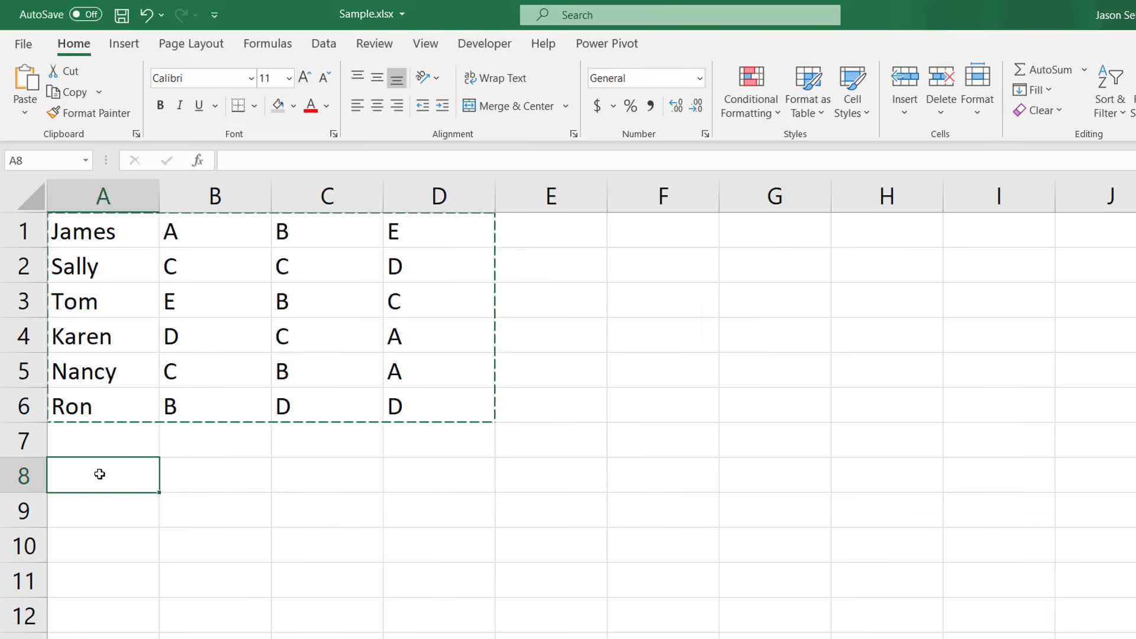
pyautogui.rightClick(99, 474)
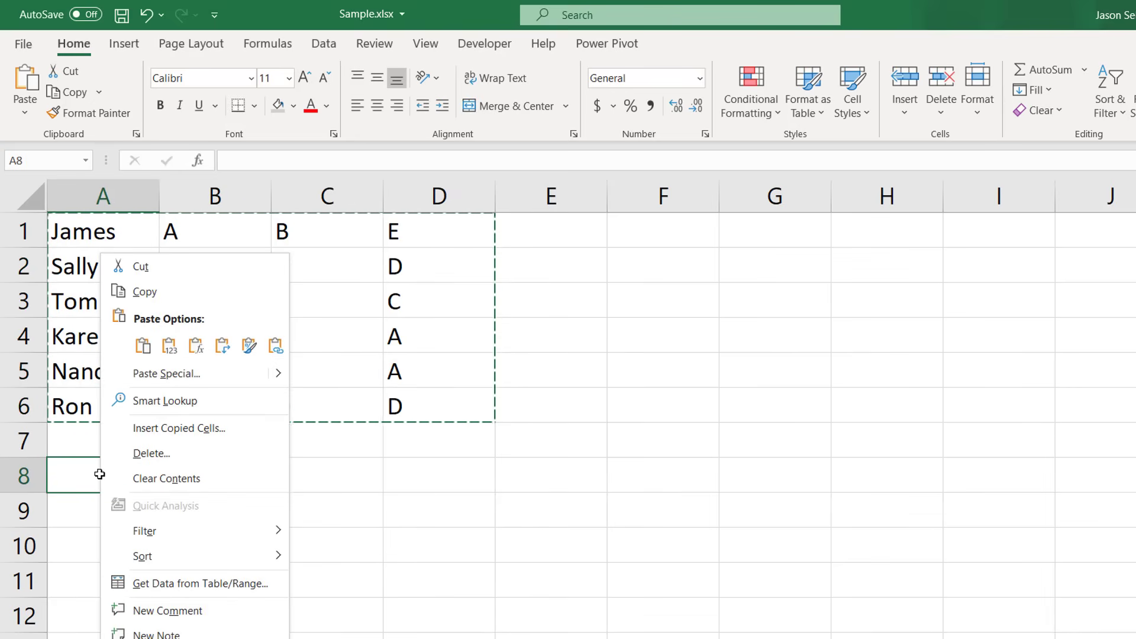
pyautogui.click(170, 376)
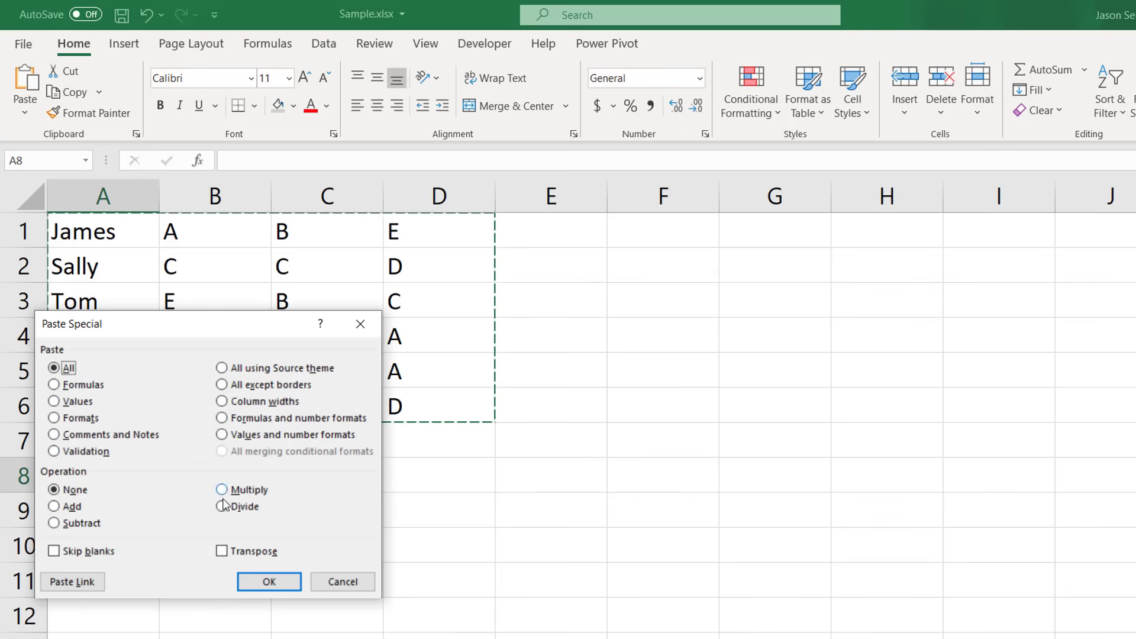
pyautogui.click(221, 551)
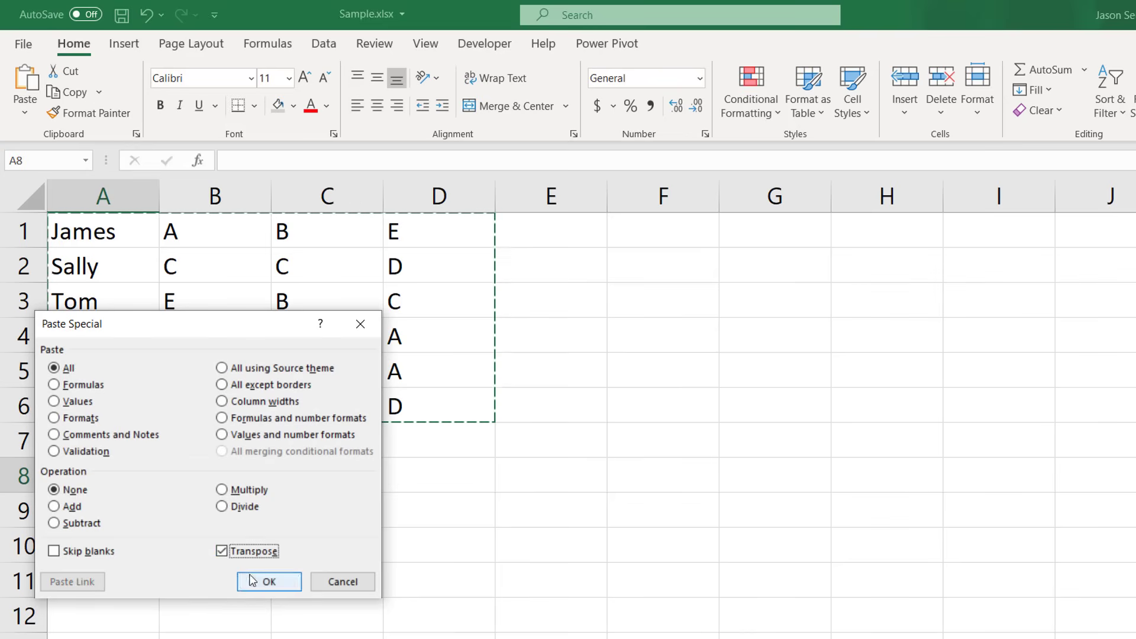
pyautogui.click(253, 581)
pyautogui.click(256, 614)
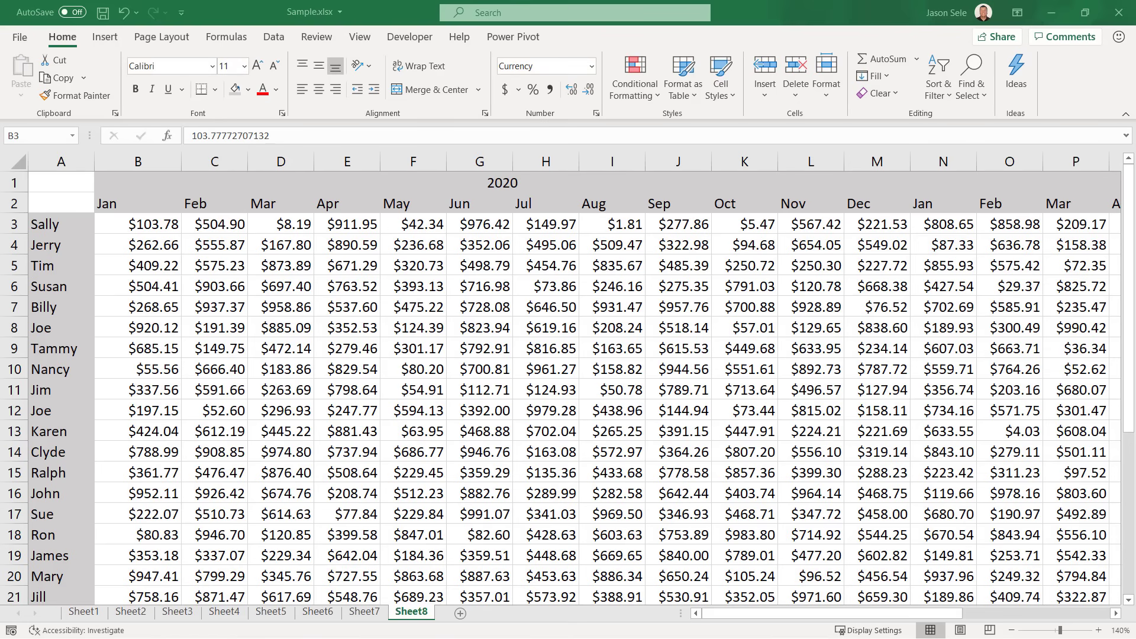
# Freeze panes at cell B3 so the two header rows and the names column stay fixed.
pyautogui.click(147, 229)
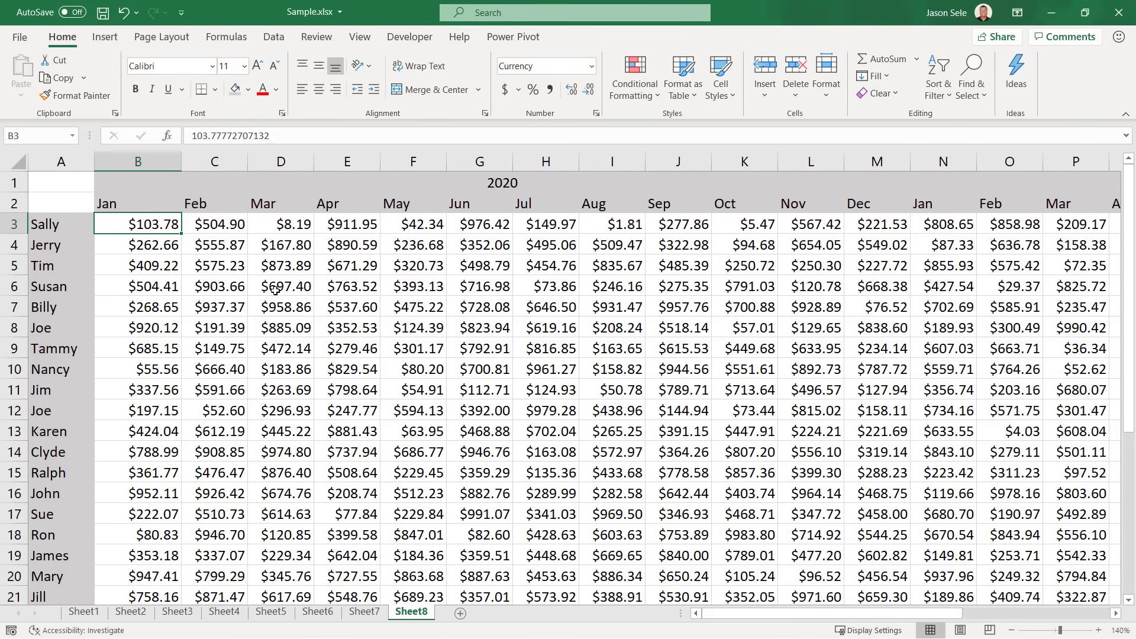
pyautogui.scroll(-2, 290, 299)
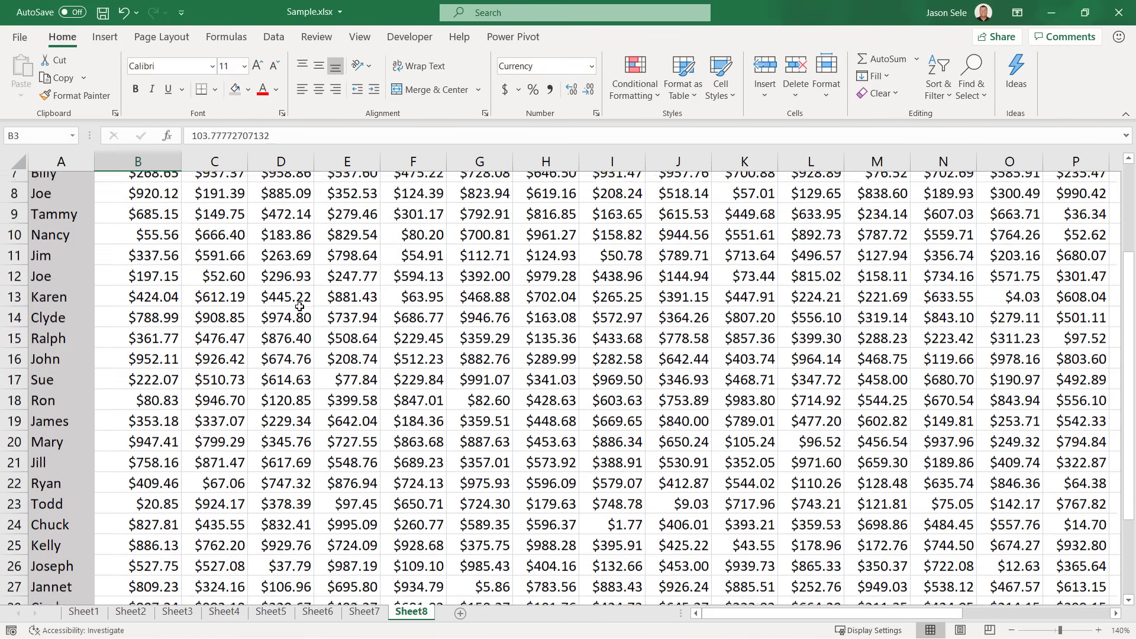
pyautogui.scroll(2, 299, 306)
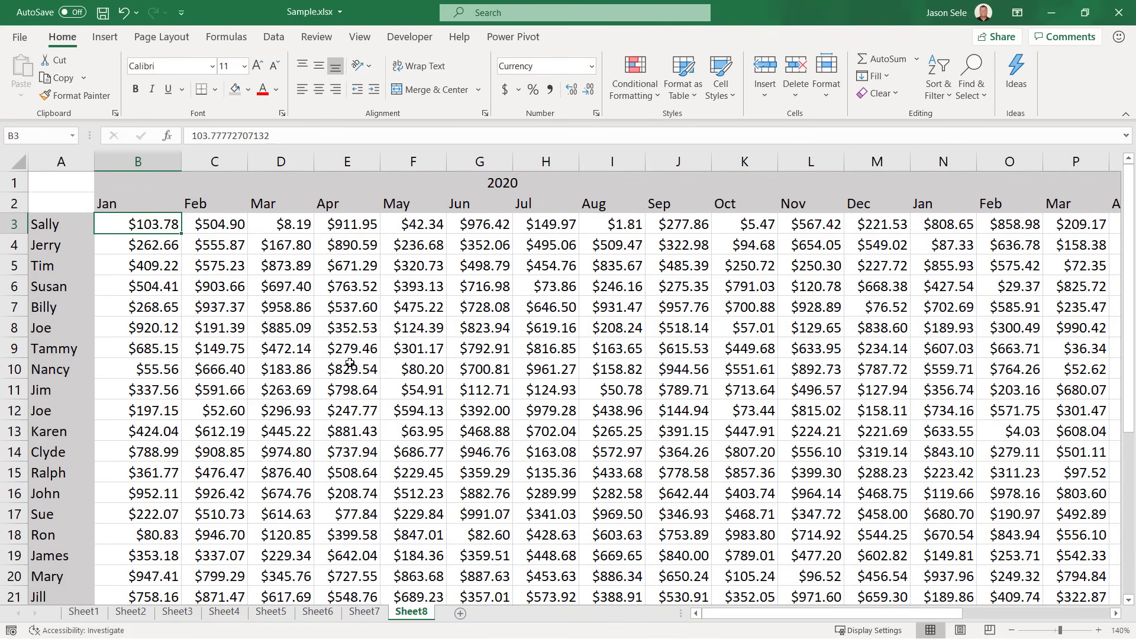
pyautogui.moveTo(728, 616); pyautogui.dragTo(695, 620)
pyautogui.click(359, 38)
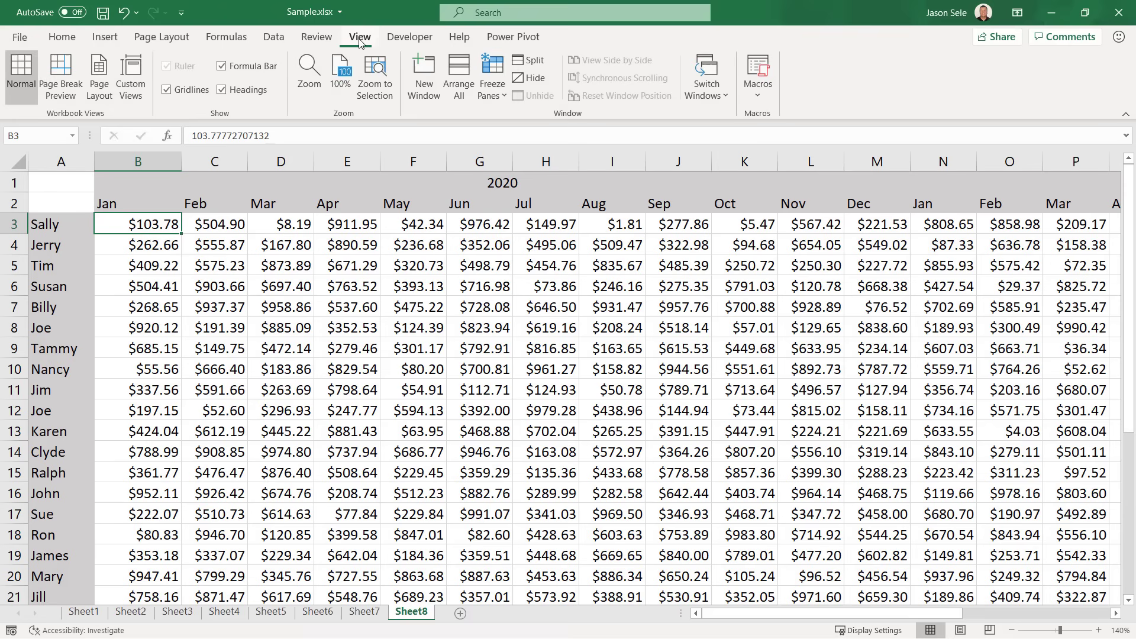
pyautogui.click(492, 77)
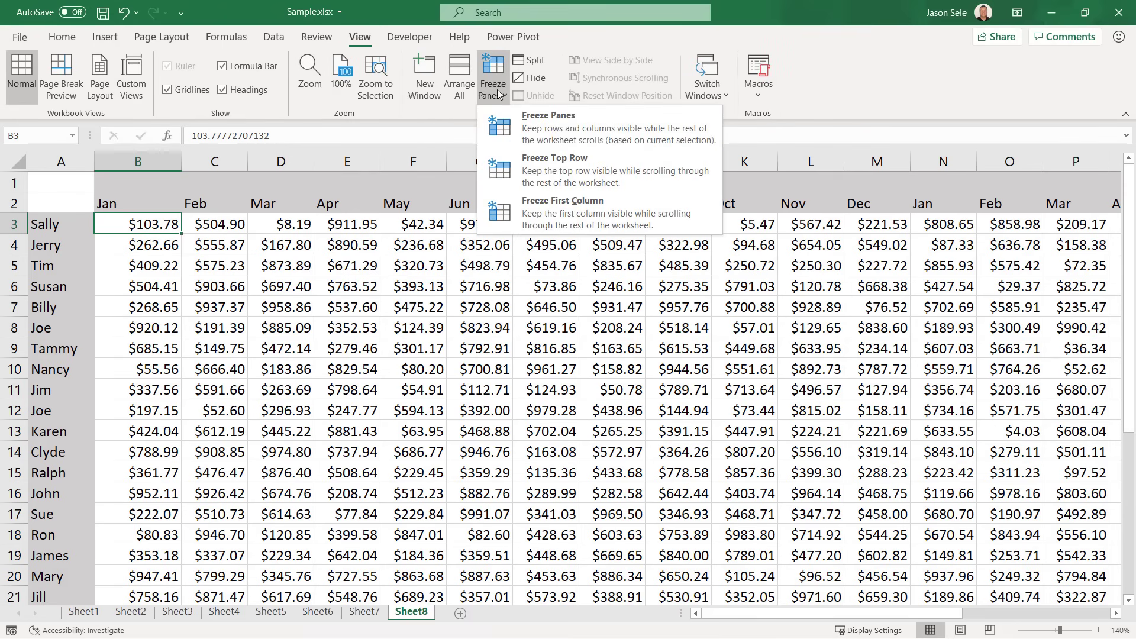
pyautogui.click(541, 123)
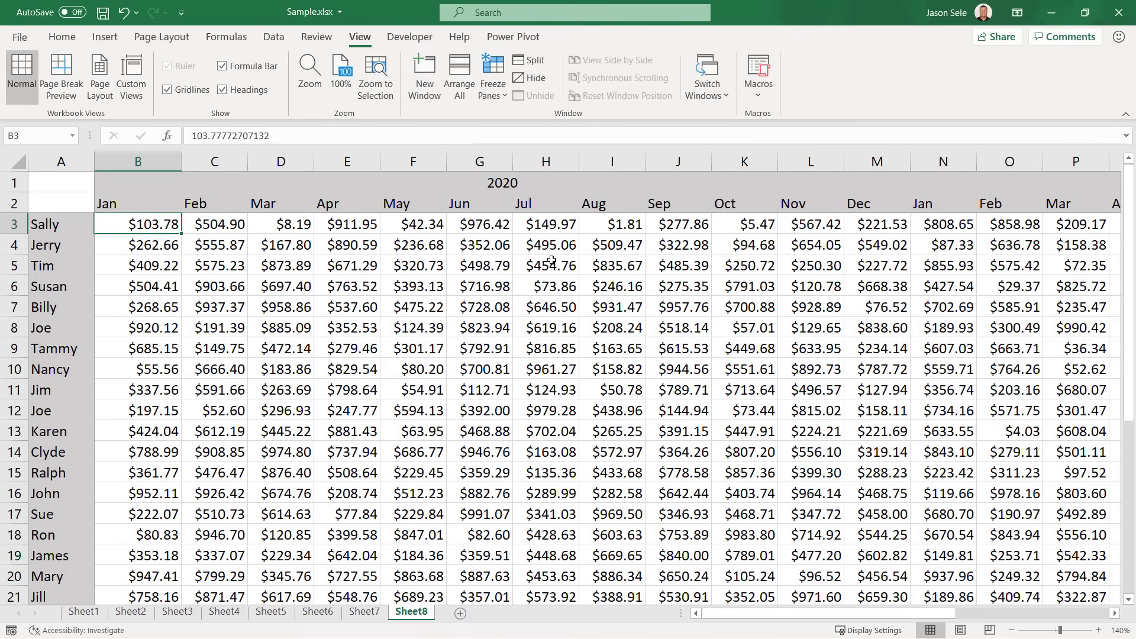
# Check the frozen header rows and names column against the data, and unfreeze the panes.
pyautogui.scroll(-4, 552, 260)
pyautogui.scroll(1, 551, 260)
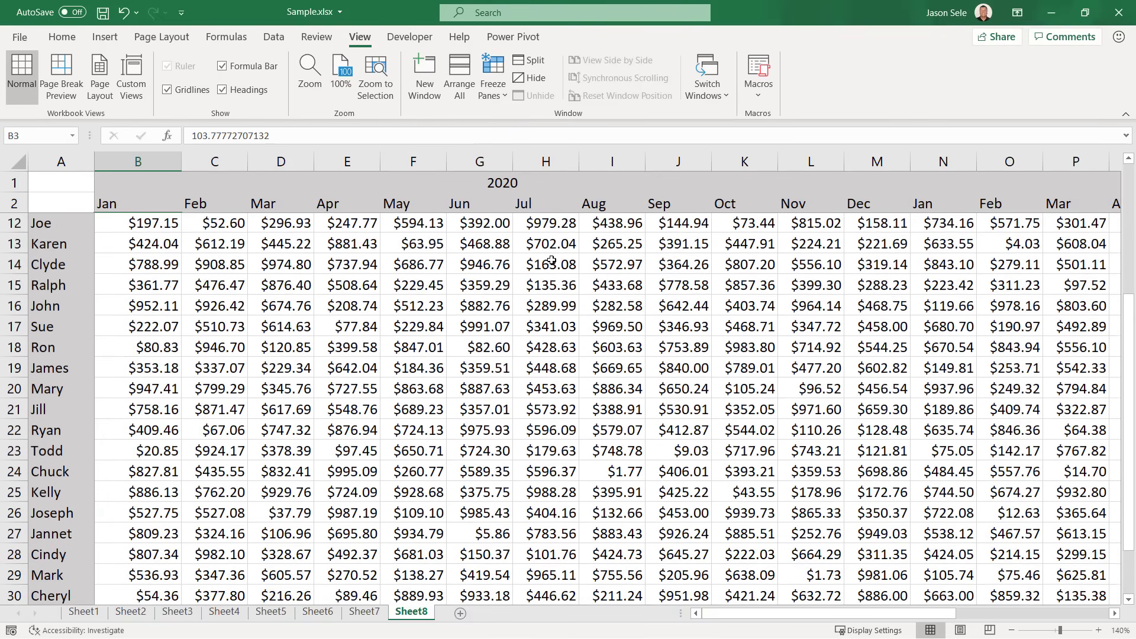
pyautogui.scroll(3, 552, 261)
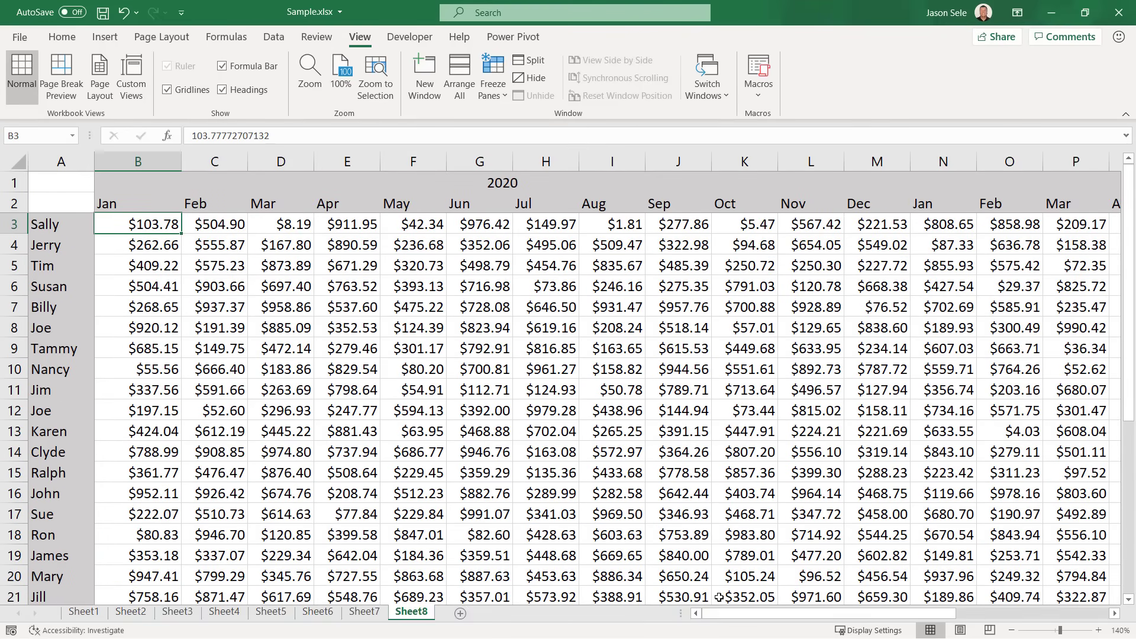
pyautogui.moveTo(712, 613)
pyautogui.mouseDown()
pyautogui.moveTo(802, 613)
pyautogui.moveTo(705, 615)
pyautogui.mouseUp()
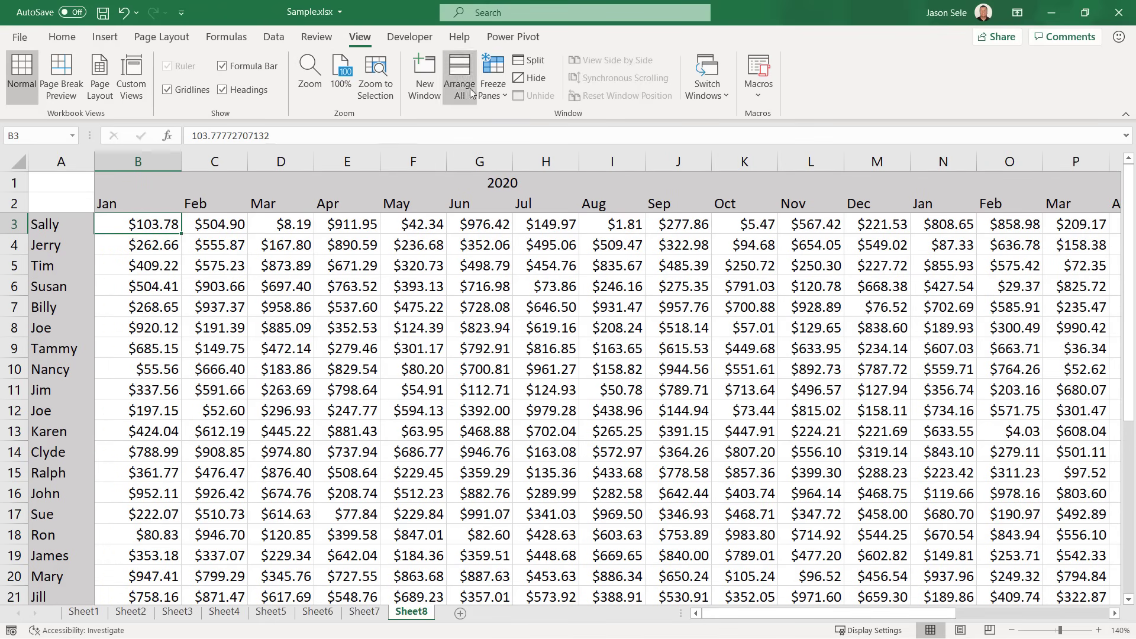
pyautogui.click(500, 99)
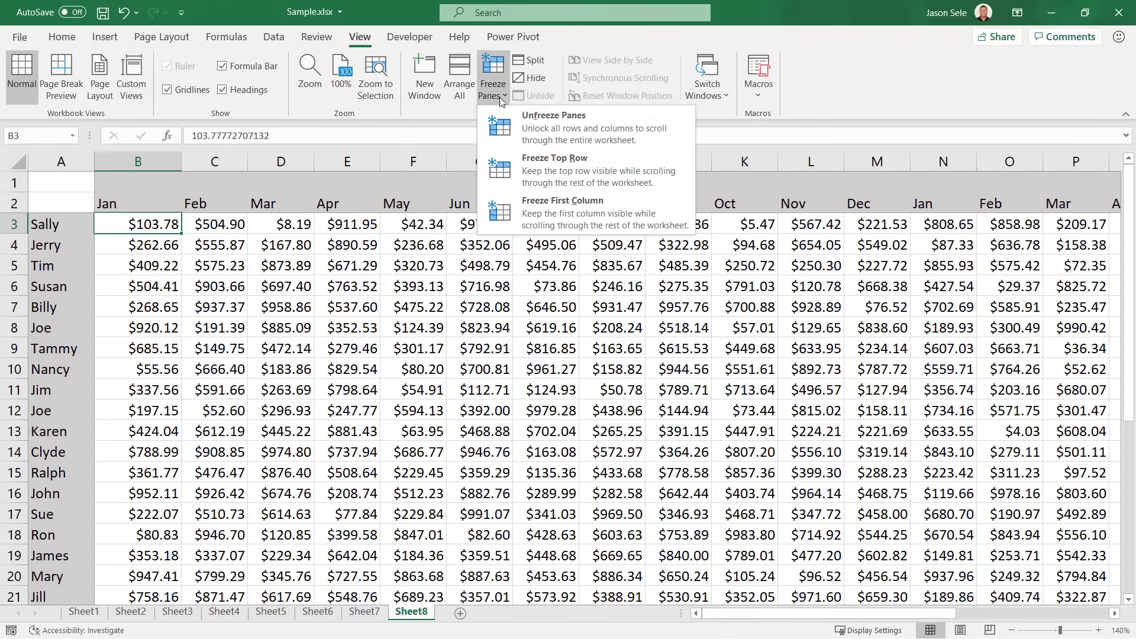
pyautogui.click(537, 130)
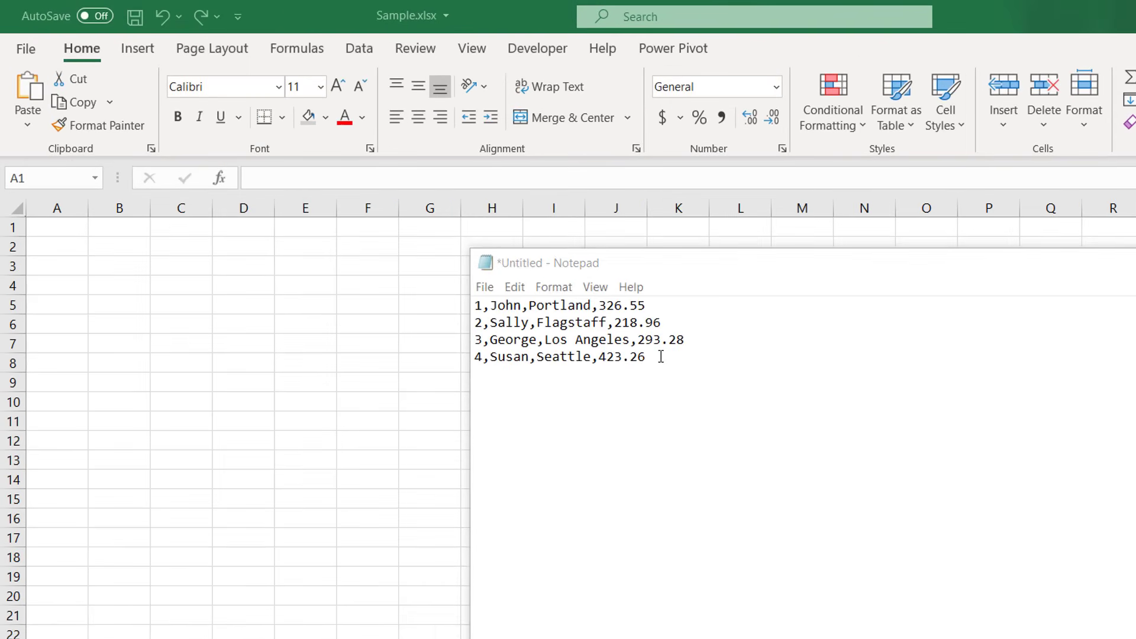
# Copy the four comma-separated lines from Notepad and paste them into the Excel sheet at cell A1.
pyautogui.moveTo(503, 272); pyautogui.dragTo(443, 260)
pyautogui.moveTo(584, 341); pyautogui.dragTo(477, 305)
pyautogui.hotkey('ctrl', 'c')
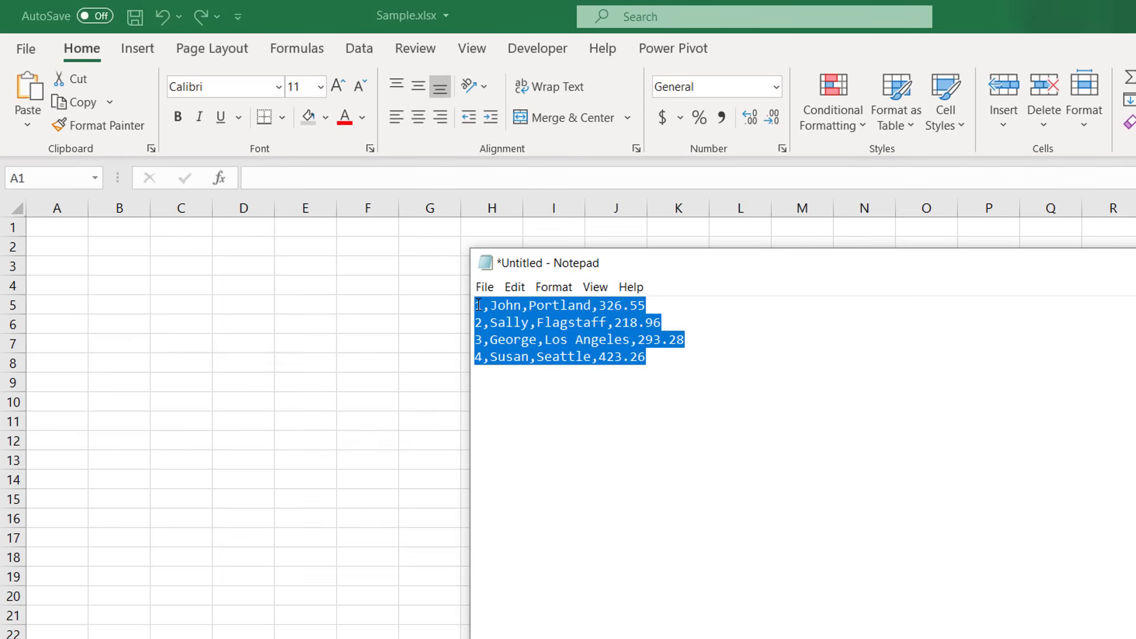
pyautogui.click(69, 230)
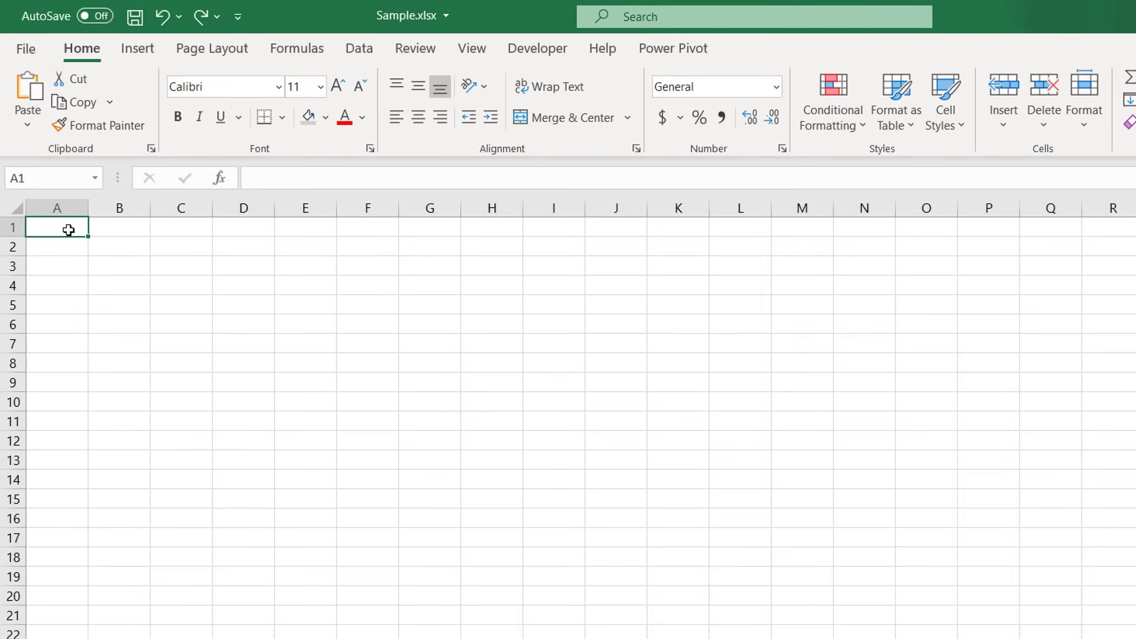
pyautogui.hotkey('ctrl', 'v')
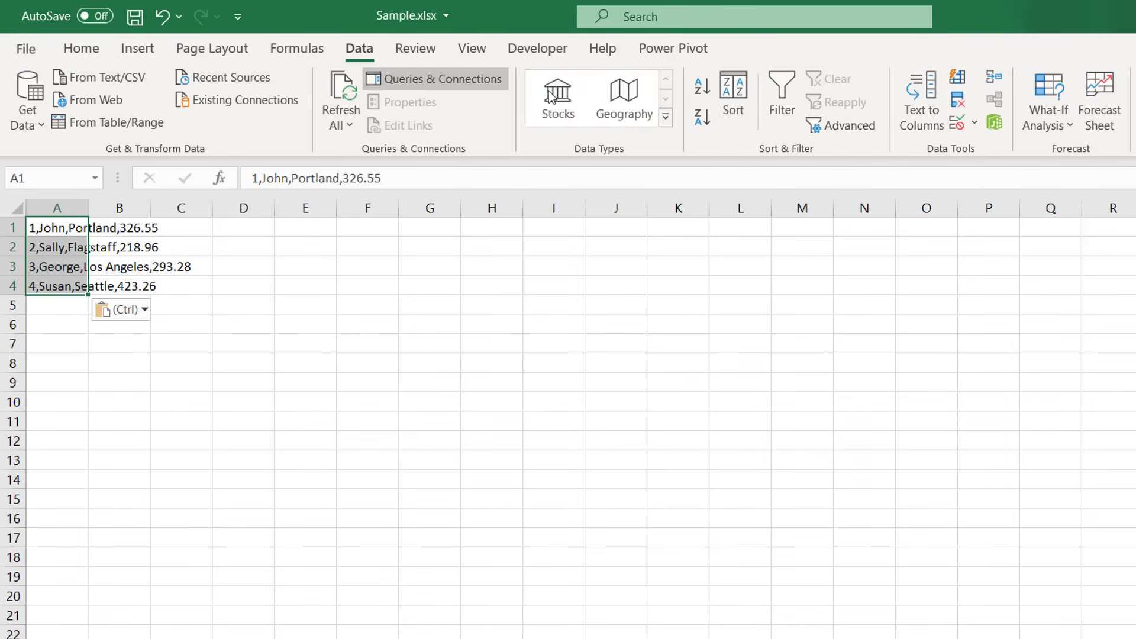
# Split the pasted lines in A1:A4 into separate columns with Text to Columns, using only comma as the delimiter.
pyautogui.click(917, 112)
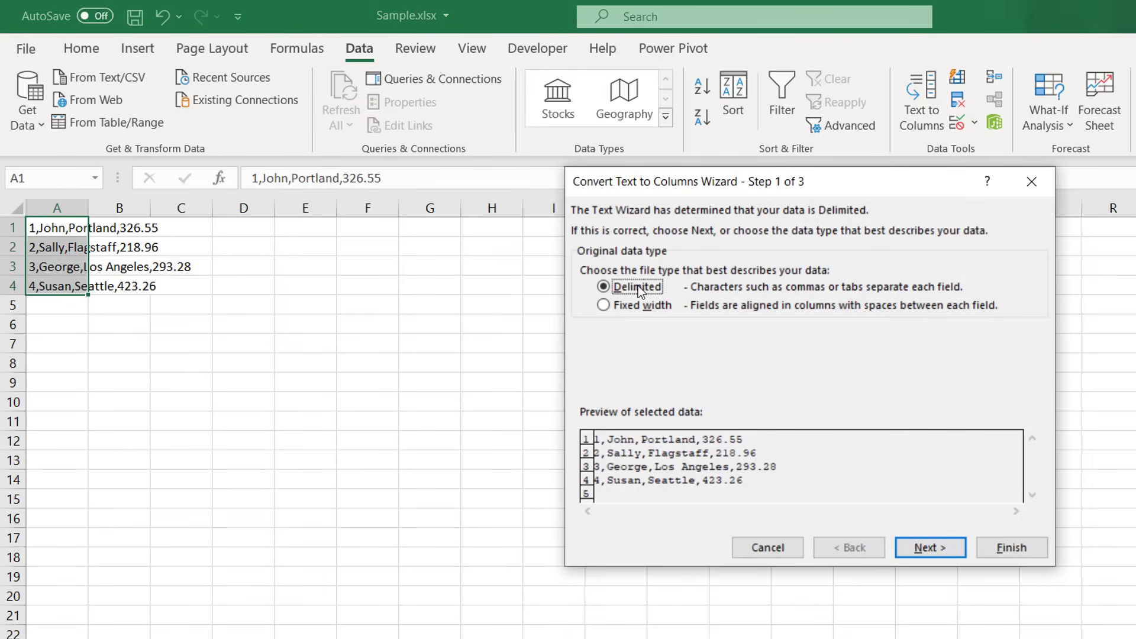
pyautogui.click(915, 551)
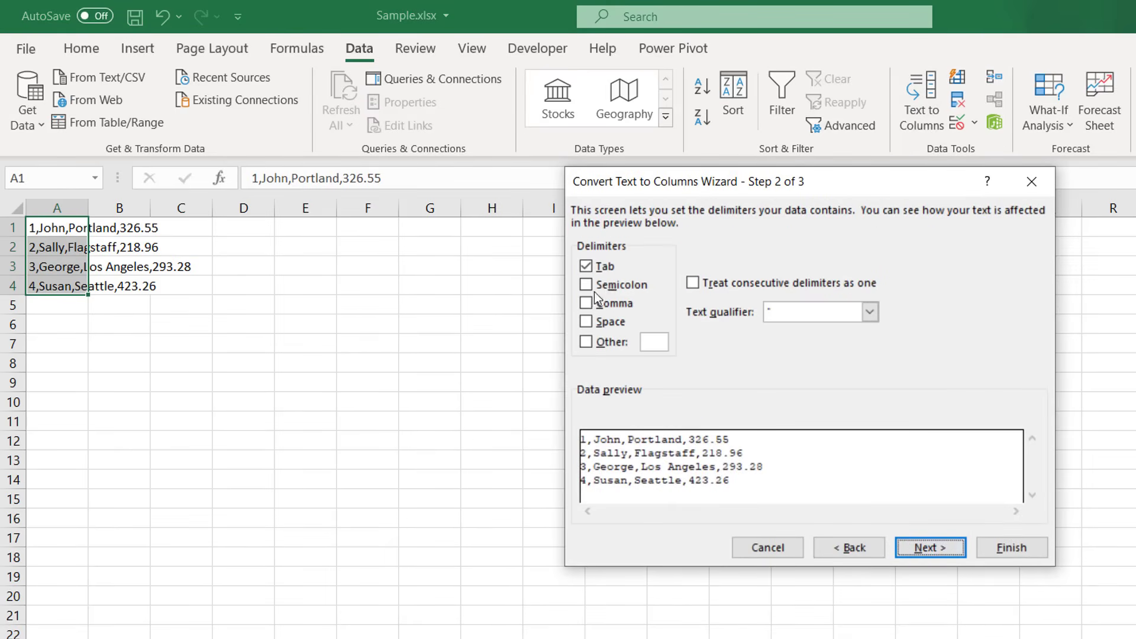
pyautogui.click(586, 266)
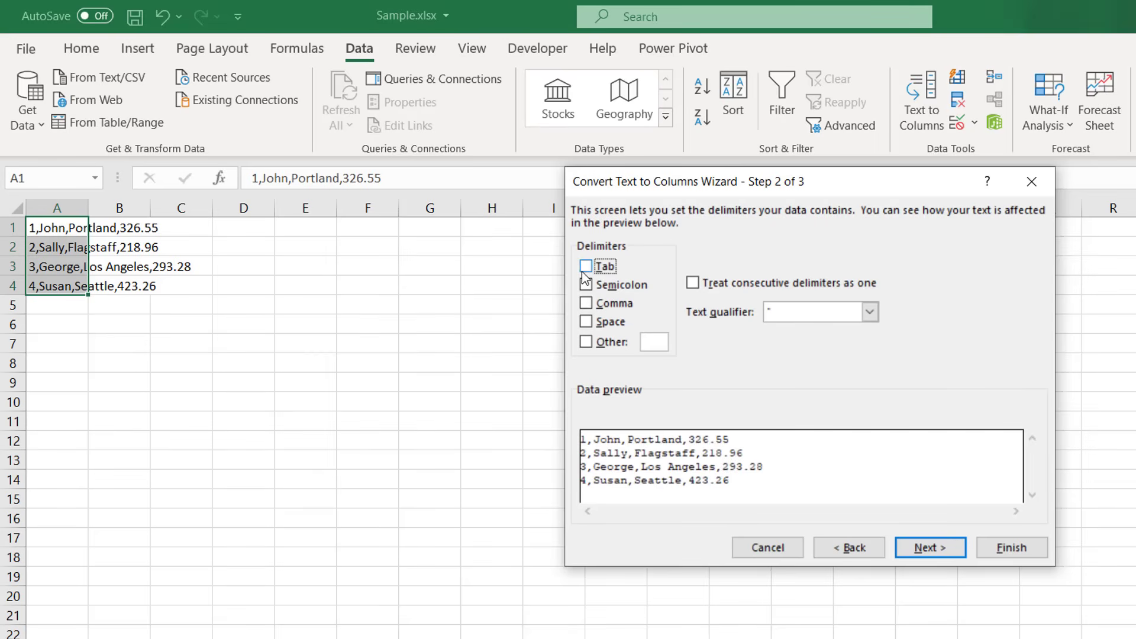
pyautogui.click(587, 304)
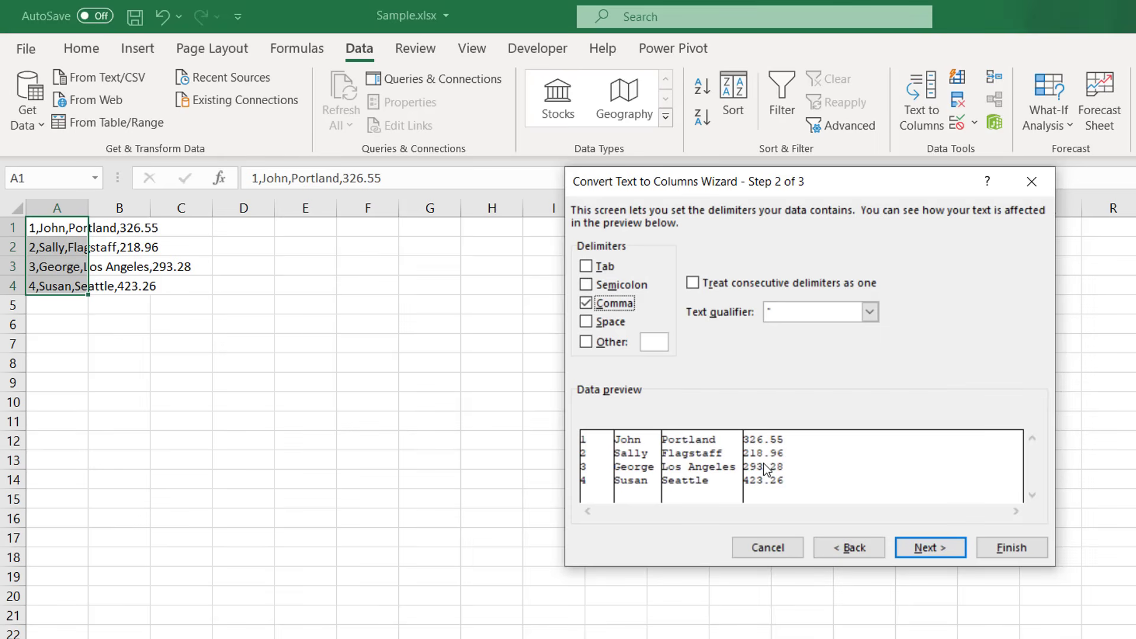
pyautogui.click(1009, 550)
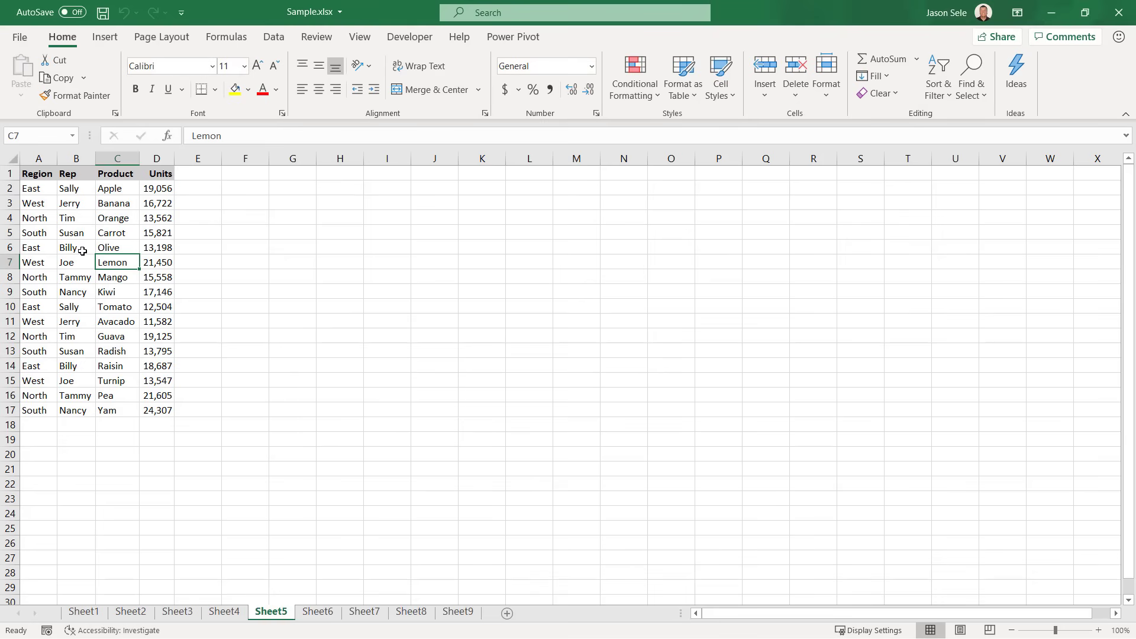
# Compare the recommended PivotTables for the sales data on Sheet5 and insert "Count of Product by Rep (+)".
pyautogui.click(104, 36)
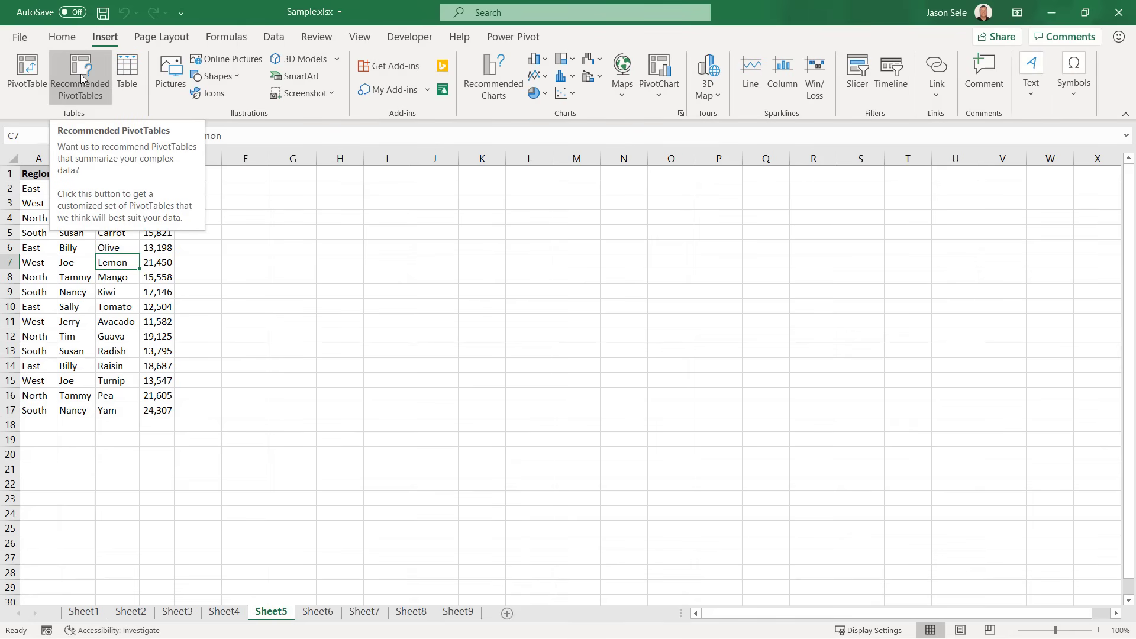
pyautogui.click(81, 78)
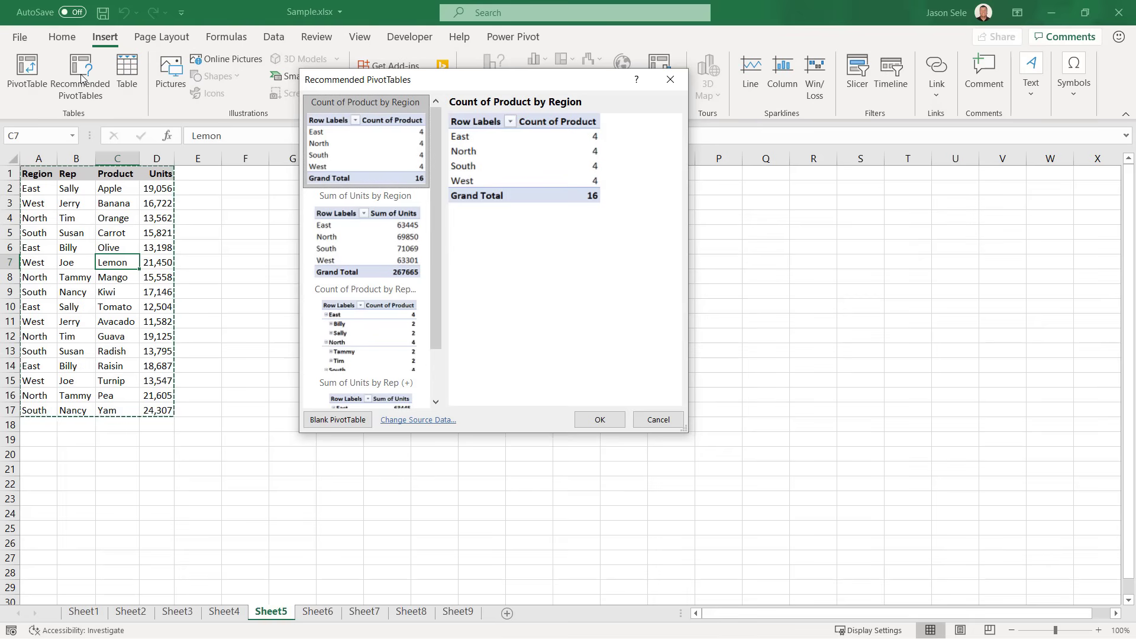
pyautogui.click(372, 243)
pyautogui.click(365, 331)
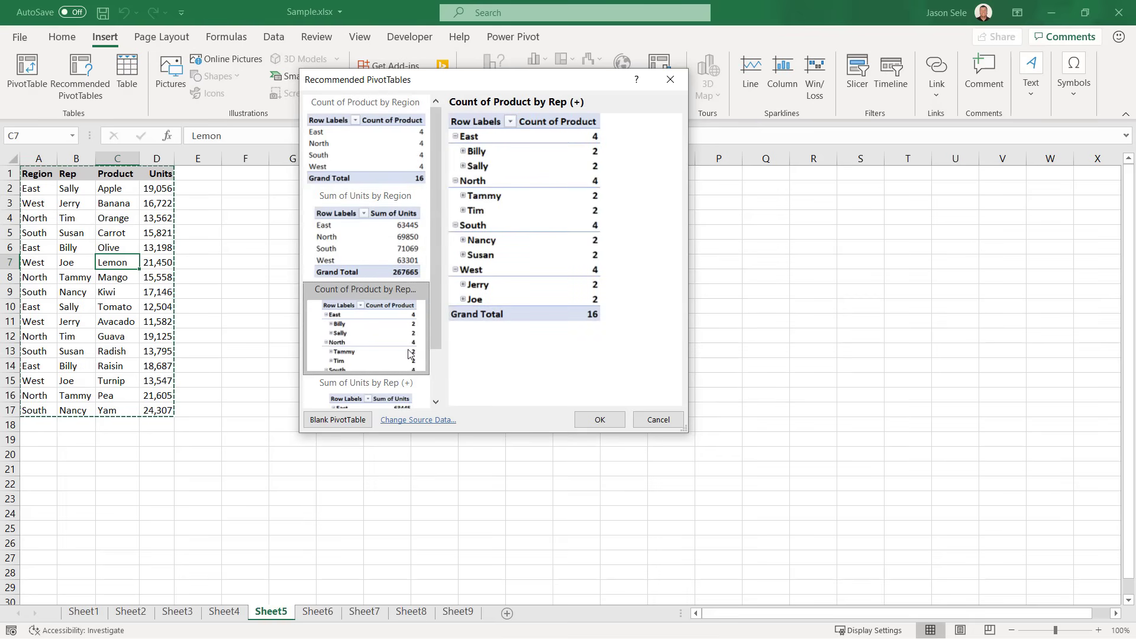
pyautogui.click(599, 420)
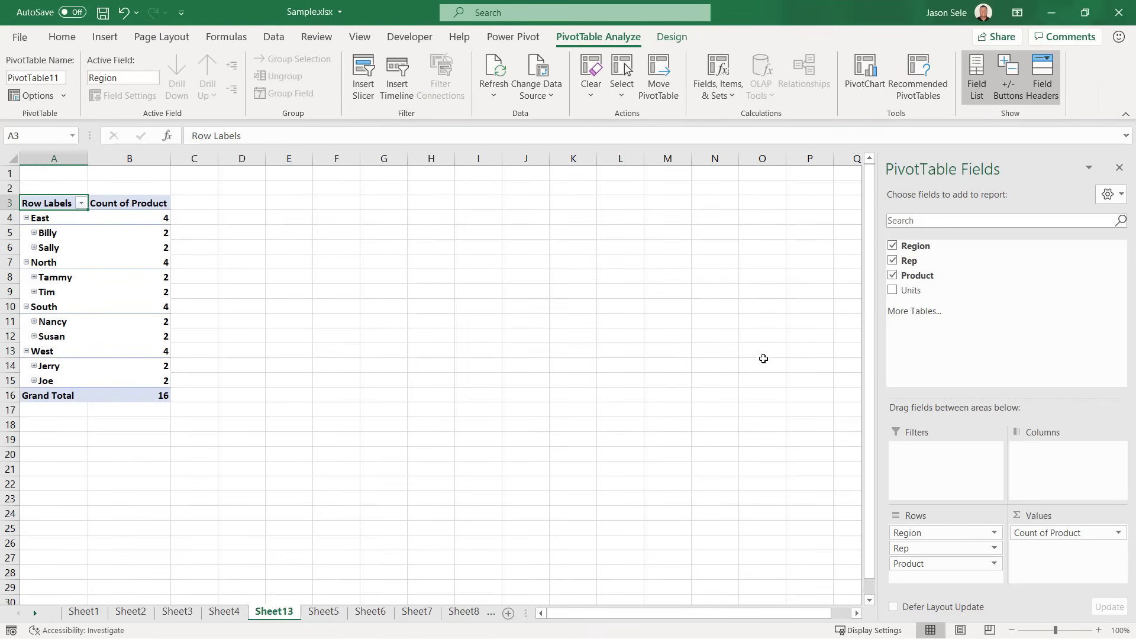
# Remove the Rep and Product fields from the PivotTable and add the Units field.
pyautogui.click(893, 261)
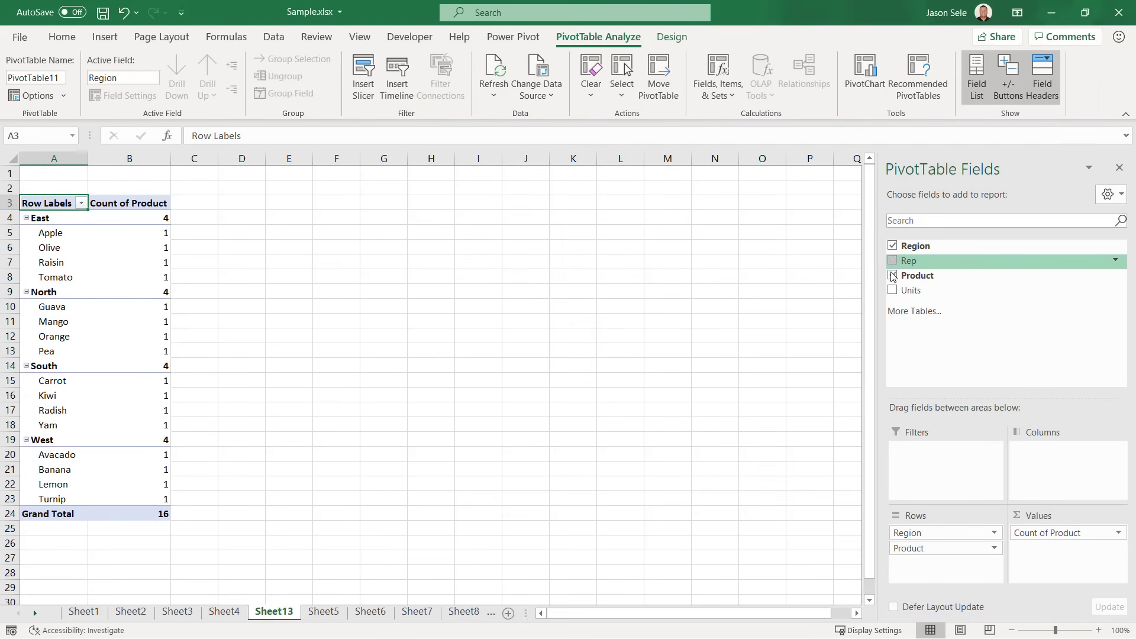
pyautogui.click(893, 276)
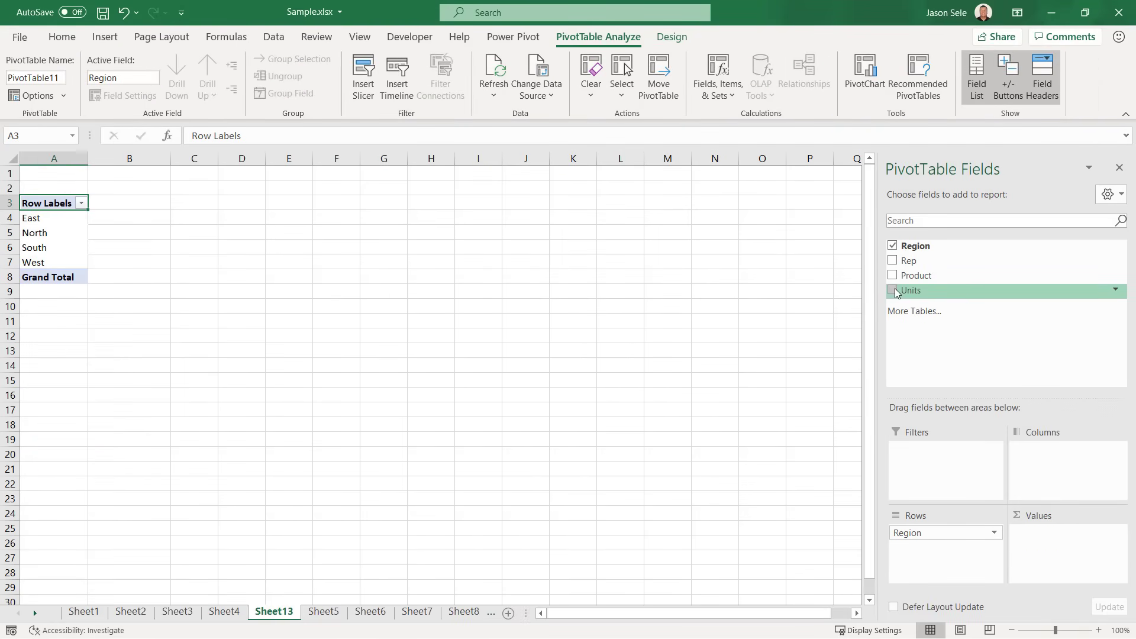
pyautogui.click(893, 290)
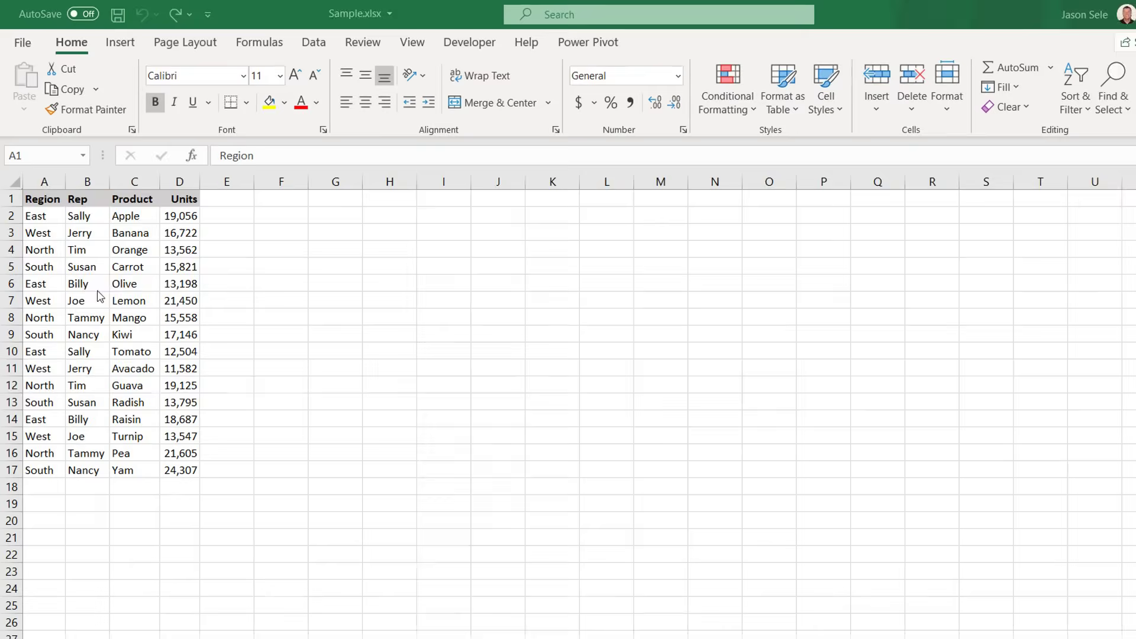
# Convert the sales range A1:D17 into a table with headers.
pyautogui.moveTo(31, 173); pyautogui.dragTo(142, 223)
pyautogui.moveTo(170, 268); pyautogui.dragTo(190, 494)
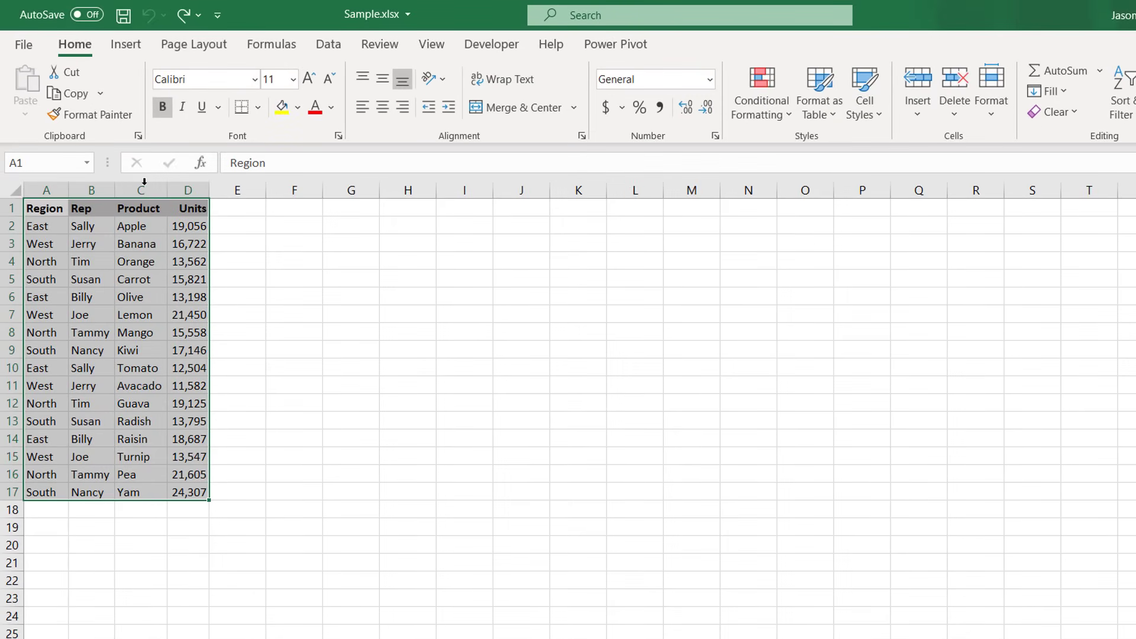
pyautogui.click(121, 47)
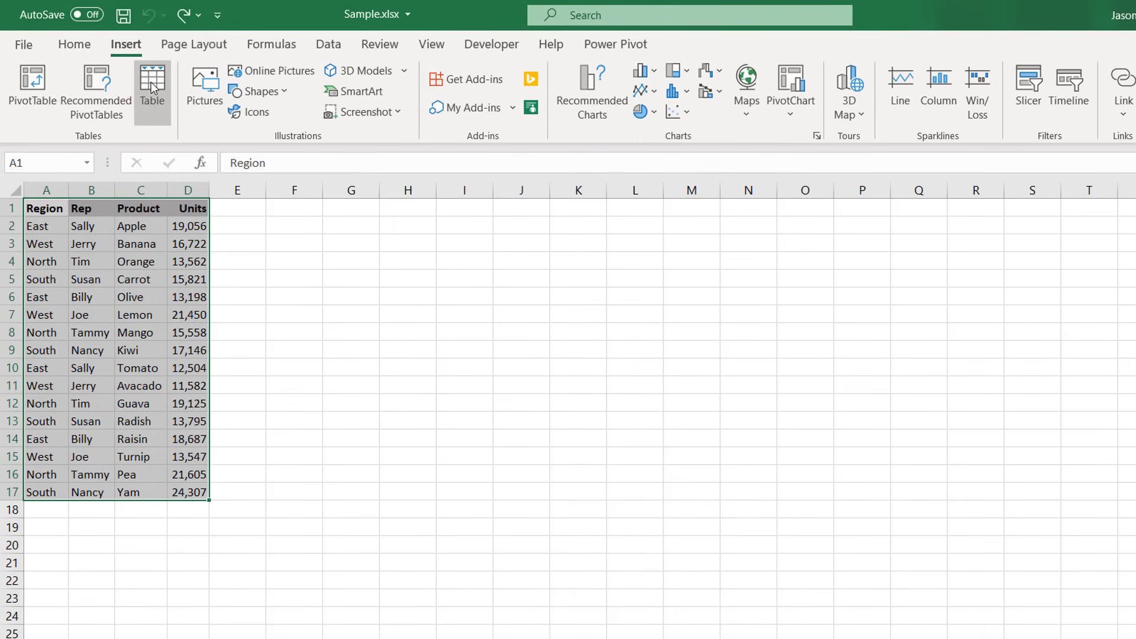
pyautogui.click(152, 85)
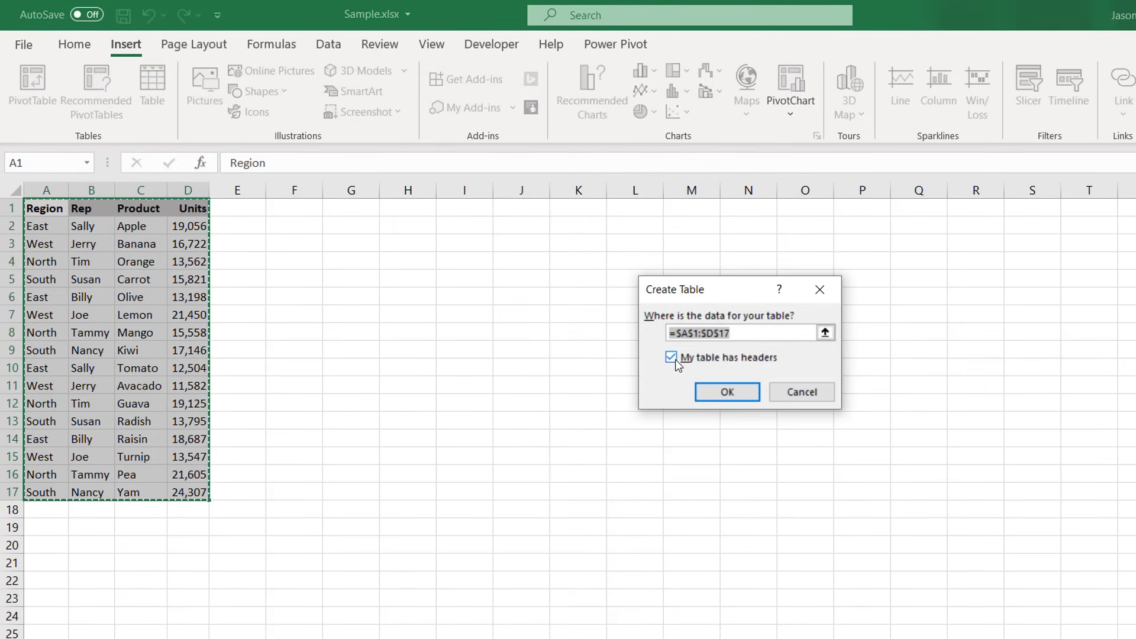
pyautogui.click(734, 387)
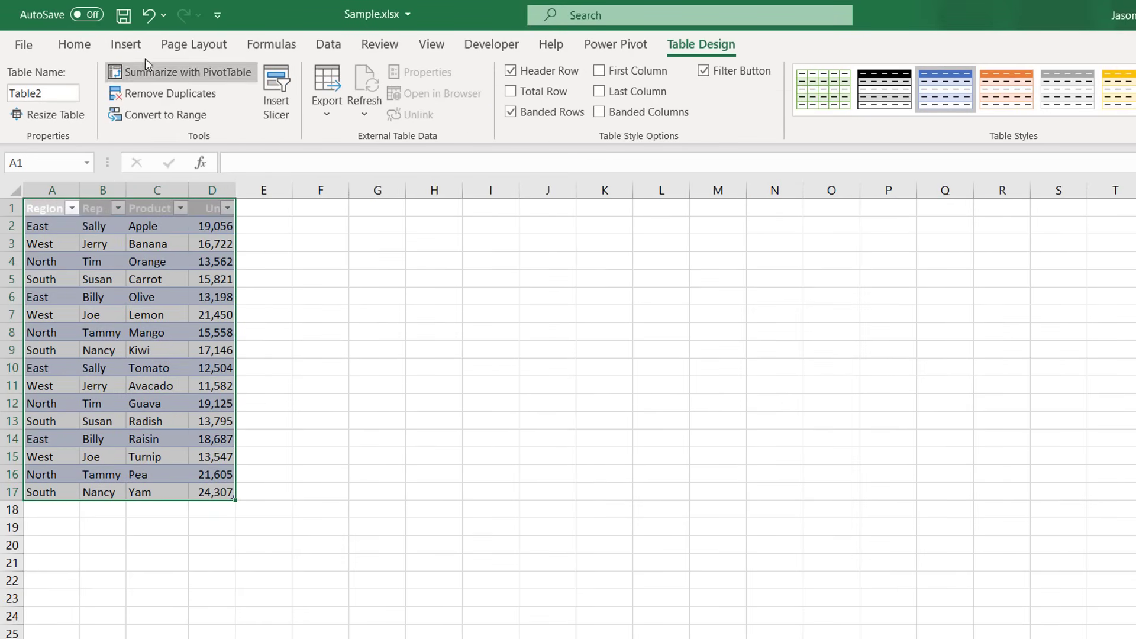
# Insert slicers for the table's Region, Rep and Product fields.
pyautogui.click(135, 47)
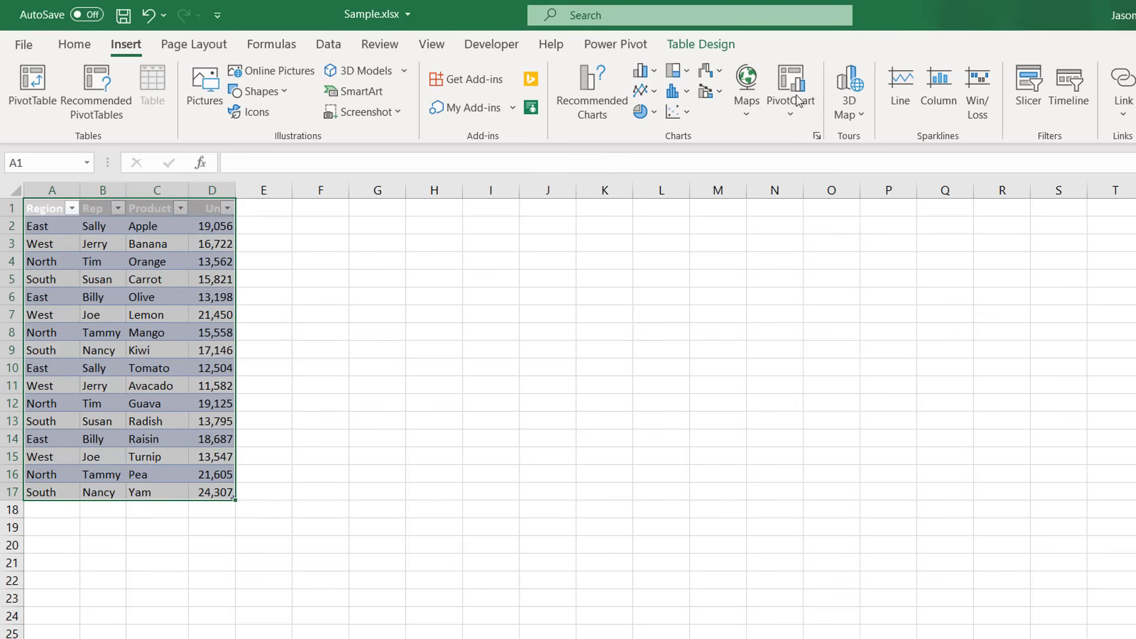
pyautogui.click(1028, 89)
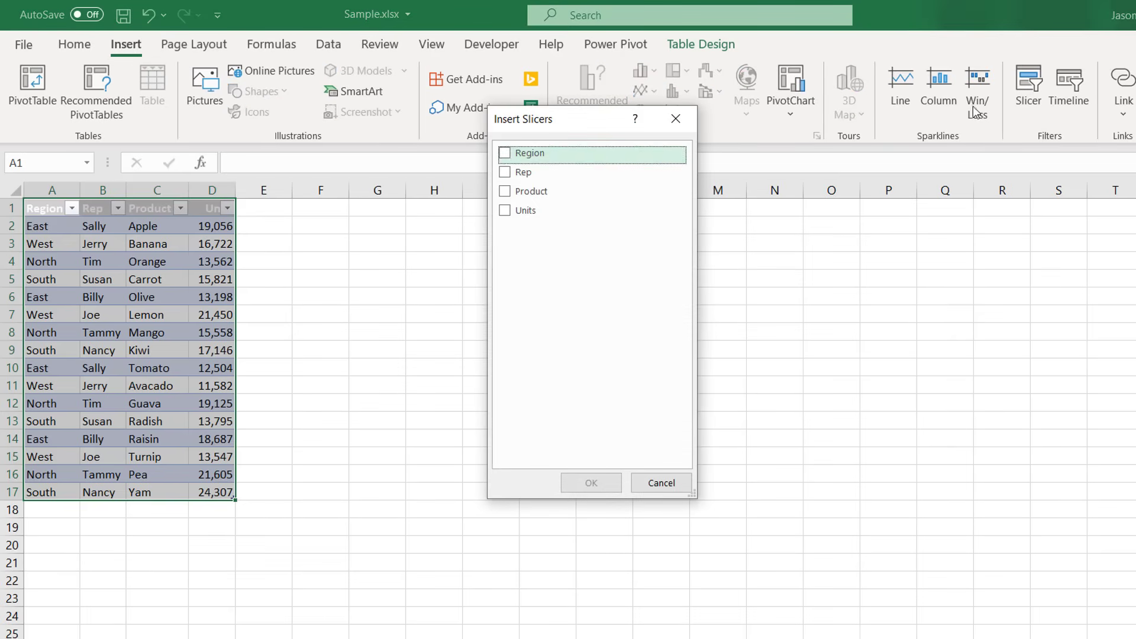
pyautogui.click(506, 154)
pyautogui.click(506, 171)
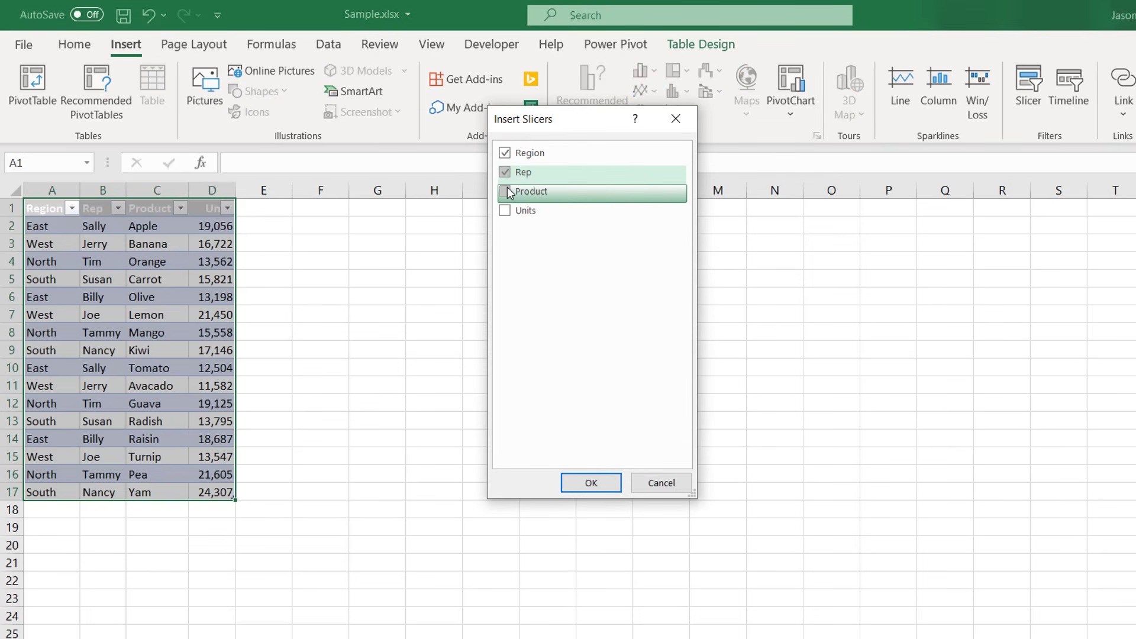
pyautogui.click(506, 191)
pyautogui.click(591, 482)
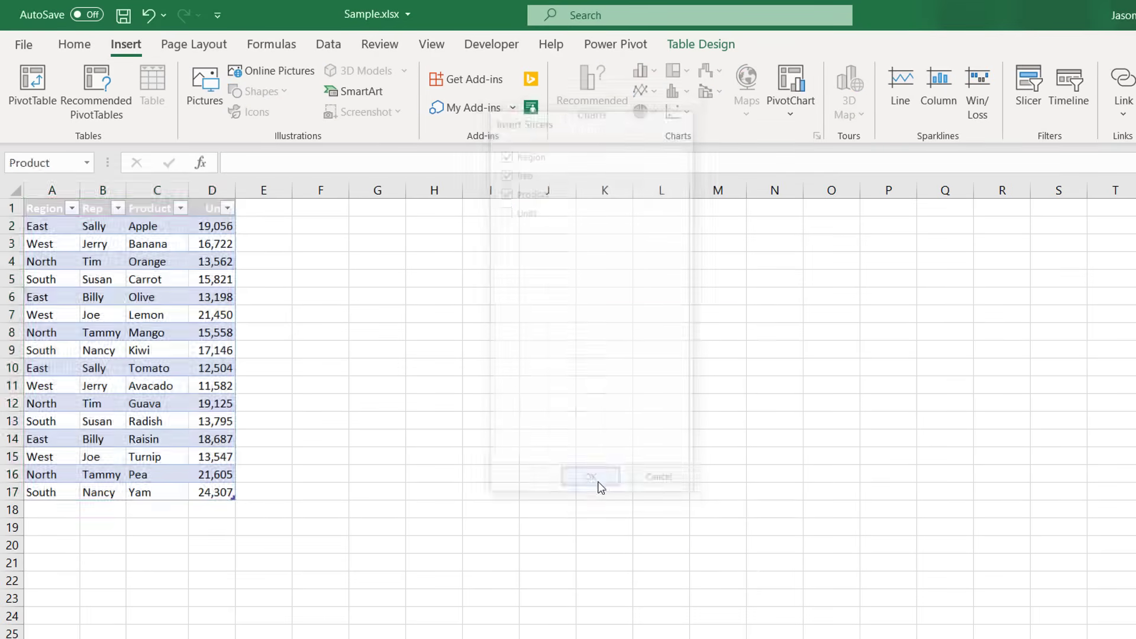
# Arrange the Region, Rep and Product slicers side by side next to the table.
pyautogui.moveTo(649, 328); pyautogui.dragTo(346, 252)
pyautogui.moveTo(686, 360); pyautogui.dragTo(521, 251)
pyautogui.moveTo(710, 391); pyautogui.dragTo(706, 249)
# Filter the table to the East region and its second listed rep, and add North and South to the region selection.
pyautogui.click(346, 287)
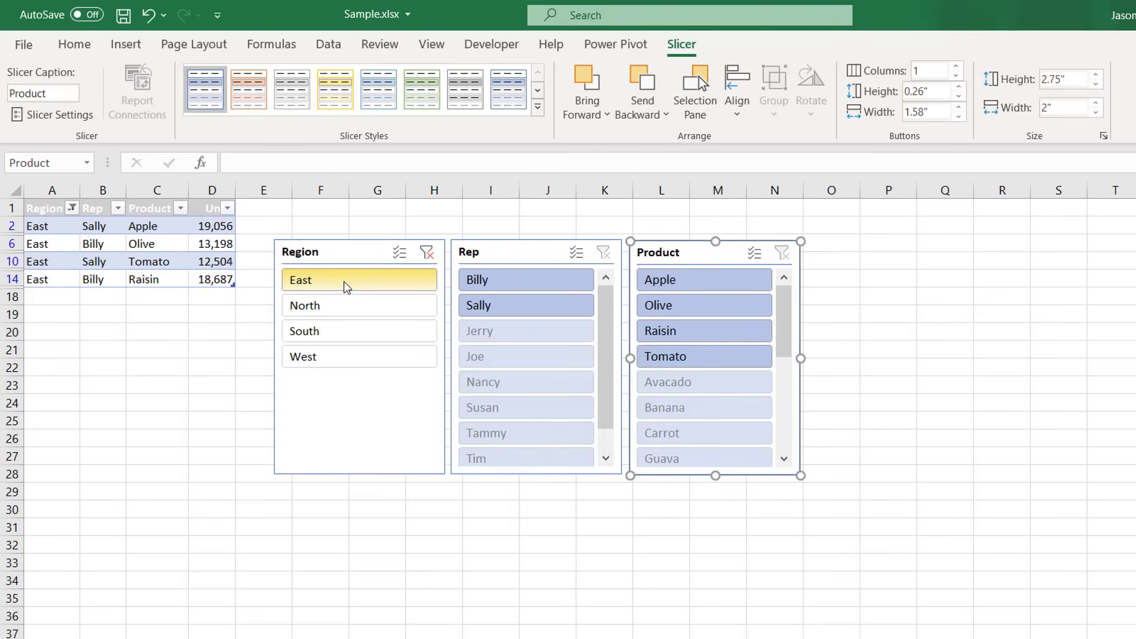
pyautogui.click(506, 309)
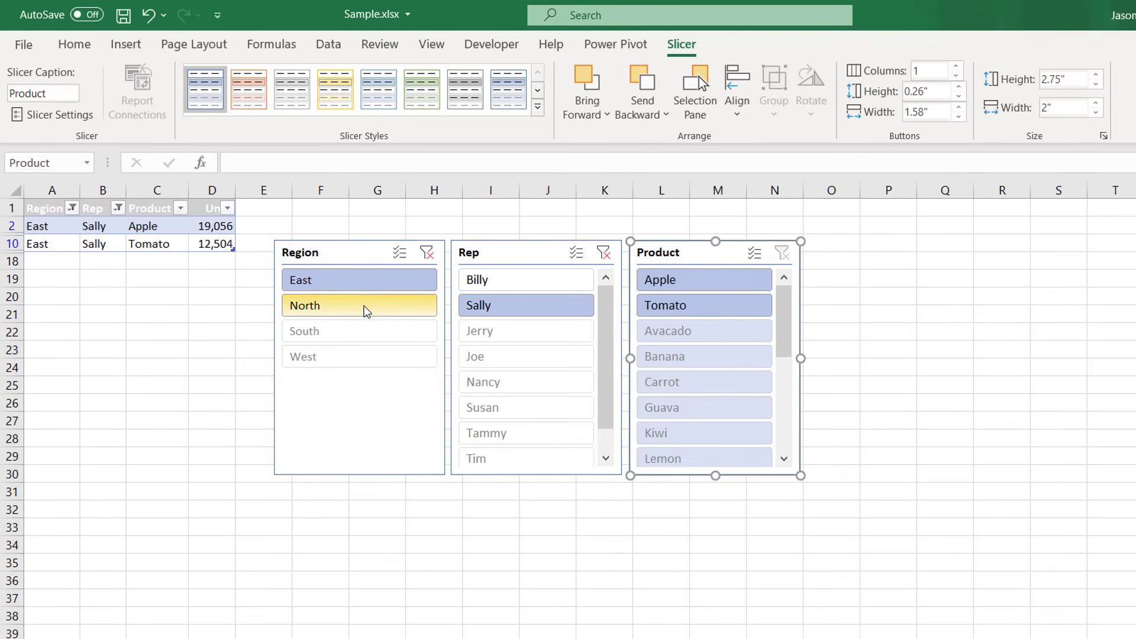
pyautogui.keyDown('ctrl'); pyautogui.click(367, 313); pyautogui.keyUp('ctrl')
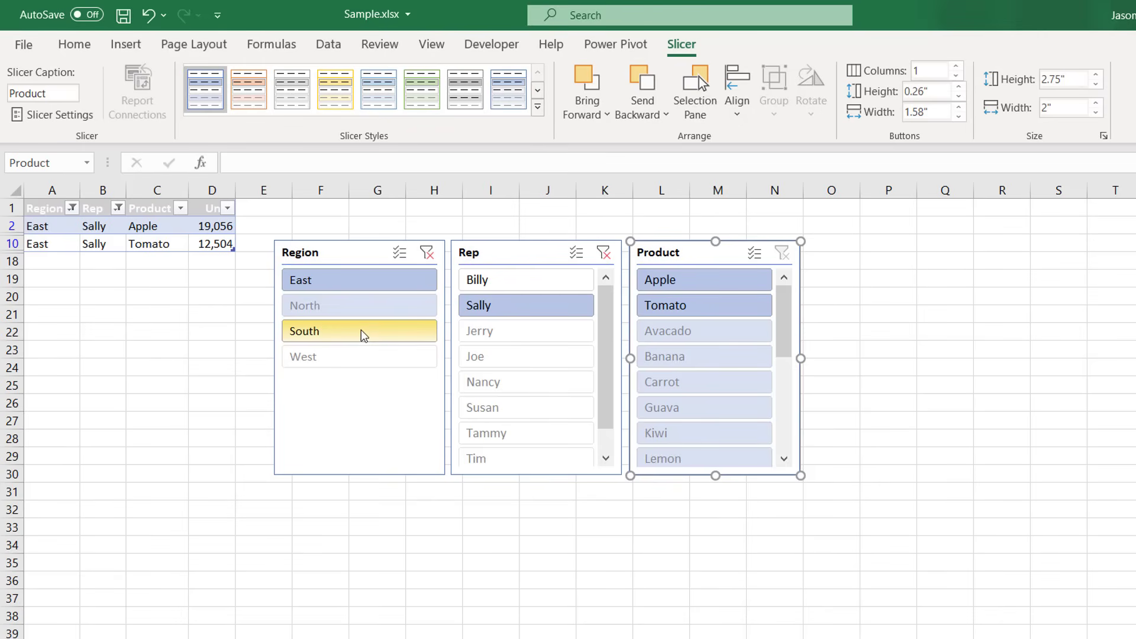
pyautogui.keyDown('ctrl'); pyautogui.click(372, 337); pyautogui.keyUp('ctrl')
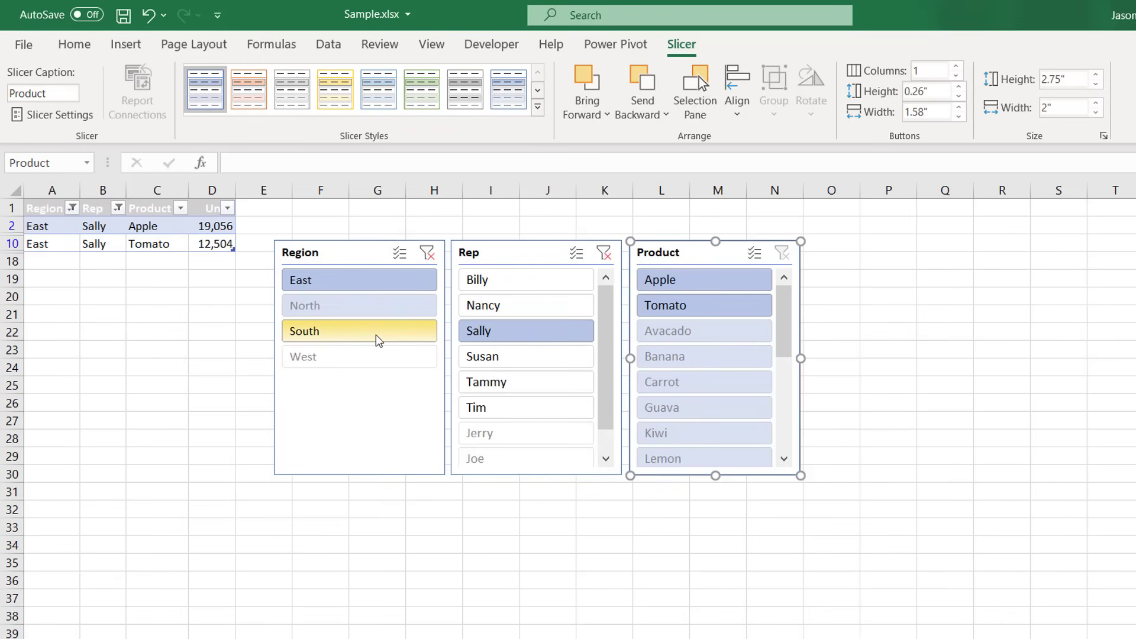
# Select the first, second and fourth reps in the Rep slicer, and toggle Olive, Raisin and Yam in the Product slicer.
pyautogui.click(508, 284)
pyautogui.keyDown('ctrl'); pyautogui.click(512, 311); pyautogui.keyUp('ctrl')
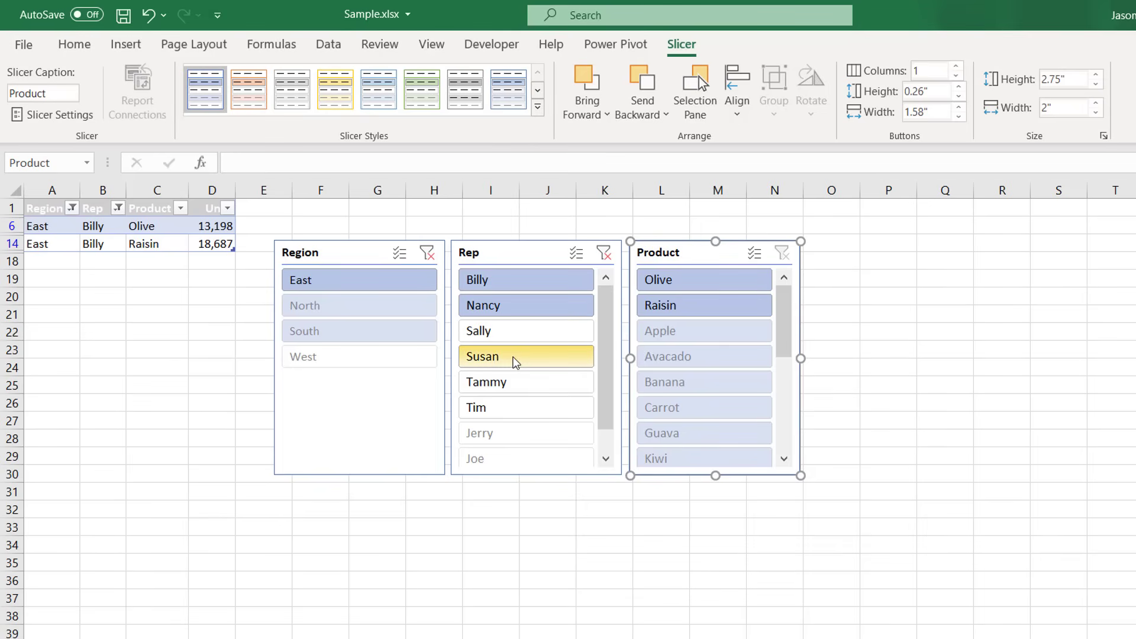
pyautogui.keyDown('ctrl'); pyautogui.click(514, 361); pyautogui.keyUp('ctrl')
pyautogui.keyDown('ctrl'); pyautogui.click(659, 331); pyautogui.keyUp('ctrl')
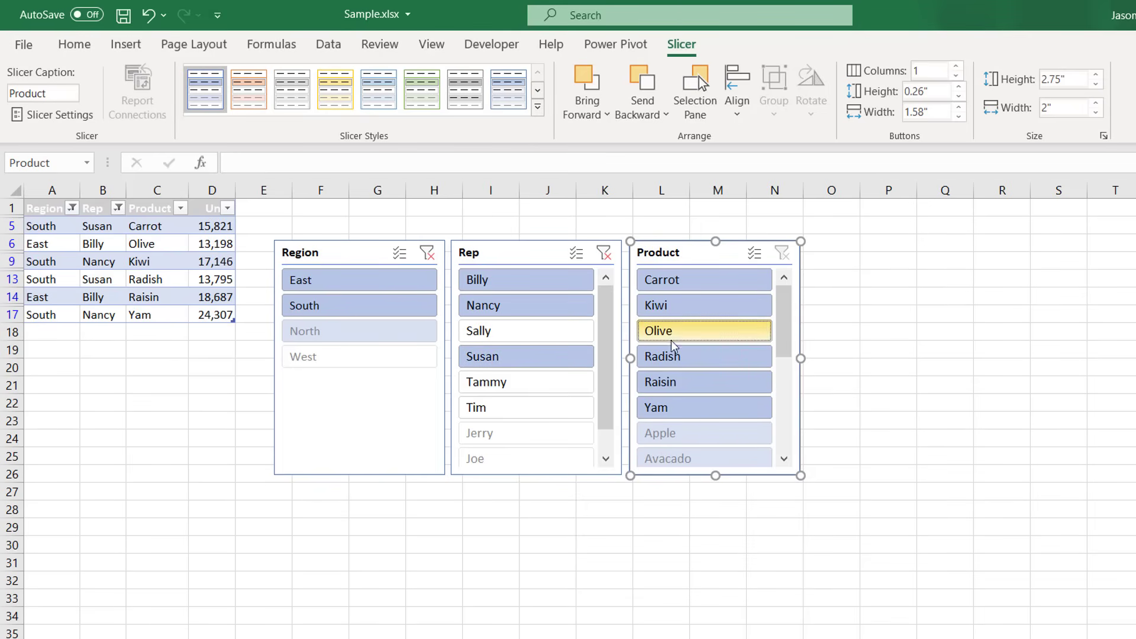
pyautogui.keyDown('ctrl'); pyautogui.click(674, 384); pyautogui.keyUp('ctrl')
pyautogui.keyDown('ctrl'); pyautogui.click(674, 407); pyautogui.keyUp('ctrl')
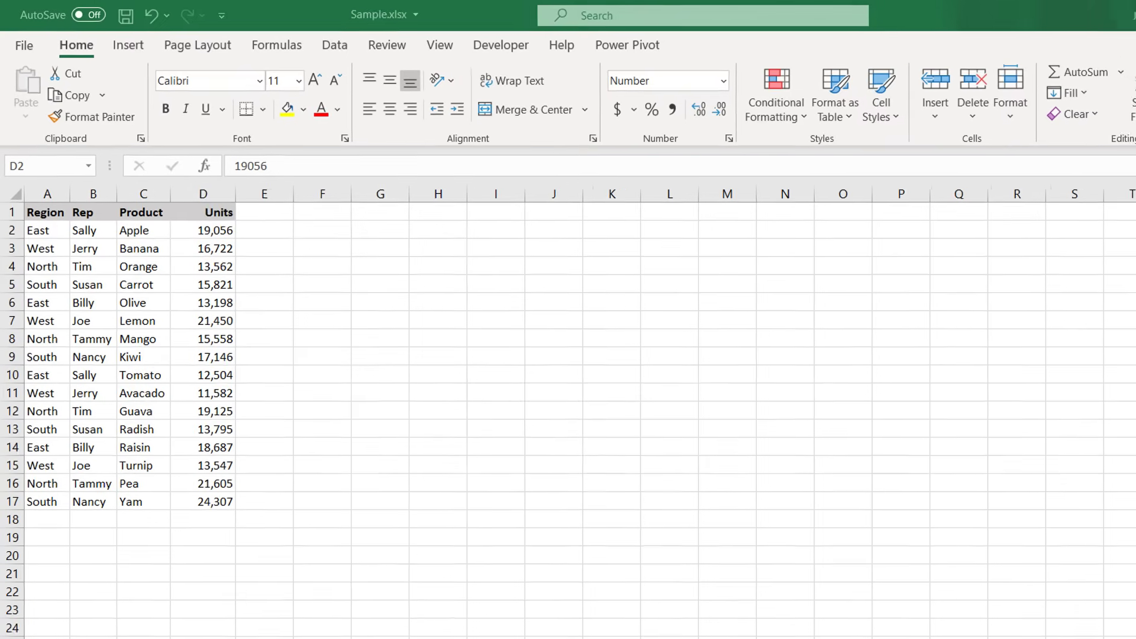
# Highlight Units values in D2:D17 greater than 15000 with Light Red Fill with Dark Red Text conditional formatting.
pyautogui.click(169, 183)
pyautogui.moveTo(213, 236); pyautogui.dragTo(212, 514)
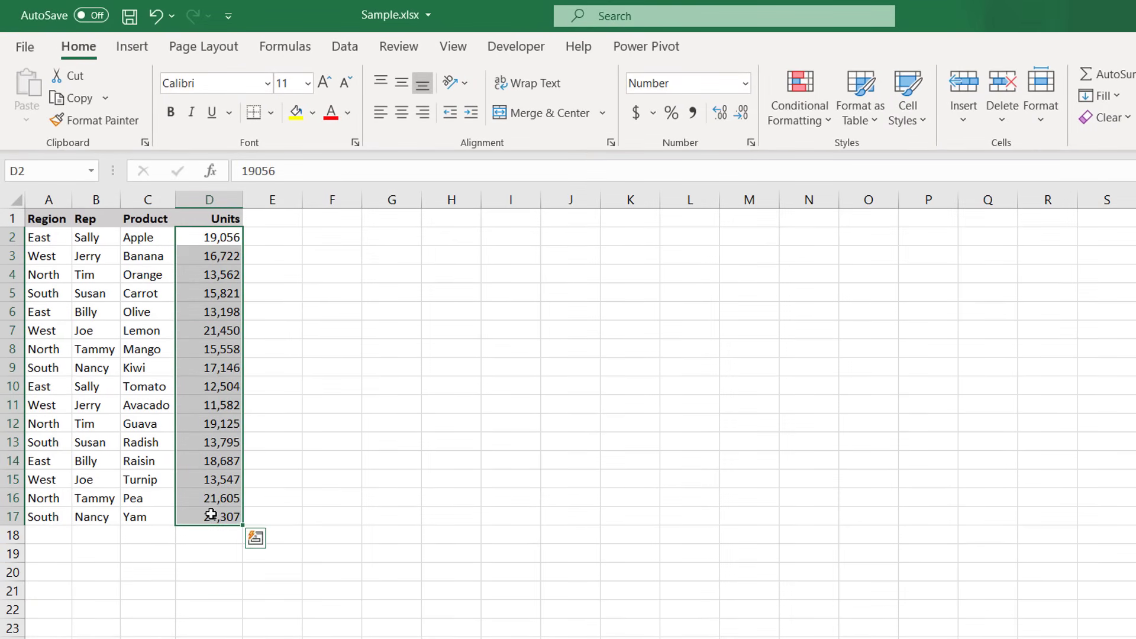
pyautogui.click(792, 122)
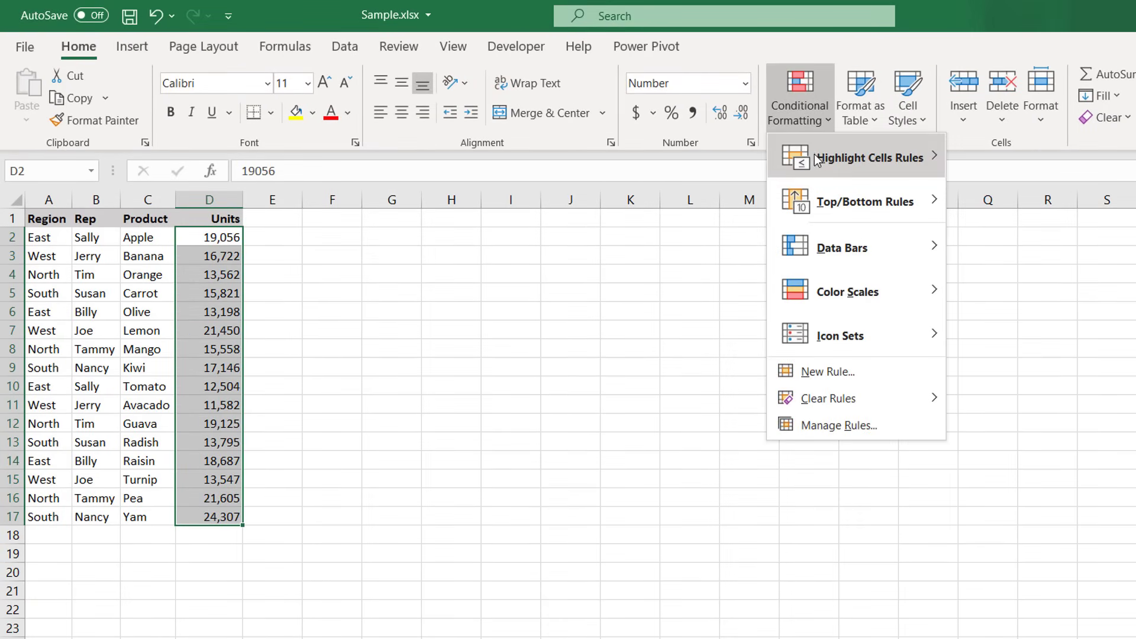
pyautogui.moveTo(817, 156)
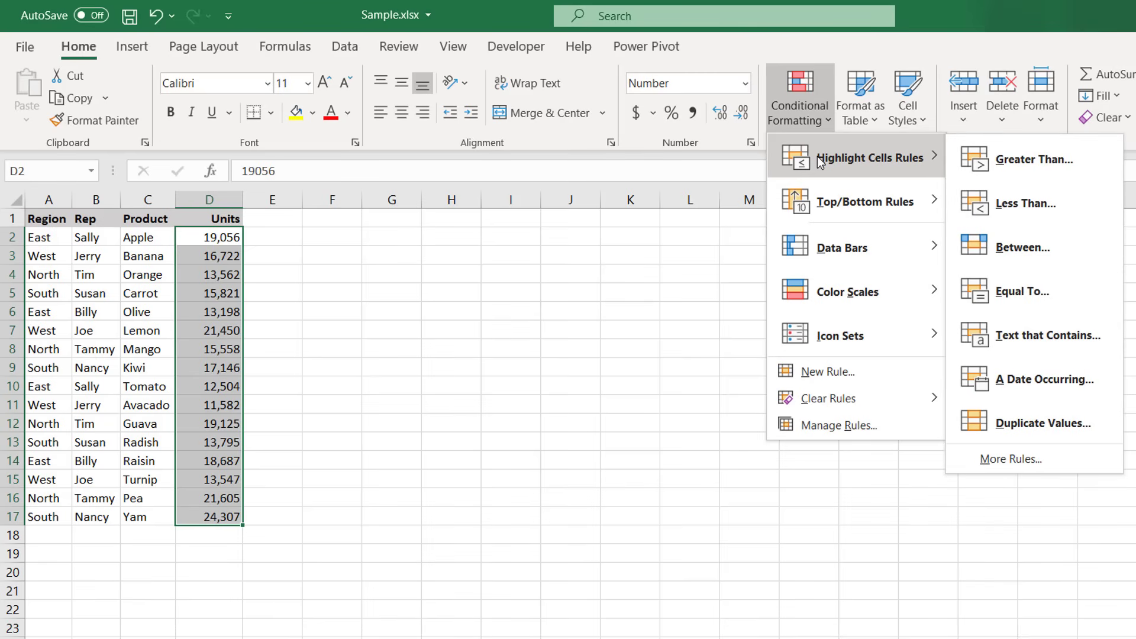
pyautogui.click(1002, 165)
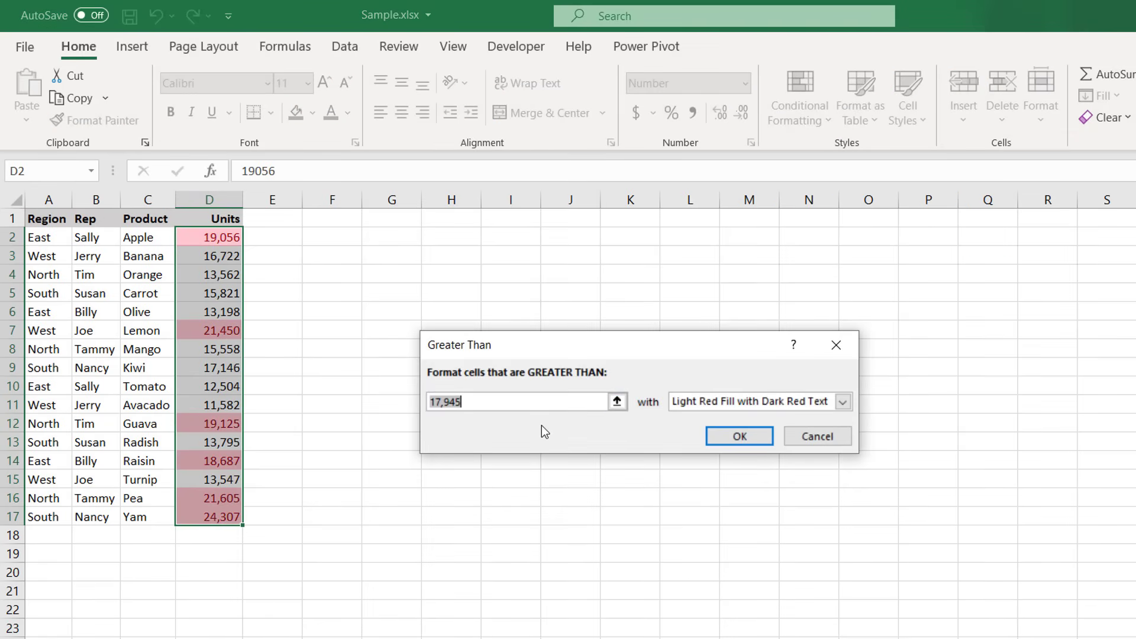
pyautogui.write('15000')
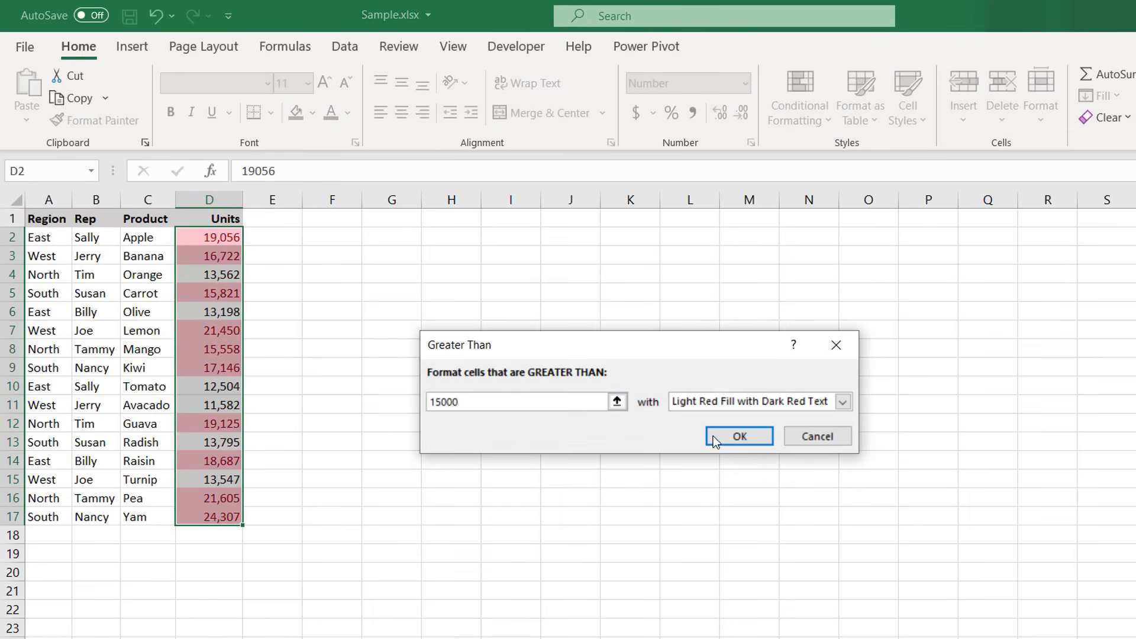
pyautogui.click(736, 436)
pyautogui.click(673, 426)
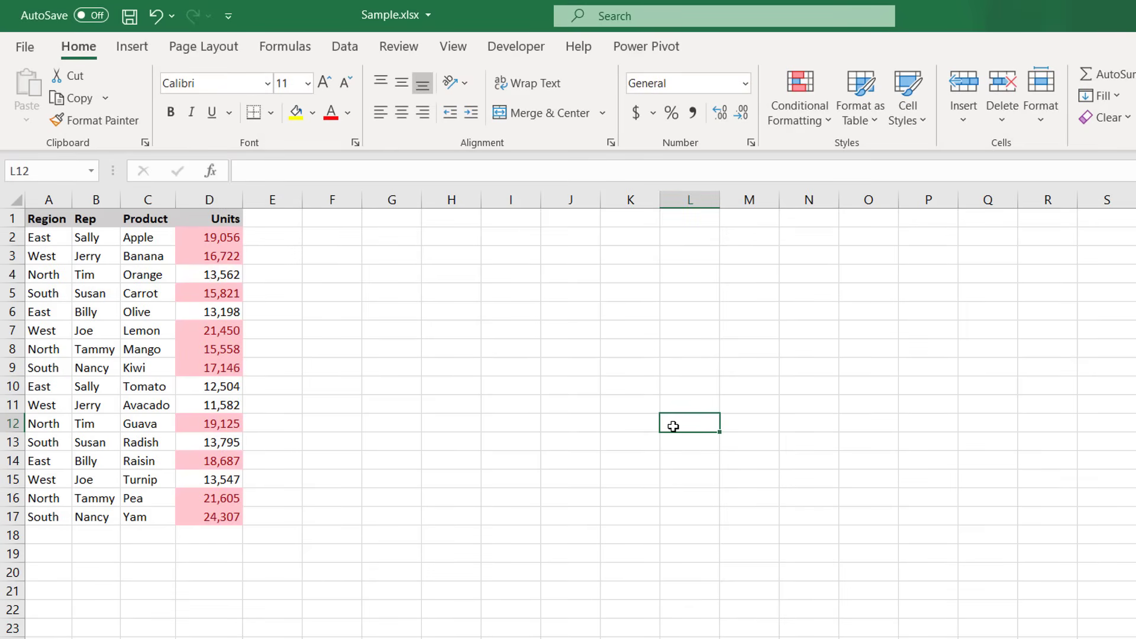
# Clear the conditional formatting rules from the Units values in D2:D17.
pyautogui.moveTo(240, 237); pyautogui.dragTo(237, 517)
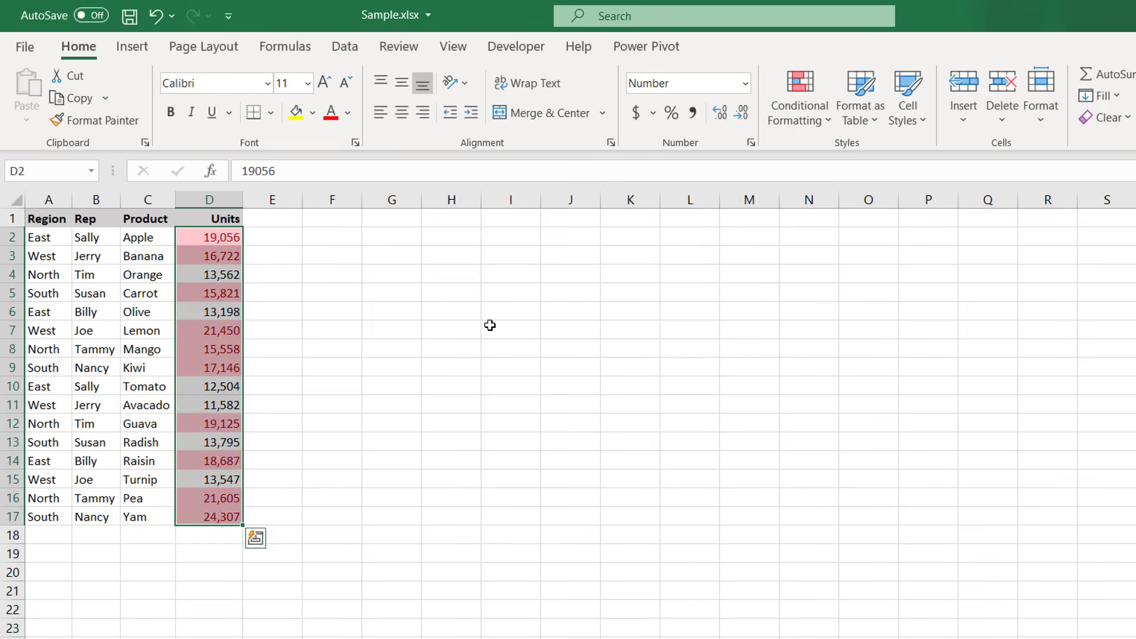
pyautogui.click(819, 120)
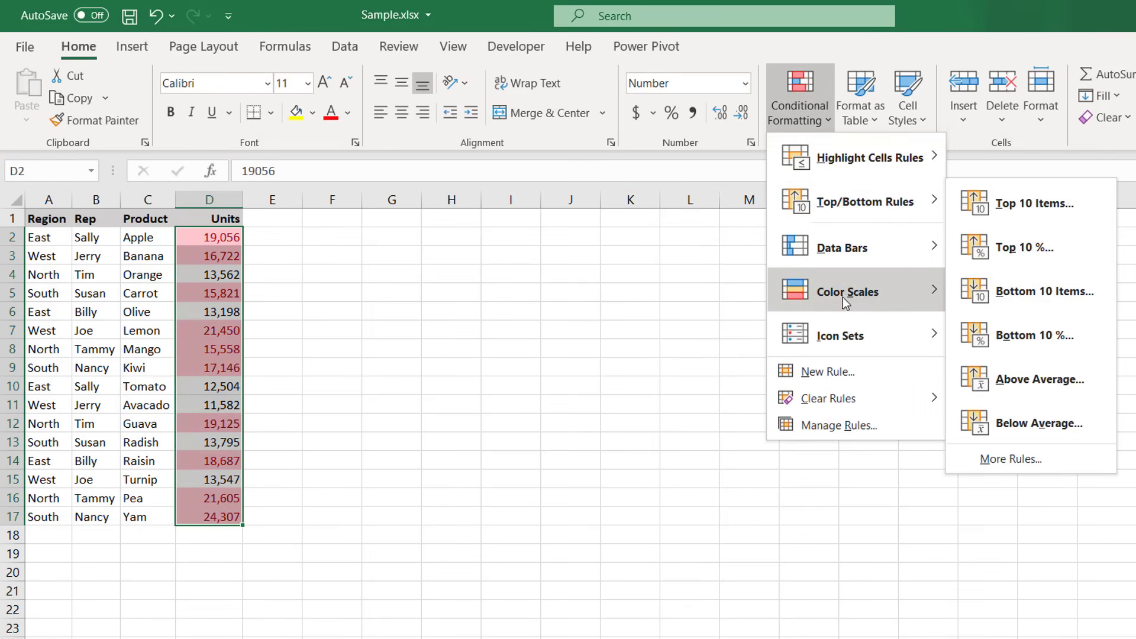
pyautogui.moveTo(846, 401)
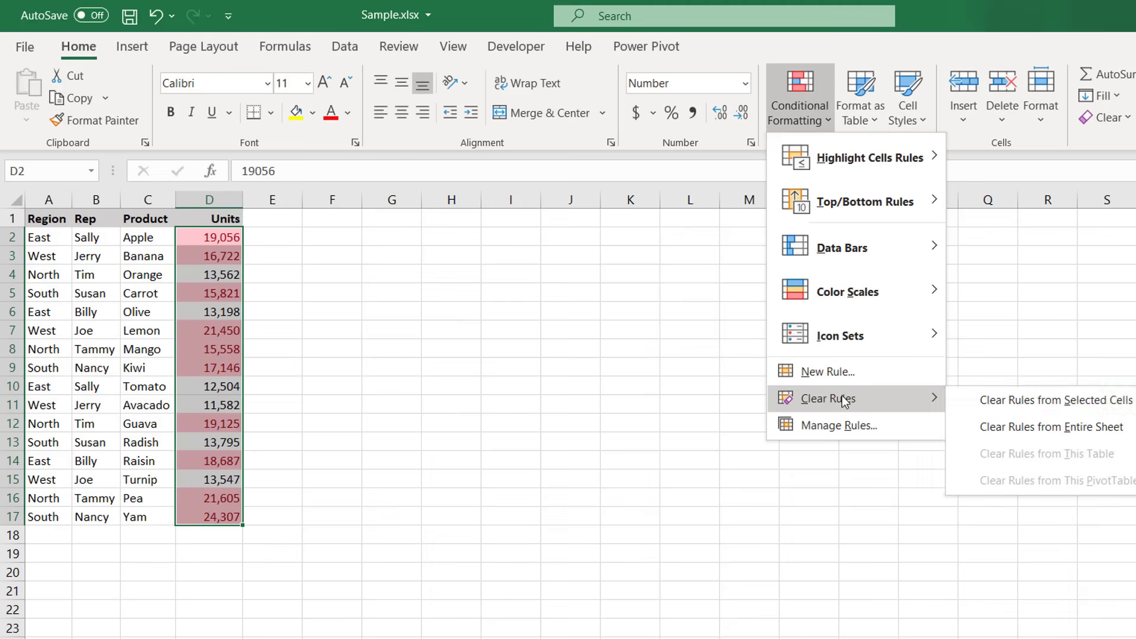
pyautogui.click(1013, 401)
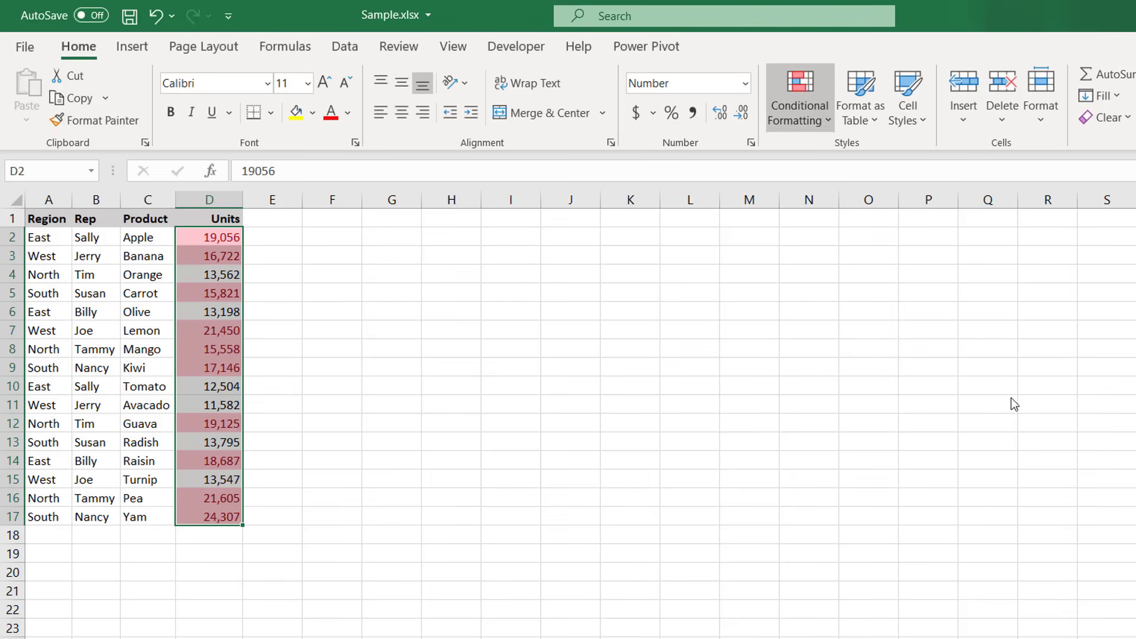
# Start a formula-based conditional formatting rule for D2:D17 with the formula =$A2="East".
pyautogui.click(799, 115)
pyautogui.moveTo(818, 155)
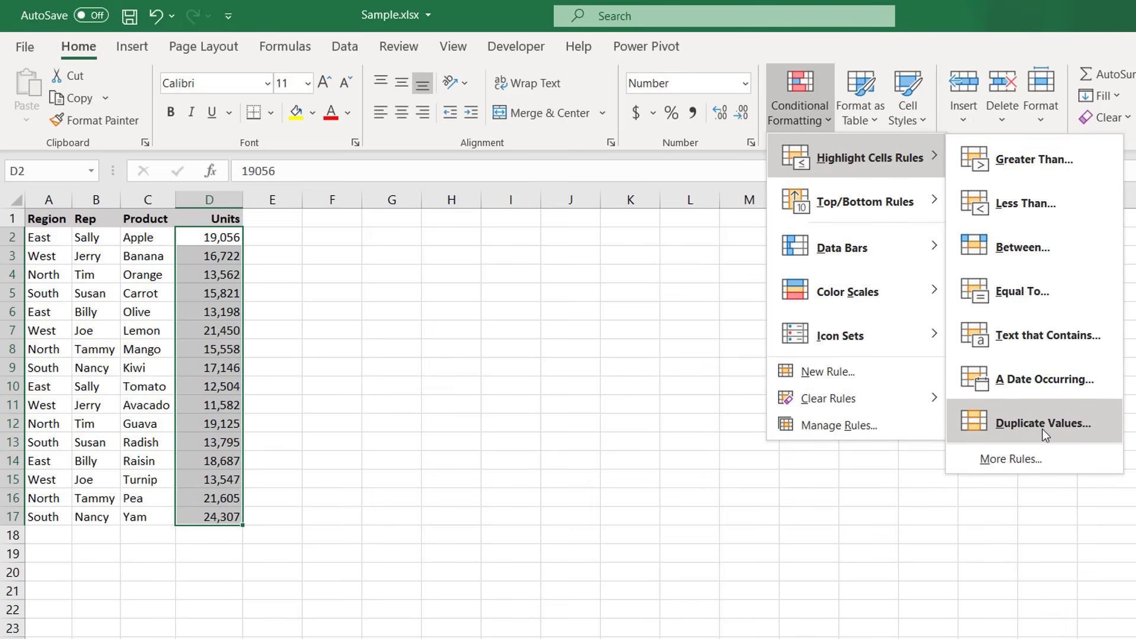
pyautogui.moveTo(914, 201)
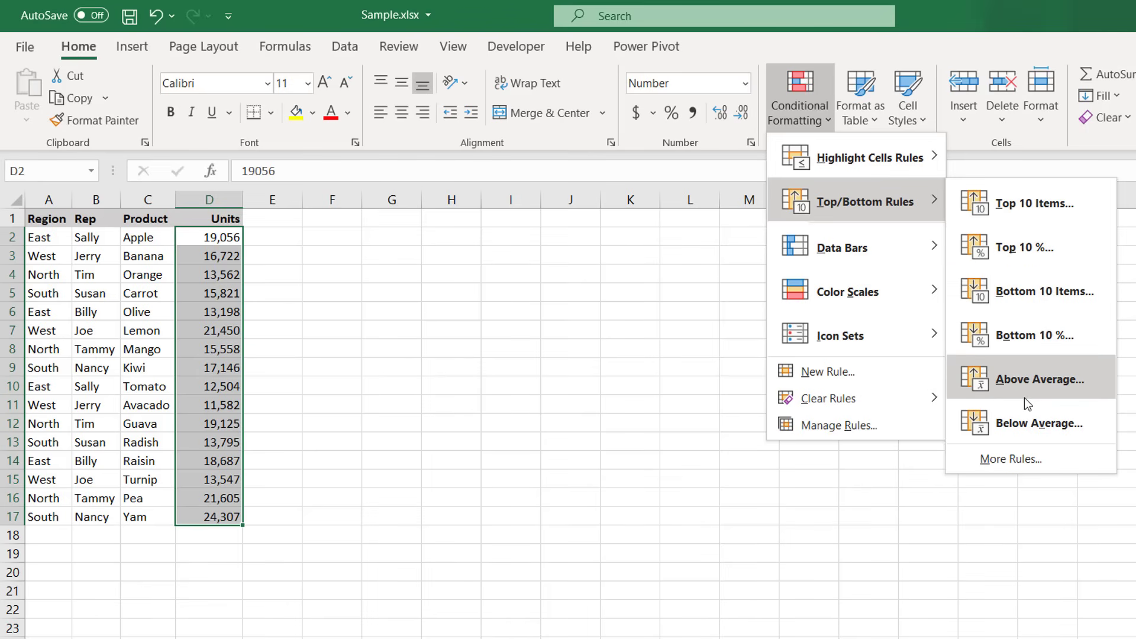
pyautogui.moveTo(874, 246)
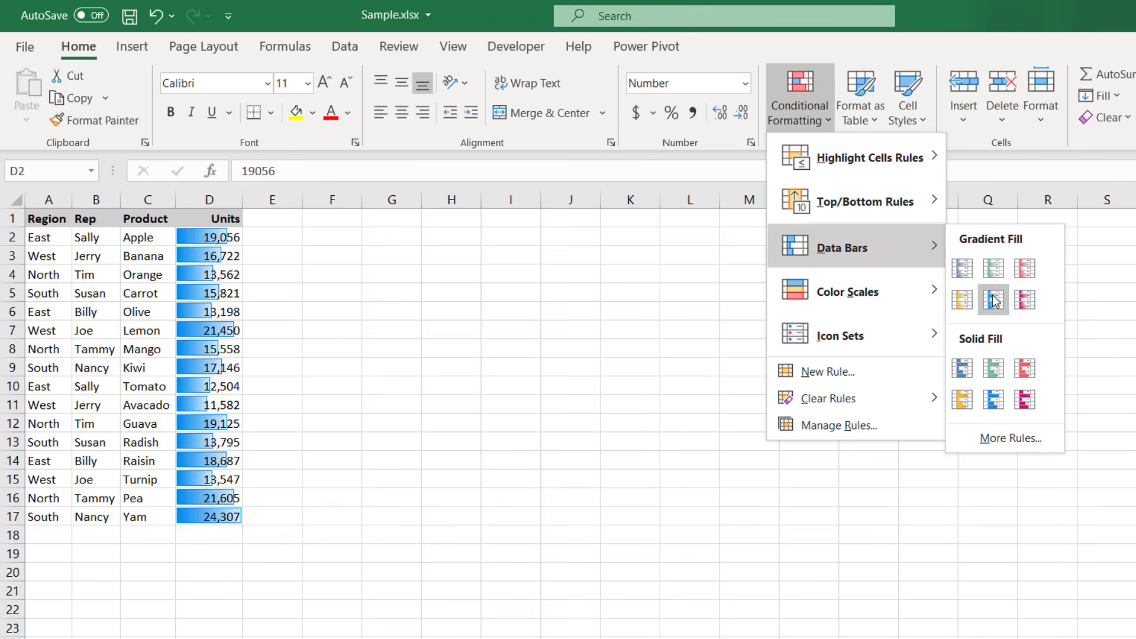
pyautogui.moveTo(875, 297)
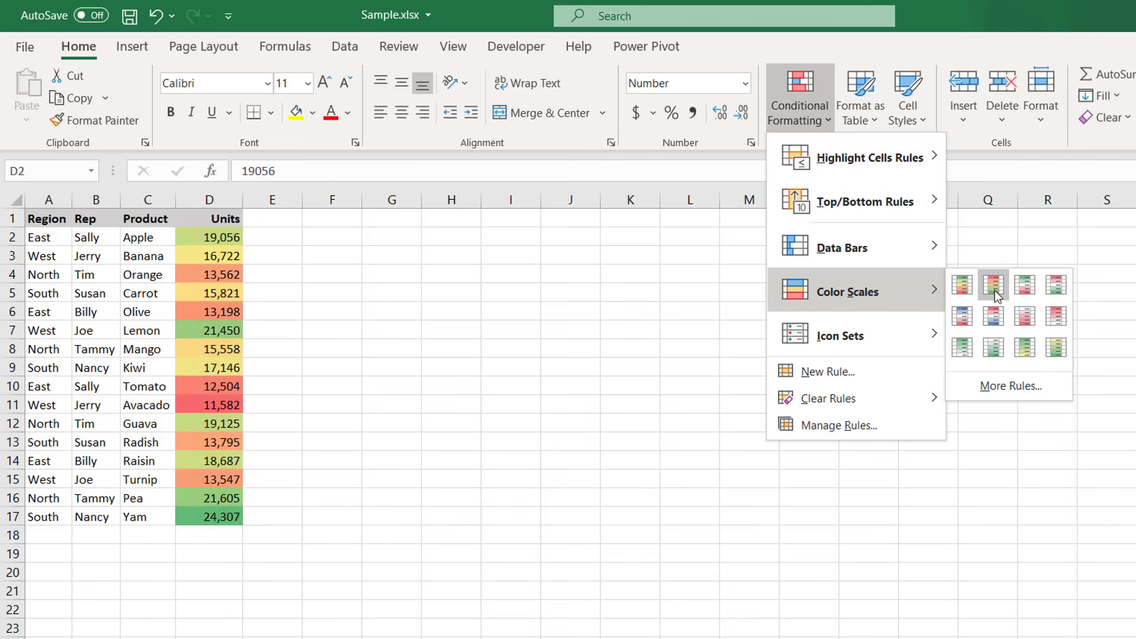
pyautogui.moveTo(860, 338)
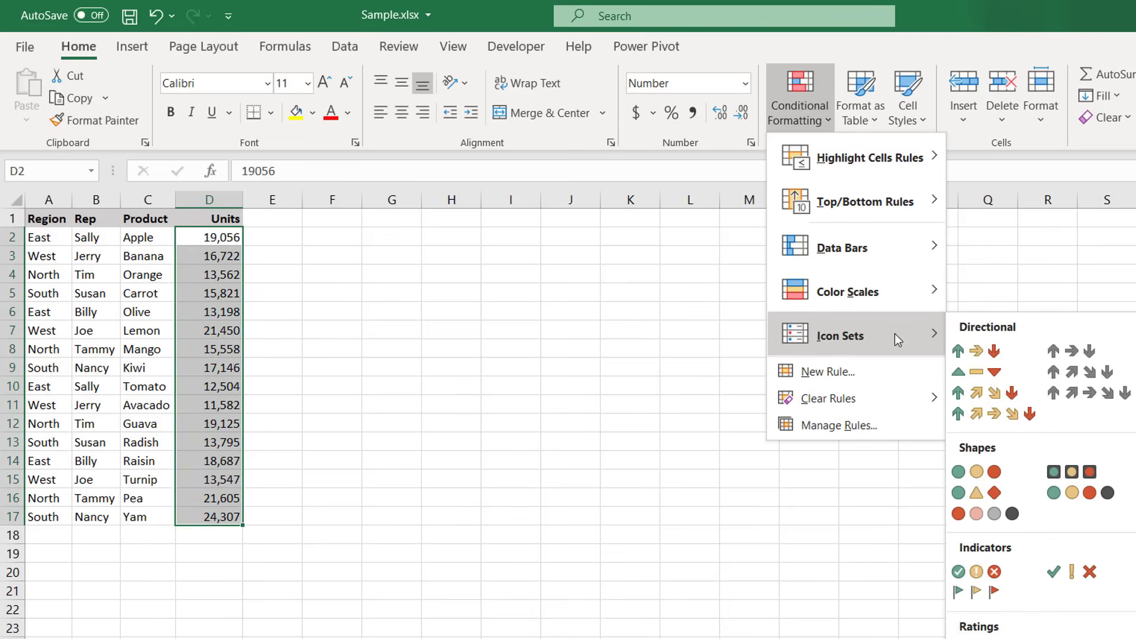
pyautogui.click(857, 367)
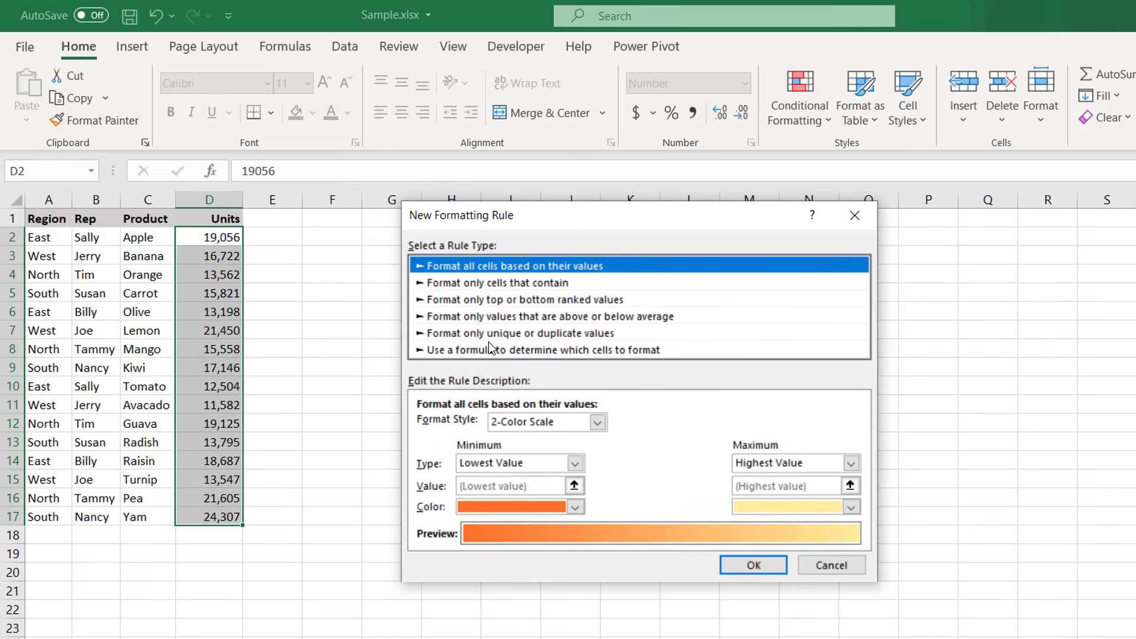
pyautogui.click(467, 350)
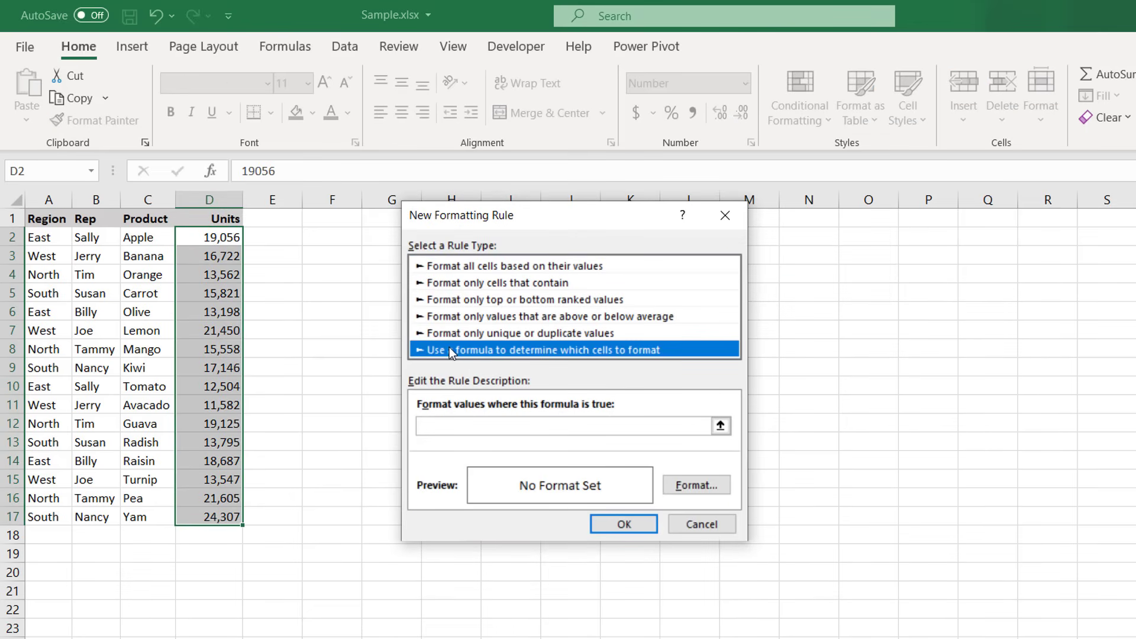
pyautogui.click(439, 424)
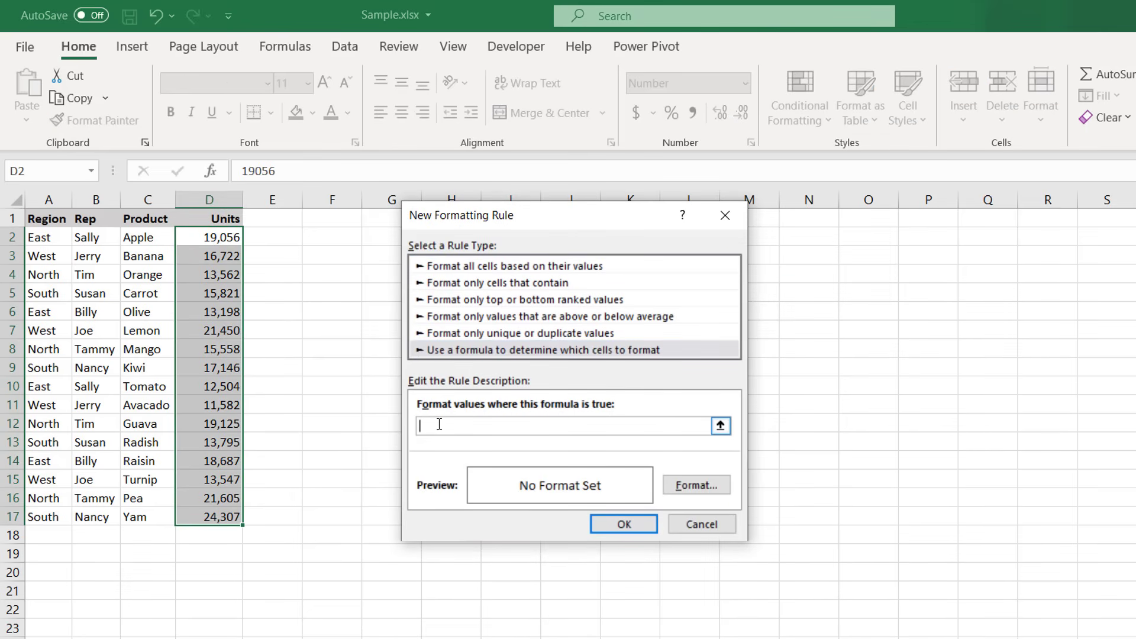
pyautogui.click(47, 239)
pyautogui.write('="East')
pyautogui.click(447, 425)
pyautogui.press('BackSpace')
# Give the formula rule a light green fill and apply it to the Units values.
pyautogui.click(694, 488)
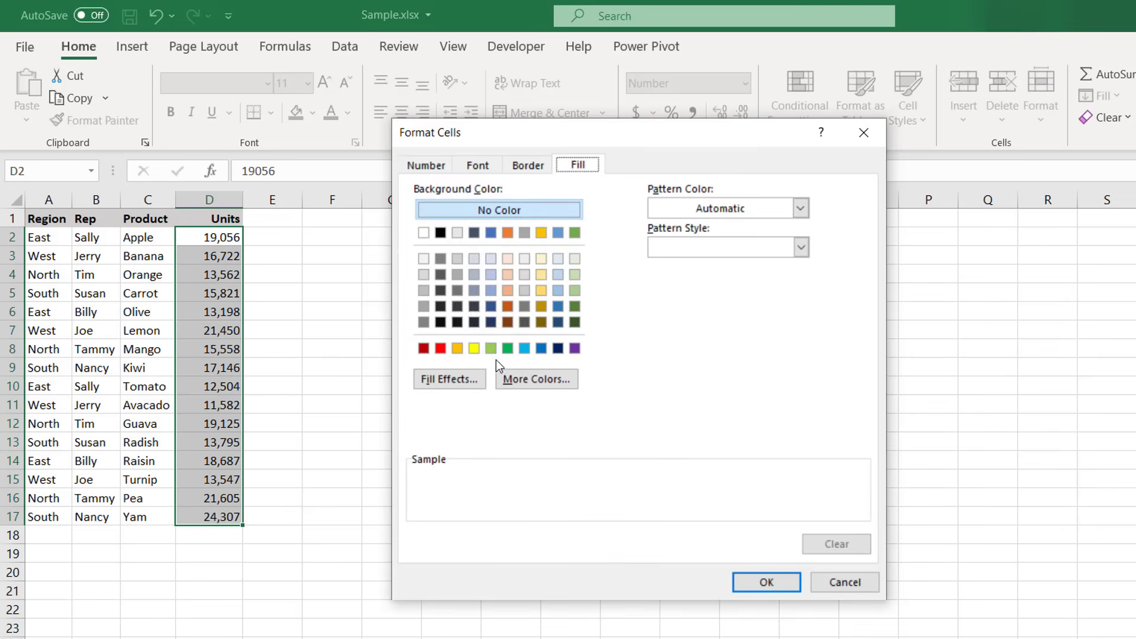
pyautogui.click(491, 351)
pyautogui.click(738, 581)
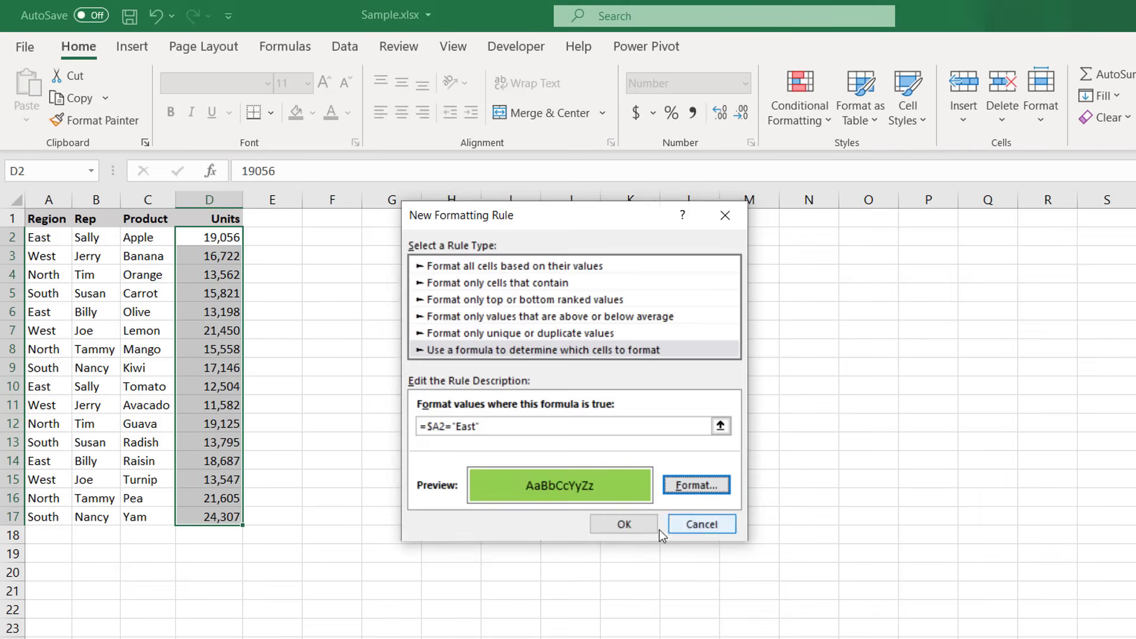
pyautogui.click(633, 519)
pyautogui.click(633, 519)
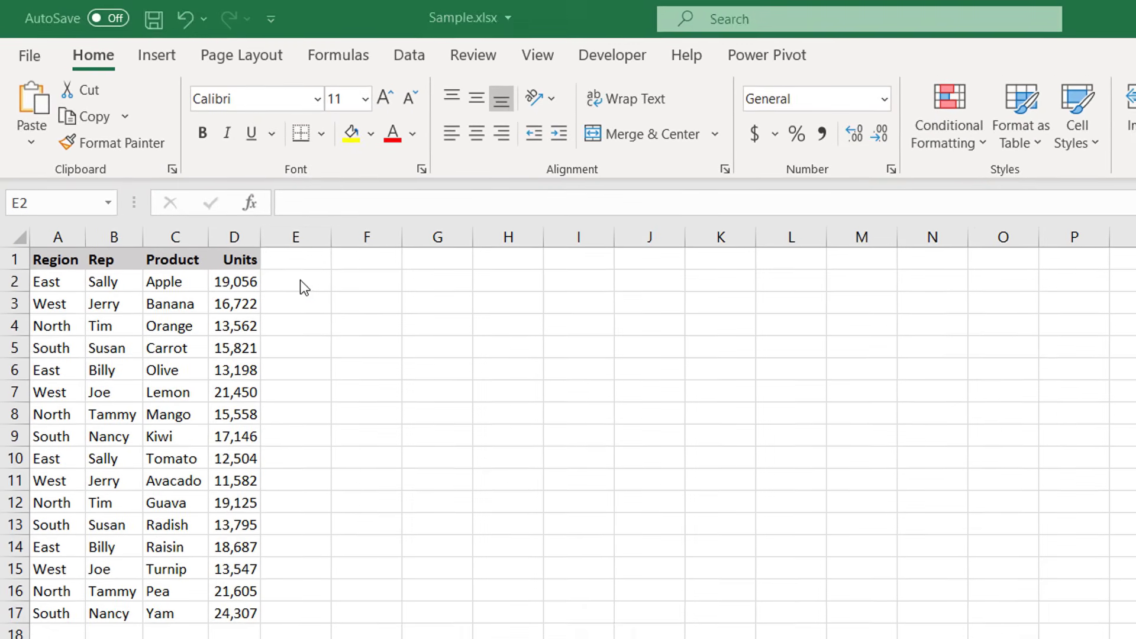
# Enter =IF(D2>15000,"BIG","SMALL") in E2 to classify the first row's Units value.
pyautogui.click(200, 187)
pyautogui.write('=IF(')
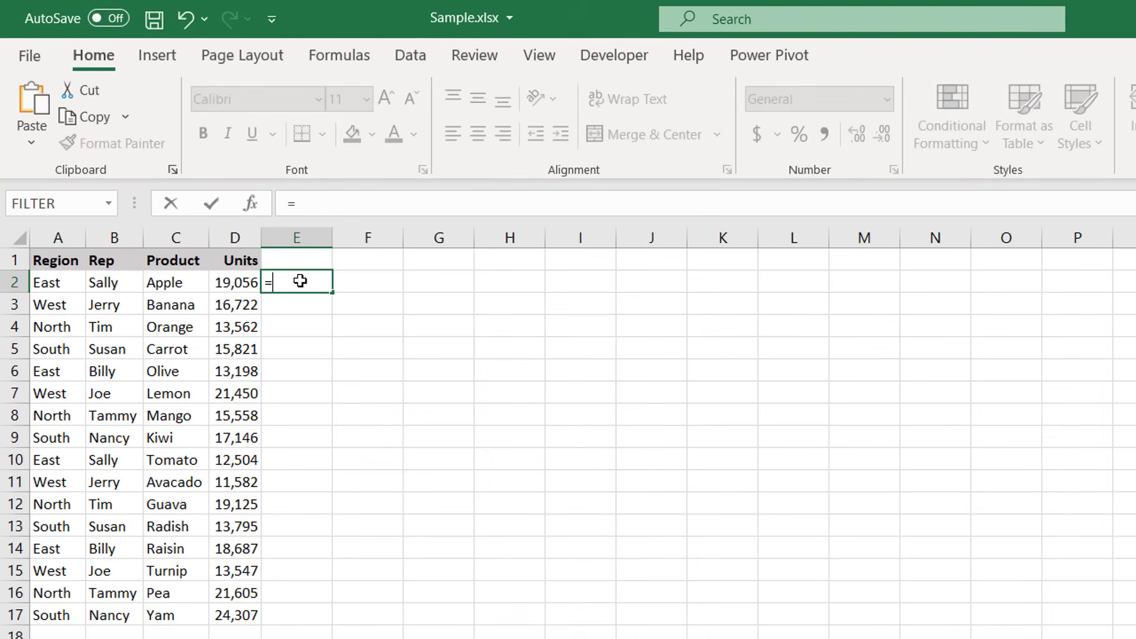
pyautogui.click(238, 282)
pyautogui.write('>15000')
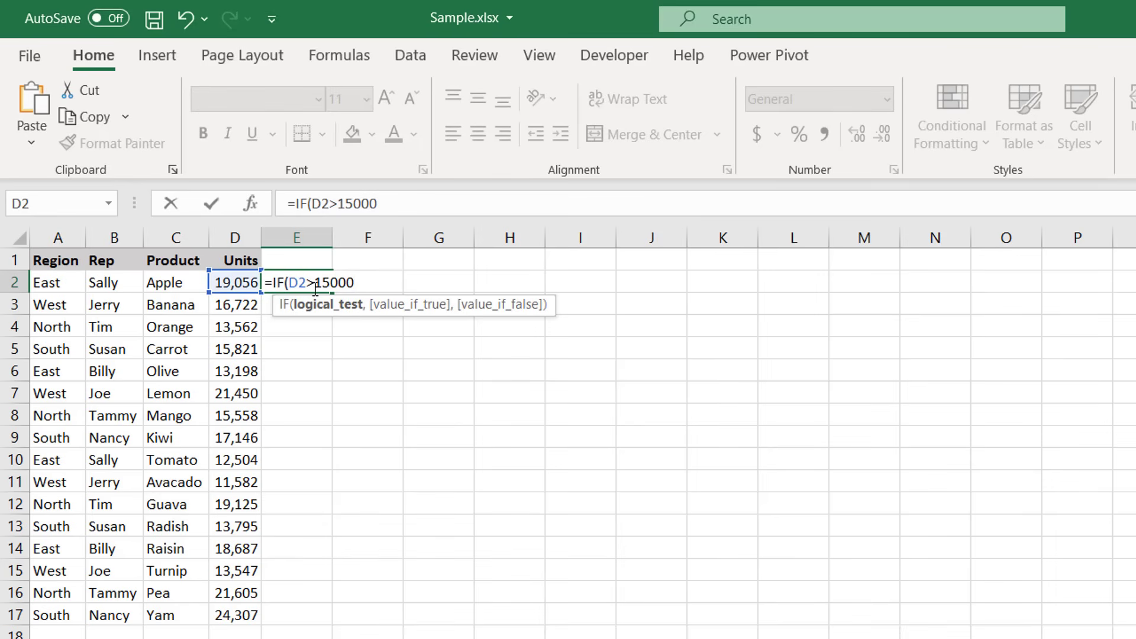
pyautogui.write(',')
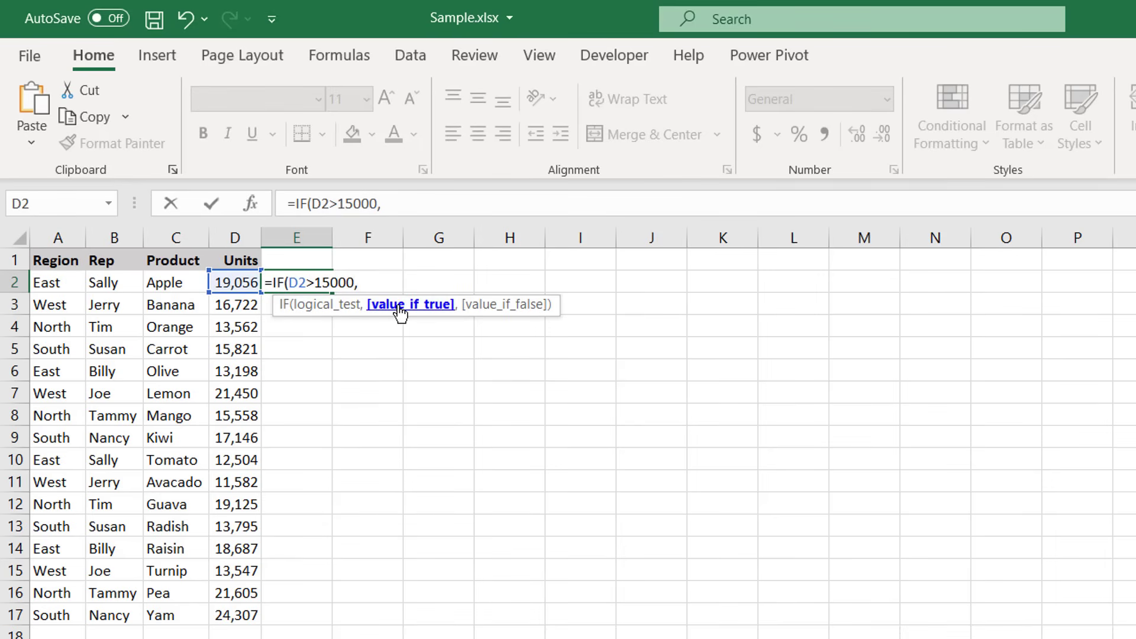
pyautogui.write('"BIG",')
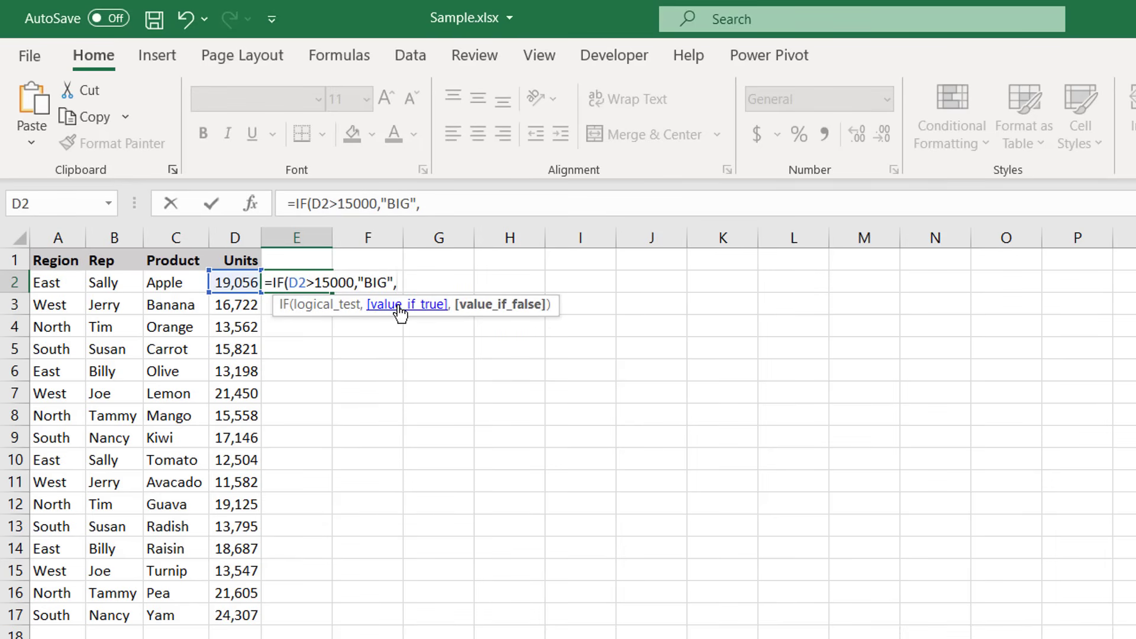
pyautogui.write('"SMALL")')
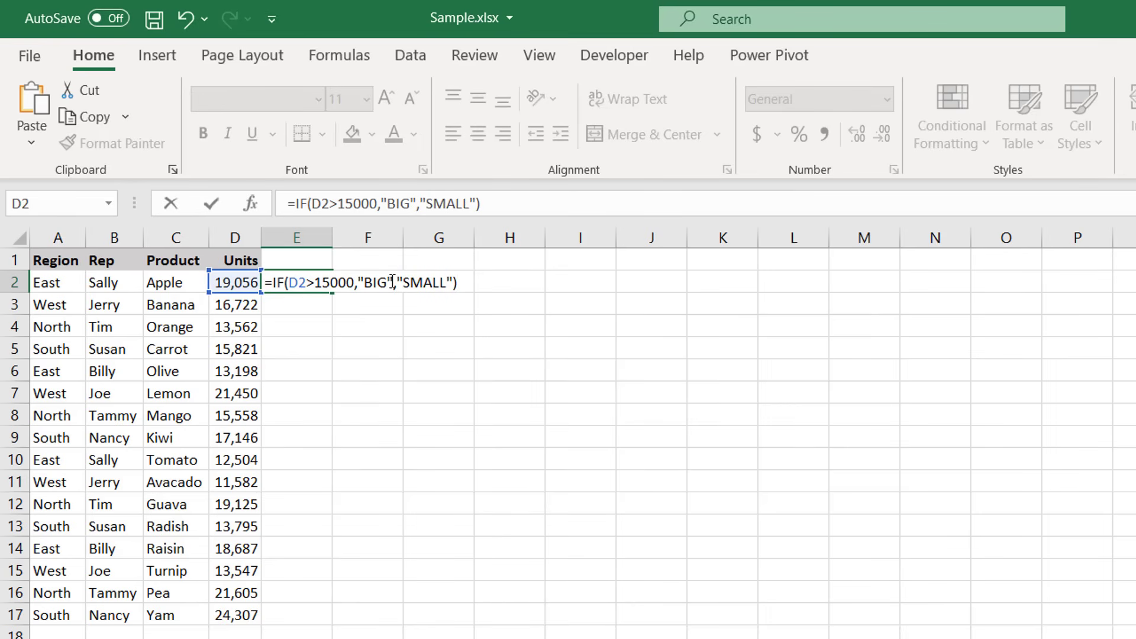
pyautogui.press('Return')
# Fill the IF formula from E2 down to E17 and open it for inspecting its arguments.
pyautogui.click(309, 285)
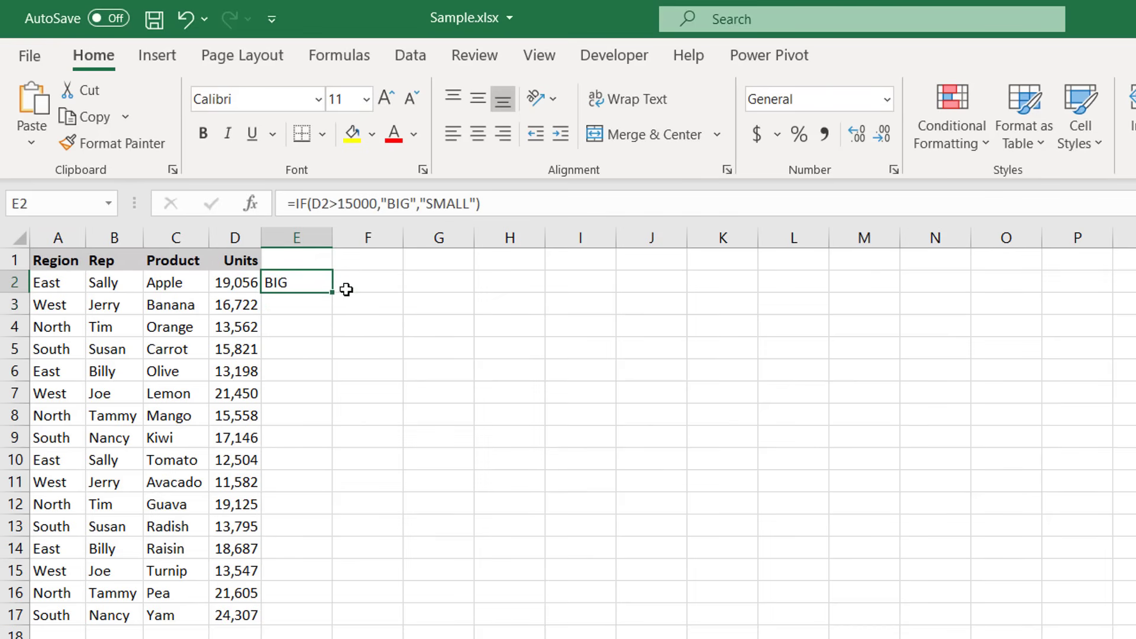
pyautogui.doubleClick(336, 291)
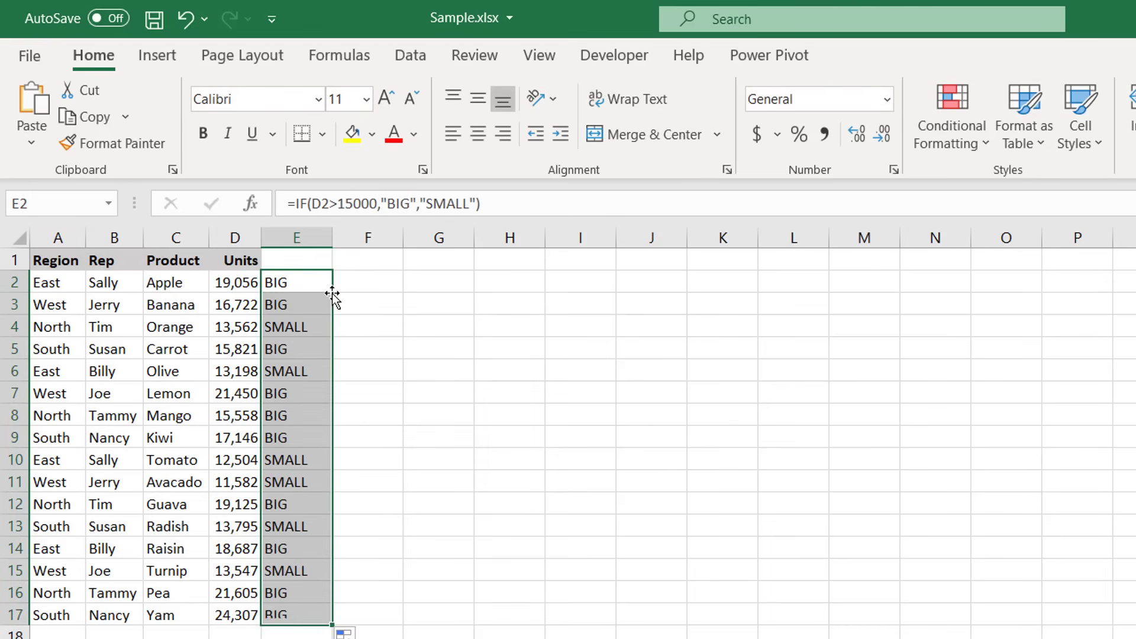
pyautogui.click(314, 204)
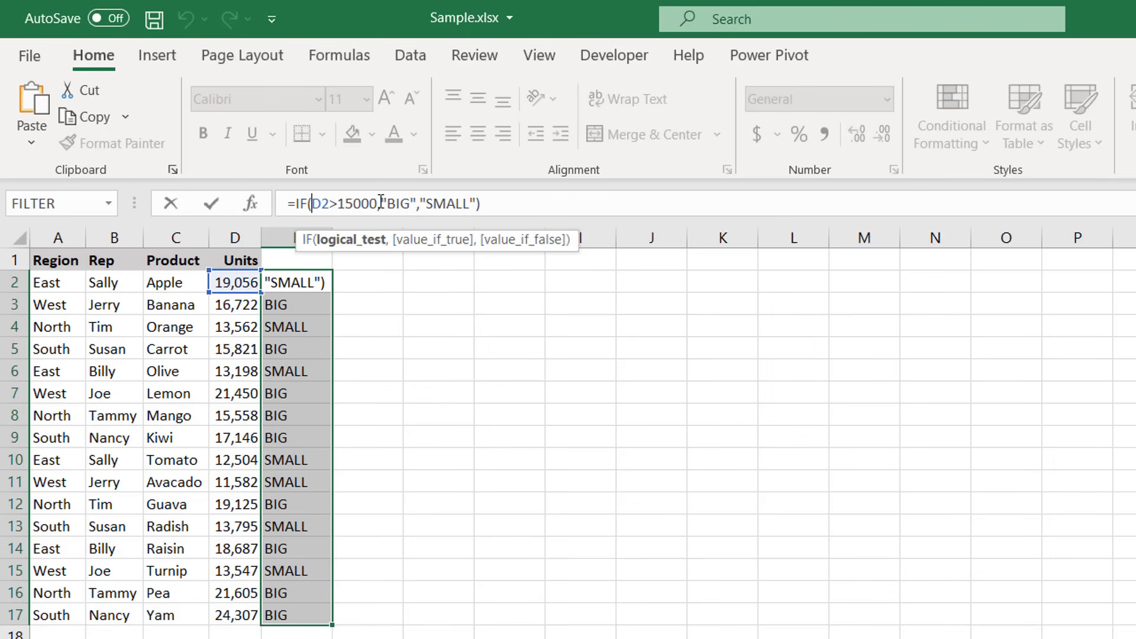
pyautogui.click(378, 203)
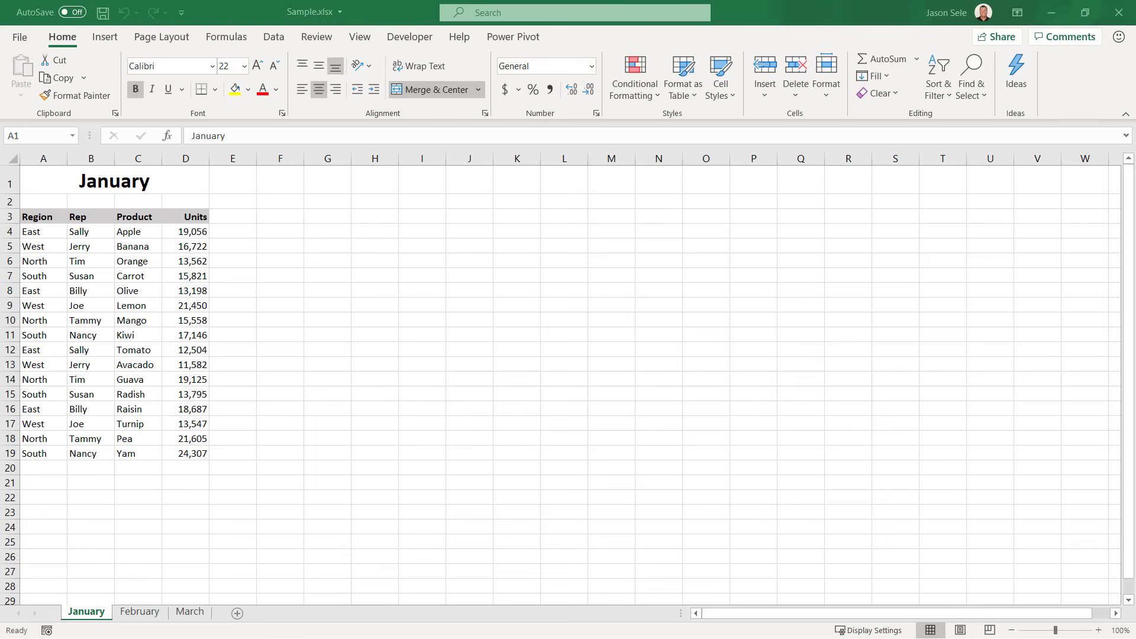
# Duplicate the March sheet under the name Total and change the copy's title in A1 to Total.
pyautogui.click(133, 615)
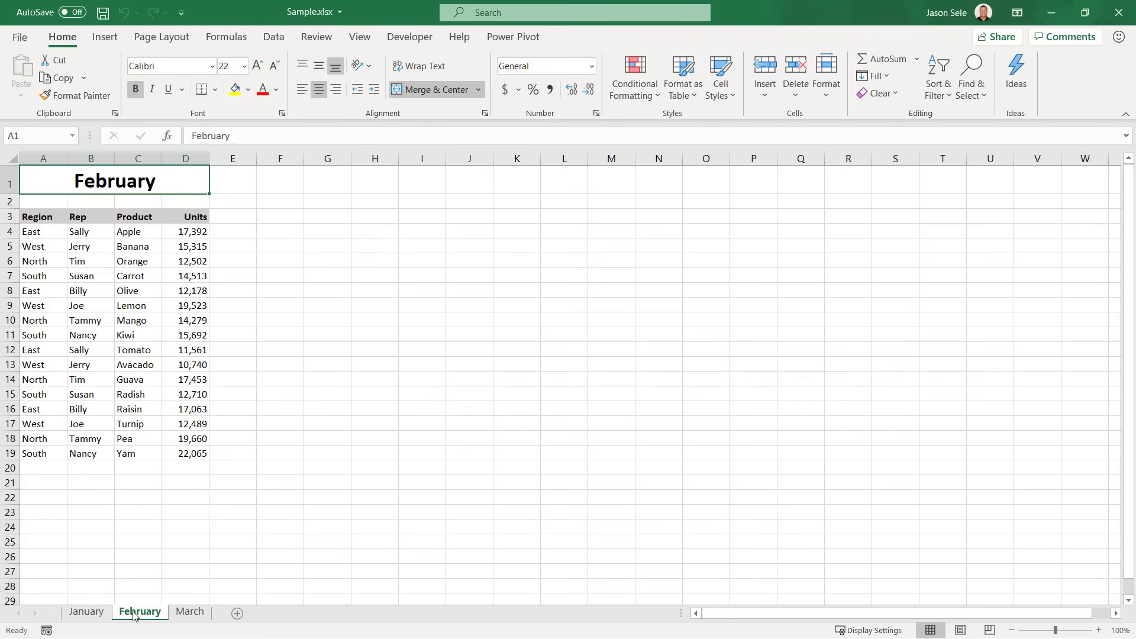
pyautogui.click(188, 613)
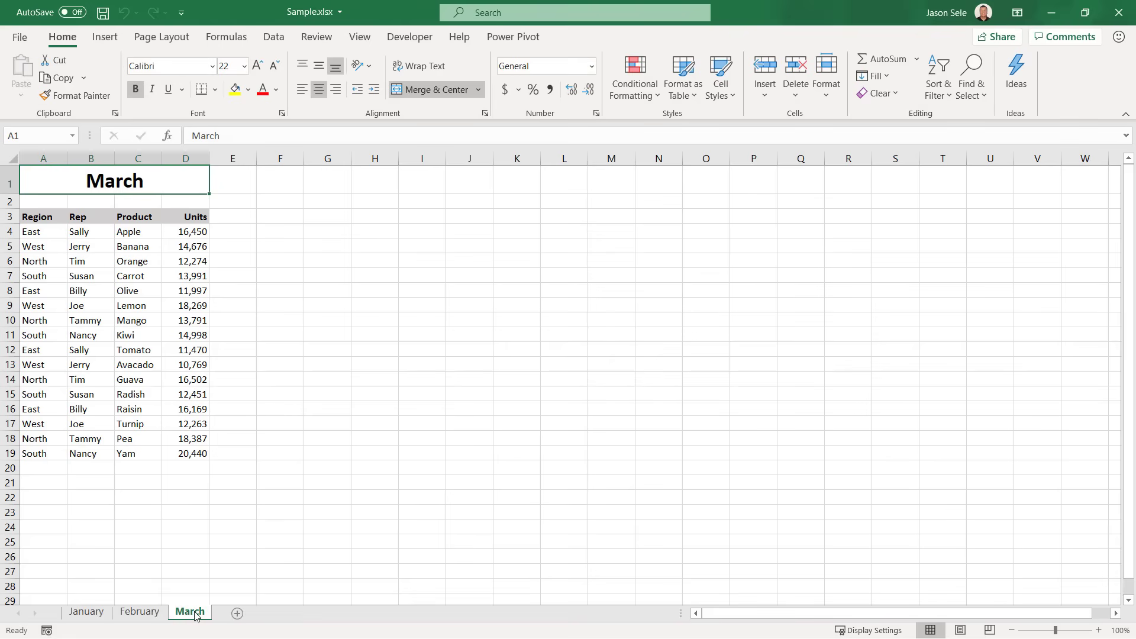
pyautogui.moveTo(194, 613); pyautogui.dragTo(223, 612)
pyautogui.rightClick(224, 612)
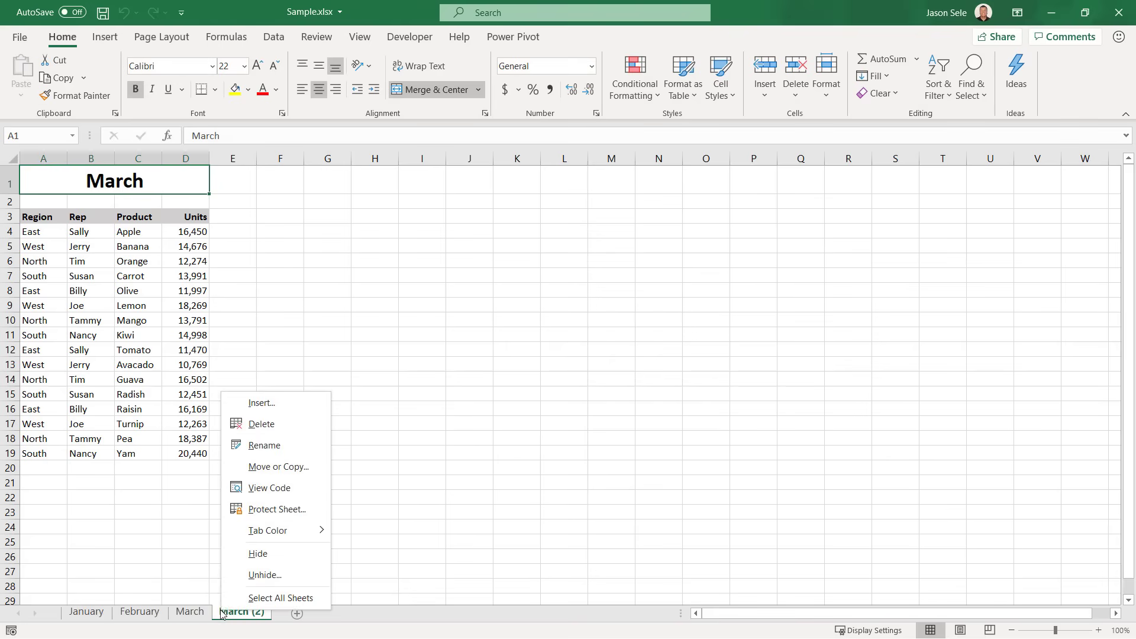
pyautogui.click(245, 454)
pyautogui.write('Total')
pyautogui.press('Return')
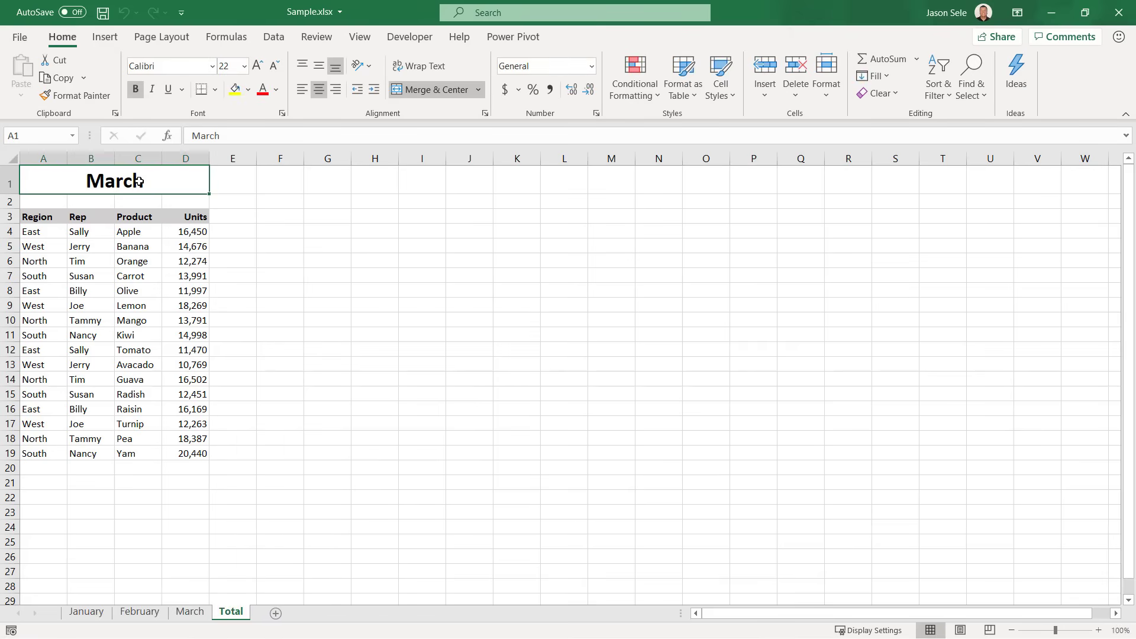
pyautogui.write('Total')
pyautogui.press('Return')
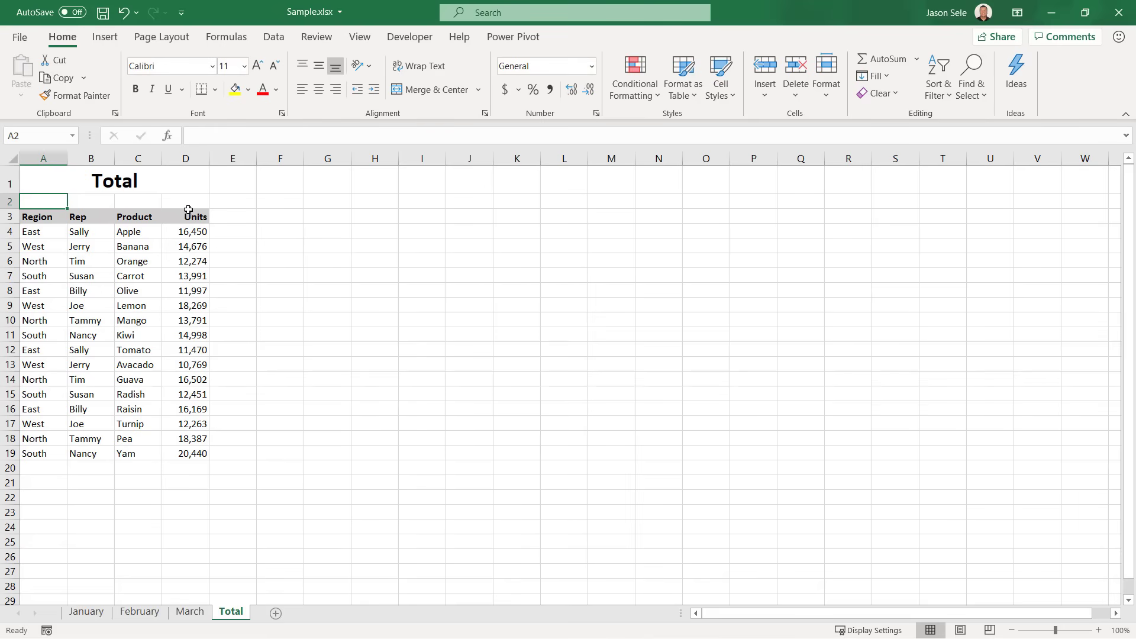
# Sum cell D4 across the January to March sheets in D4 of the Total sheet with =SUM(January:March!D4).
pyautogui.click(196, 232)
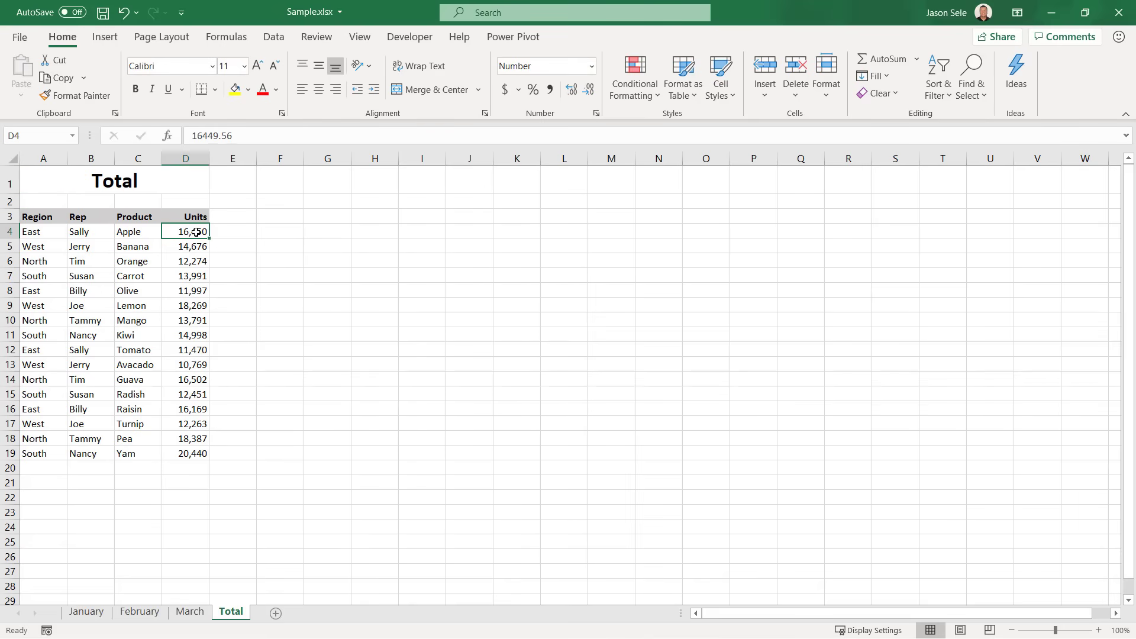
pyautogui.click(889, 60)
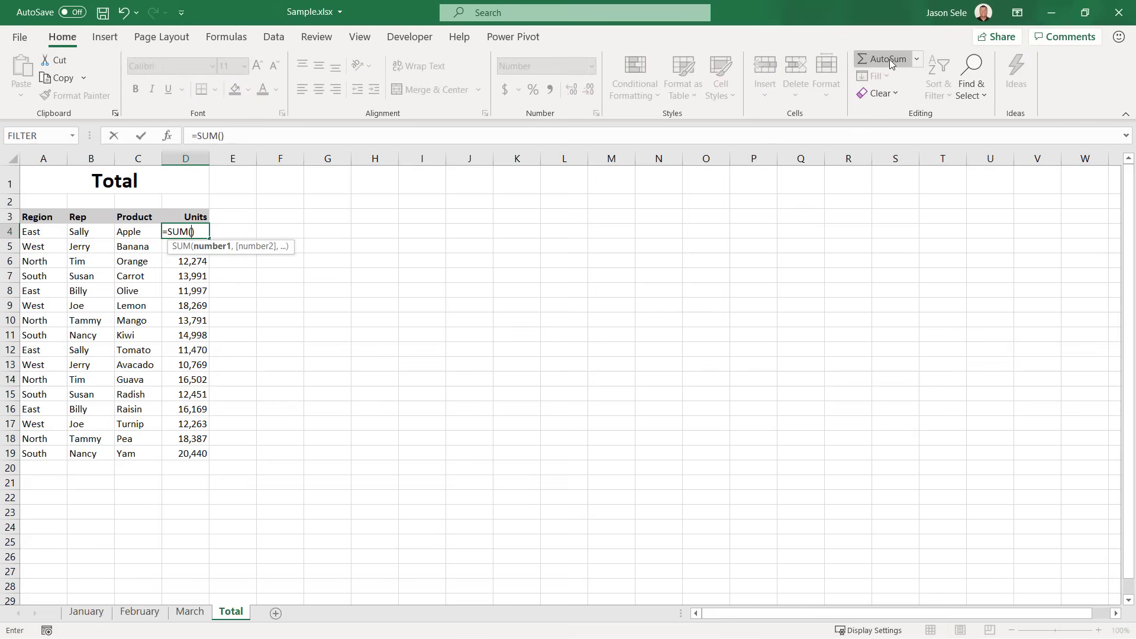
pyautogui.click(99, 614)
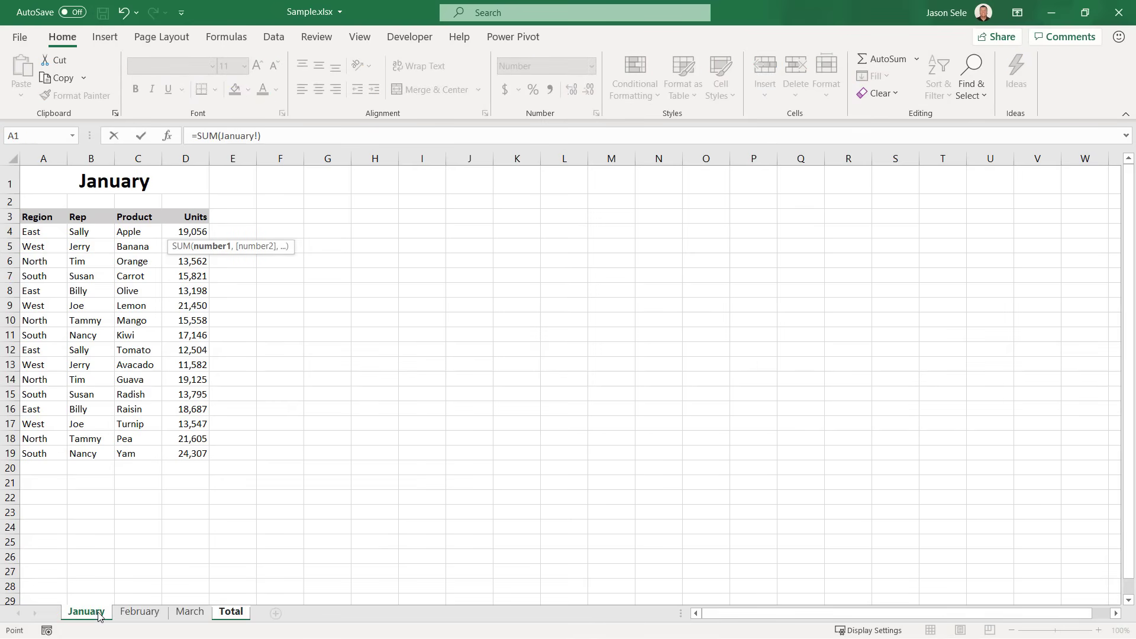
pyautogui.click(188, 233)
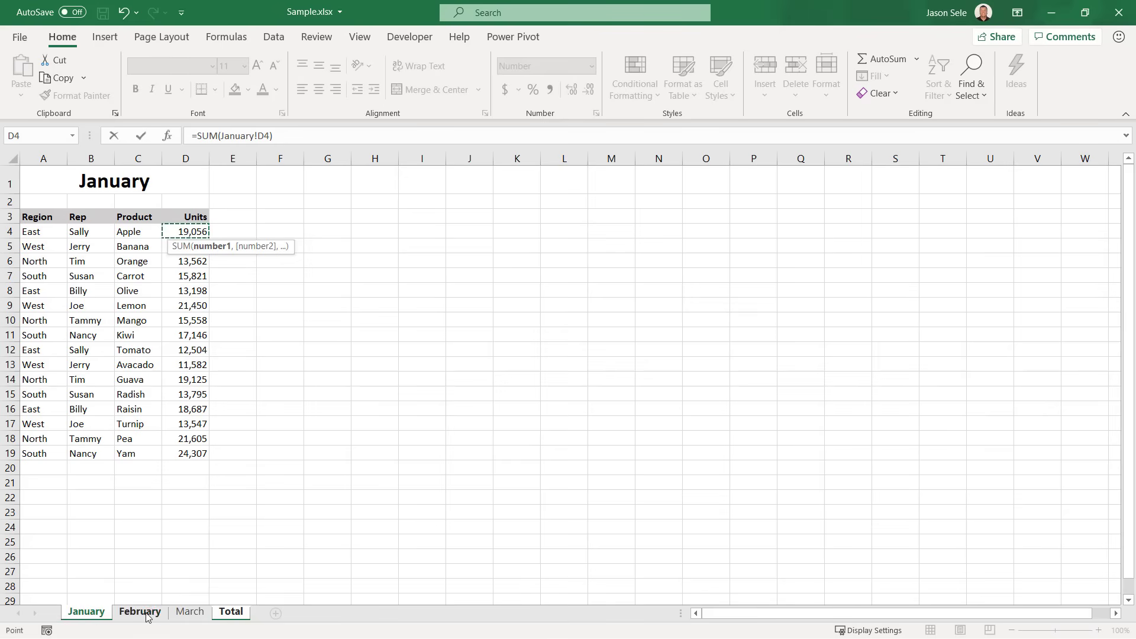
pyautogui.keyDown('shift'); pyautogui.click(188, 615); pyautogui.keyUp('shift')
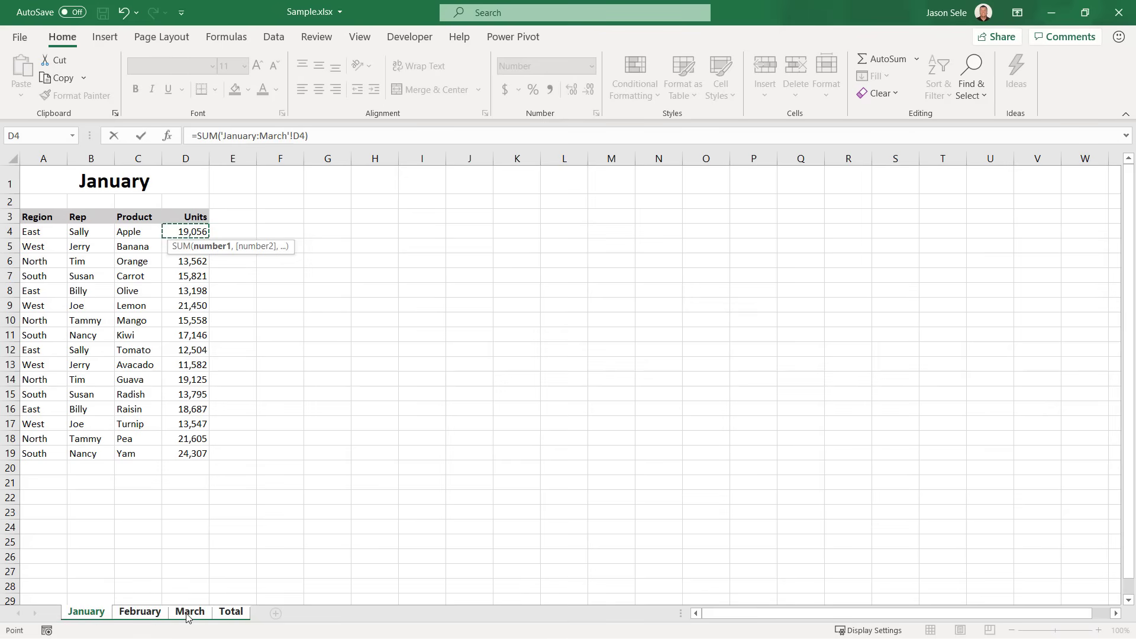
pyautogui.press('Return')
pyautogui.click(191, 234)
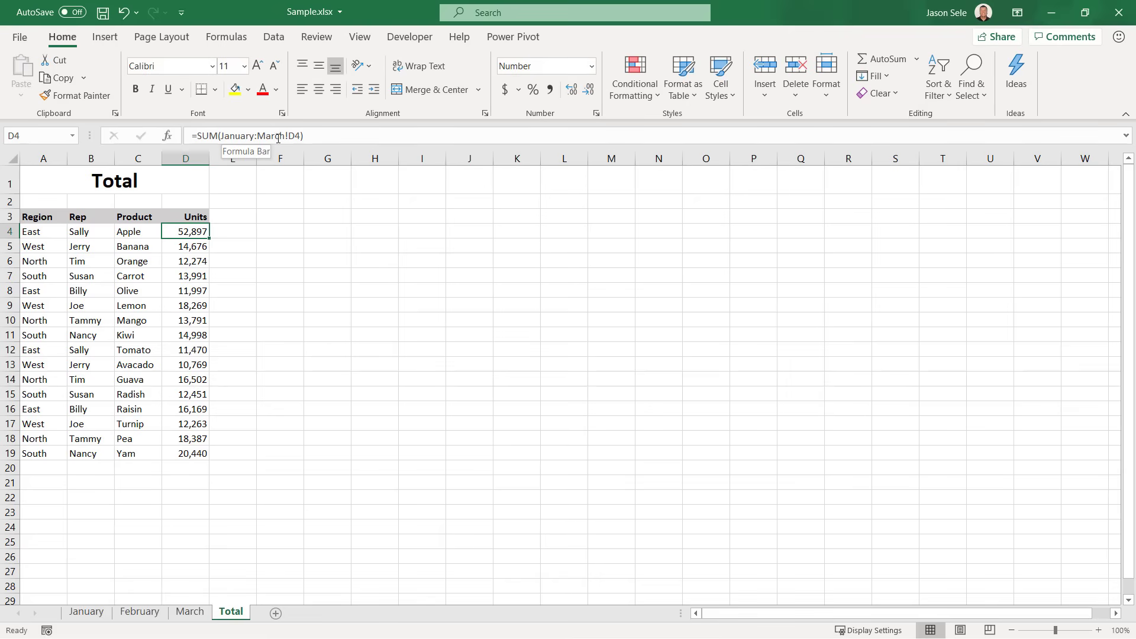
# Fill the cross-sheet sum from D4 down to D19 on the Total sheet and group the January through Total sheets.
pyautogui.doubleClick(211, 238)
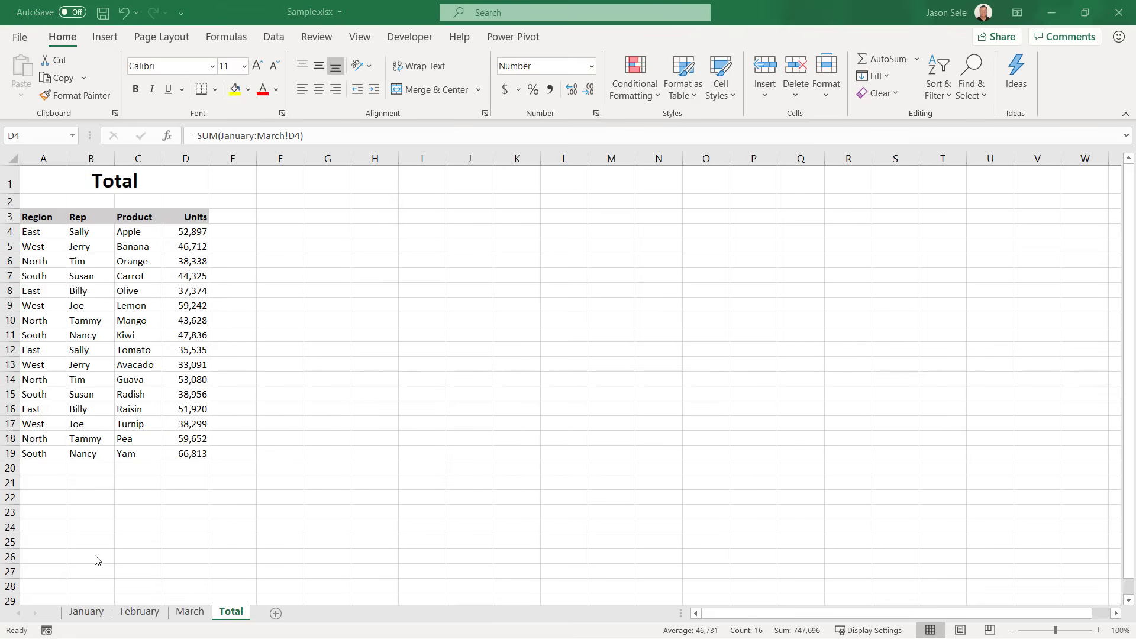
pyautogui.click(95, 615)
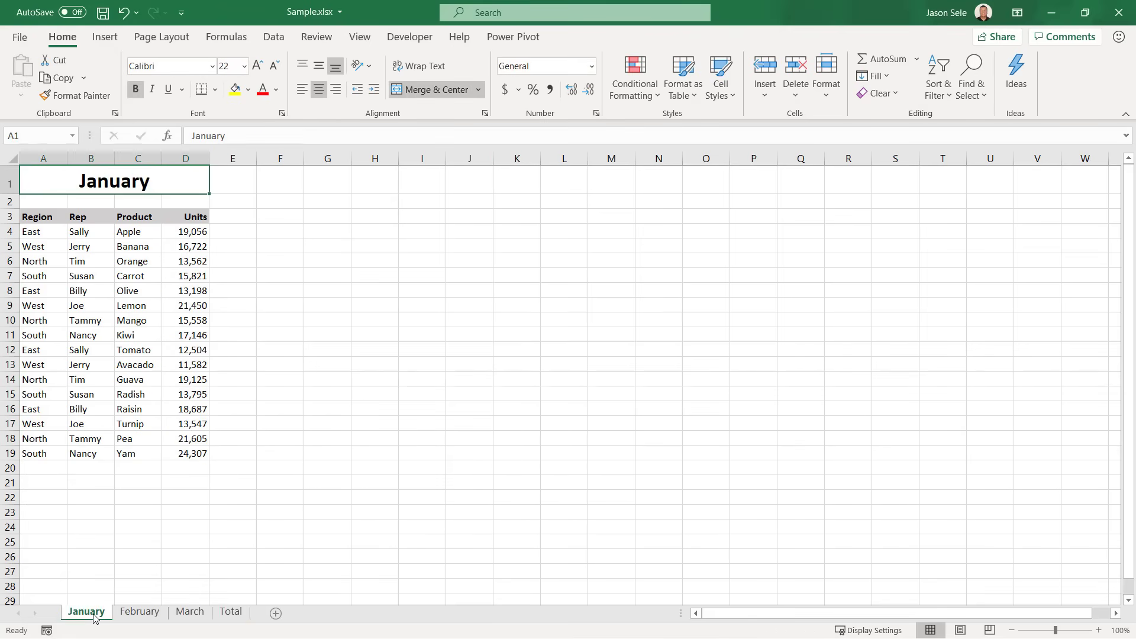
pyautogui.keyDown('shift'); pyautogui.click(230, 613); pyautogui.keyUp('shift')
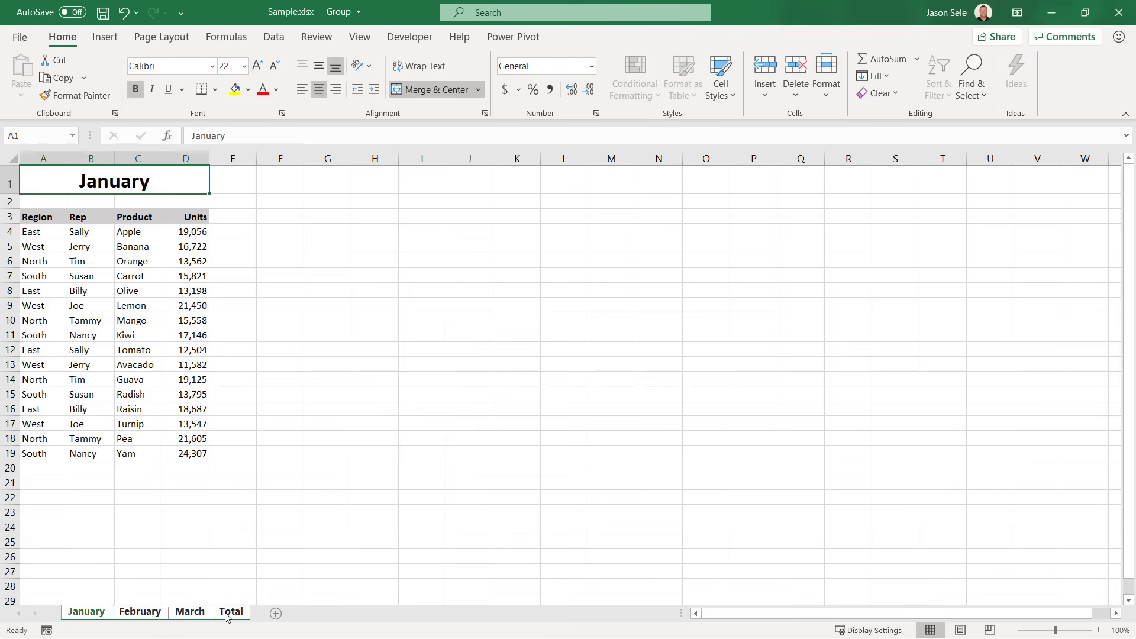
# Insert a row above row 2 on all grouped sheets and merge and center A2:D2 in it.
pyautogui.rightClick(10, 201)
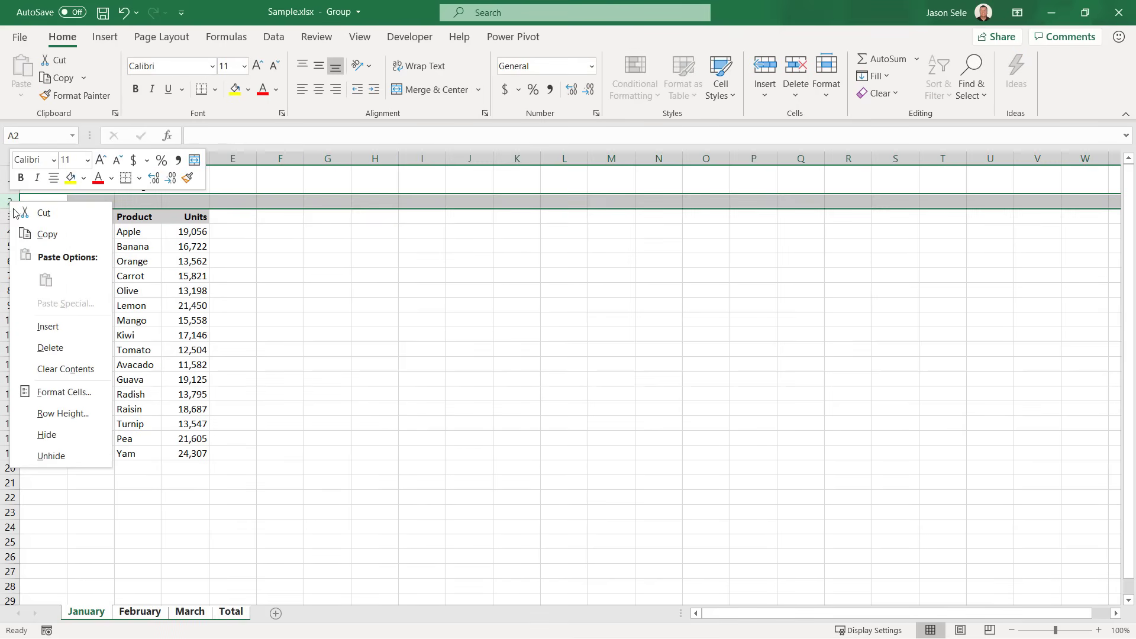
pyautogui.click(47, 326)
pyautogui.moveTo(36, 209); pyautogui.dragTo(172, 209)
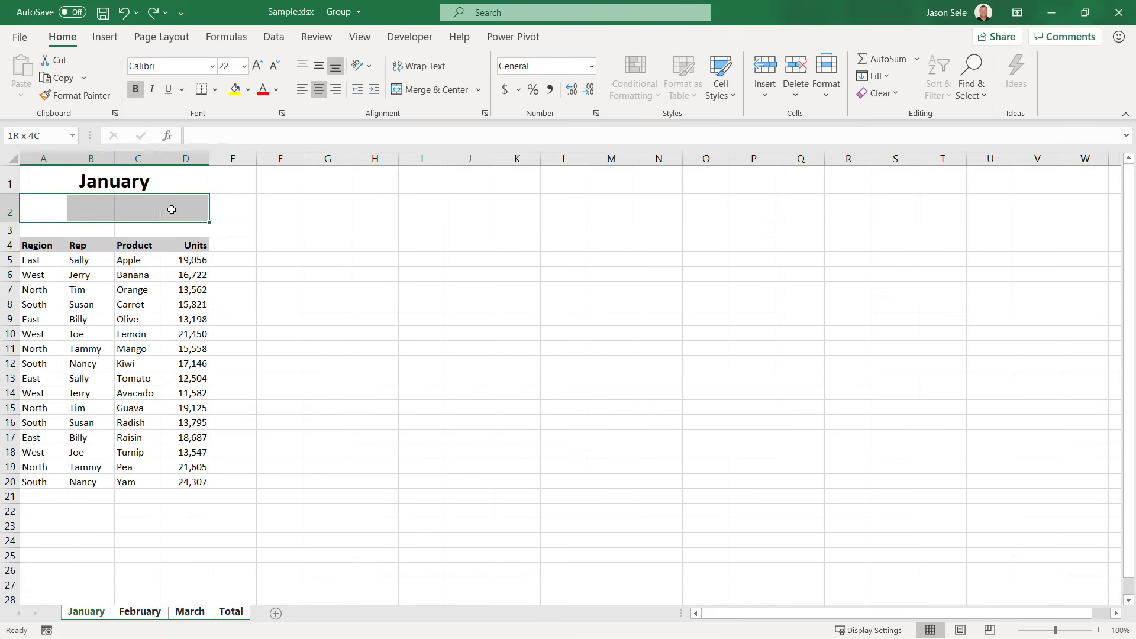
pyautogui.click(432, 89)
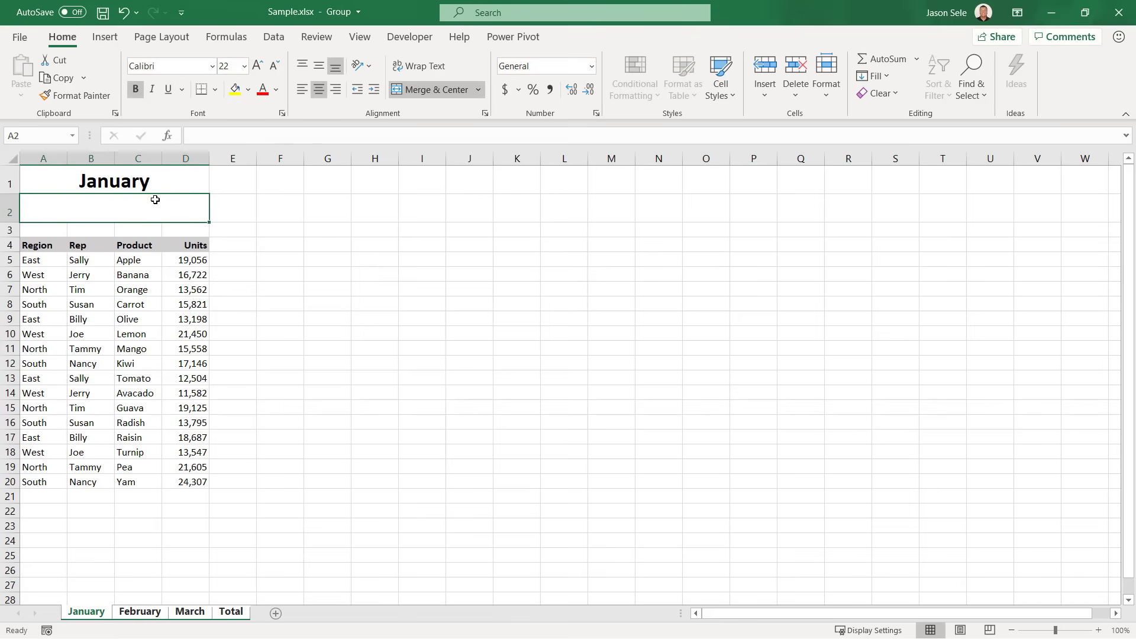
# Enter 2020 in merged cell A2 of the grouped sheets and check it on the February, March and Total sheets.
pyautogui.write('2020')
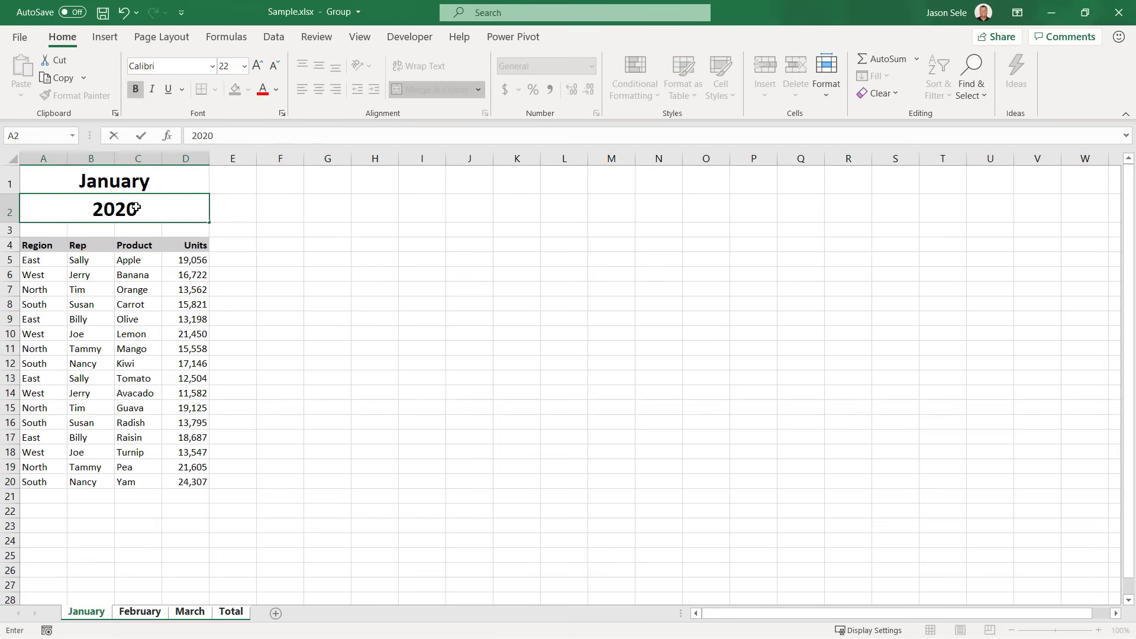
pyautogui.press('Return')
pyautogui.click(139, 612)
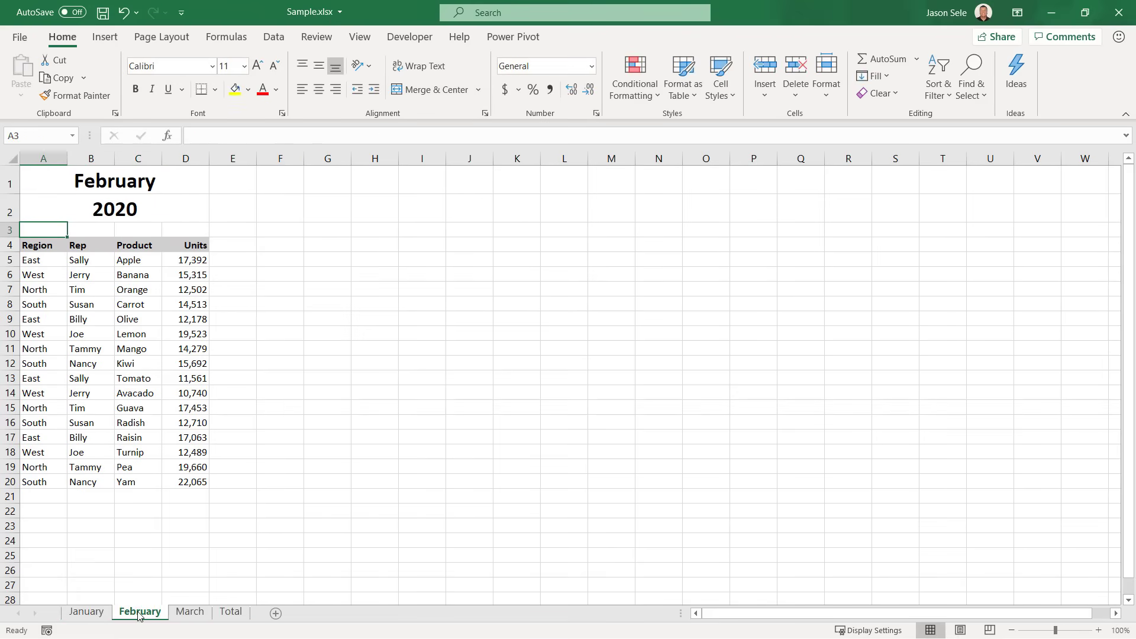
pyautogui.click(190, 613)
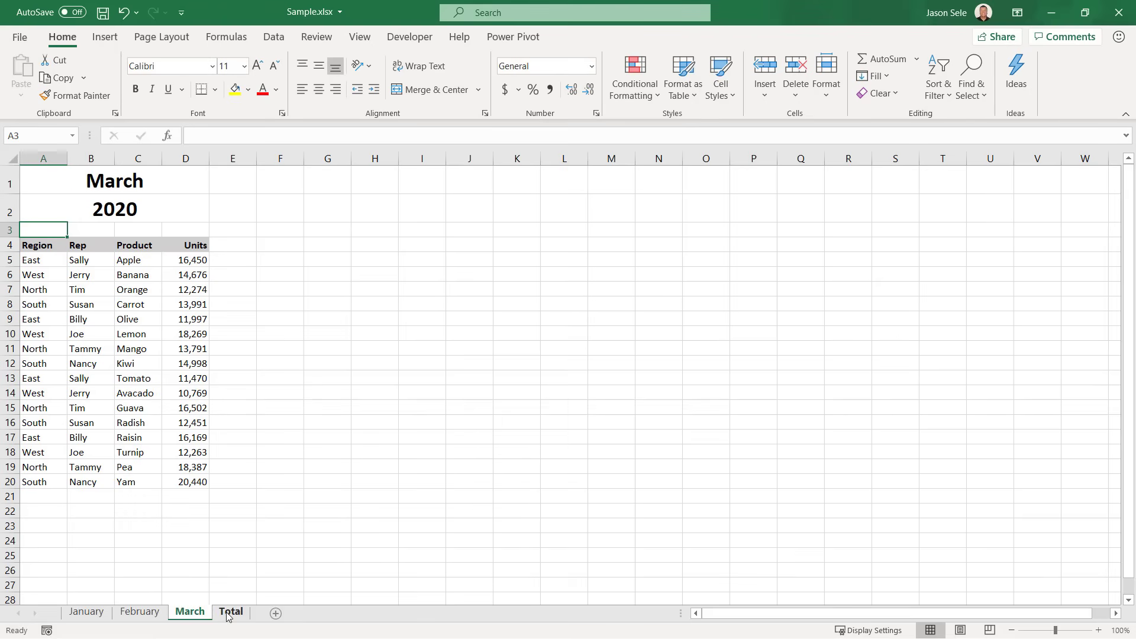
pyautogui.click(228, 614)
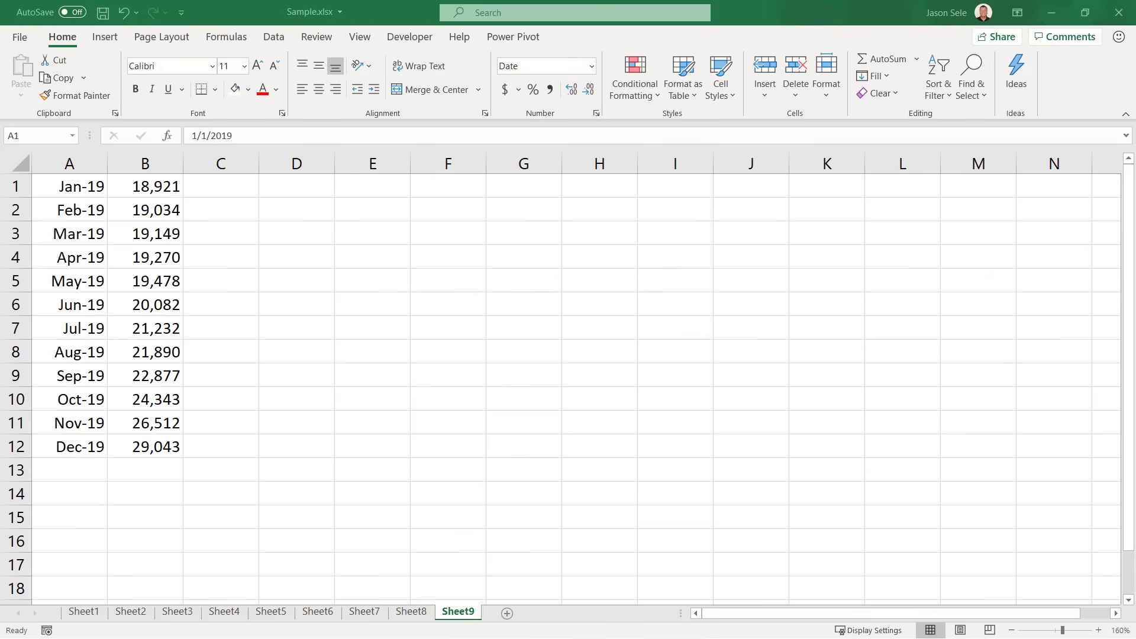
# Set up a forecast worksheet from the monthly data in A1:B12 of Sheet9 with the forecast end at 10/1/2020.
pyautogui.moveTo(66, 198); pyautogui.dragTo(168, 451)
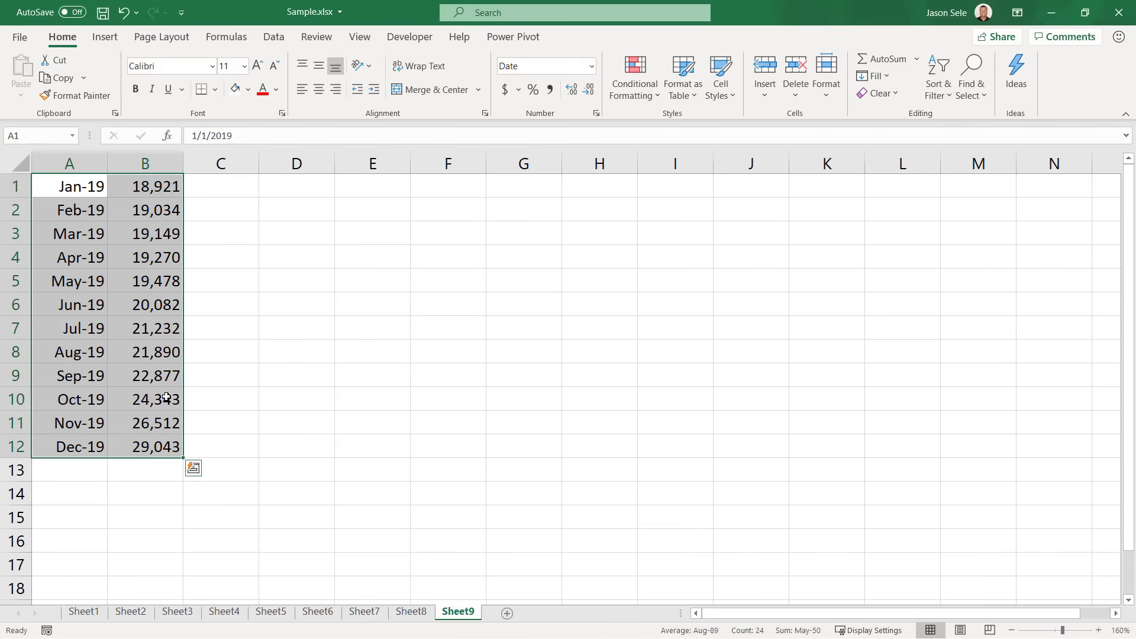
pyautogui.click(274, 37)
pyautogui.click(838, 88)
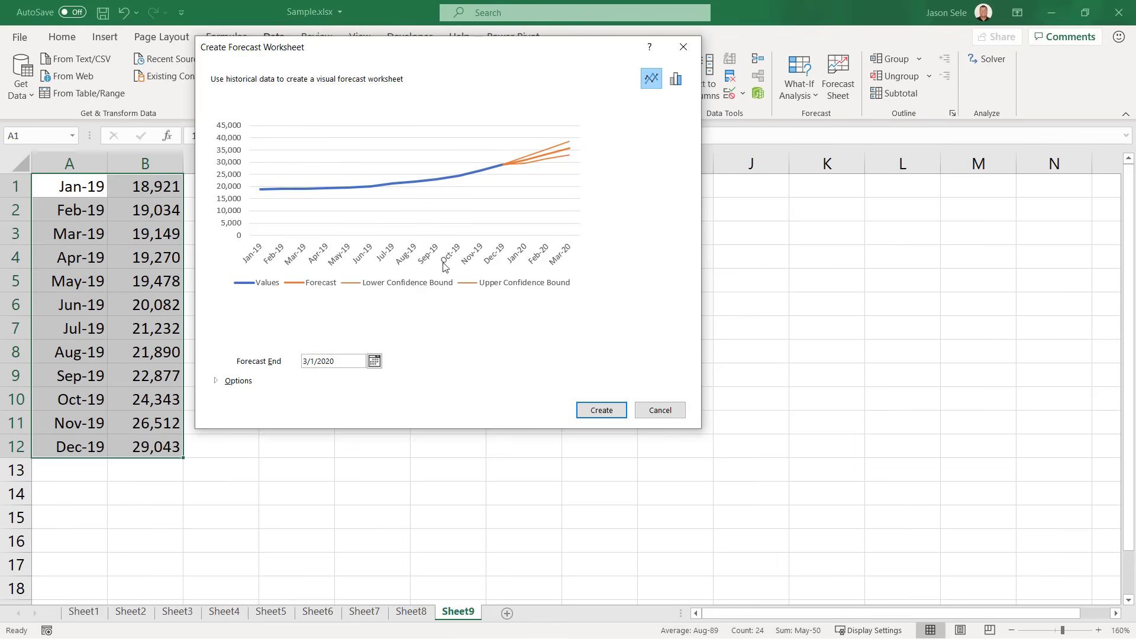
pyautogui.click(375, 361)
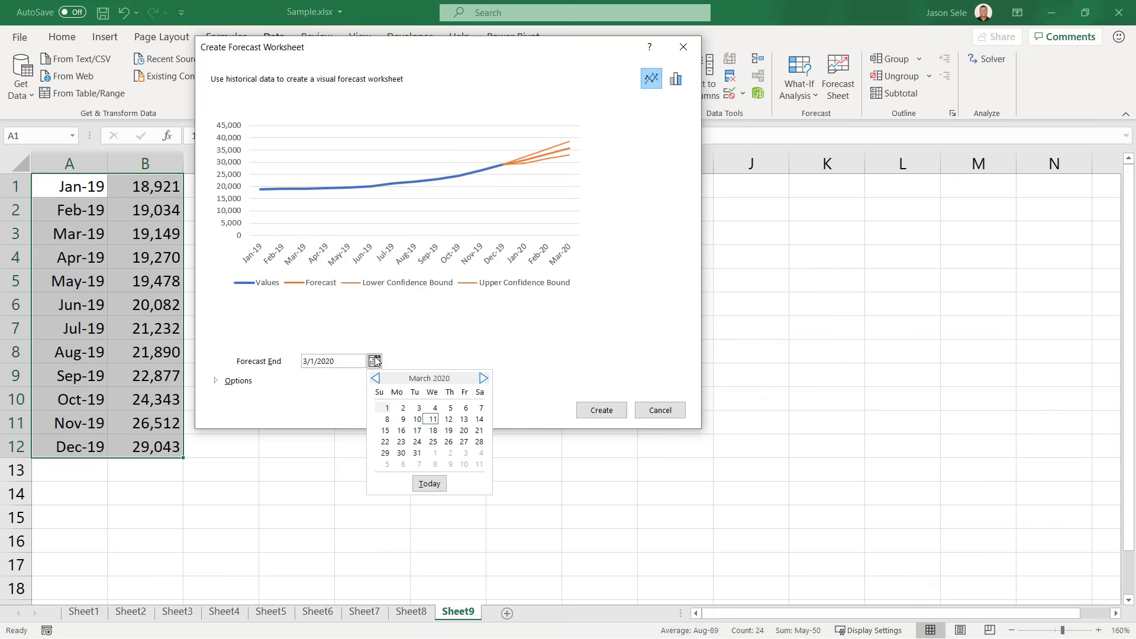
pyautogui.click(483, 378)
pyautogui.click(484, 378)
pyautogui.click(483, 378)
pyautogui.click(484, 378)
pyautogui.click(483, 378)
pyautogui.click(483, 378)
pyautogui.click(483, 378)
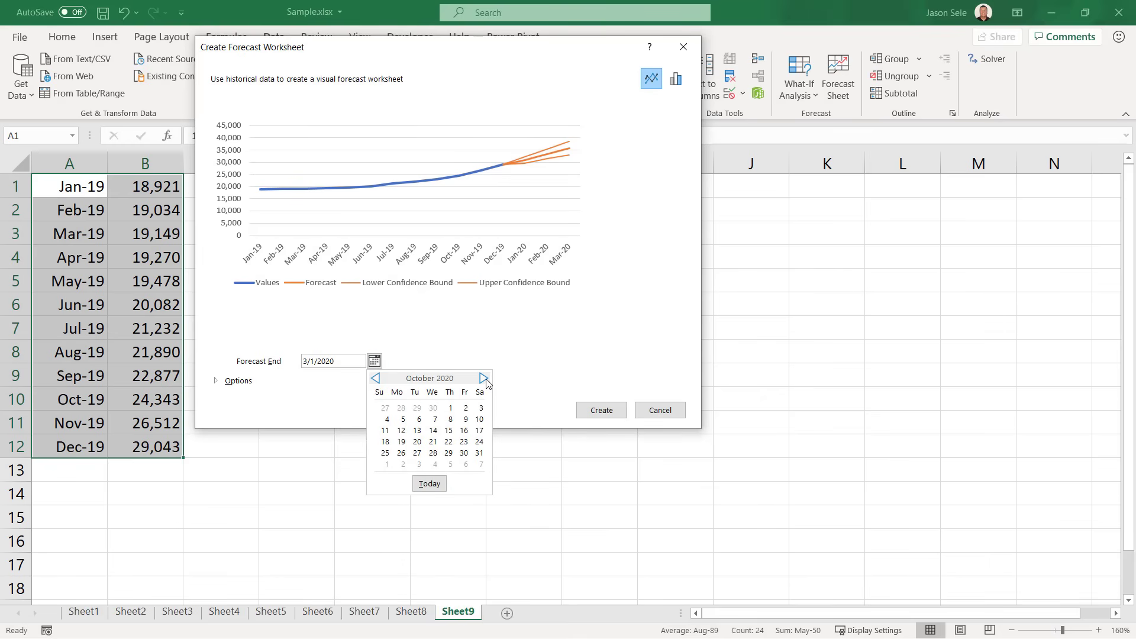
pyautogui.click(449, 409)
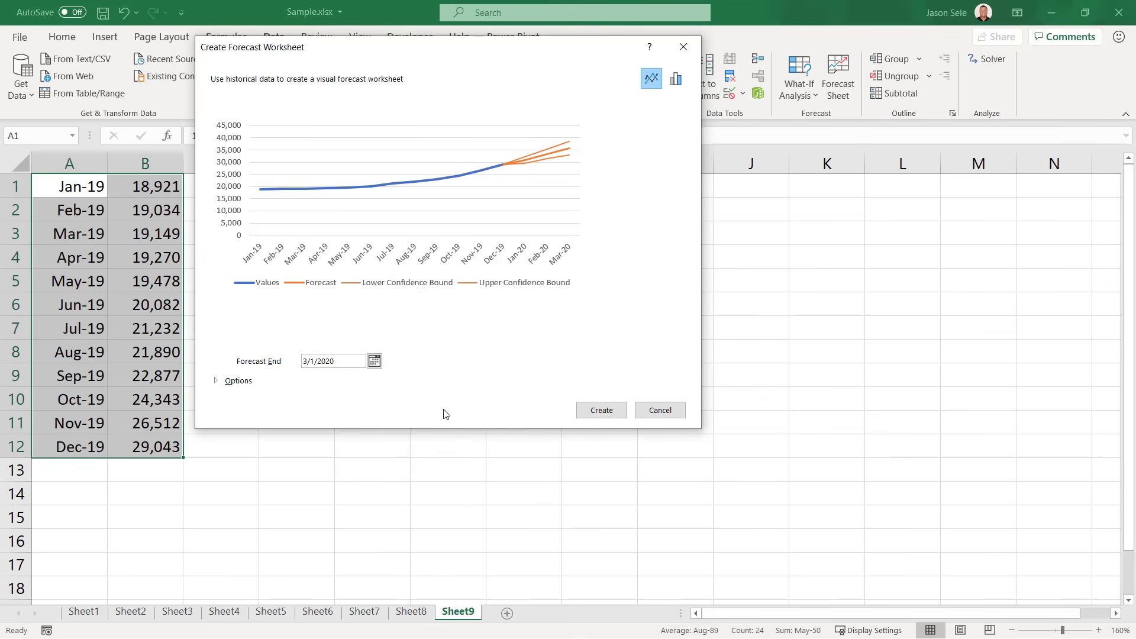
# Set the forecast's confidence interval to 98% and create the forecast worksheet.
pyautogui.click(214, 381)
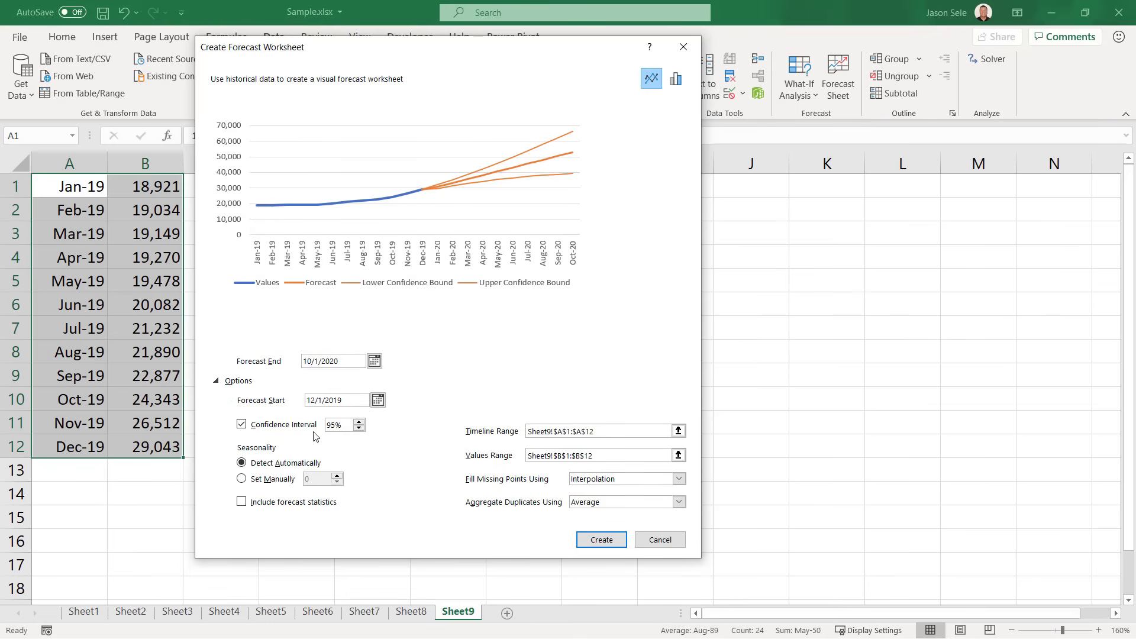
pyautogui.click(358, 422)
pyautogui.click(359, 422)
pyautogui.click(358, 422)
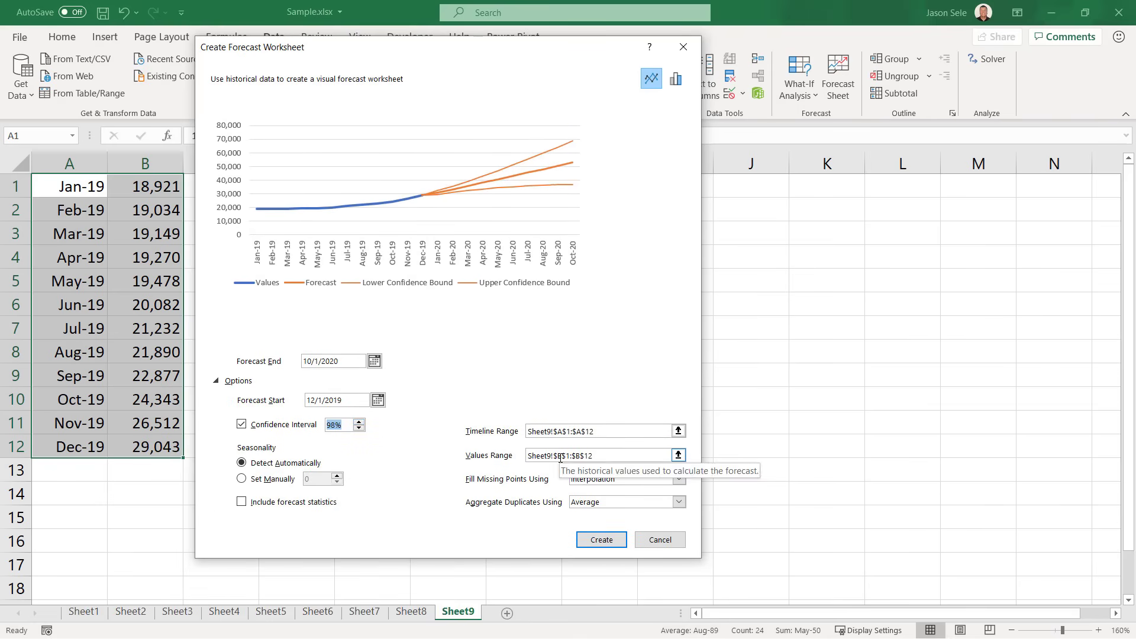
pyautogui.click(598, 540)
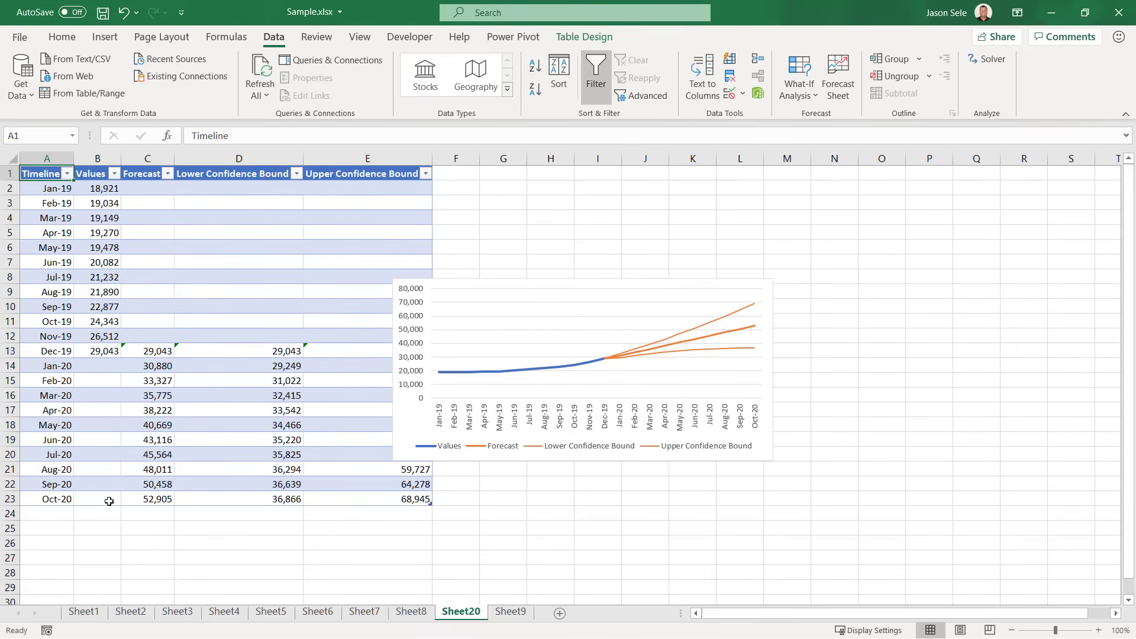
# Move the forecast chart beside the table and enlarge it to span about columns G to S, rows 2 to 24.
pyautogui.click(540, 286)
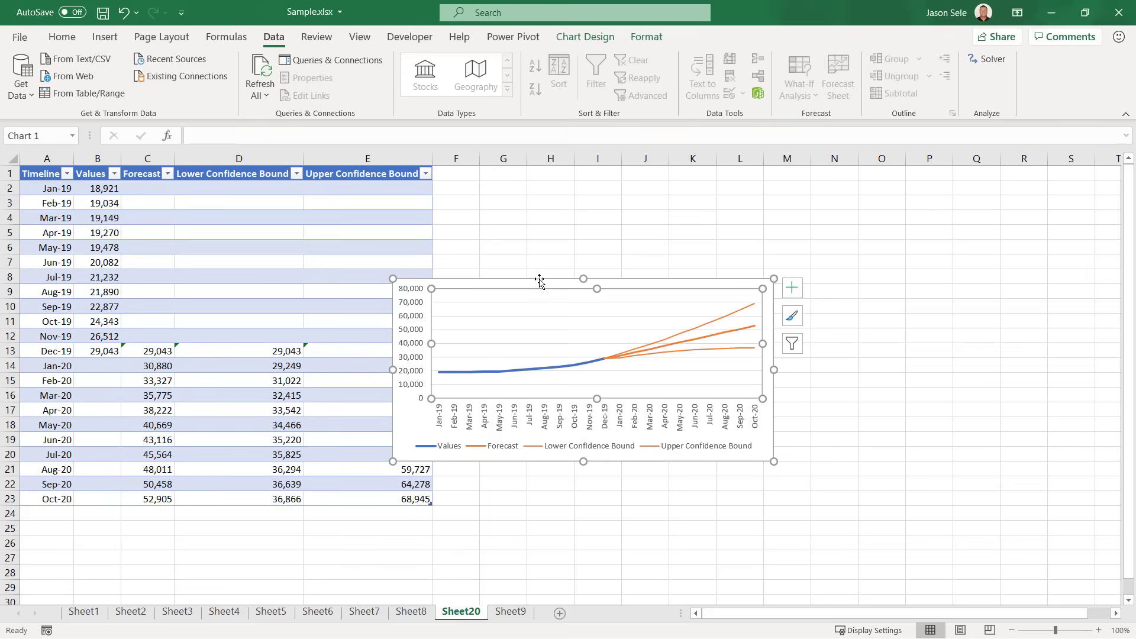
pyautogui.moveTo(540, 283); pyautogui.dragTo(620, 183)
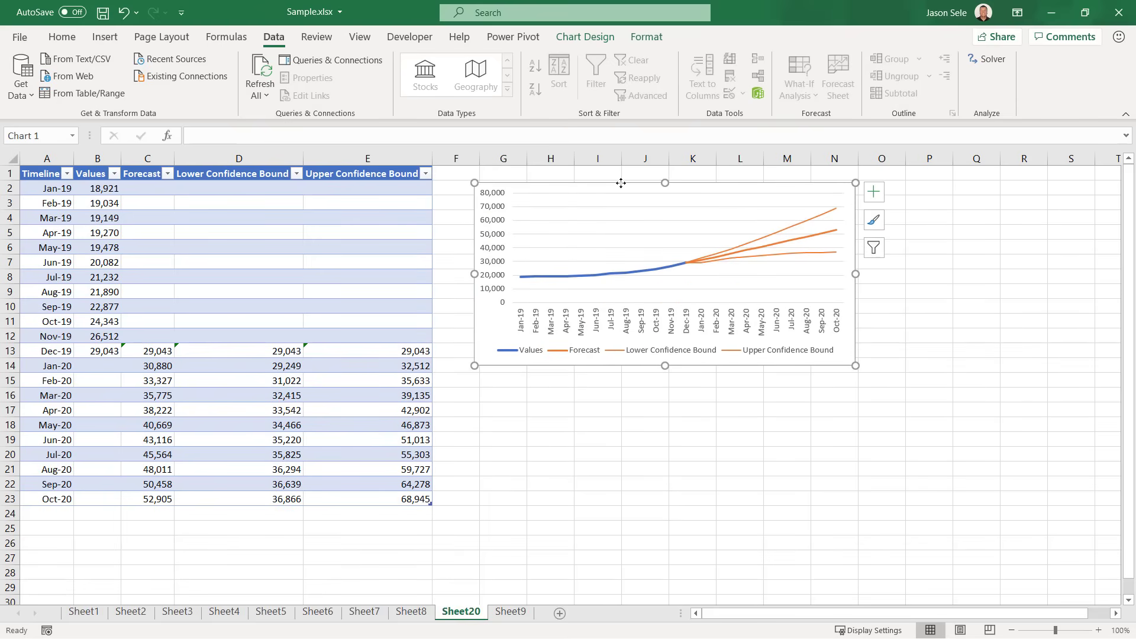
pyautogui.moveTo(856, 365); pyautogui.dragTo(1092, 517)
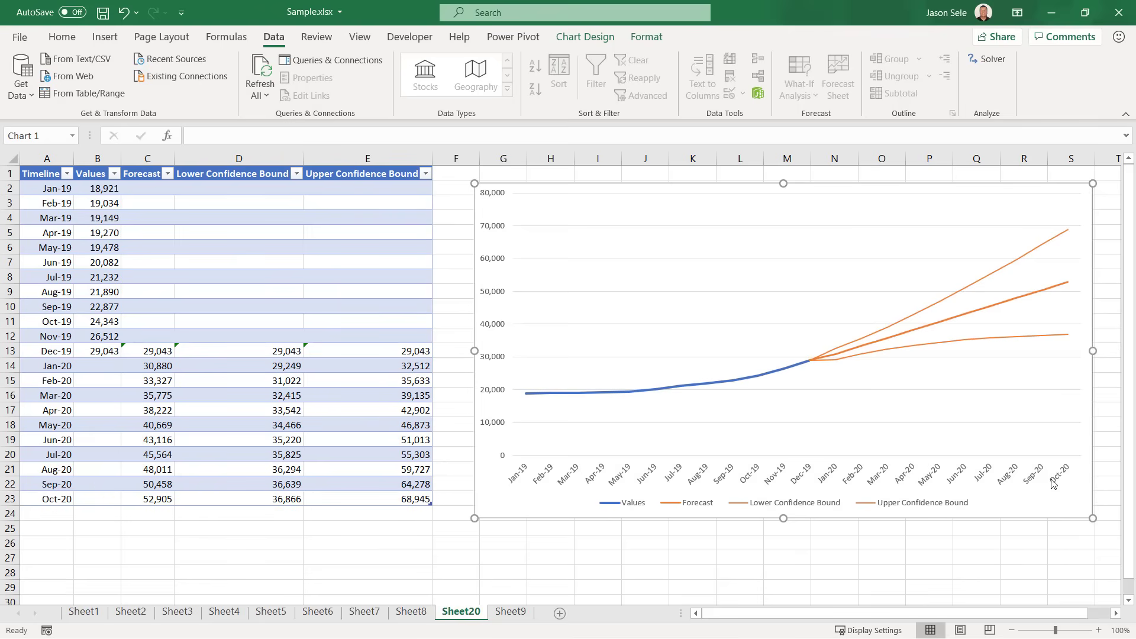
pyautogui.click(1034, 296)
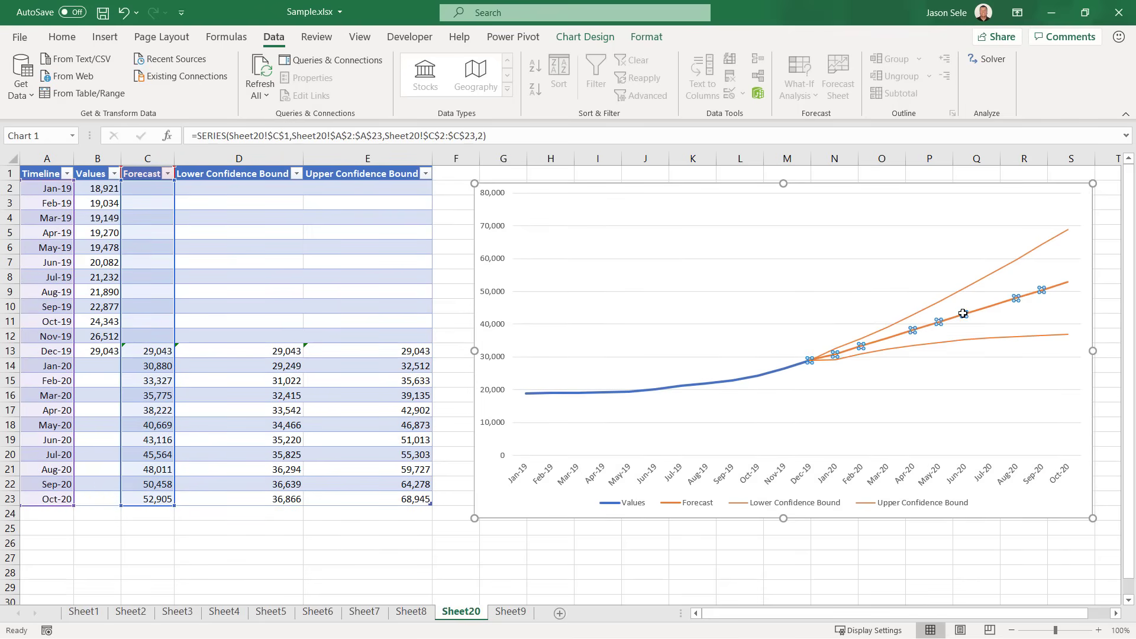
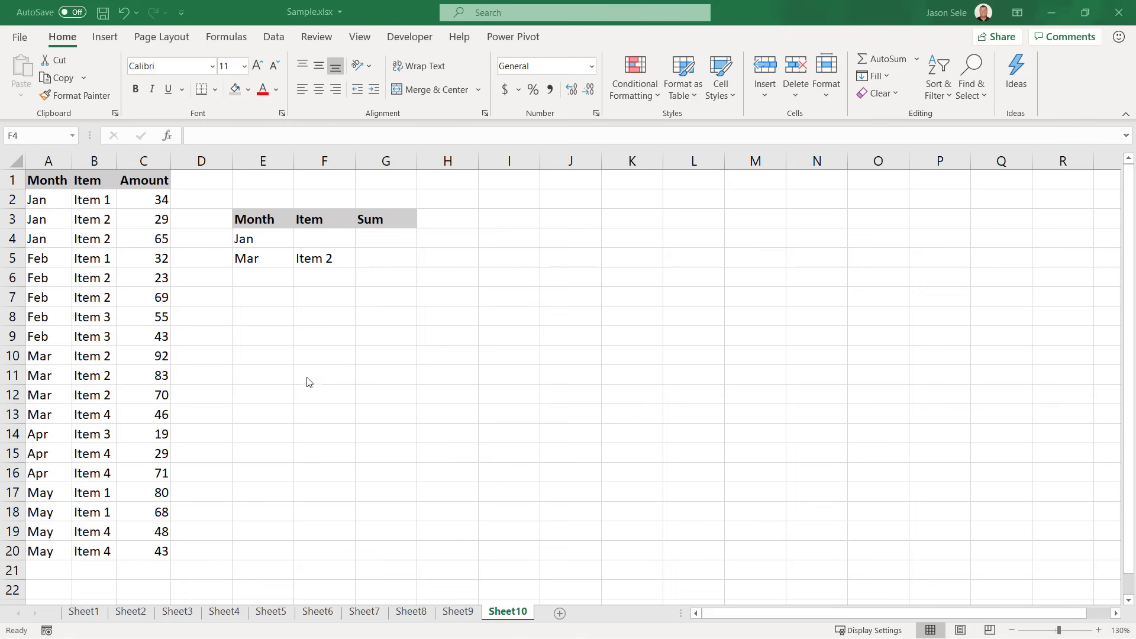
# Sum the Jan amounts in G4 of Sheet10 with =SUMIFS(C2:C20,A2:A20,E4) and check the result against C2:C4.
pyautogui.click(316, 244)
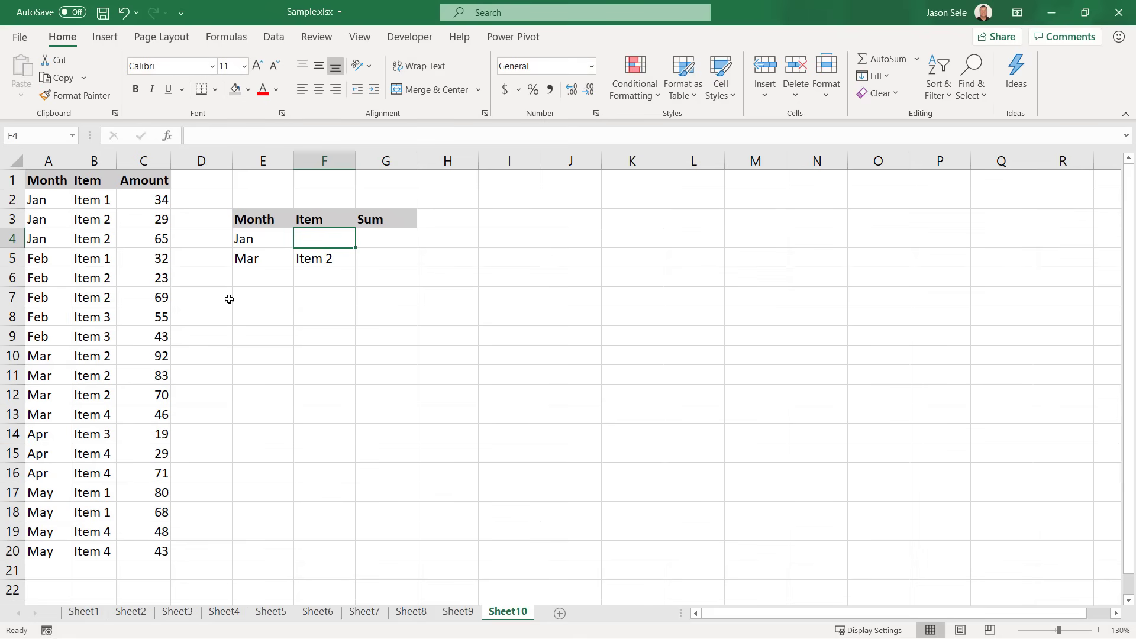
pyautogui.click(365, 241)
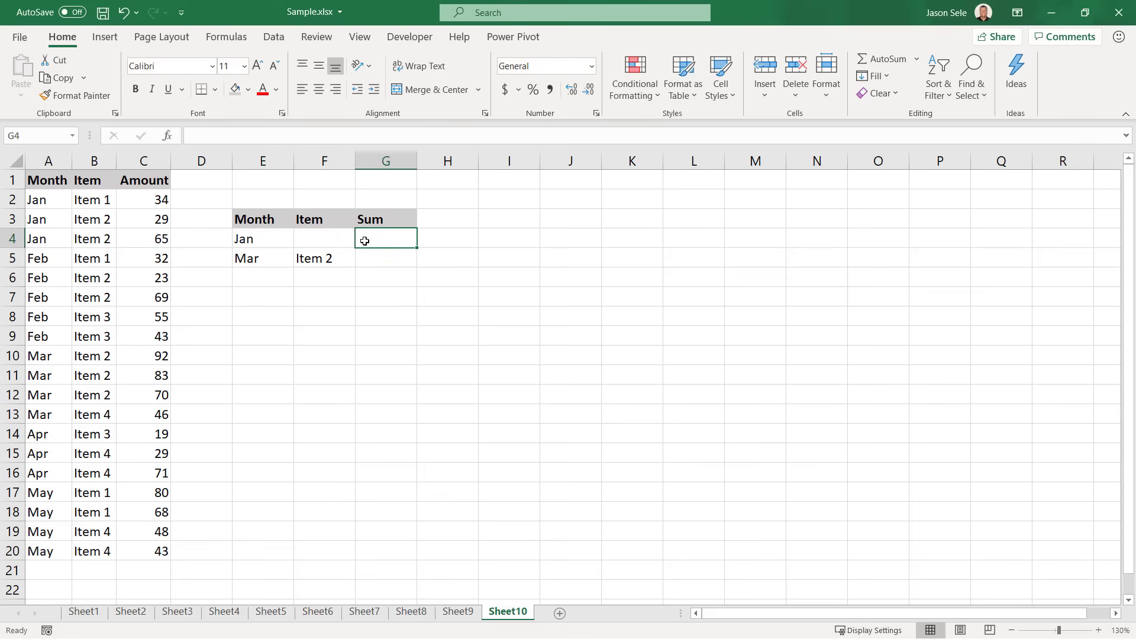
pyautogui.write('=')
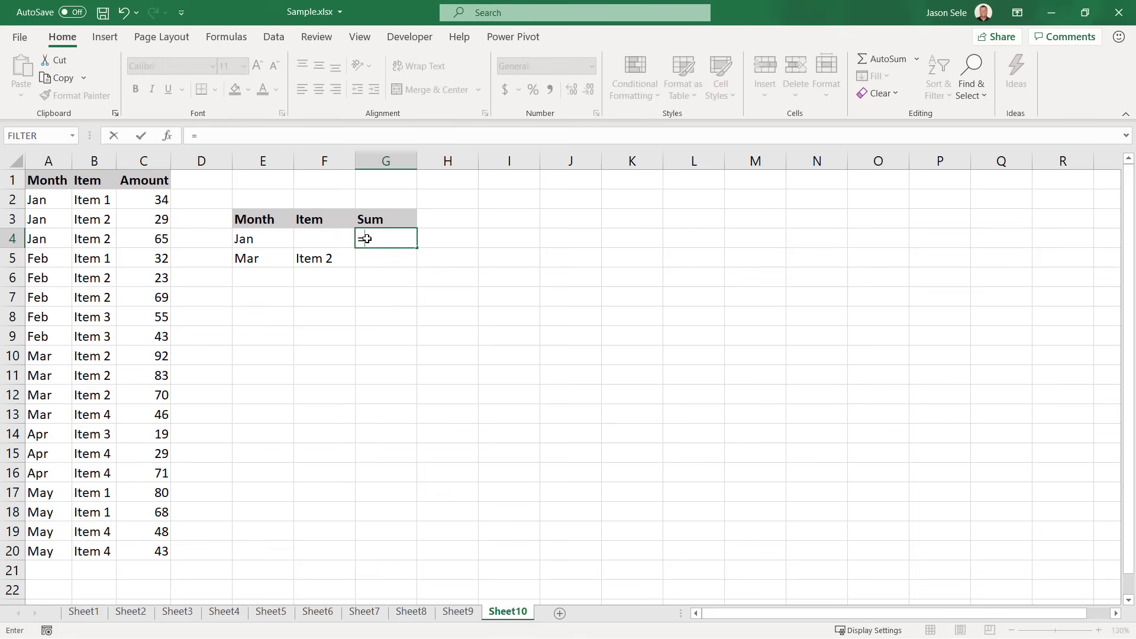
pyautogui.write('SUMIFS(')
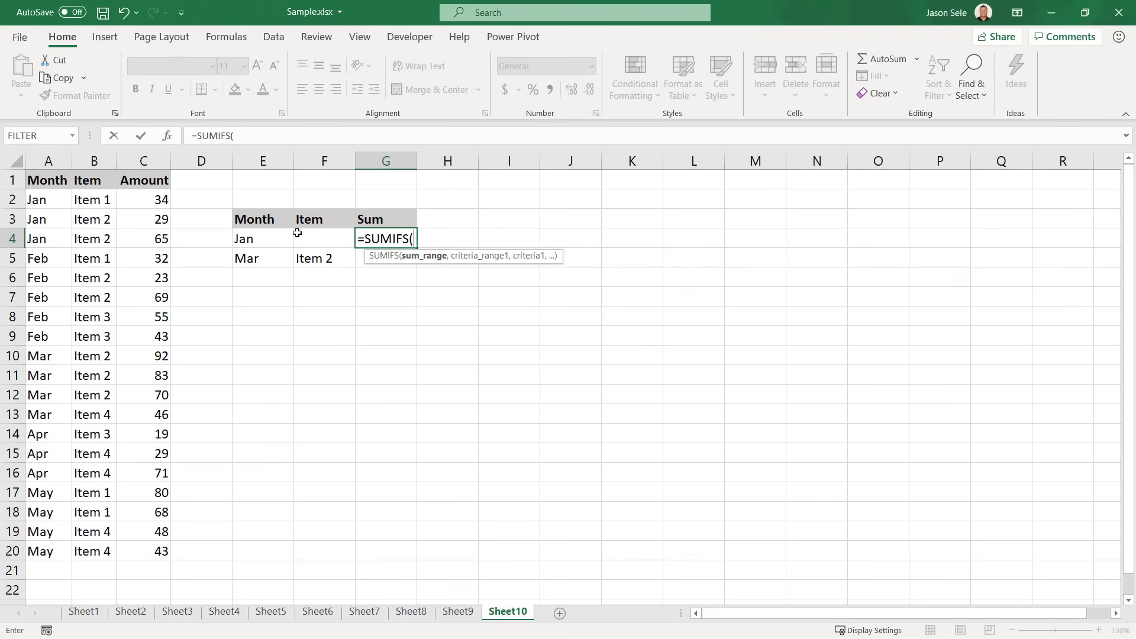
pyautogui.moveTo(161, 201); pyautogui.dragTo(161, 553)
pyautogui.write(',')
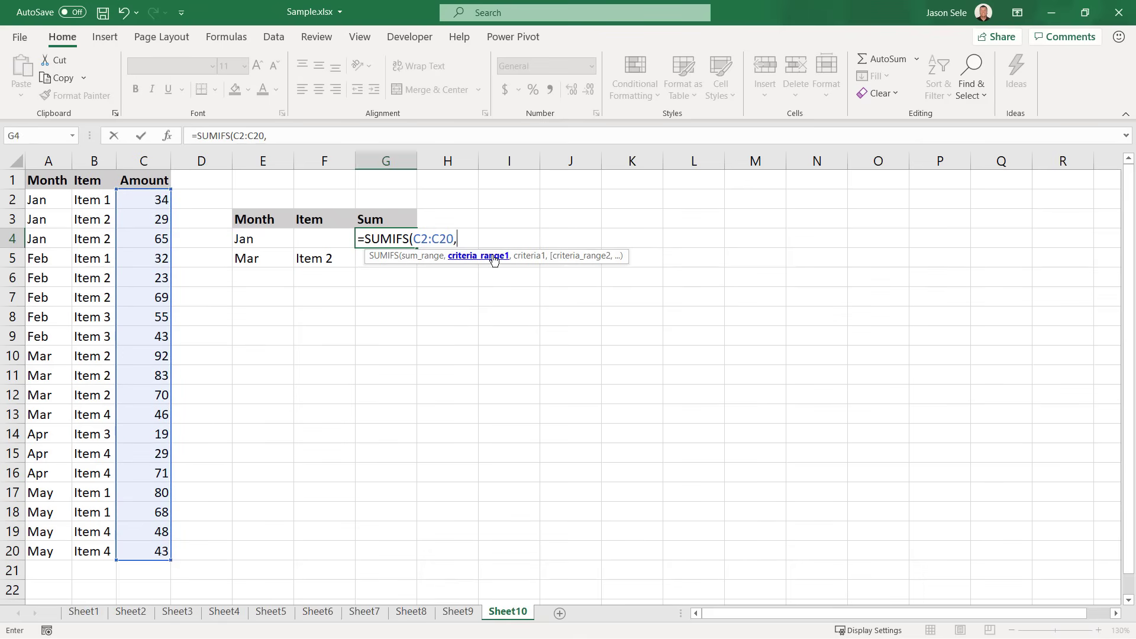
pyautogui.moveTo(55, 201); pyautogui.dragTo(55, 550)
pyautogui.write(',')
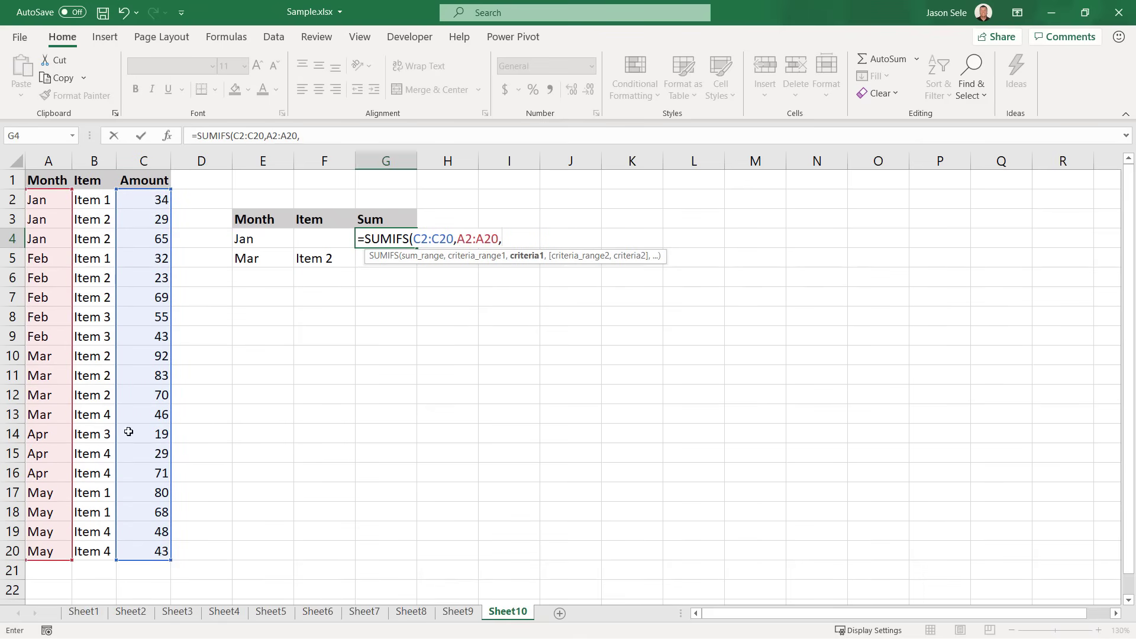
pyautogui.click(249, 239)
pyautogui.write(')')
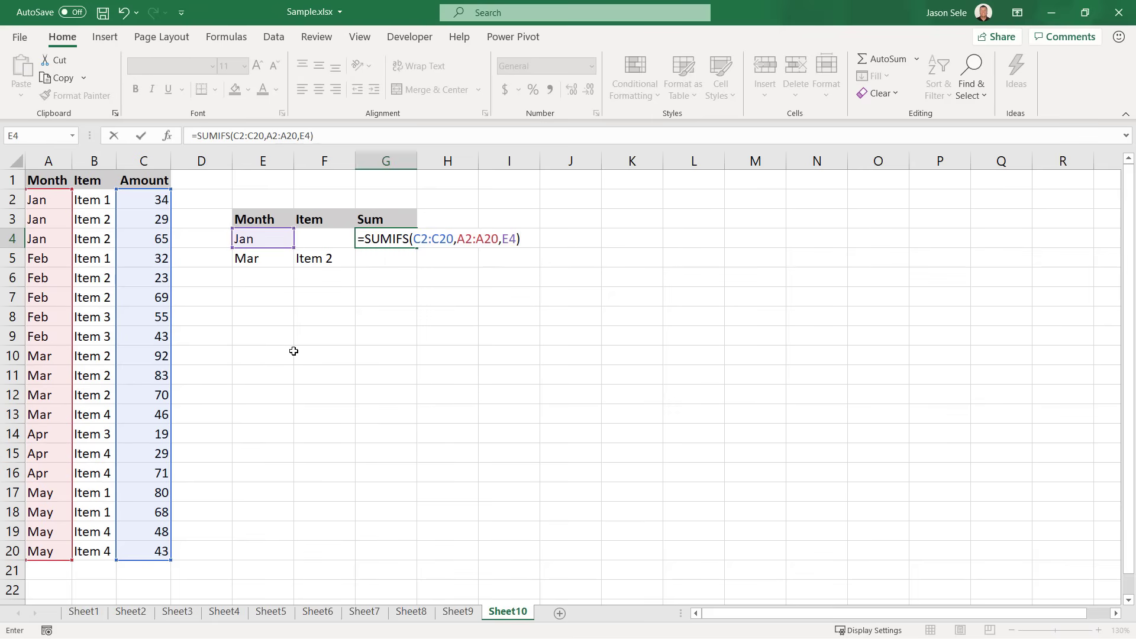
pyautogui.press('Return')
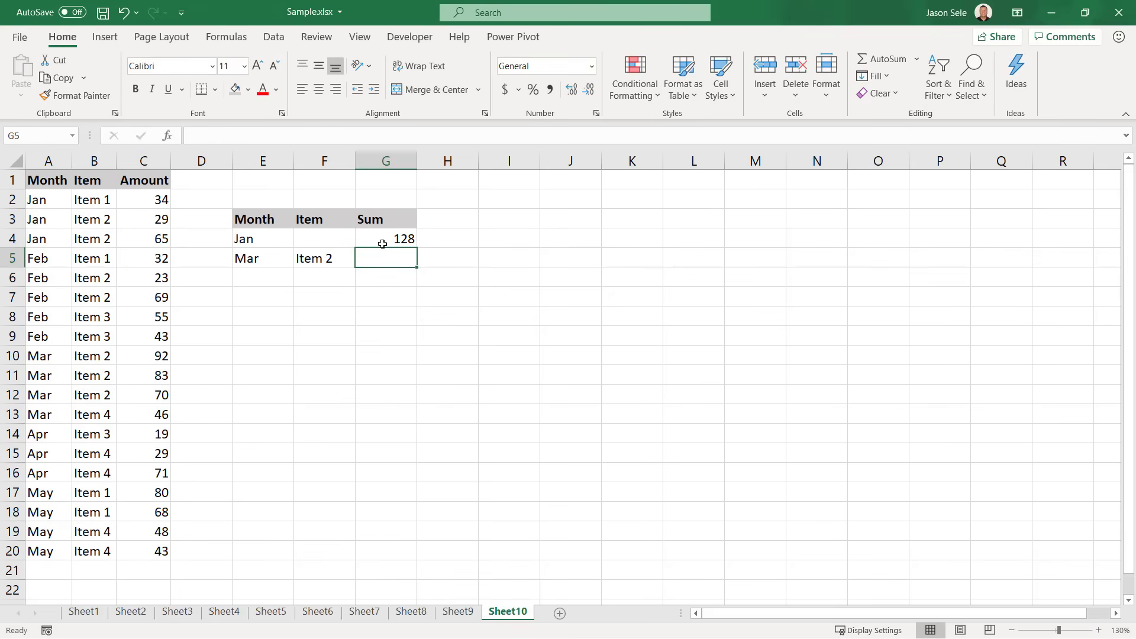
pyautogui.moveTo(155, 200); pyautogui.dragTo(155, 239)
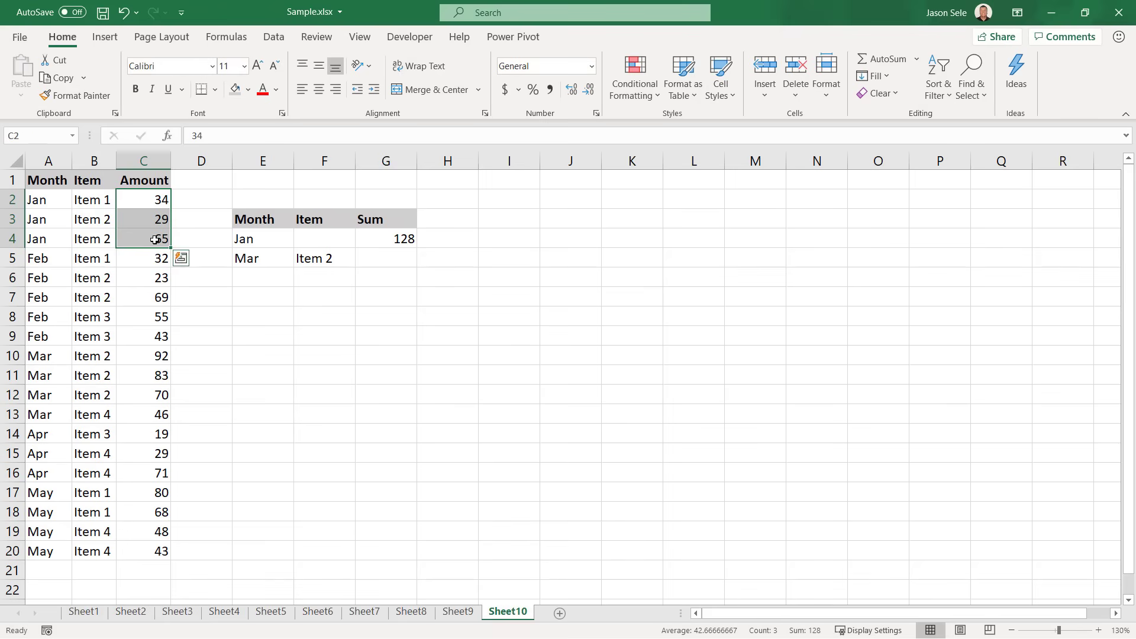
# Start a SUMIFS formula in G5 that sums C2:C20, with A2:A20 matched to the month in E5 as first criterion.
pyautogui.click(379, 262)
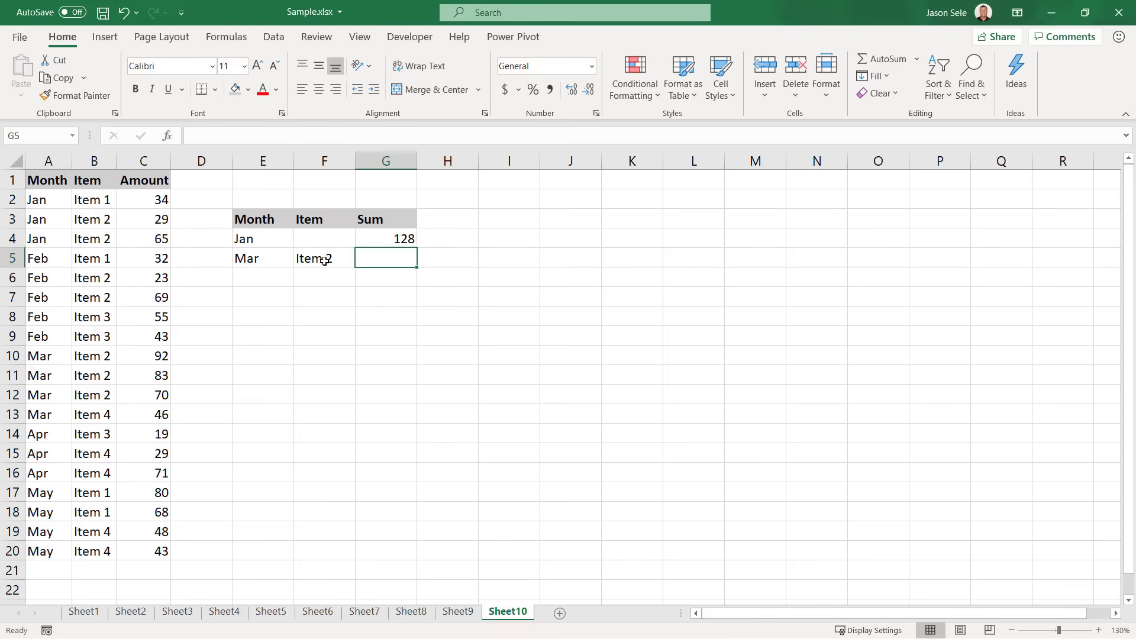
pyautogui.write('=')
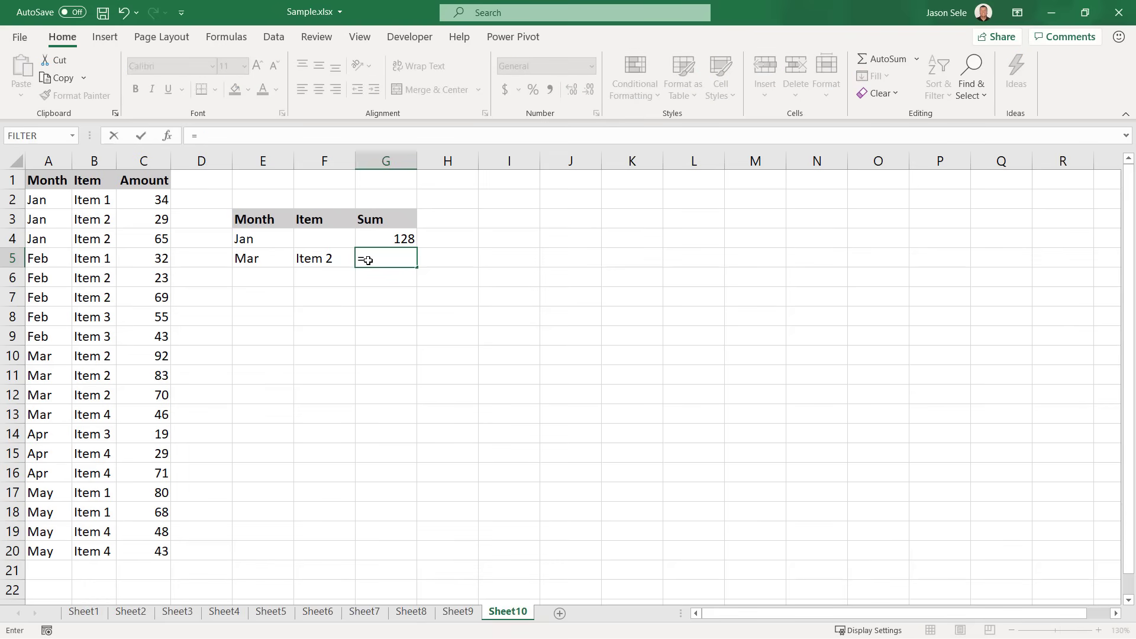
pyautogui.write('SUMIFS(')
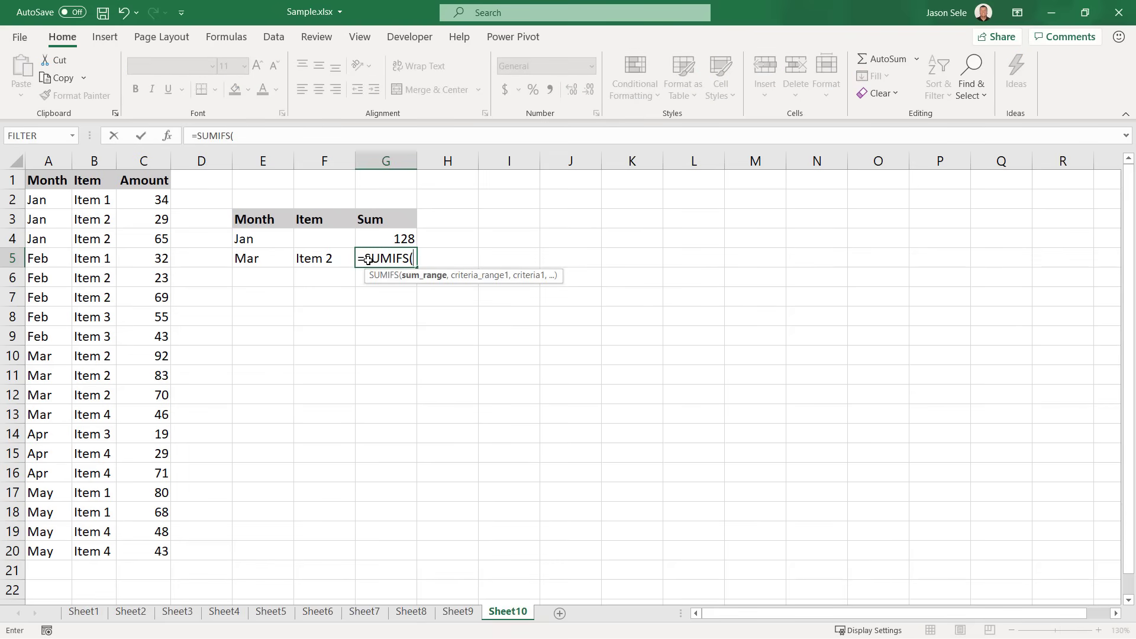
pyautogui.moveTo(159, 199); pyautogui.dragTo(164, 547)
pyautogui.write(',')
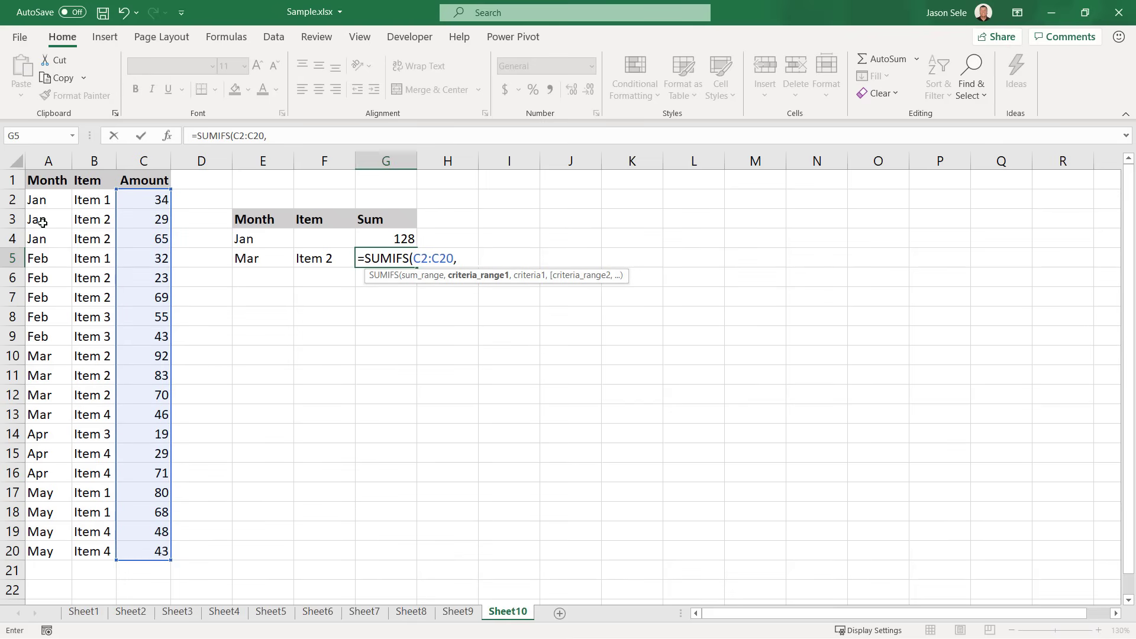
pyautogui.moveTo(39, 201); pyautogui.dragTo(33, 555)
pyautogui.write(',')
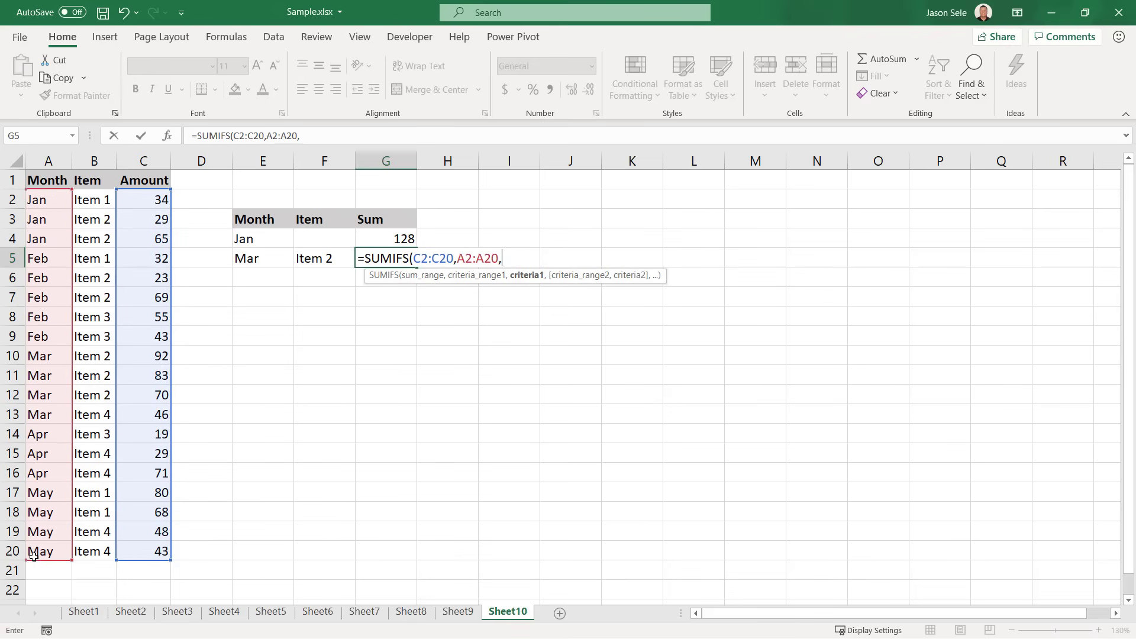
pyautogui.click(260, 257)
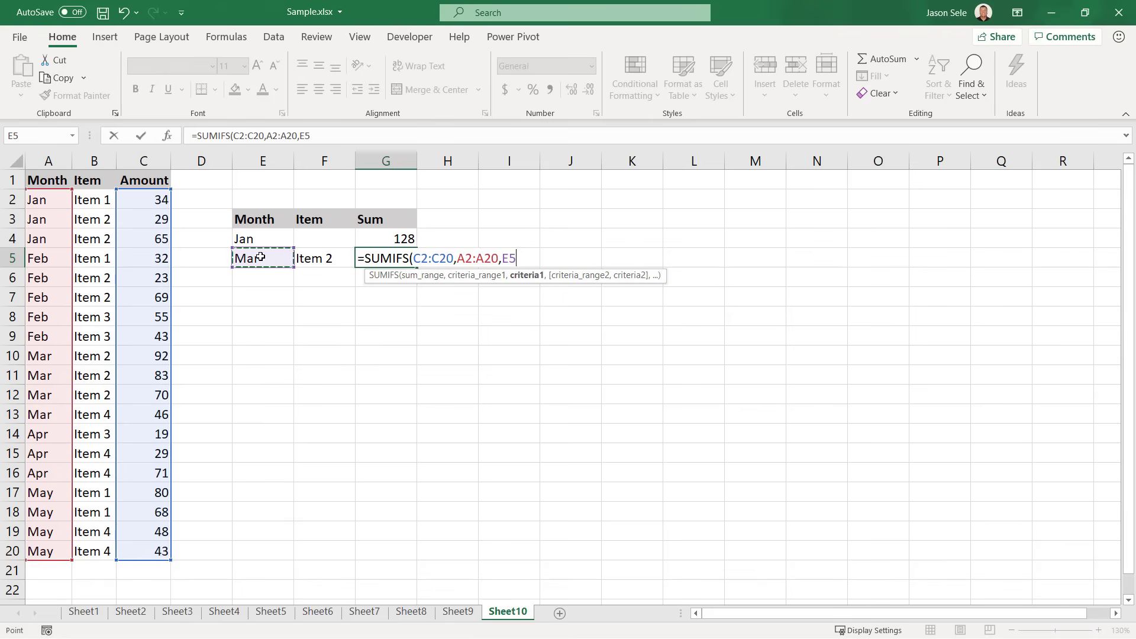
pyautogui.write(',')
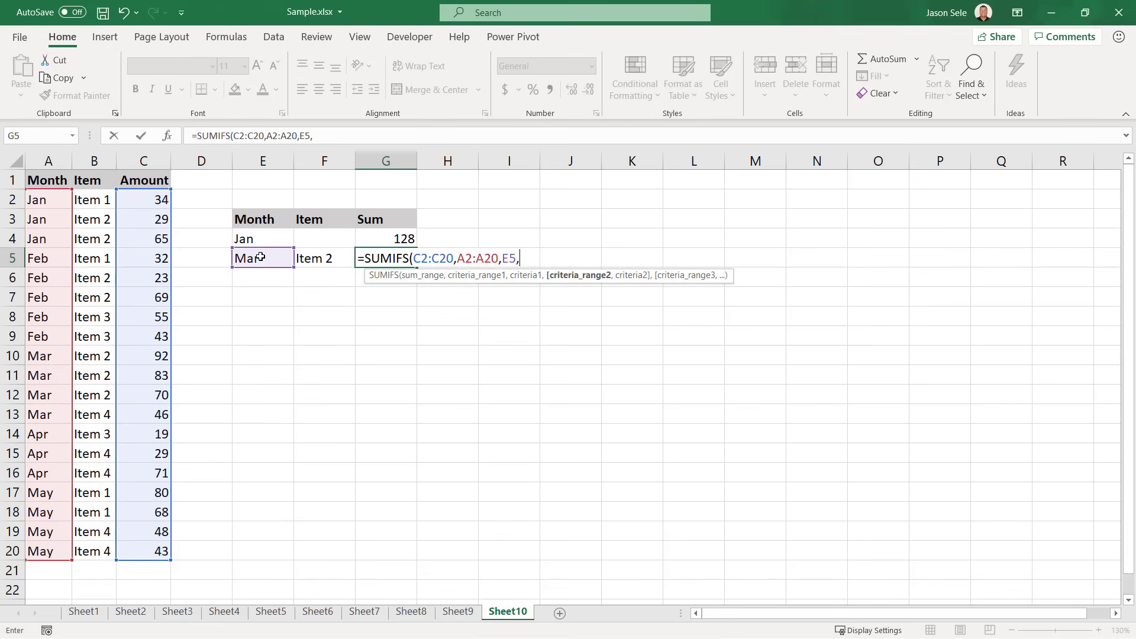
# Complete the G5 SUMIFS formula with B2:B20 matched to F5 as second criterion, and check the result against C10:C12.
pyautogui.moveTo(94, 199); pyautogui.dragTo(94, 550)
pyautogui.write(',')
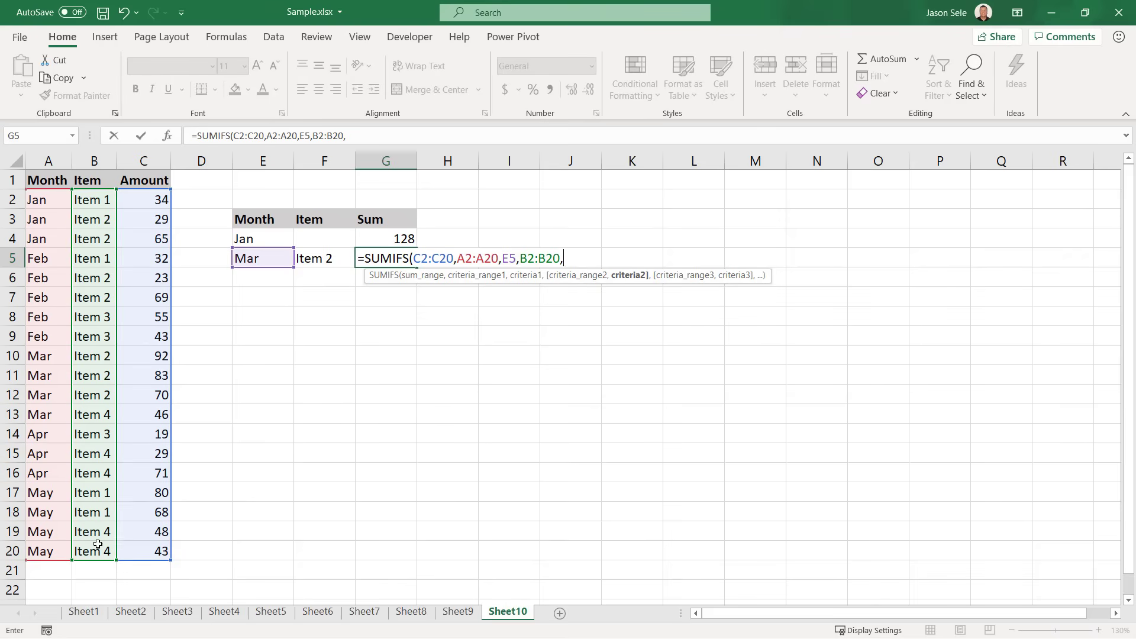
pyautogui.click(321, 261)
pyautogui.write(')')
pyautogui.press('Return')
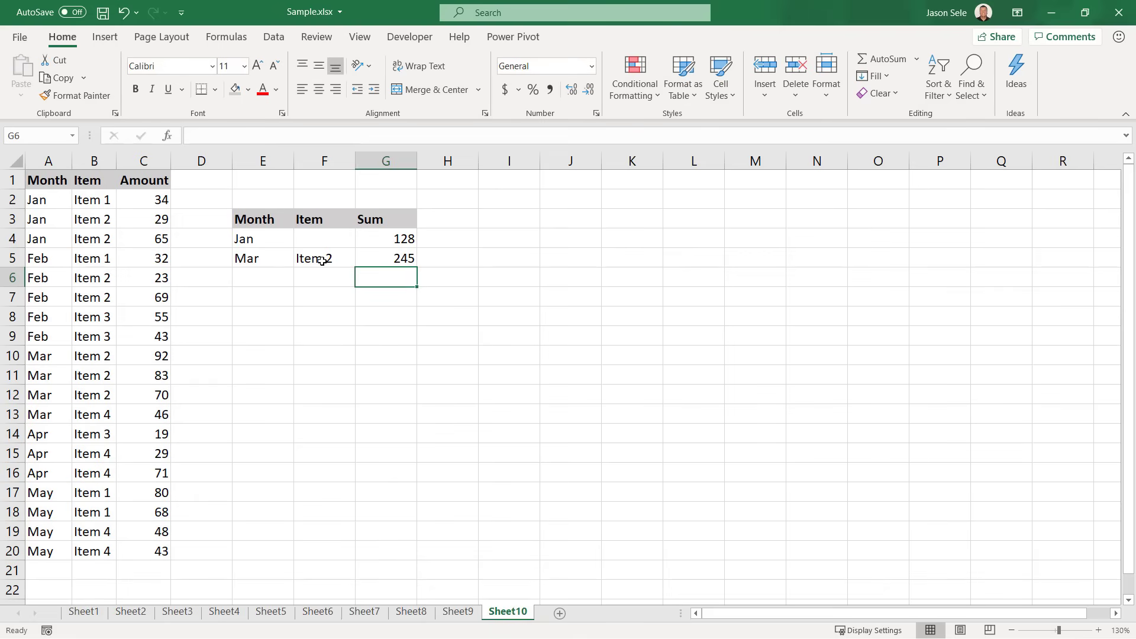
pyautogui.click(397, 263)
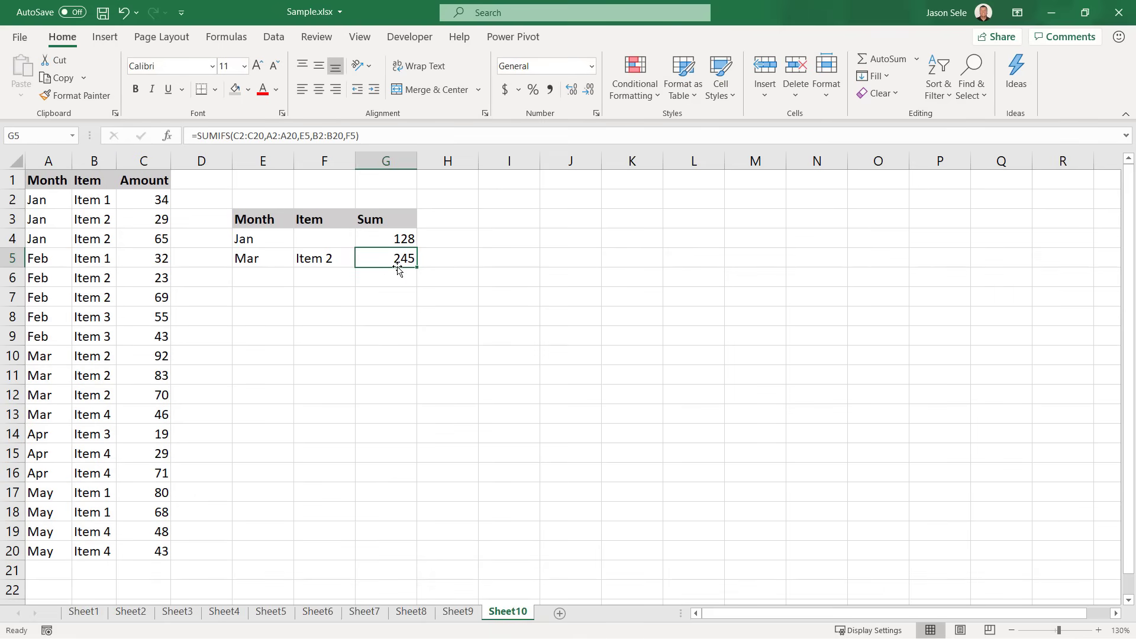
pyautogui.moveTo(158, 357); pyautogui.dragTo(155, 399)
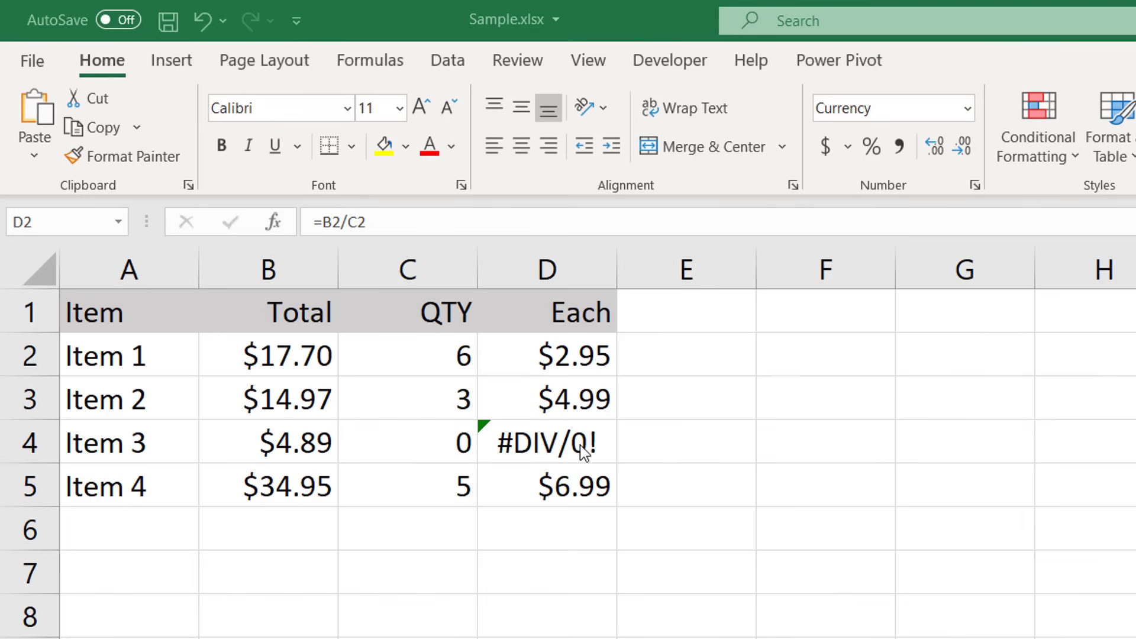
# Wrap the B2/C2 division in D2 of the Each column in an IFERROR function.
pyautogui.click(522, 354)
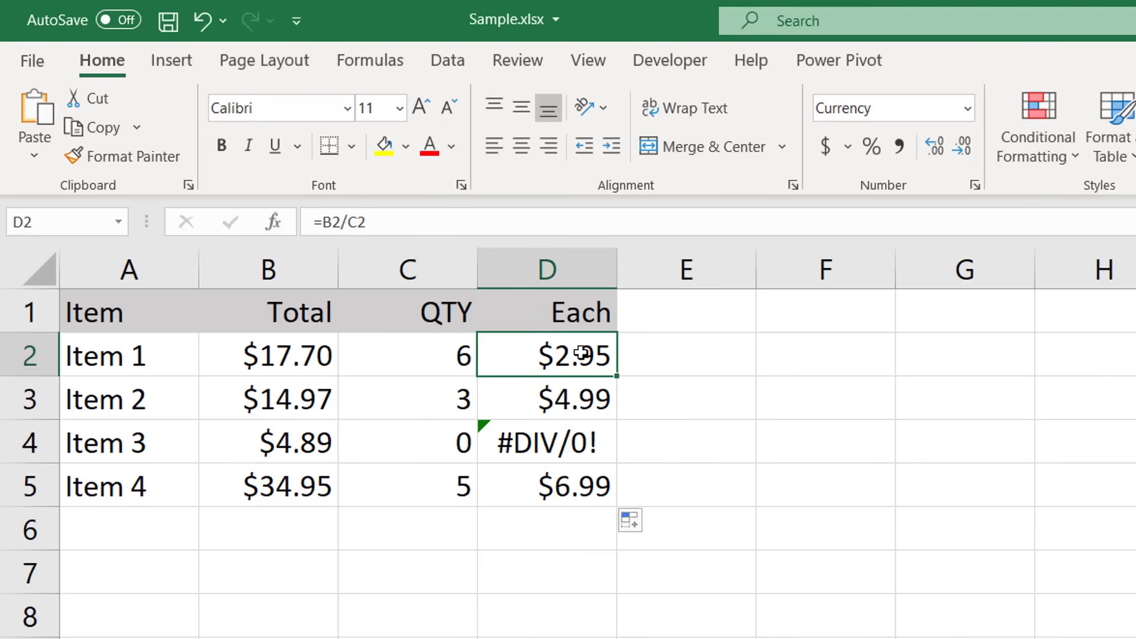
pyautogui.click(320, 222)
pyautogui.write('I')
pyautogui.write('FERR')
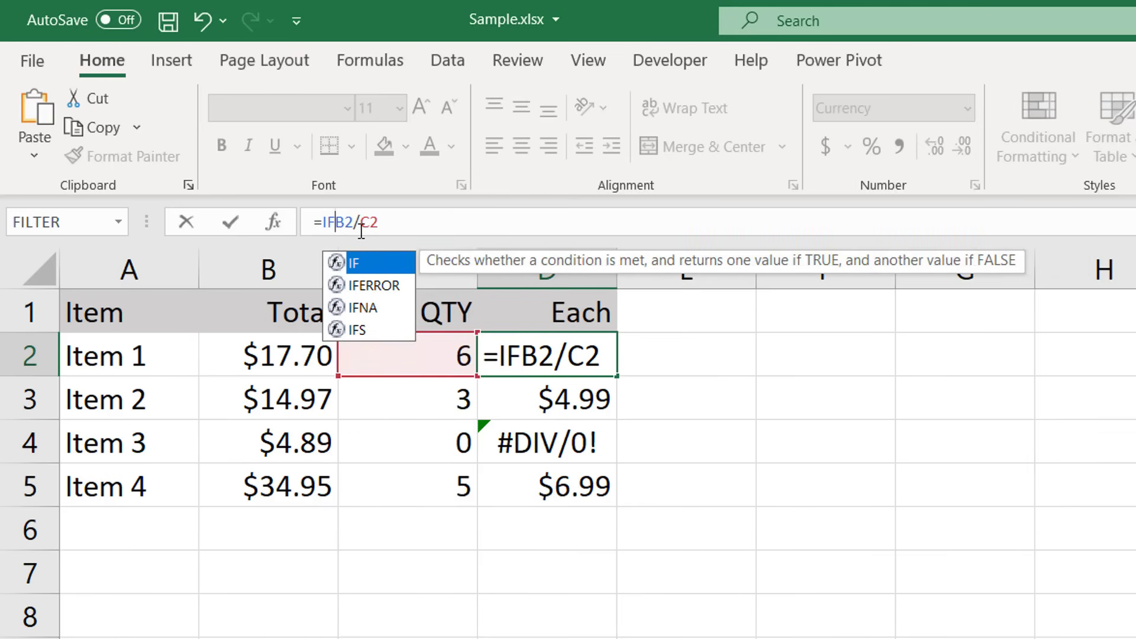
pyautogui.write('OR(')
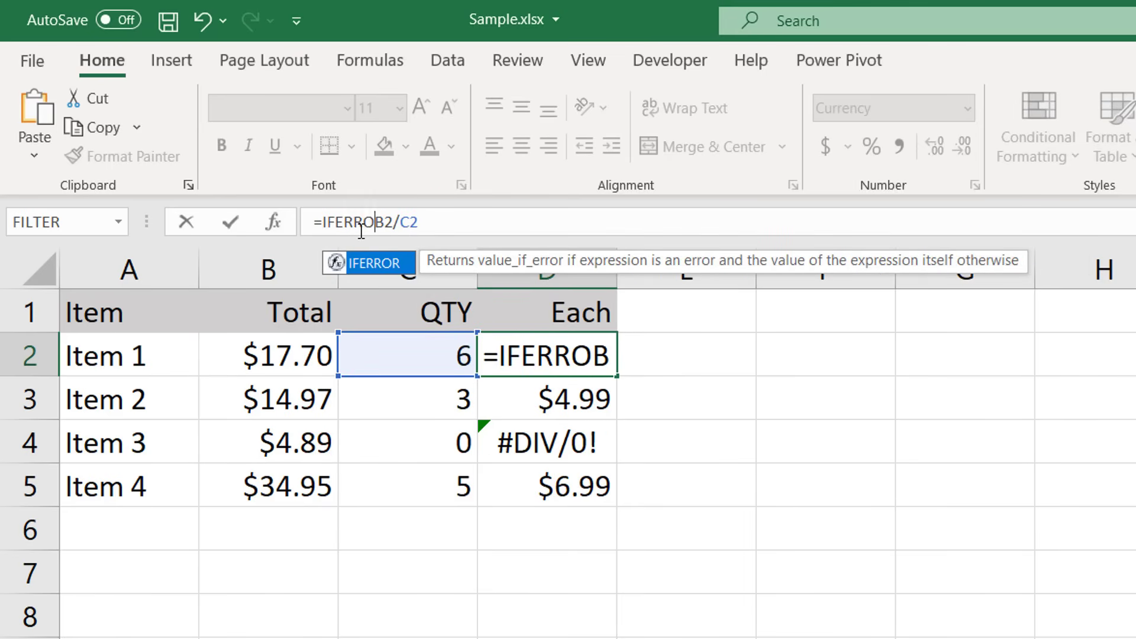
pyautogui.click(435, 222)
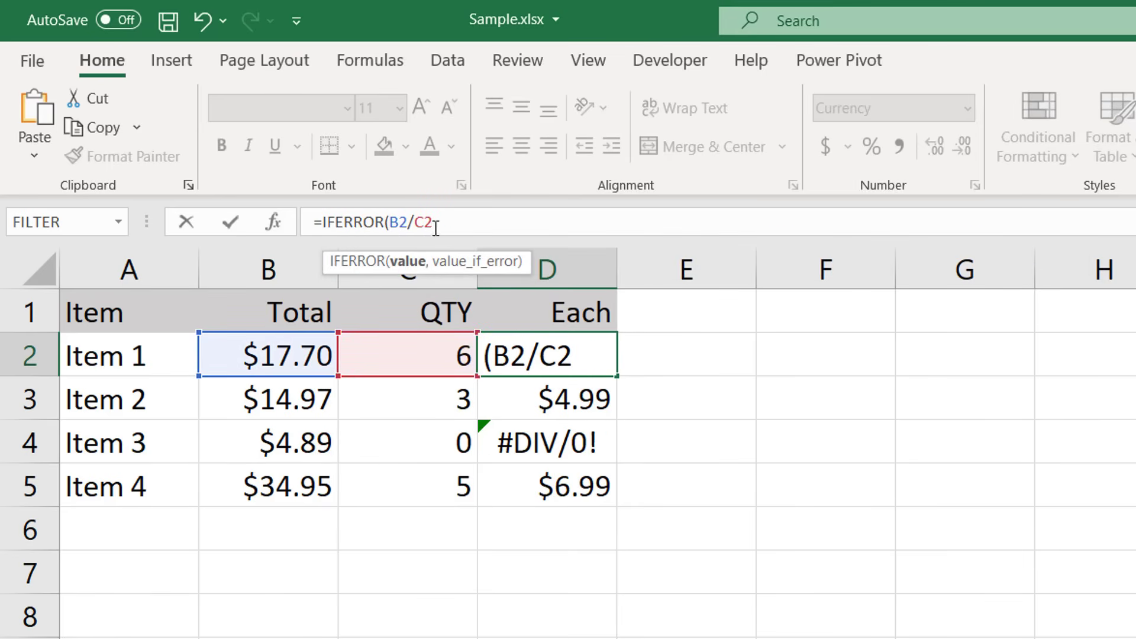
# Complete the D2 formula as =IFERROR(B2/C2,0) and copy it down the rest of the Each column.
pyautogui.write(',0)')
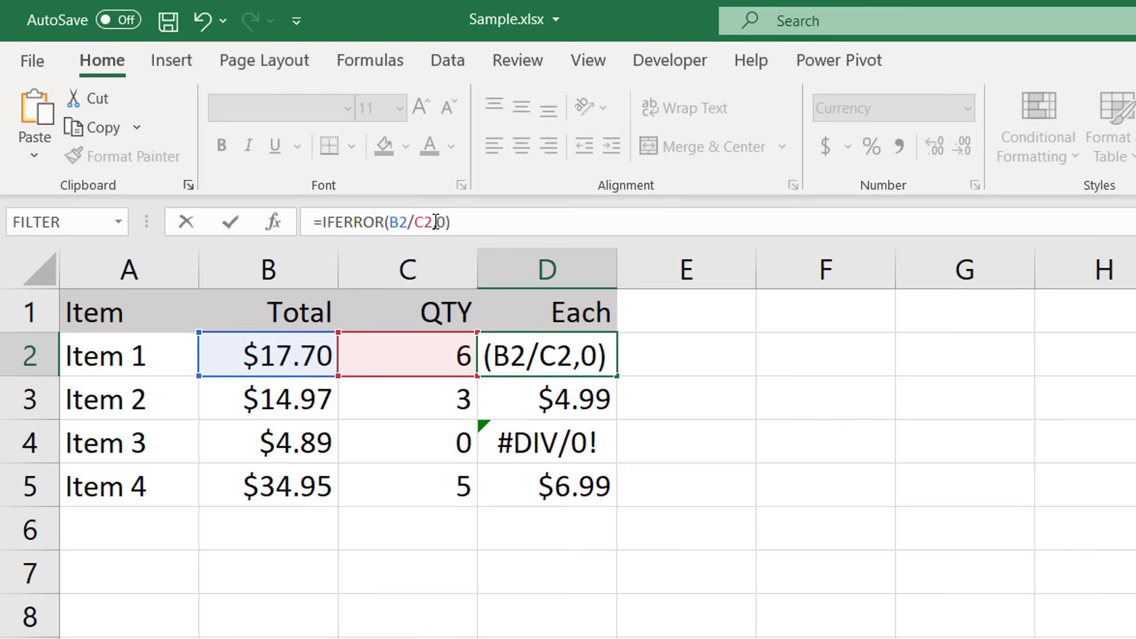
pyautogui.press('Return')
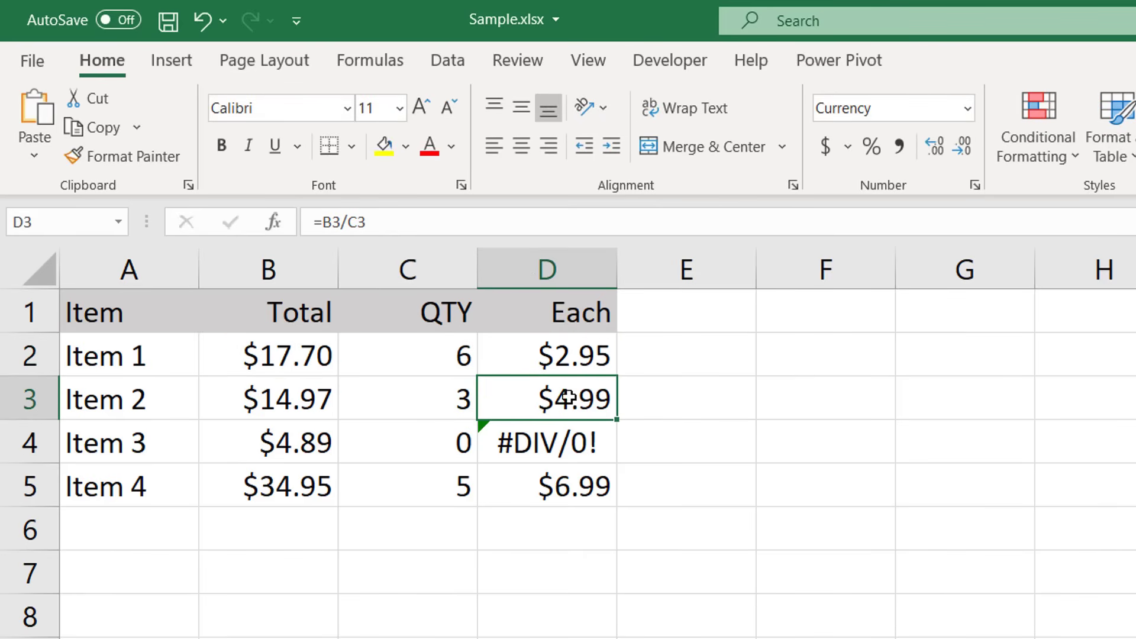
pyautogui.click(577, 361)
pyautogui.doubleClick(616, 375)
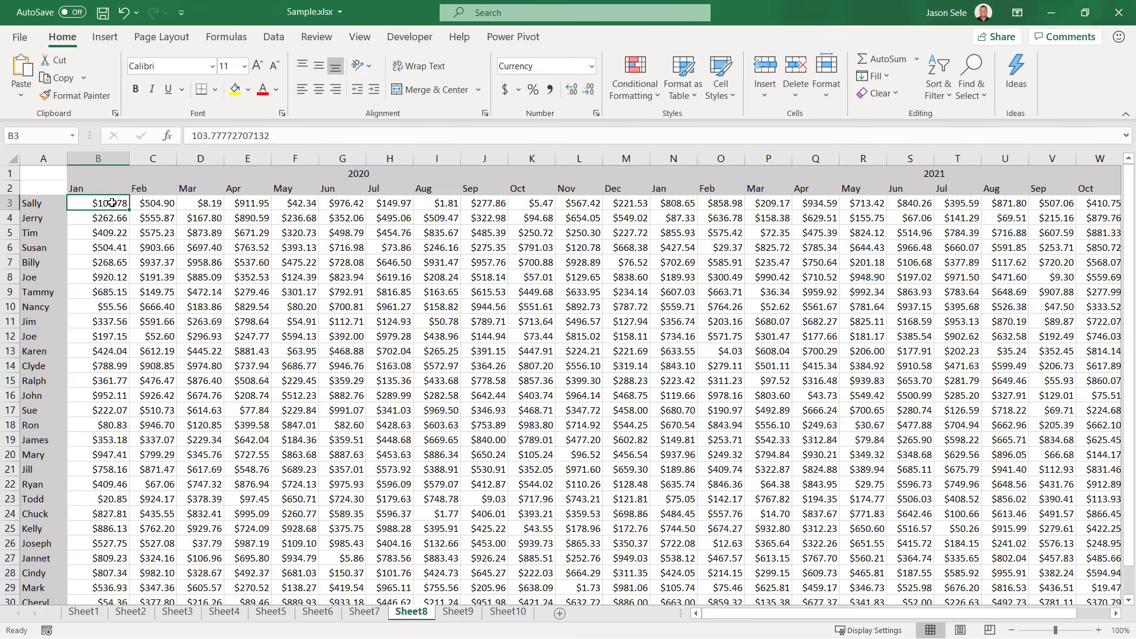
# Jump around the edges of the monthly data block from B3: last column, last row, name column, and back up to its top.
pyautogui.hotkey('ctrl', 'Right')
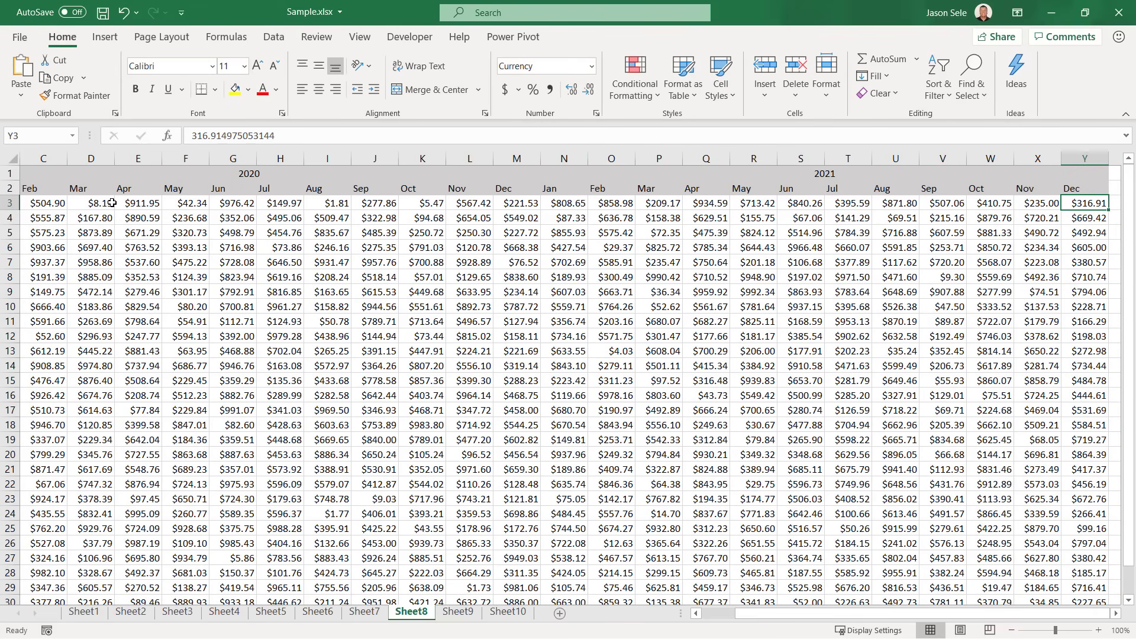
pyautogui.hotkey('ctrl', 'Down')
pyautogui.hotkey('ctrl', 'Left')
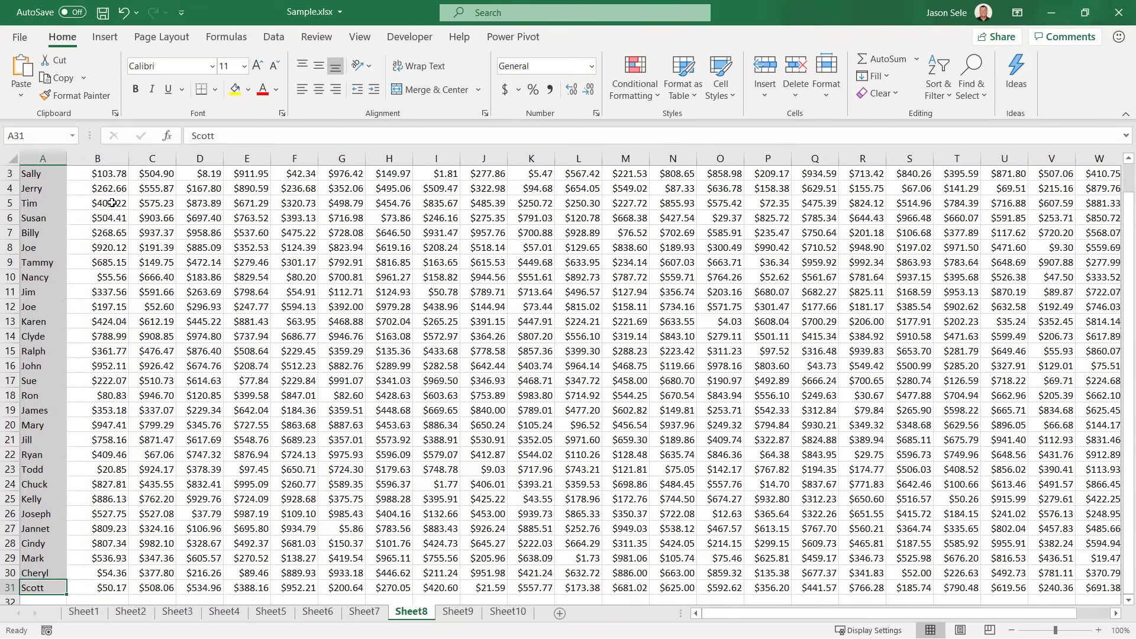
pyautogui.hotkey('ctrl', 'Up')
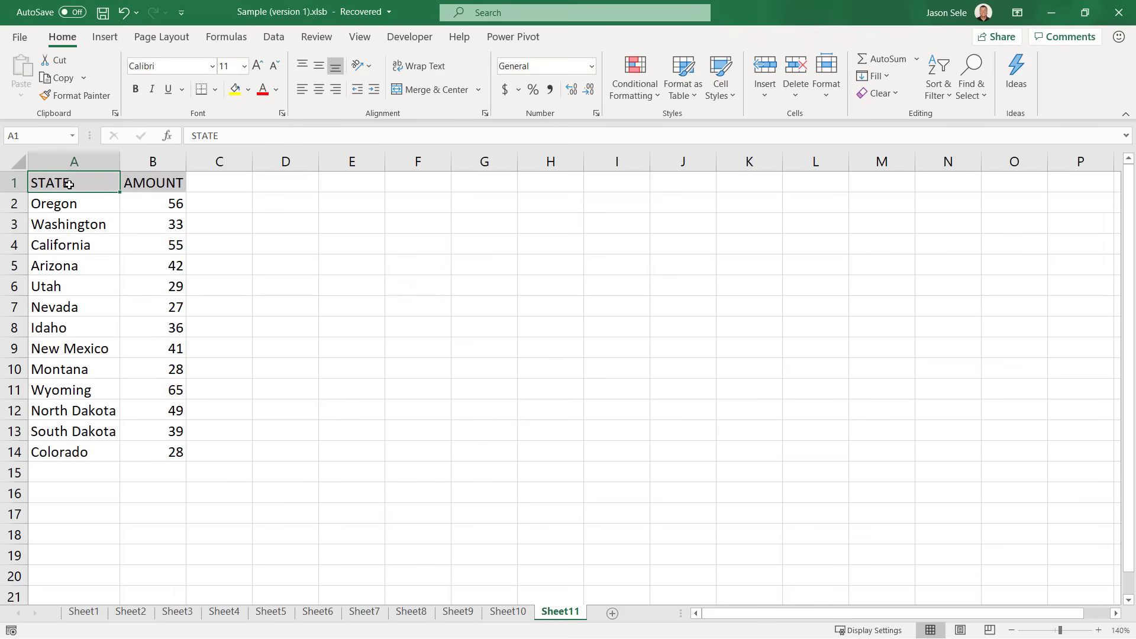
# Insert a filled map chart from the state and amount data in A1:B14.
pyautogui.moveTo(72, 184); pyautogui.dragTo(167, 449)
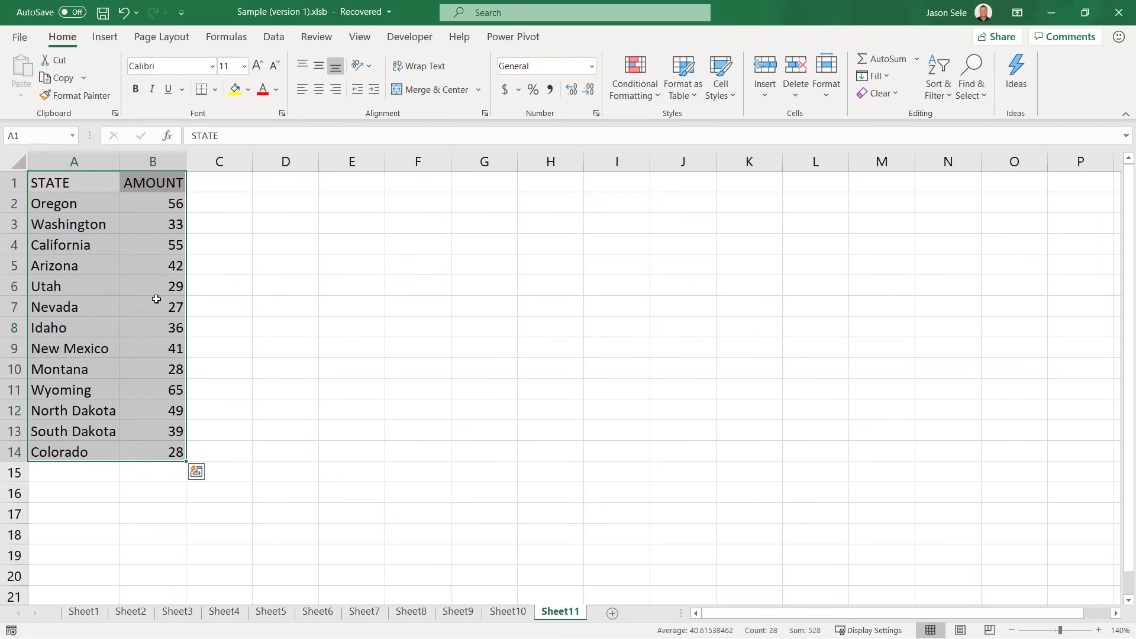
pyautogui.click(105, 37)
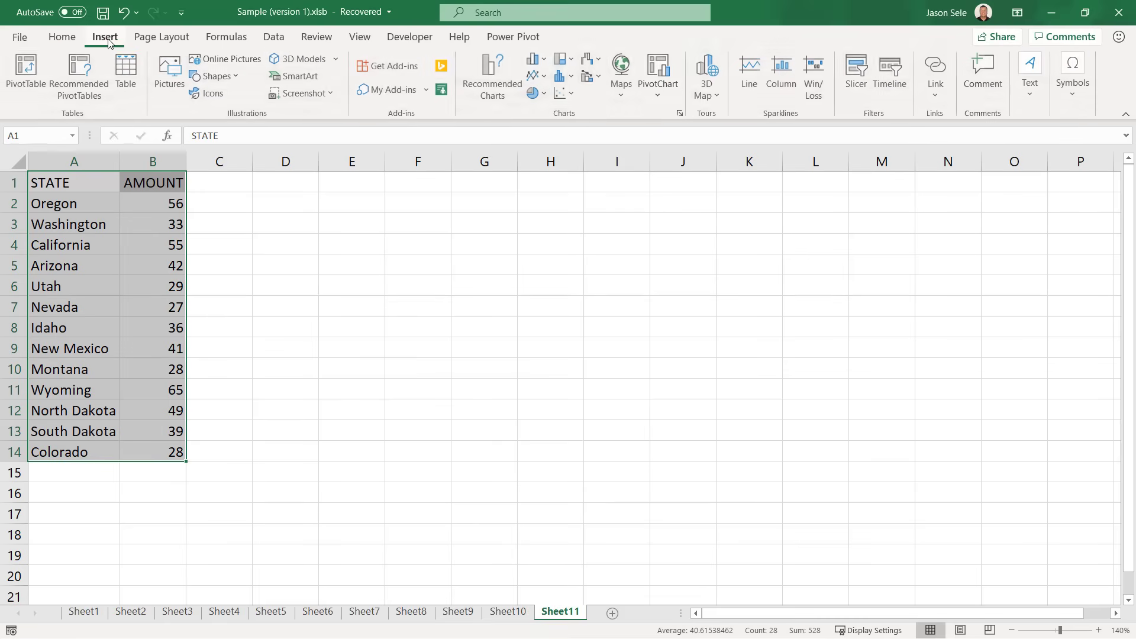
pyautogui.click(621, 78)
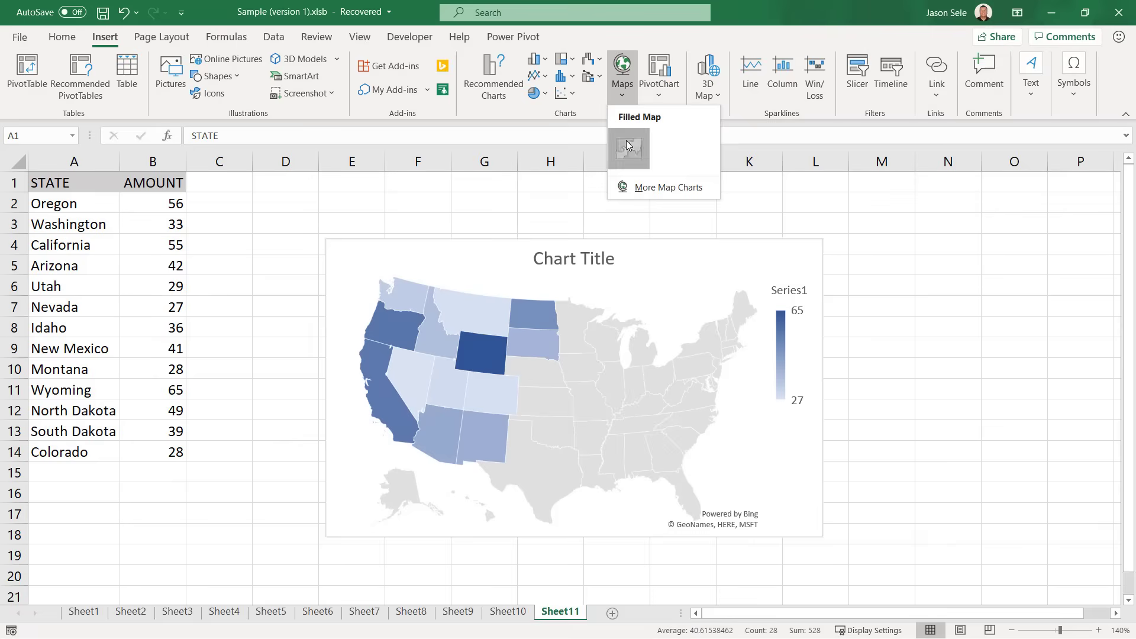
pyautogui.click(628, 147)
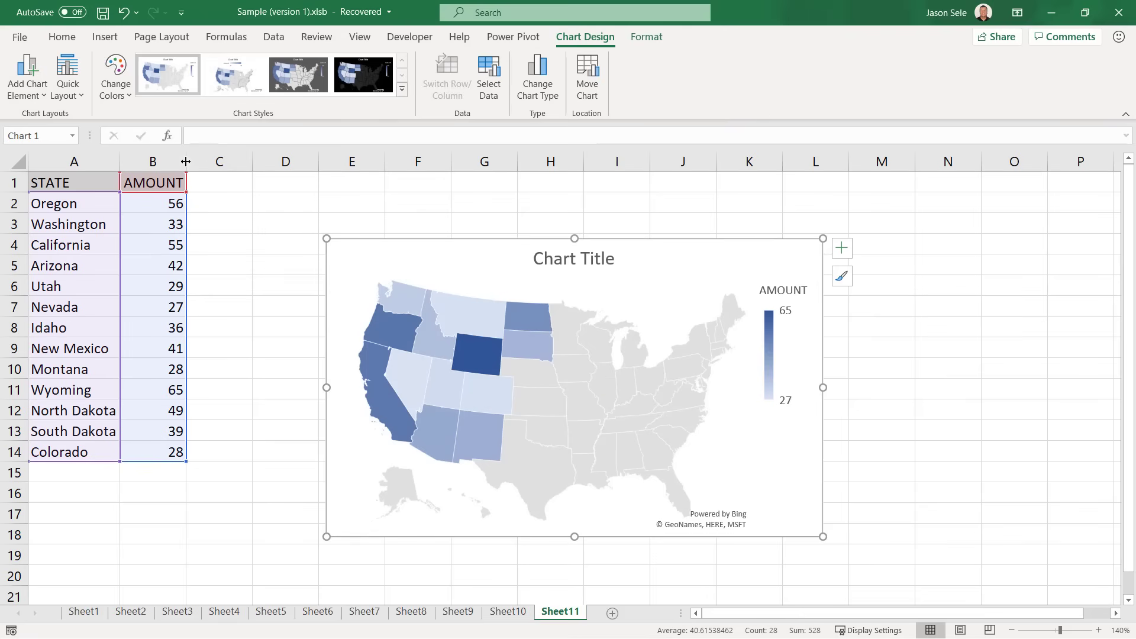
# Show data labels with the amounts on the map chart.
pyautogui.click(33, 95)
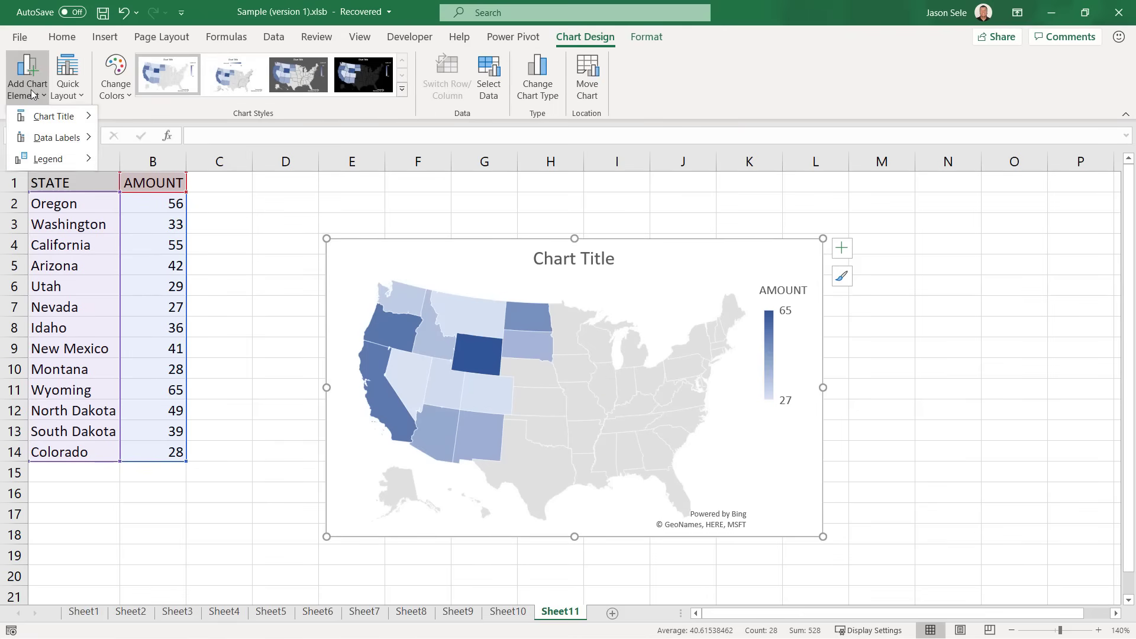
pyautogui.moveTo(36, 135)
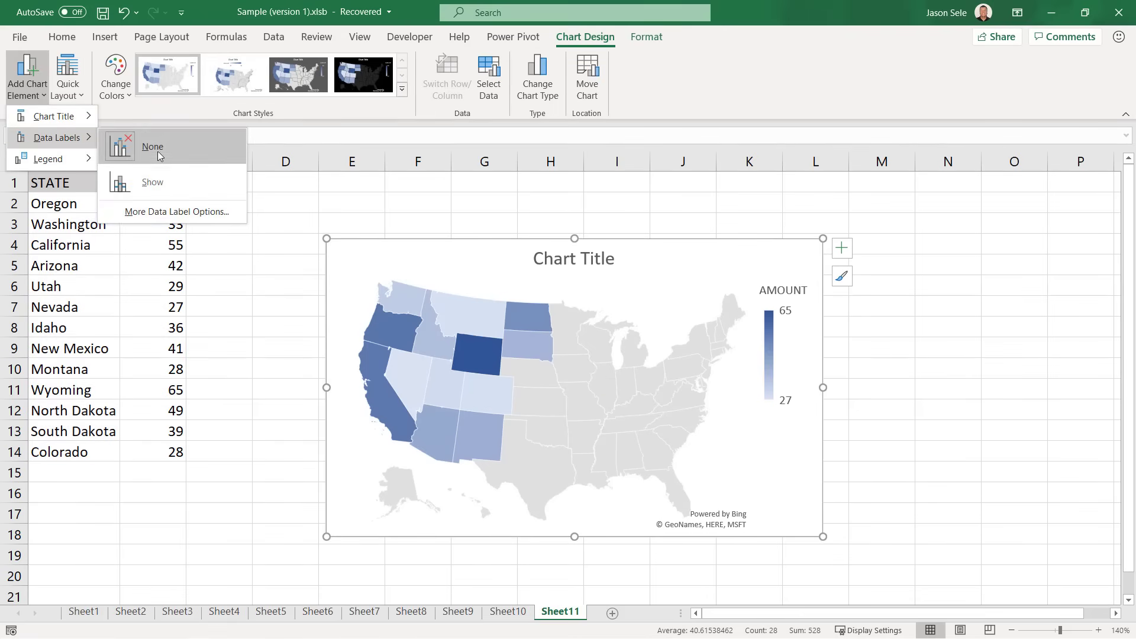
pyautogui.click(164, 183)
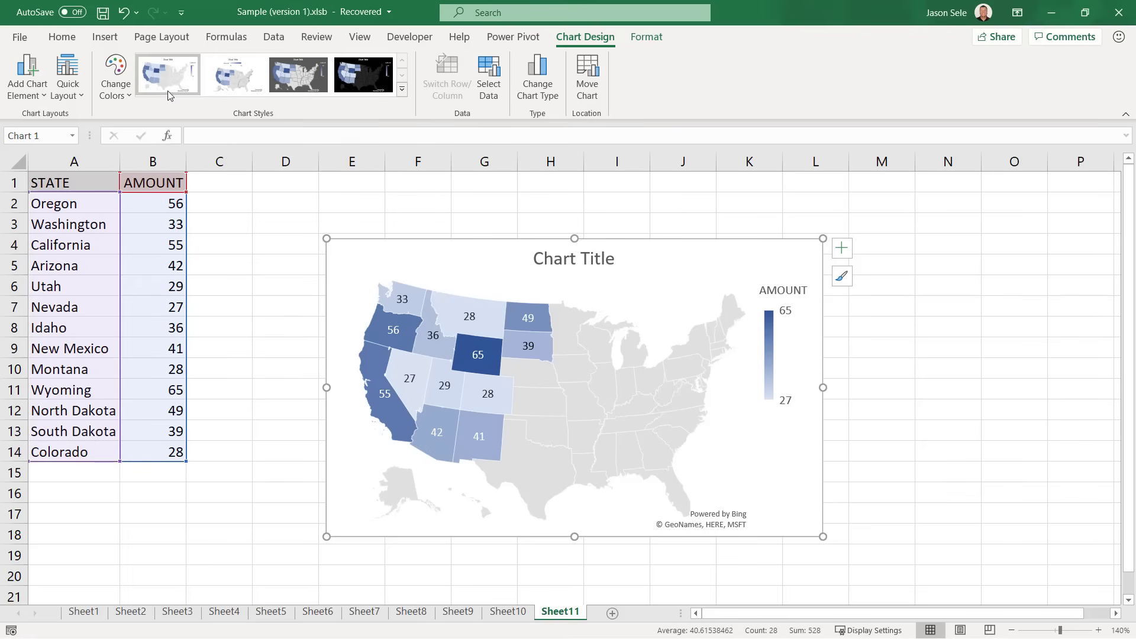
# Apply the dark gray chart style to the map and choose the quick layout with the legend to the left of the map.
pyautogui.click(218, 84)
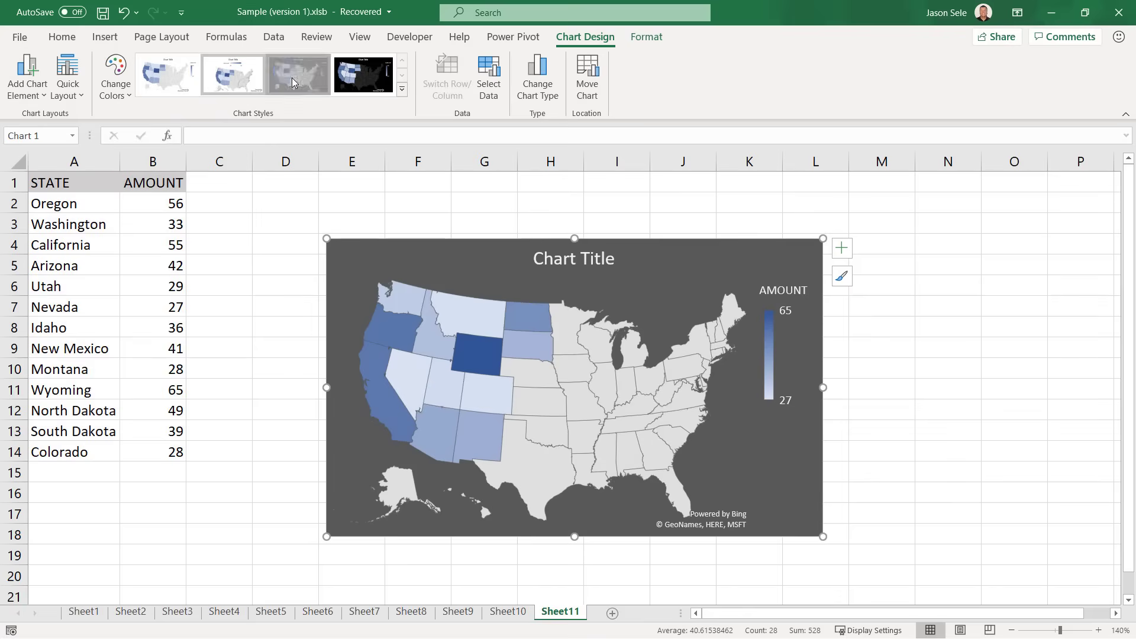
pyautogui.click(267, 84)
pyautogui.click(72, 91)
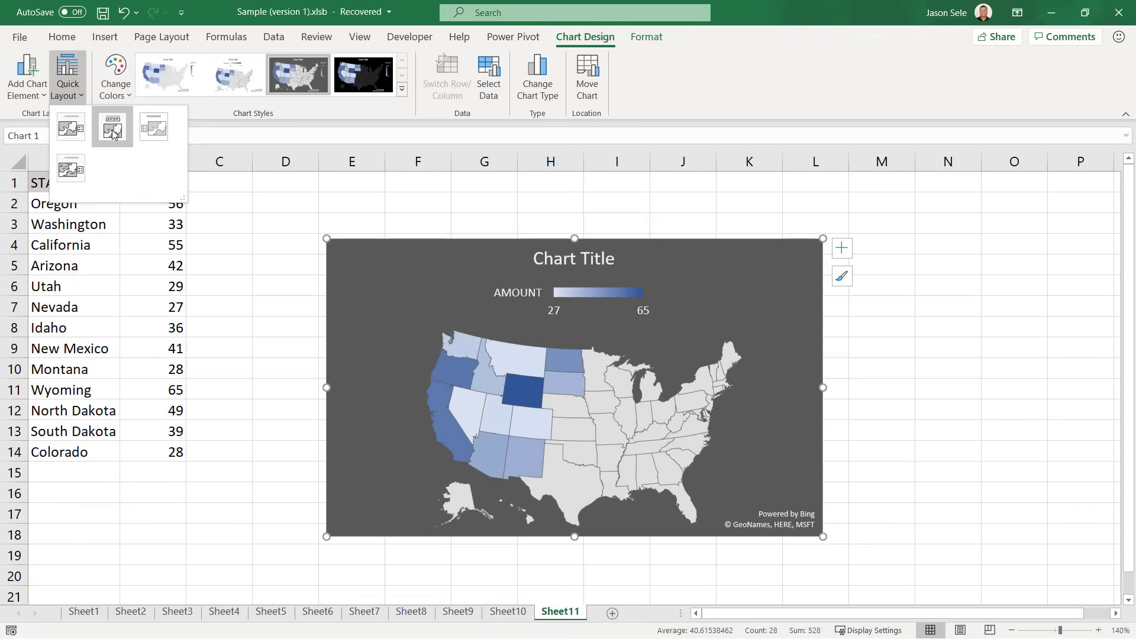
pyautogui.click(162, 129)
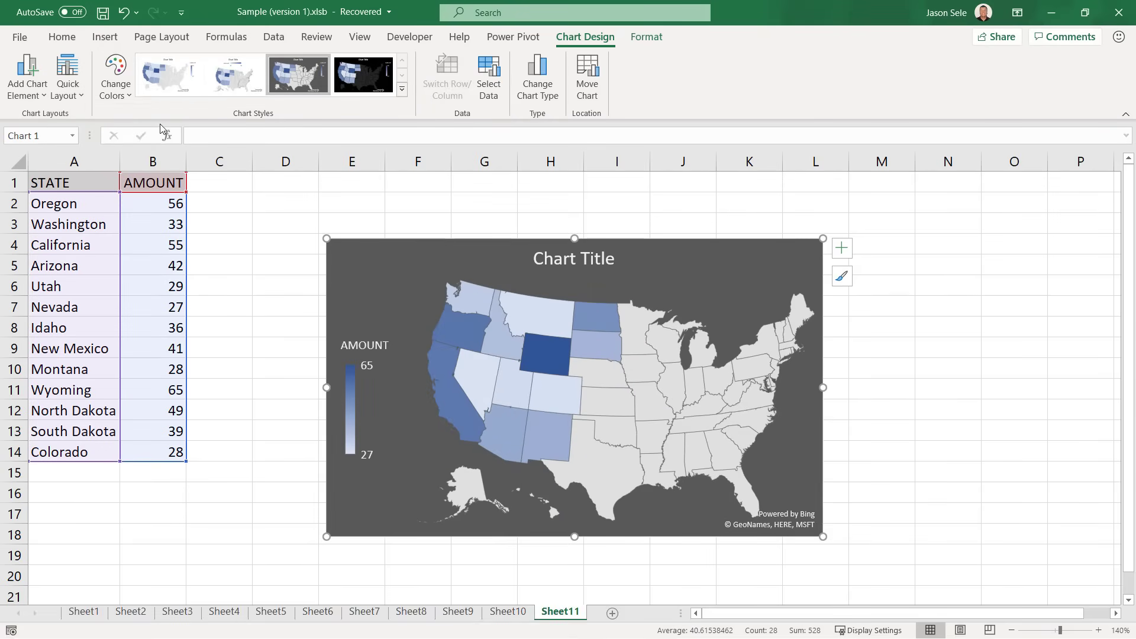
# Change the map chart's colors to the monochromatic orange palette.
pyautogui.click(129, 94)
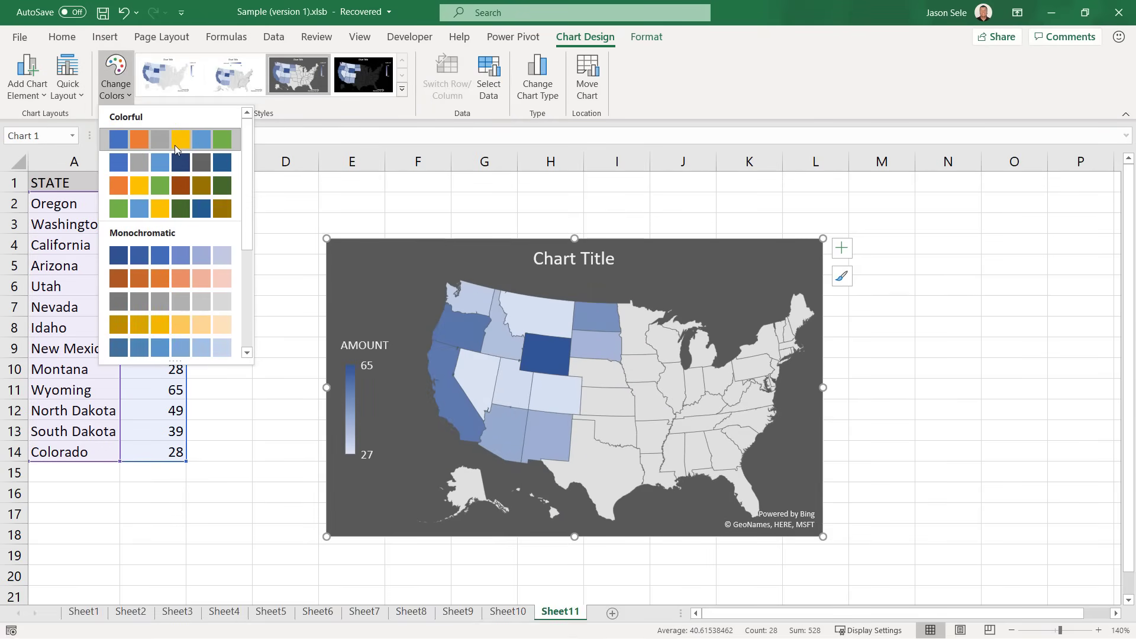
pyautogui.click(175, 144)
pyautogui.click(116, 83)
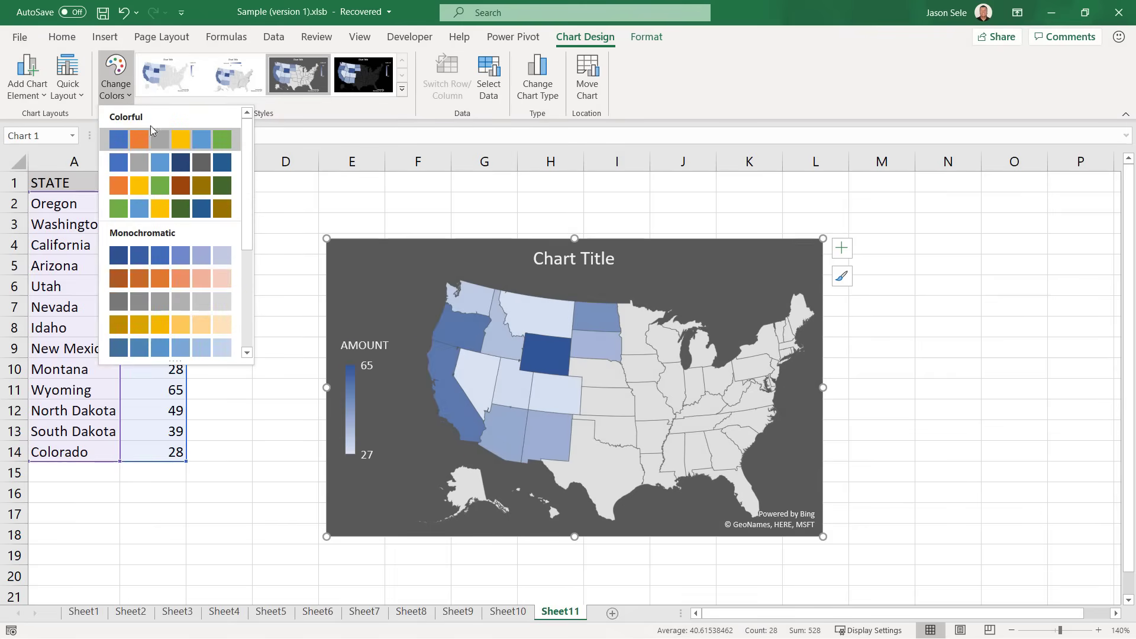
pyautogui.click(173, 279)
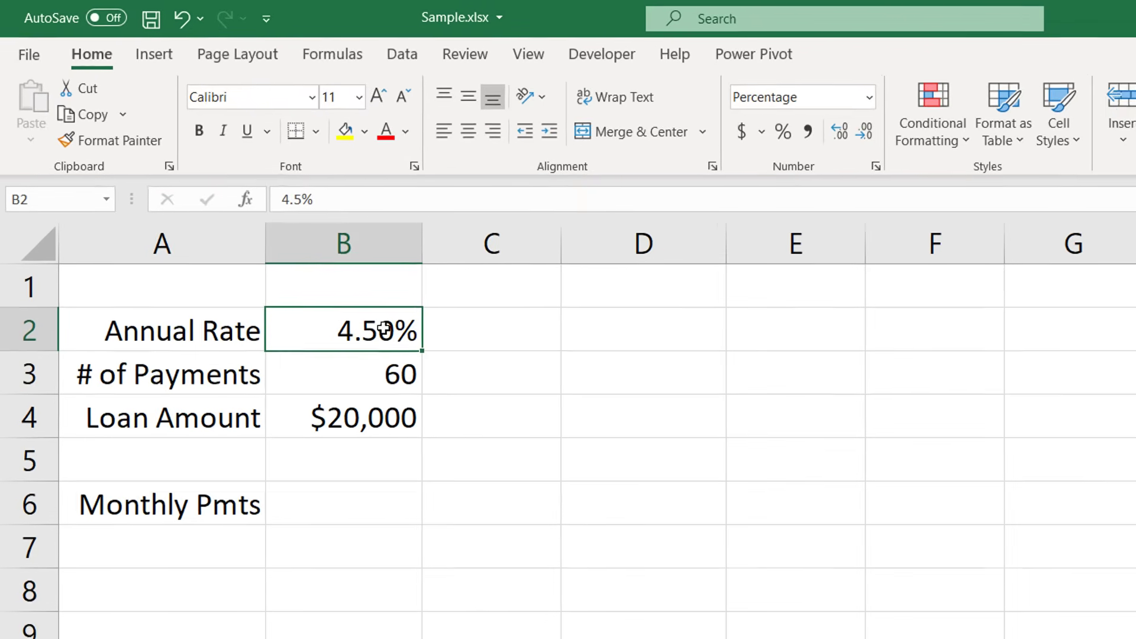
# Enter .045 as the annual rate in B2 and calculate the monthly payment in B6 with =PMT(B2/12,B3,B4).
pyautogui.write('.045')
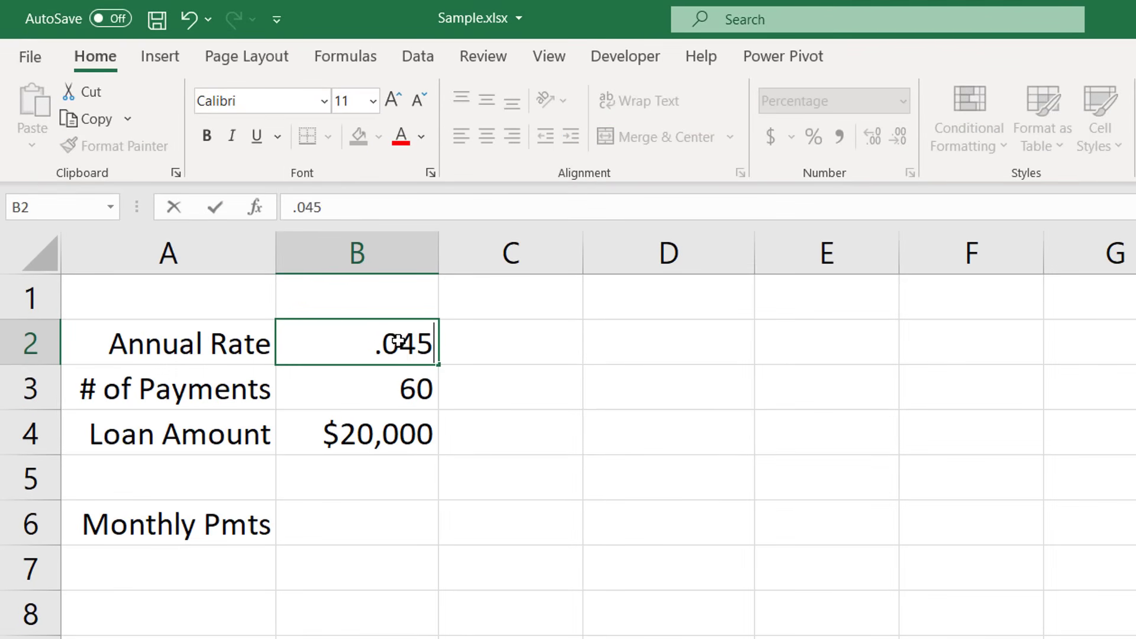
pyautogui.press('Return')
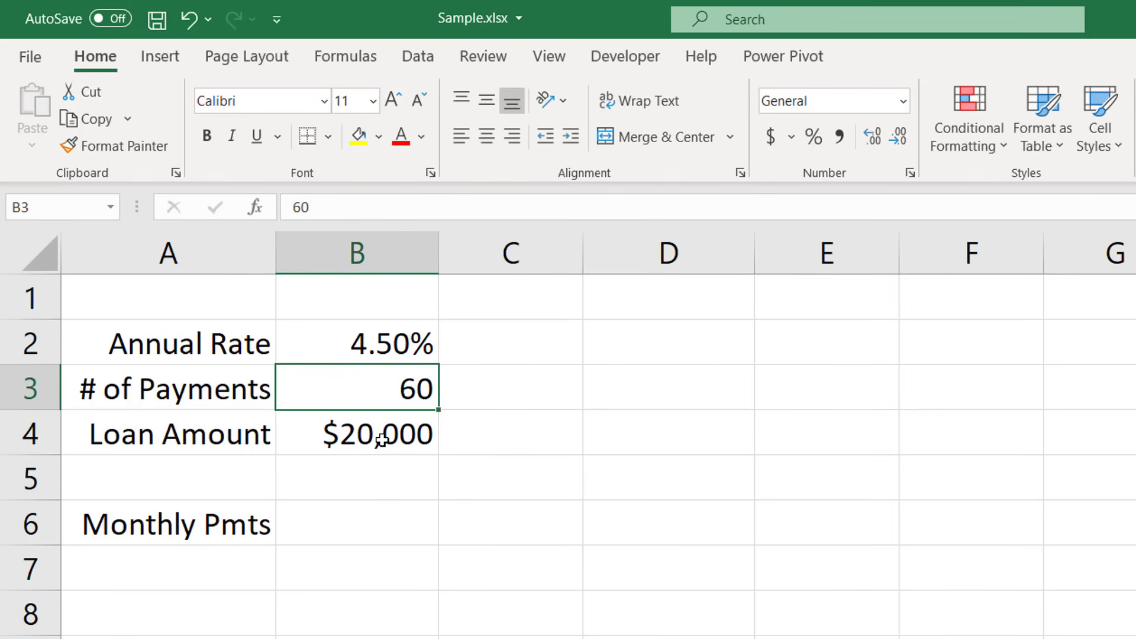
pyautogui.click(356, 524)
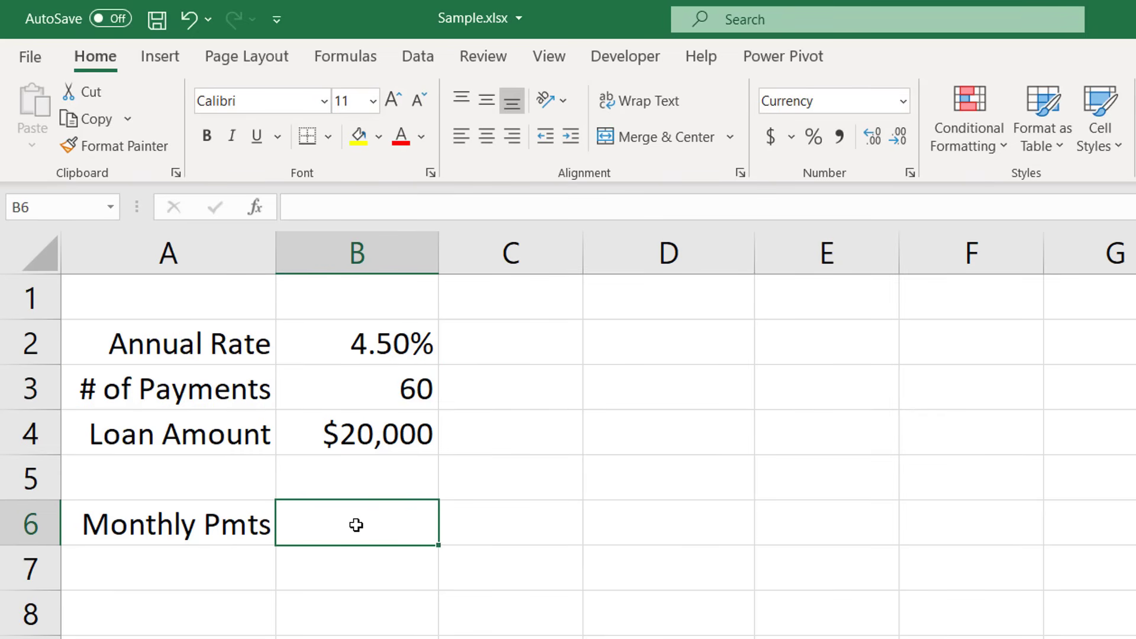
pyautogui.write('=PMT(')
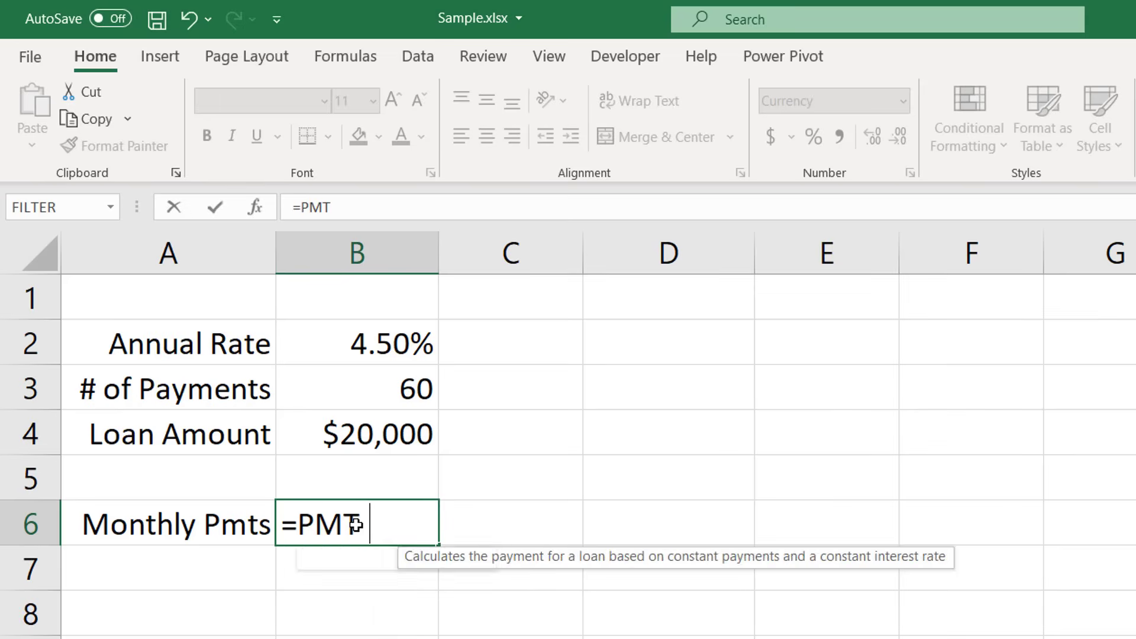
pyautogui.click(397, 344)
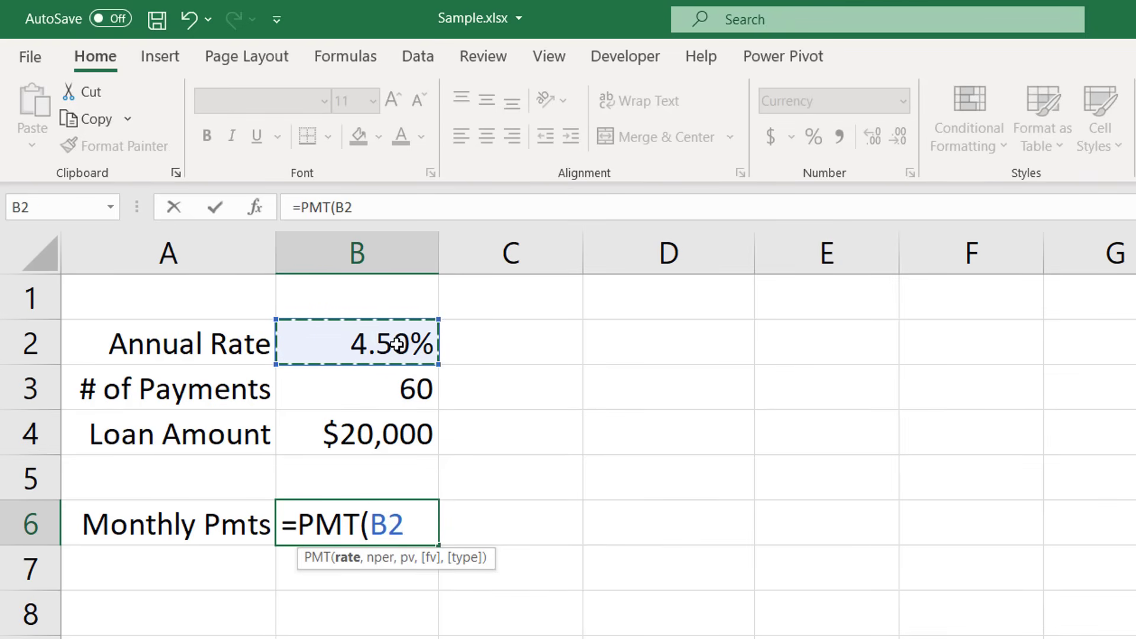
pyautogui.write('/12')
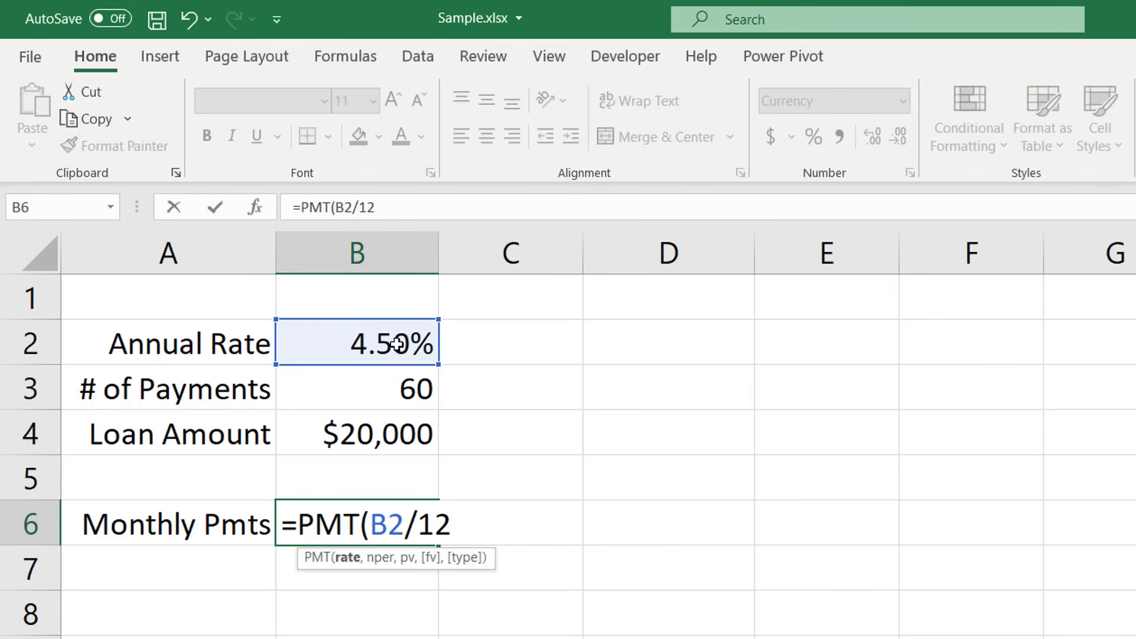
pyautogui.write(',')
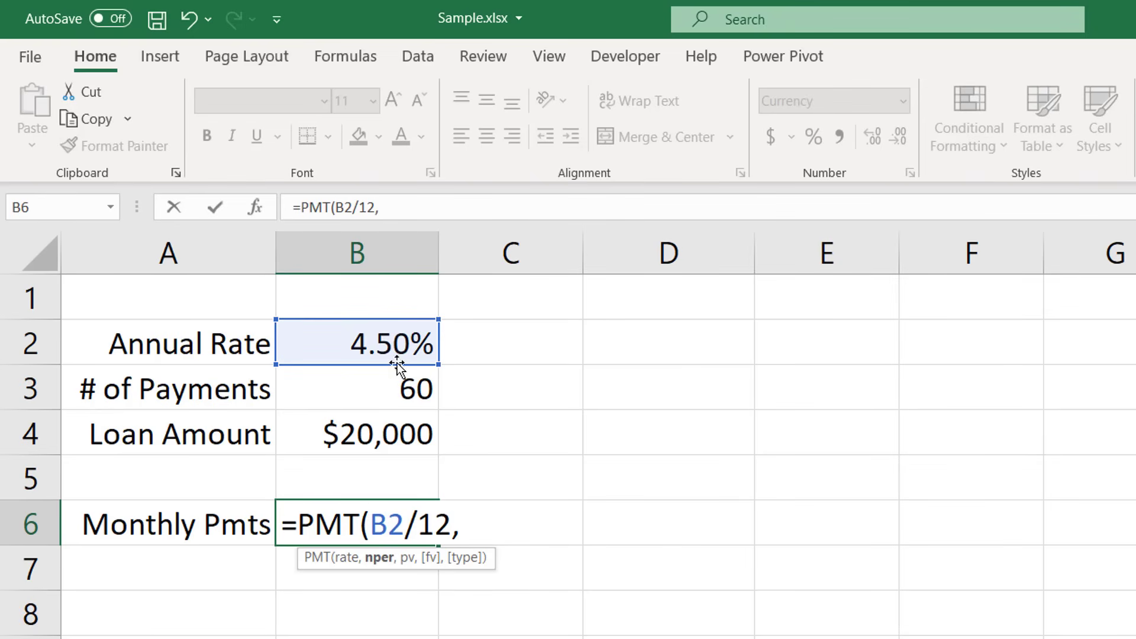
pyautogui.click(396, 384)
pyautogui.write(',')
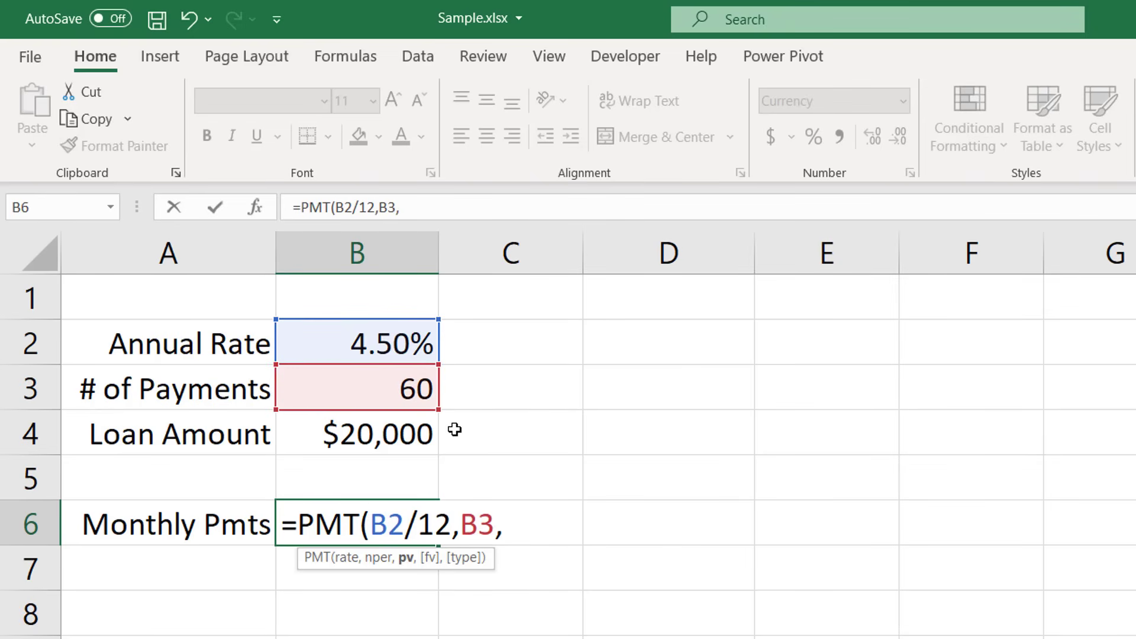
pyautogui.click(384, 434)
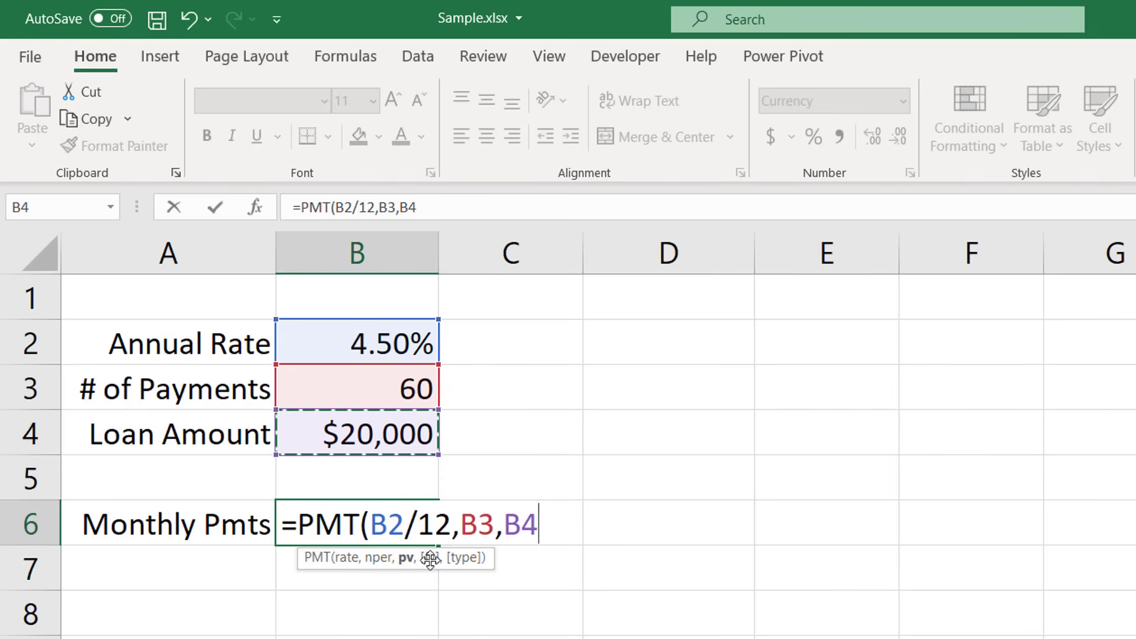
pyautogui.write(')')
pyautogui.press('Return')
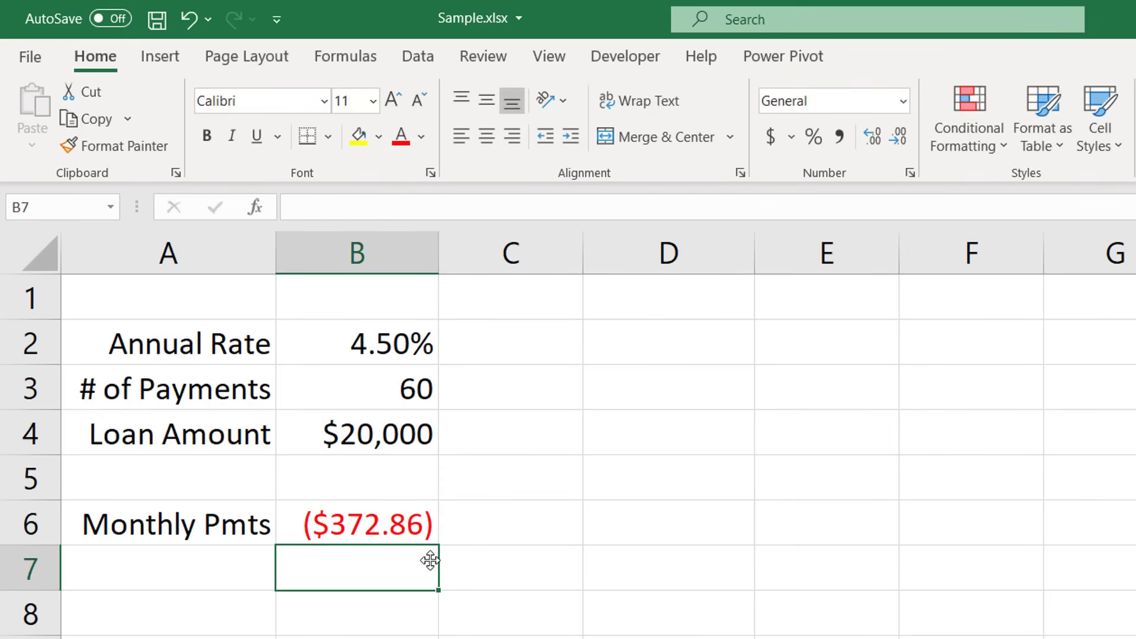
# Negate the monthly payment formula in B6 so it reads =-PMT(B2/12,B3,B4).
pyautogui.click(402, 528)
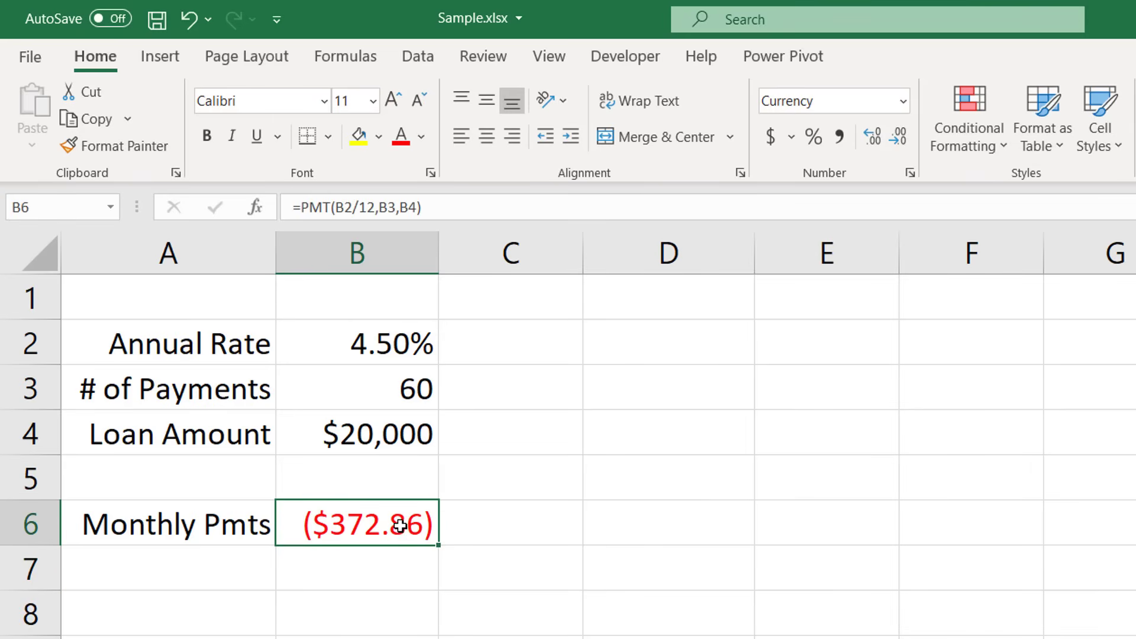
pyautogui.click(301, 207)
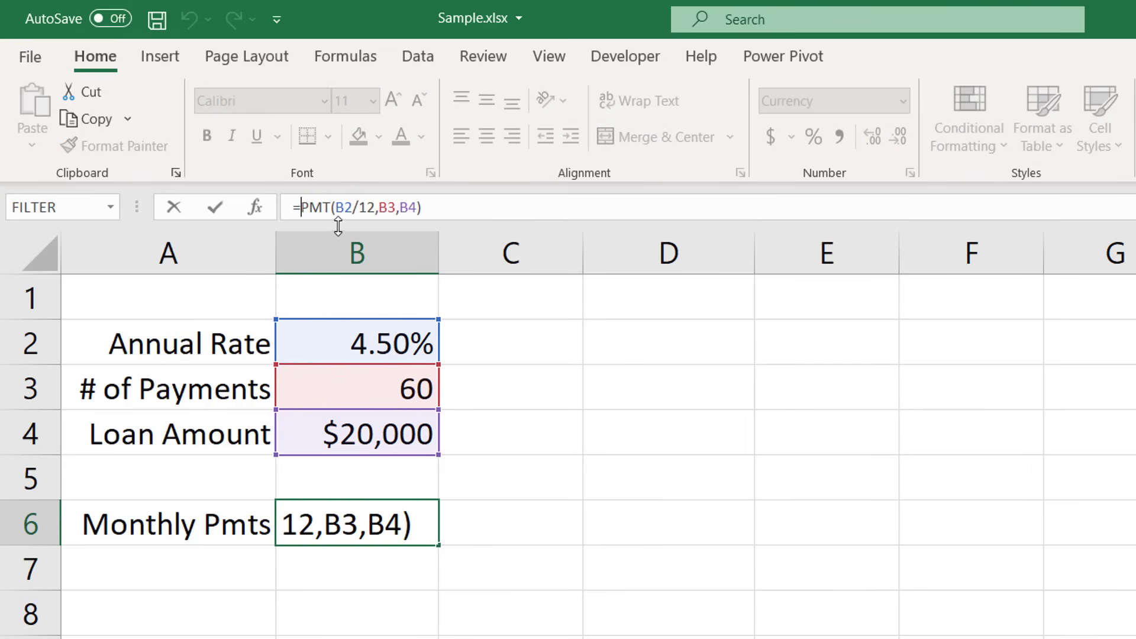
pyautogui.write('-')
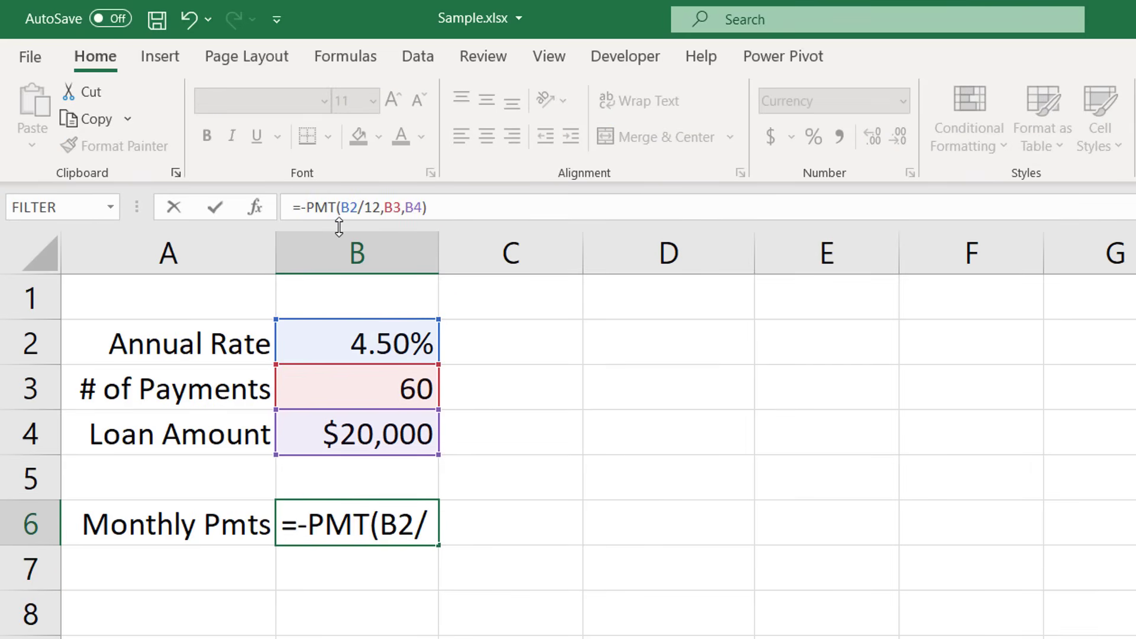
pyautogui.press('Return')
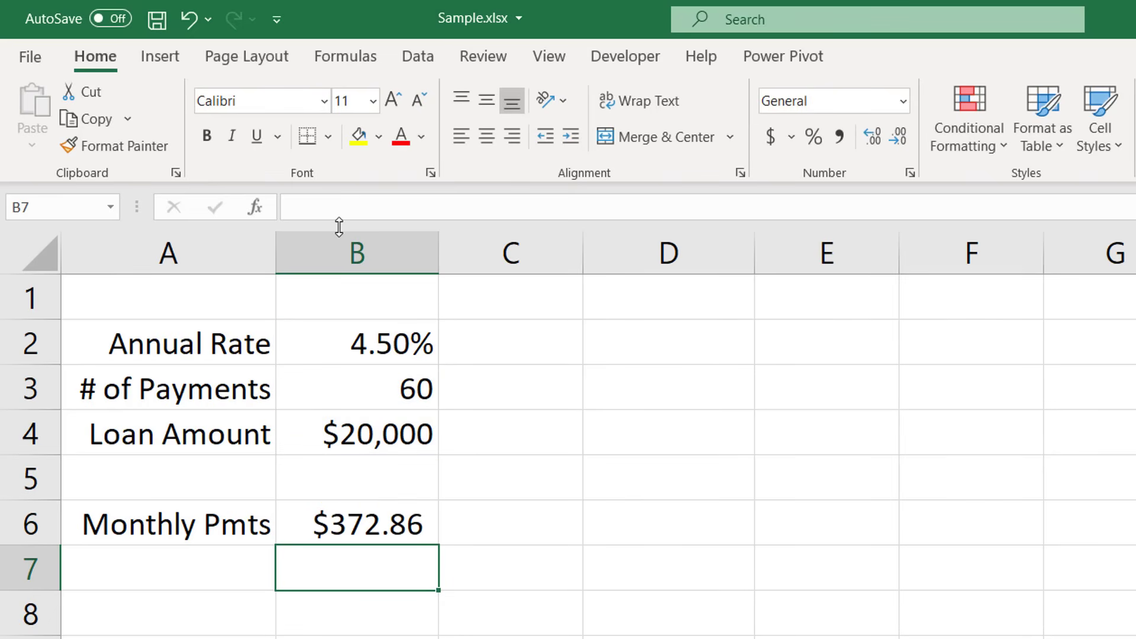
# Open the monthly payment formula in B6 to review its cell references.
pyautogui.click(419, 536)
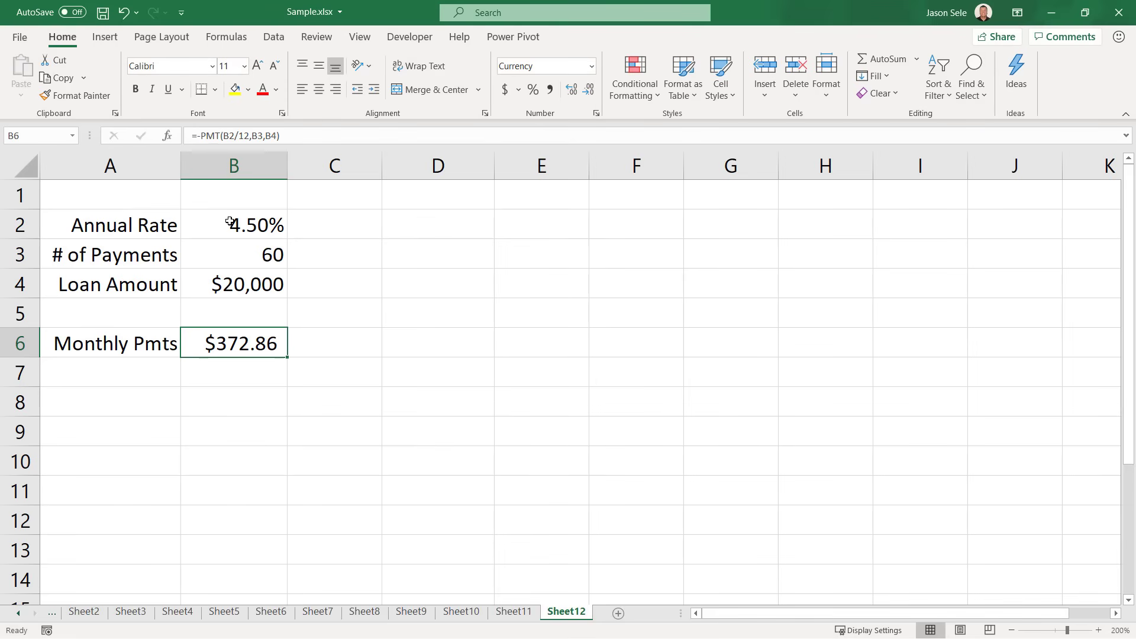
pyautogui.doubleClick(244, 338)
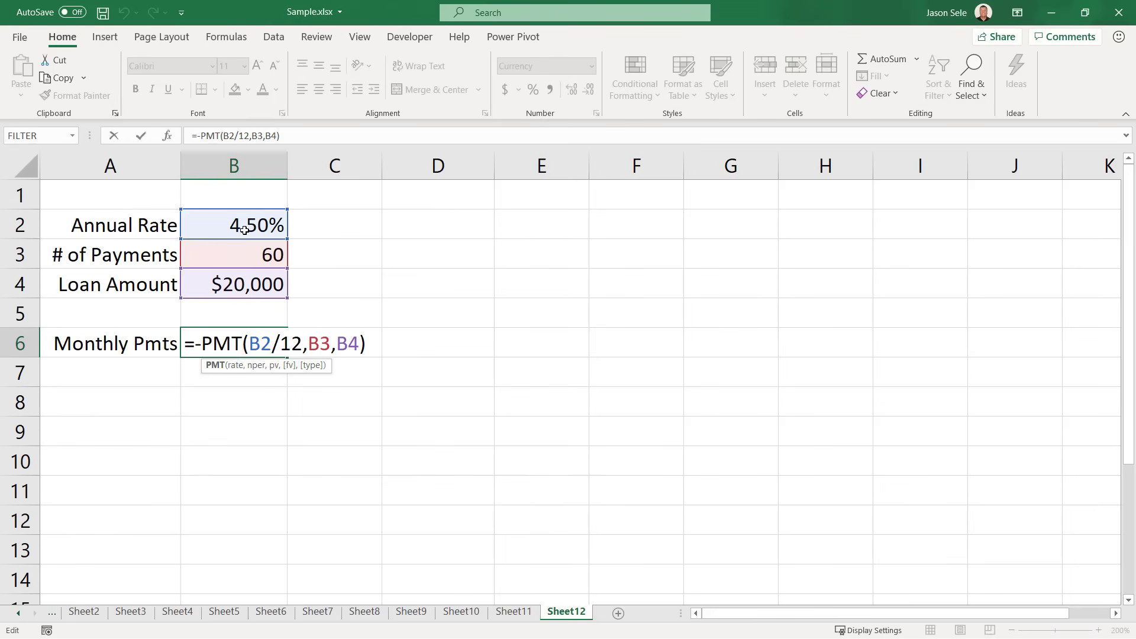
# Keep the B6 formula and set Sheet12's advanced display options to show formulas in cells instead of their calculated results.
pyautogui.hotkey('ctrl', 'Return')
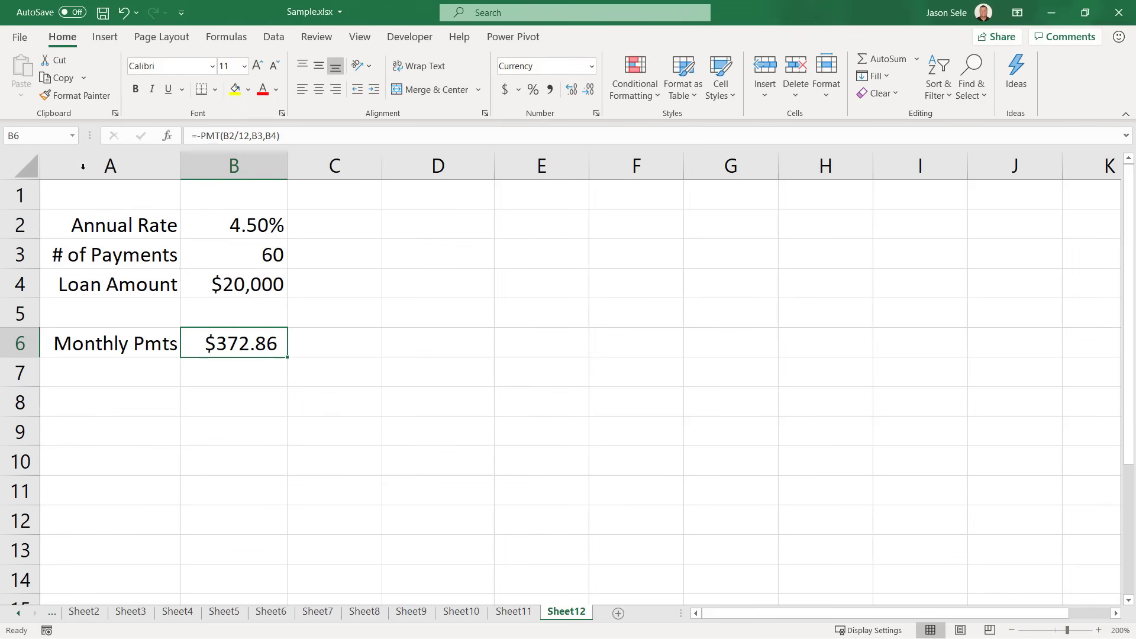
pyautogui.click(20, 36)
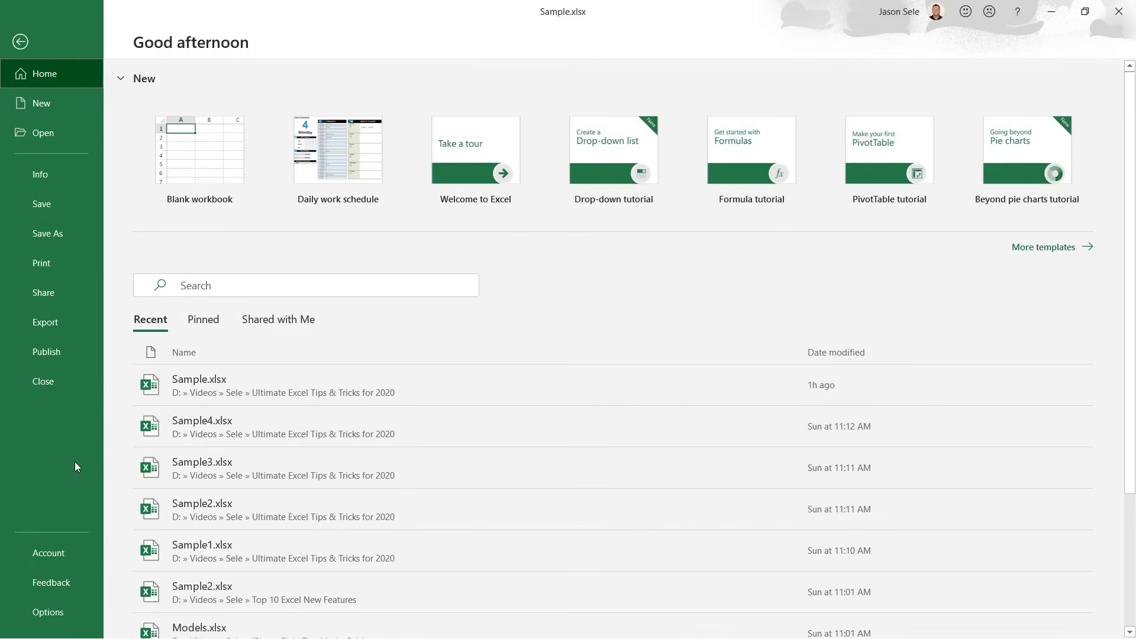
pyautogui.click(76, 608)
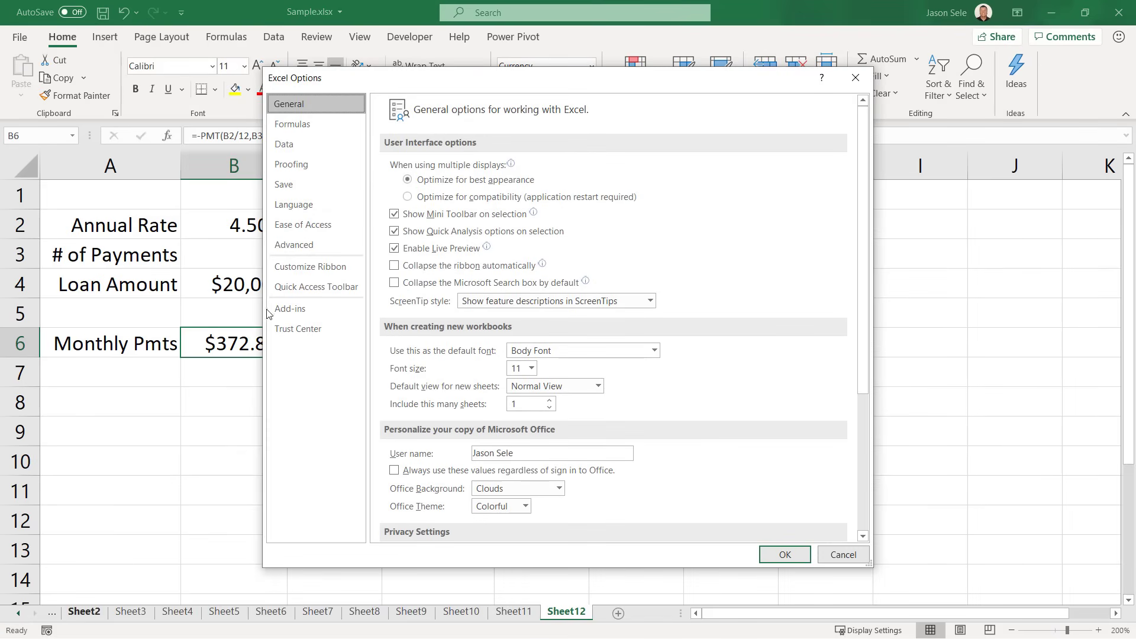
pyautogui.click(301, 246)
pyautogui.scroll(-15, 427, 290)
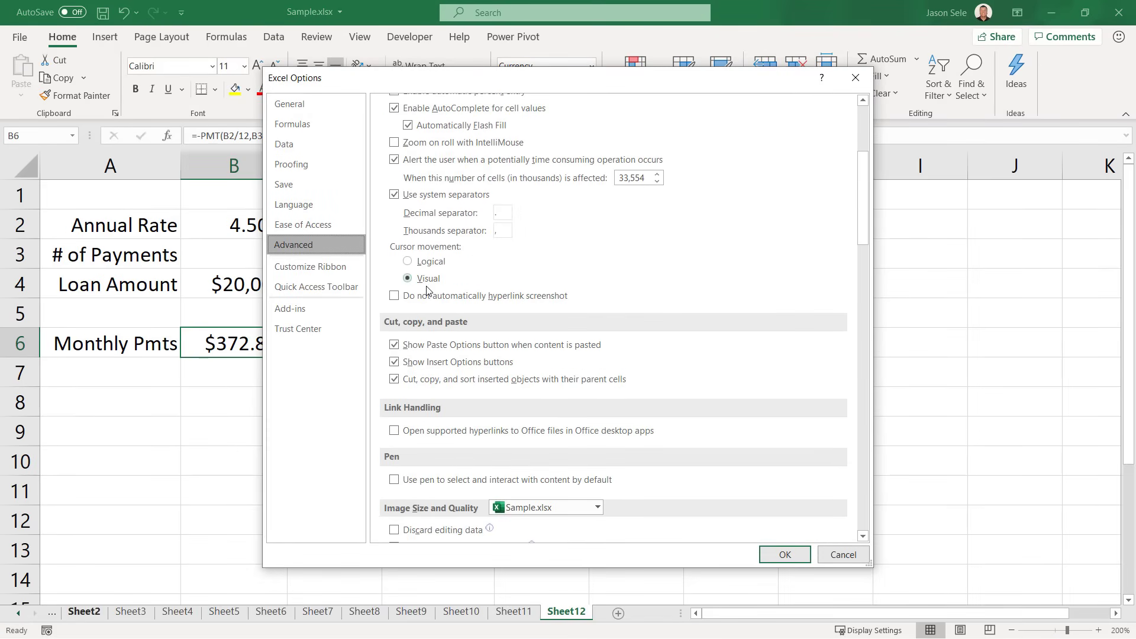
pyautogui.scroll(-4, 427, 290)
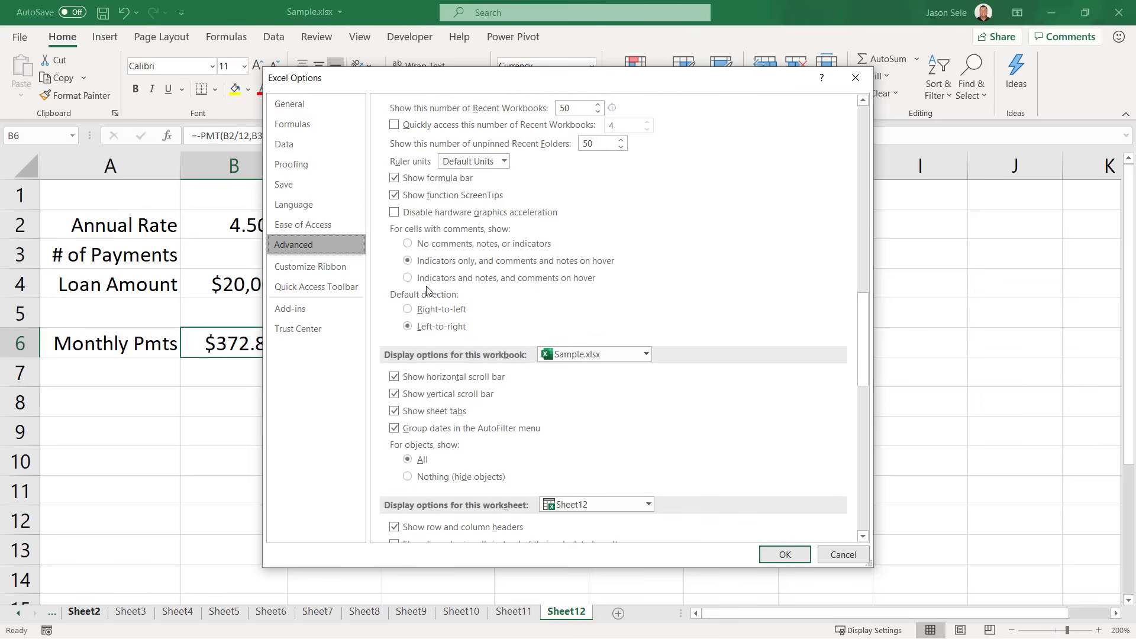
pyautogui.scroll(-4, 427, 290)
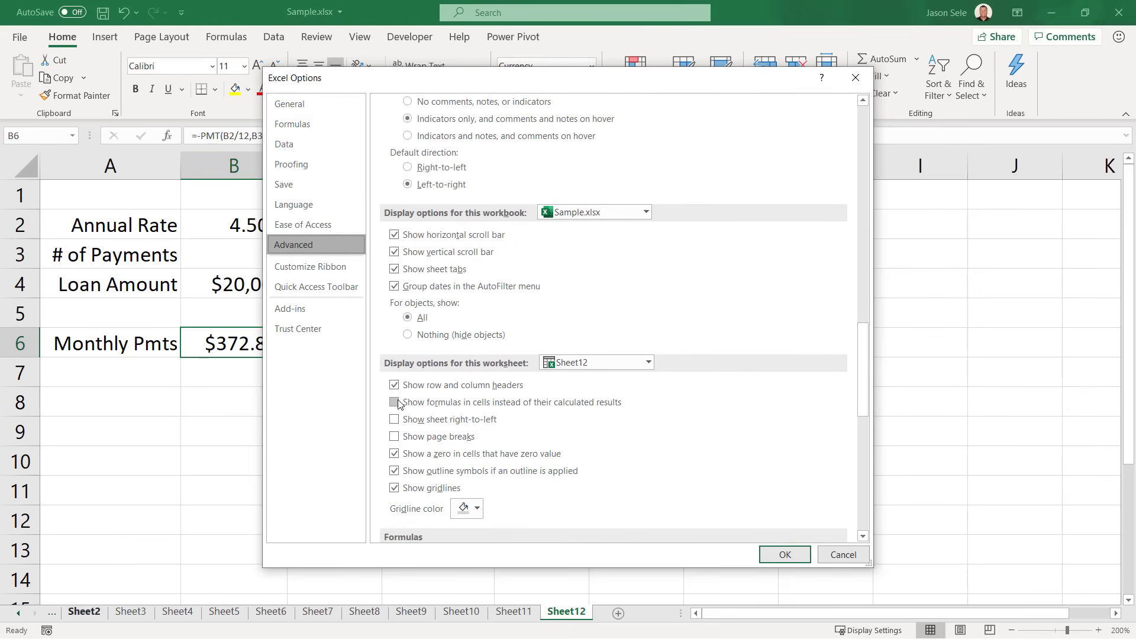
pyautogui.click(394, 403)
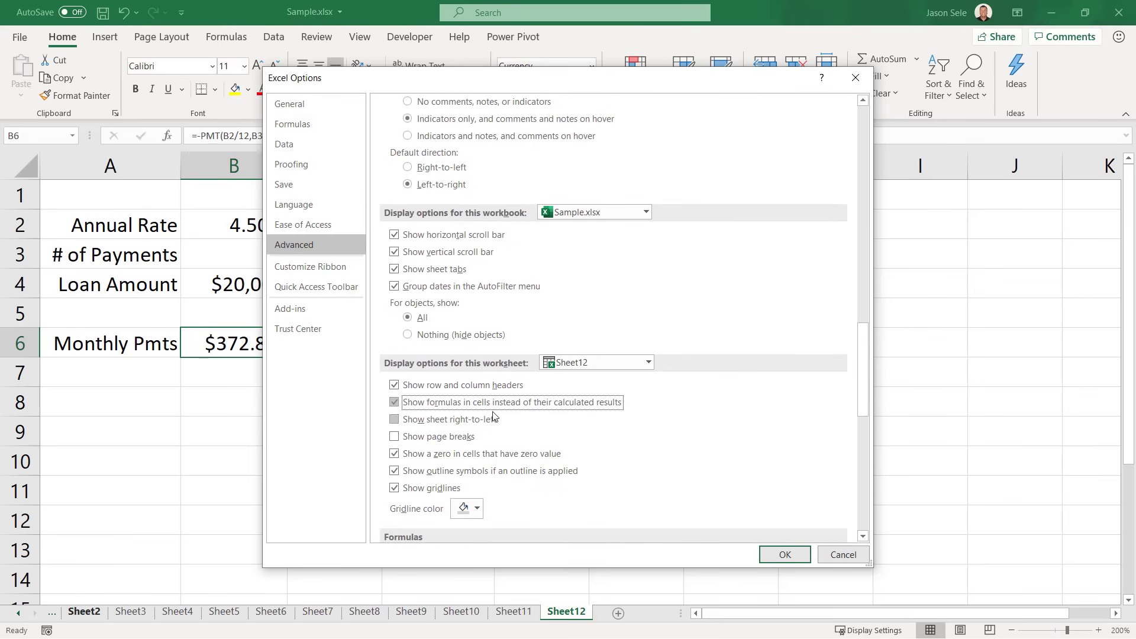
pyautogui.click(775, 557)
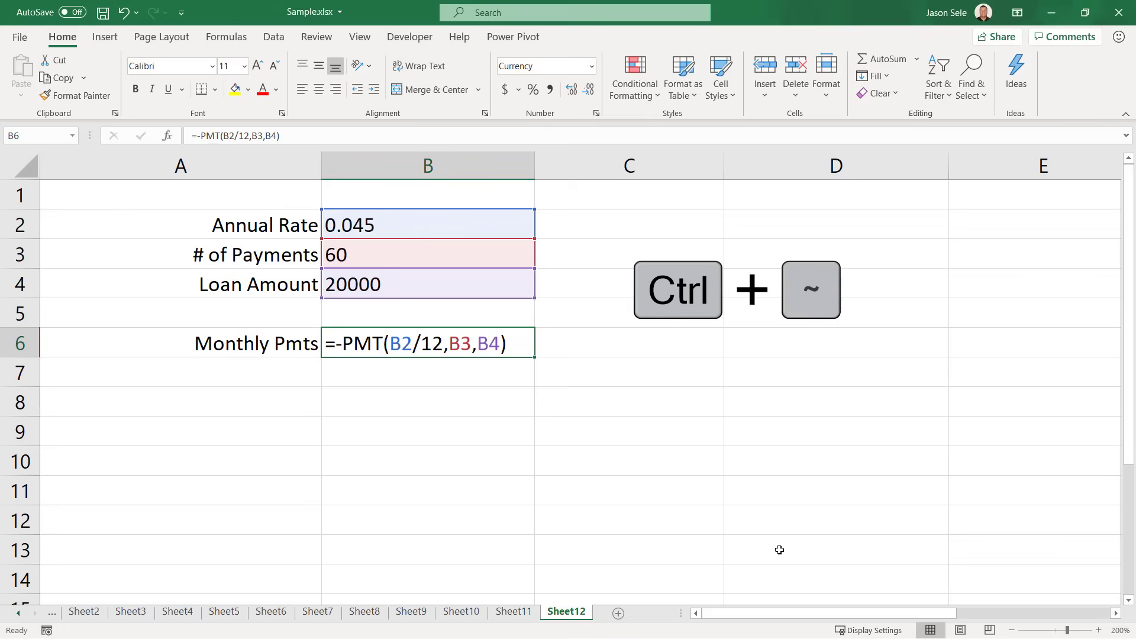
# Switch the sheet back to calculated results, and toggle the formula display on and off once more.
pyautogui.hotkey('ctrl', '`')
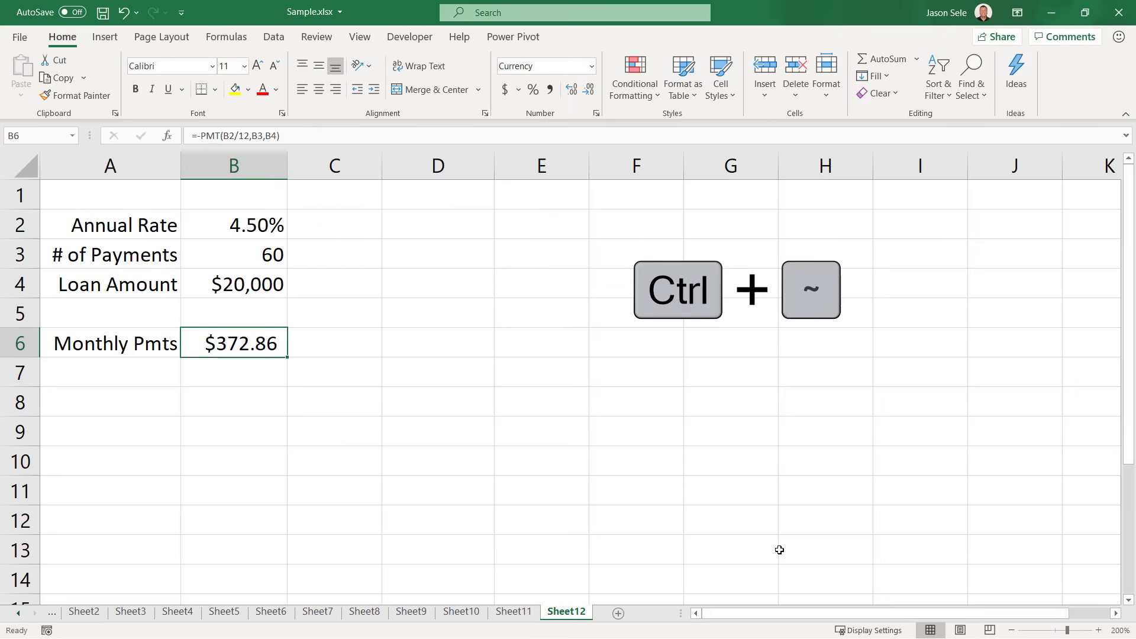
pyautogui.hotkey('ctrl', '`')
pyautogui.hotkey('ctrl', '`')
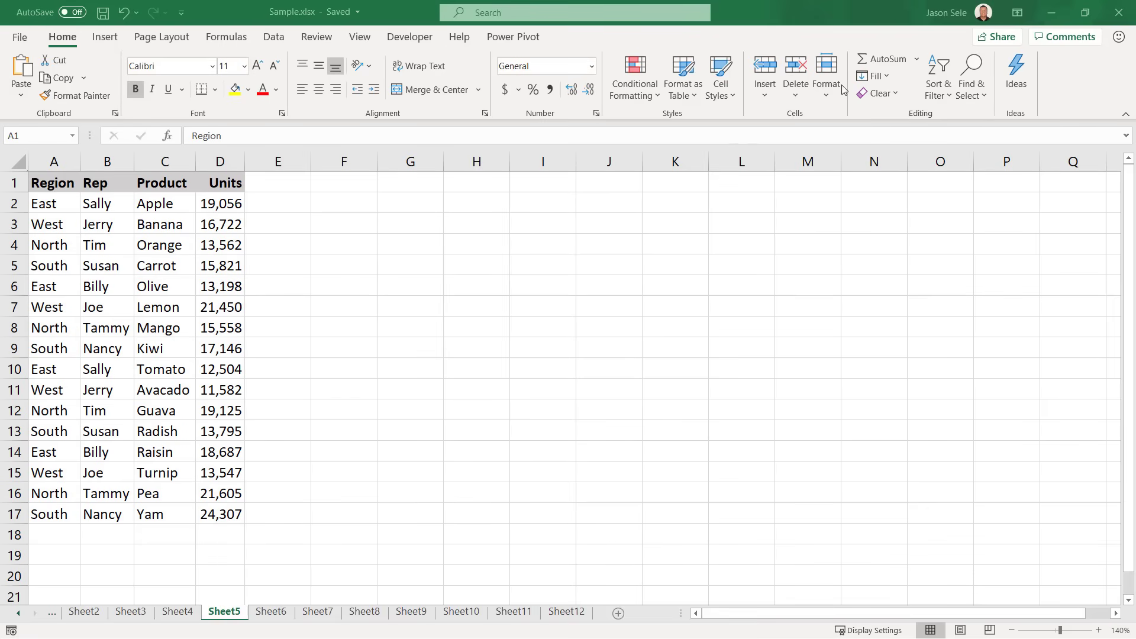
# Find all cells containing North on Sheet5 and select every match.
pyautogui.click(970, 77)
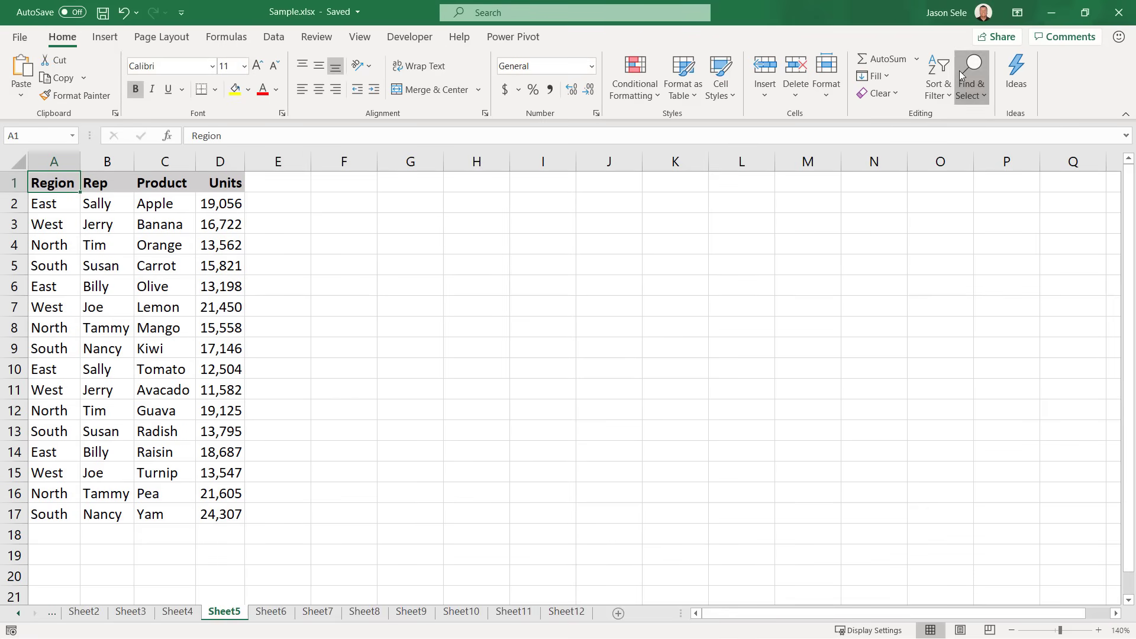
pyautogui.click(984, 115)
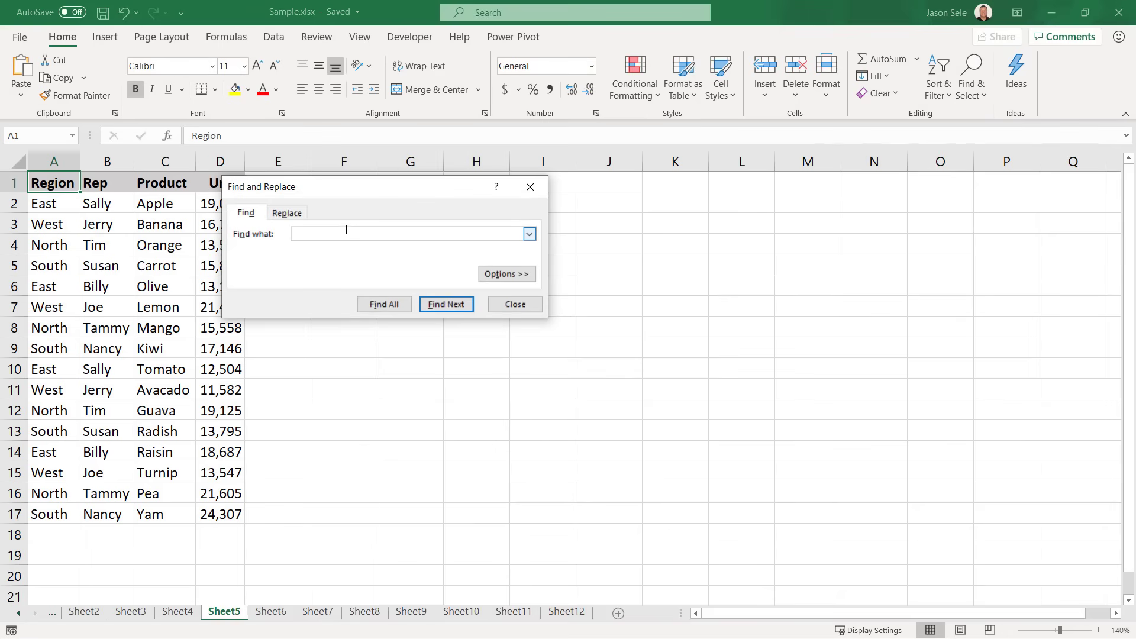
pyautogui.write('North')
pyautogui.click(380, 305)
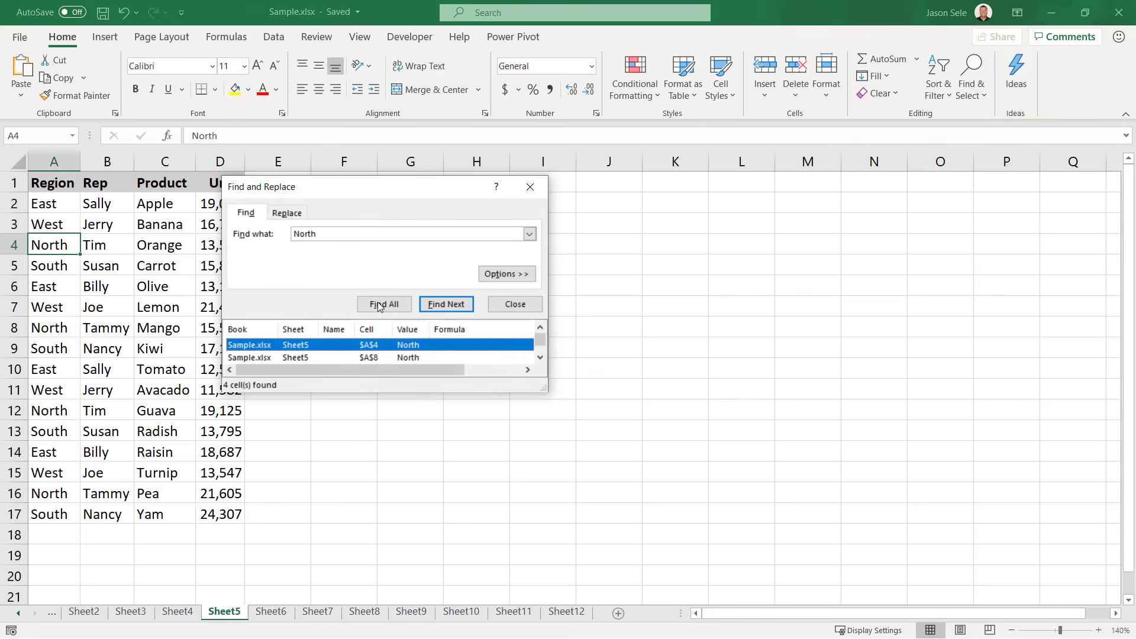
pyautogui.hotkey('ctrl', 'a')
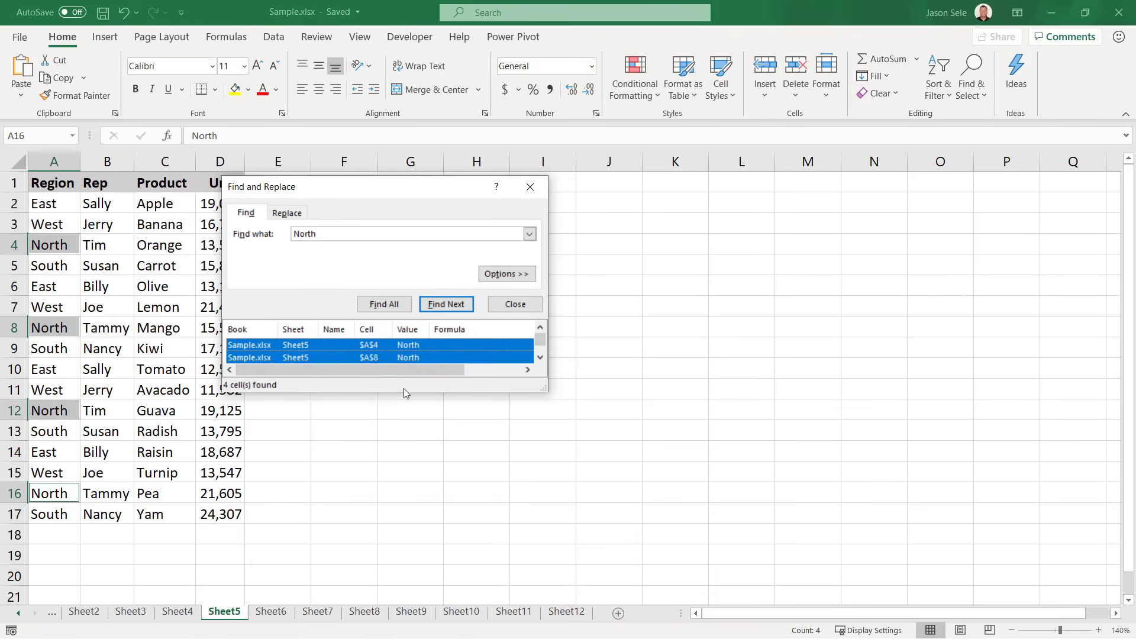
pyautogui.click(515, 304)
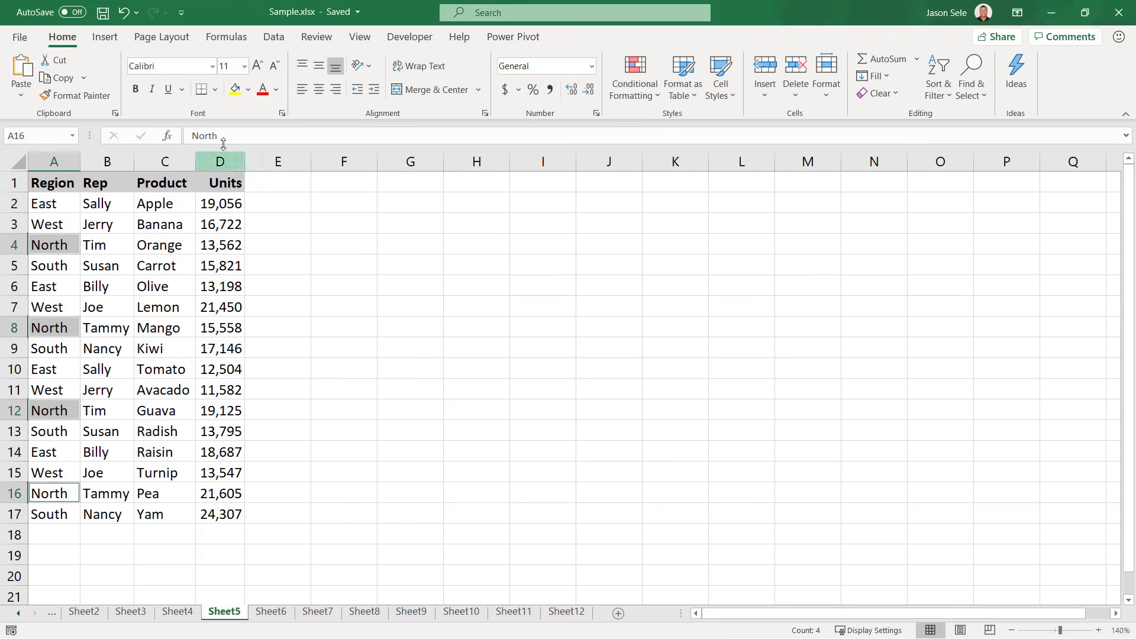
# Apply yellow fill and red font to the selected North cells, and clear their formats again.
pyautogui.click(235, 96)
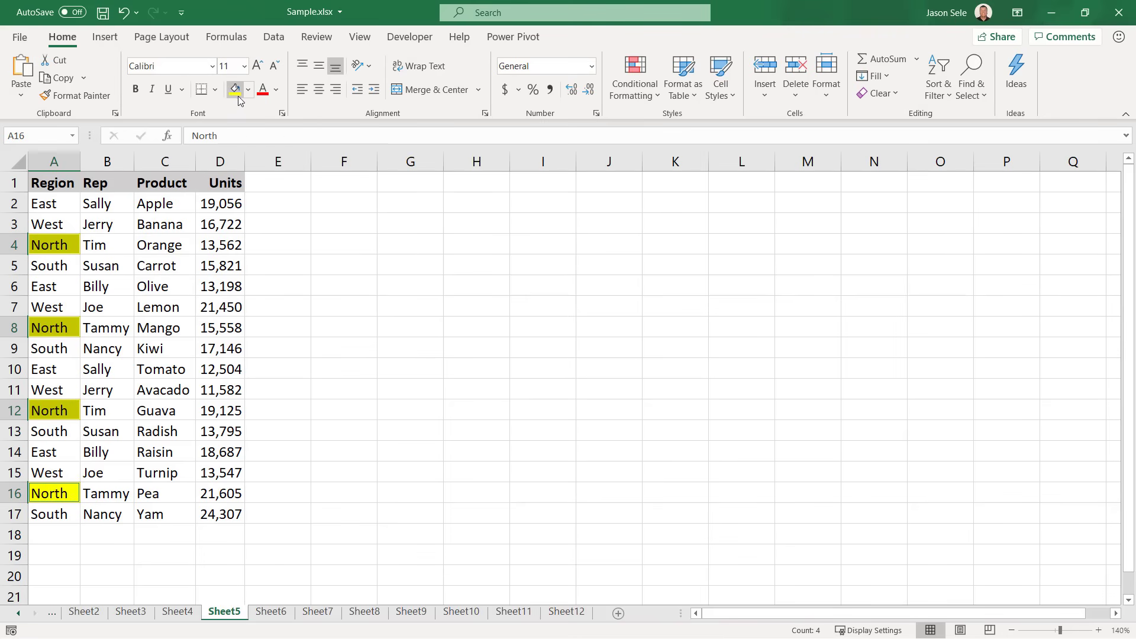
pyautogui.click(262, 90)
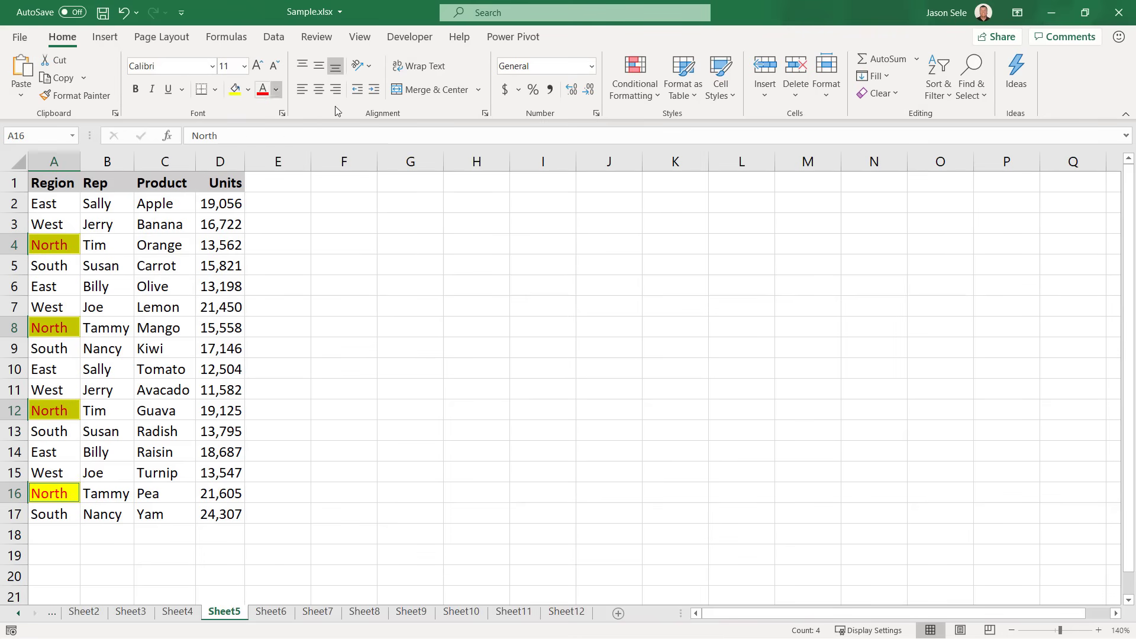
pyautogui.click(876, 93)
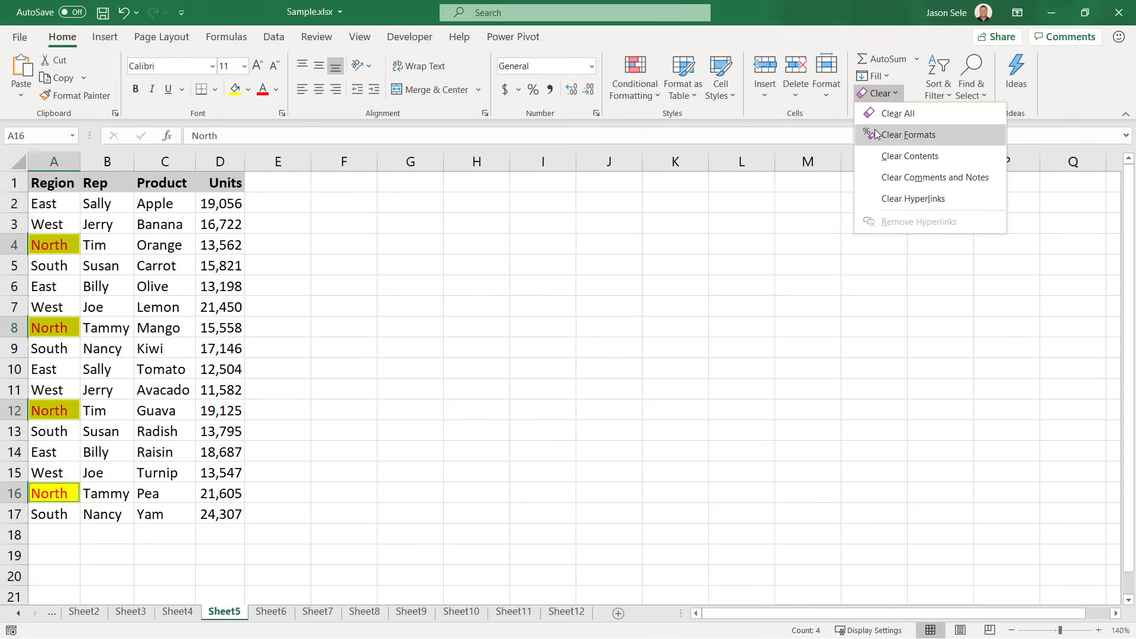
pyautogui.click(908, 134)
pyautogui.click(438, 93)
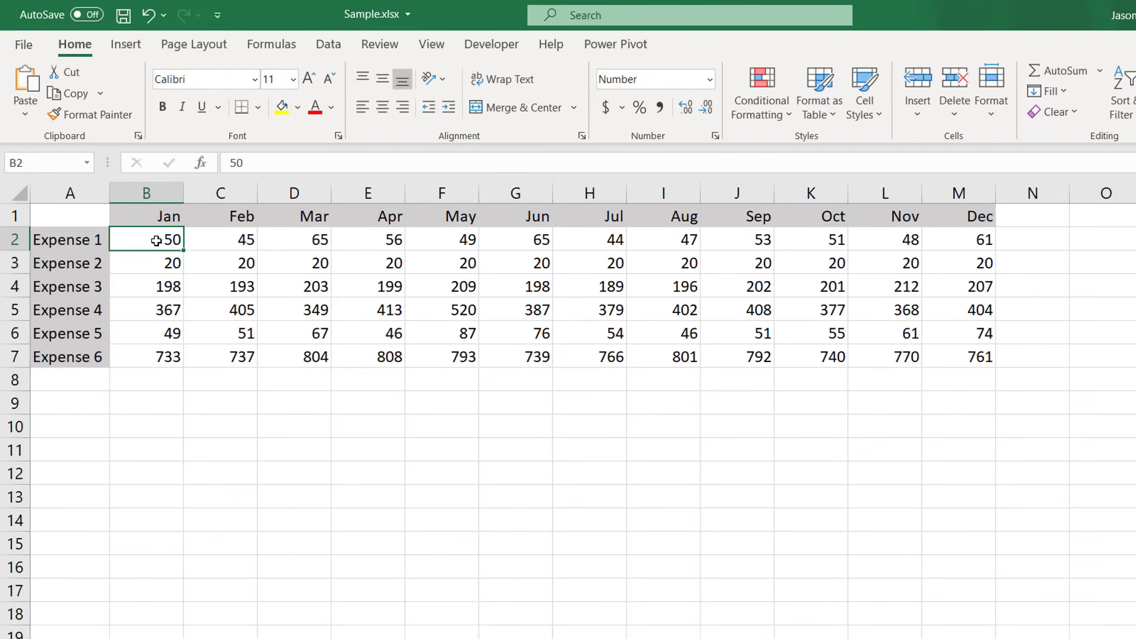
# Name the January expense range B2:B7 as Jan.
pyautogui.moveTo(131, 199); pyautogui.dragTo(134, 266)
pyautogui.moveTo(160, 320); pyautogui.dragTo(162, 358)
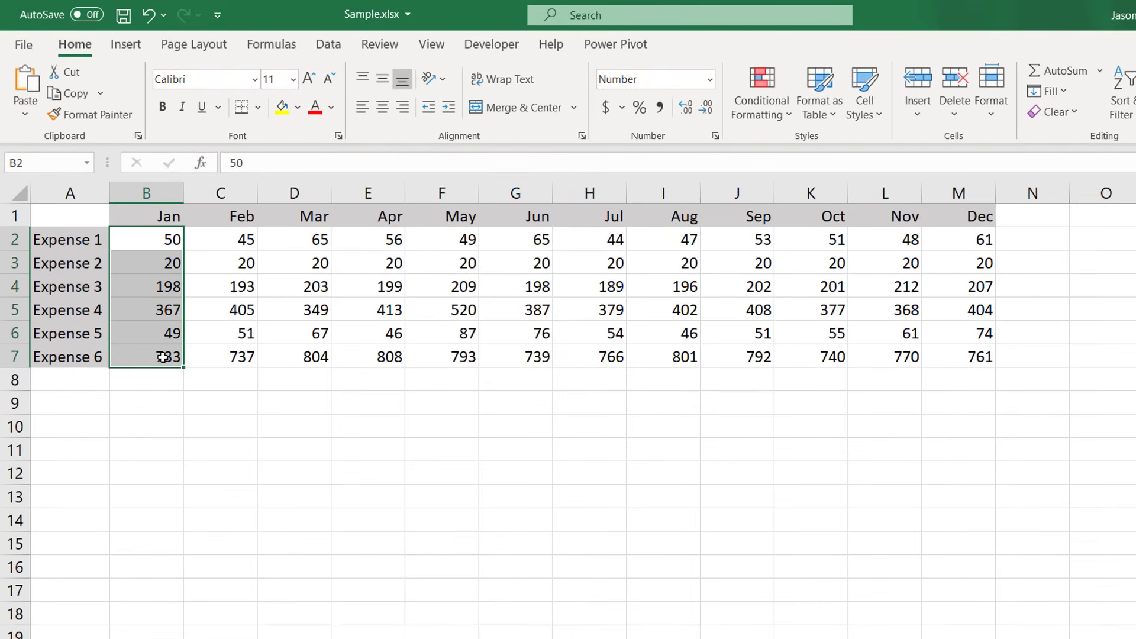
pyautogui.click(32, 162)
pyautogui.write('Jan')
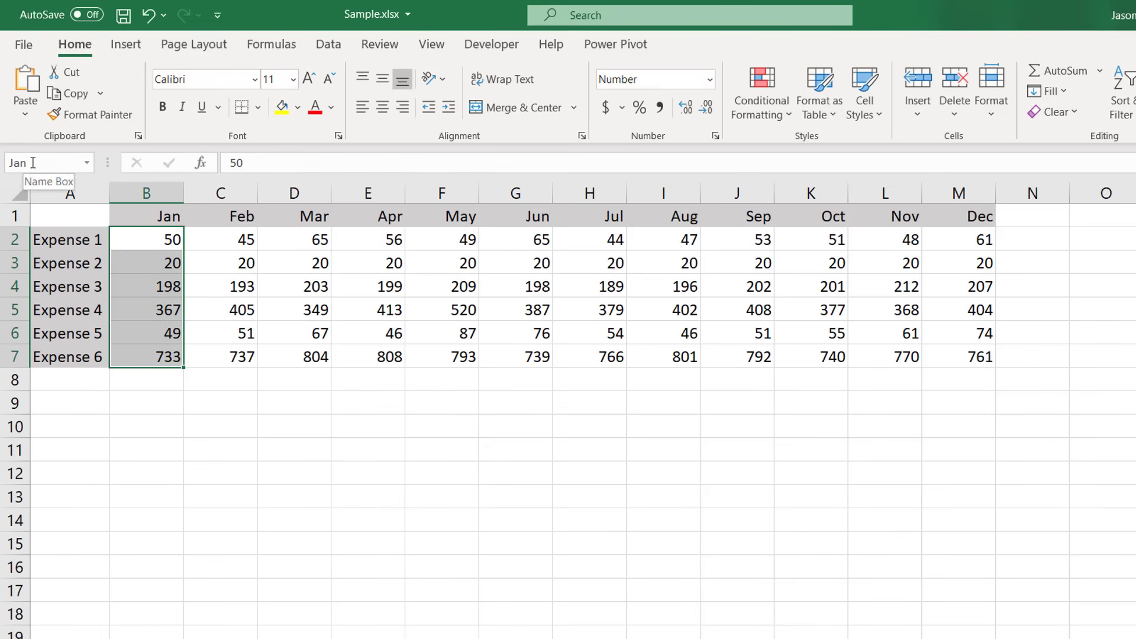
pyautogui.press('Return')
# Enter =Jan in B9 to return the named range's values, and undo the entry.
pyautogui.click(149, 401)
pyautogui.write('=Jan')
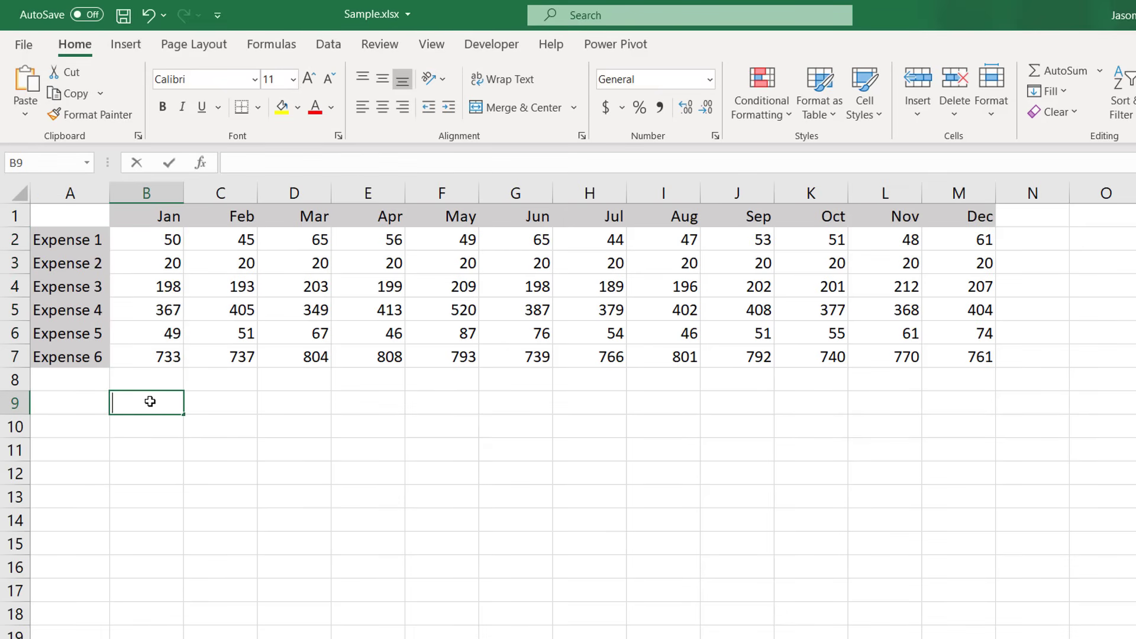
pyautogui.press('Return')
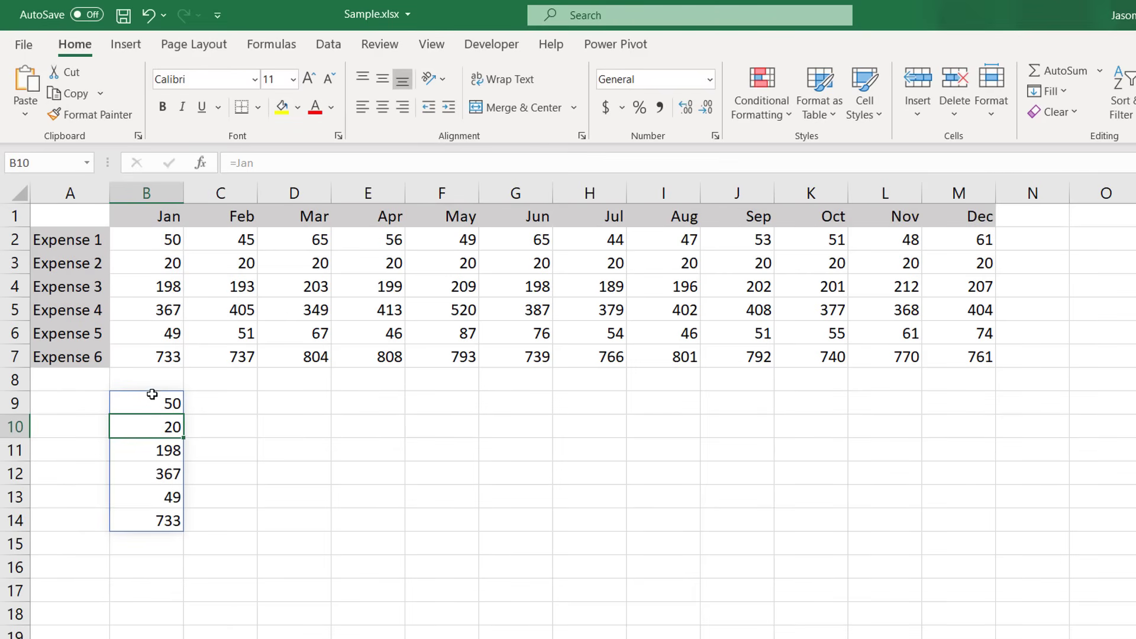
pyautogui.click(153, 18)
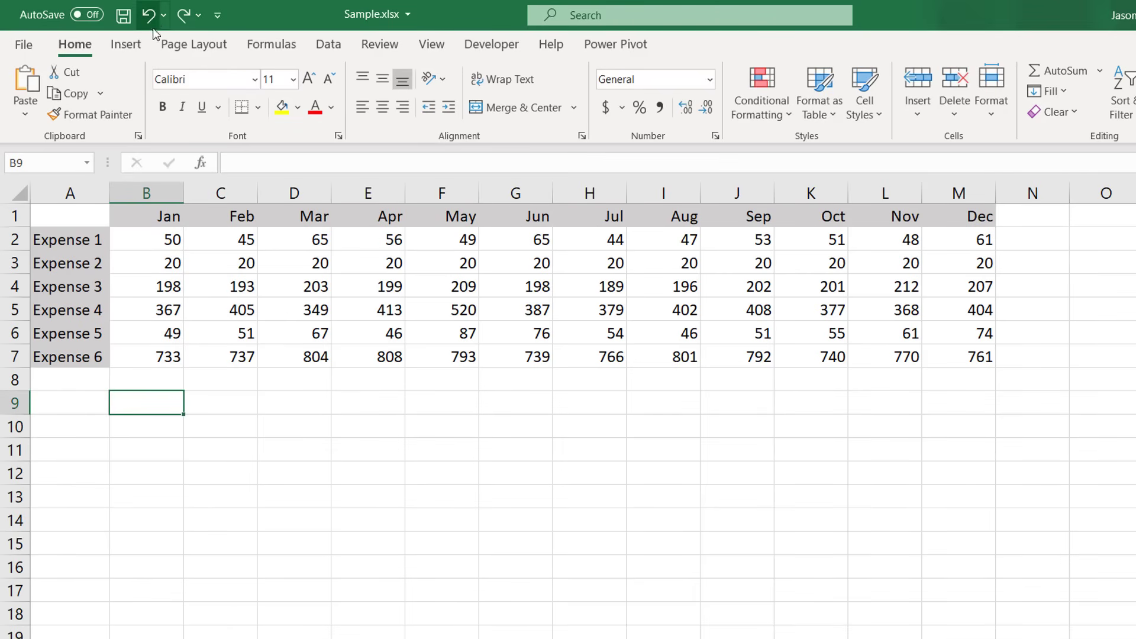
# Create range names for all months from the top row of the selection B1:M7.
pyautogui.moveTo(155, 218); pyautogui.dragTo(951, 357)
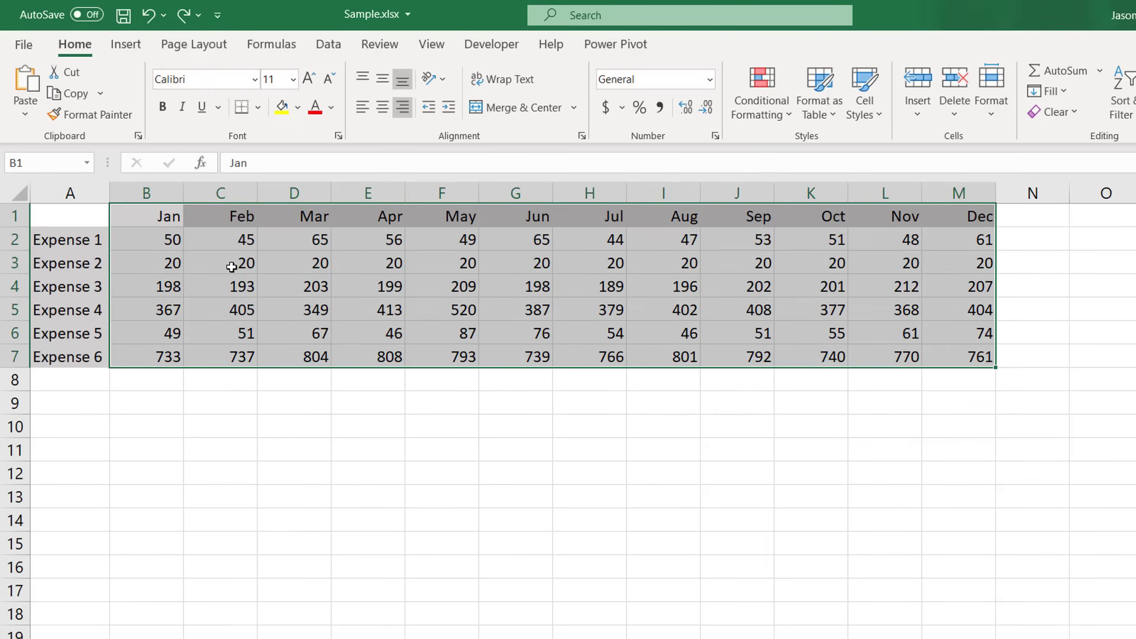
pyautogui.click(263, 49)
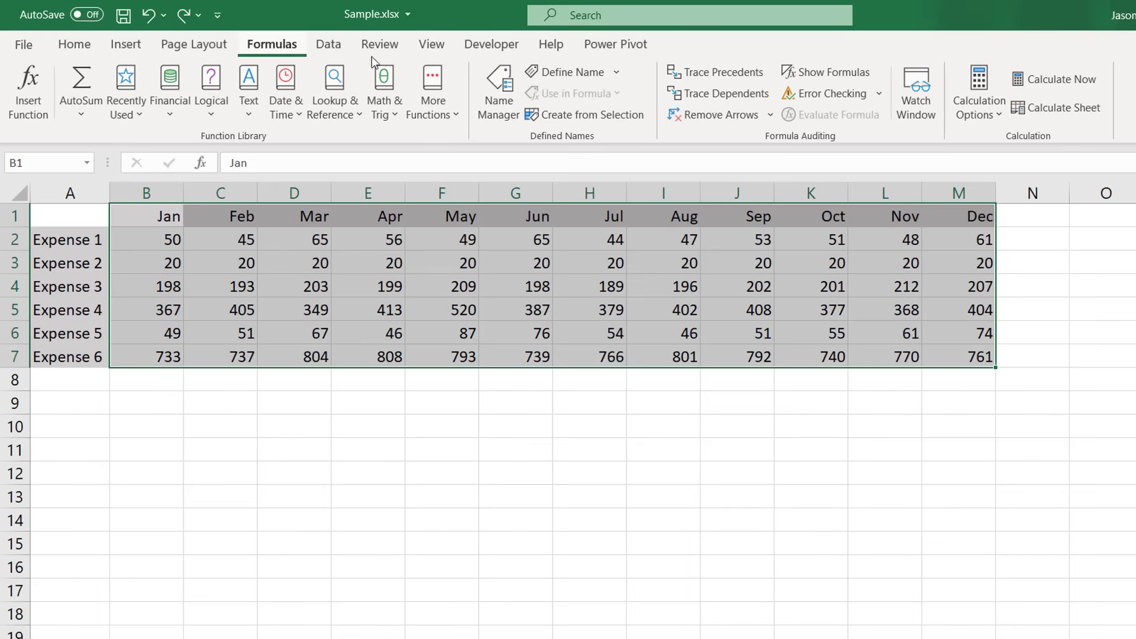
pyautogui.click(569, 115)
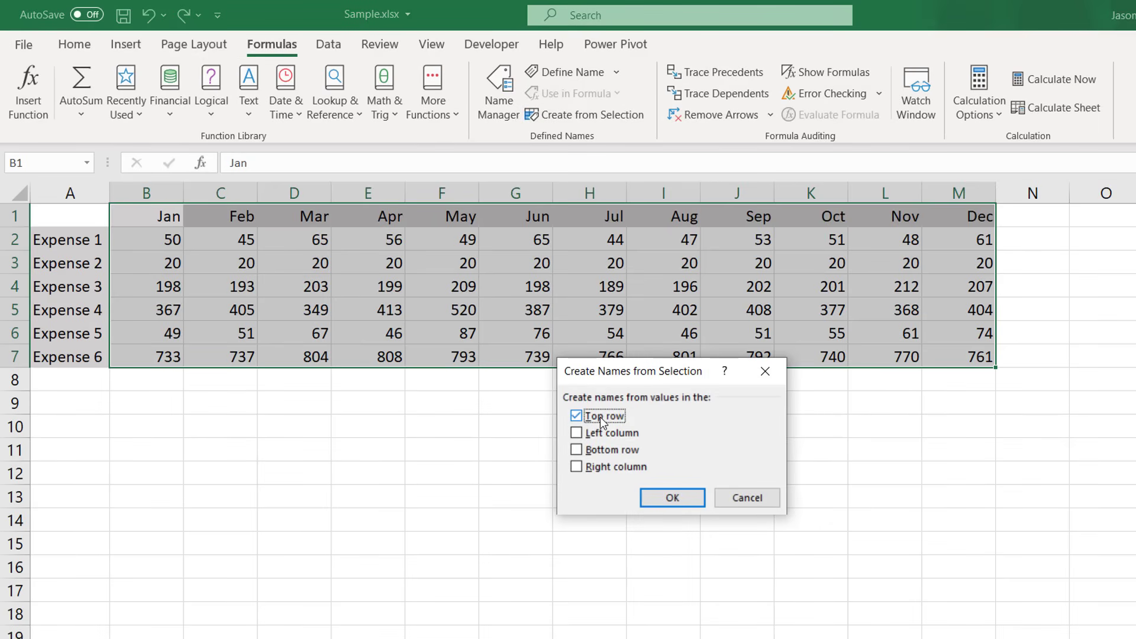
pyautogui.click(667, 497)
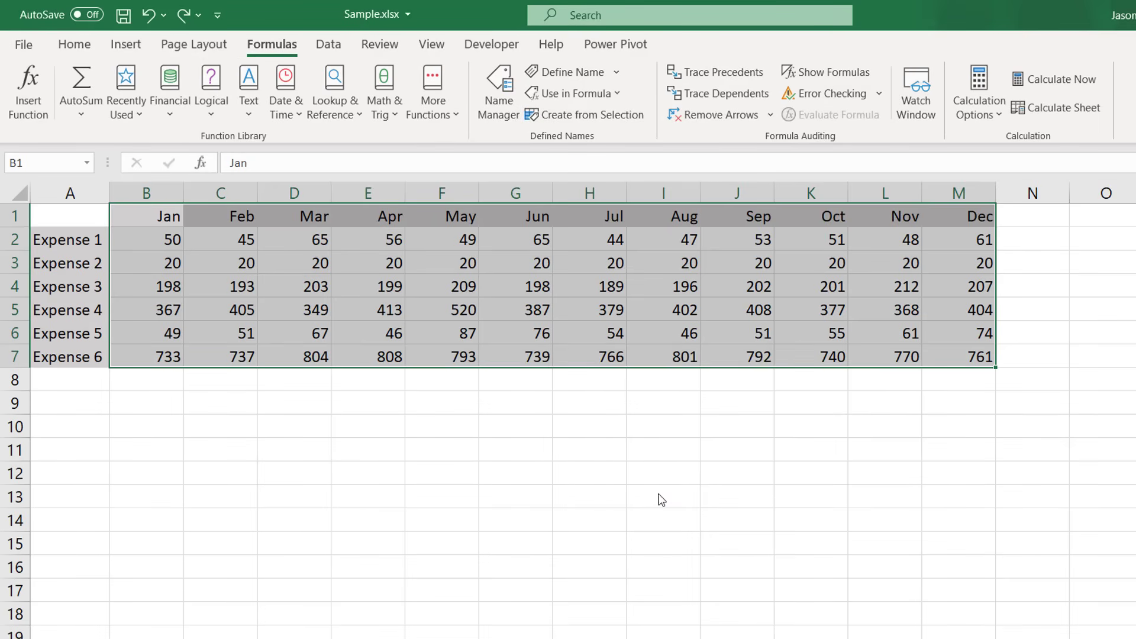
# Review the defined month names and the ranges they refer to in the Name Manager.
pyautogui.click(294, 450)
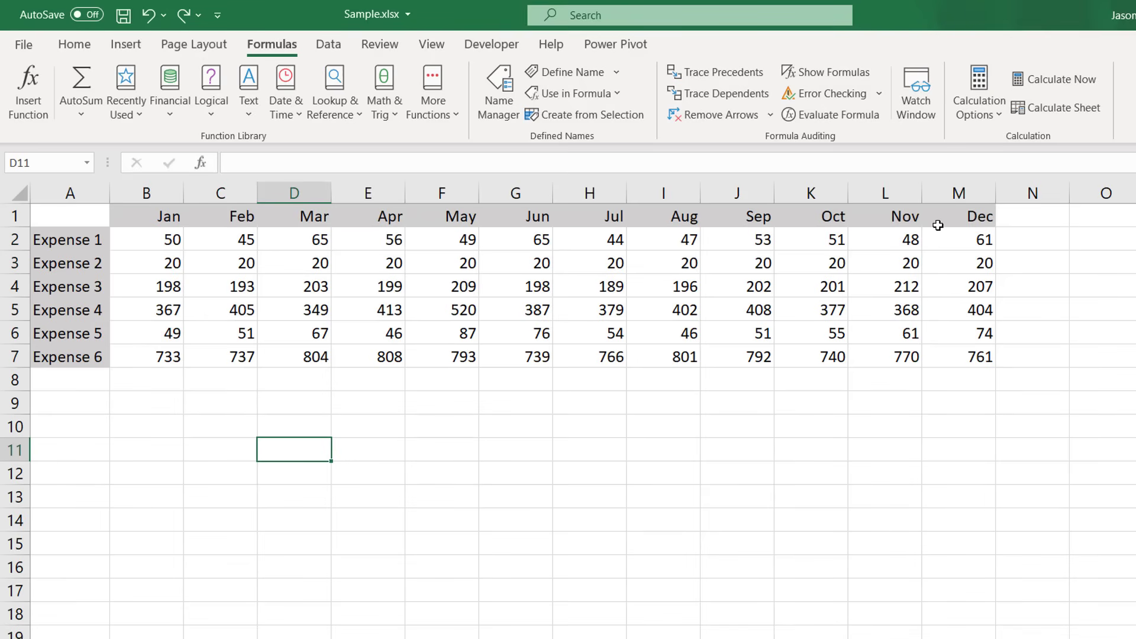
pyautogui.click(511, 93)
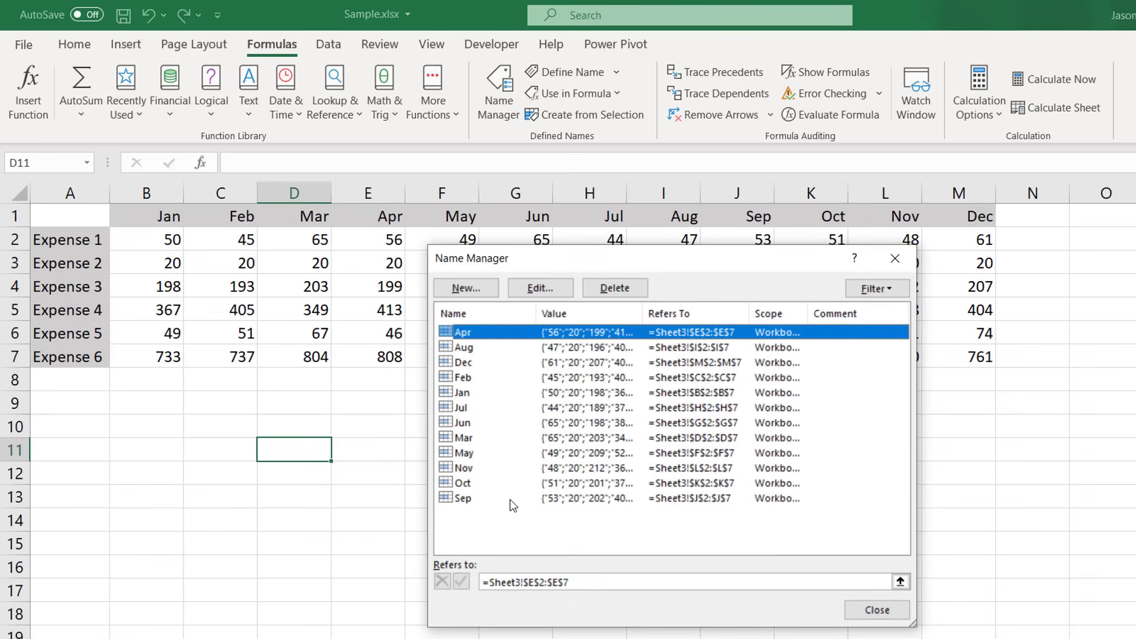
pyautogui.click(877, 610)
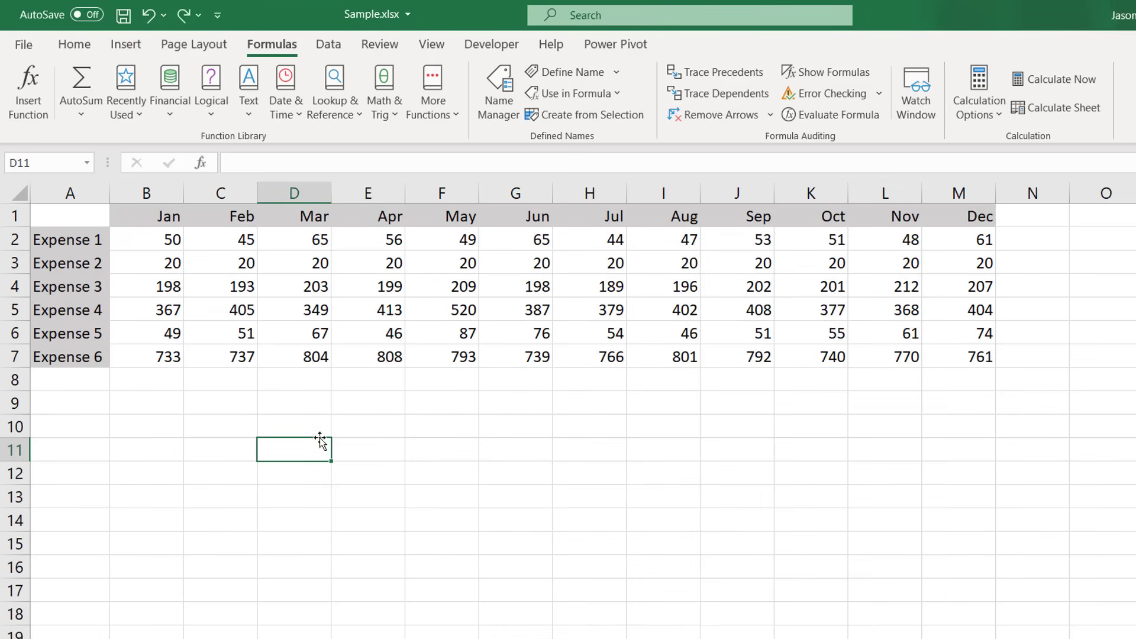
# Enter =Apr in D10 to return the April expenses from the named range.
pyautogui.click(303, 427)
pyautogui.write('=Apr')
pyautogui.press('Return')
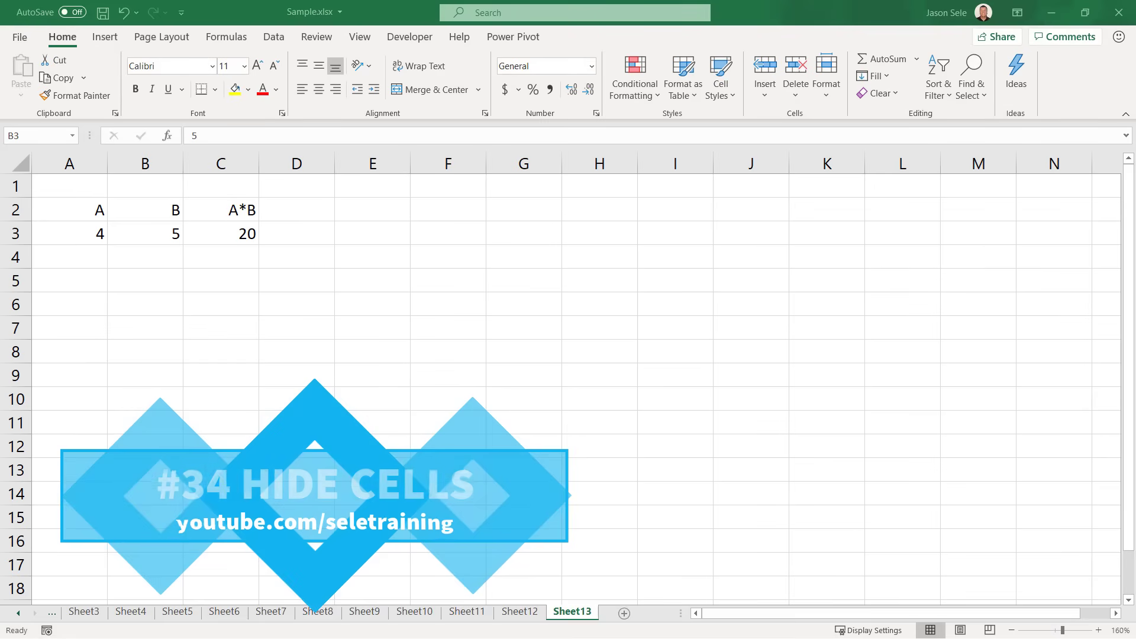
# Hide the contents of cell B3 by applying the custom number format ;;; to it.
pyautogui.click(148, 236)
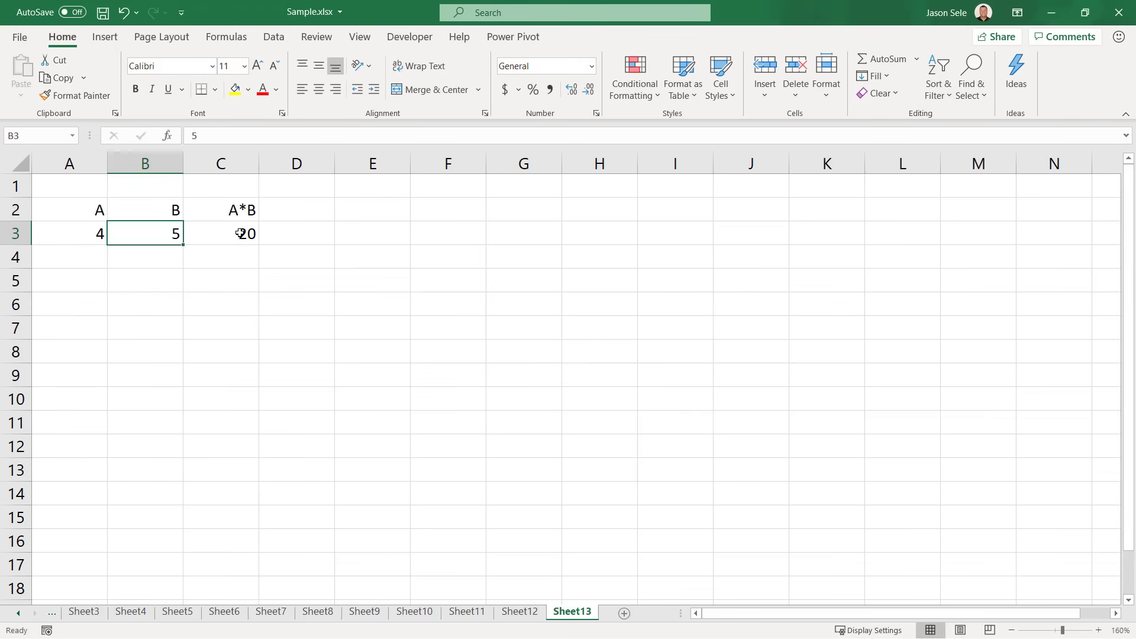
pyautogui.rightClick(159, 236)
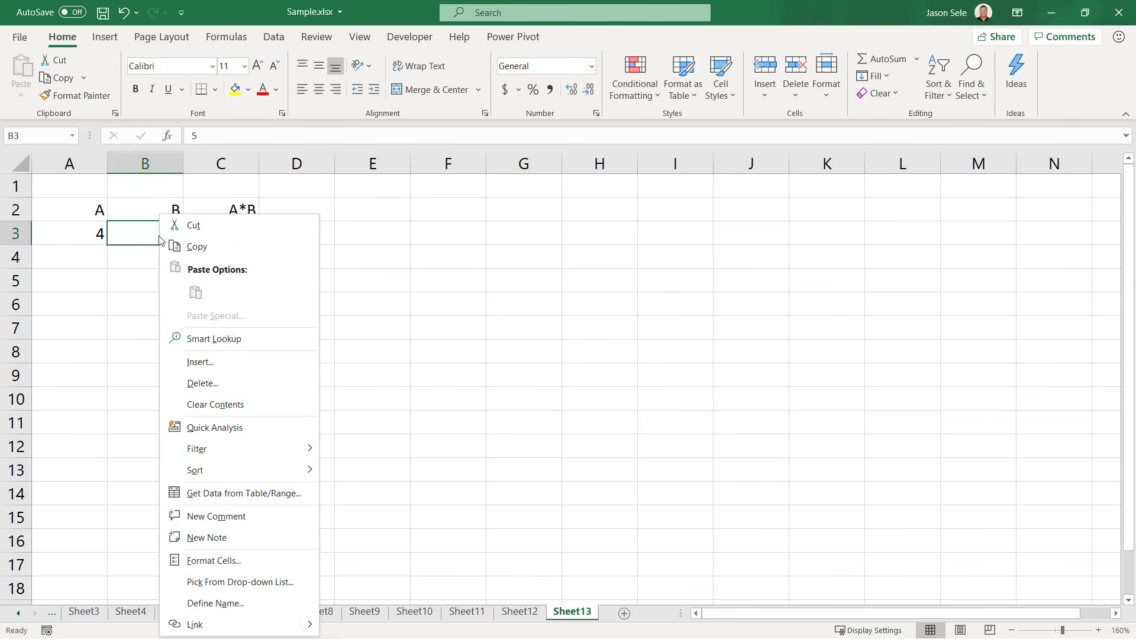
pyautogui.click(253, 562)
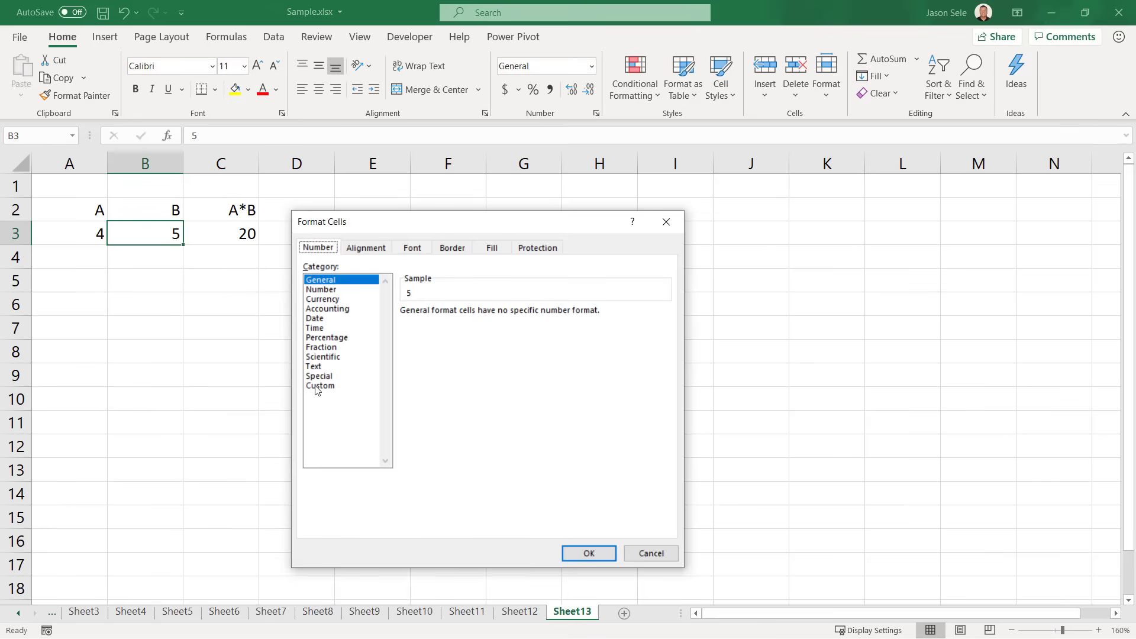
pyautogui.click(317, 386)
pyautogui.moveTo(435, 325); pyautogui.dragTo(393, 325)
pyautogui.write(';;;')
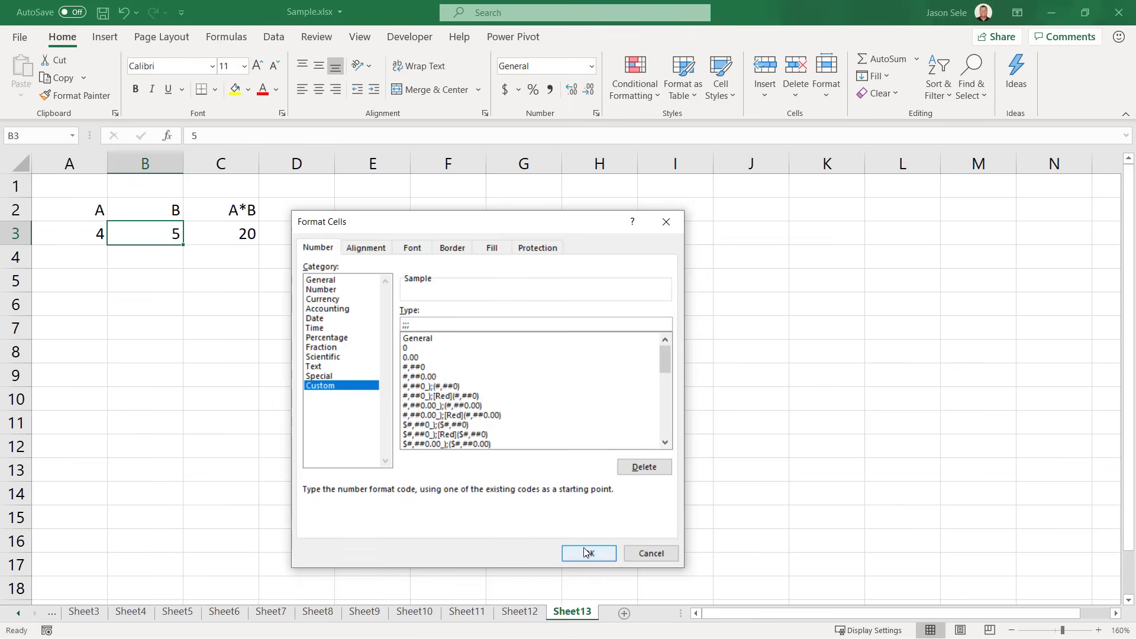
pyautogui.click(587, 553)
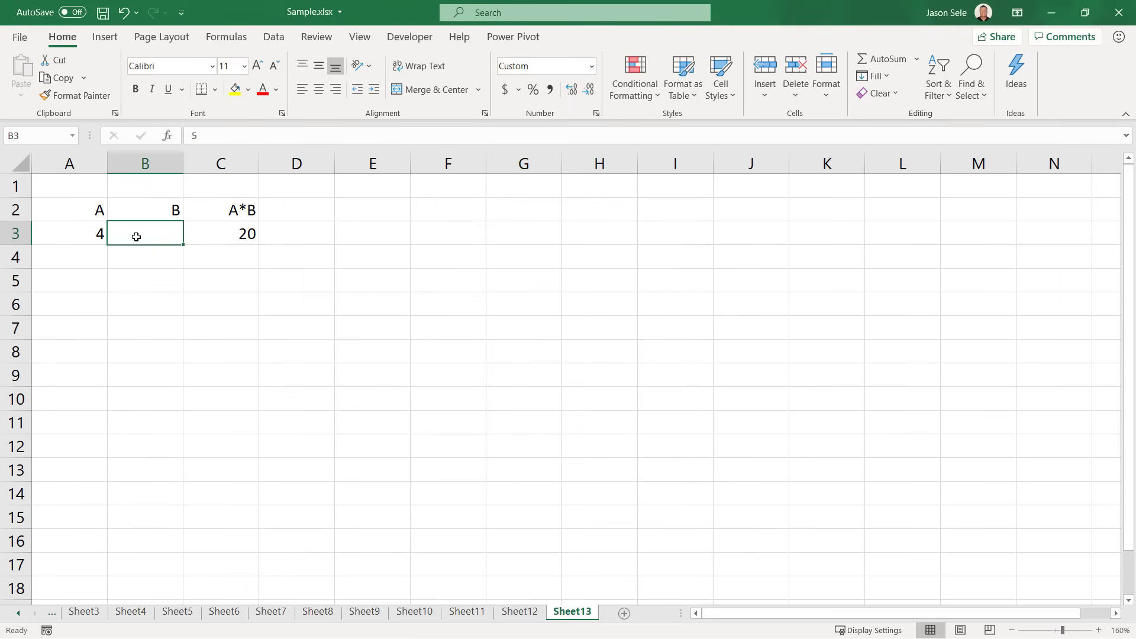
# Change the value in cell A3 to 5 to test the product formula against the hidden cell.
pyautogui.click(96, 233)
pyautogui.write('5')
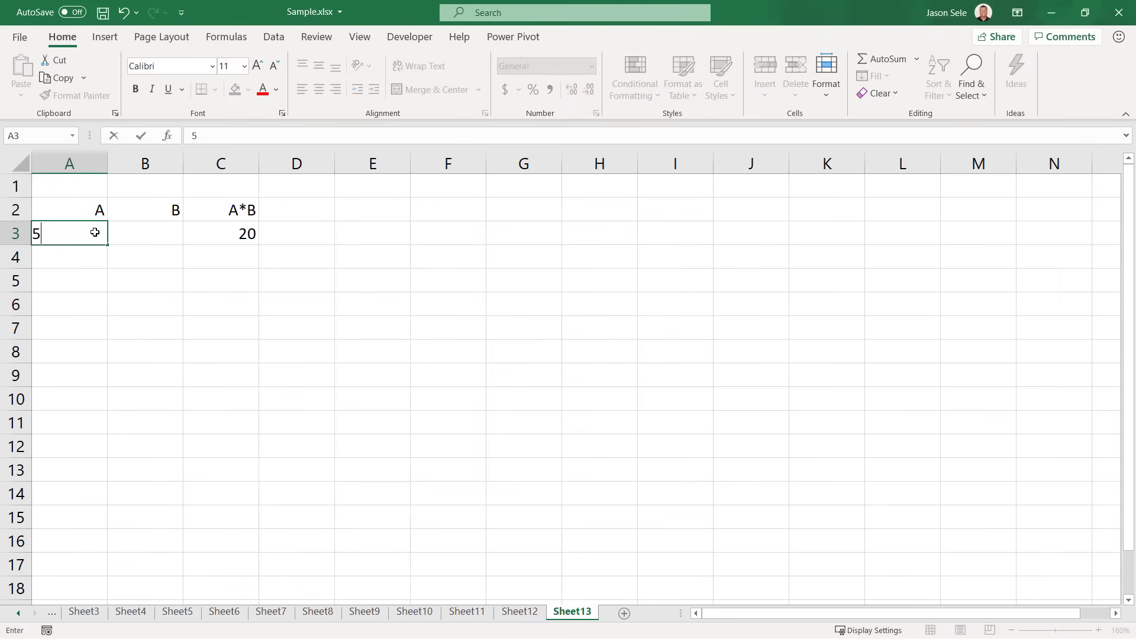
pyautogui.press('Return')
# Unhide the contents of B3 by clearing the ;;; code from its custom number format.
pyautogui.click(152, 231)
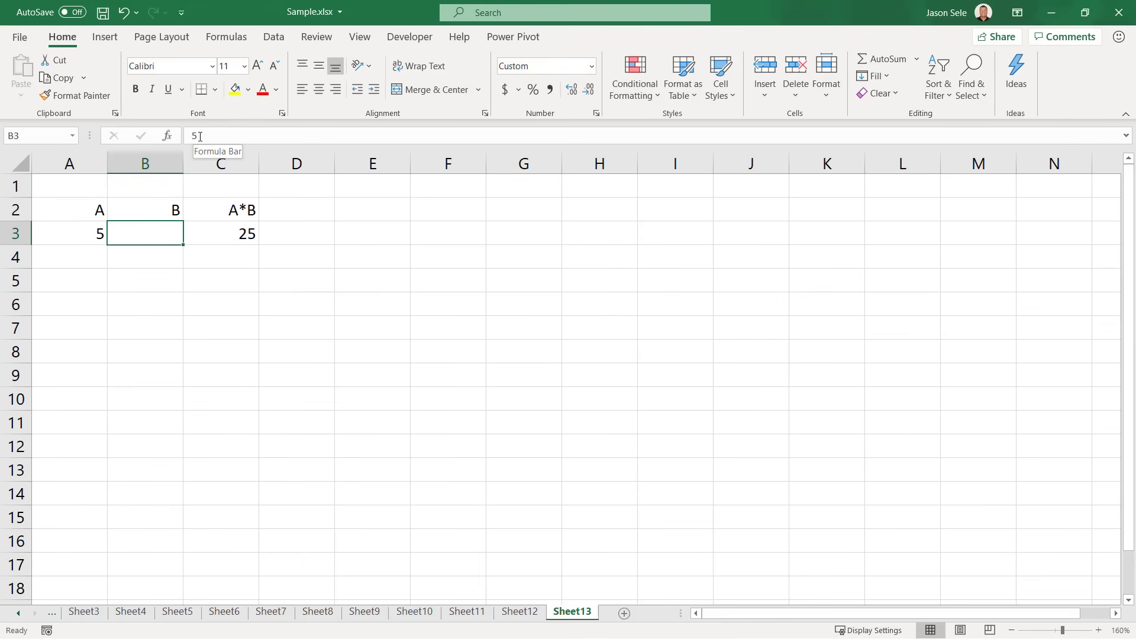
pyautogui.rightClick(155, 229)
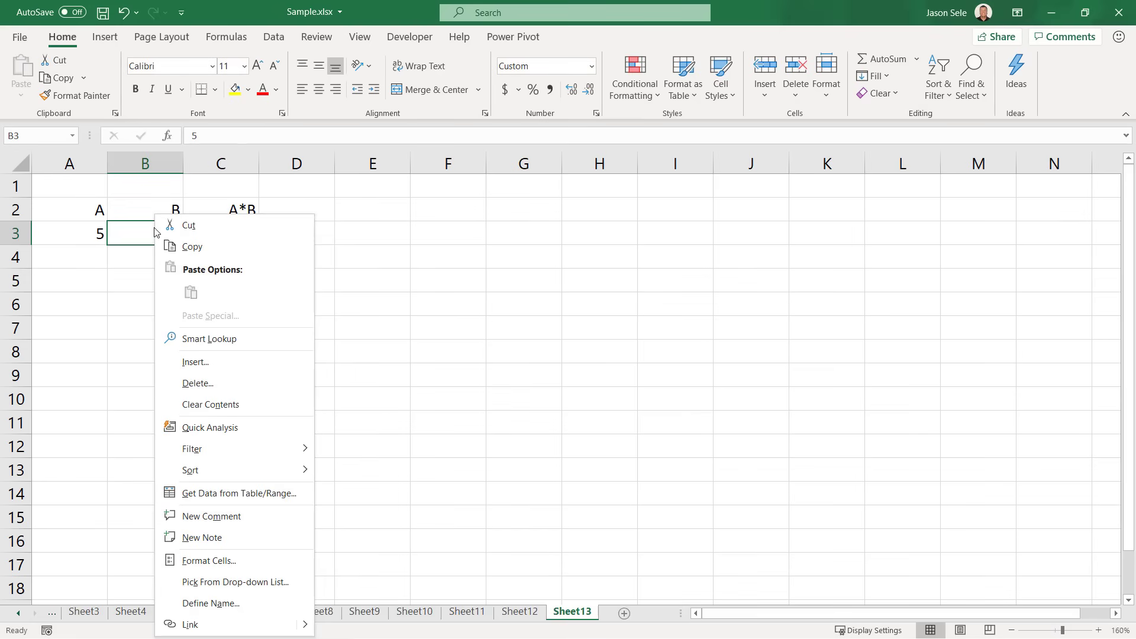
pyautogui.click(210, 560)
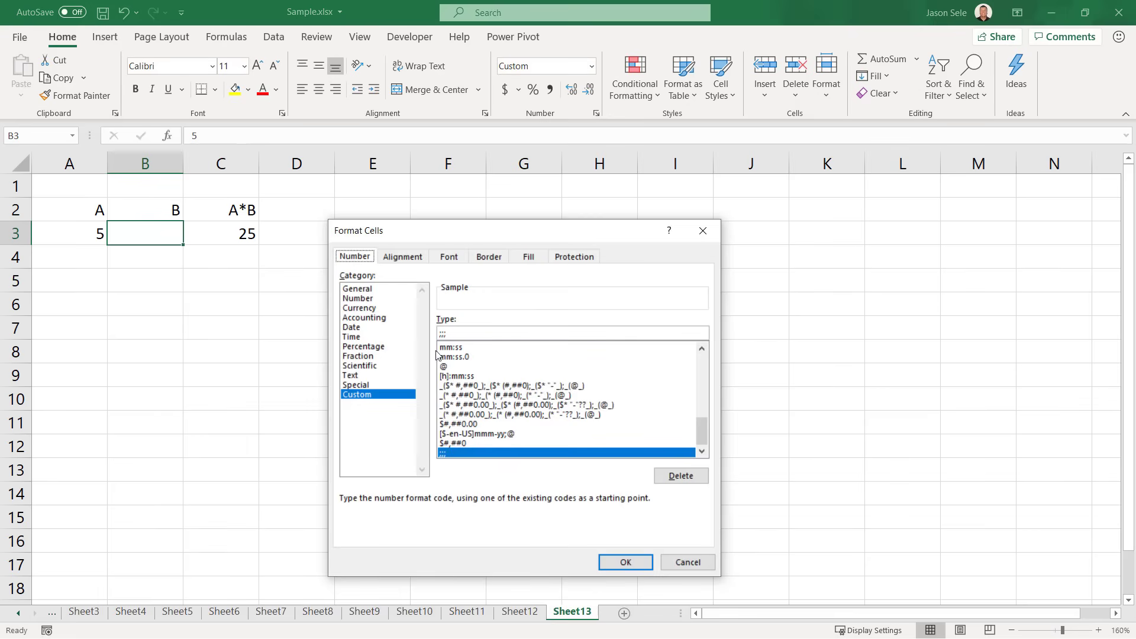
pyautogui.press('BackSpace')
pyautogui.press('BackSpace')
pyautogui.press('BackSpace')
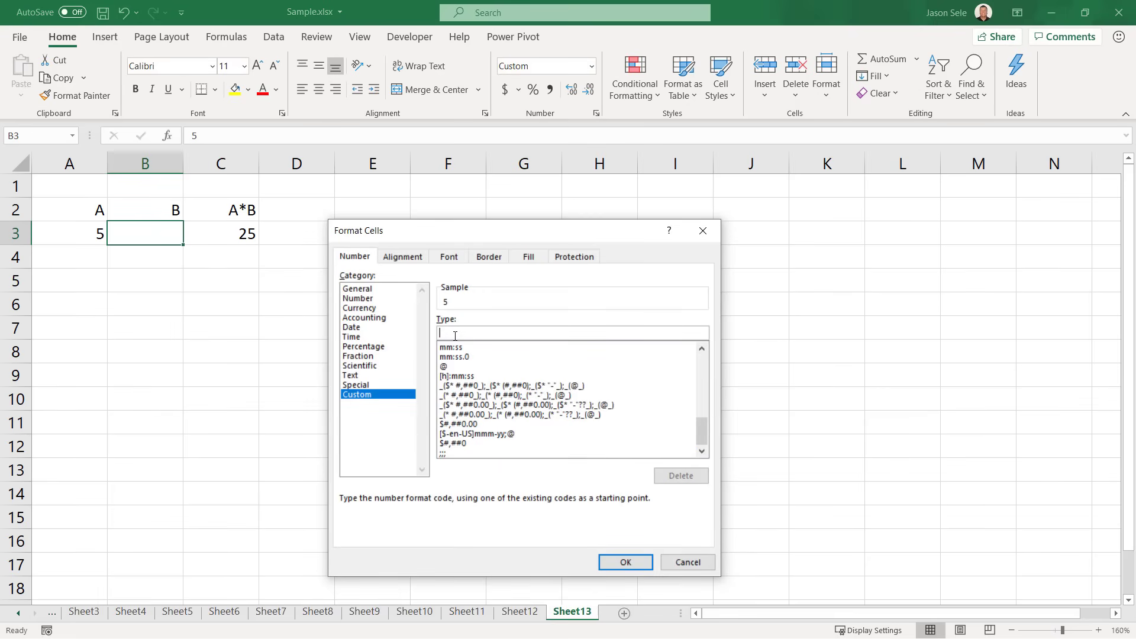
pyautogui.press('Return')
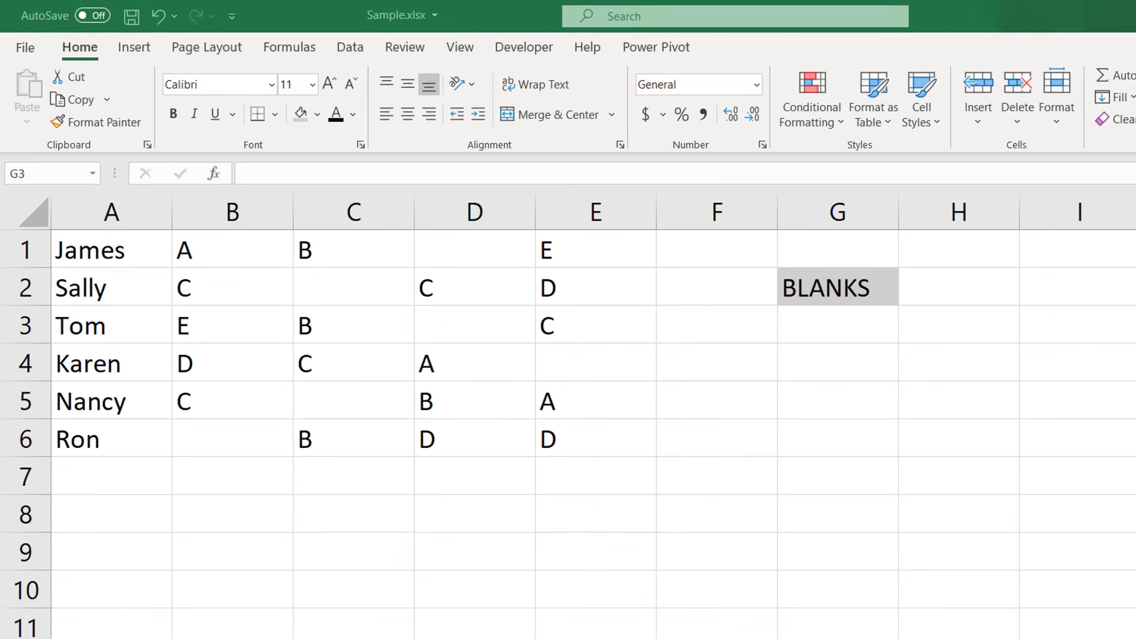
# Enter =COUNTBLANK(B1:E6) in G3 to count the empty cells in the grade range.
pyautogui.write('=COUNT')
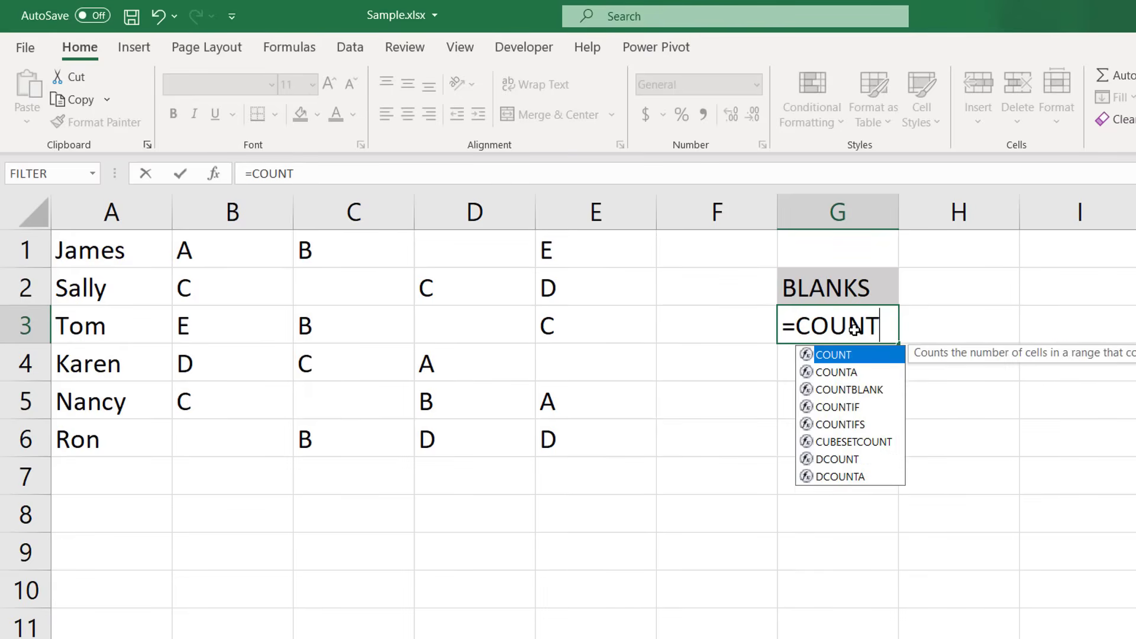
pyautogui.write('BLANK(')
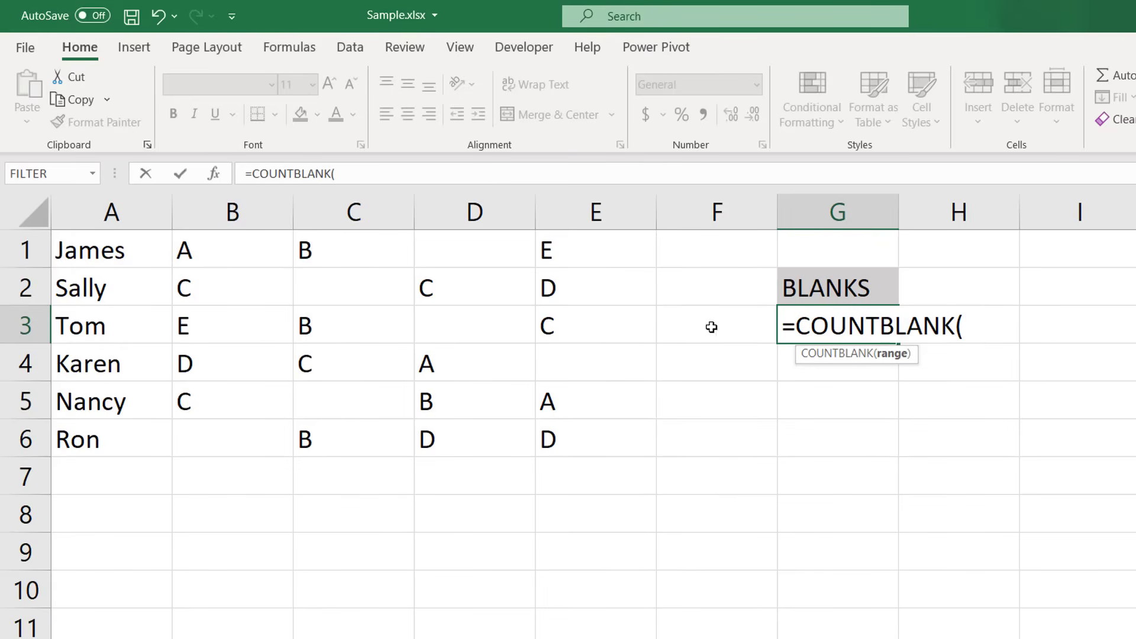
pyautogui.moveTo(264, 249); pyautogui.dragTo(574, 431)
pyautogui.write(')')
pyautogui.press('Return')
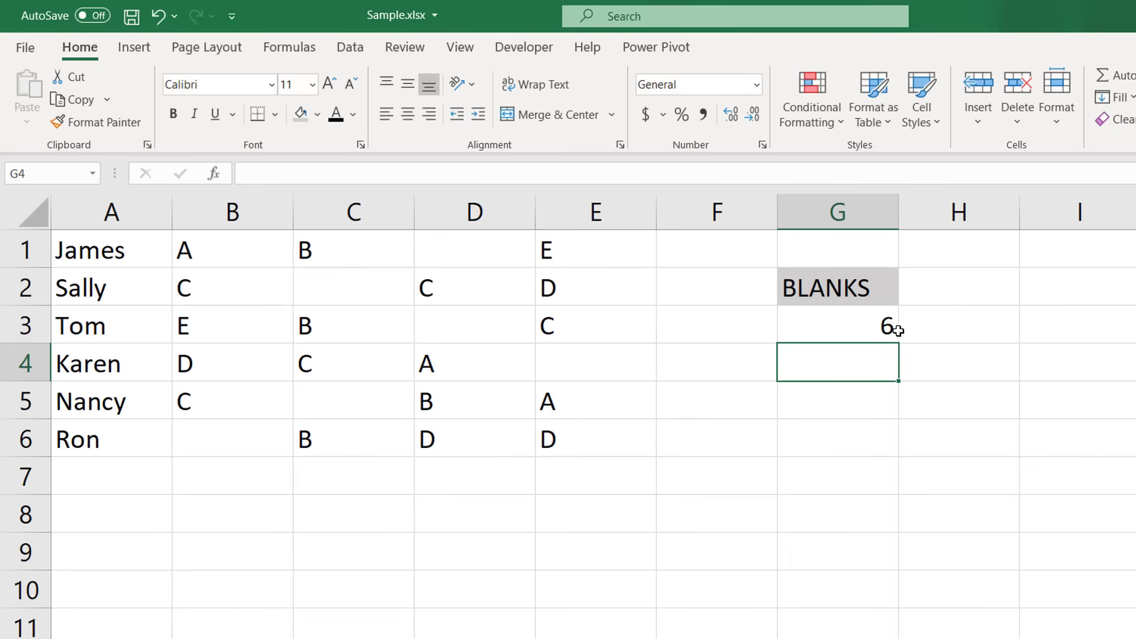
# Enter =COUNTA(B1:E6) in G4 to count the filled cells in the grade range.
pyautogui.write('=C')
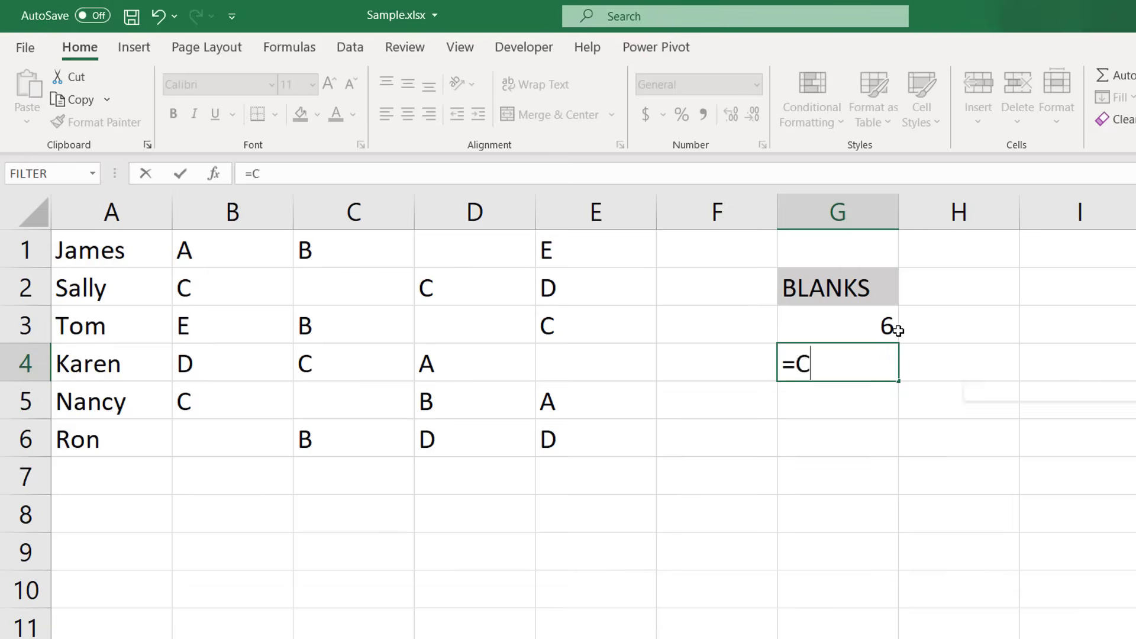
pyautogui.write('OUNTA(')
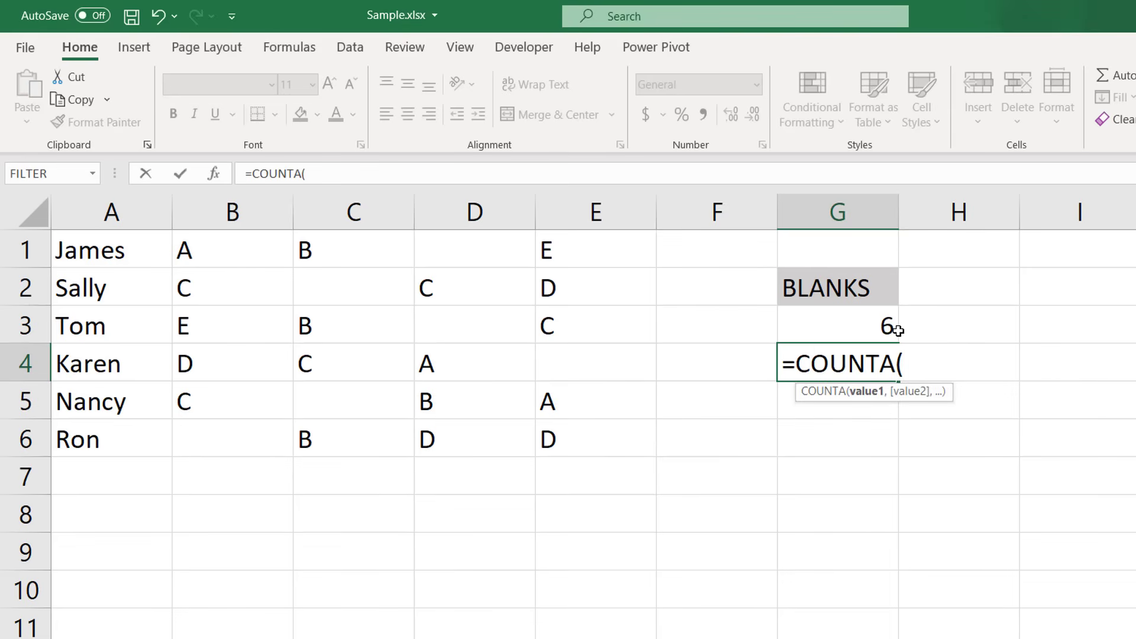
pyautogui.moveTo(212, 248); pyautogui.dragTo(592, 421)
pyautogui.write(')')
pyautogui.press('Return')
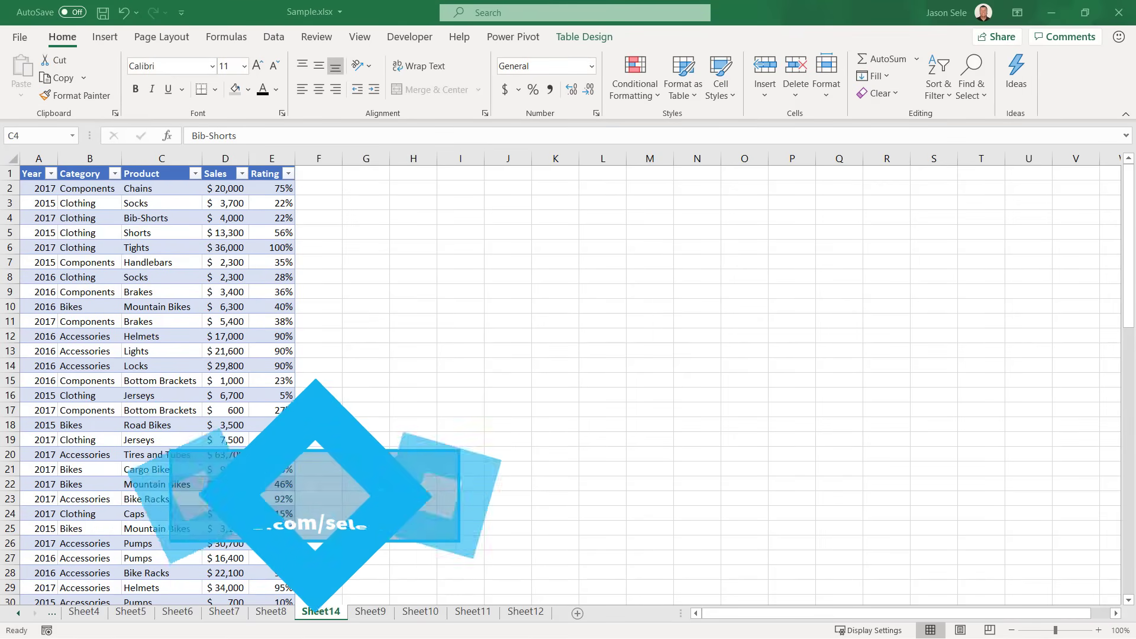
# Open Ideas for the product sales table and ask for "total sales by category".
pyautogui.click(140, 229)
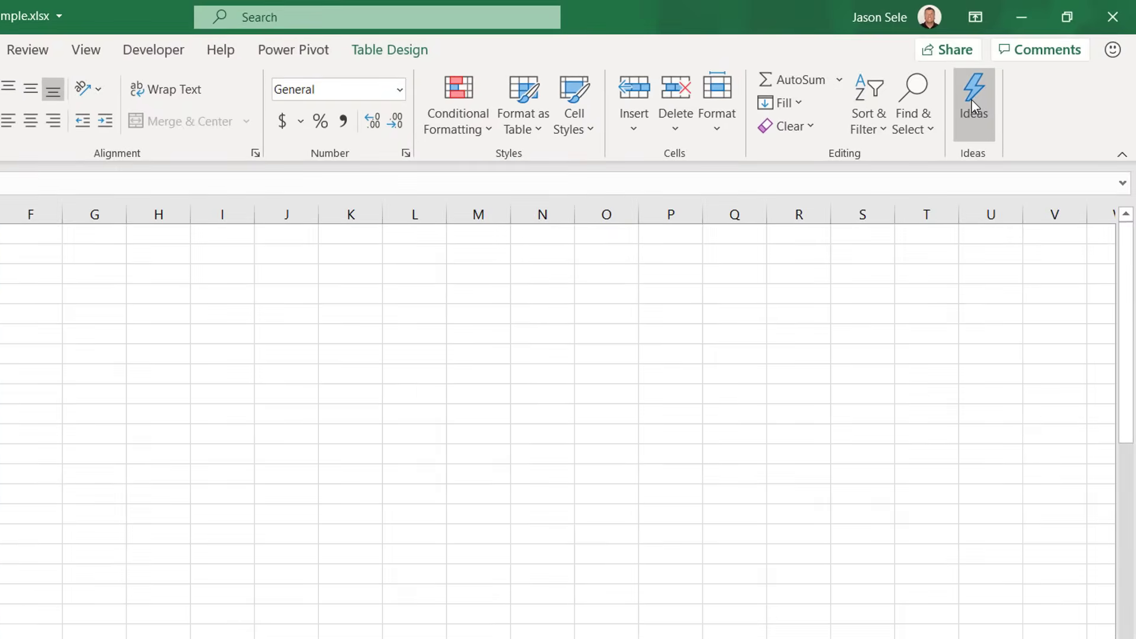
pyautogui.click(1019, 87)
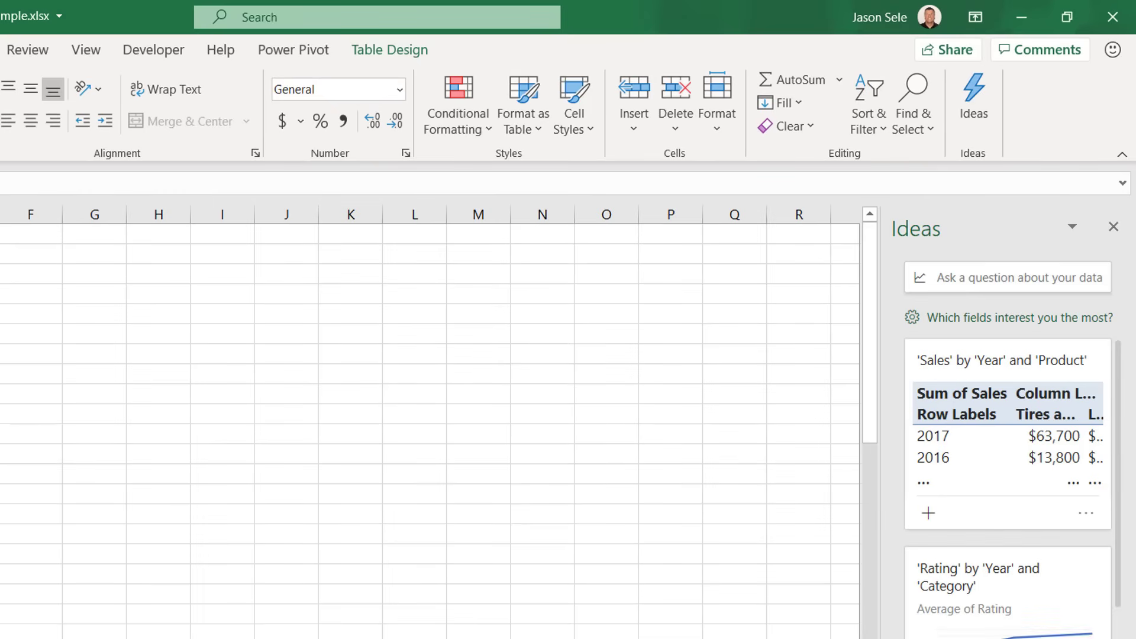
pyautogui.click(950, 282)
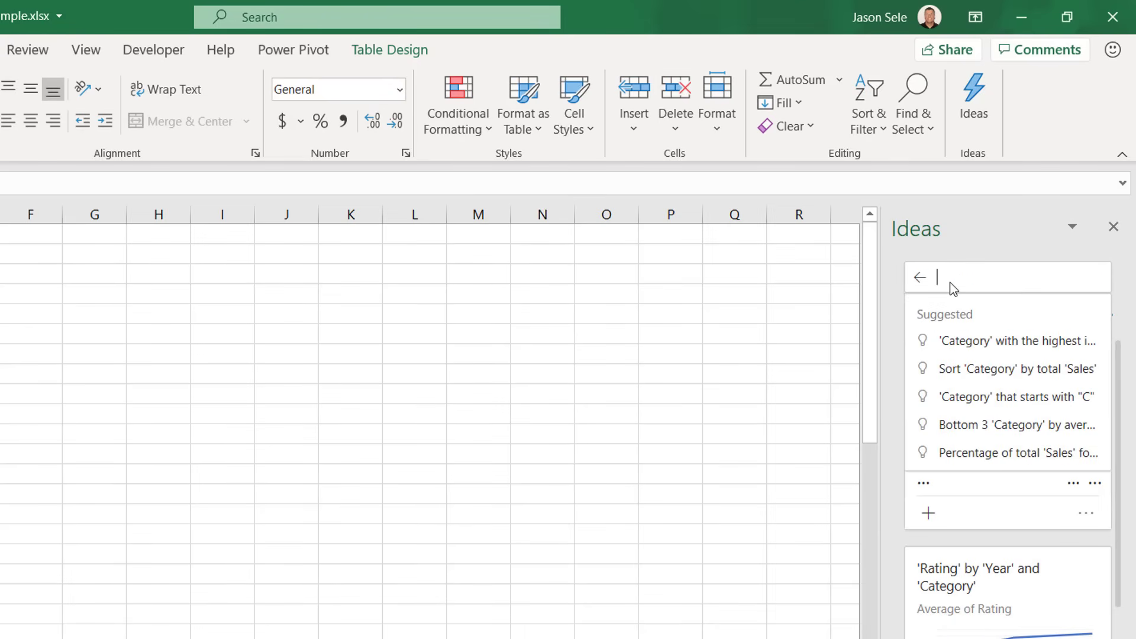
pyautogui.write('total sal')
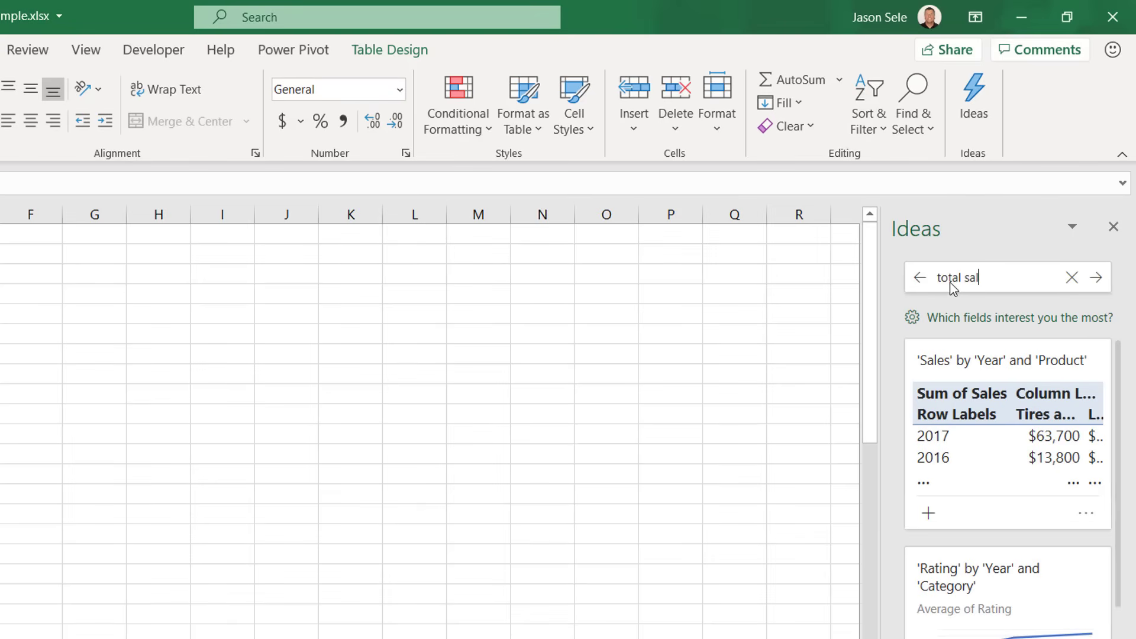
pyautogui.write('es by category')
pyautogui.press('Return')
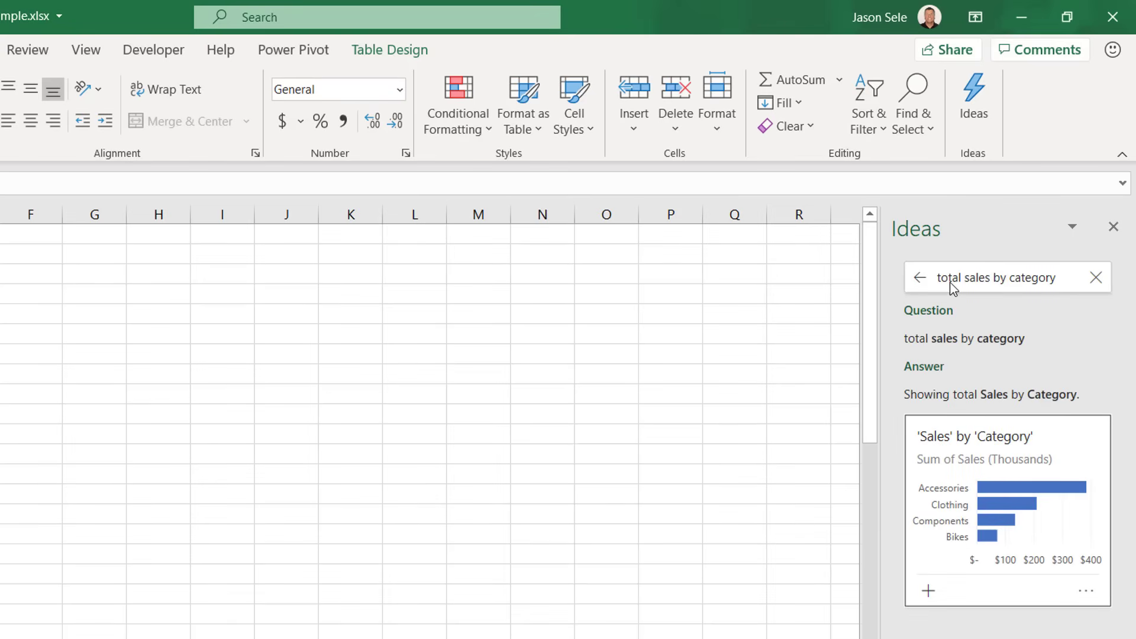
# Replace the Ideas question with "average sales by year" and submit it.
pyautogui.click(1095, 277)
pyautogui.write('average')
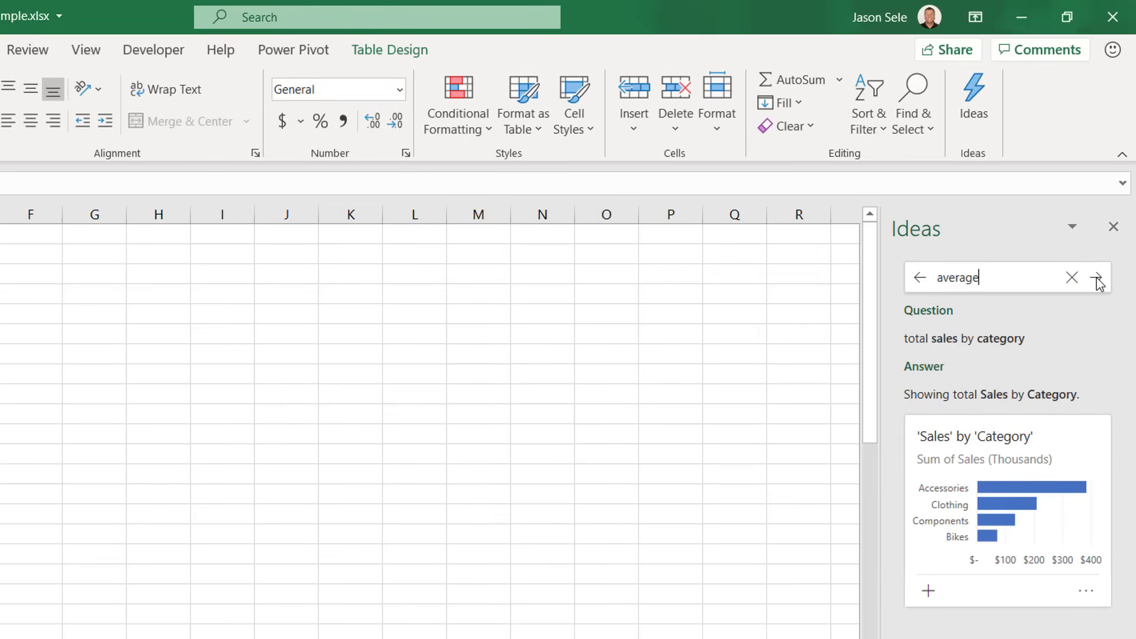
pyautogui.write(' sales by year')
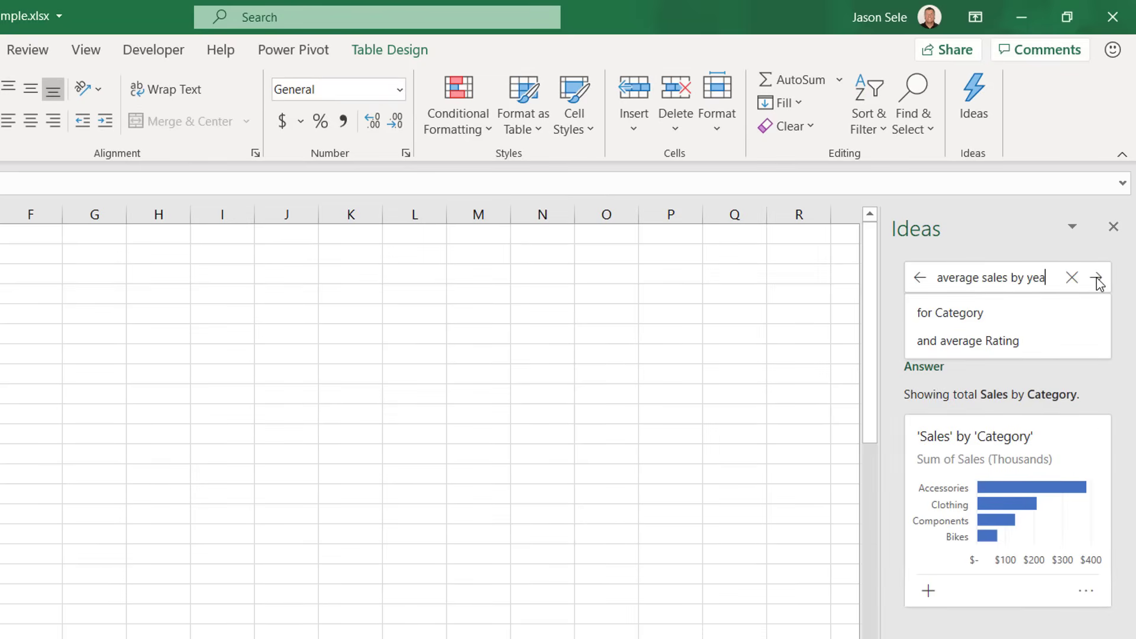
pyautogui.press('Return')
# Clear the previous Ideas question and ask for "top 3 ratings by product".
pyautogui.click(1096, 278)
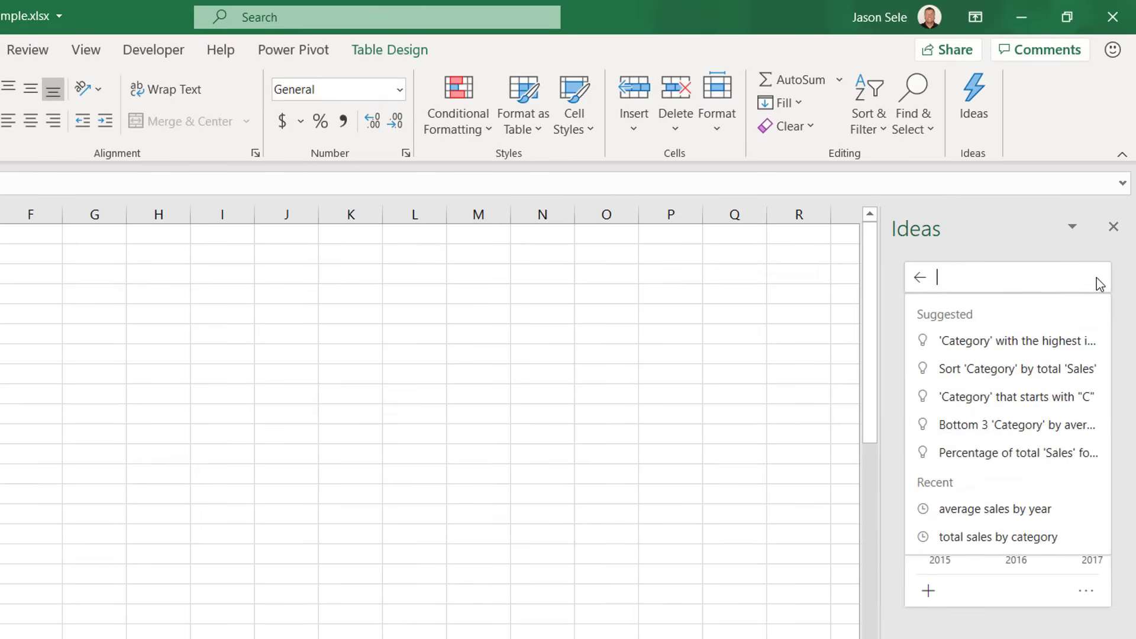
pyautogui.write('top 3 ra')
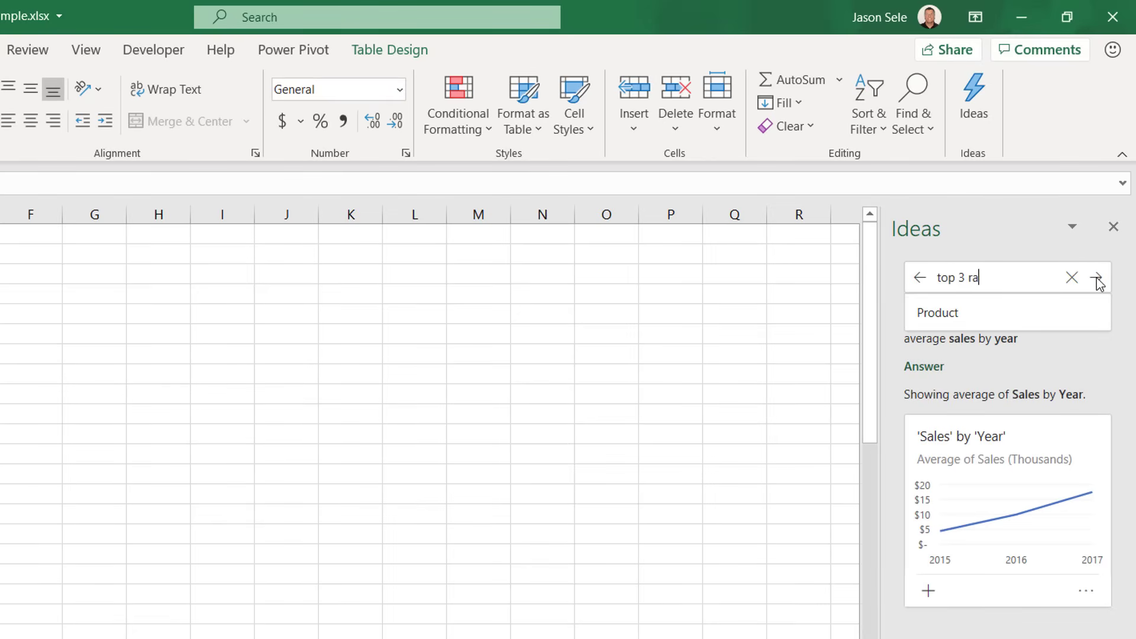
pyautogui.write('tings by product')
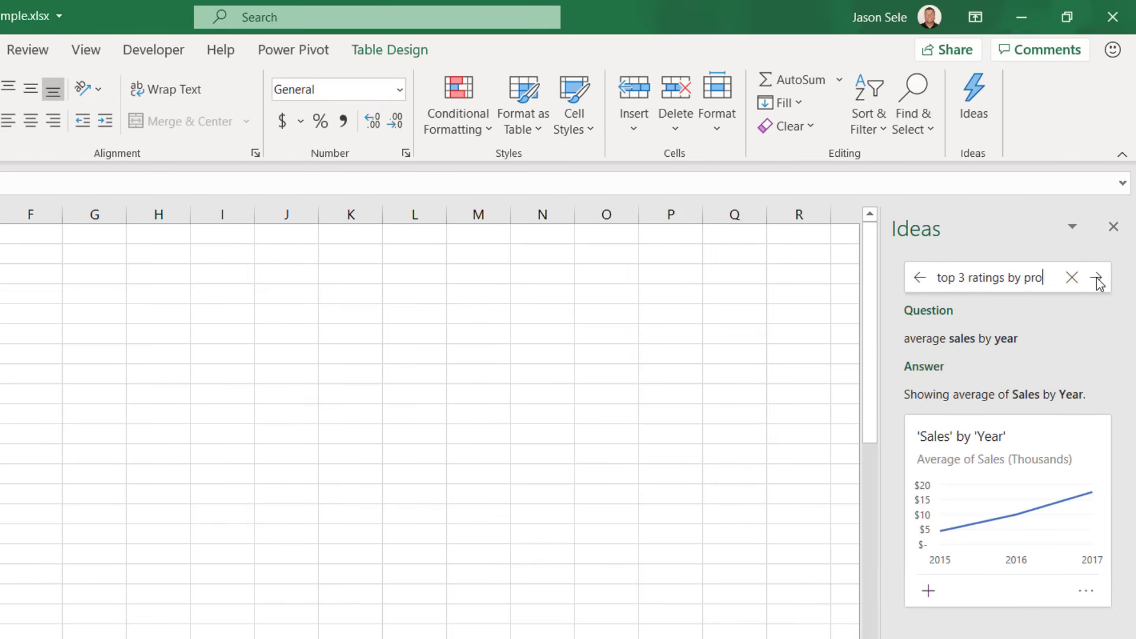
pyautogui.press('Return')
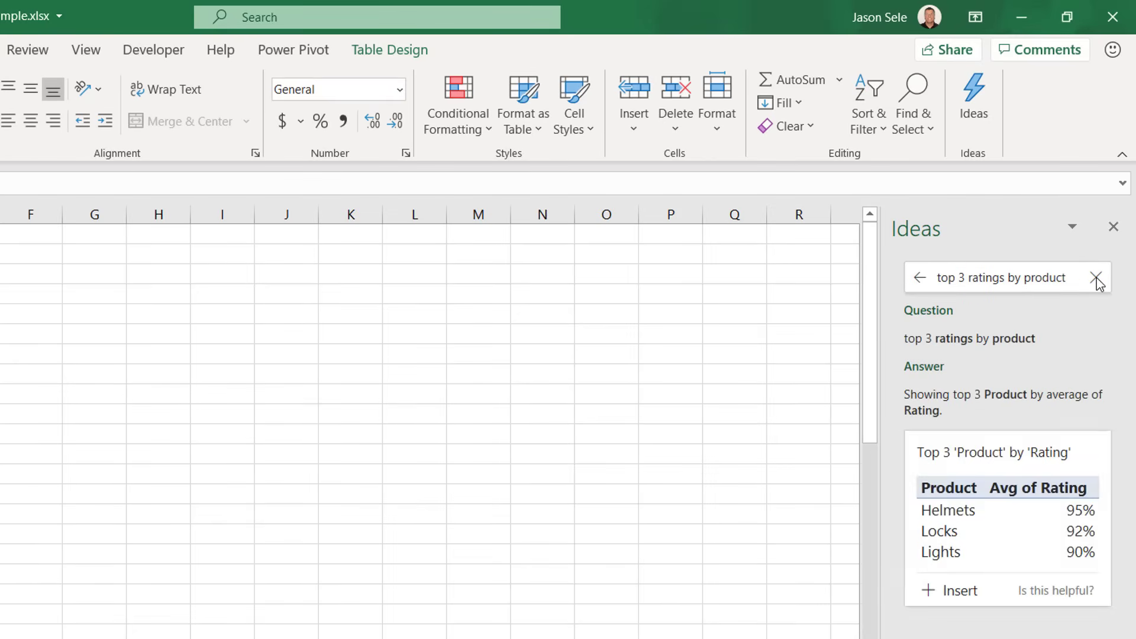
# Ask Ideas "which is the most common product" in place of the ratings question.
pyautogui.click(1096, 278)
pyautogui.write('which is the mos')
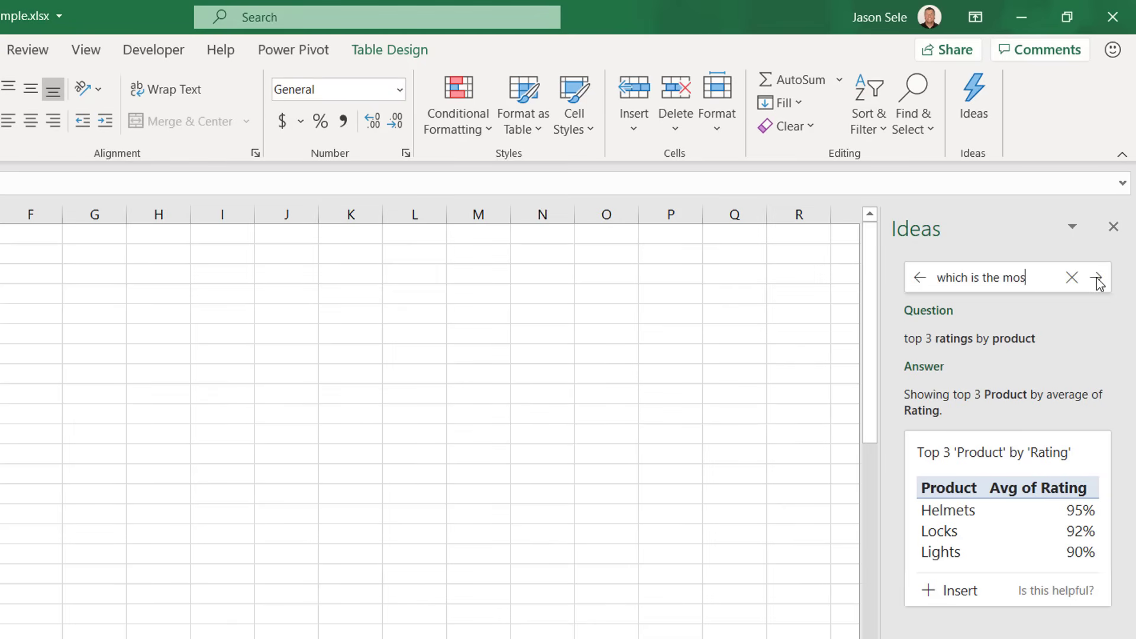
pyautogui.write('t common product')
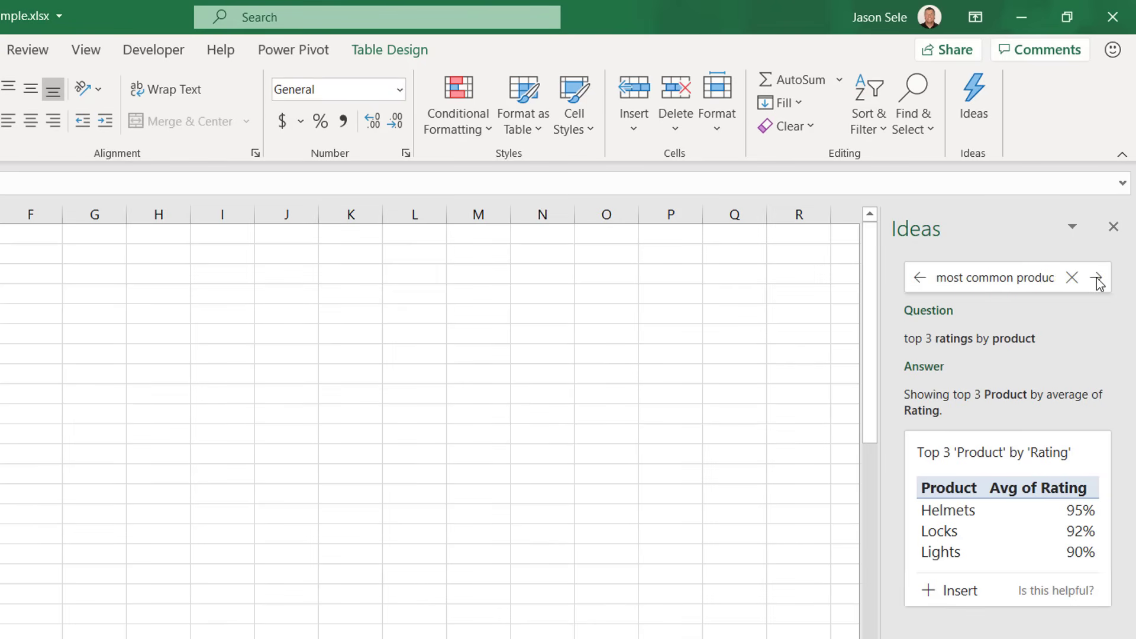
pyautogui.press('Return')
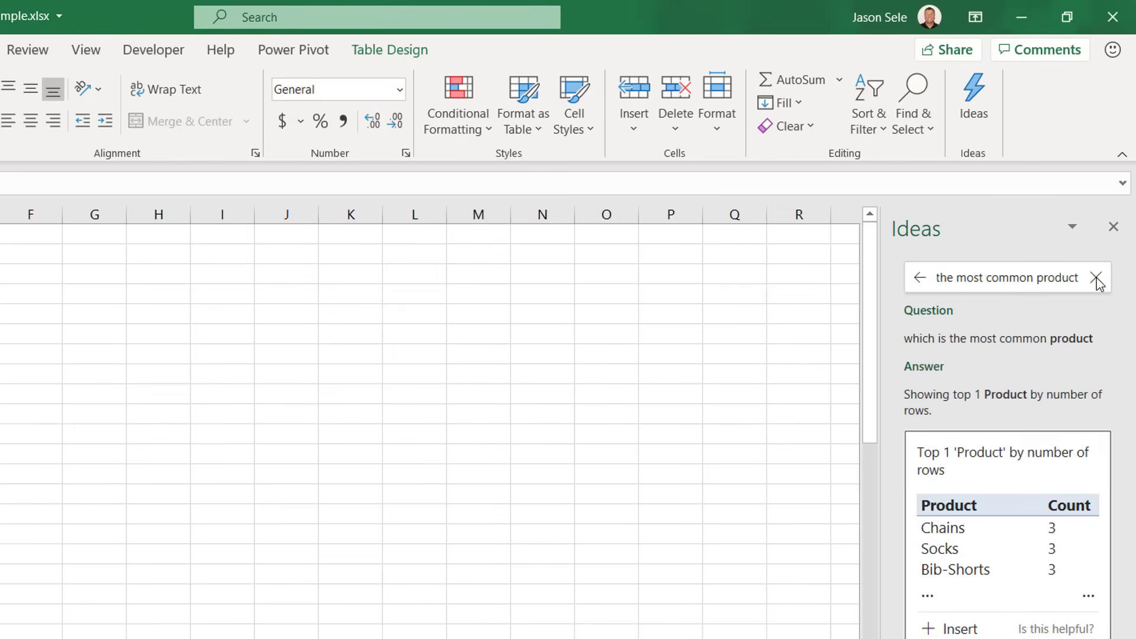
# Query Ideas for "products that start with 's'" in place of the previous question.
pyautogui.click(1096, 278)
pyautogui.write('products that')
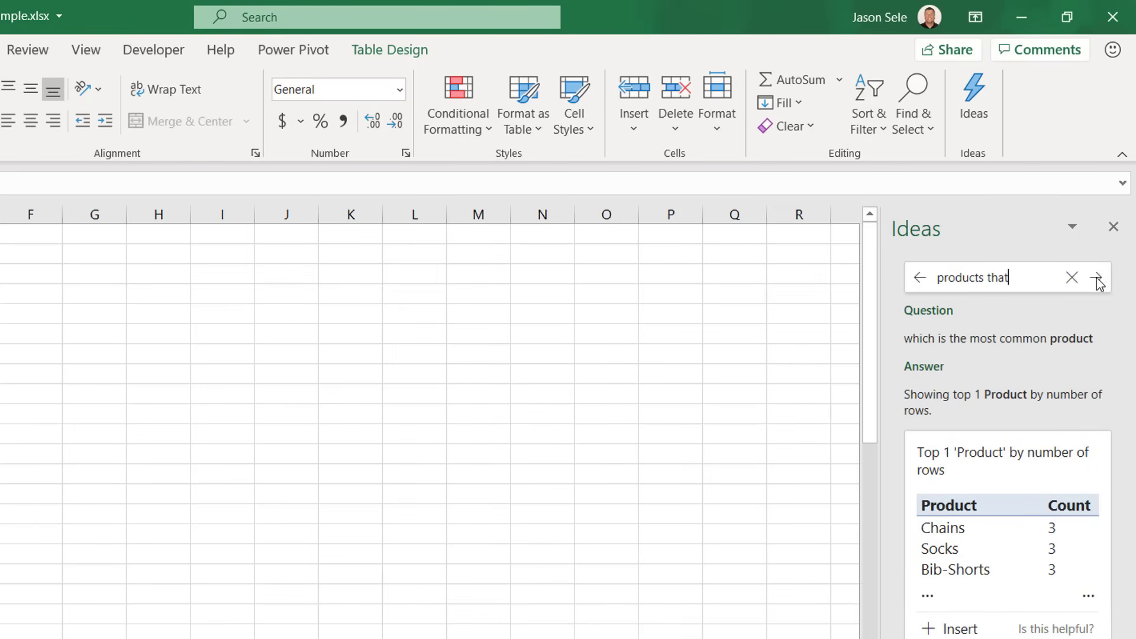
pyautogui.write(' start with ')
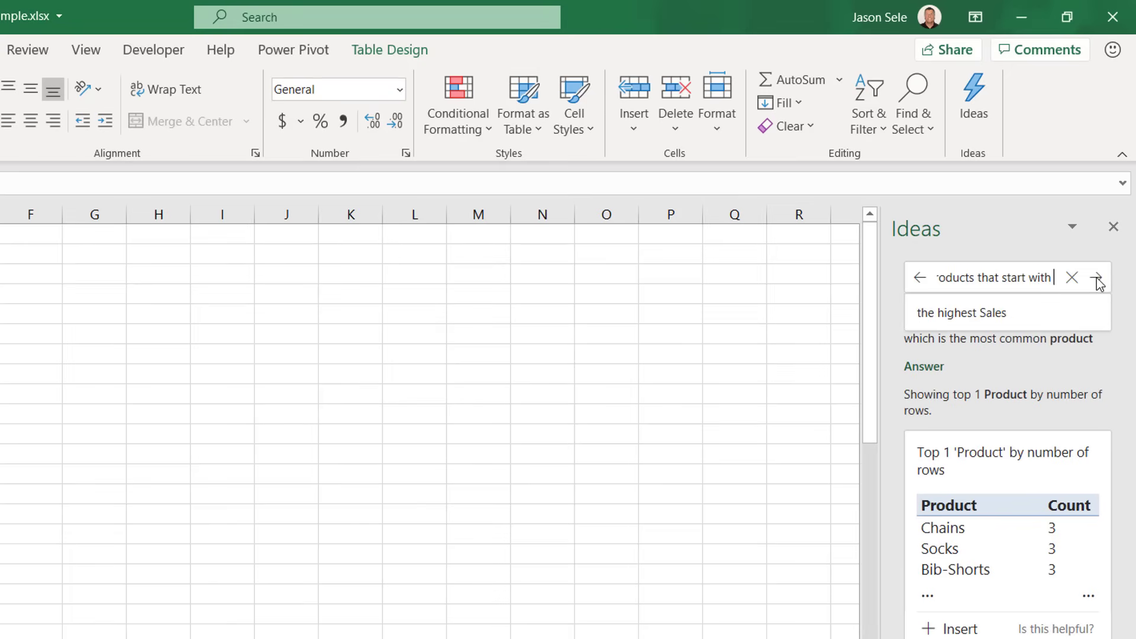
pyautogui.write("'s'")
pyautogui.press('Return')
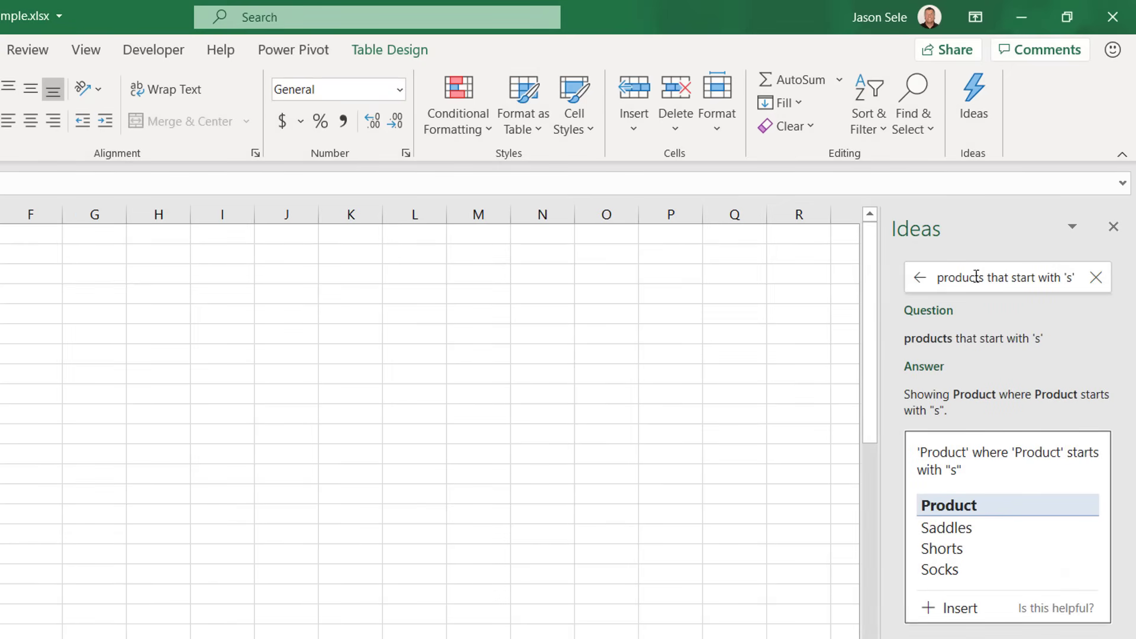
# Put "Total sales" in front of the Ideas question "products that start with 's'" and submit it.
pyautogui.click(938, 278)
pyautogui.write('Total')
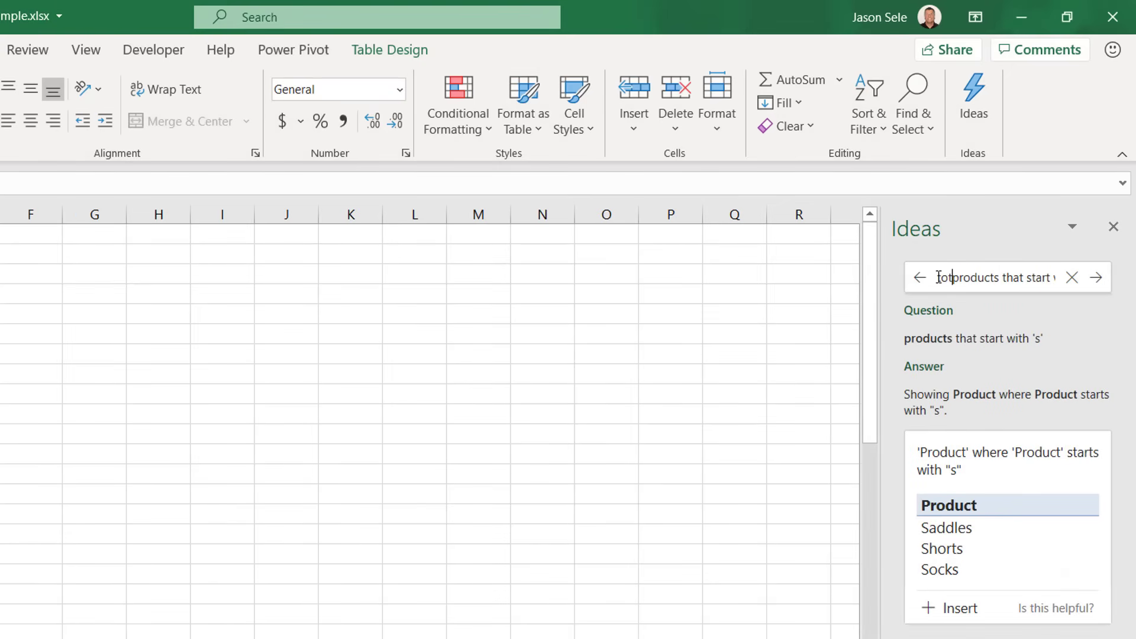
pyautogui.write(' sales')
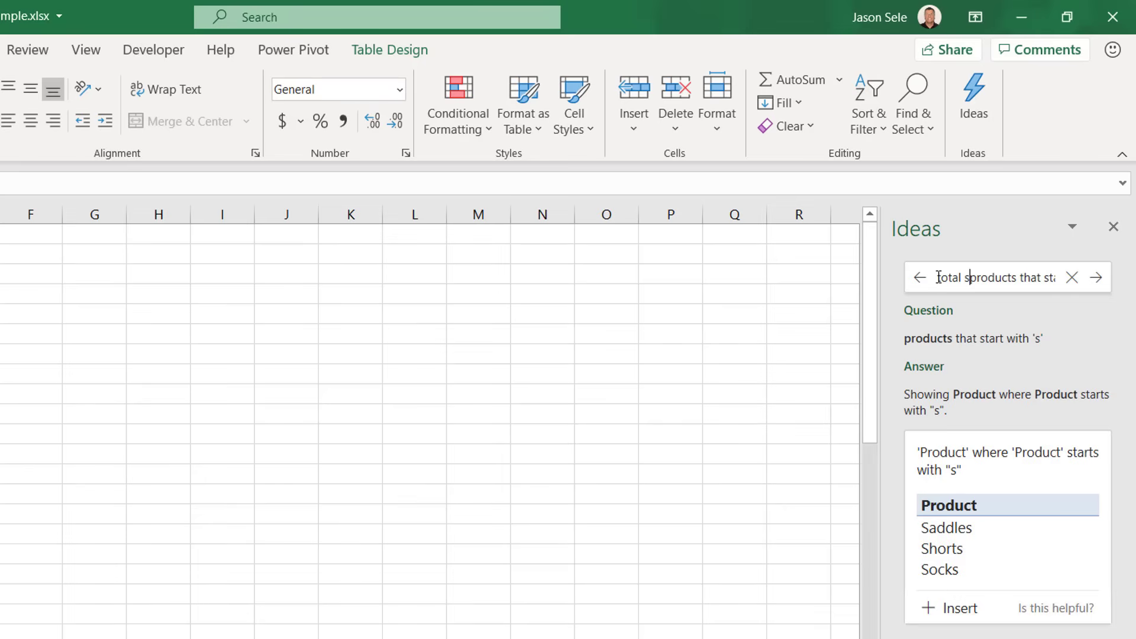
pyautogui.press('Return')
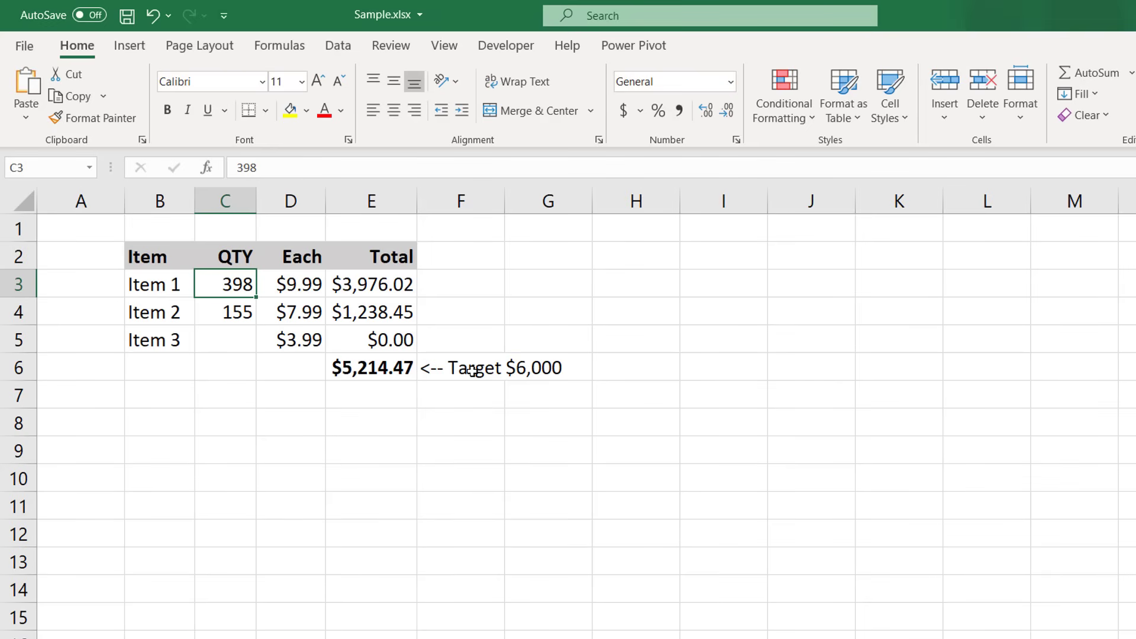
# Try a quantity of 100 for Item 3 in C5 and clear the cell again.
pyautogui.click(227, 339)
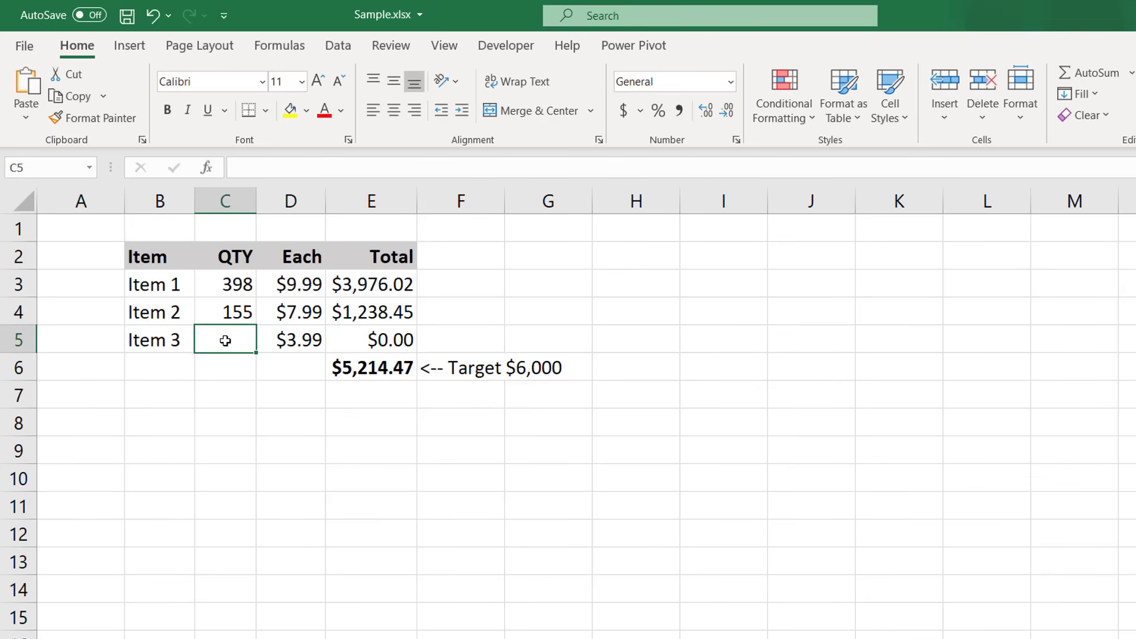
pyautogui.write('100')
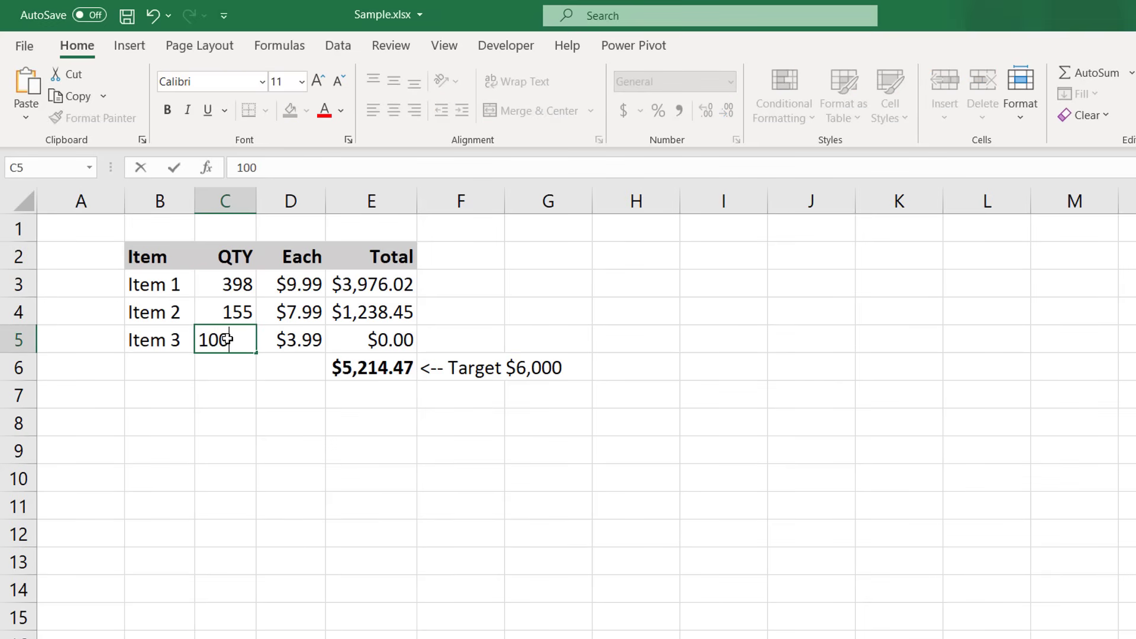
pyautogui.press('Return')
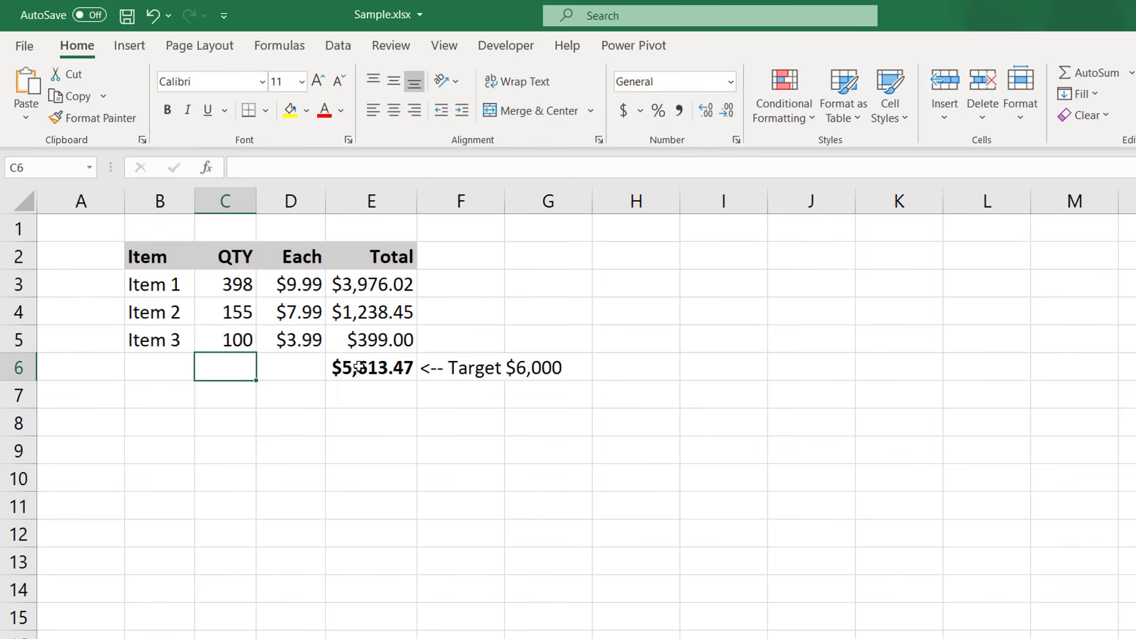
pyautogui.click(230, 339)
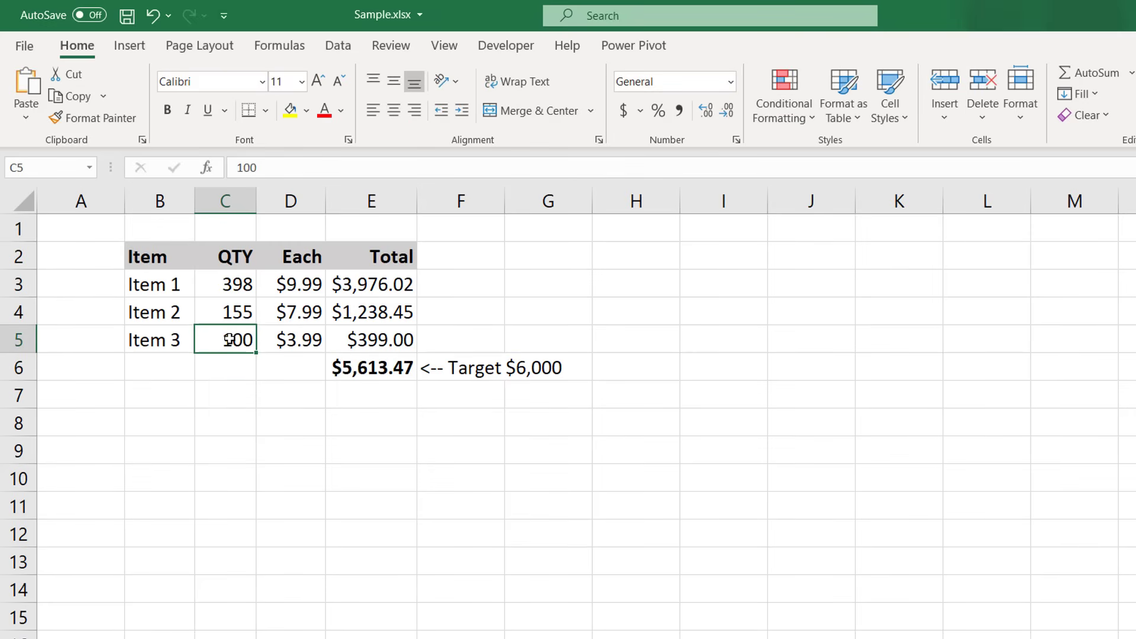
pyautogui.press('Delete')
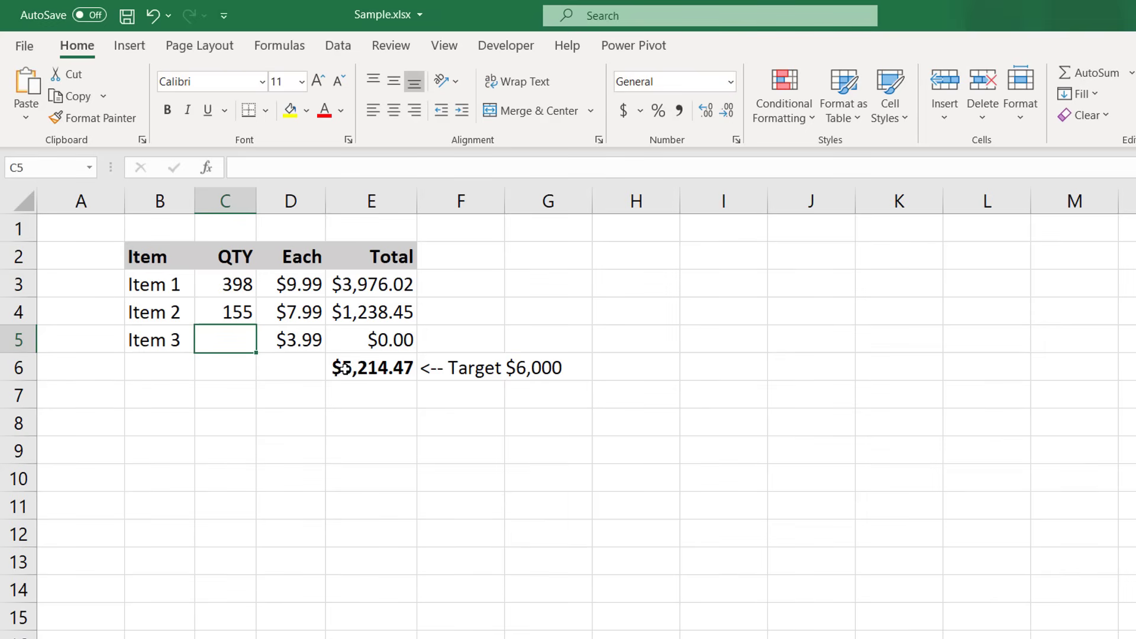
# Run Goal Seek to bring the total in E6 to 6000 by changing the Item 3 quantity in C5.
pyautogui.click(377, 370)
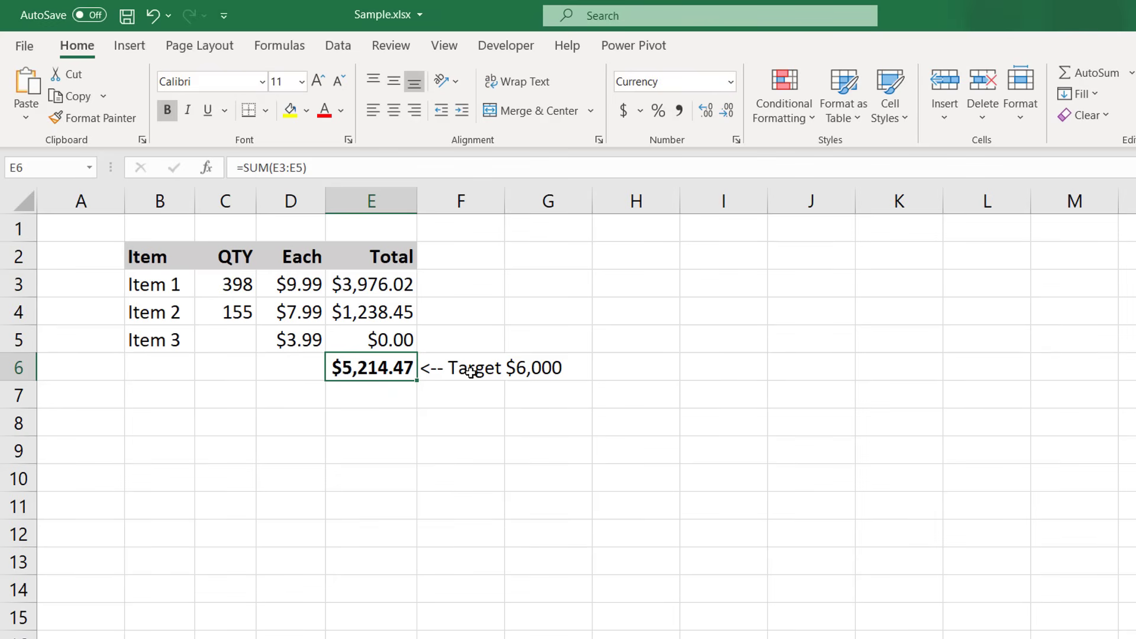
pyautogui.click(348, 49)
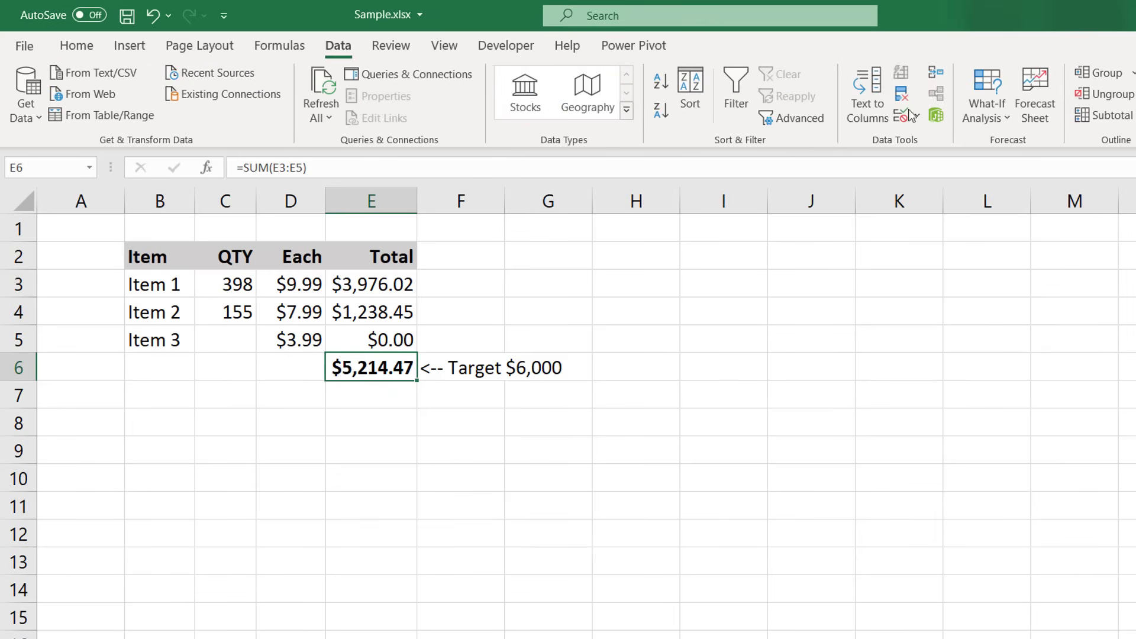
pyautogui.click(989, 117)
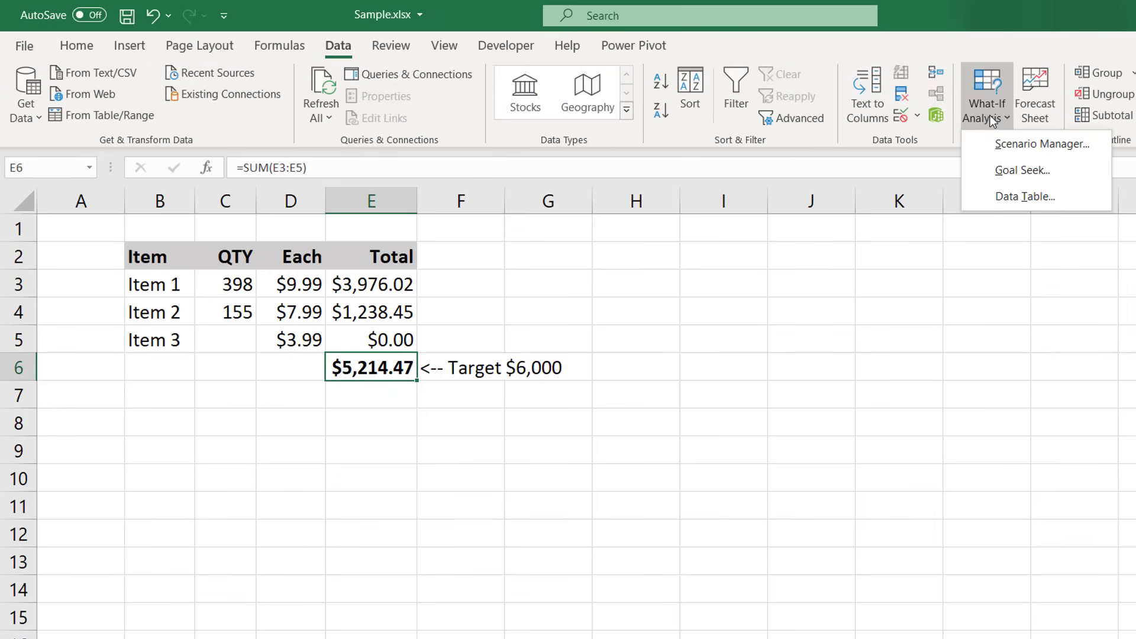
pyautogui.click(989, 171)
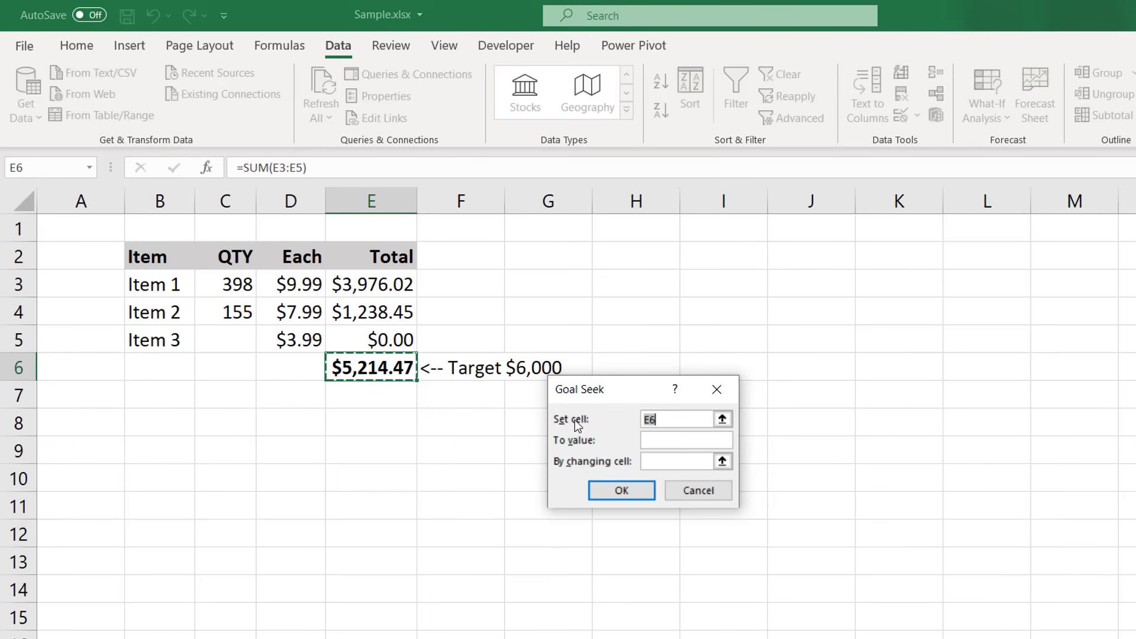
pyautogui.click(660, 440)
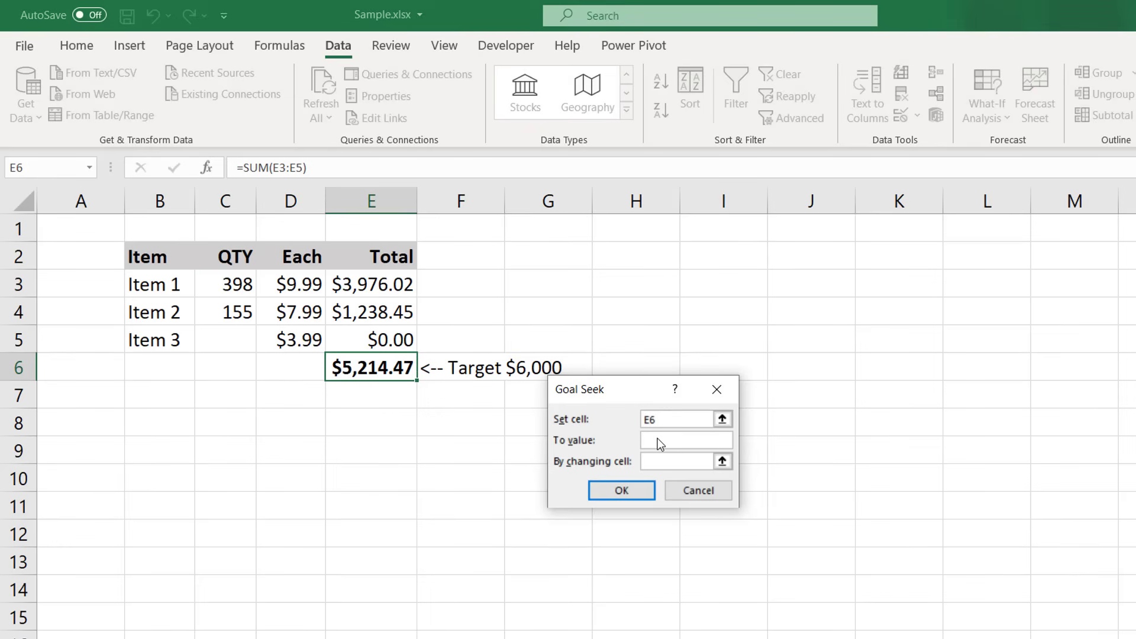
pyautogui.write('6000')
pyautogui.click(671, 458)
pyautogui.click(236, 338)
pyautogui.click(615, 488)
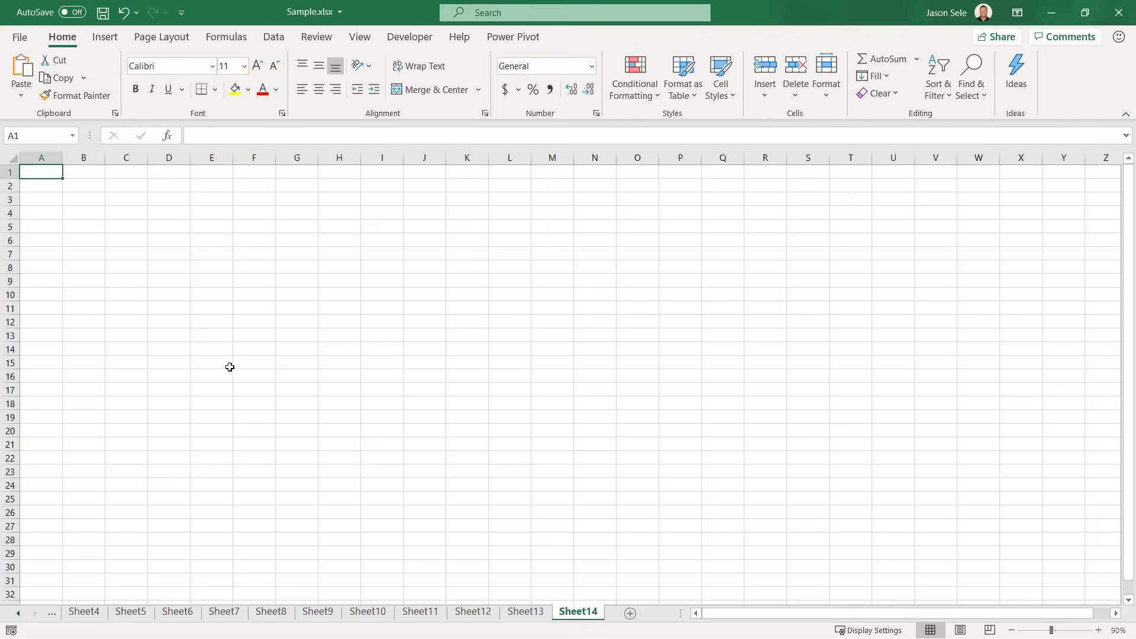
# Insert a screenshot of the Daily work schedule window, scaled to about 3.52" by 5.36" and placed around B5:J21.
pyautogui.click(105, 37)
pyautogui.click(324, 95)
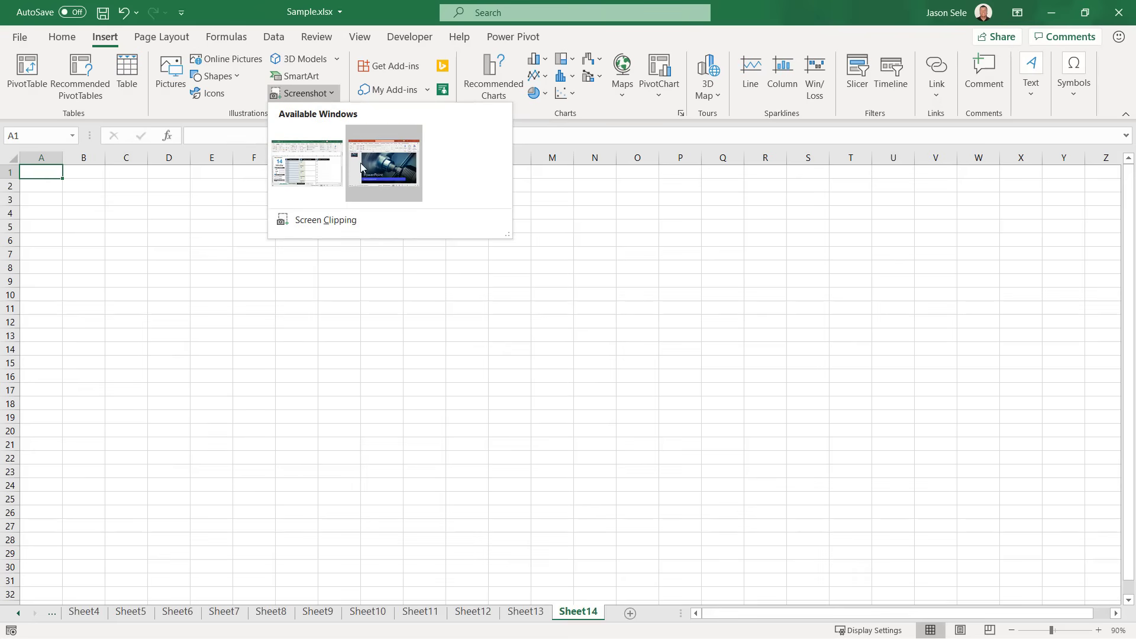
pyautogui.click(325, 172)
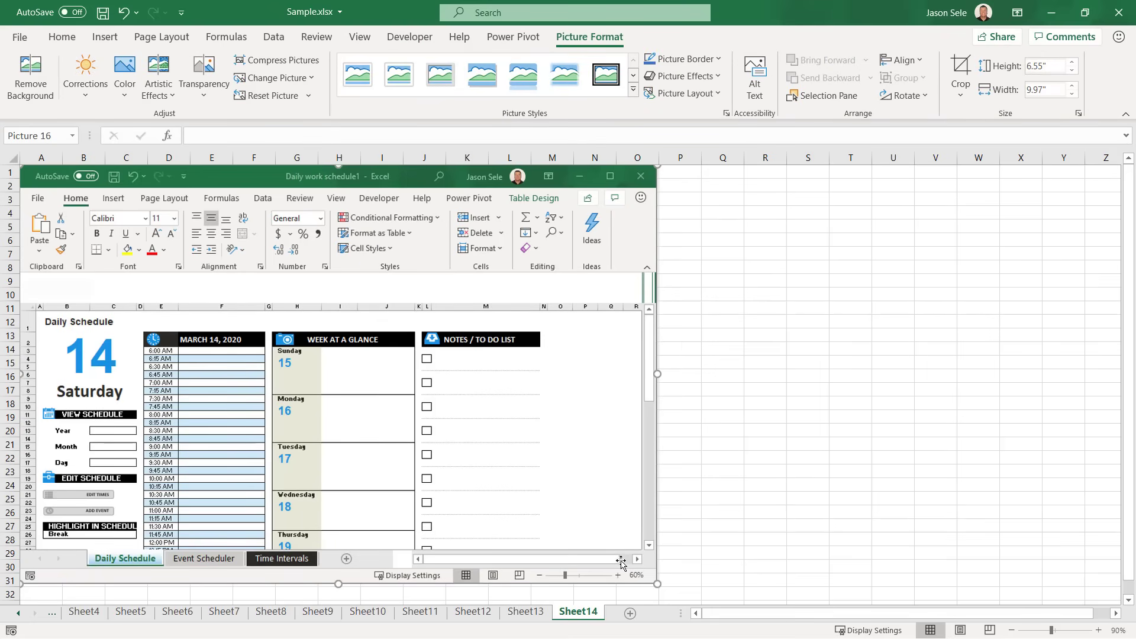
pyautogui.moveTo(656, 584); pyautogui.dragTo(347, 389)
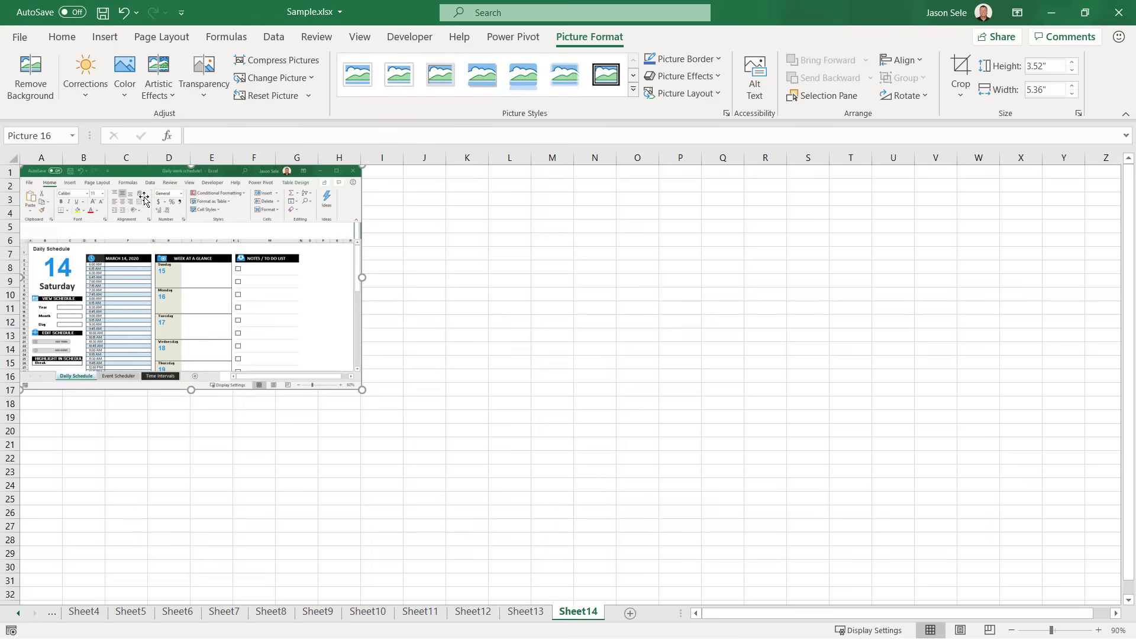
pyautogui.moveTo(137, 173); pyautogui.dragTo(214, 235)
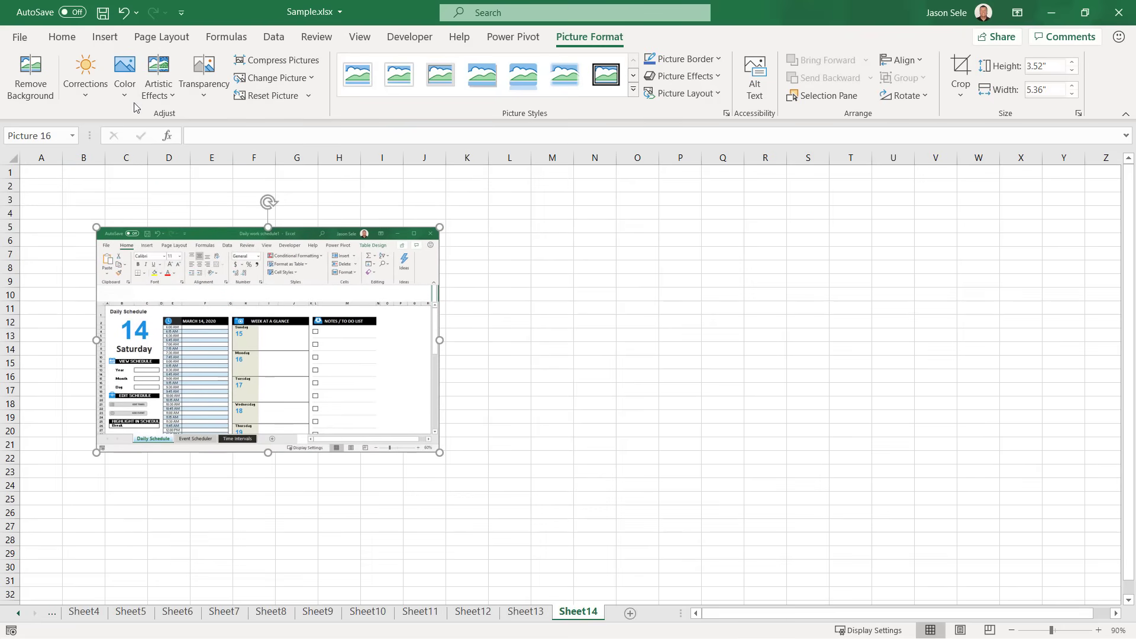
# Insert a screenshot of the PowerPoint window, scaled to about 3.01" by 4.57" and placed around L8:S21 beside the first picture.
pyautogui.click(105, 37)
pyautogui.click(286, 94)
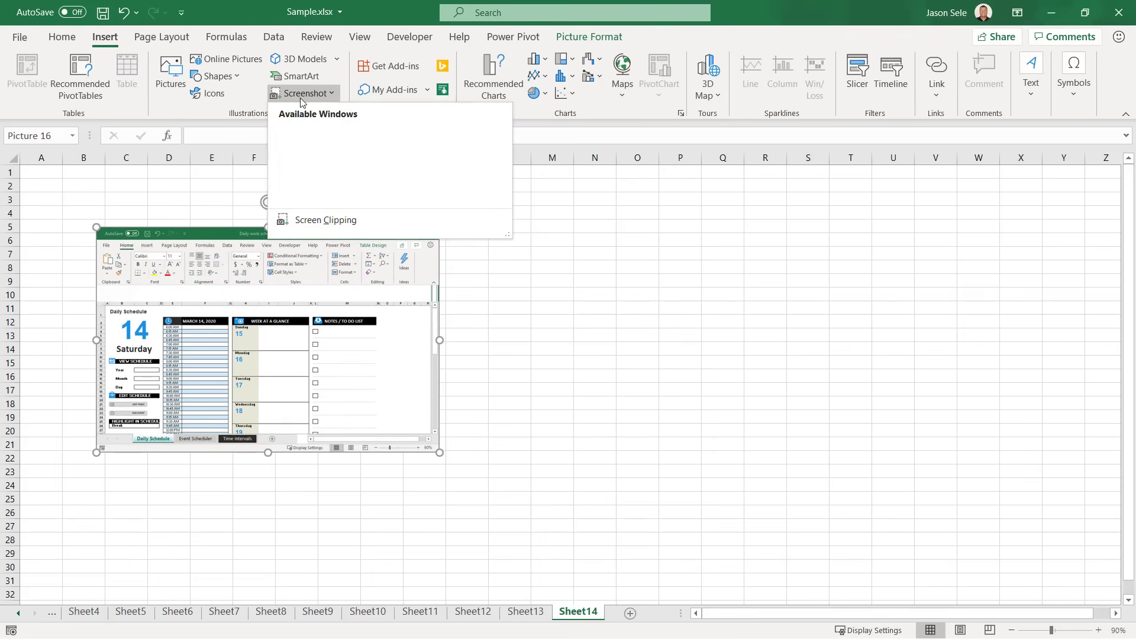
pyautogui.click(381, 169)
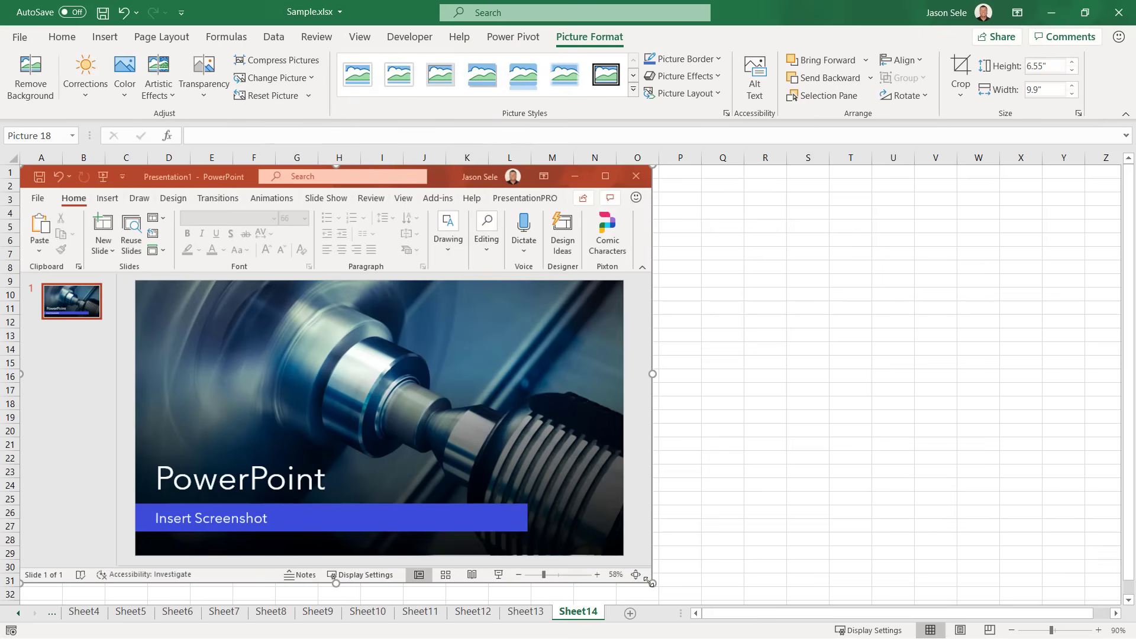
pyautogui.moveTo(651, 583); pyautogui.dragTo(313, 357)
pyautogui.moveTo(124, 244); pyautogui.dragTo(620, 341)
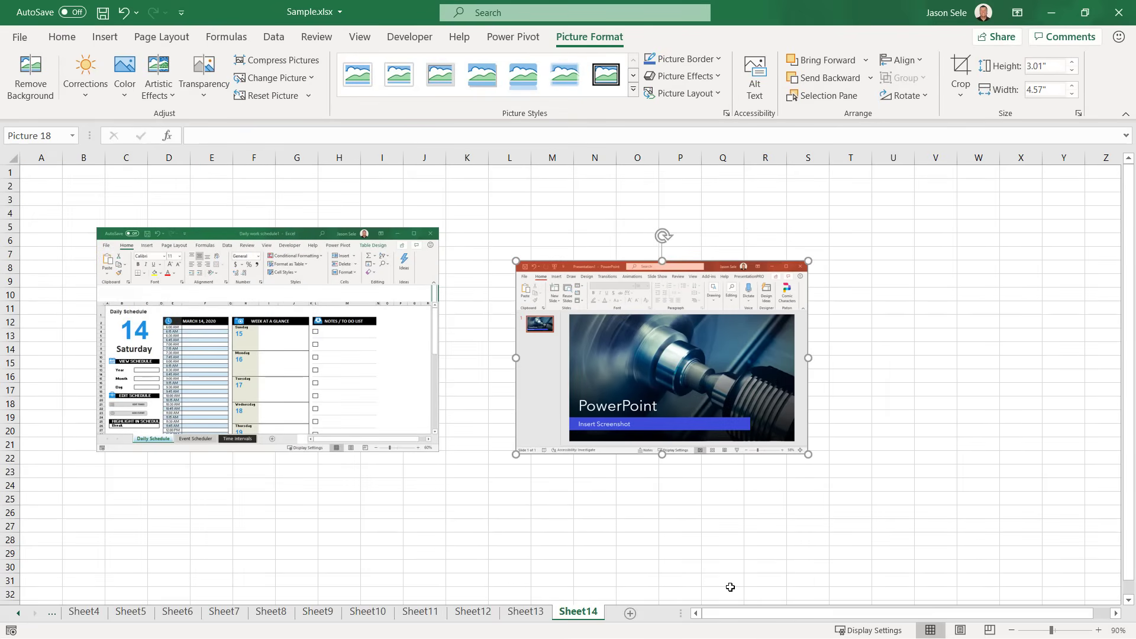
# Open the Screenshot options again with both captured windows on the sheet.
pyautogui.click(105, 39)
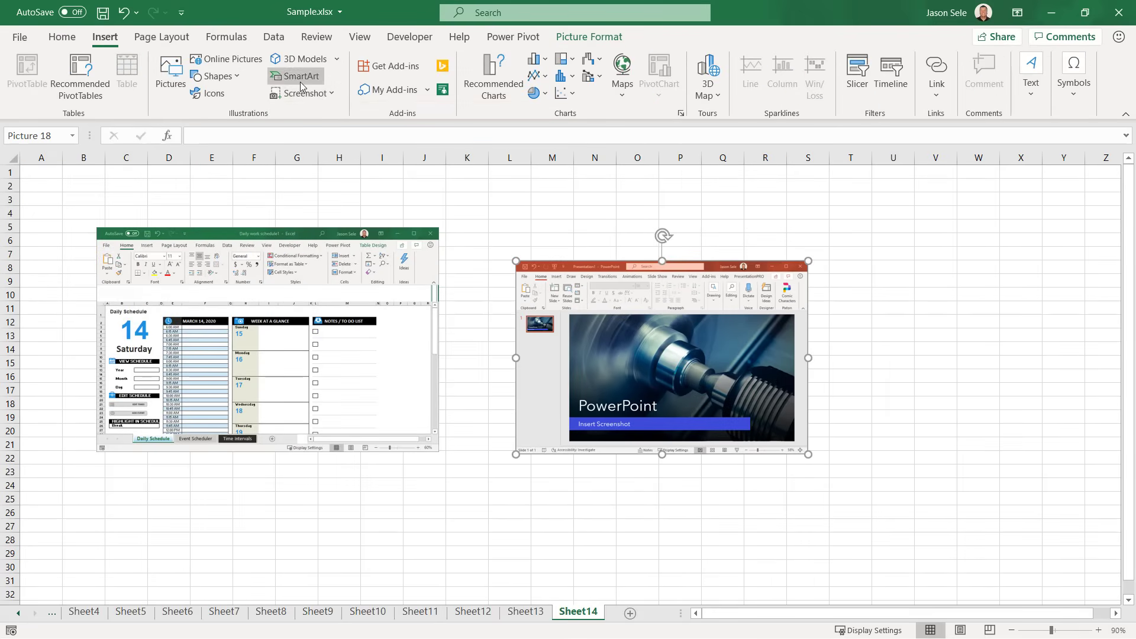
pyautogui.click(303, 92)
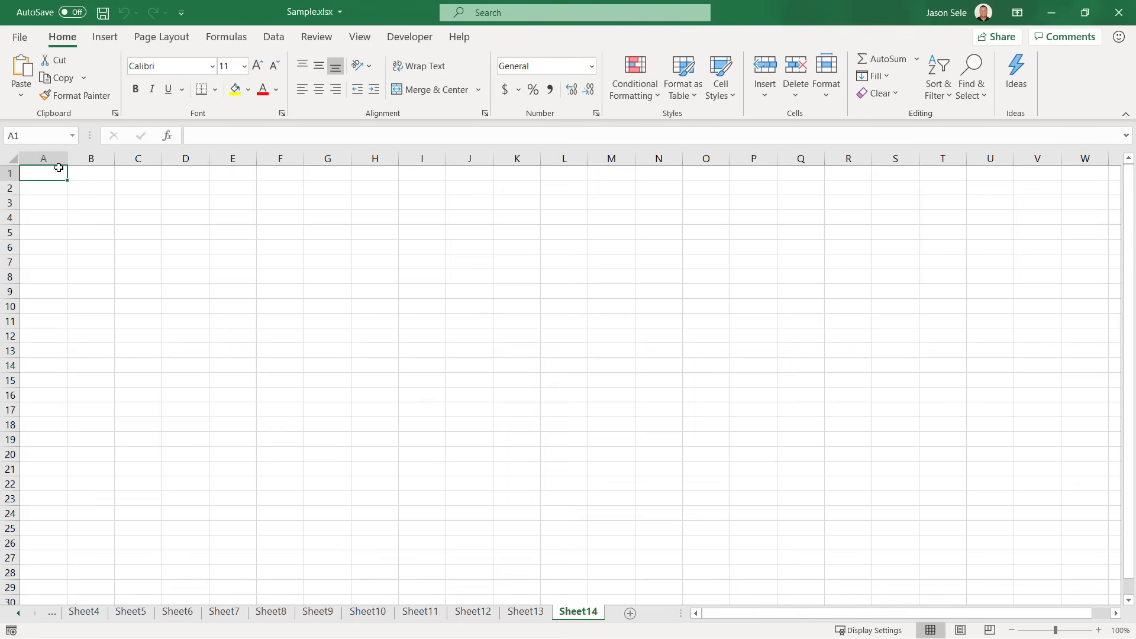
# Enable the Microsoft Power Pivot for Excel add-in from the COM Add-ins in Excel Options.
pyautogui.click(20, 37)
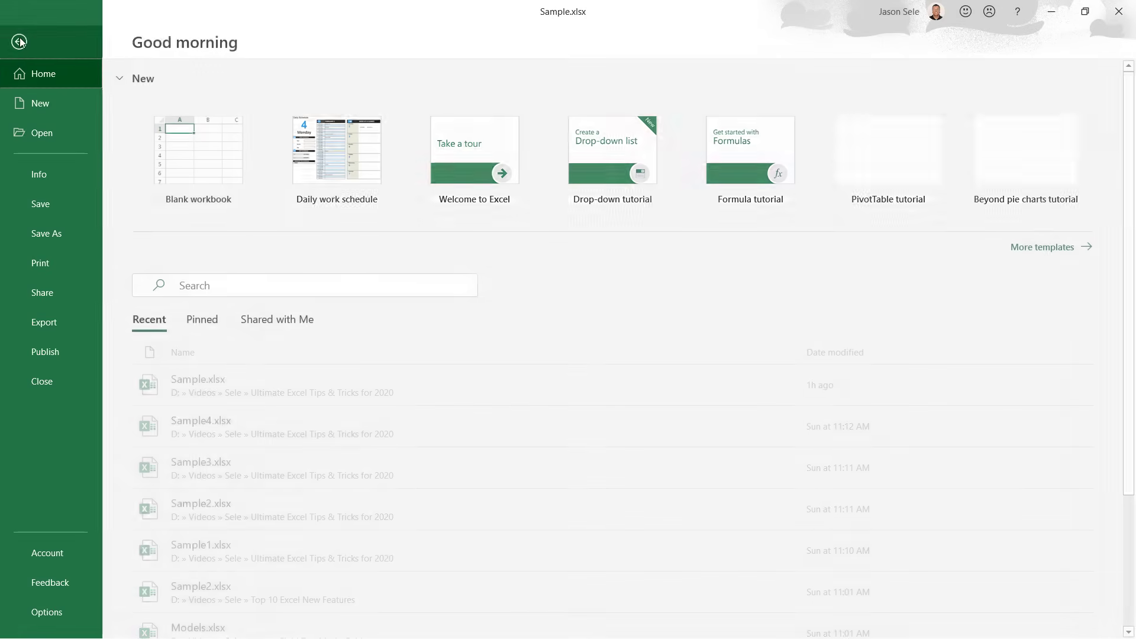
pyautogui.click(63, 613)
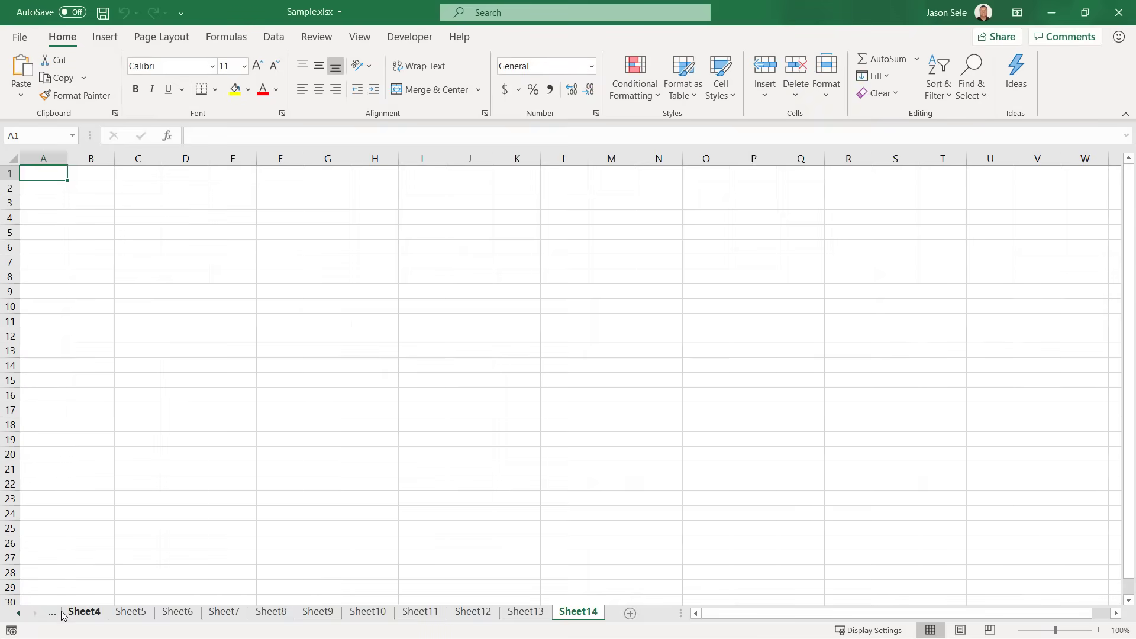
pyautogui.click(289, 309)
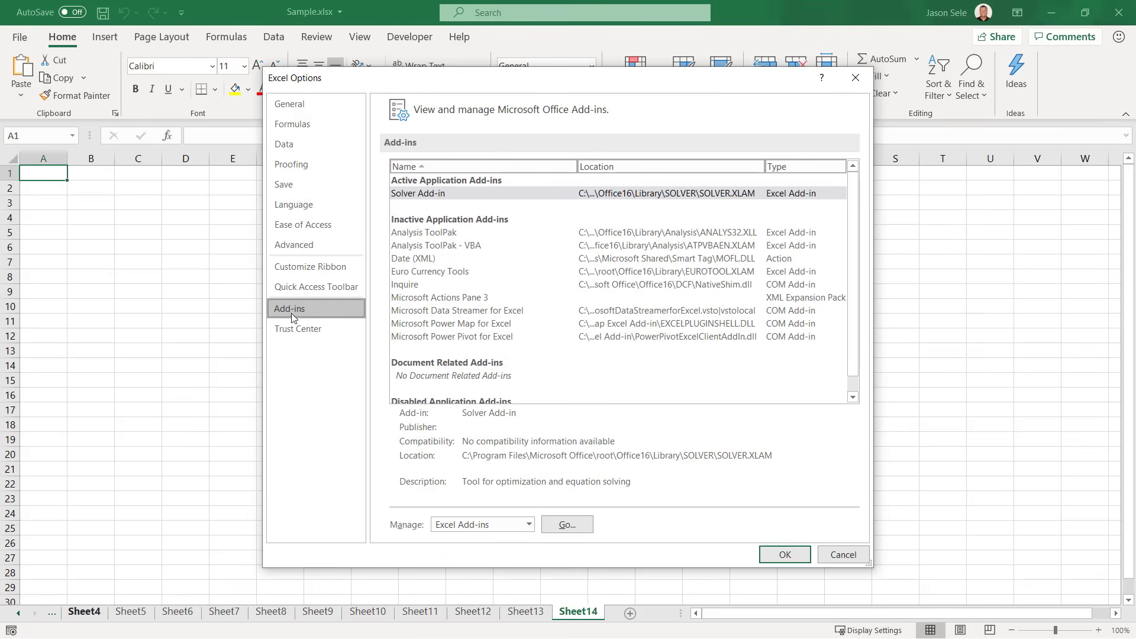
pyautogui.click(528, 524)
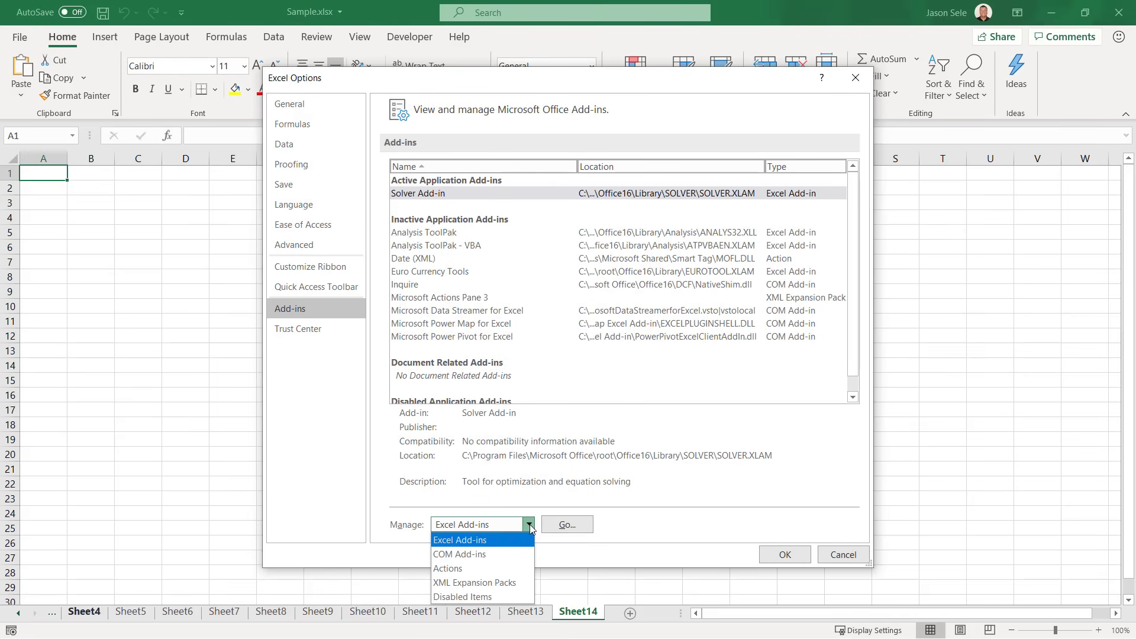
pyautogui.click(482, 555)
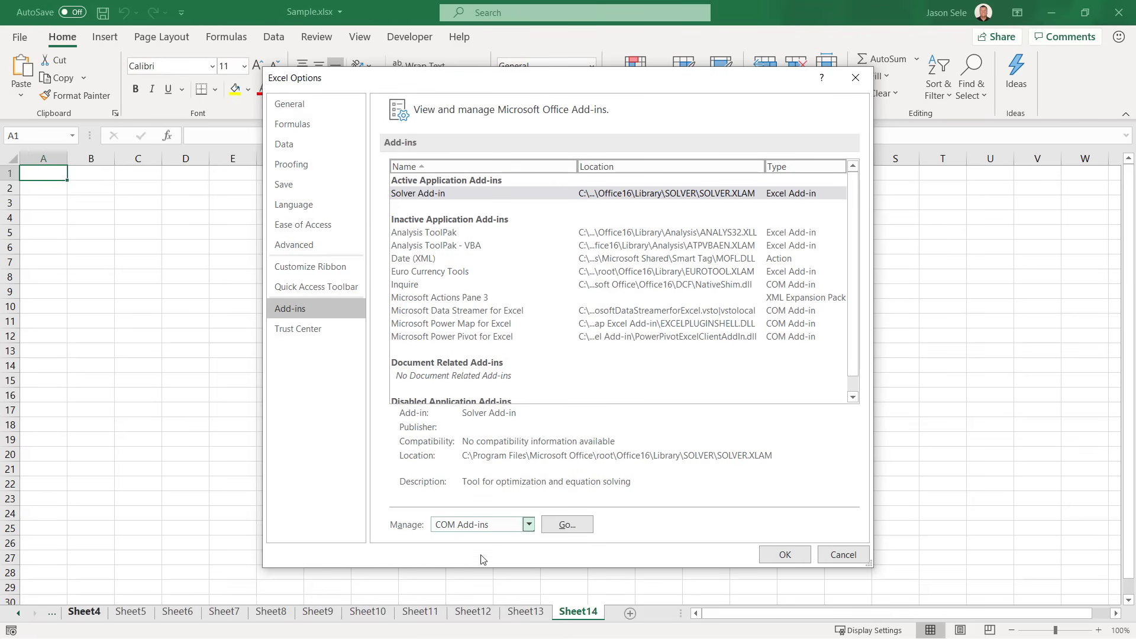
pyautogui.click(563, 528)
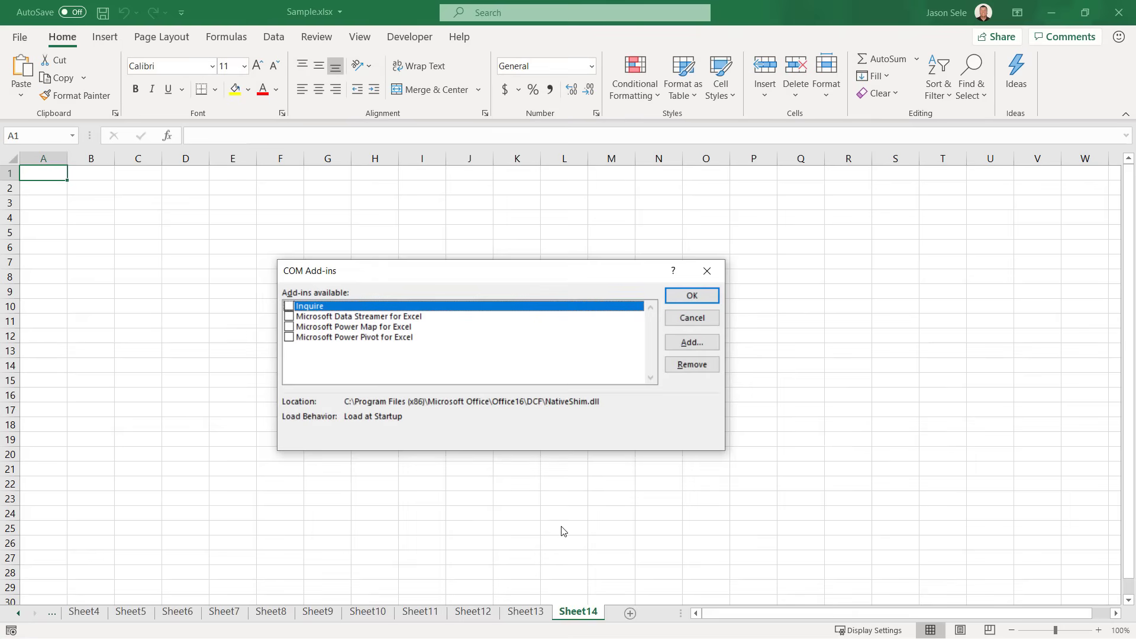
pyautogui.click(289, 338)
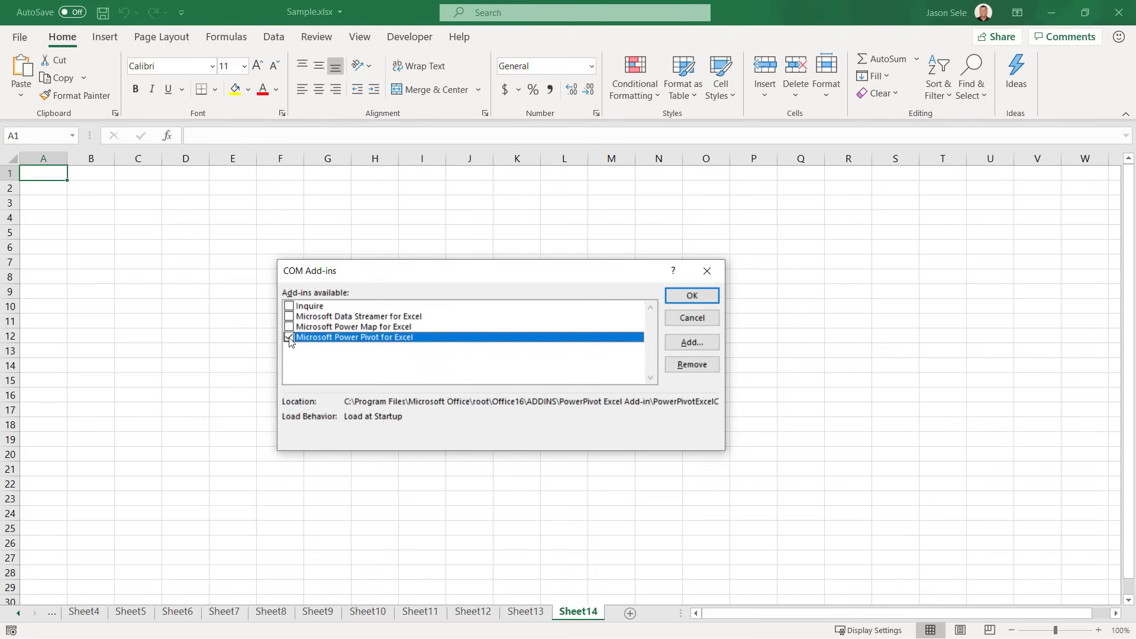
pyautogui.click(705, 297)
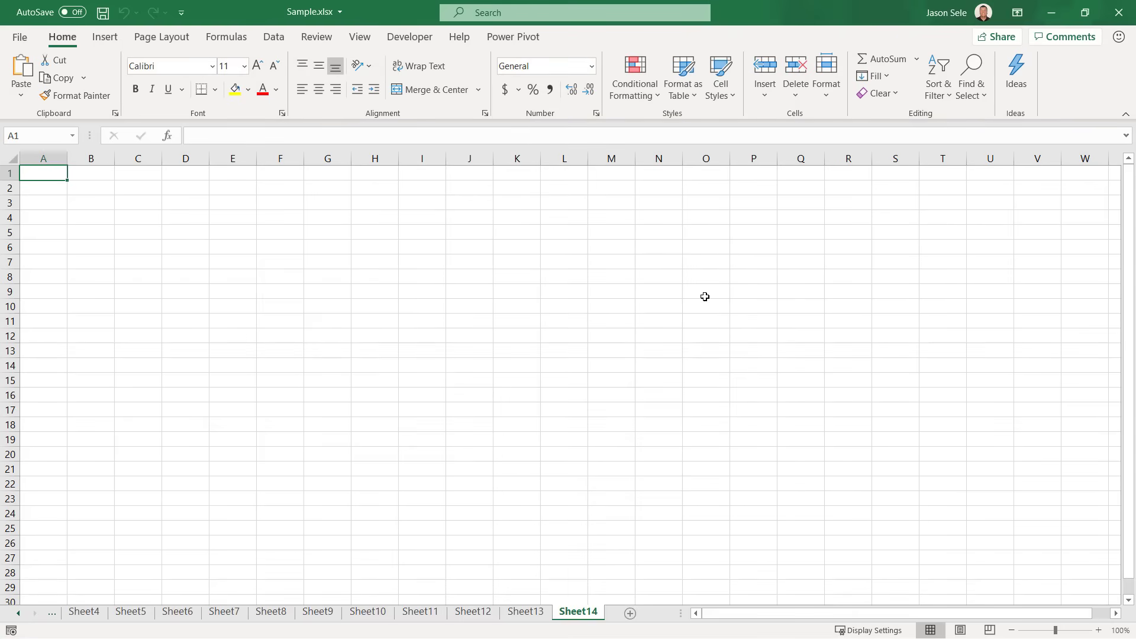
# Look over the Power Pivot commands, including its settings.
pyautogui.click(512, 43)
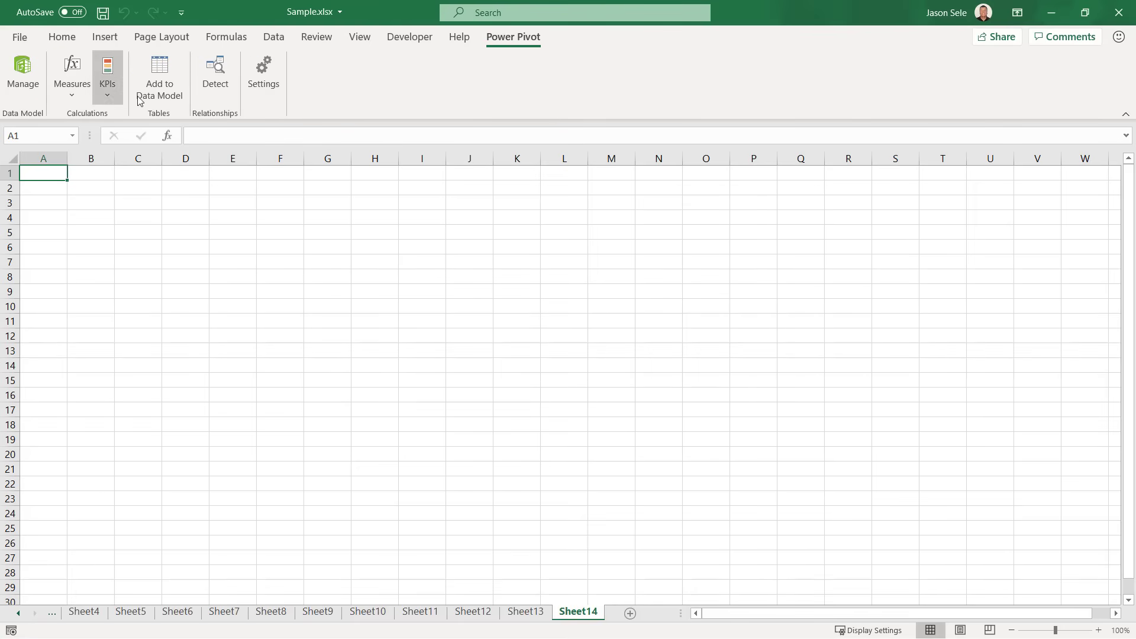
pyautogui.click(267, 91)
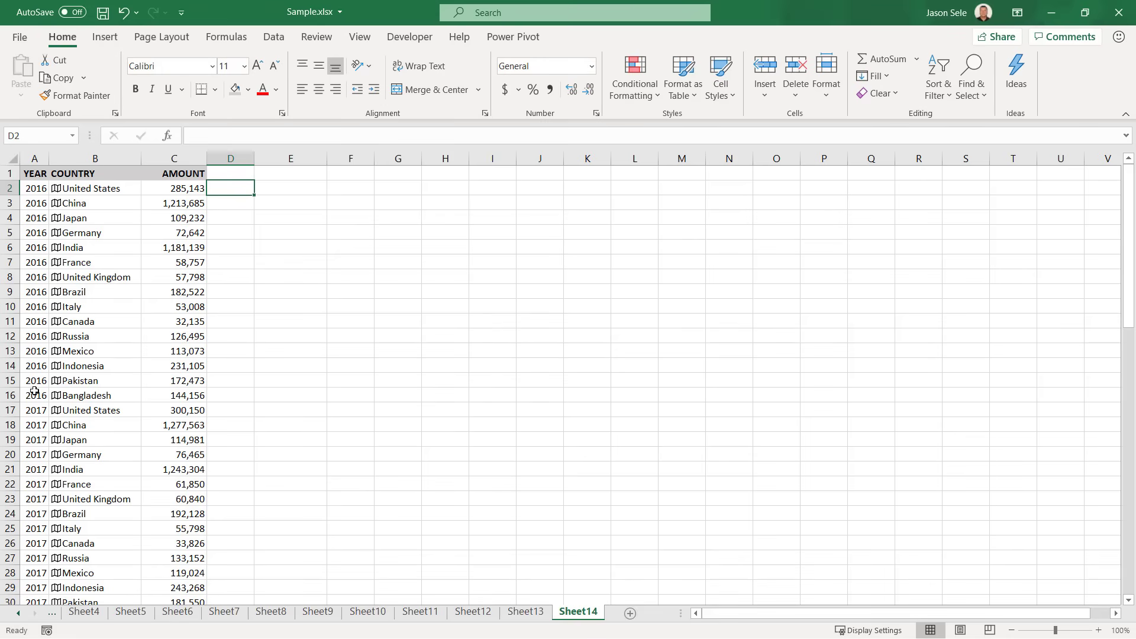
# Launch a 3D Map from the year, country and amount data and set COUNTRY as the location field.
pyautogui.click(164, 204)
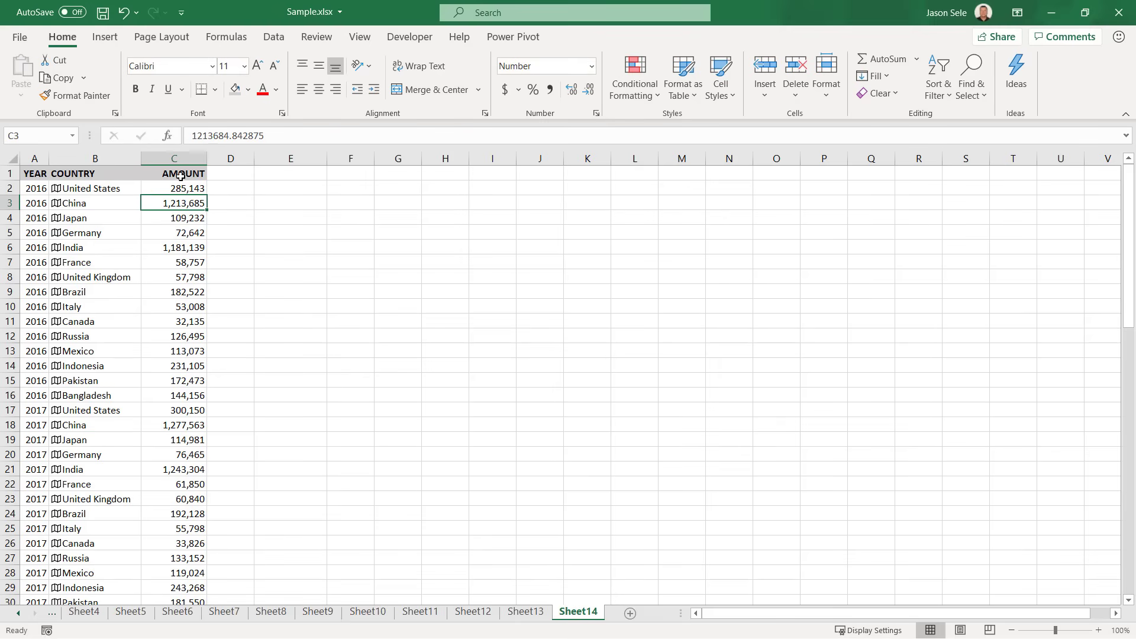
pyautogui.click(105, 37)
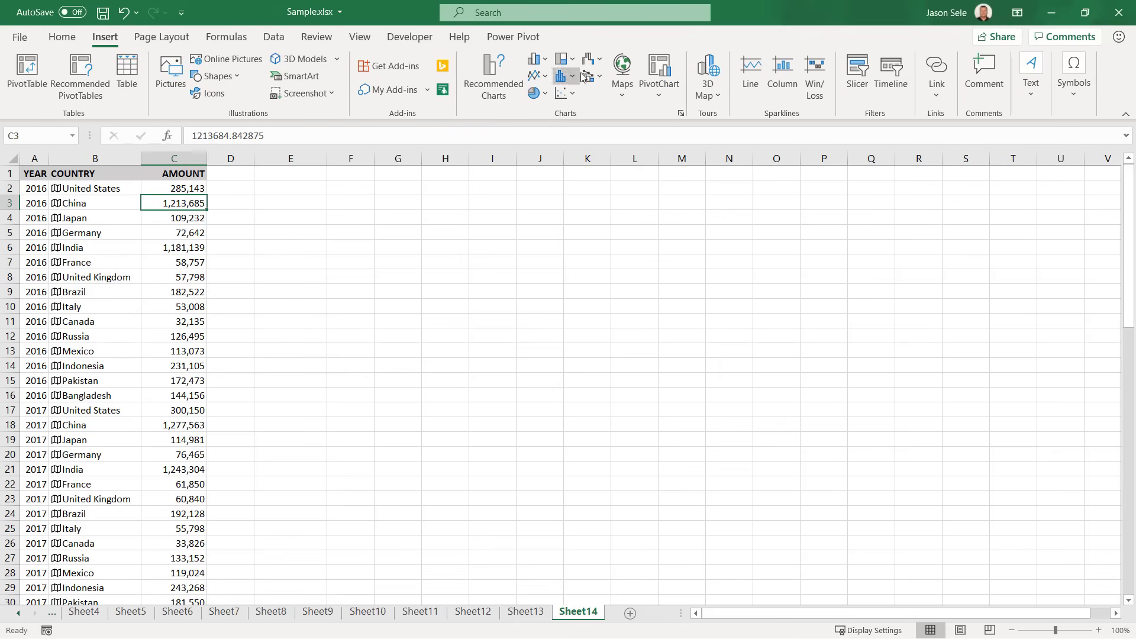
pyautogui.click(707, 71)
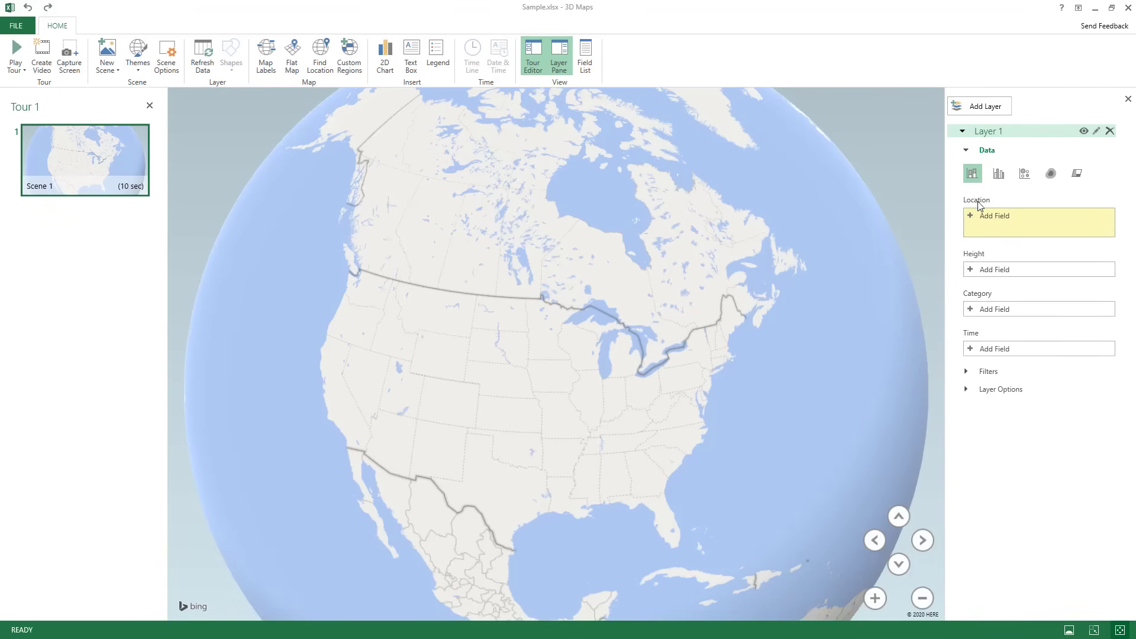
pyautogui.click(1011, 215)
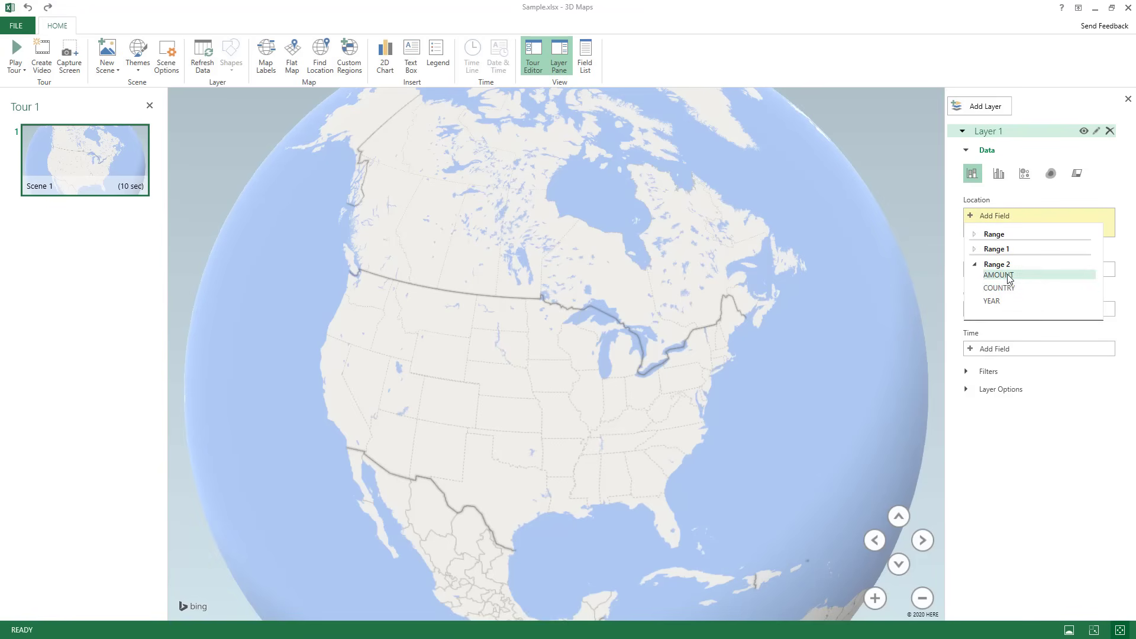
pyautogui.click(1000, 288)
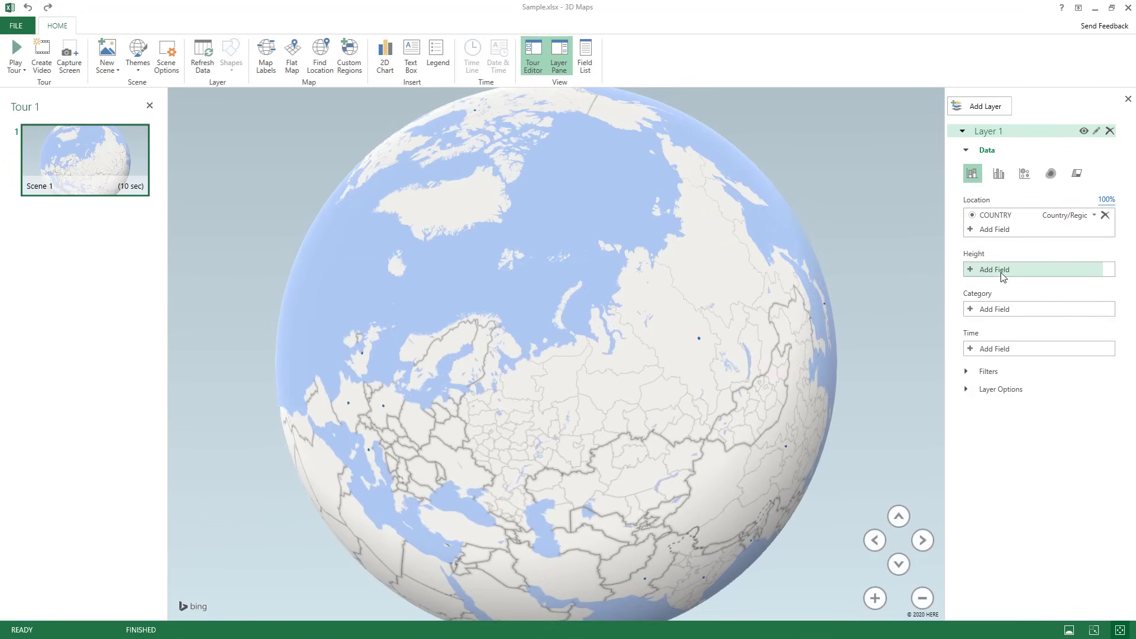
# Plot AMOUNT as the column height on the globe and inspect the data card for China.
pyautogui.click(1002, 274)
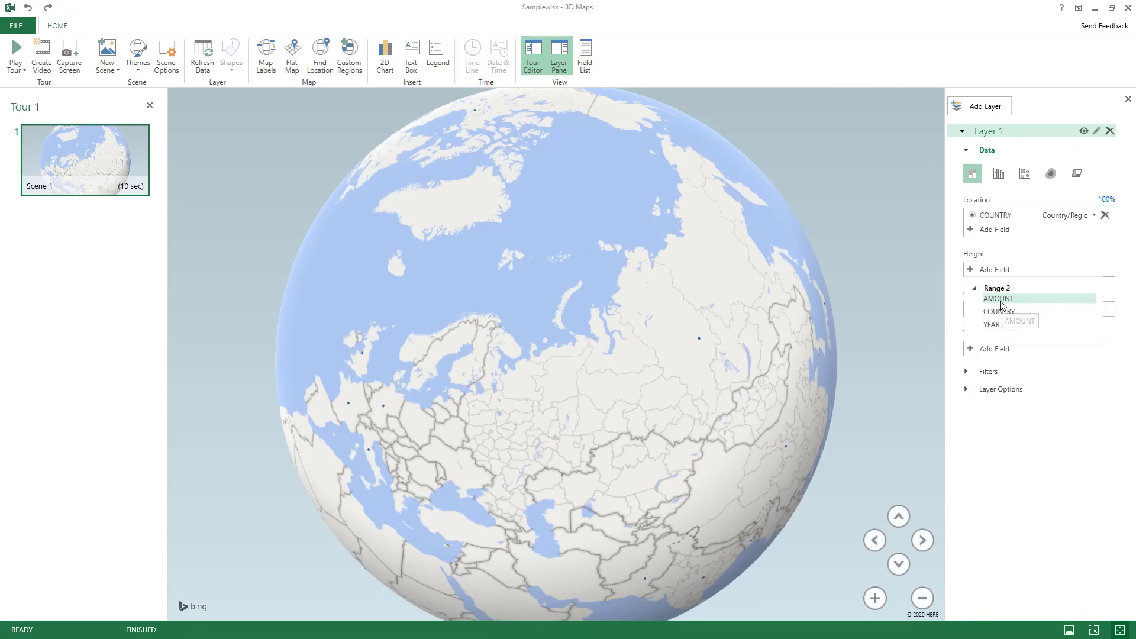
pyautogui.click(1000, 299)
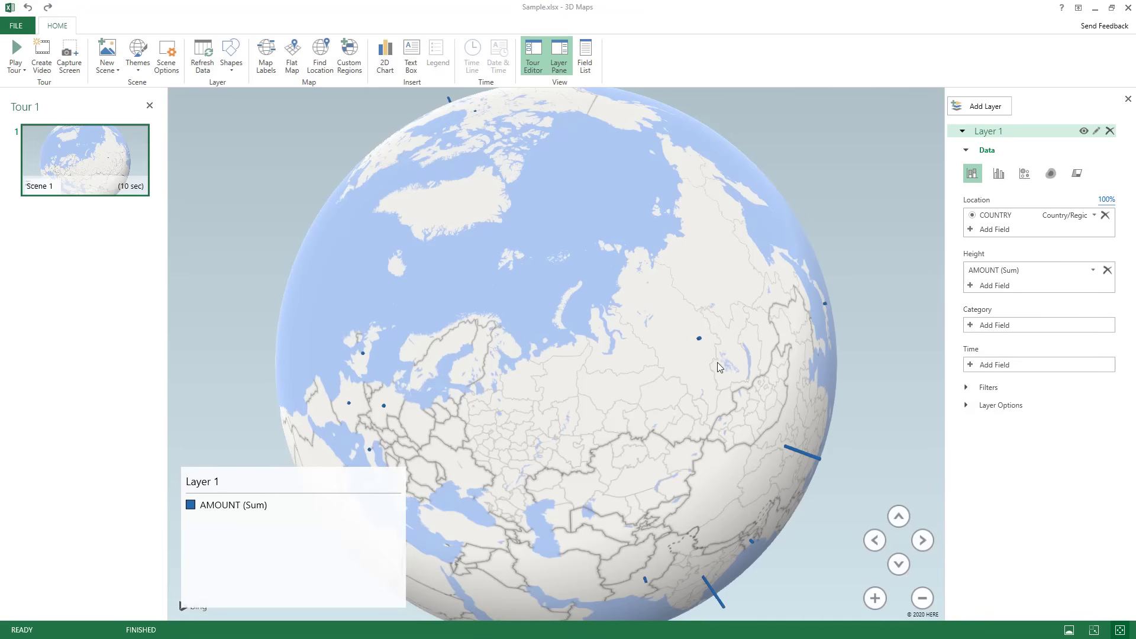
pyautogui.moveTo(813, 460)
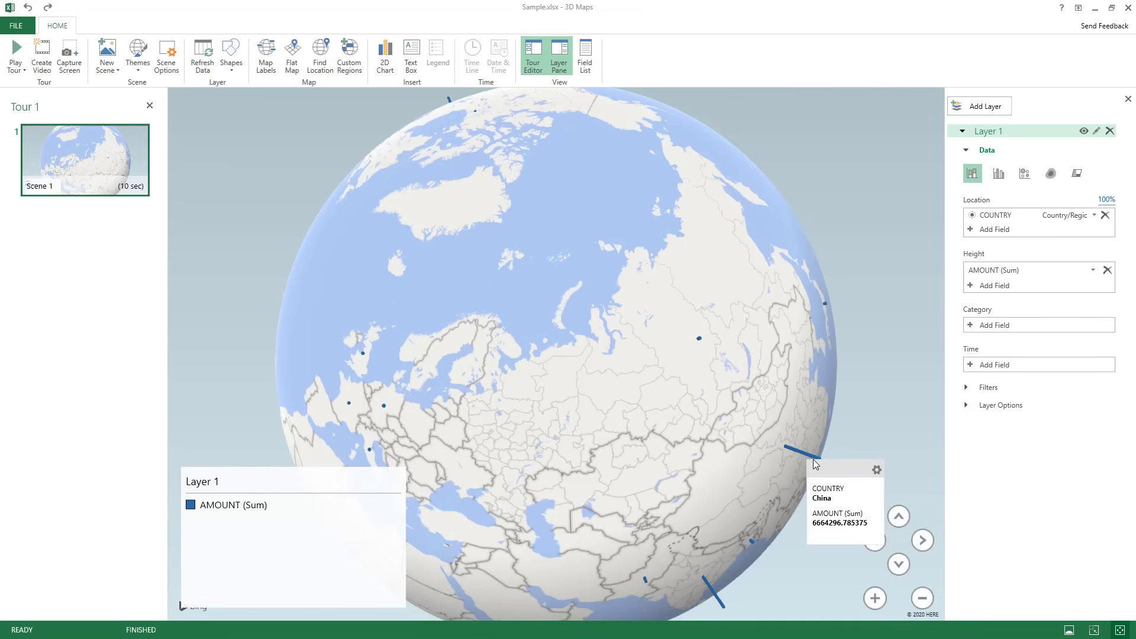
# Add YEAR as the time field, scrub the timeline back to about 10/1/2018 and turn the globe toward southern Asia.
pyautogui.click(986, 366)
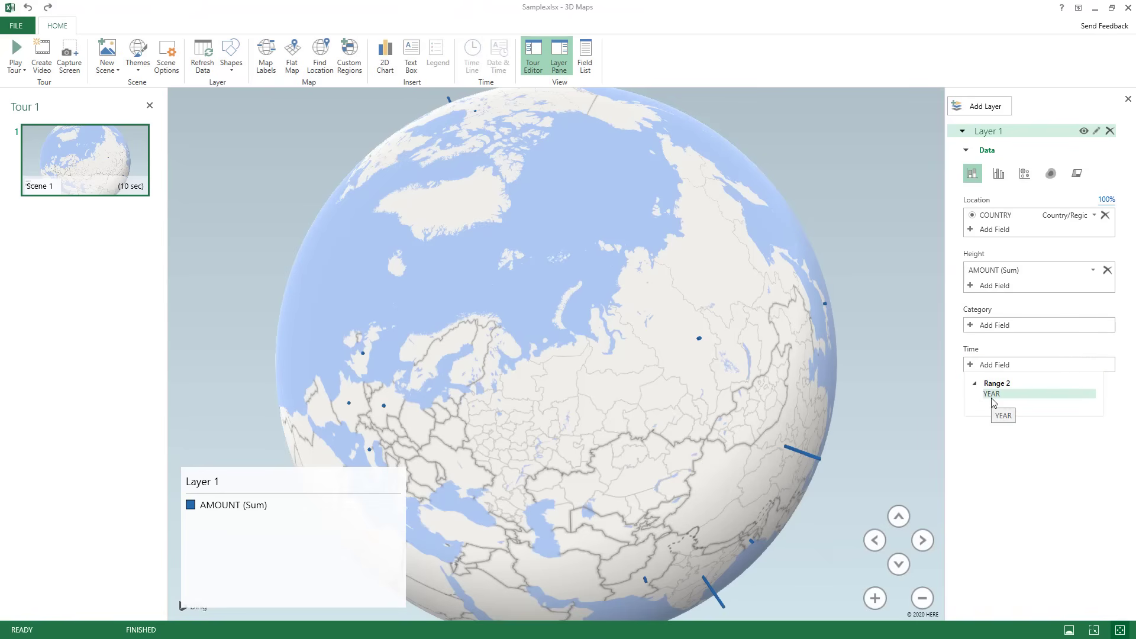
pyautogui.click(992, 392)
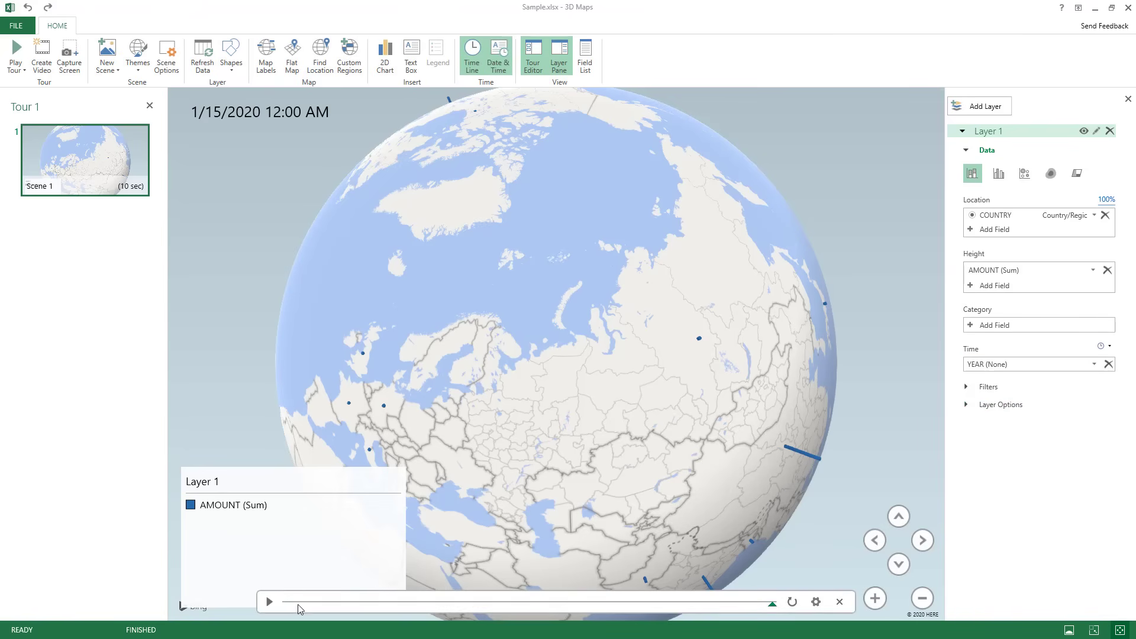
pyautogui.moveTo(772, 604); pyautogui.dragTo(620, 604)
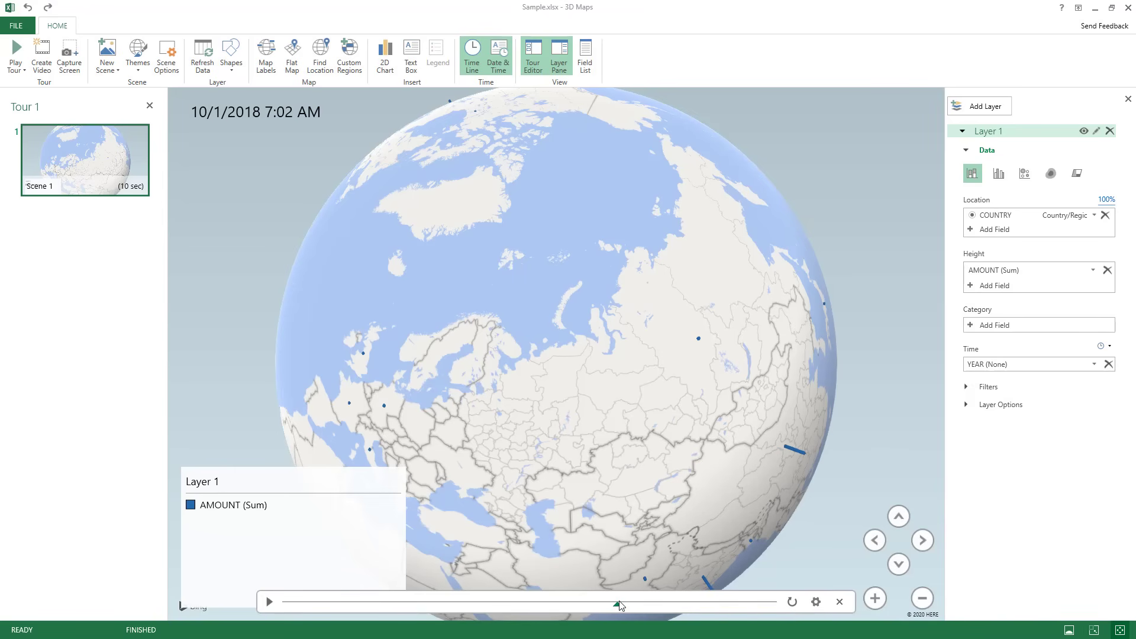
pyautogui.moveTo(687, 491); pyautogui.dragTo(623, 265)
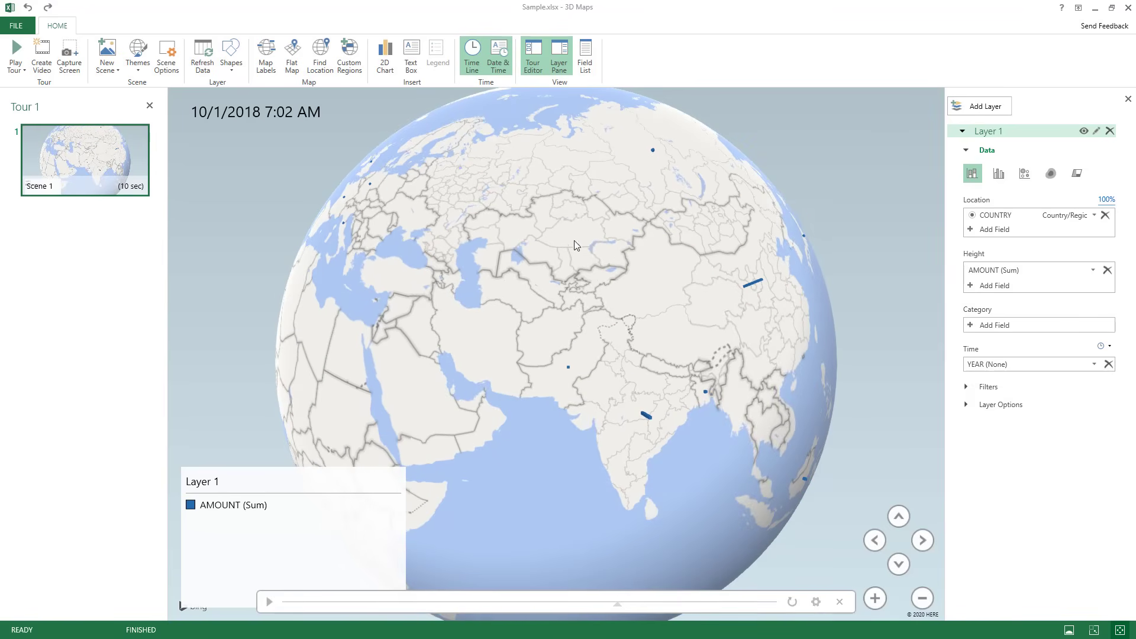
# Try the satellite-imagery and light gray themes on the globe and return to the original blue-ocean theme.
pyautogui.click(140, 66)
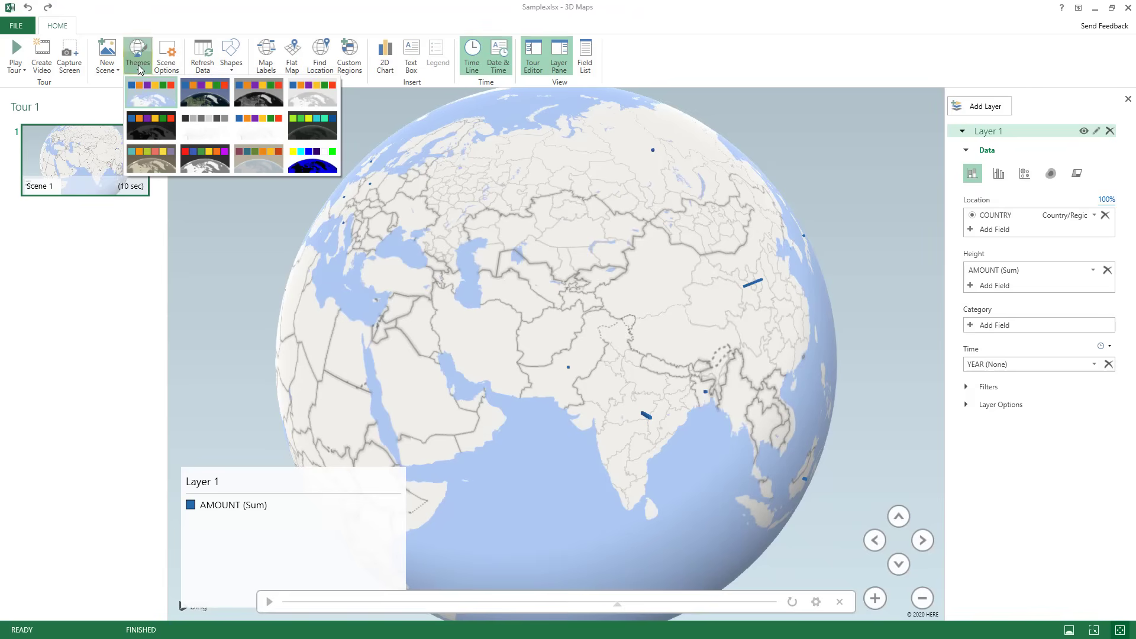
pyautogui.click(199, 98)
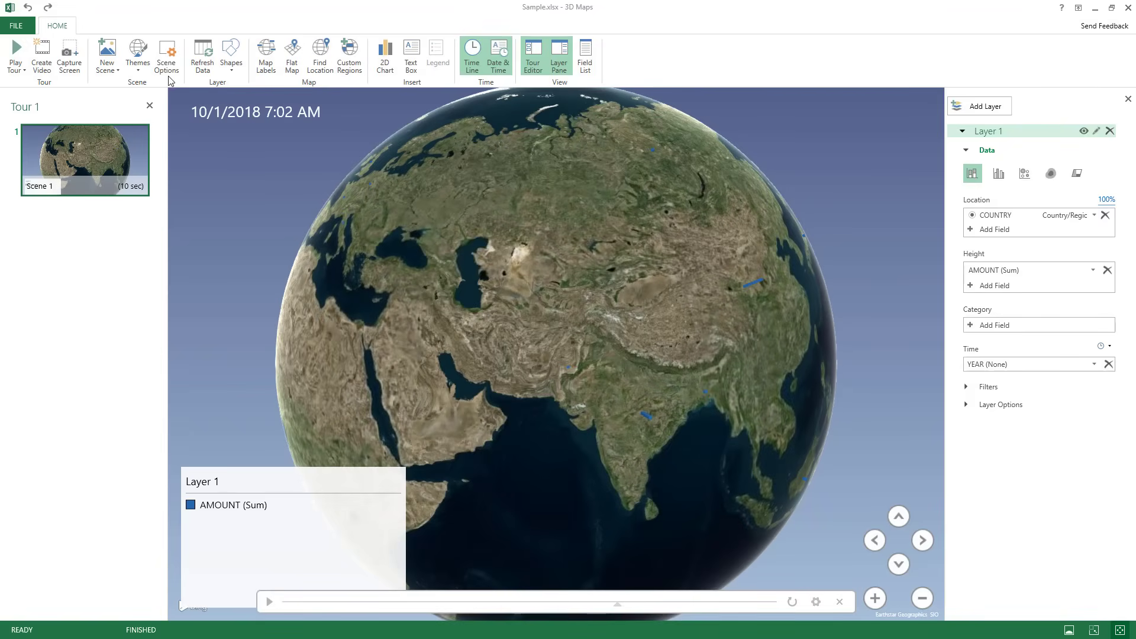
pyautogui.click(138, 56)
pyautogui.click(301, 94)
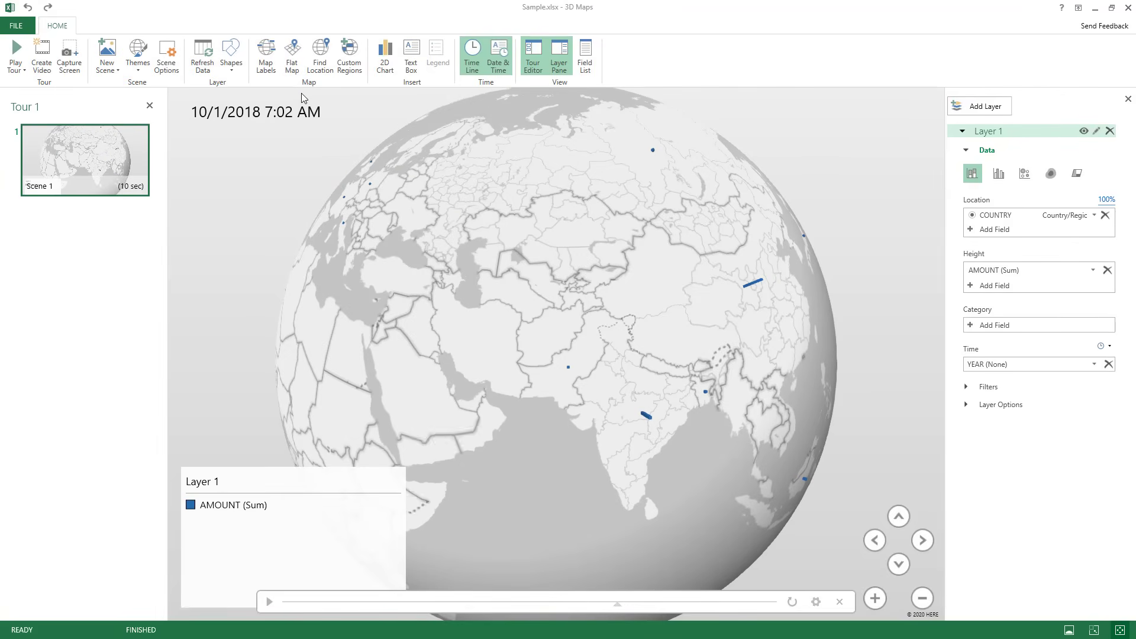
pyautogui.click(138, 57)
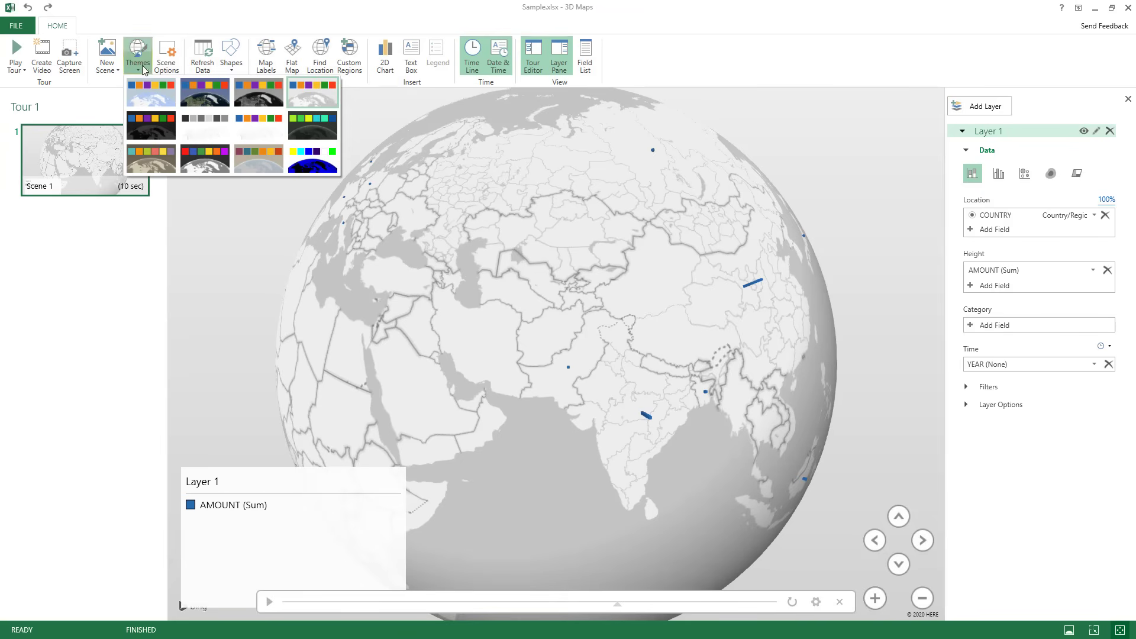
pyautogui.click(149, 90)
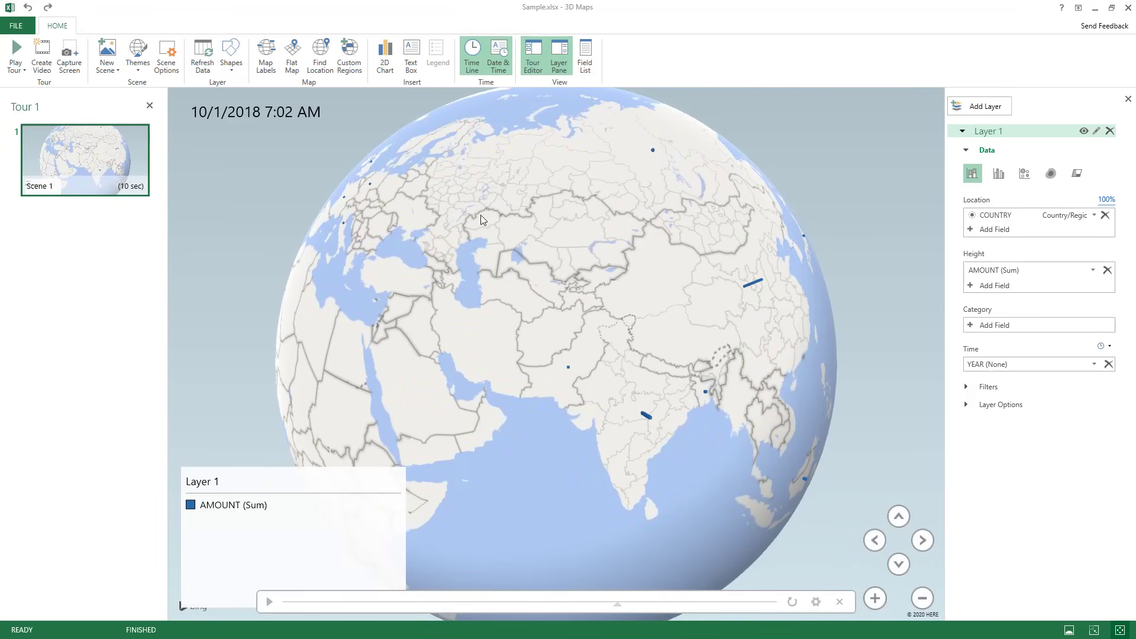
# Turn on the map labels, and preview the flat map before returning to the globe.
pyautogui.click(268, 66)
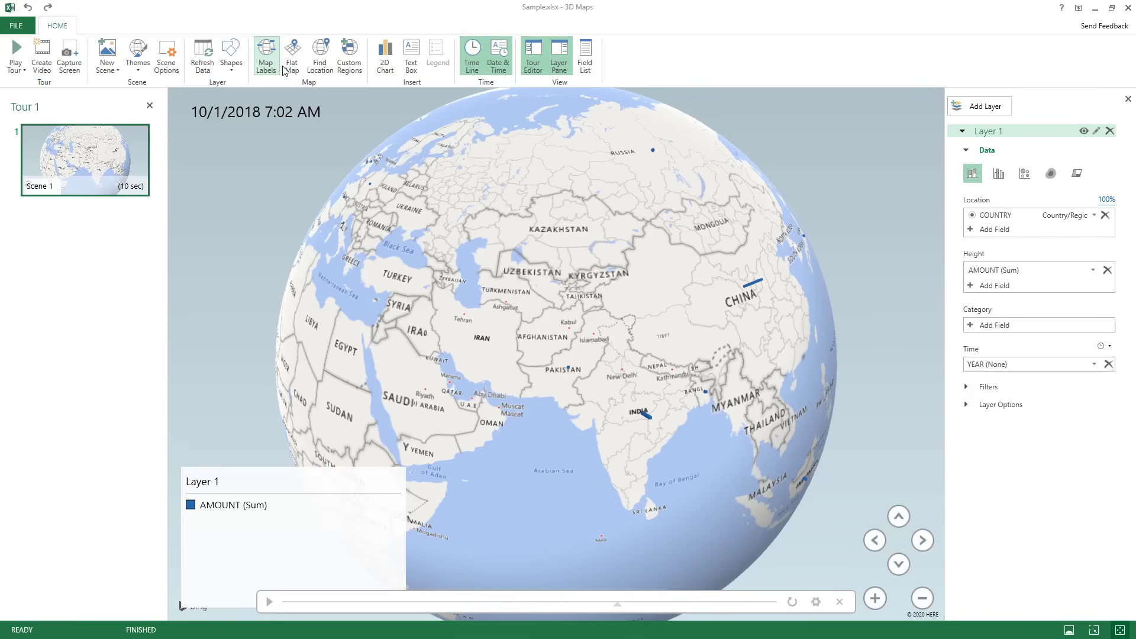
pyautogui.click(290, 64)
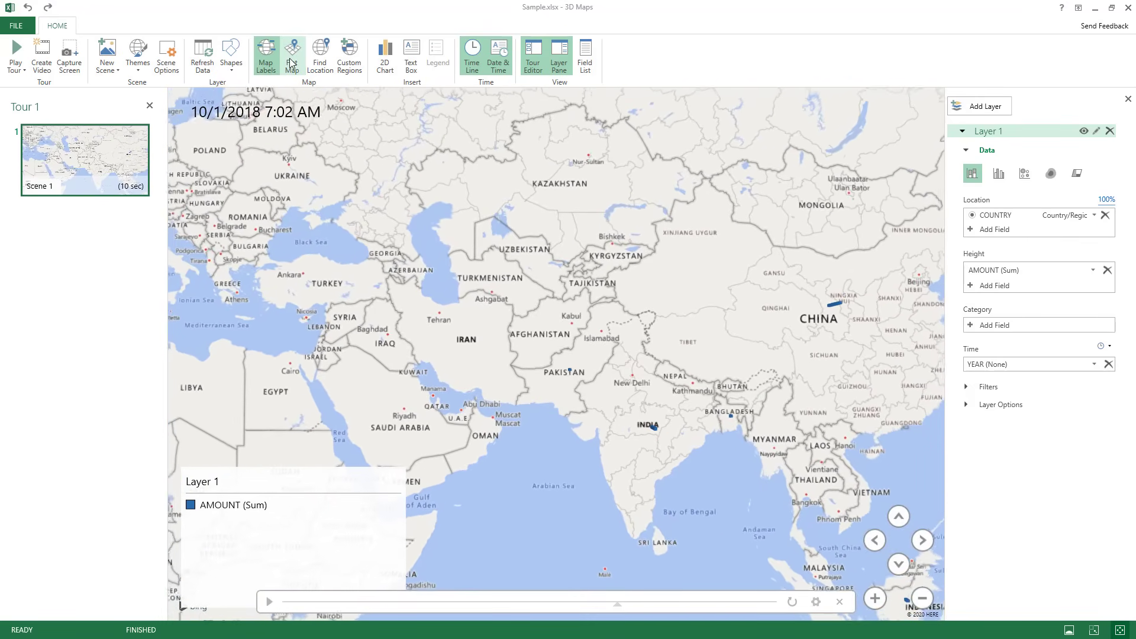
pyautogui.click(291, 62)
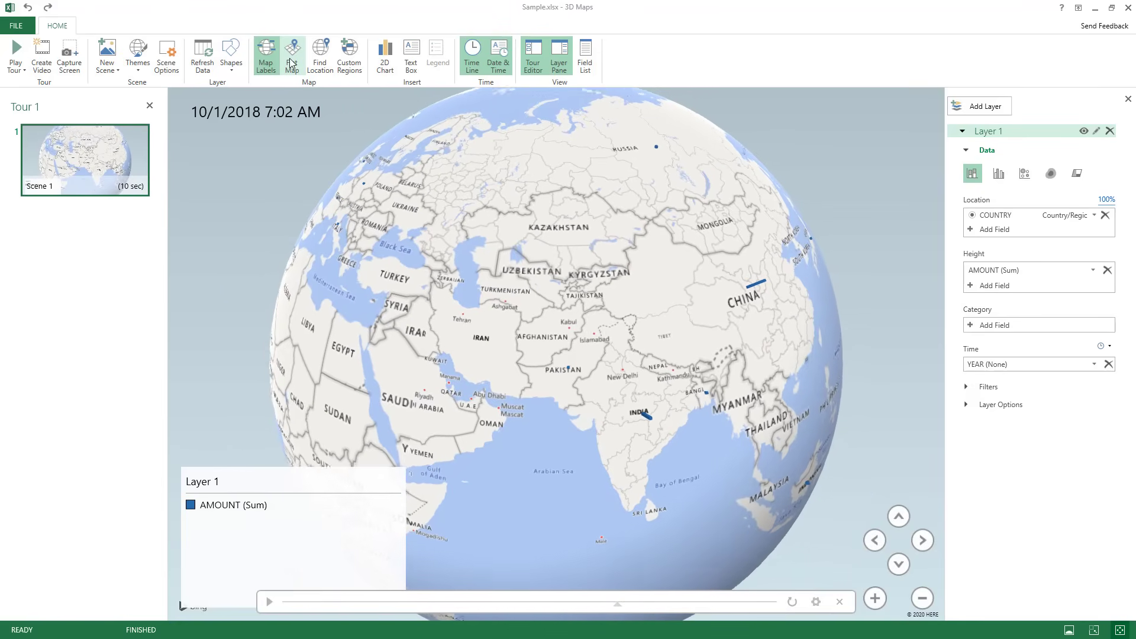
# Find the location Brazil on the globe and close the location search.
pyautogui.click(317, 63)
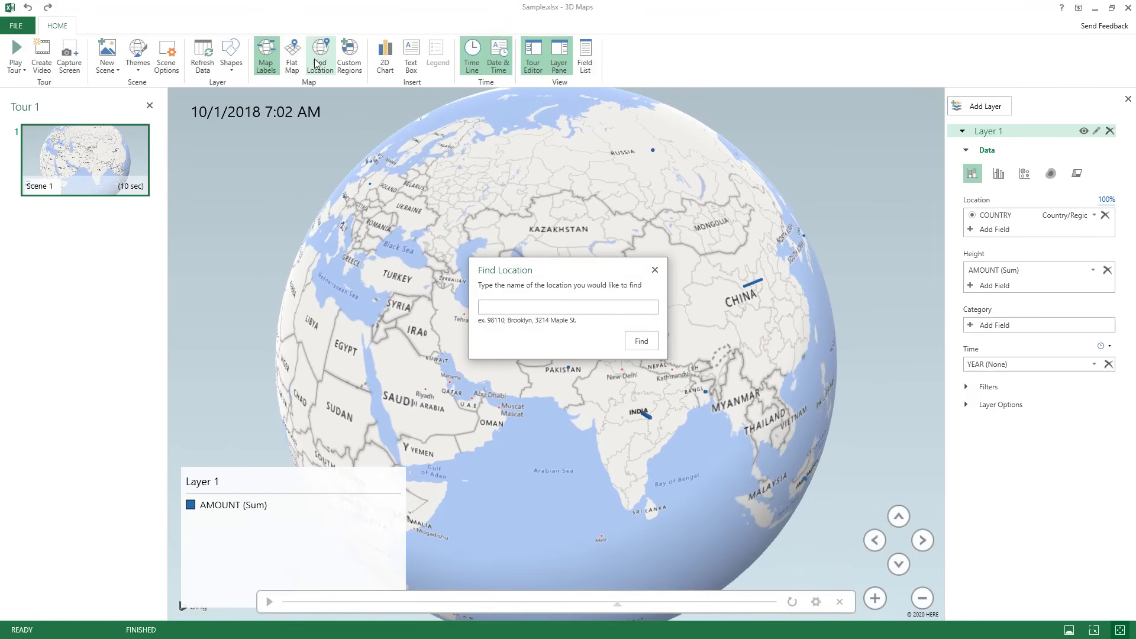
pyautogui.write('Brazil')
pyautogui.press('Return')
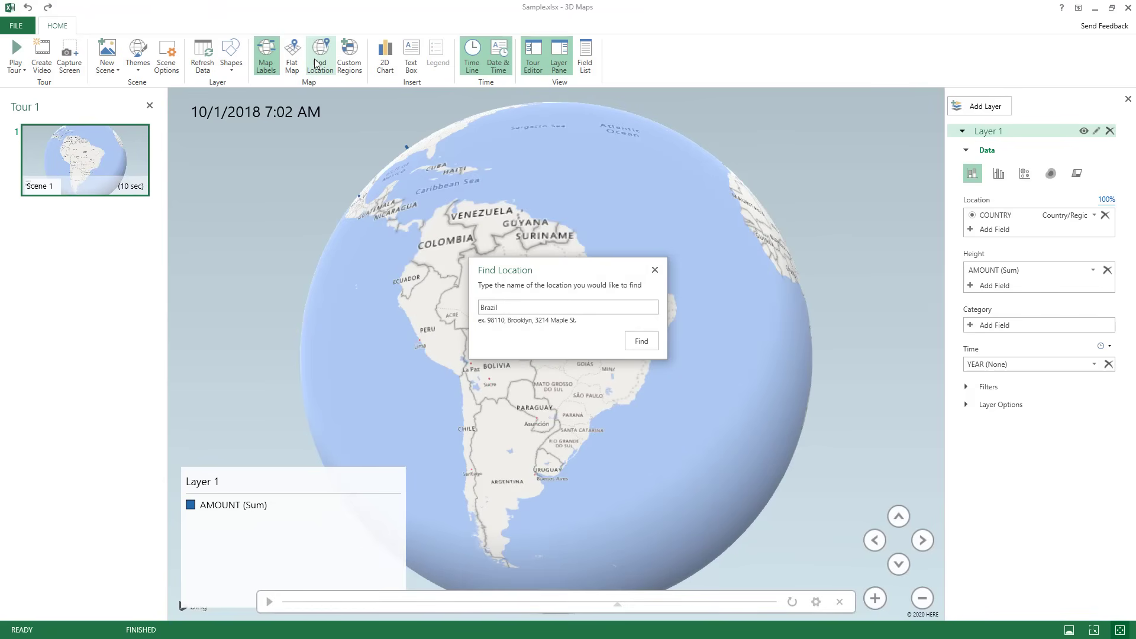
pyautogui.click(654, 272)
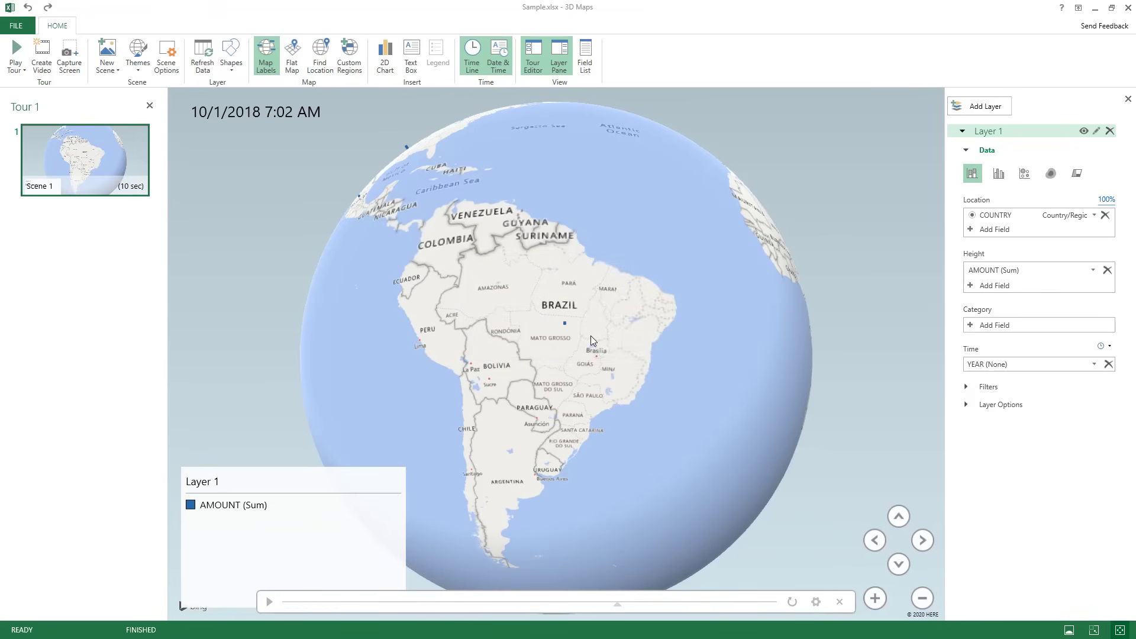
# Set the layer's column thickness to 381% and its height to 215%.
pyautogui.click(967, 406)
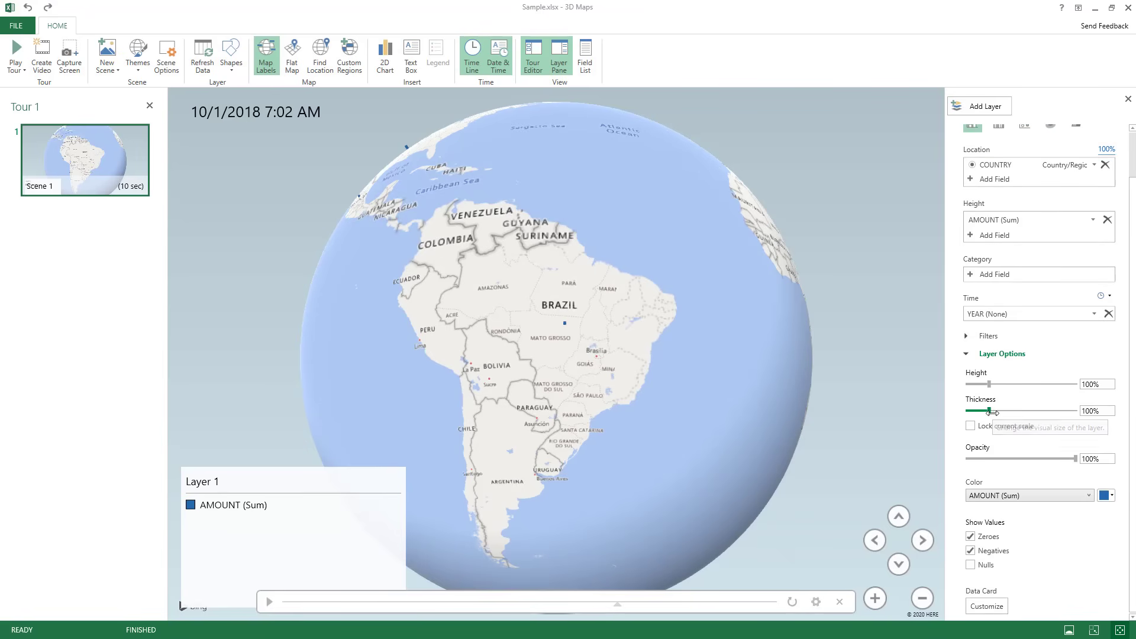
pyautogui.moveTo(989, 410); pyautogui.dragTo(1050, 412)
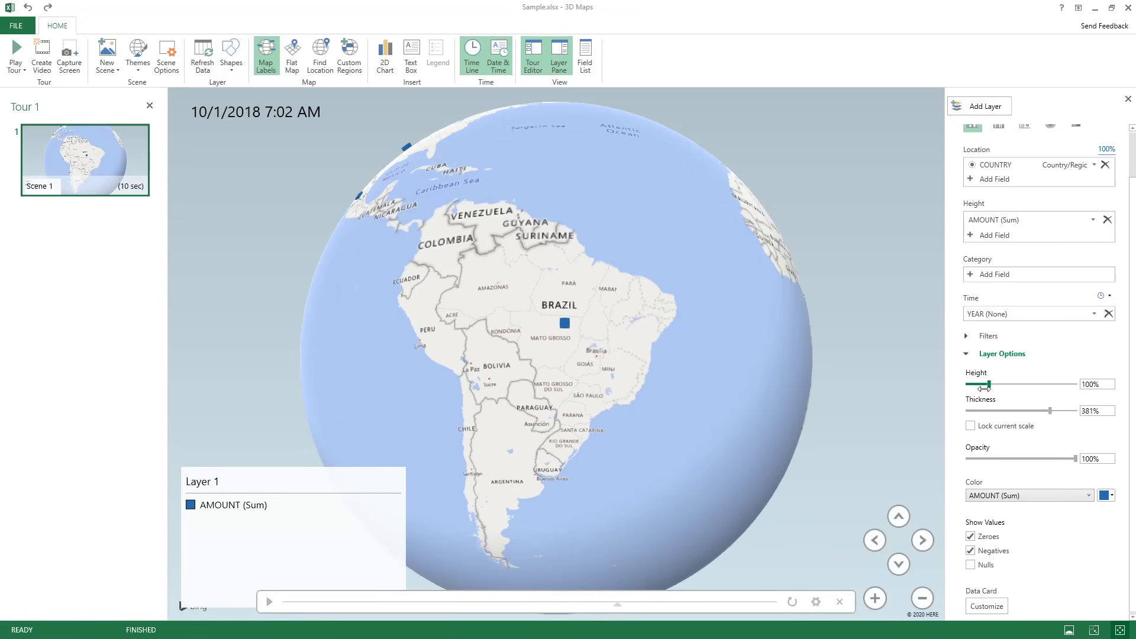
pyautogui.moveTo(989, 384); pyautogui.dragTo(1015, 385)
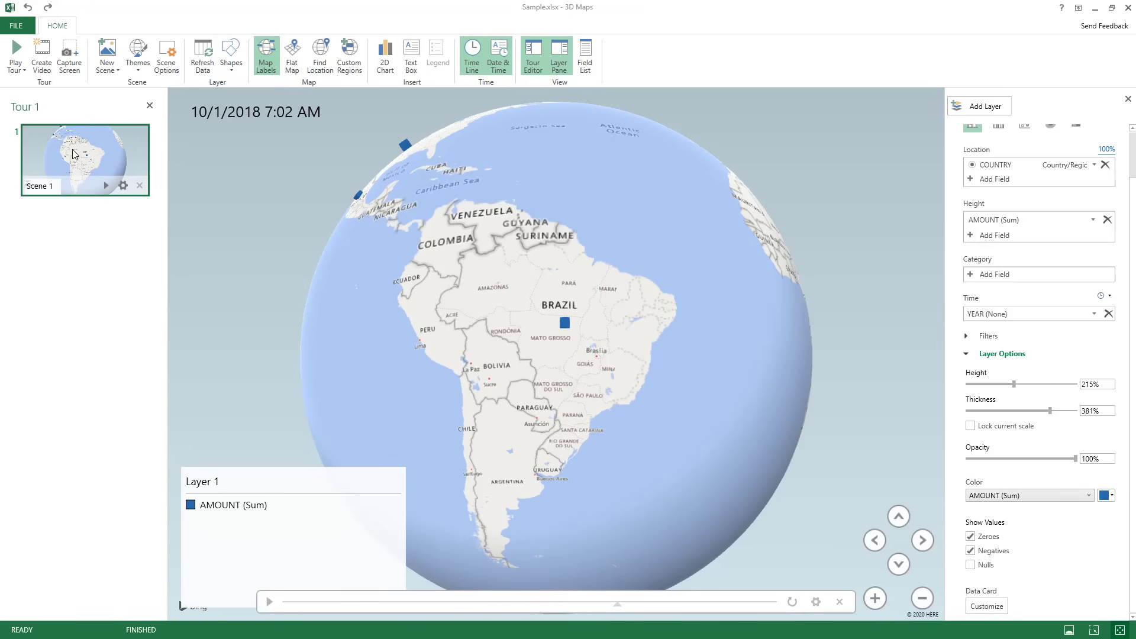
# Set Scene 1's transition duration to 1.50 seconds and its effect to Rotate Globe.
pyautogui.click(123, 186)
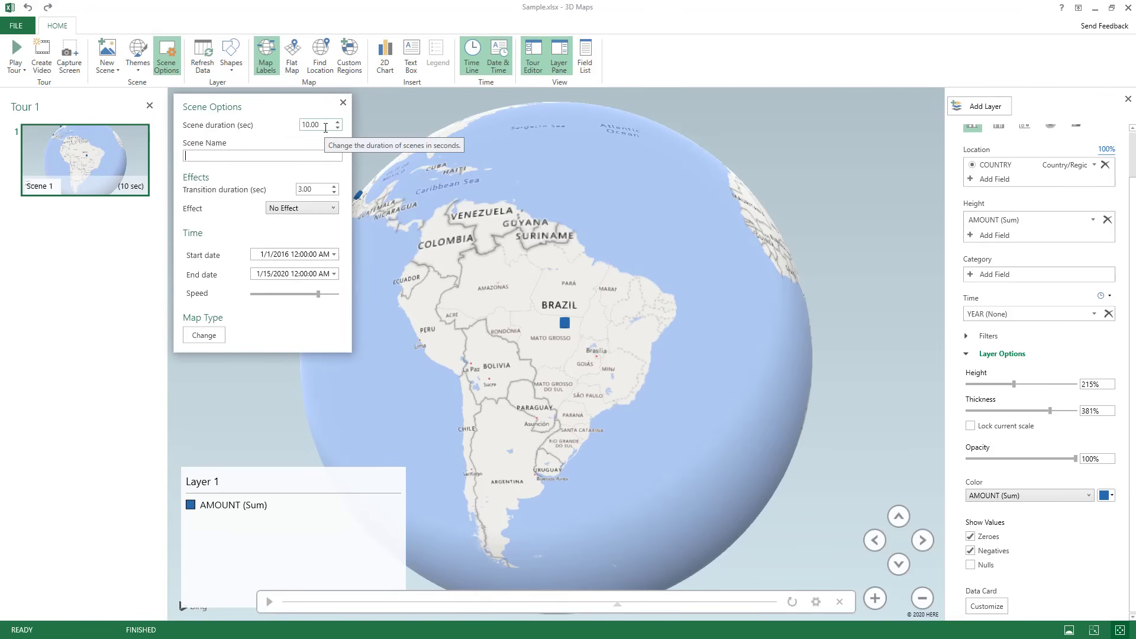
pyautogui.click(335, 192)
pyautogui.click(335, 208)
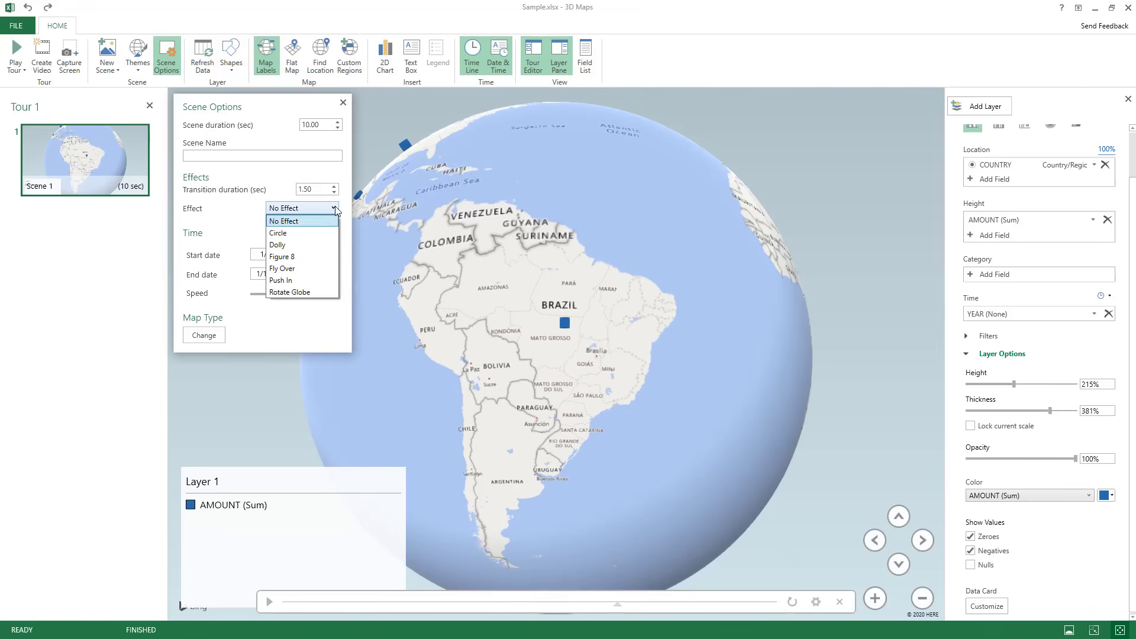
pyautogui.click(302, 293)
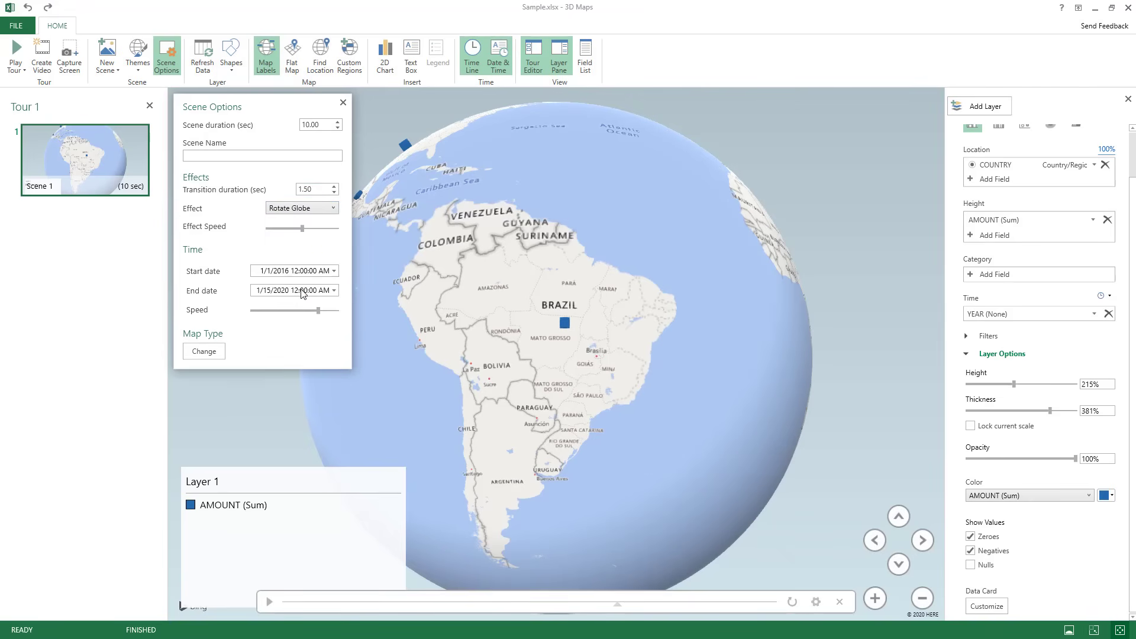
pyautogui.click(343, 103)
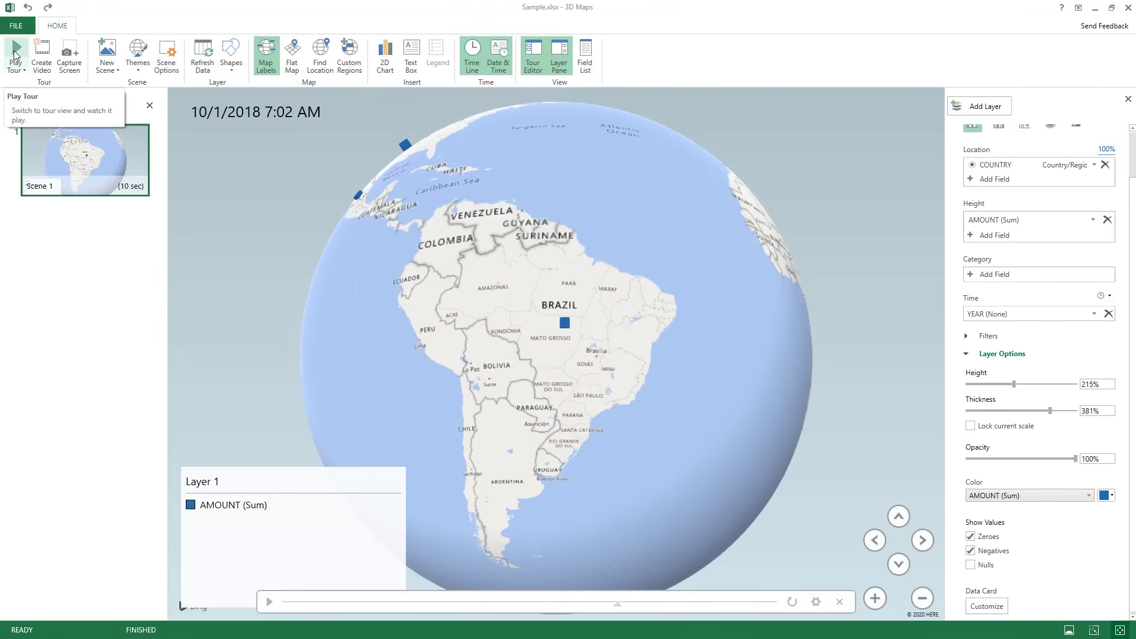
# Play the tour, turn the globe to view the columns over Asia, play the tour again and exit playback.
pyautogui.click(16, 55)
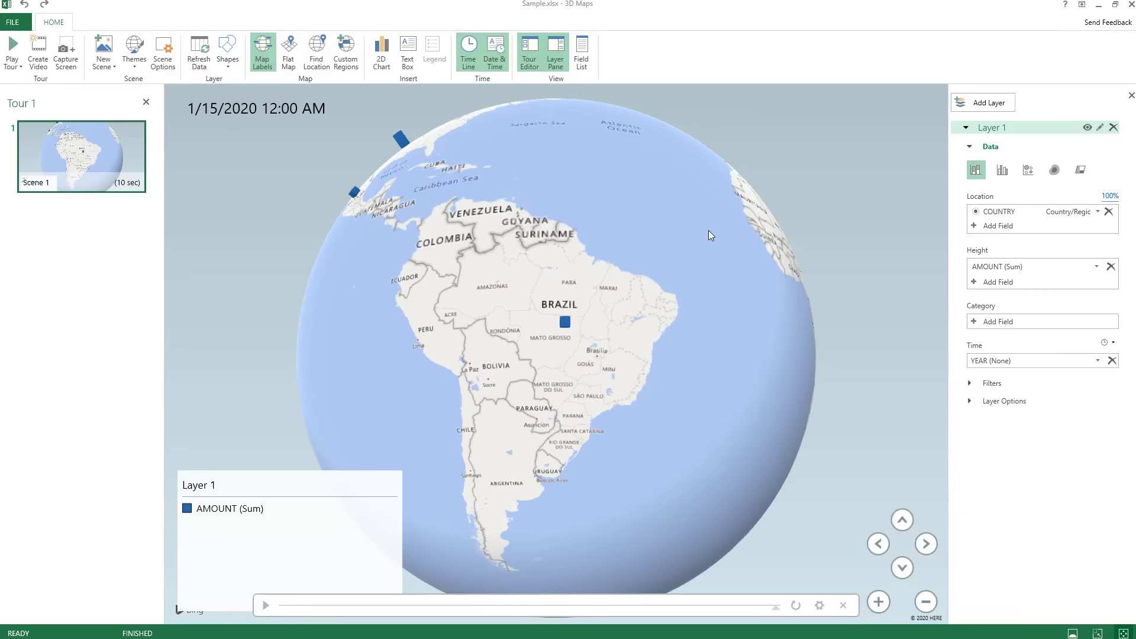
pyautogui.moveTo(708, 230); pyautogui.dragTo(421, 350)
pyautogui.moveTo(647, 326); pyautogui.dragTo(401, 359)
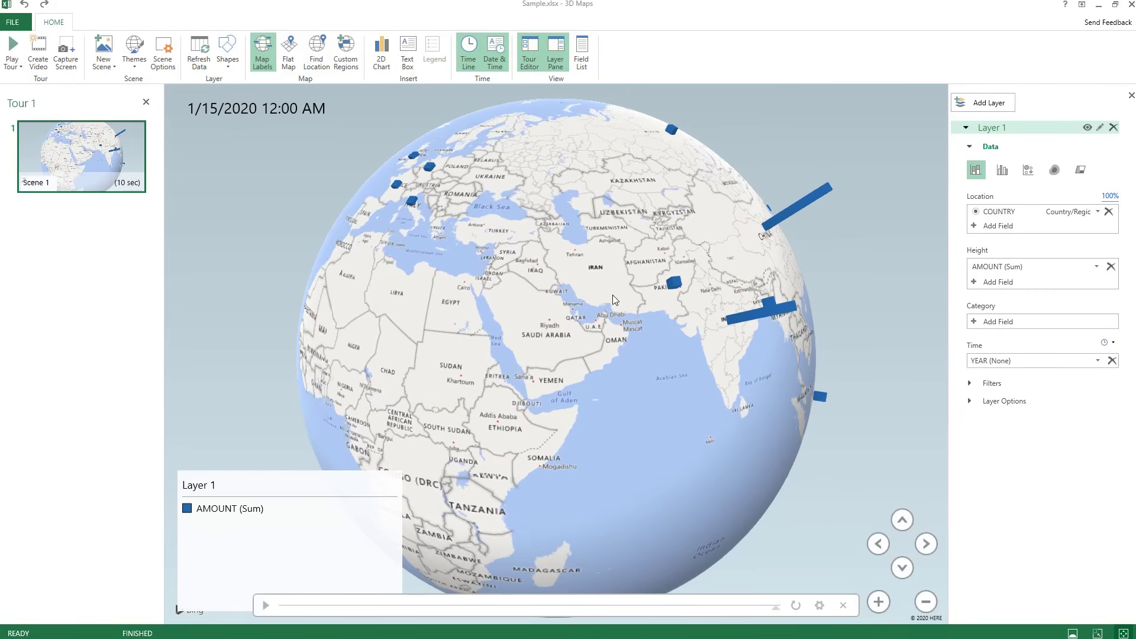
pyautogui.moveTo(612, 295); pyautogui.dragTo(425, 313)
pyautogui.click(12, 46)
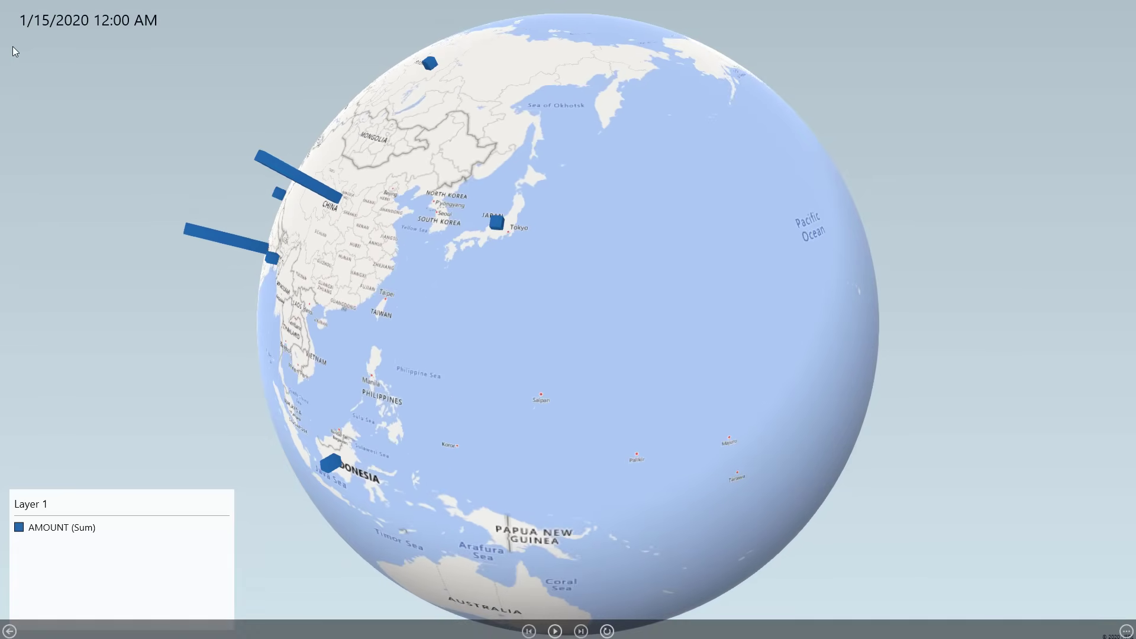
pyautogui.press('Escape')
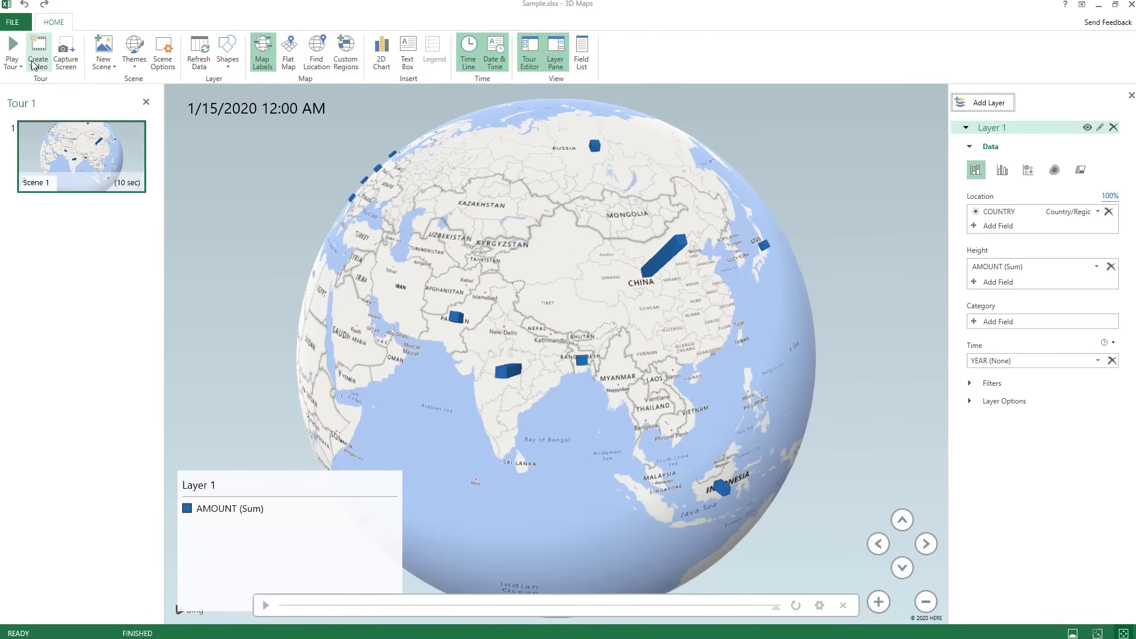
# View the tour's video quality options without creating a video, and paste the captured map picture at cell E5 of the worksheet.
pyautogui.click(37, 62)
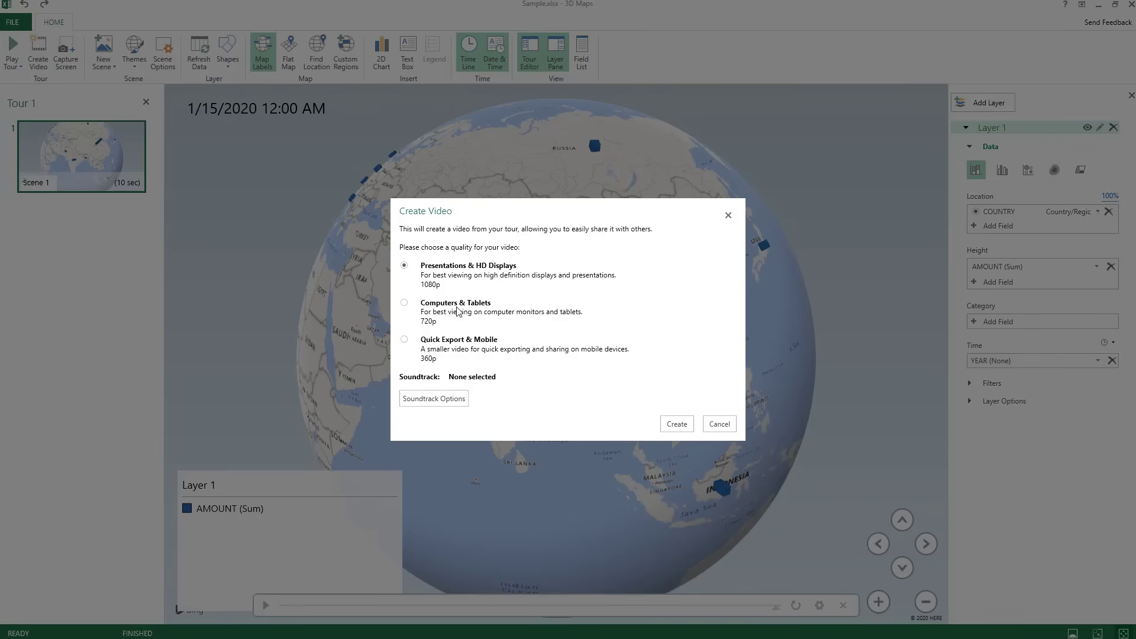
pyautogui.click(734, 423)
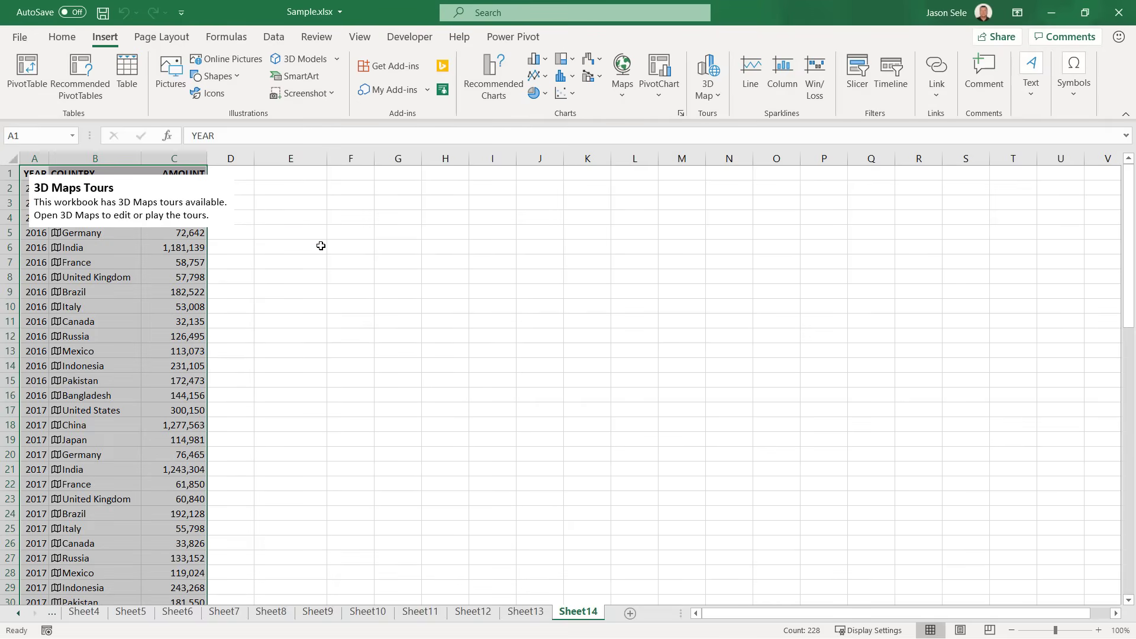
pyautogui.click(303, 228)
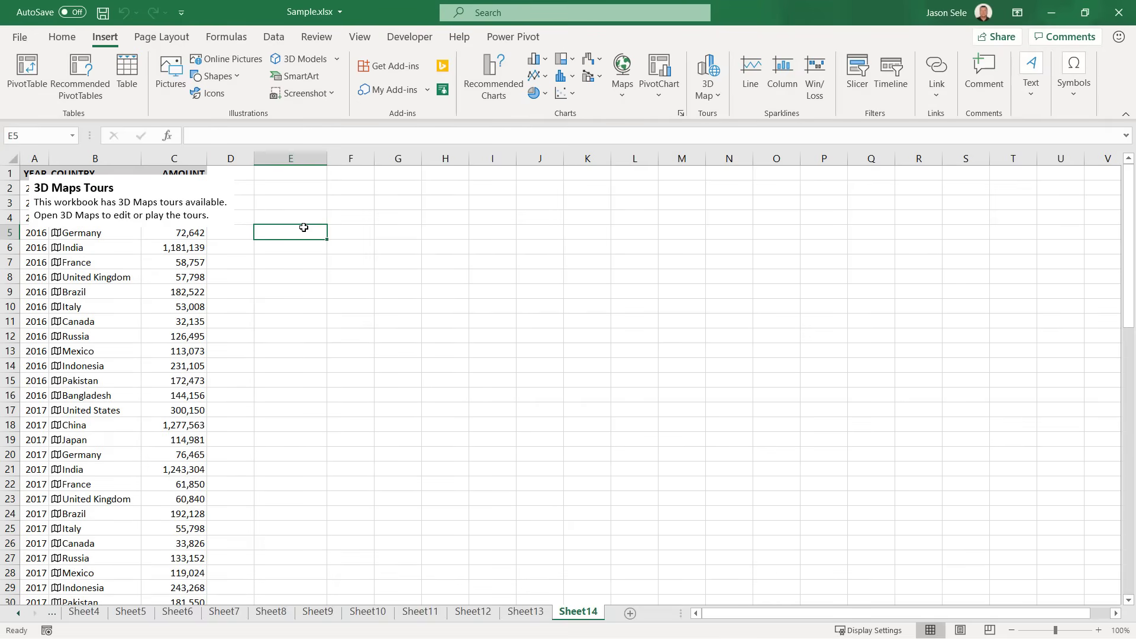
pyautogui.rightClick(304, 227)
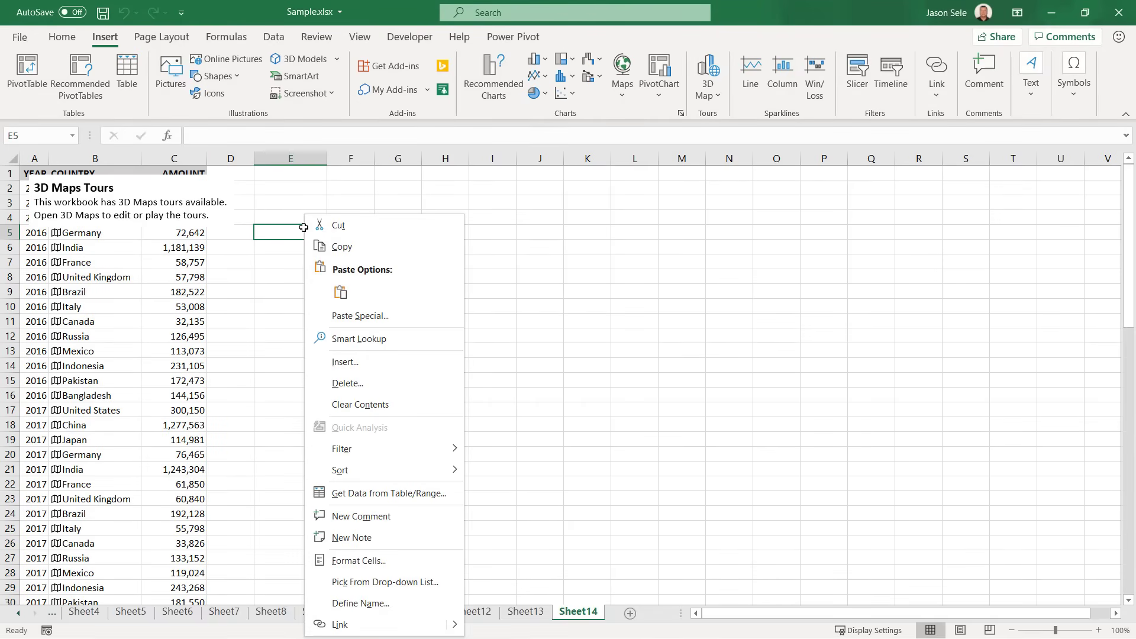
pyautogui.click(340, 291)
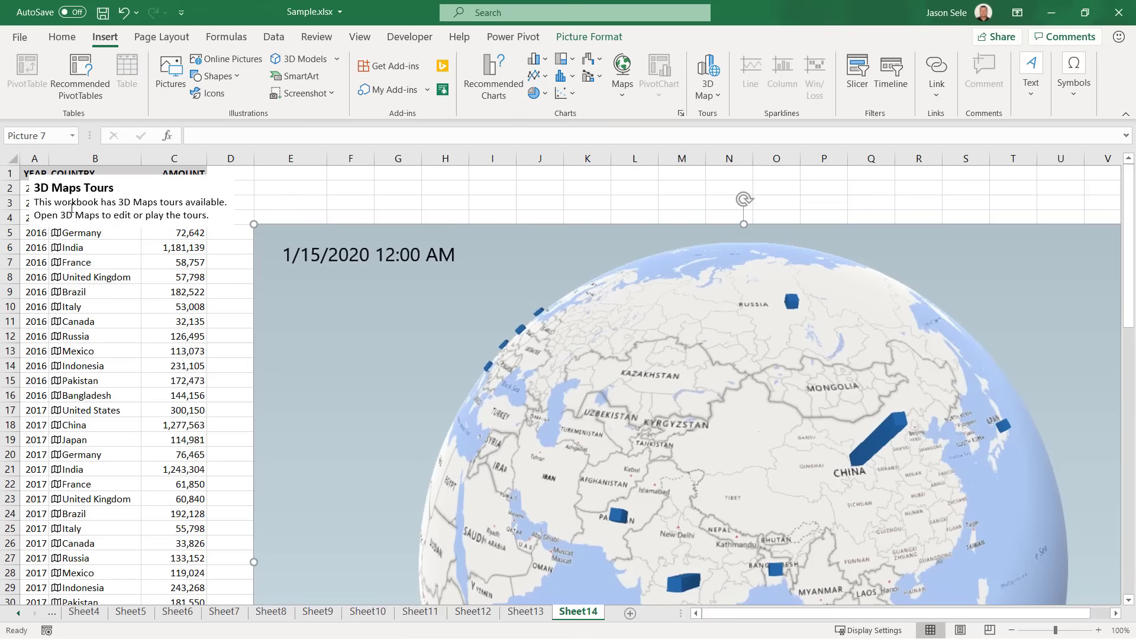
# Select the 3D Maps Tours note on the sheet and reopen Tour 1 in 3D Maps.
pyautogui.click(87, 175)
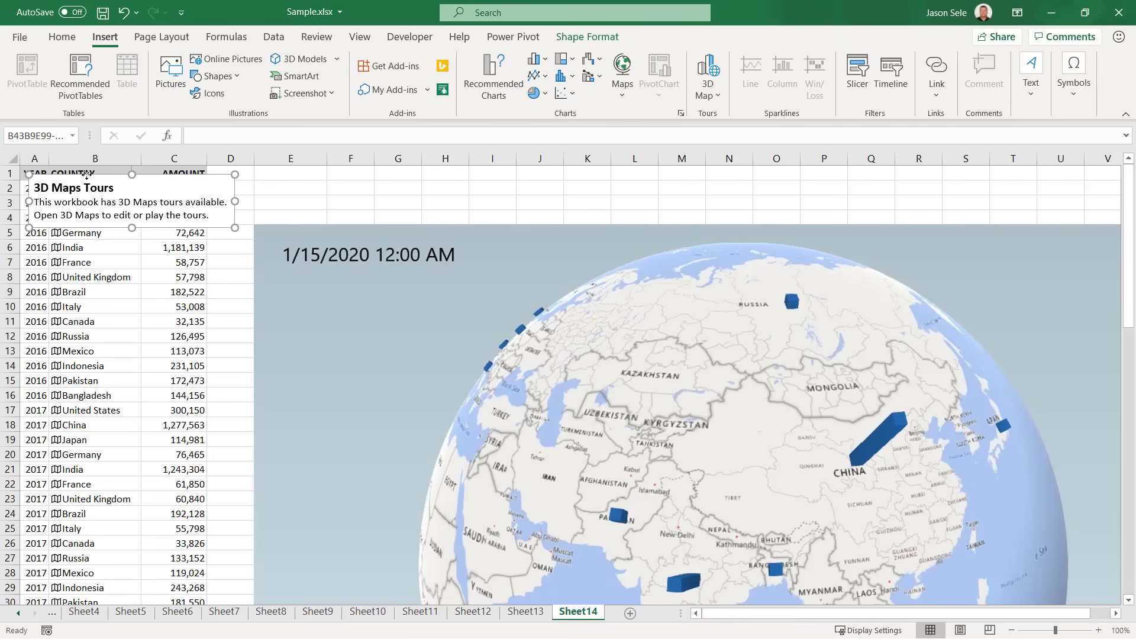
pyautogui.click(708, 69)
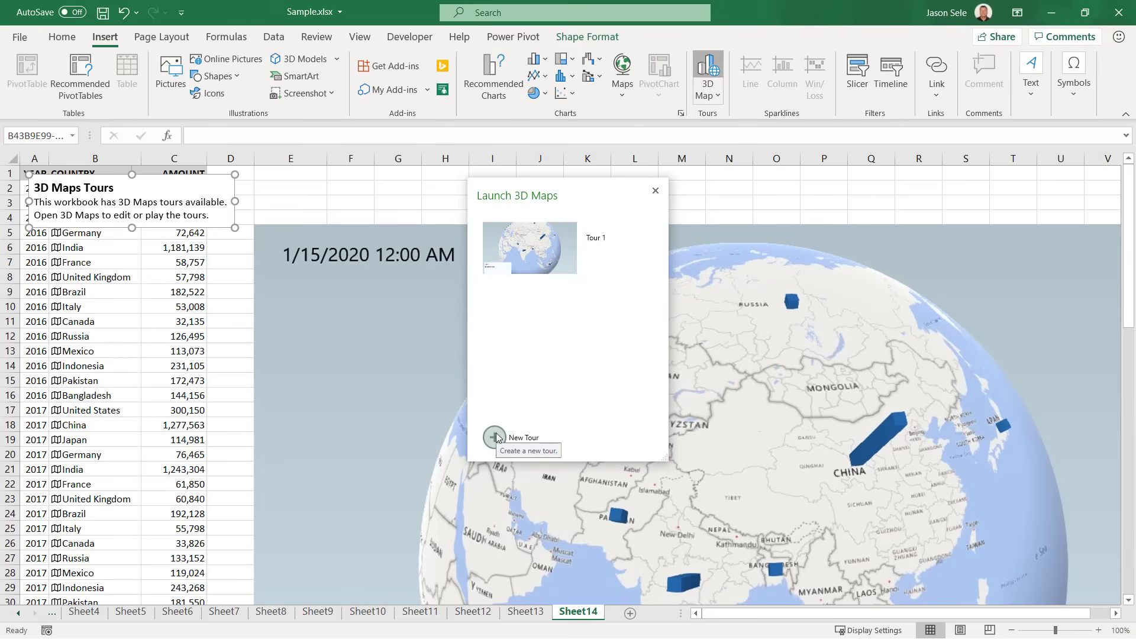
pyautogui.click(552, 258)
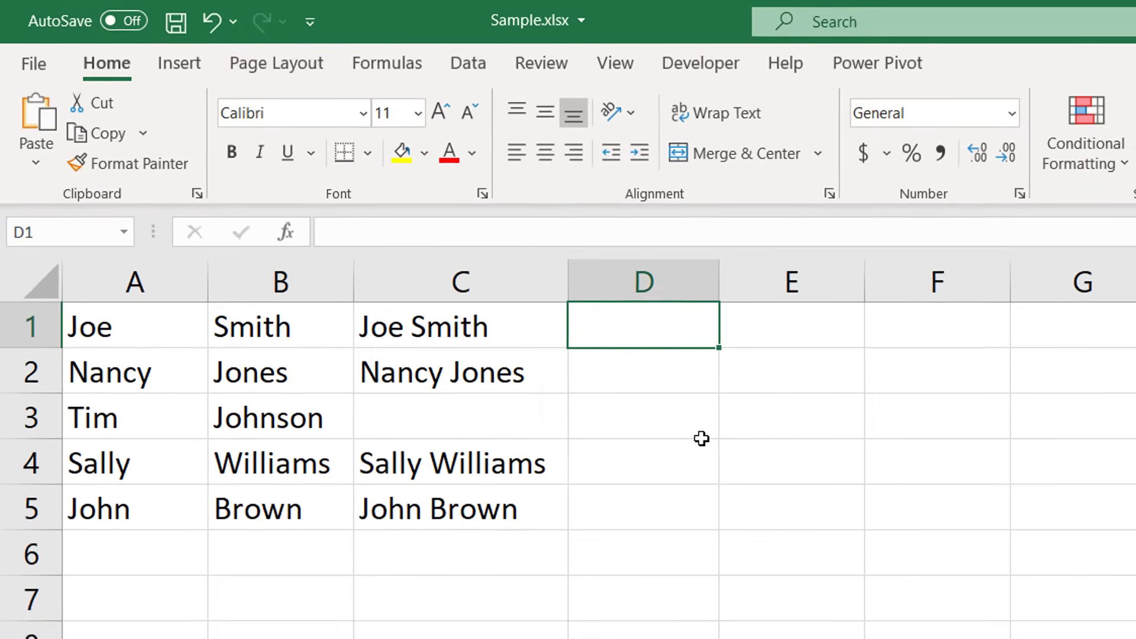
# Enter =ISBLANK(C1) in cell D1 and fill the formula down to D5, checking the copy in D3.
pyautogui.write('=ISBLANK(')
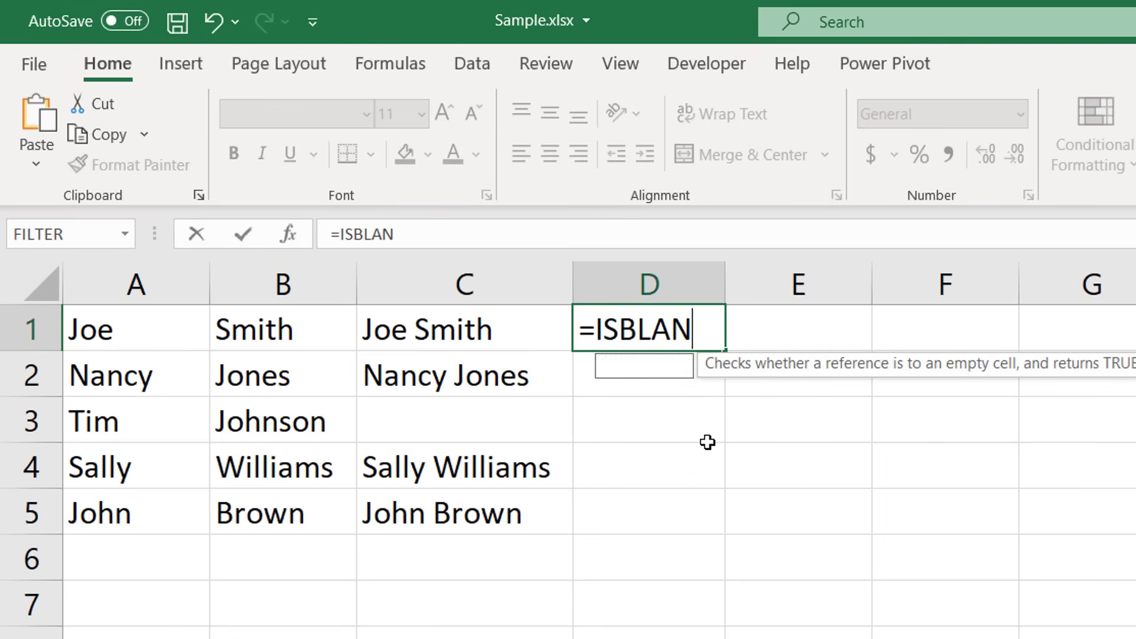
pyautogui.click(516, 346)
pyautogui.write(')')
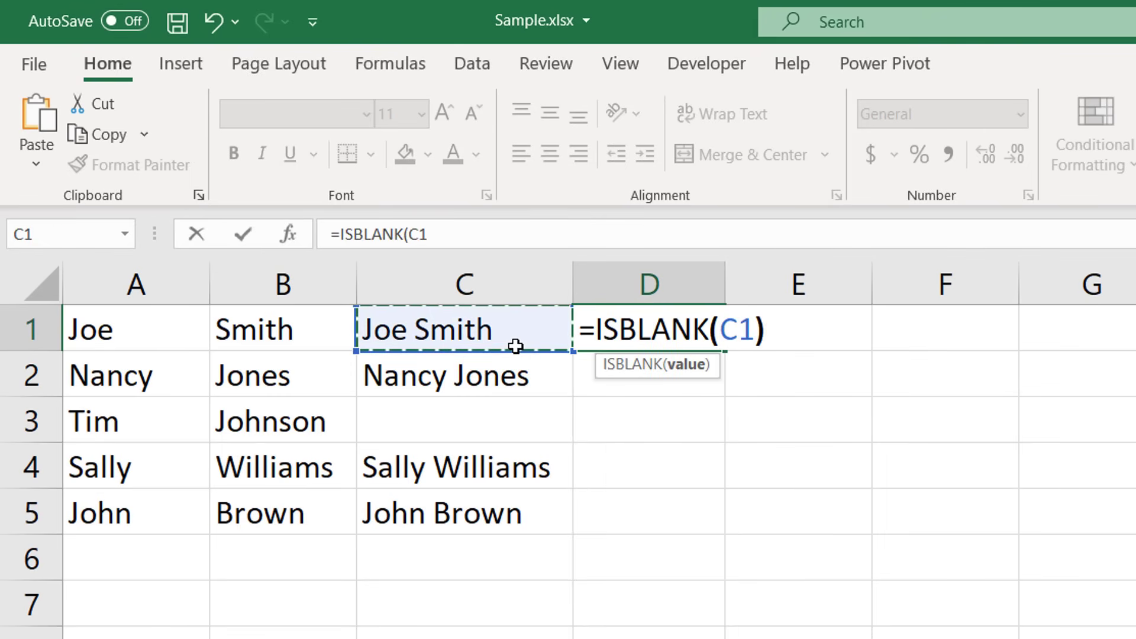
pyautogui.press('Return')
pyautogui.press('Up')
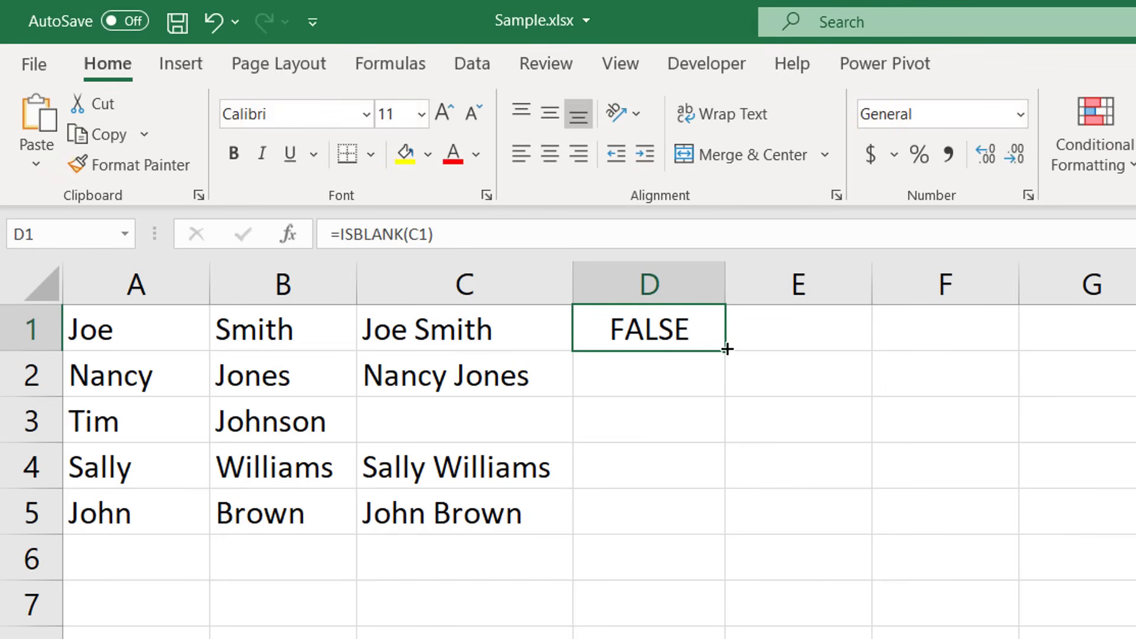
pyautogui.doubleClick(725, 350)
pyautogui.click(666, 418)
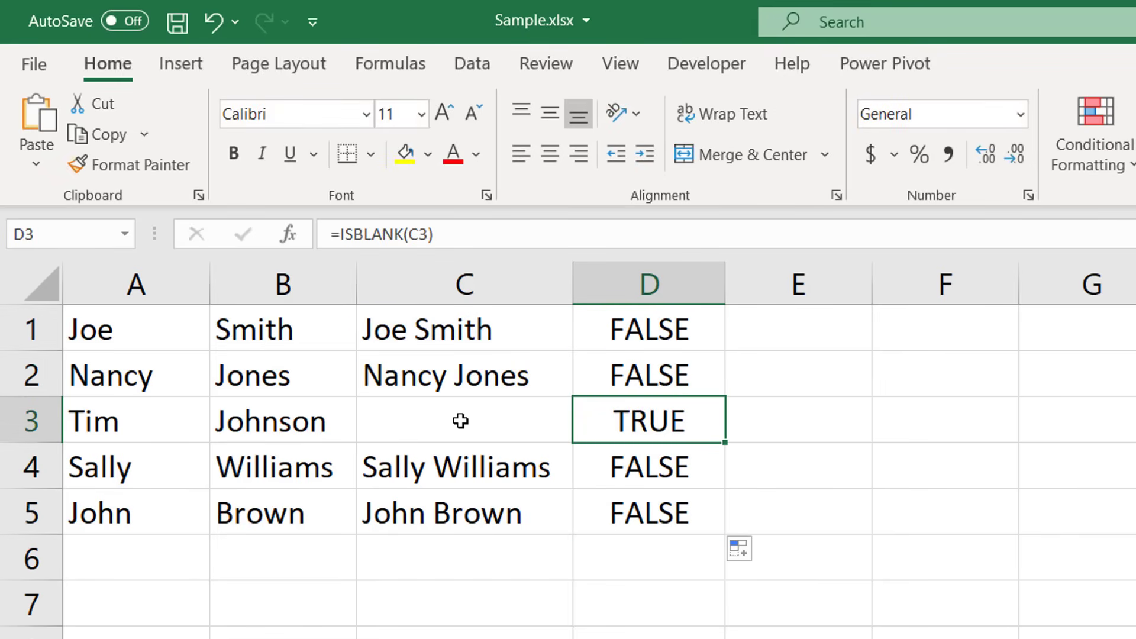
# Change the formula in D1 to =IF(ISBLANK(C1),"Missing","") and fill it down to D5.
pyautogui.click(620, 330)
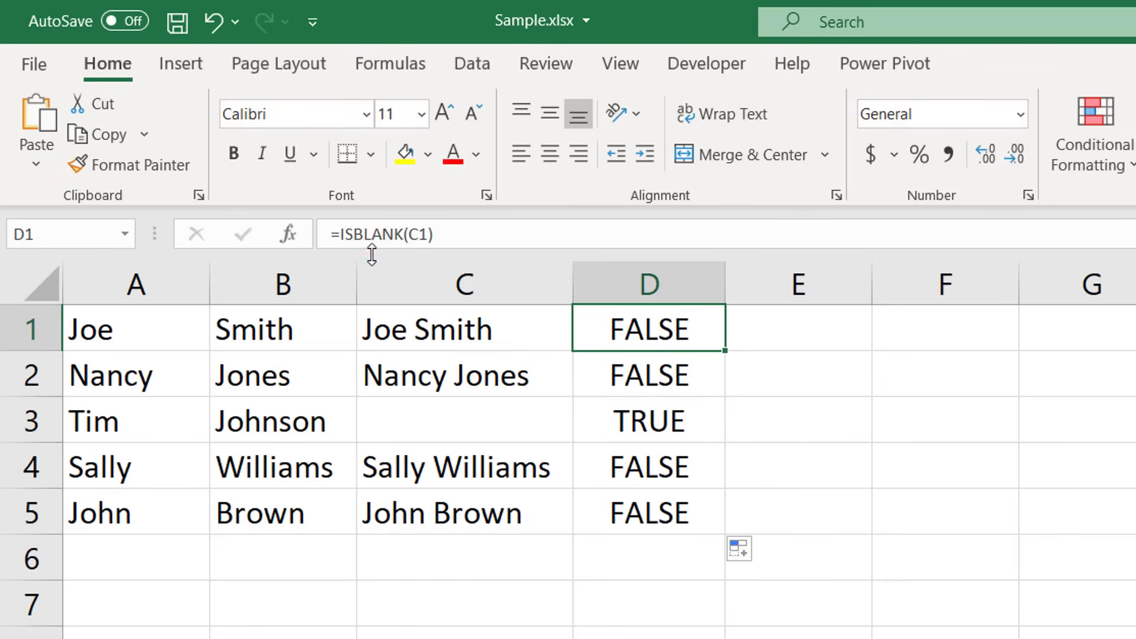
pyautogui.click(342, 235)
pyautogui.write('IF(')
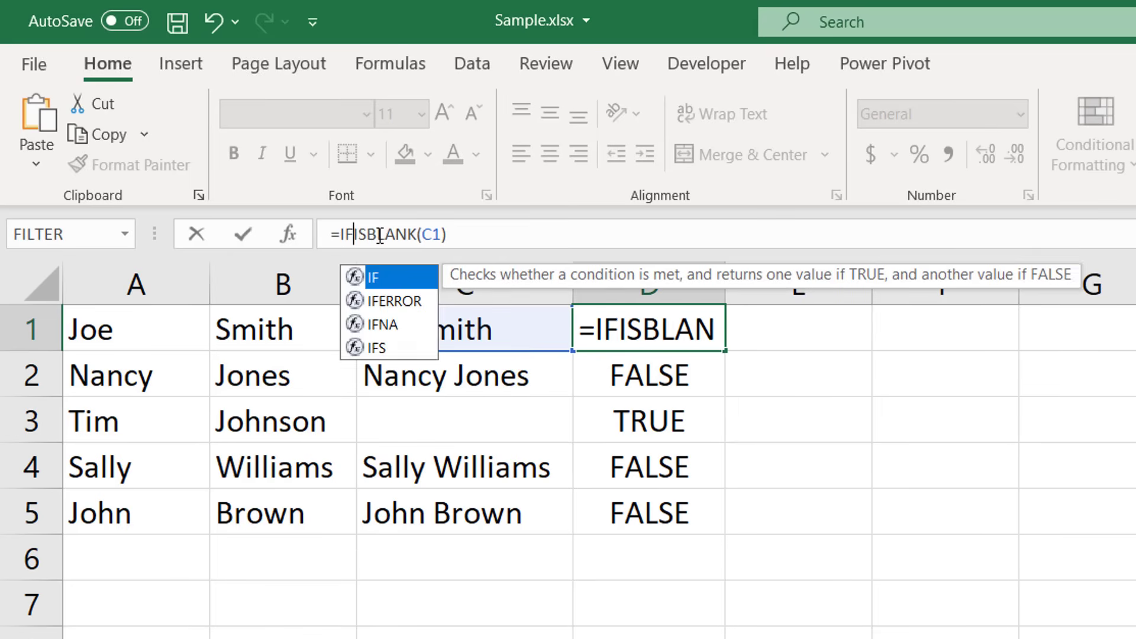
pyautogui.click(480, 234)
pyautogui.write(',"Missing","")')
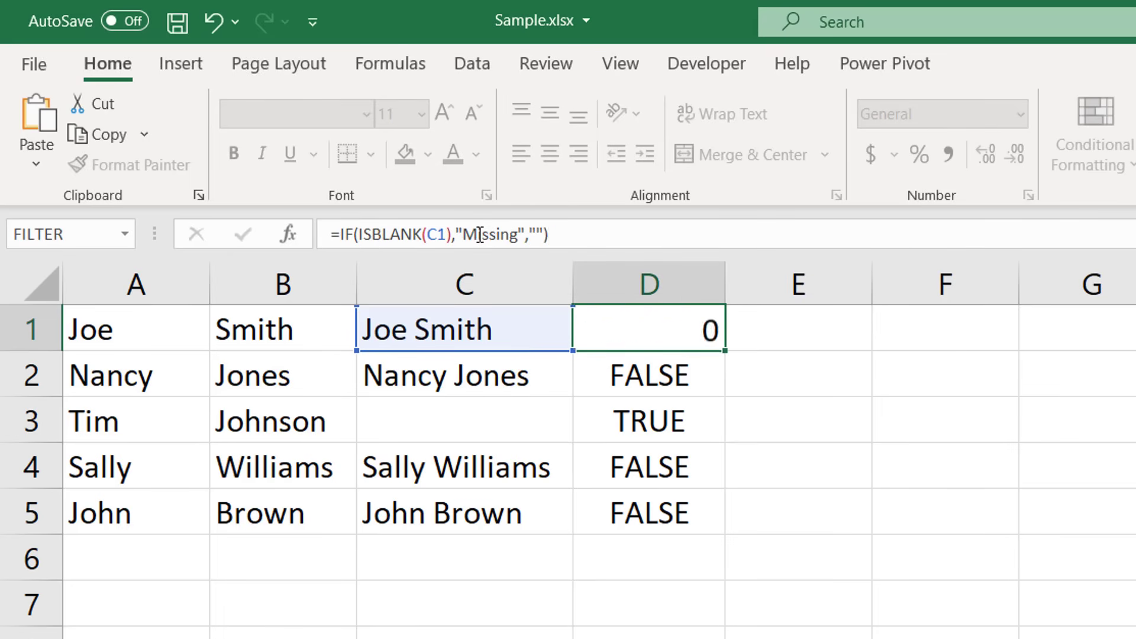
pyautogui.press('Return')
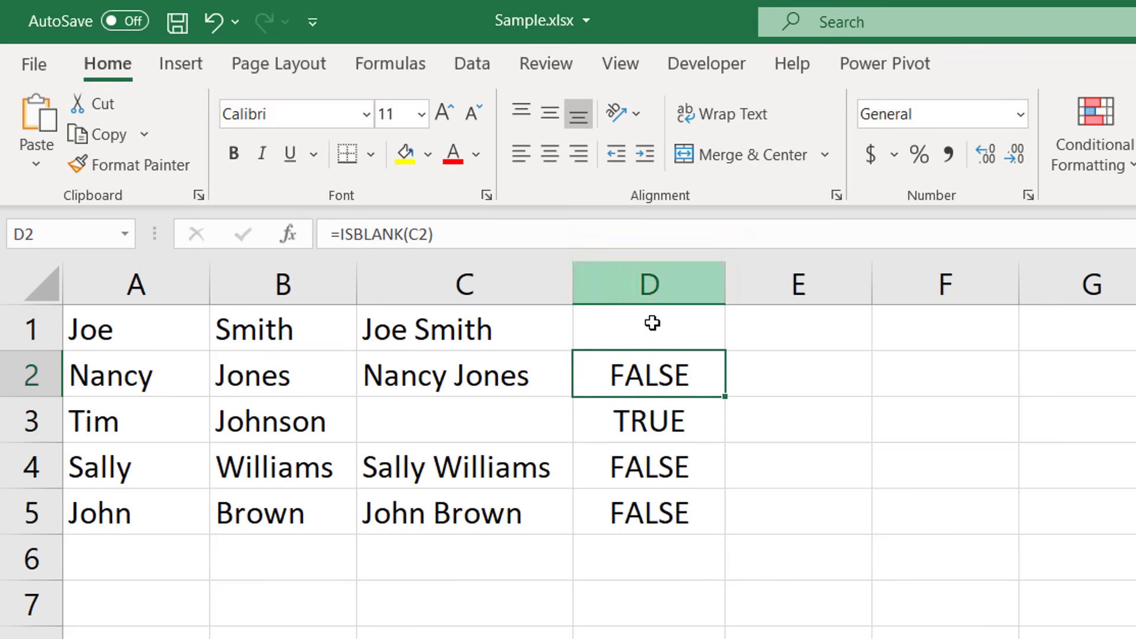
pyautogui.click(674, 335)
pyautogui.doubleClick(723, 349)
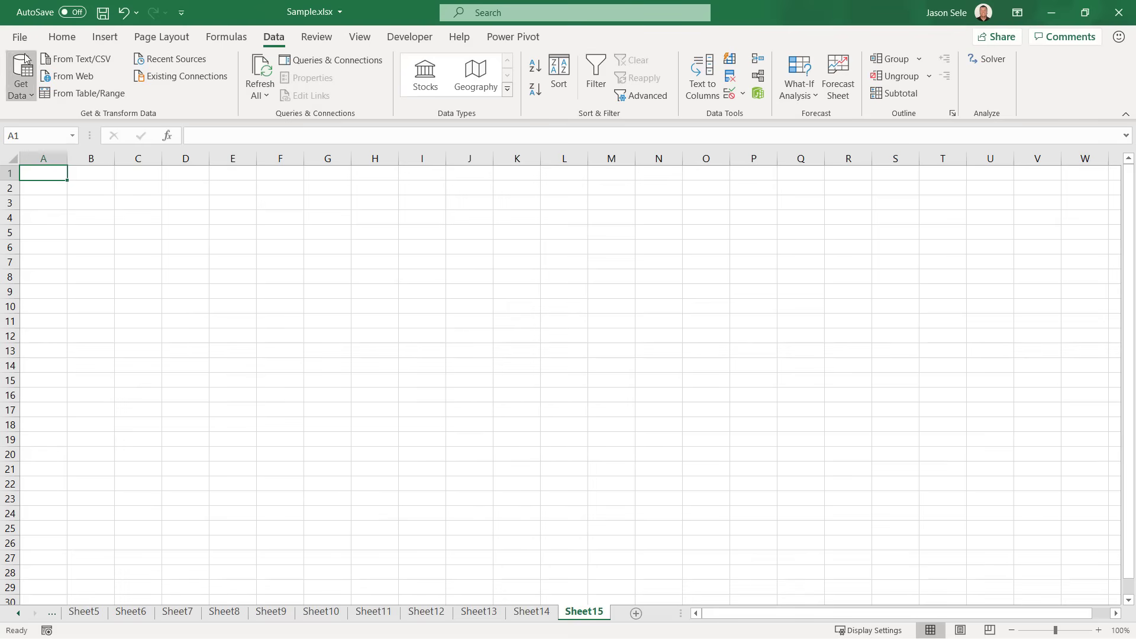
# Enable the Analysis ToolPak add-in through the Excel Add-ins settings.
pyautogui.click(19, 36)
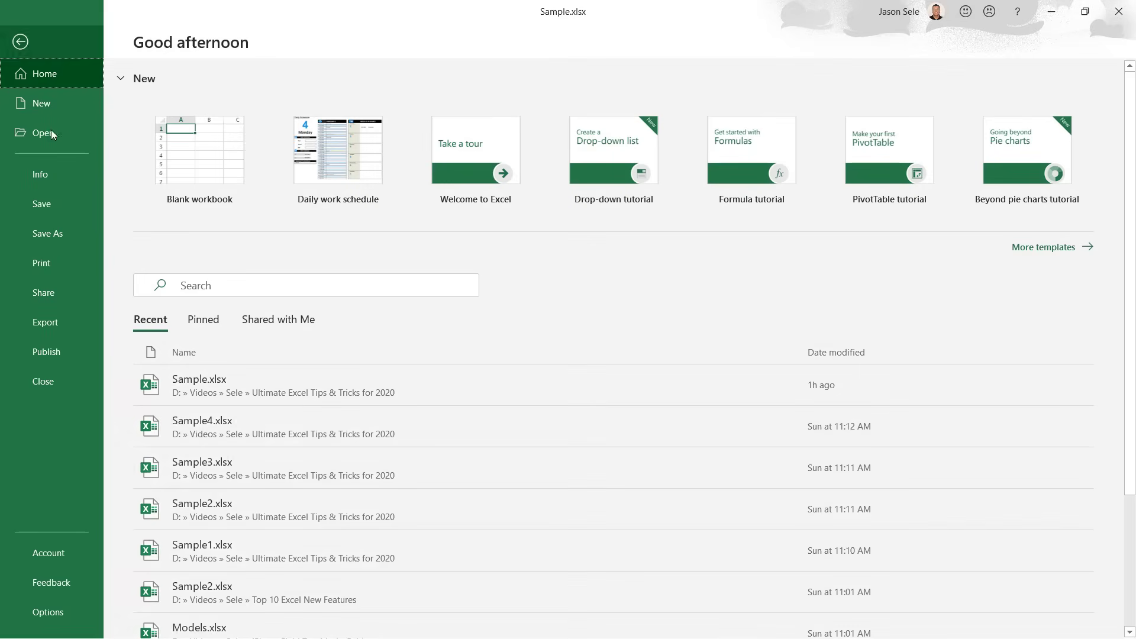
pyautogui.click(53, 611)
pyautogui.click(290, 310)
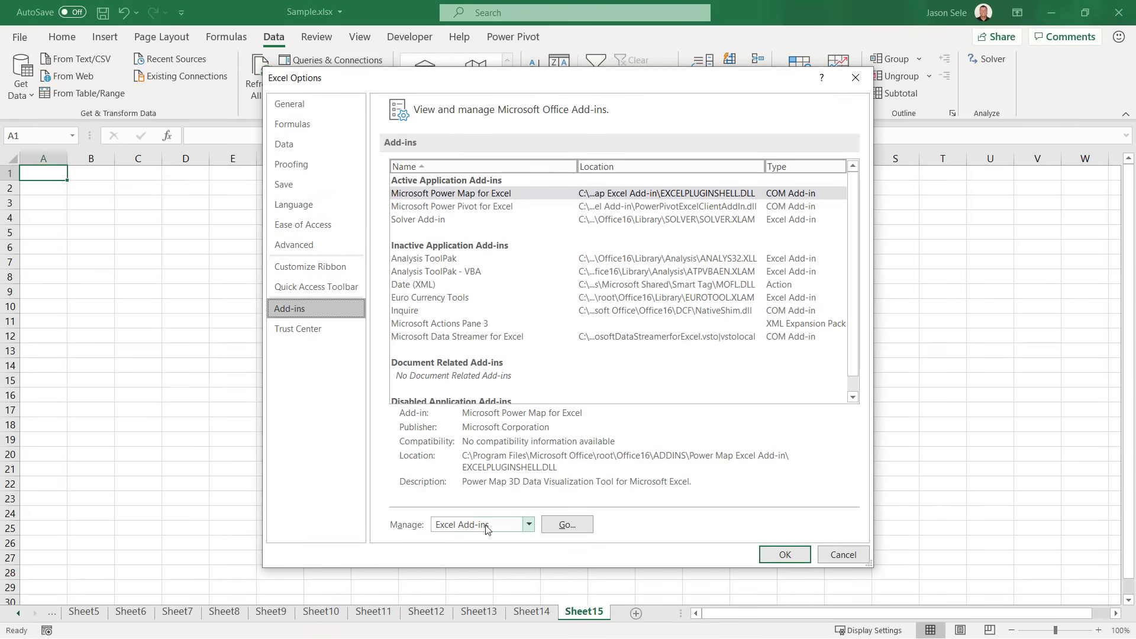
pyautogui.click(566, 528)
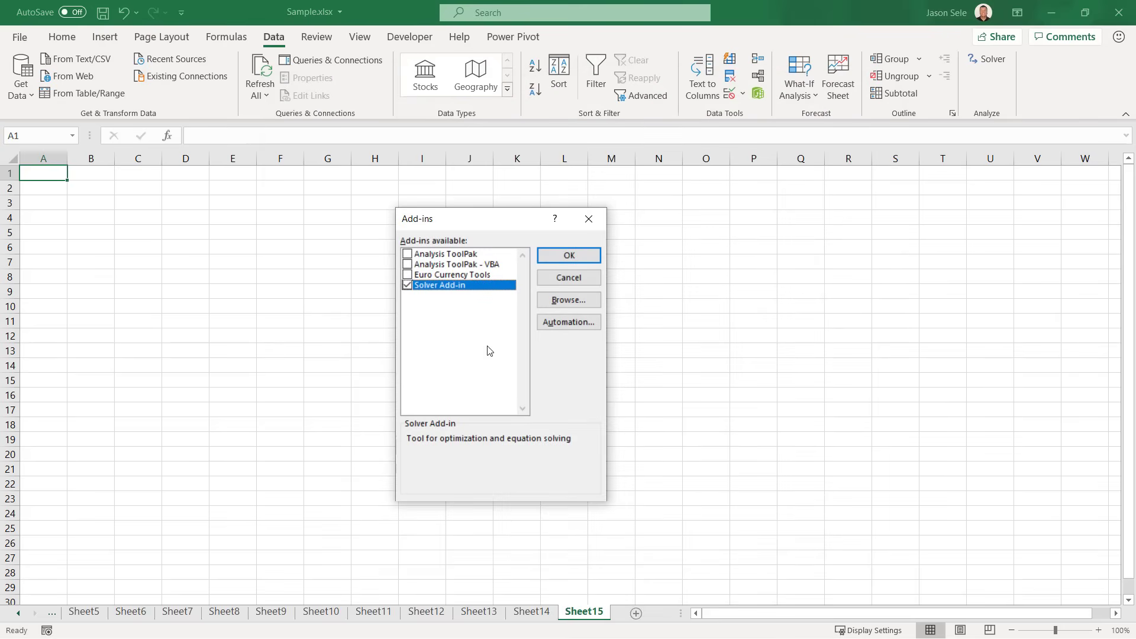
pyautogui.click(407, 256)
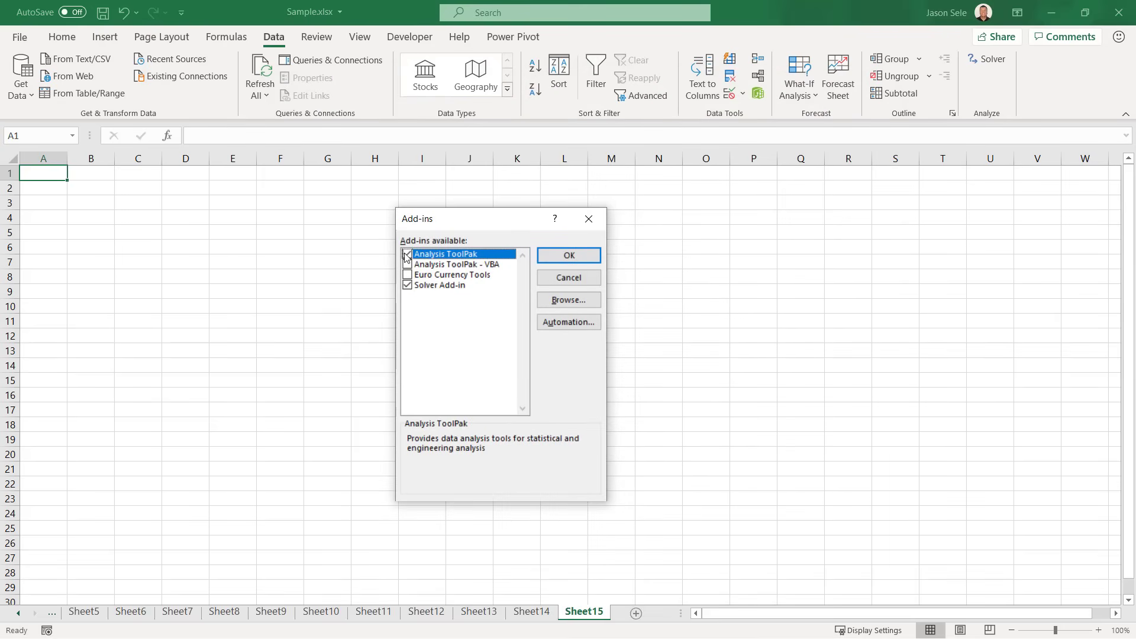
pyautogui.click(558, 256)
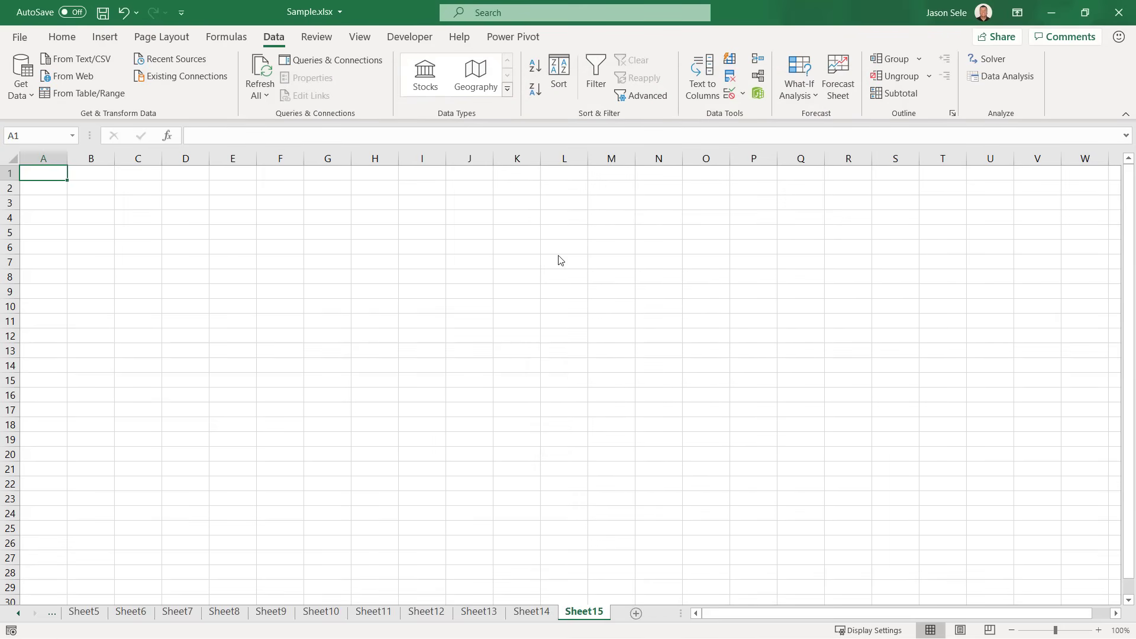
# Browse the available Data Analysis tools and open the Moving Average tool.
pyautogui.click(1008, 78)
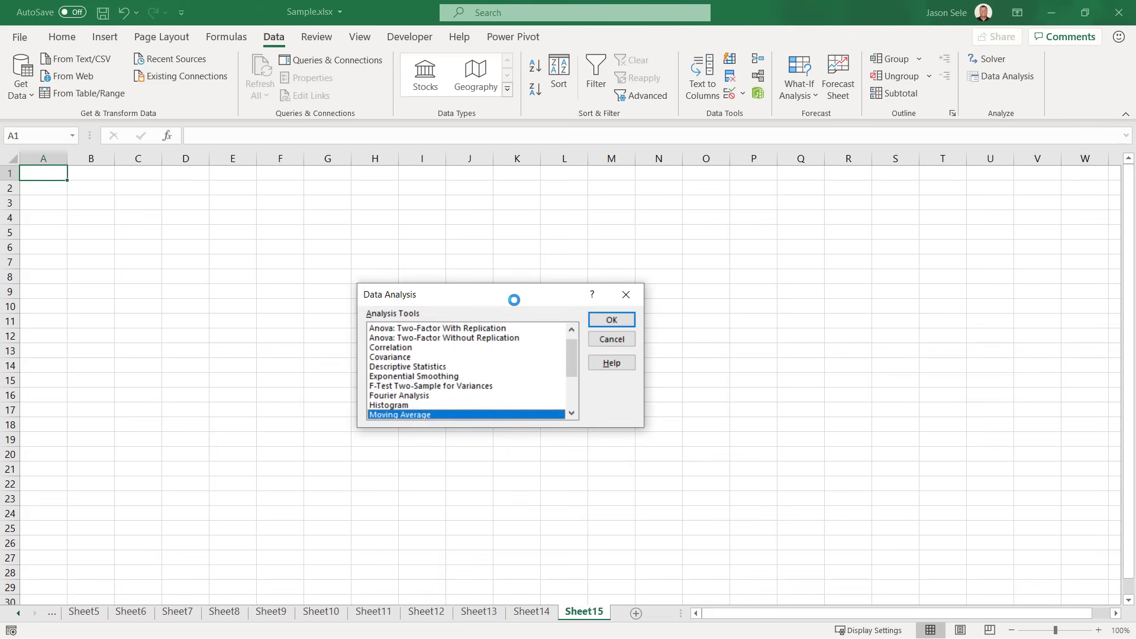
pyautogui.moveTo(571, 364); pyautogui.dragTo(571, 352)
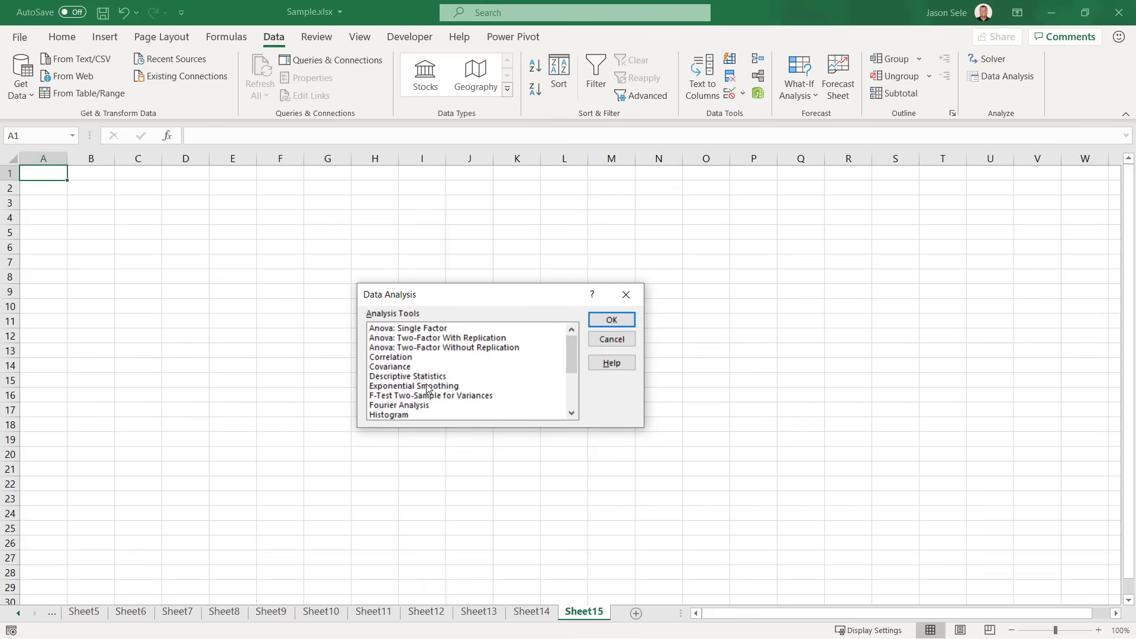
pyautogui.scroll(-1, 428, 388)
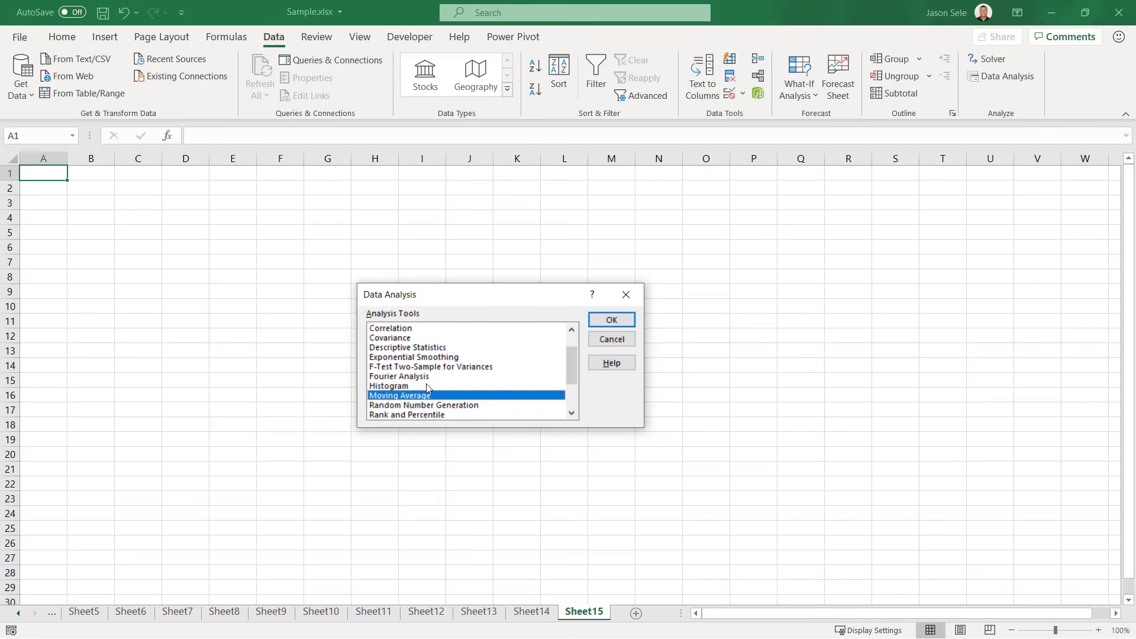
pyautogui.doubleClick(426, 394)
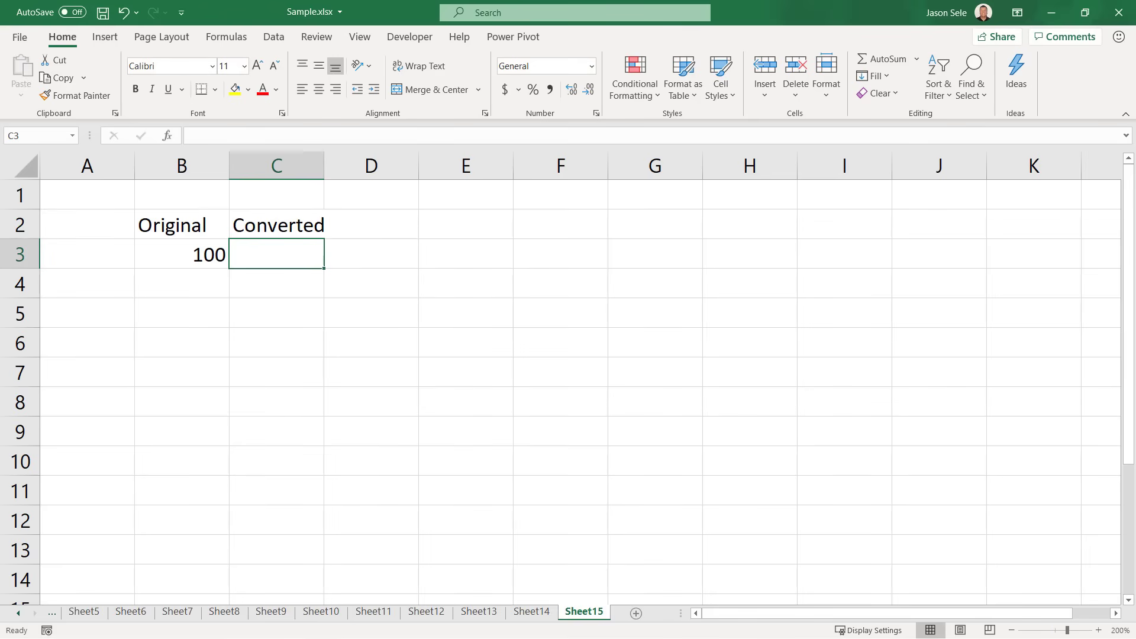
# Enter =CONVERT(B3,"day","hr") in cell C3 to convert the original value from days to hours.
pyautogui.write('=')
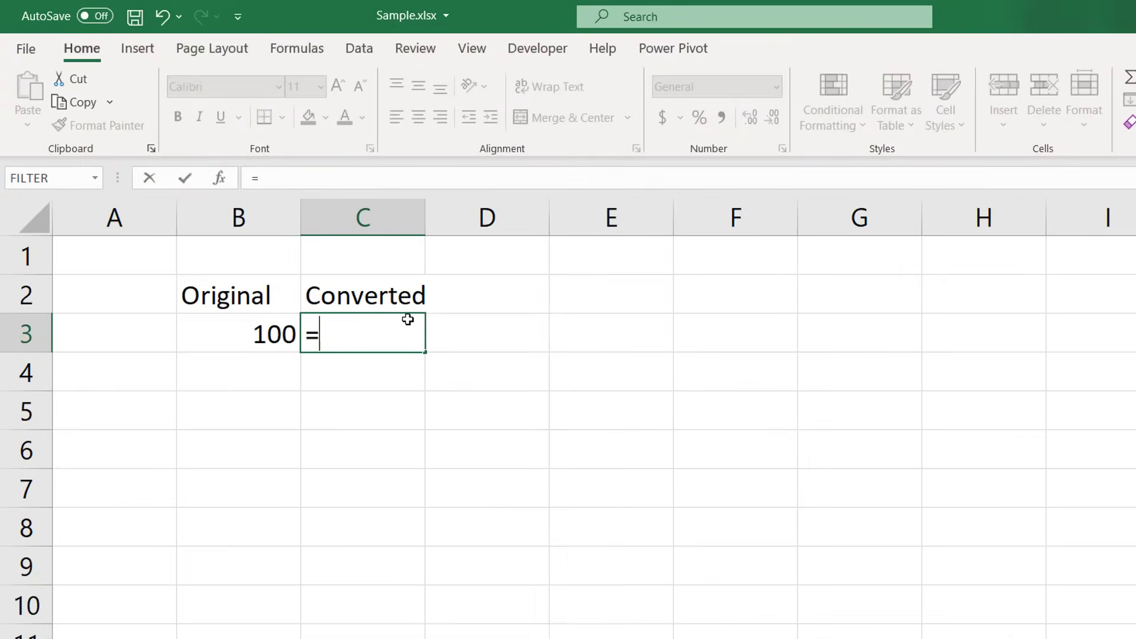
pyautogui.write('CONVERT(')
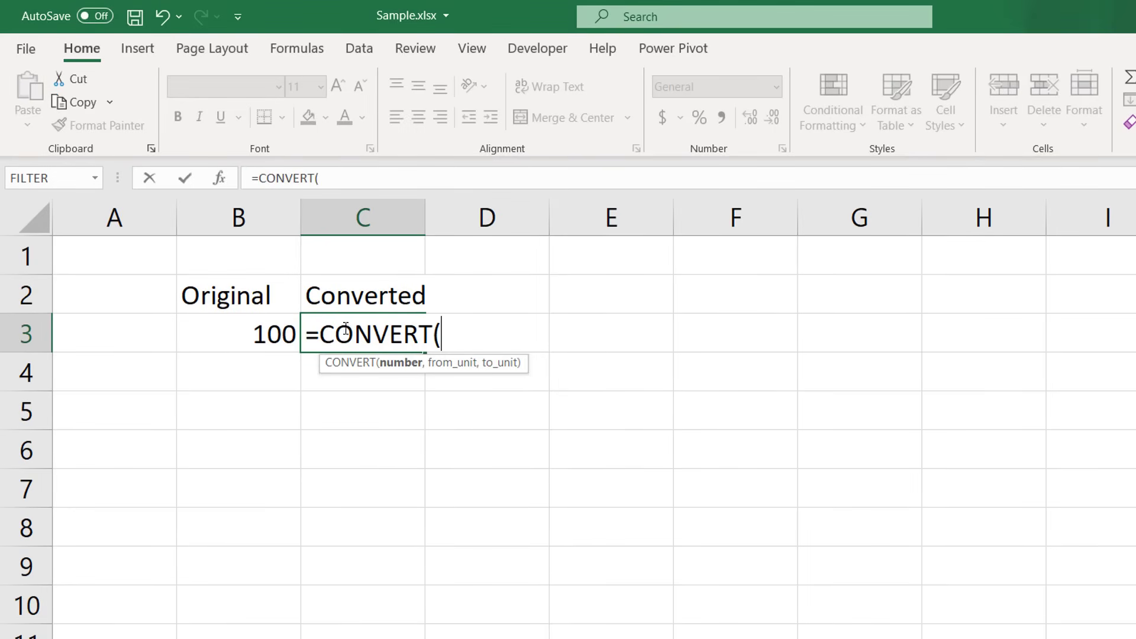
pyautogui.click(275, 334)
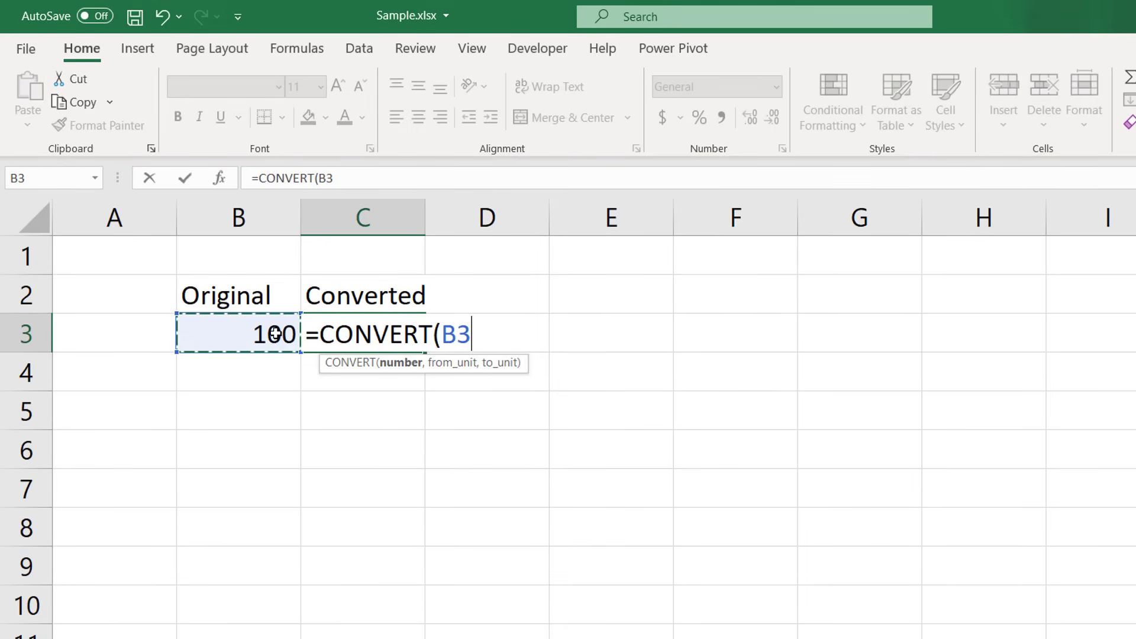
pyautogui.write(',')
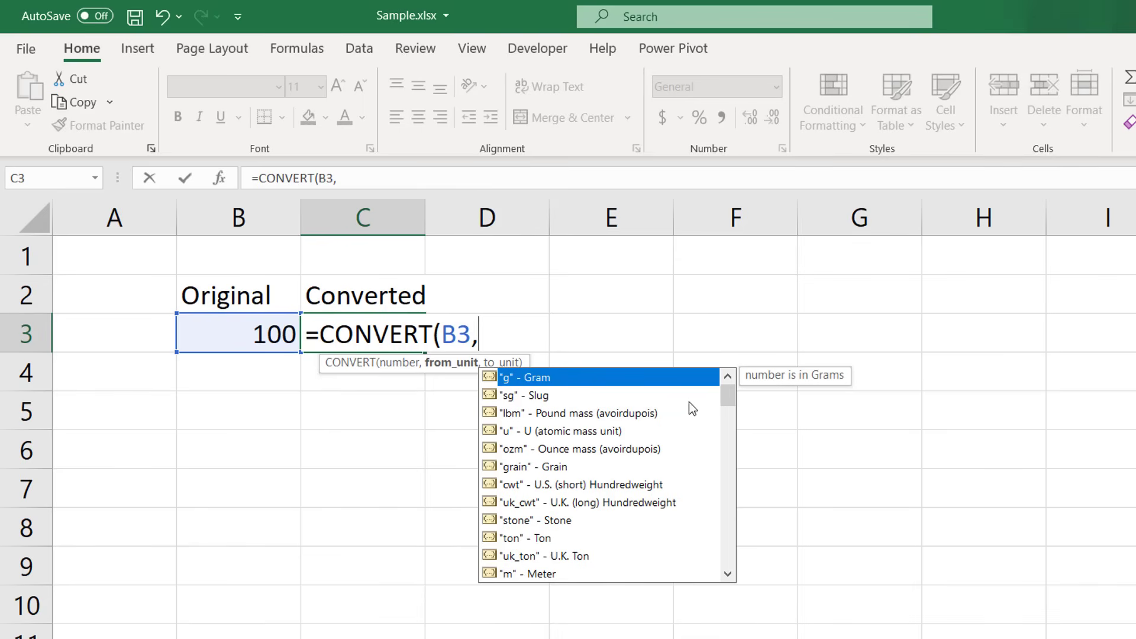
pyautogui.moveTo(730, 394); pyautogui.dragTo(728, 433)
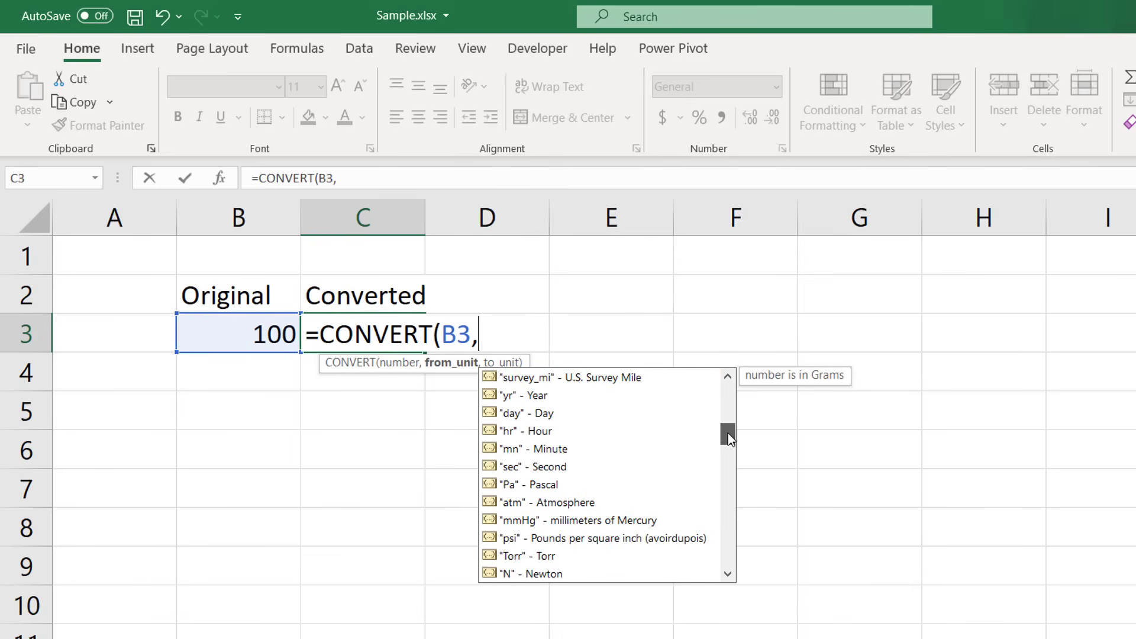
pyautogui.click(543, 418)
pyautogui.doubleClick(543, 417)
pyautogui.write(',')
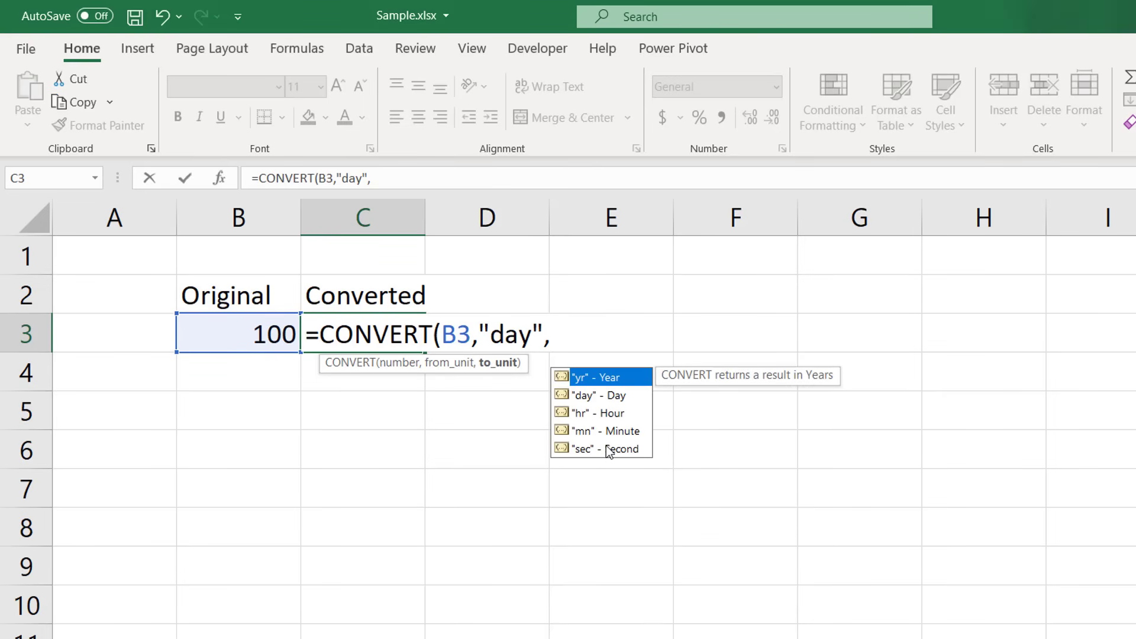
pyautogui.click(598, 414)
pyautogui.doubleClick(596, 414)
pyautogui.write(')')
pyautogui.press('Return')
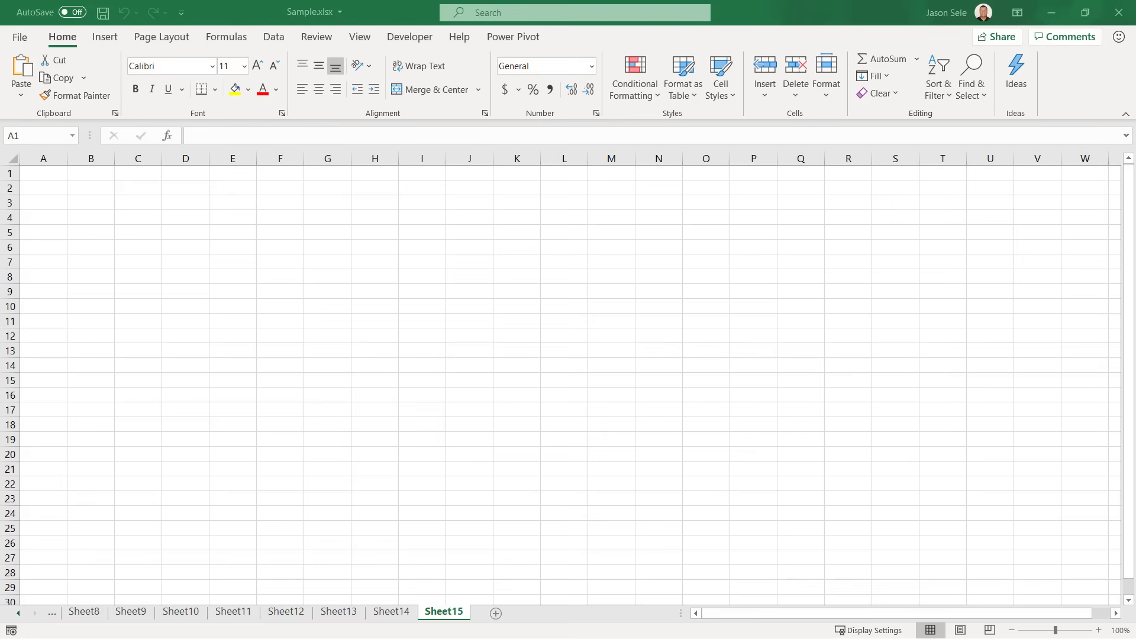
# Switch to the web browser, open the US dollar Rates Table on x-rates.com and copy its page address.
pyautogui.hotkey('alt', 'Tab')
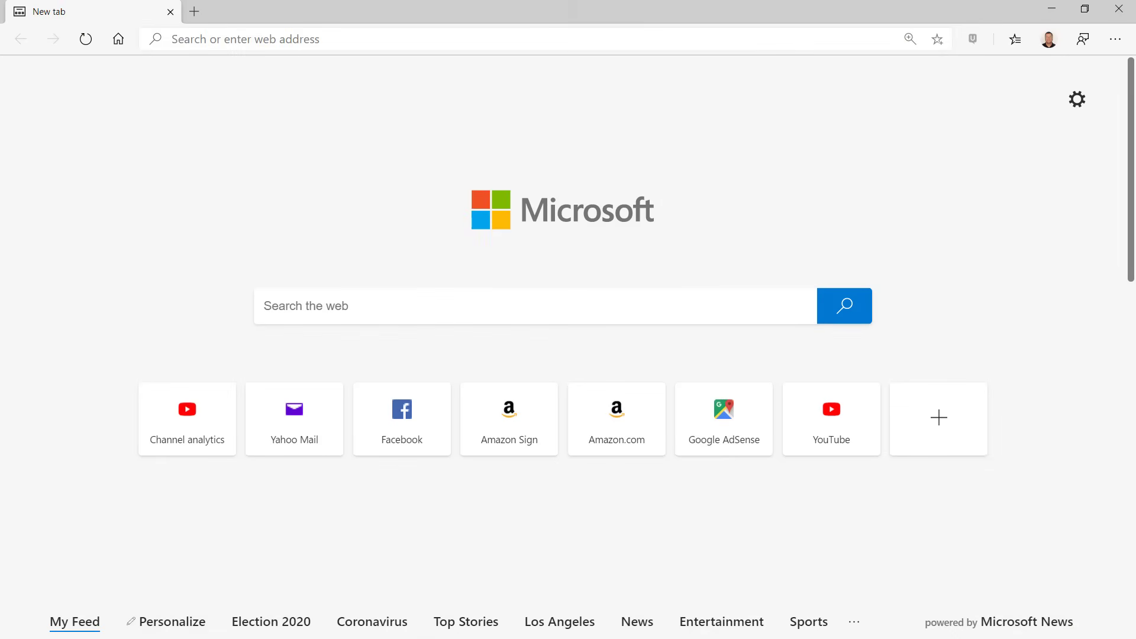
pyautogui.click(333, 36)
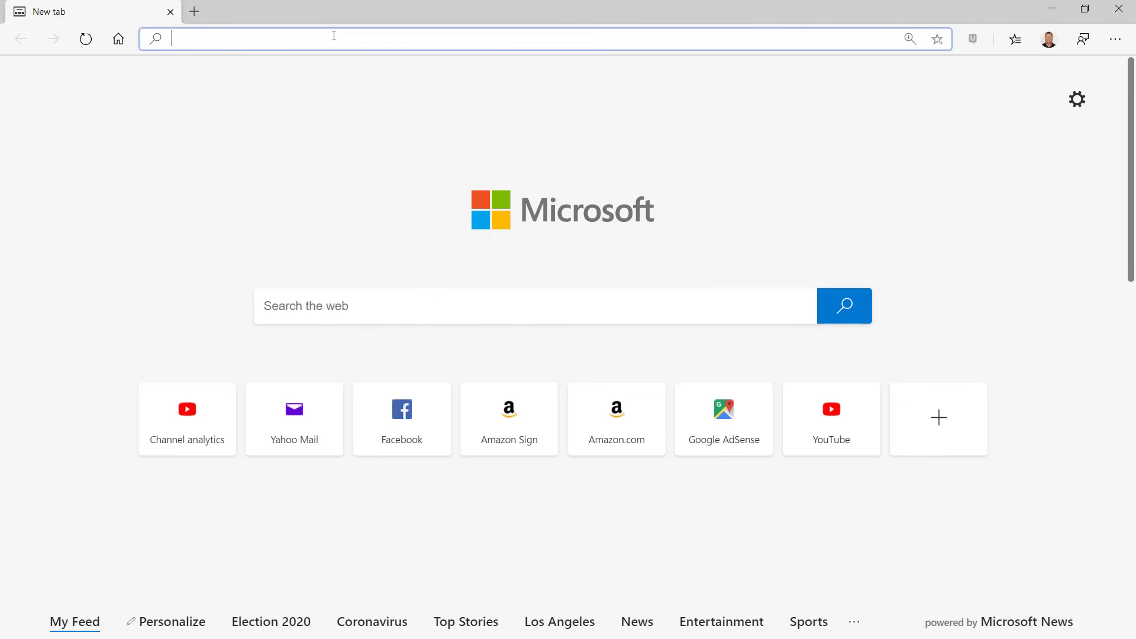
pyautogui.write('x-rates.com')
pyautogui.press('Return')
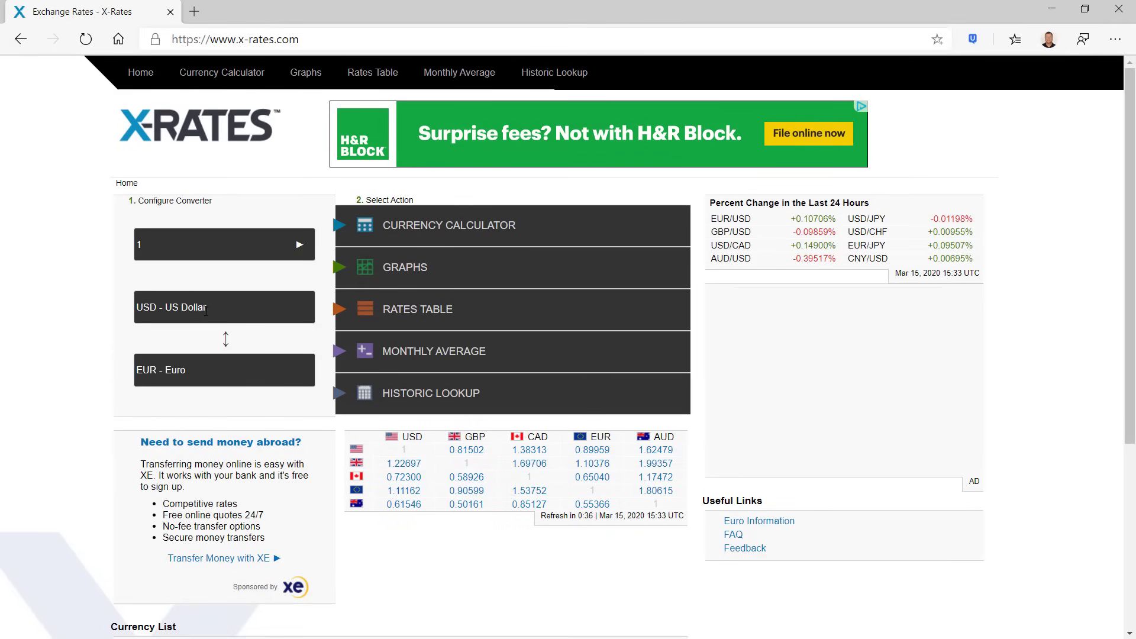
pyautogui.click(436, 318)
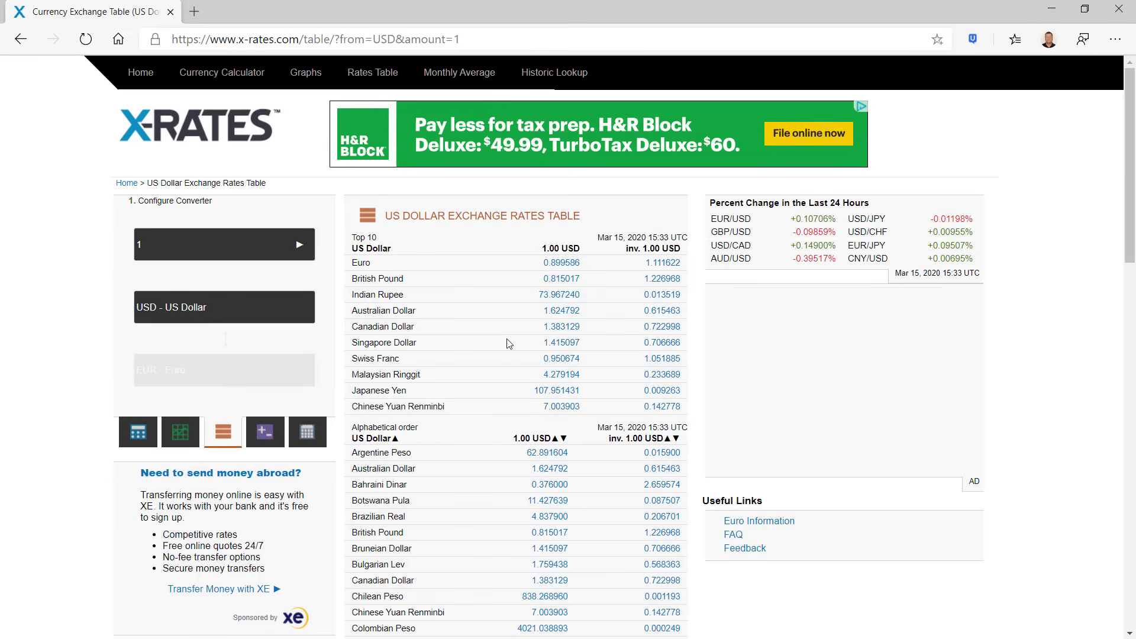
pyautogui.click(468, 42)
pyautogui.hotkey('ctrl', 'c')
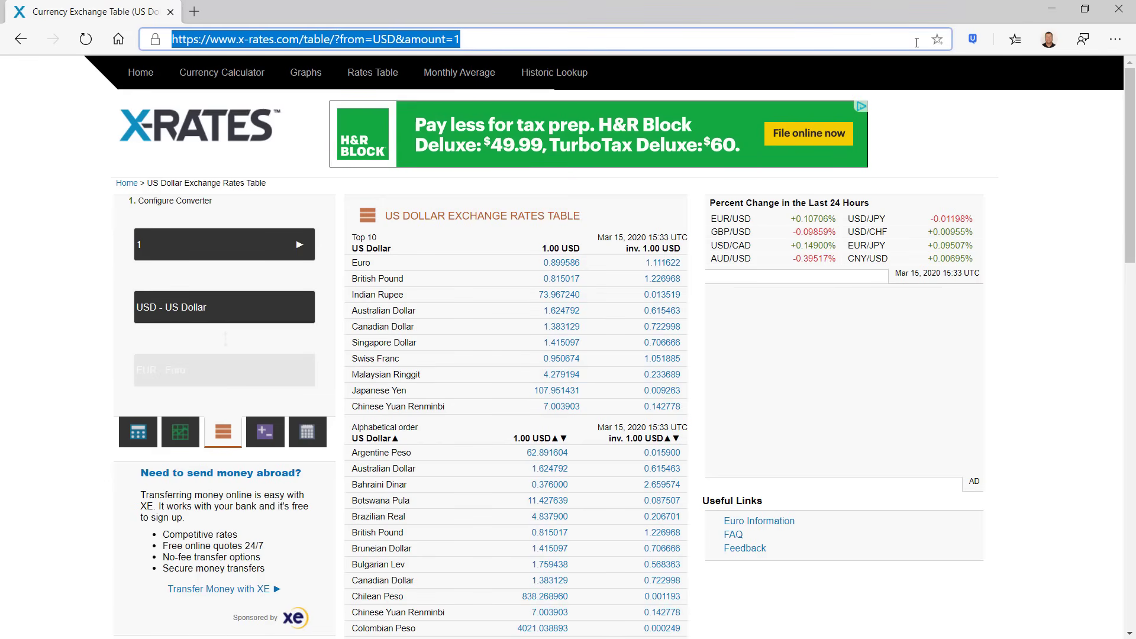
pyautogui.click(1051, 8)
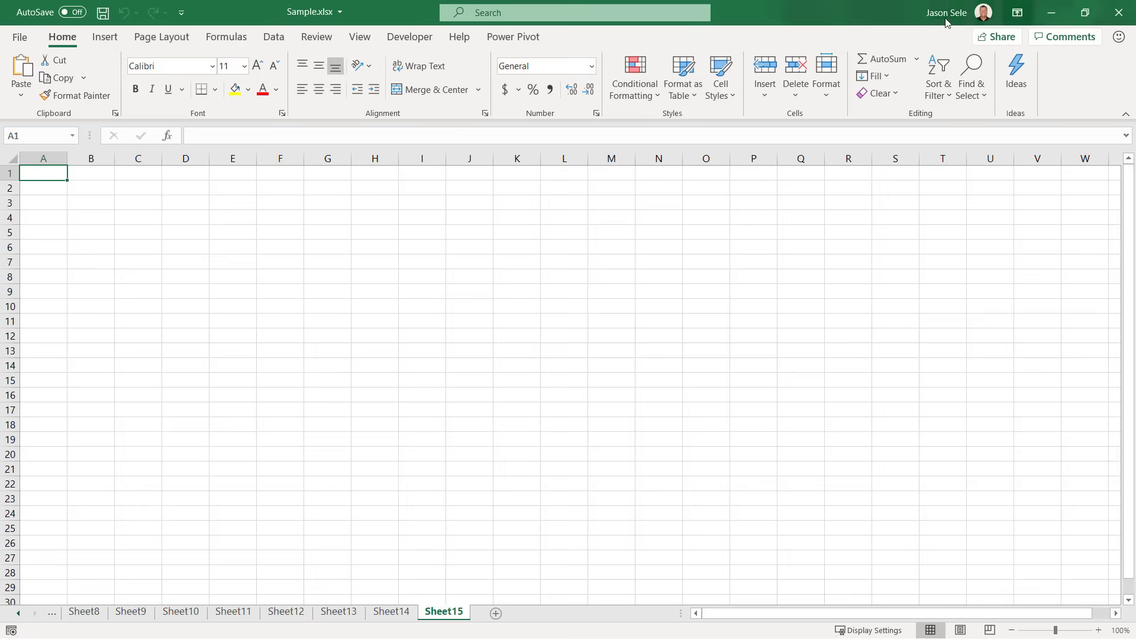
pyautogui.click(274, 37)
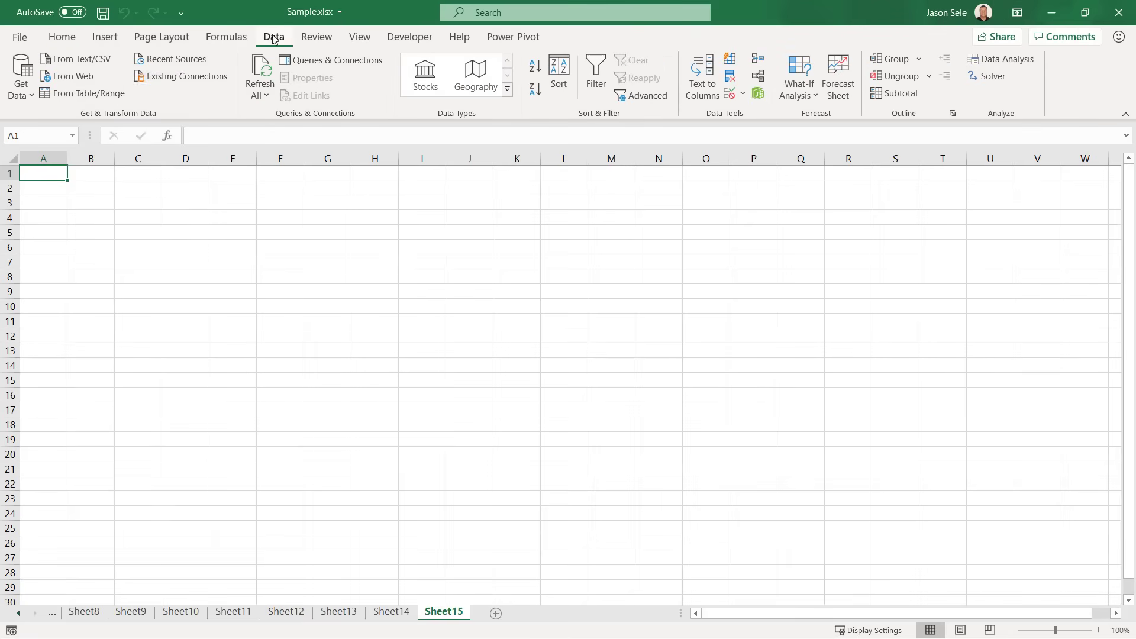
pyautogui.click(68, 75)
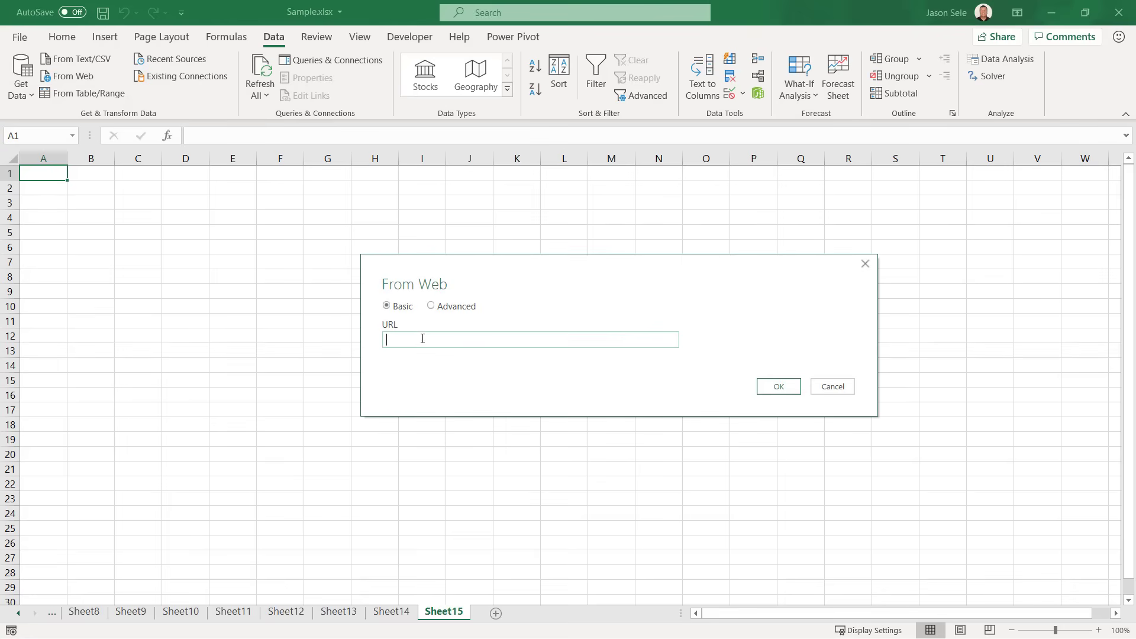
pyautogui.hotkey('ctrl', 'v')
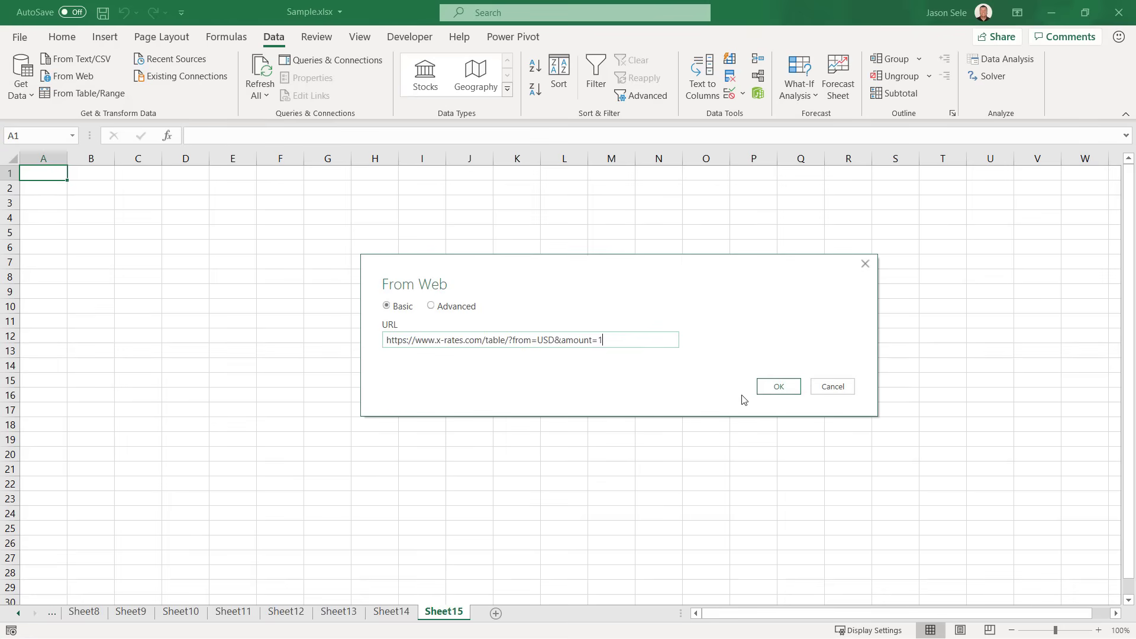
pyautogui.click(771, 388)
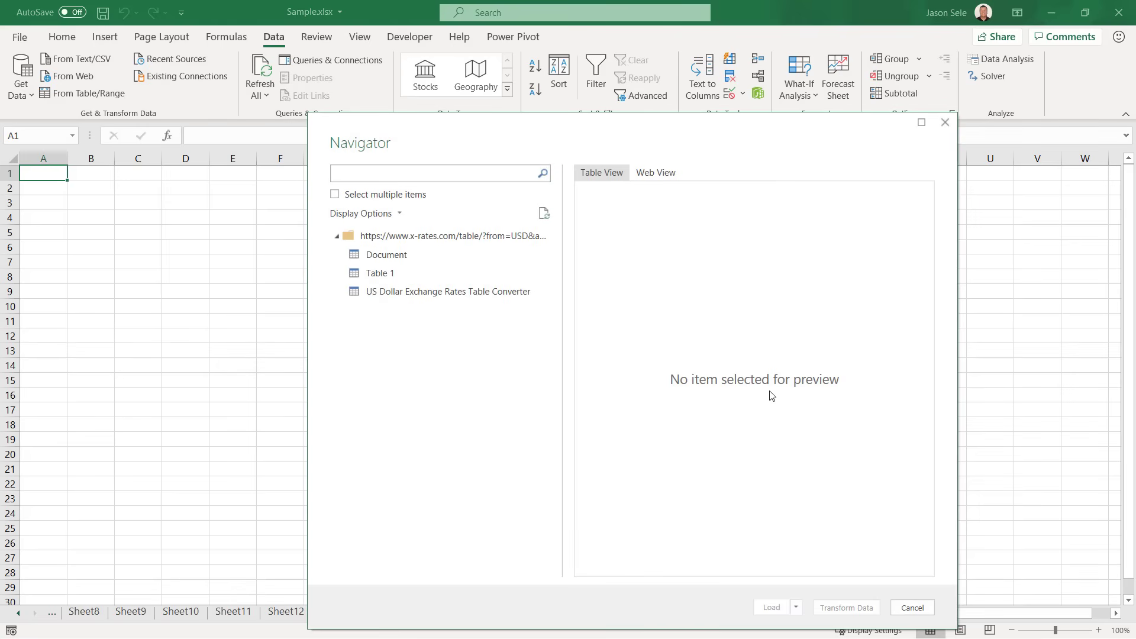
# Preview the Document, Table 1 and US Dollar Exchange Rates Table Converter items, and load Table 1 into the workbook.
pyautogui.click(402, 258)
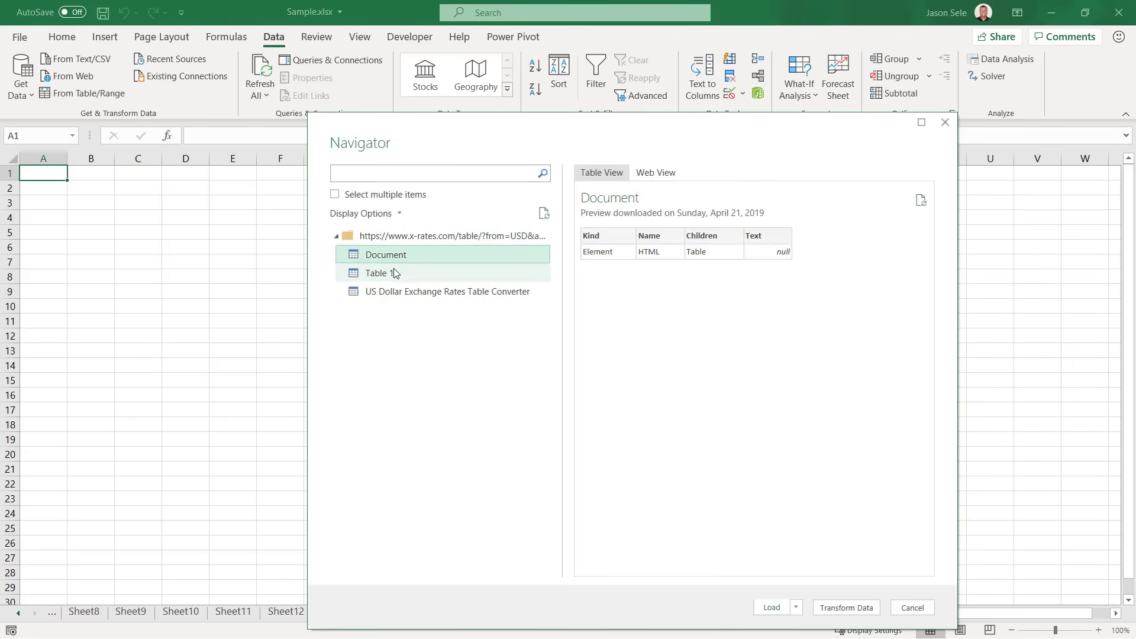
pyautogui.click(395, 274)
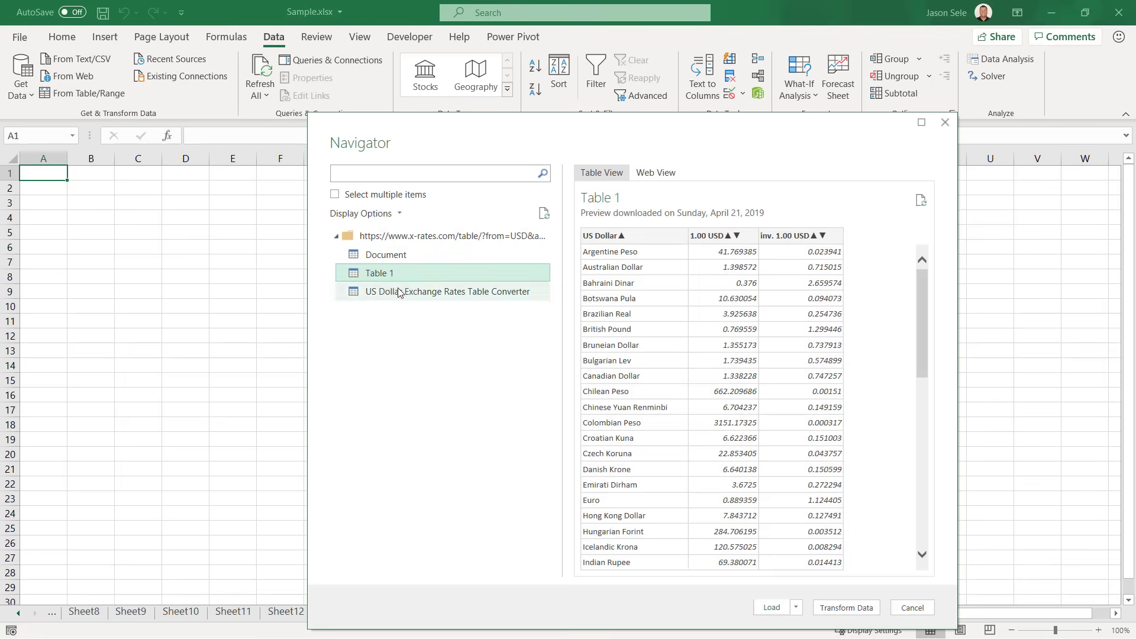
pyautogui.click(399, 291)
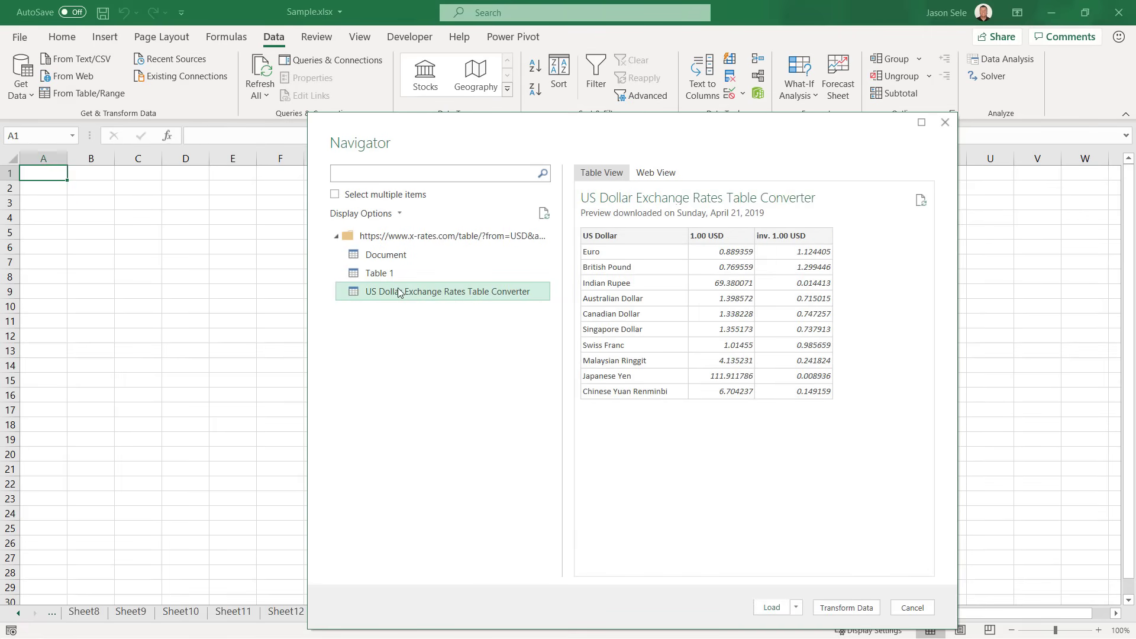
pyautogui.click(391, 278)
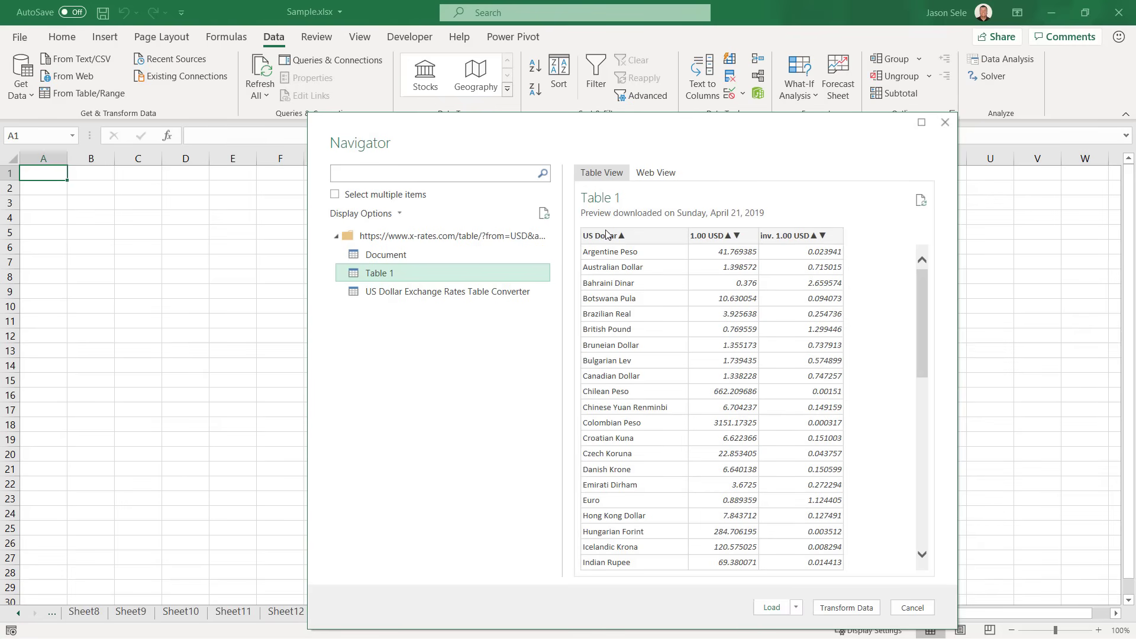
pyautogui.click(778, 611)
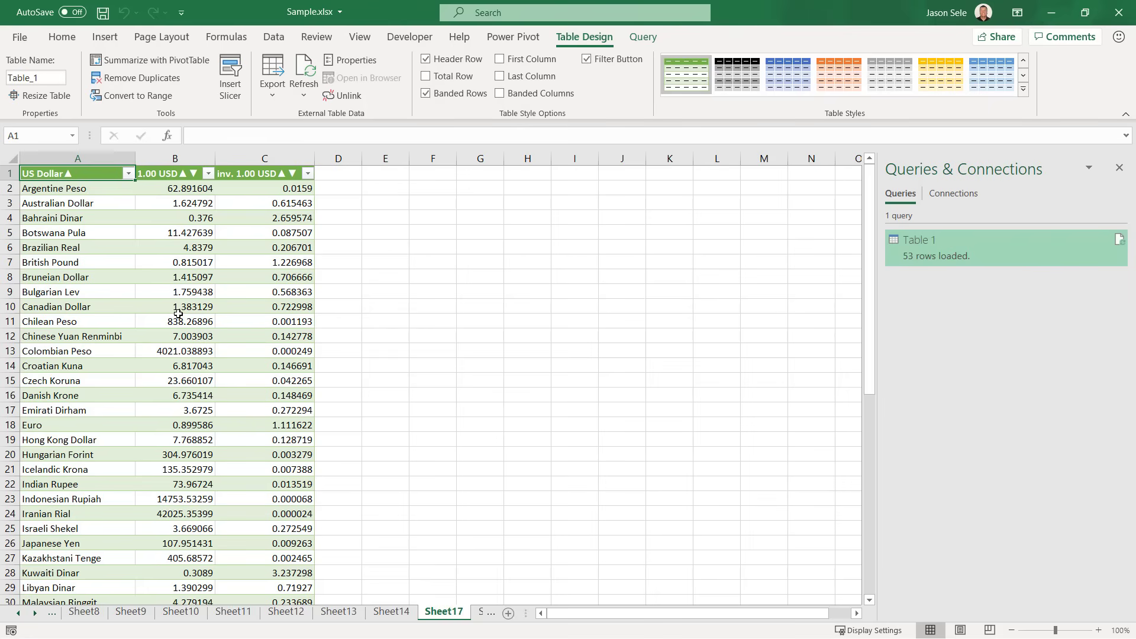
# Set the exchange rate query to refresh every 60 minutes and whenever the file is opened.
pyautogui.click(303, 97)
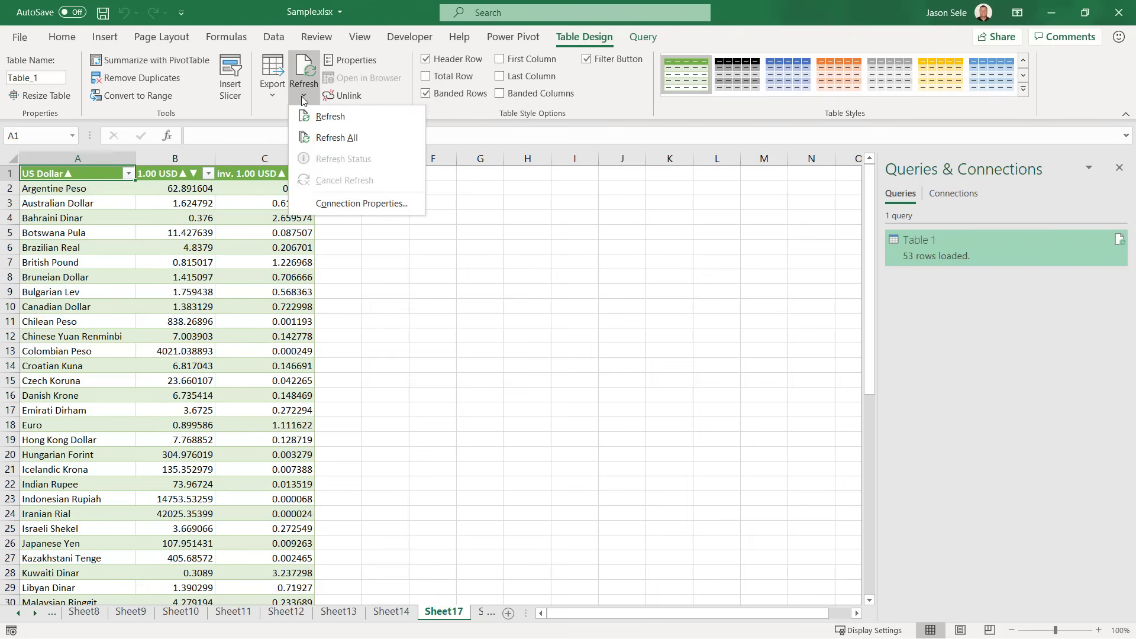
pyautogui.click(328, 202)
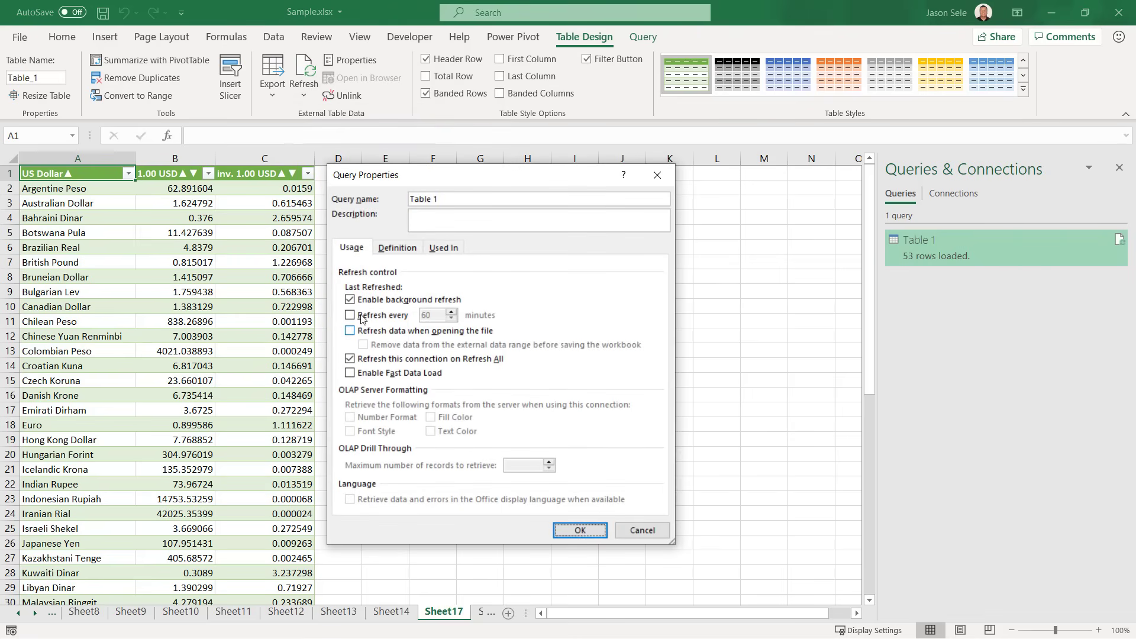
pyautogui.click(349, 315)
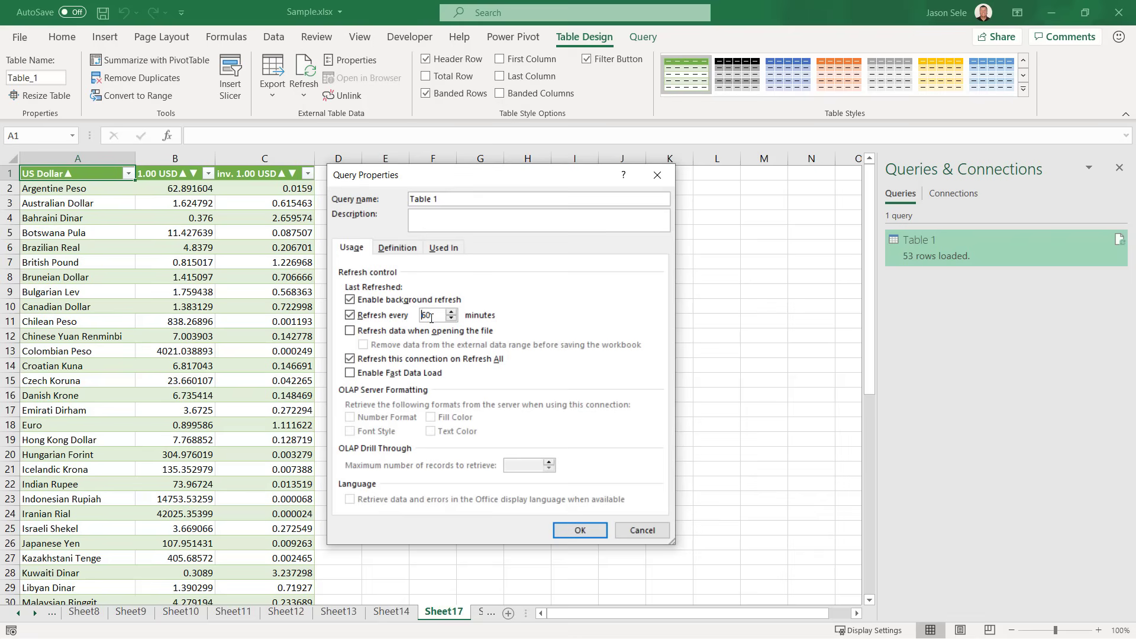
pyautogui.click(350, 331)
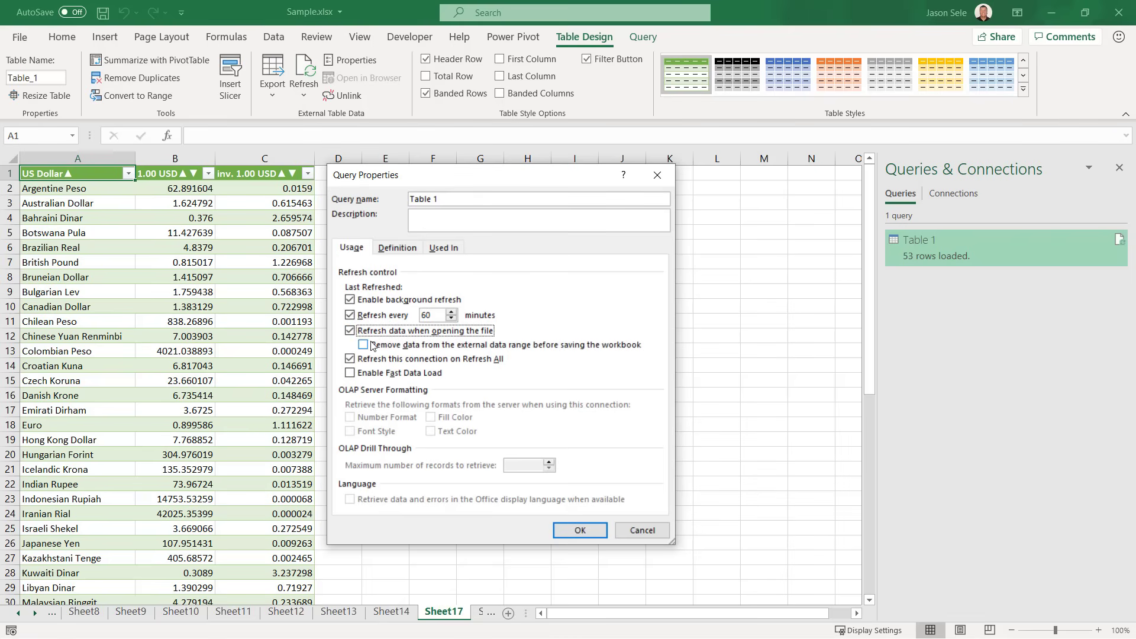
pyautogui.click(591, 531)
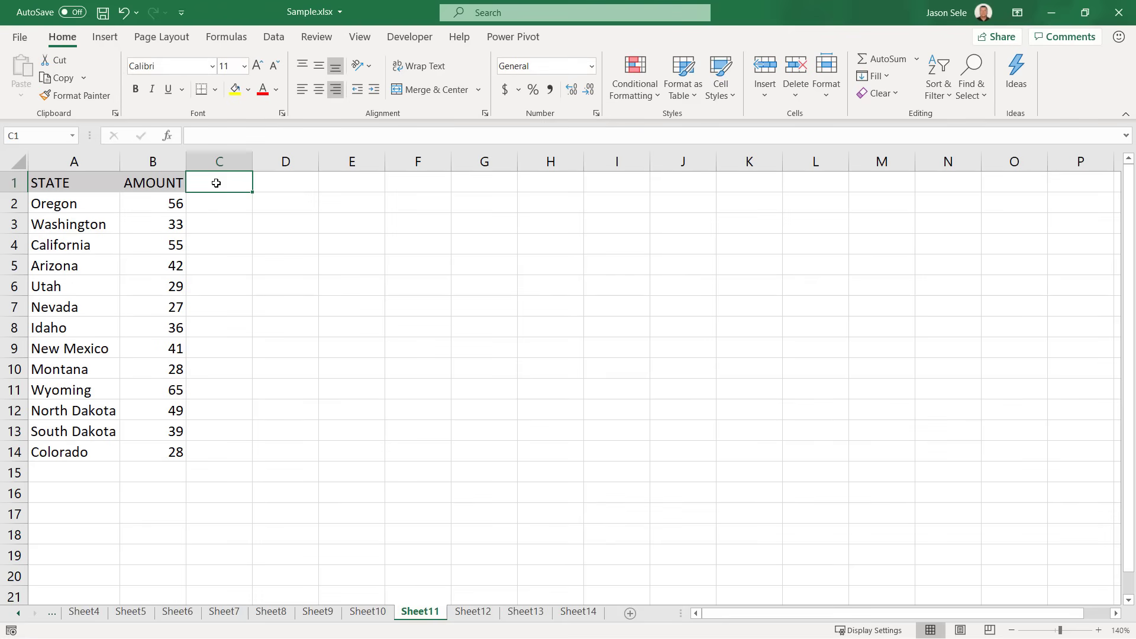
# Insert a People Graph on Sheet11 and create its chart from the state and amount data in A1:B14.
pyautogui.click(105, 37)
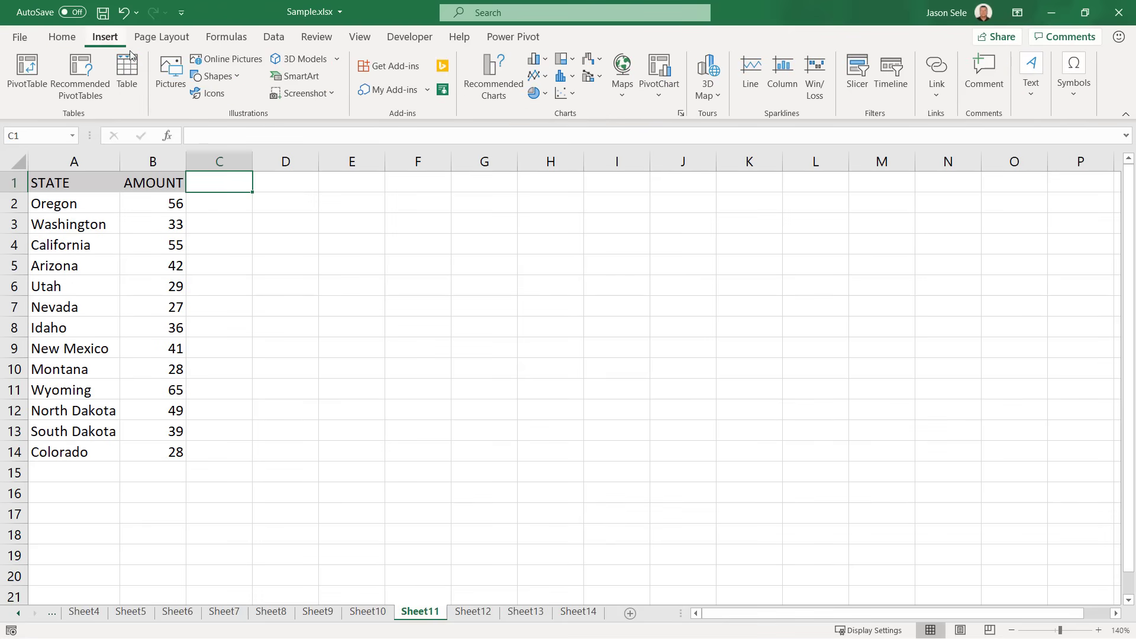
pyautogui.click(442, 91)
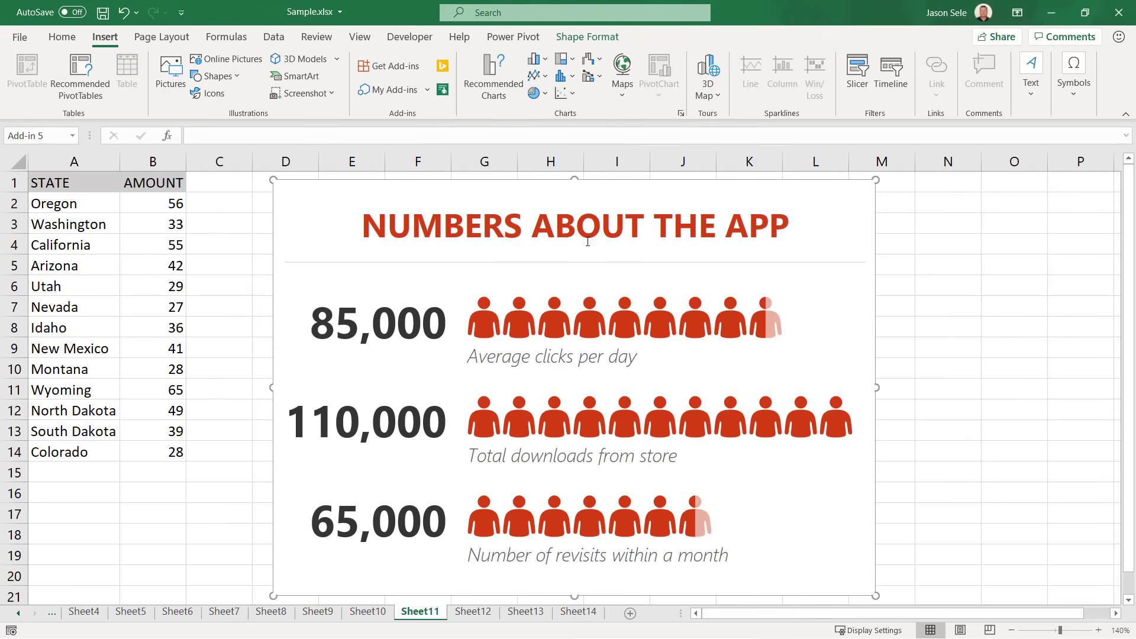
pyautogui.click(595, 242)
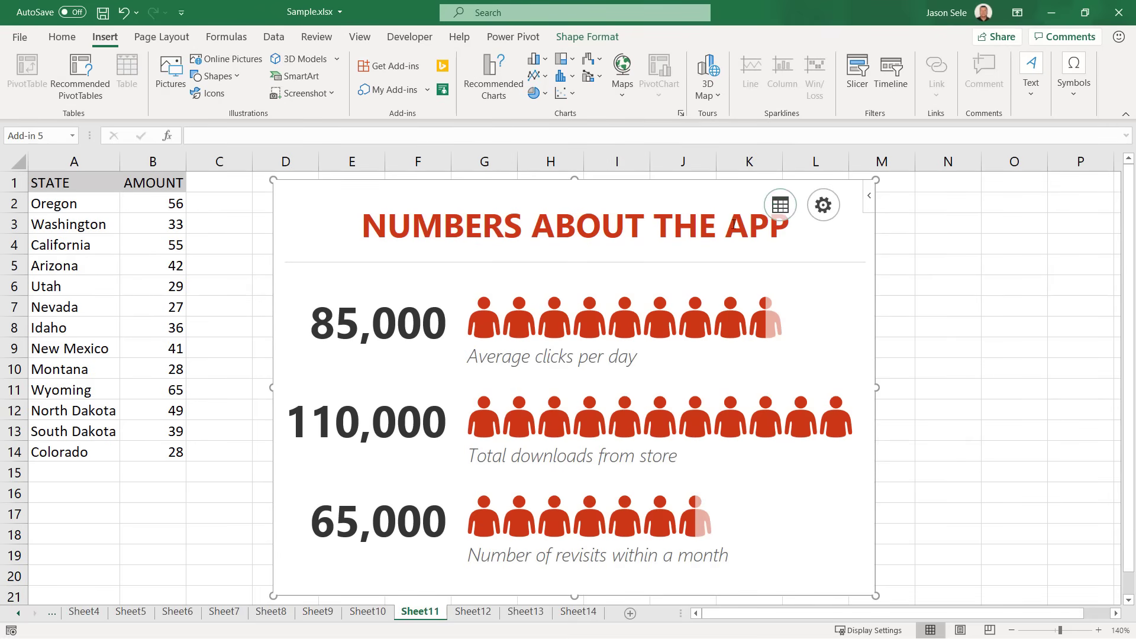
pyautogui.click(781, 206)
pyautogui.click(766, 261)
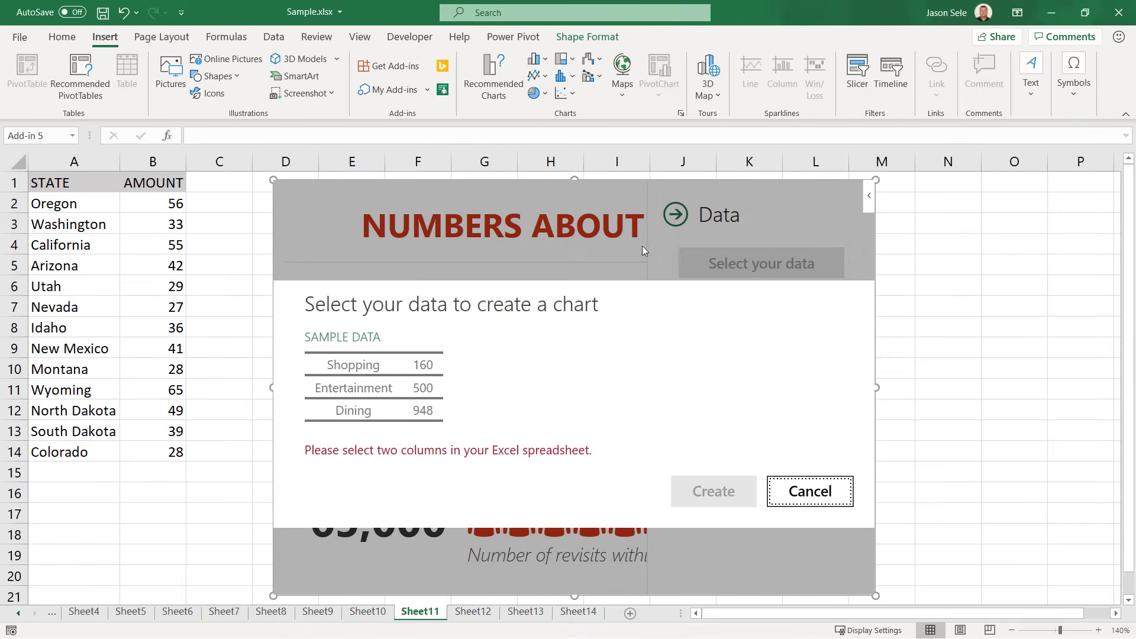
pyautogui.moveTo(43, 183); pyautogui.dragTo(162, 453)
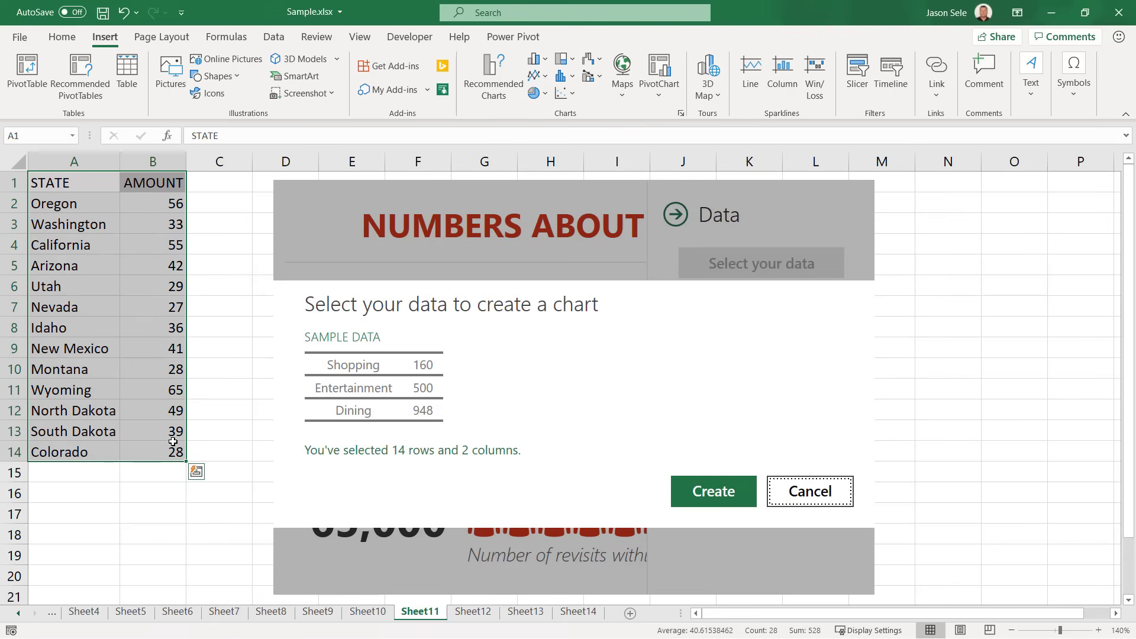
pyautogui.click(714, 493)
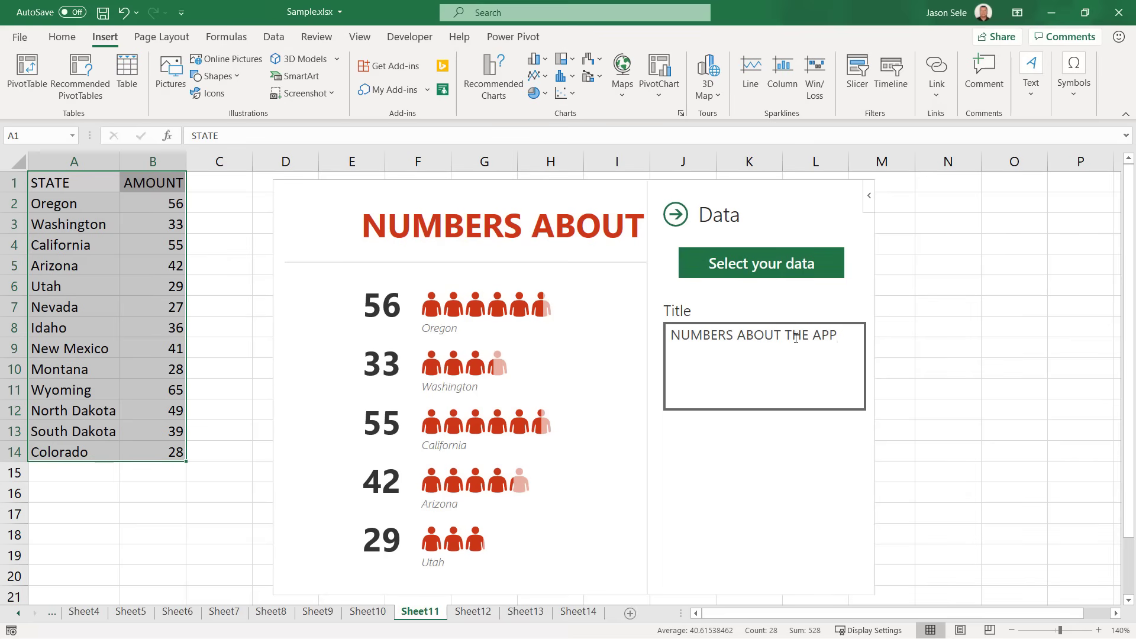
# Replace the people graph's title with TITLE and close its data settings.
pyautogui.moveTo(844, 333); pyautogui.dragTo(670, 334)
pyautogui.write('TITLE')
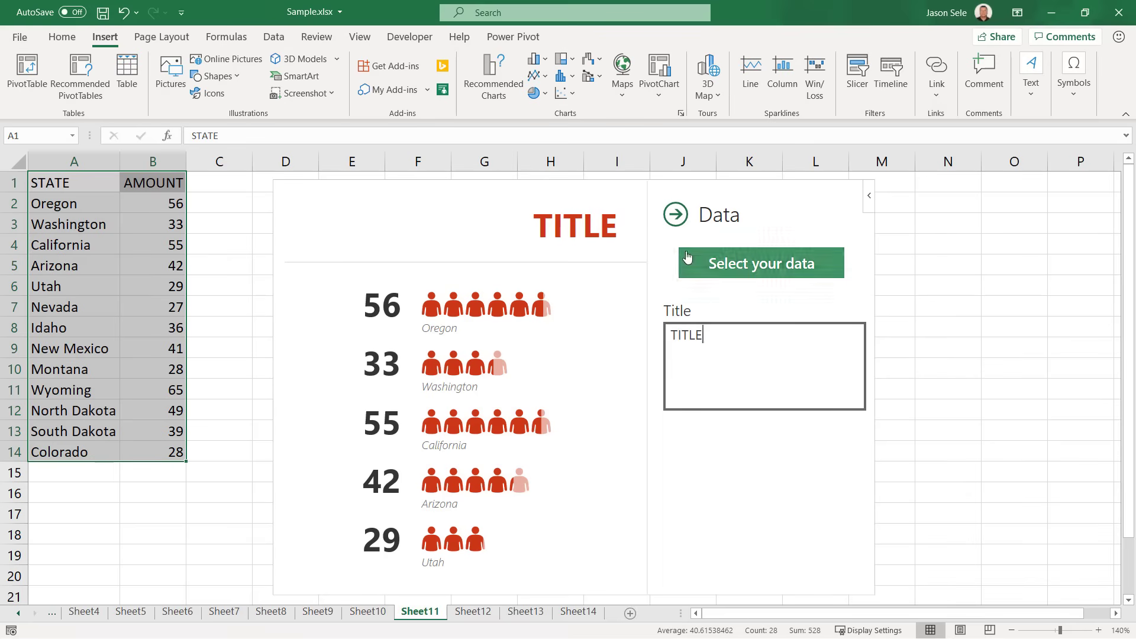
pyautogui.click(676, 216)
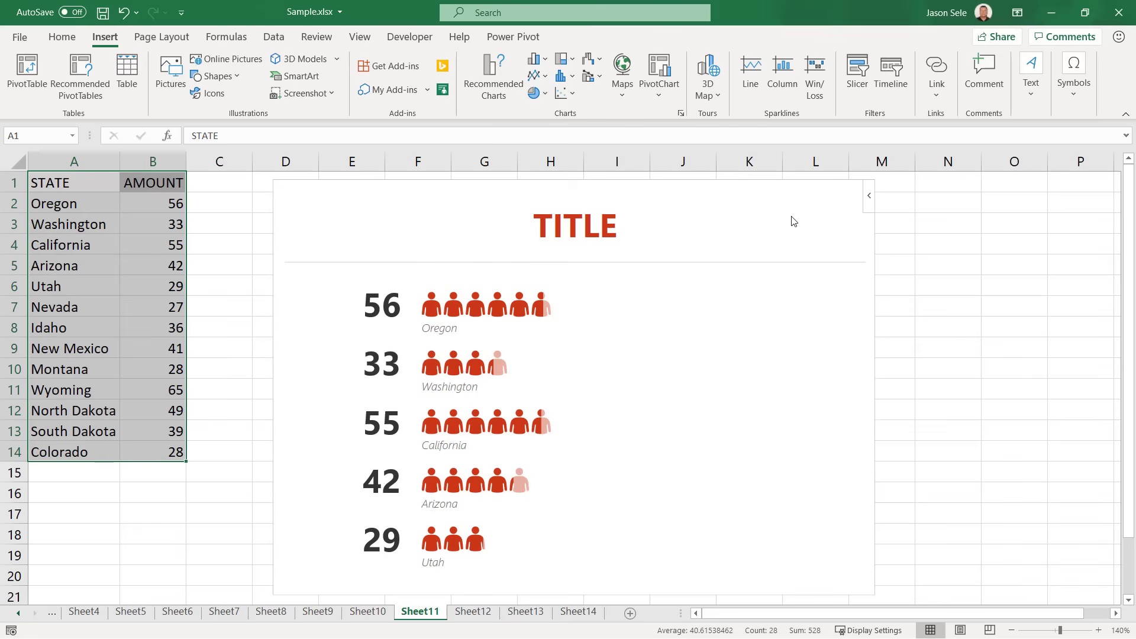
# Try the yellow graph type, and apply the type with blue figures on a striped background.
pyautogui.click(823, 207)
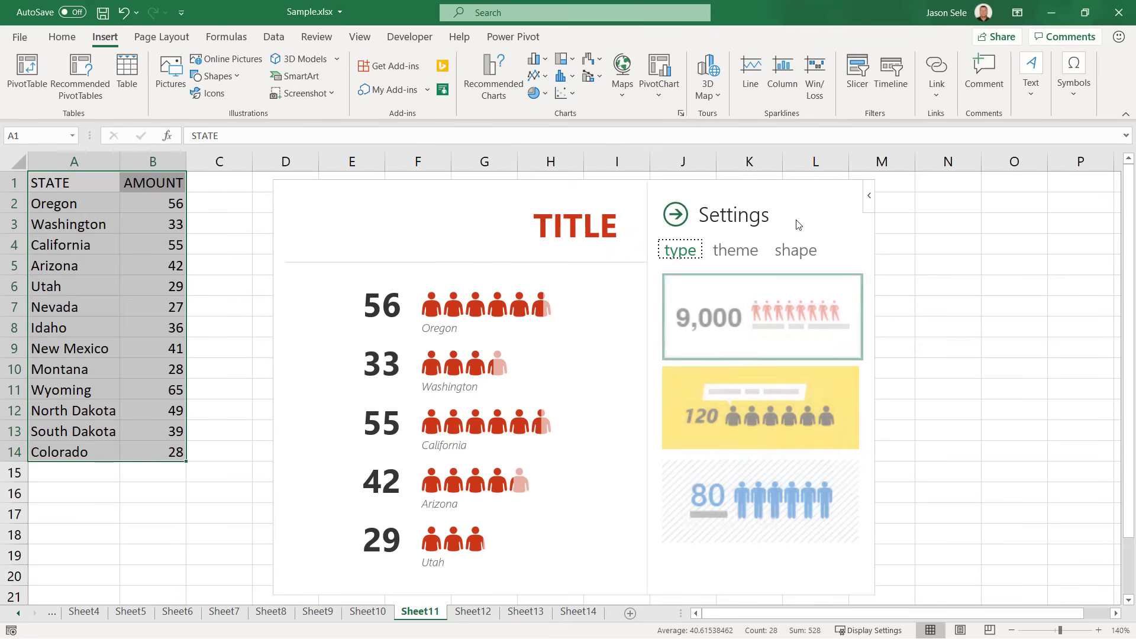
pyautogui.click(714, 419)
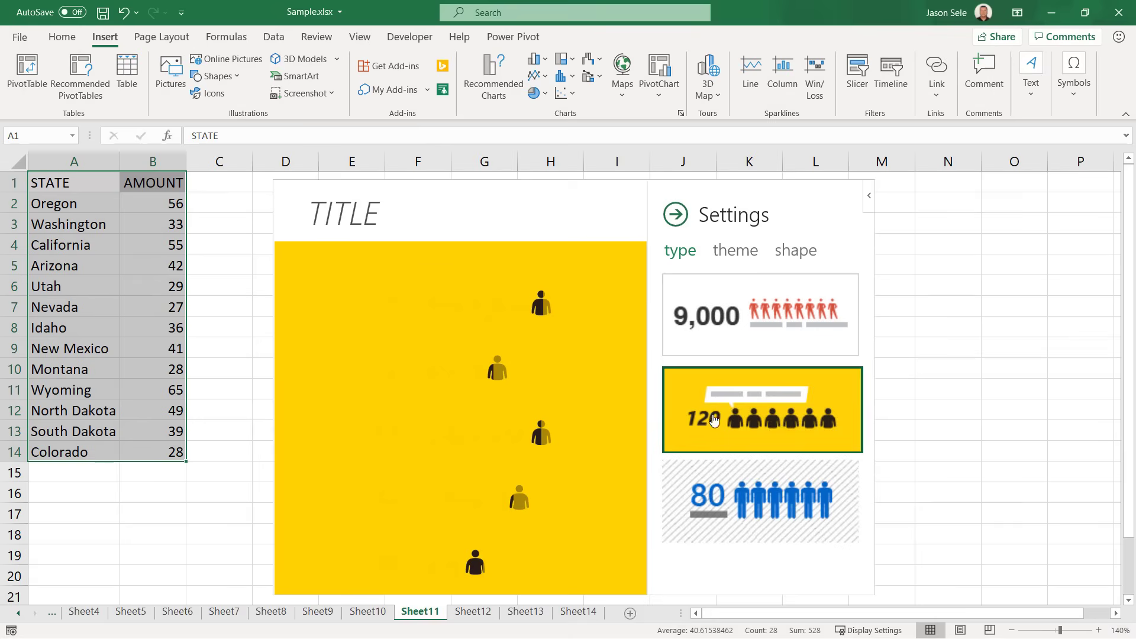
pyautogui.click(713, 500)
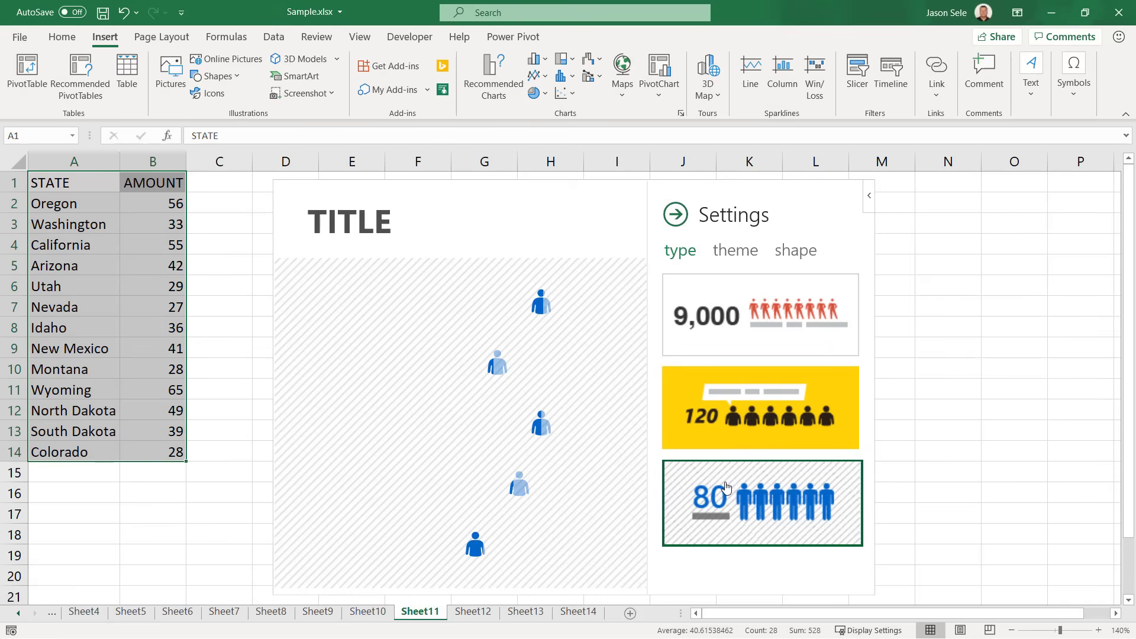
# Try the yellow and green graph themes, apply the dark theme with light blue figures, and choose the heart shape.
pyautogui.click(727, 256)
pyautogui.click(710, 349)
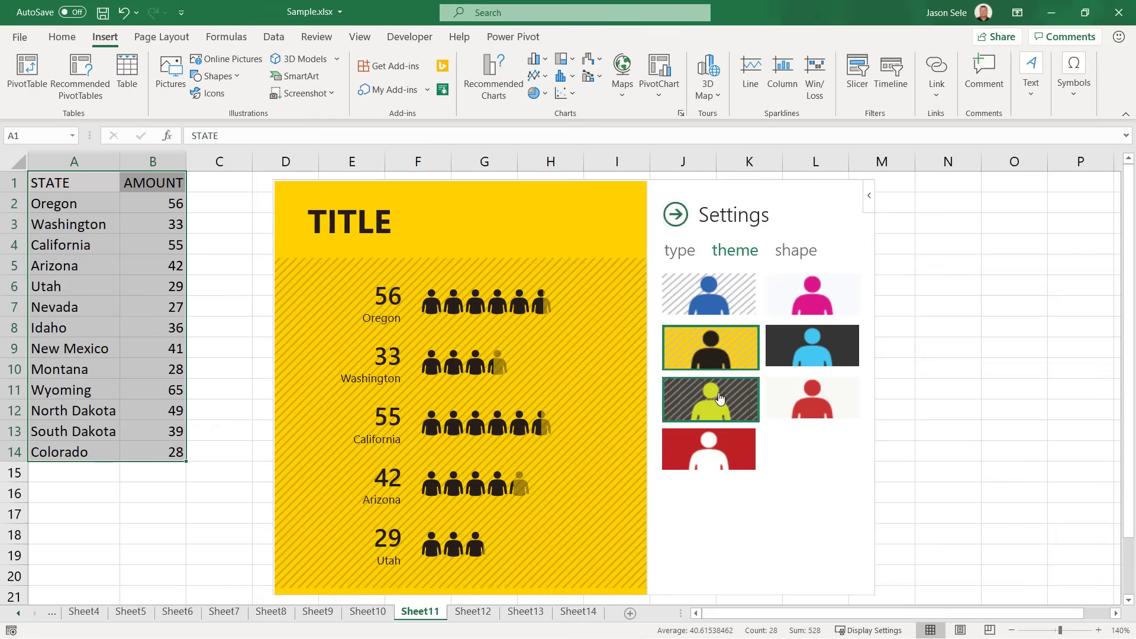
pyautogui.click(719, 398)
pyautogui.click(812, 349)
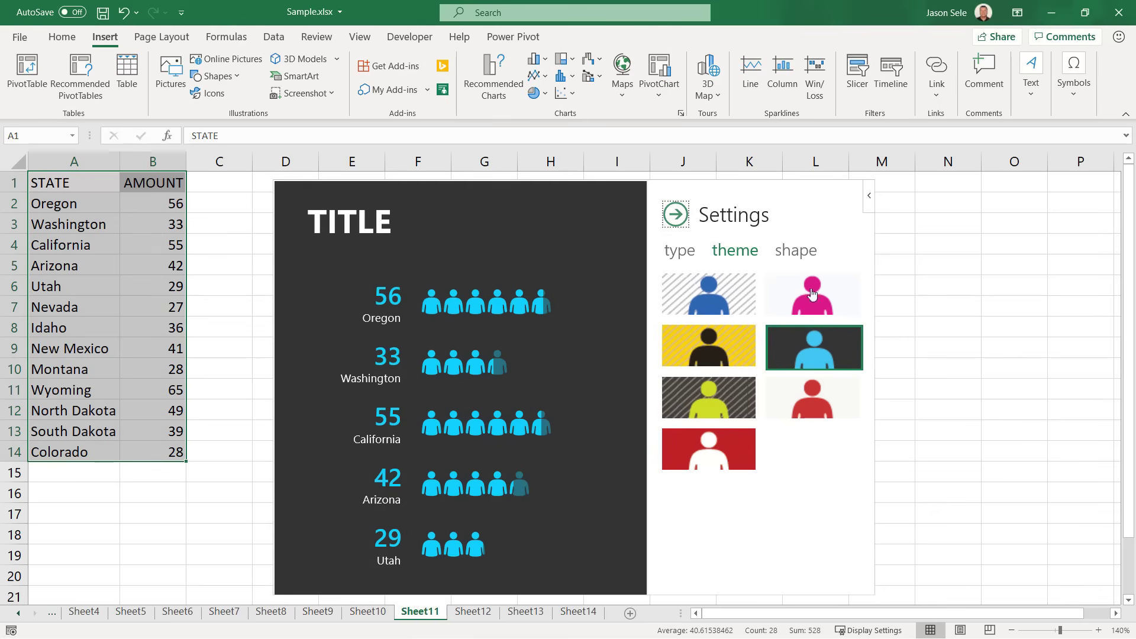
pyautogui.click(795, 251)
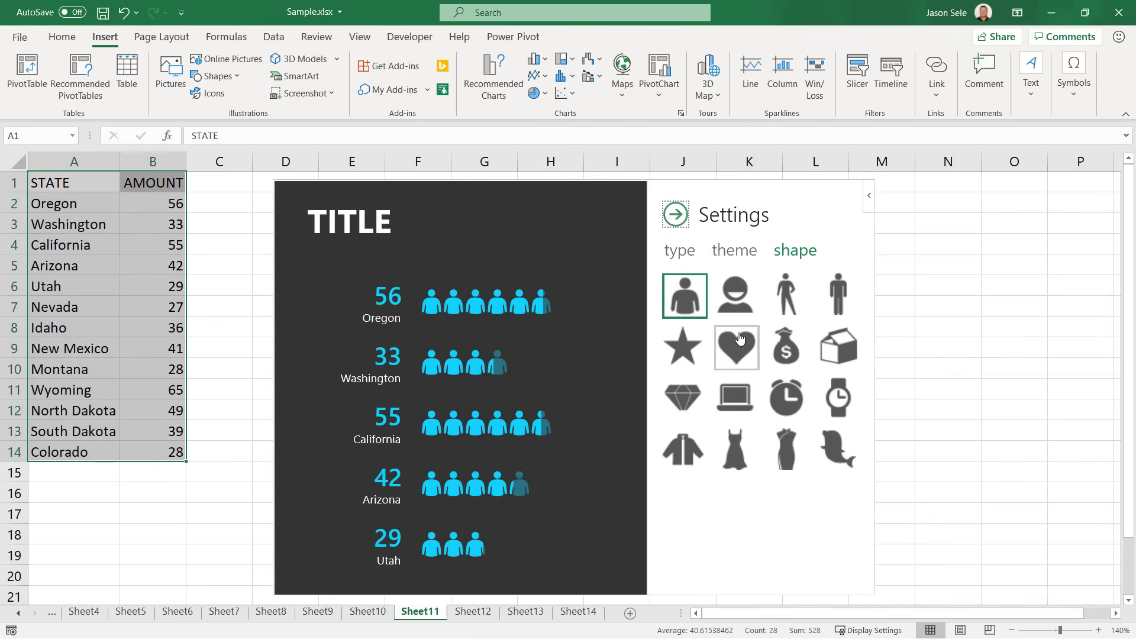
pyautogui.click(739, 340)
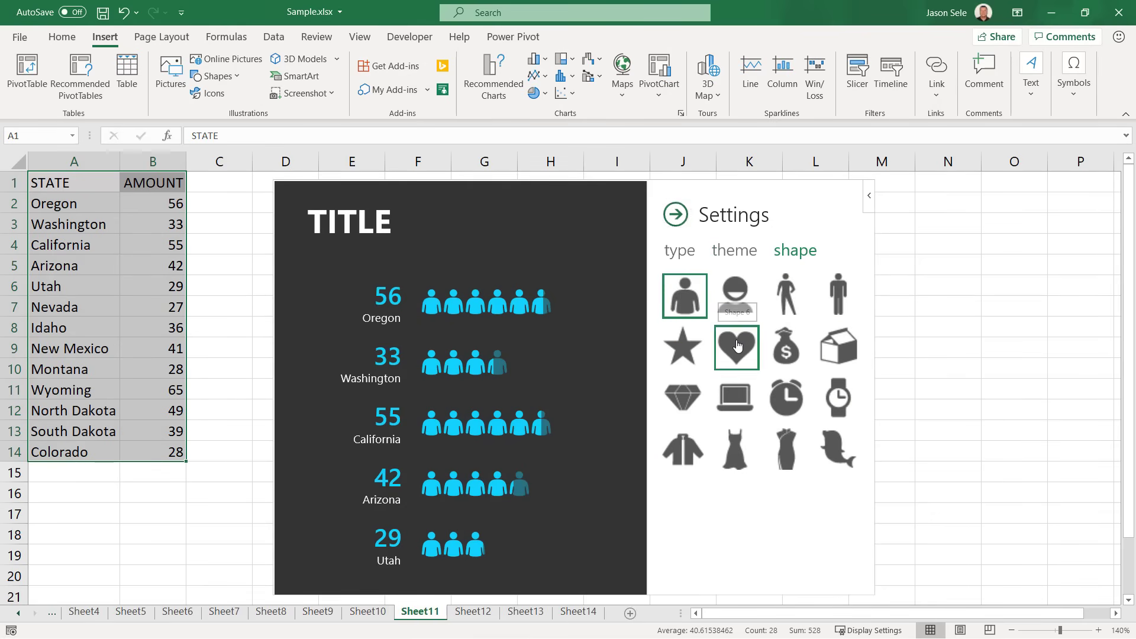
# Try the money bag shape, apply the laptop shape to the people graph, and close its settings.
pyautogui.click(788, 348)
pyautogui.click(742, 400)
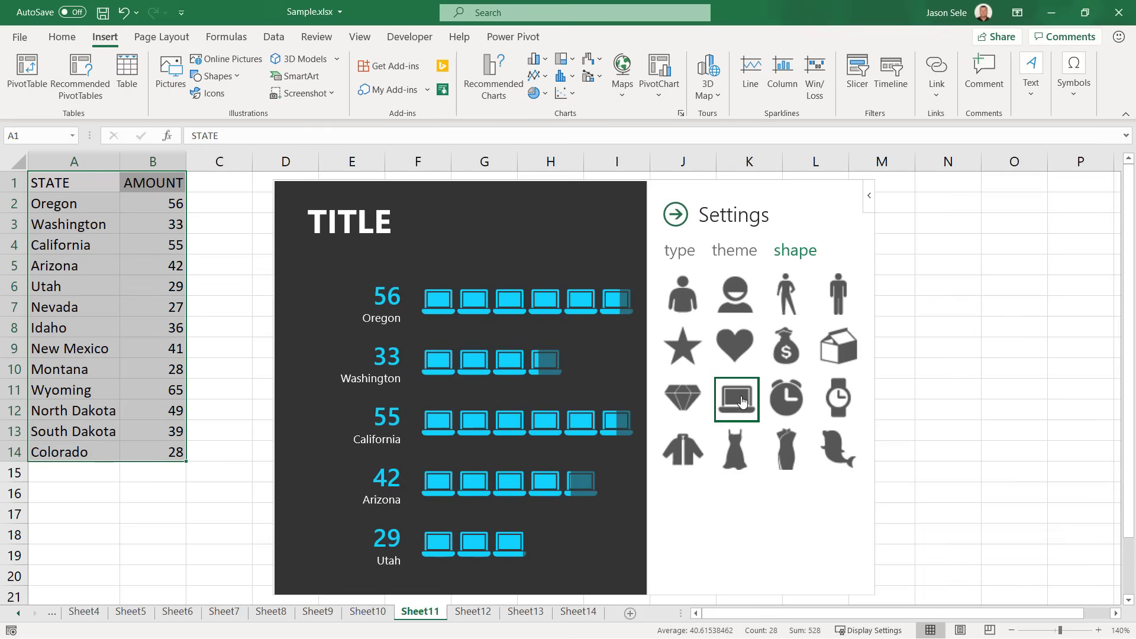
pyautogui.click(676, 215)
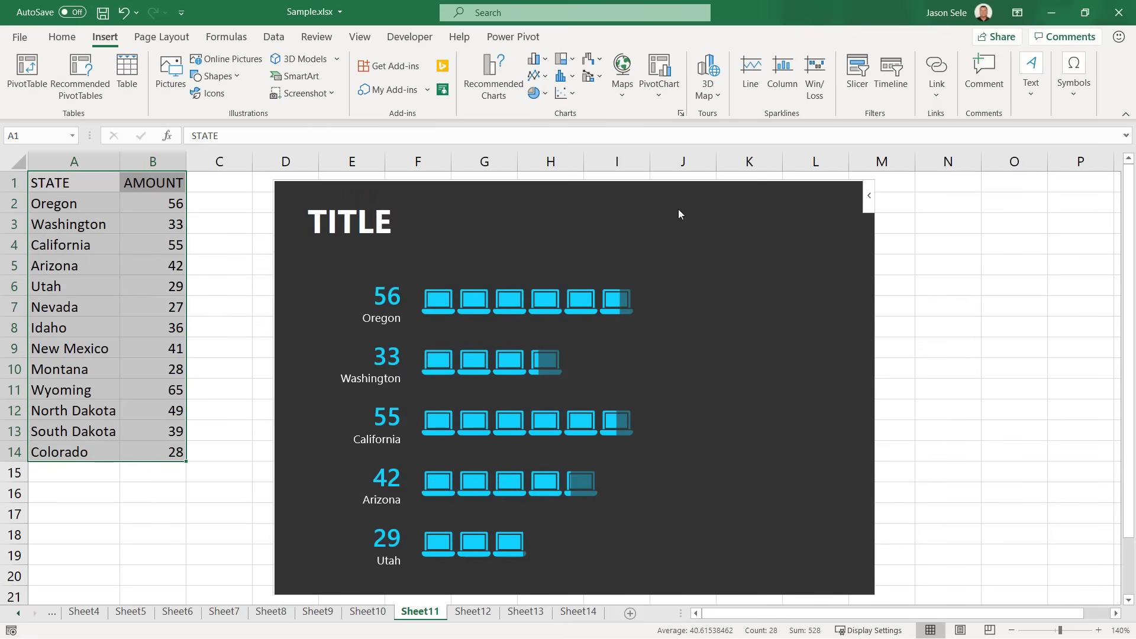
# Show the people graph as a saved image, and shrink and move it nearer to the state data.
pyautogui.click(869, 200)
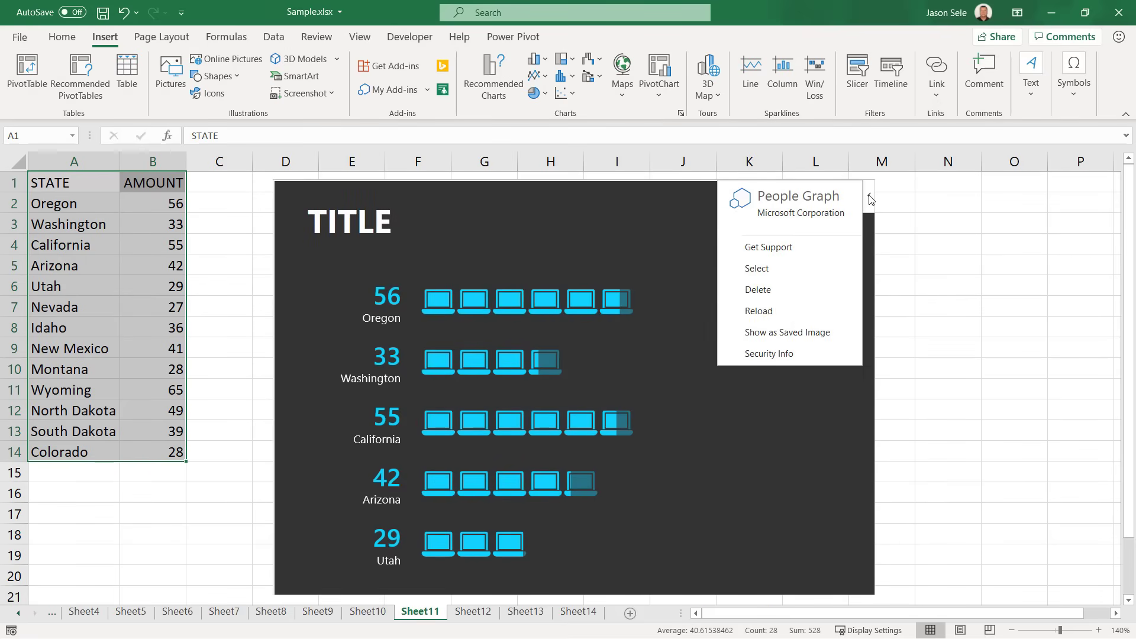
pyautogui.click(800, 333)
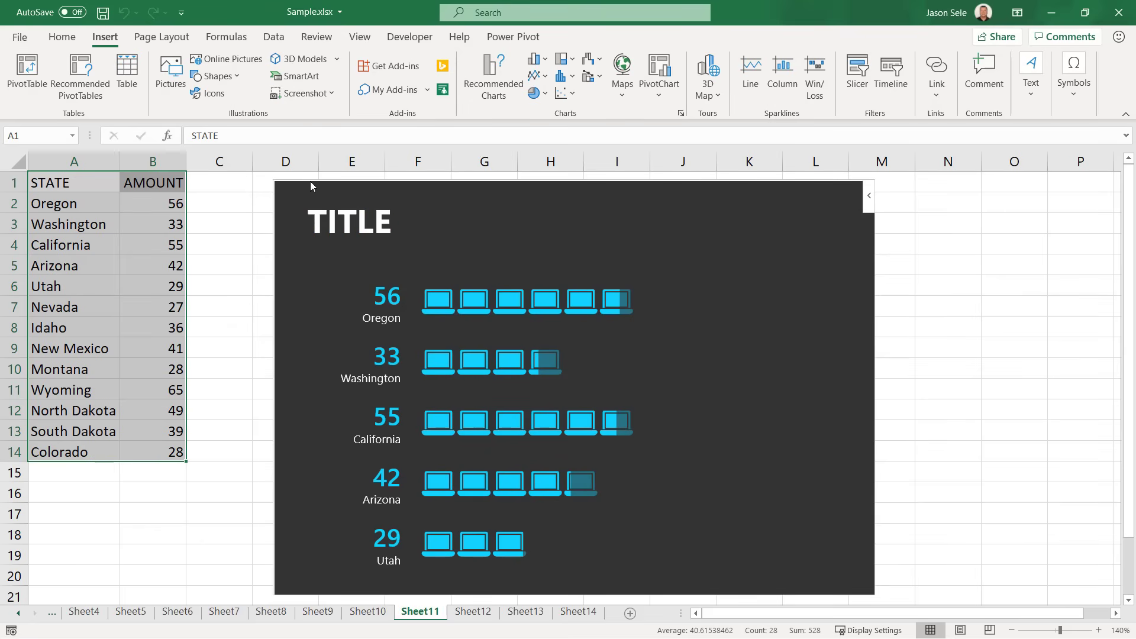
pyautogui.moveTo(310, 181); pyautogui.dragTo(380, 287)
pyautogui.moveTo(529, 288); pyautogui.dragTo(382, 191)
# Turn off the saved-image display for the selected people graph.
pyautogui.click(665, 194)
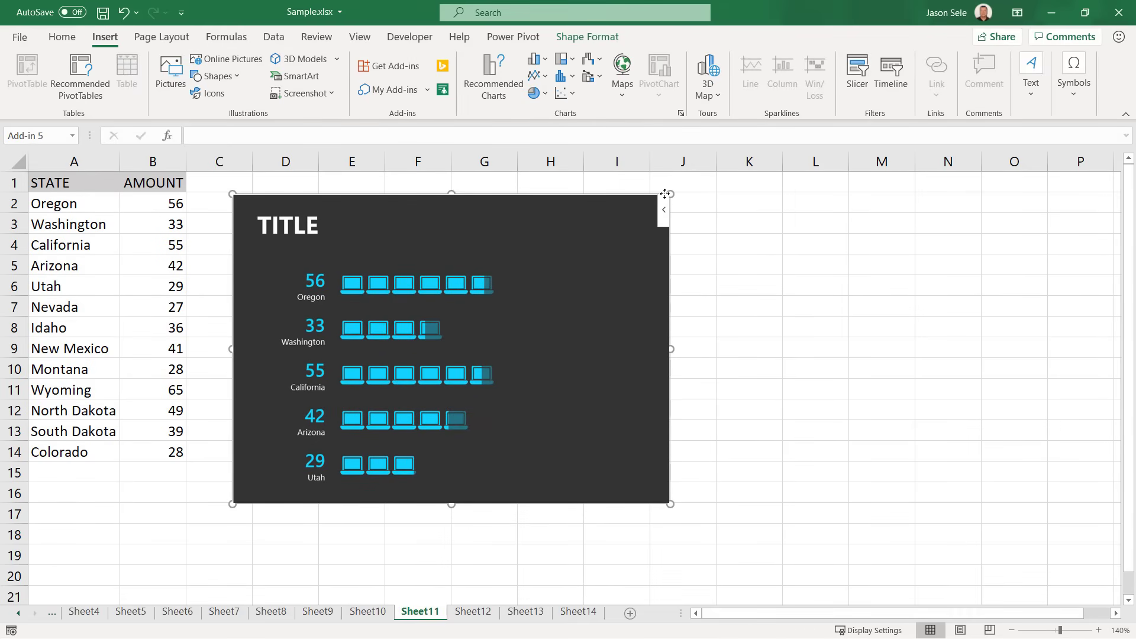
pyautogui.click(665, 211)
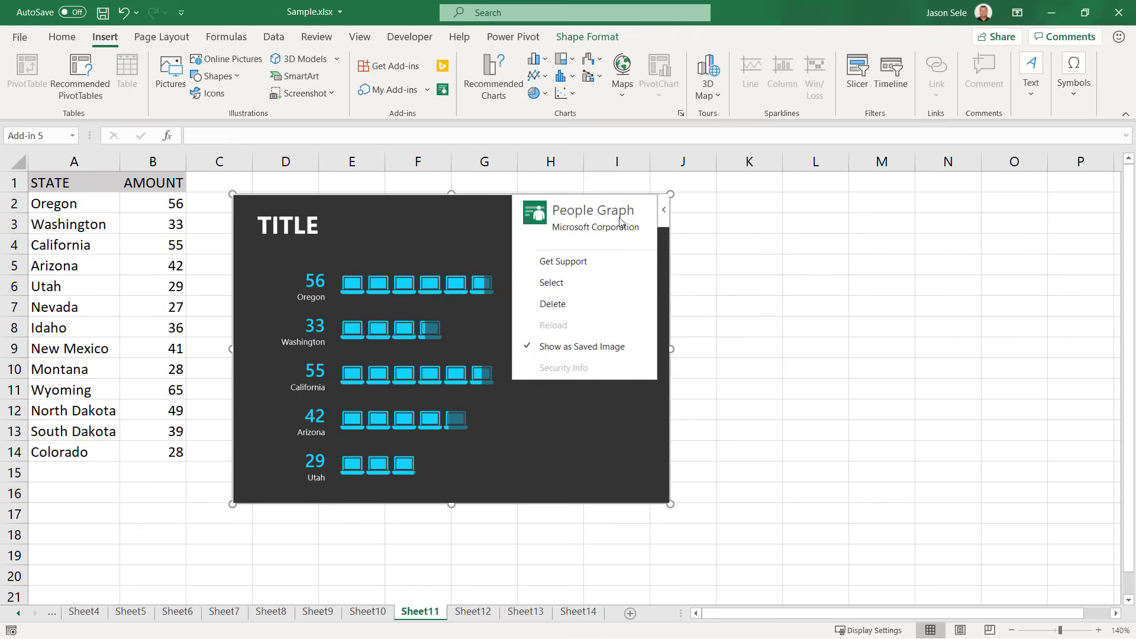
pyautogui.click(568, 346)
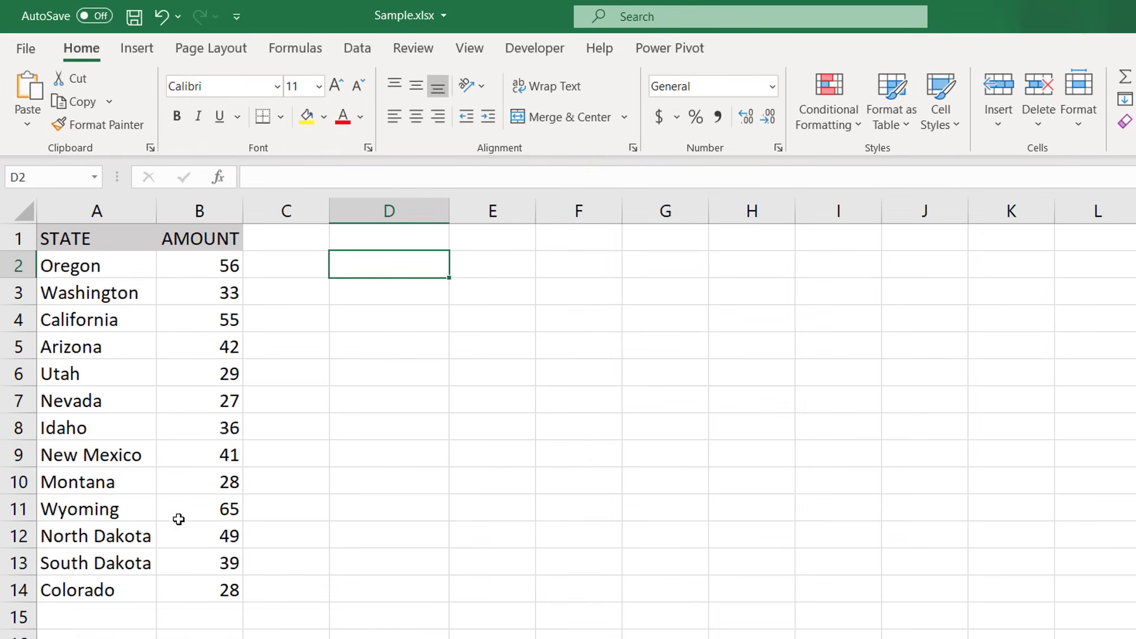
# Enter =SORT(A2:B14,1,1,FALSE) in D2 to sort the data by state in ascending order.
pyautogui.write('=SORT(')
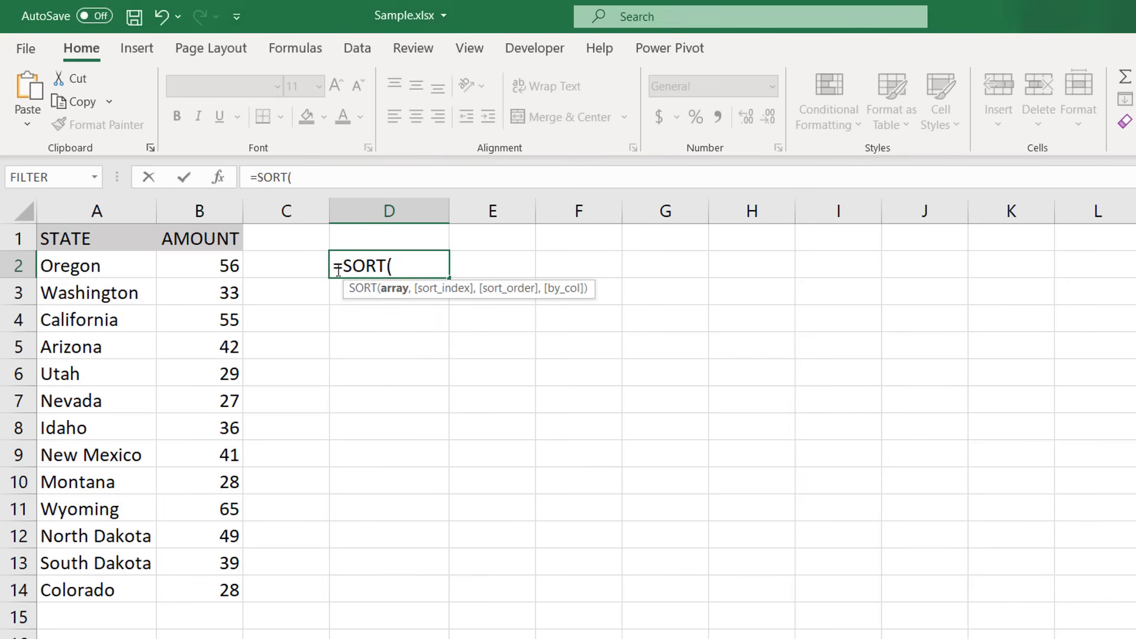
pyautogui.moveTo(123, 265); pyautogui.dragTo(217, 586)
pyautogui.write(',')
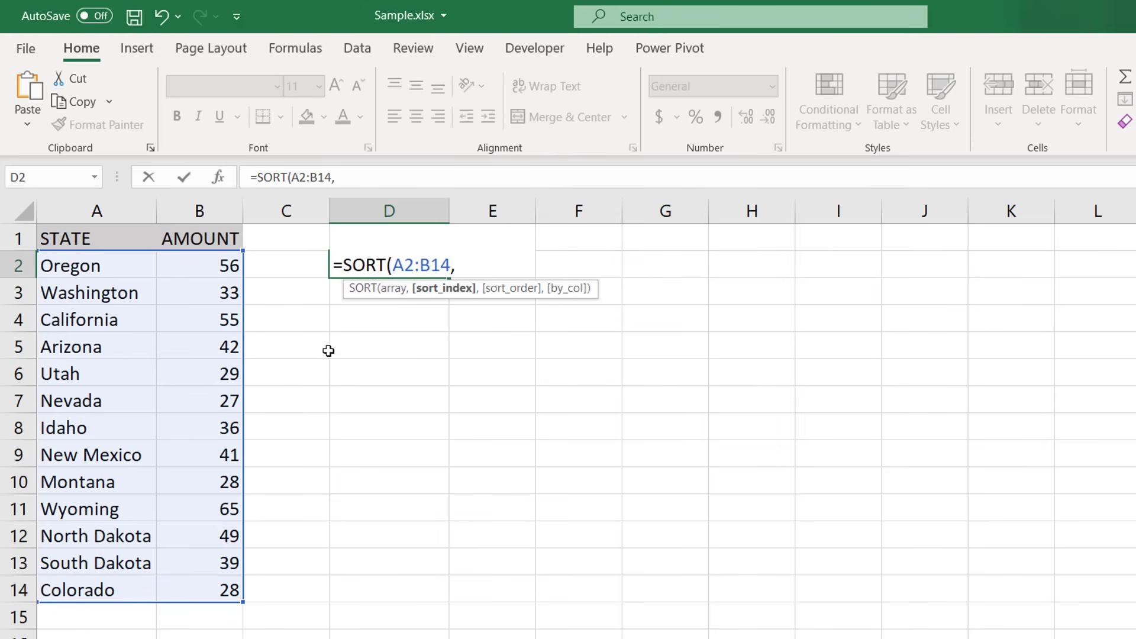
pyautogui.write('1,')
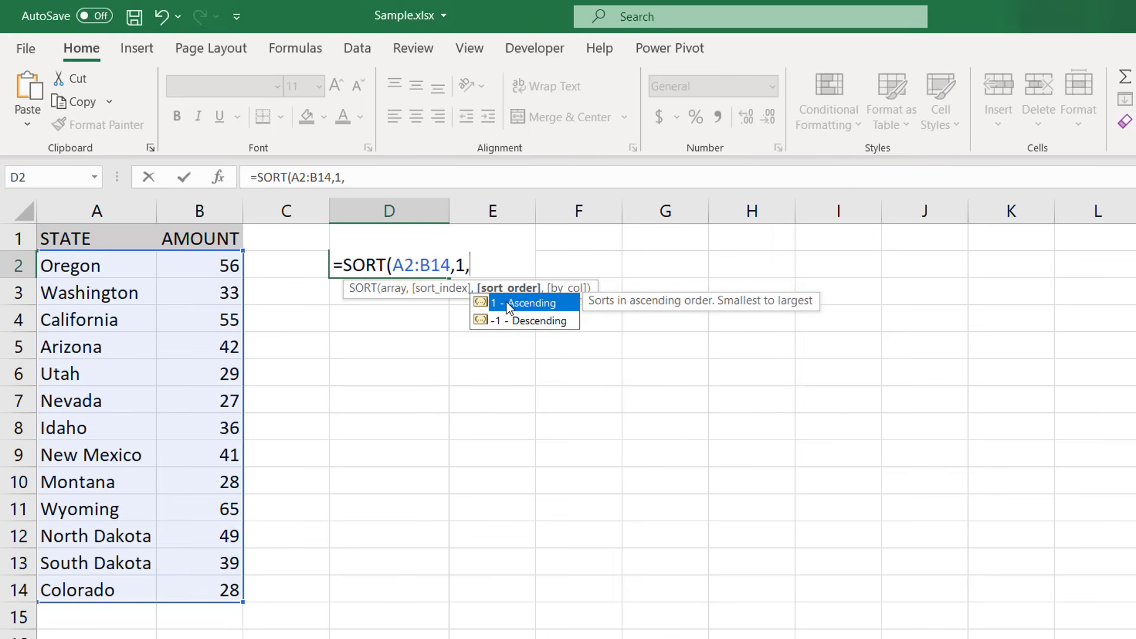
pyautogui.doubleClick(508, 303)
pyautogui.write(',')
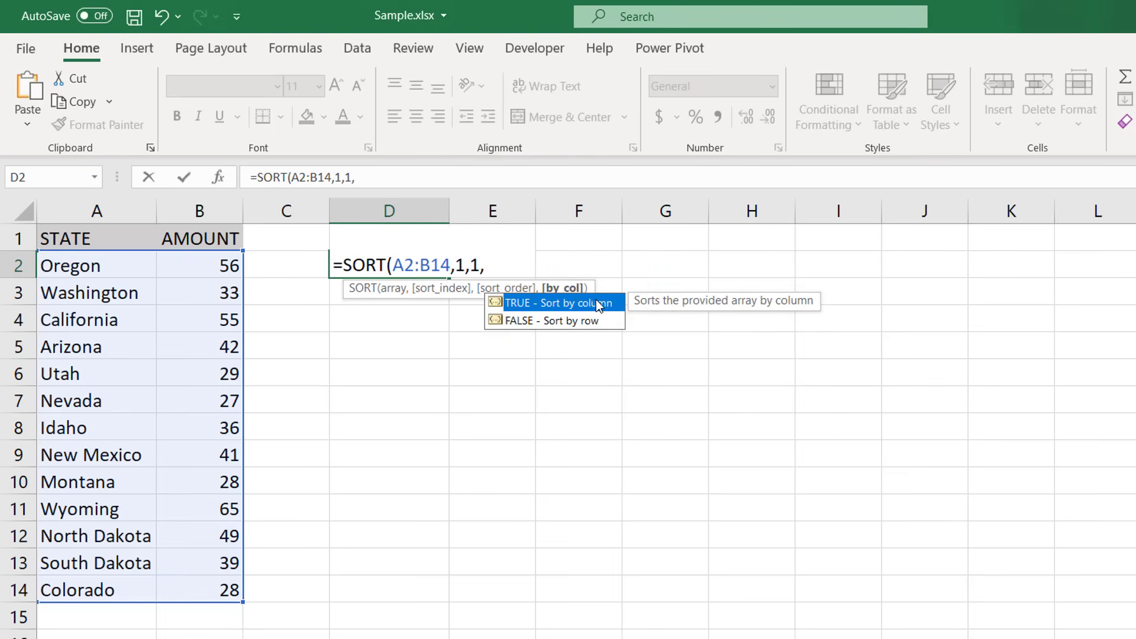
pyautogui.doubleClick(528, 323)
pyautogui.write(')')
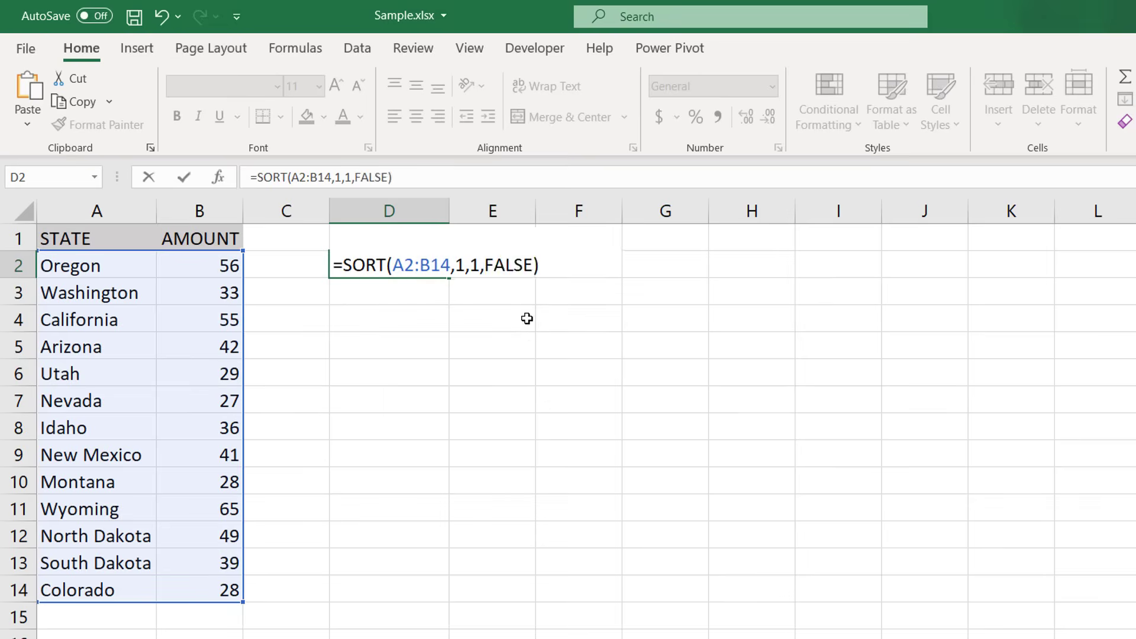
pyautogui.press('Return')
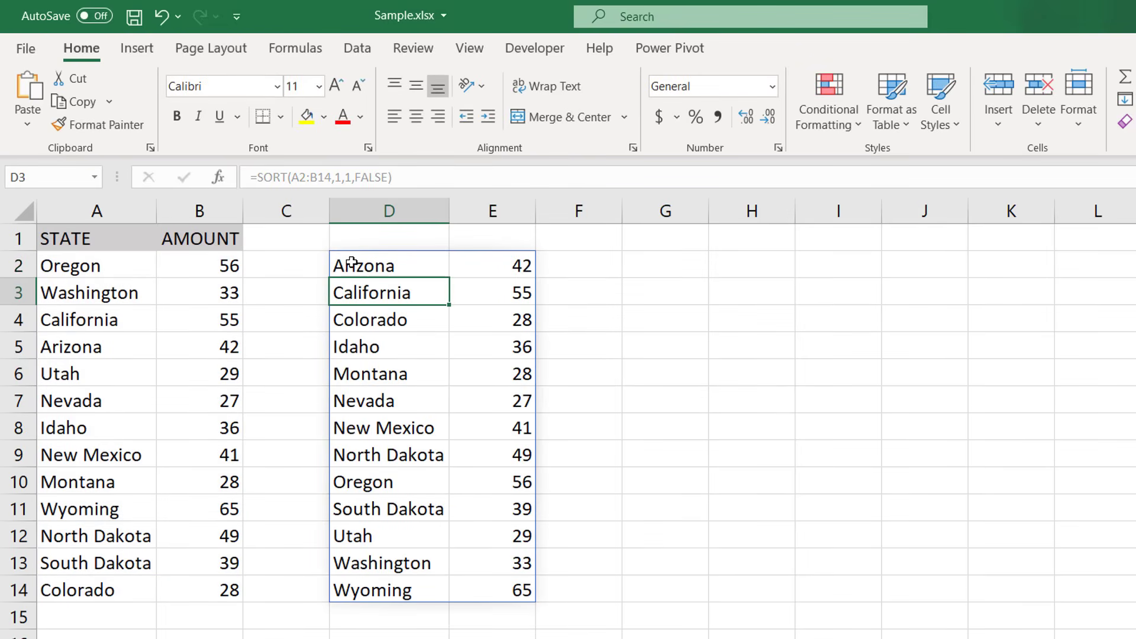
# Change the sort index in D2's SORT formula to 2 to sort the data by amount.
pyautogui.click(350, 260)
pyautogui.click(349, 177)
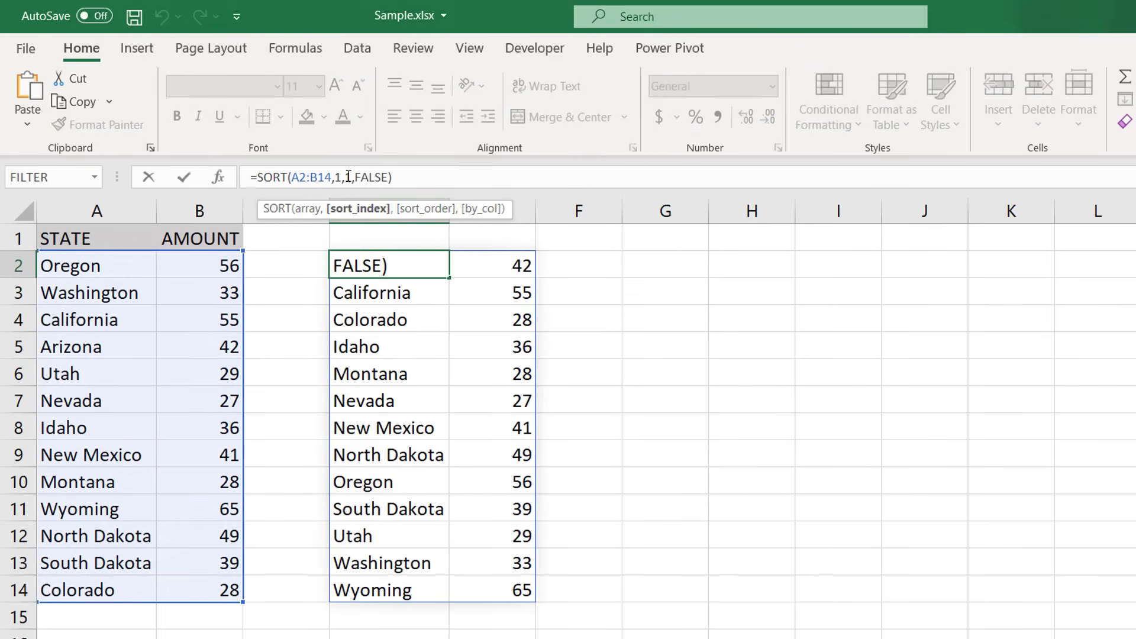
pyautogui.press('BackSpace')
pyautogui.write('2')
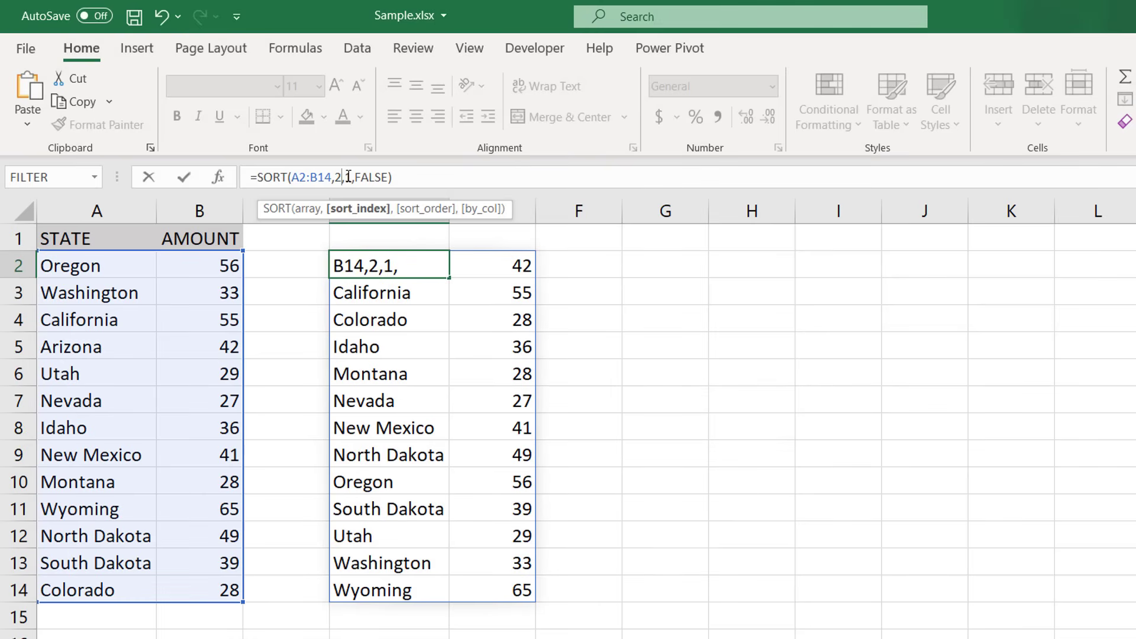
pyautogui.press('Return')
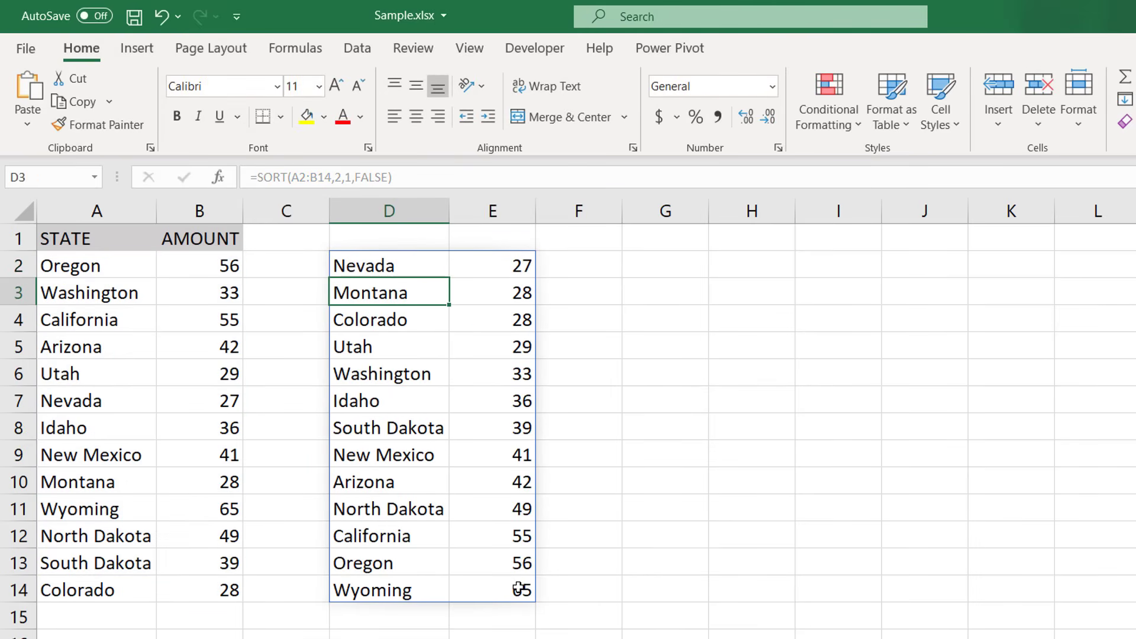
# Examine the cells of the sorted results in columns D and E, from row 2 down to row 6.
pyautogui.click(379, 270)
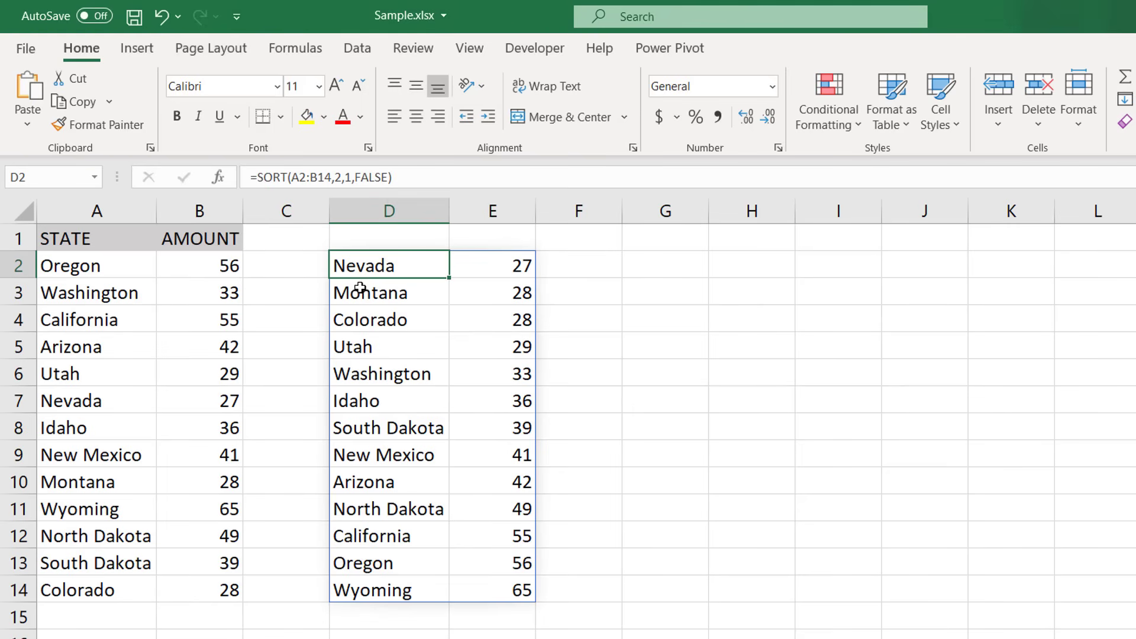
pyautogui.click(381, 296)
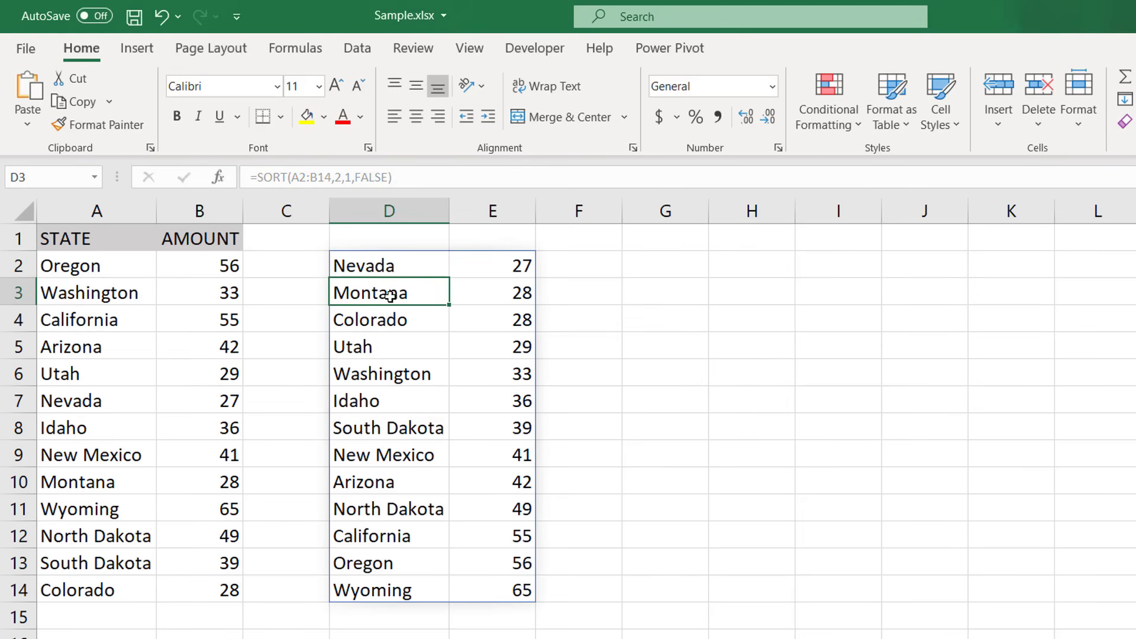
pyautogui.click(477, 264)
pyautogui.click(486, 296)
pyautogui.click(486, 313)
pyautogui.click(432, 338)
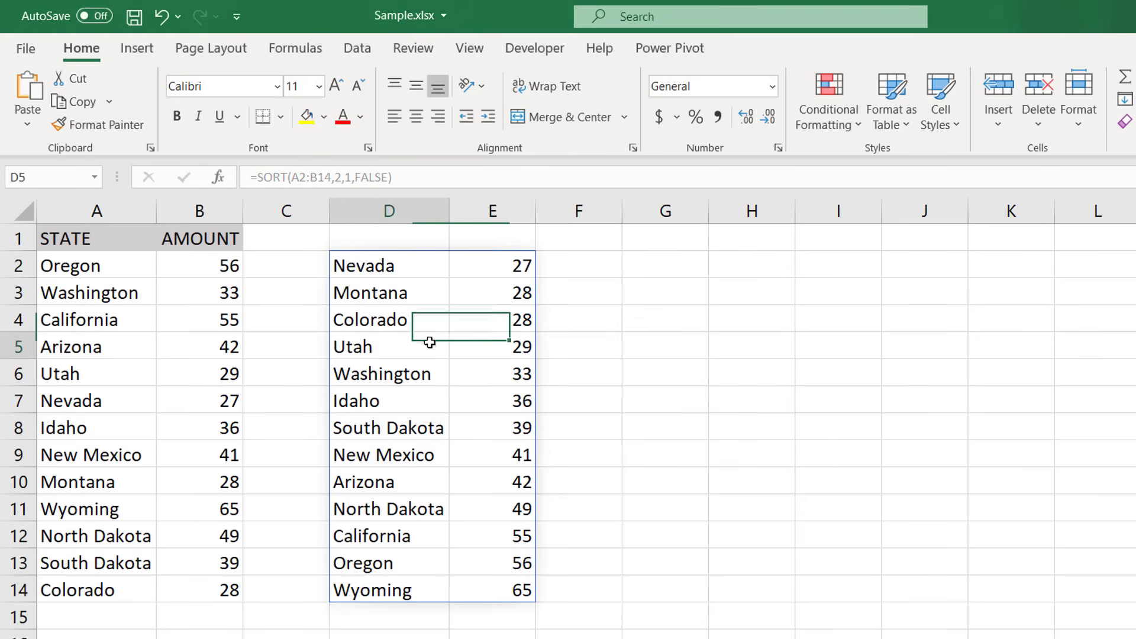
pyautogui.click(487, 351)
pyautogui.click(480, 373)
pyautogui.click(441, 381)
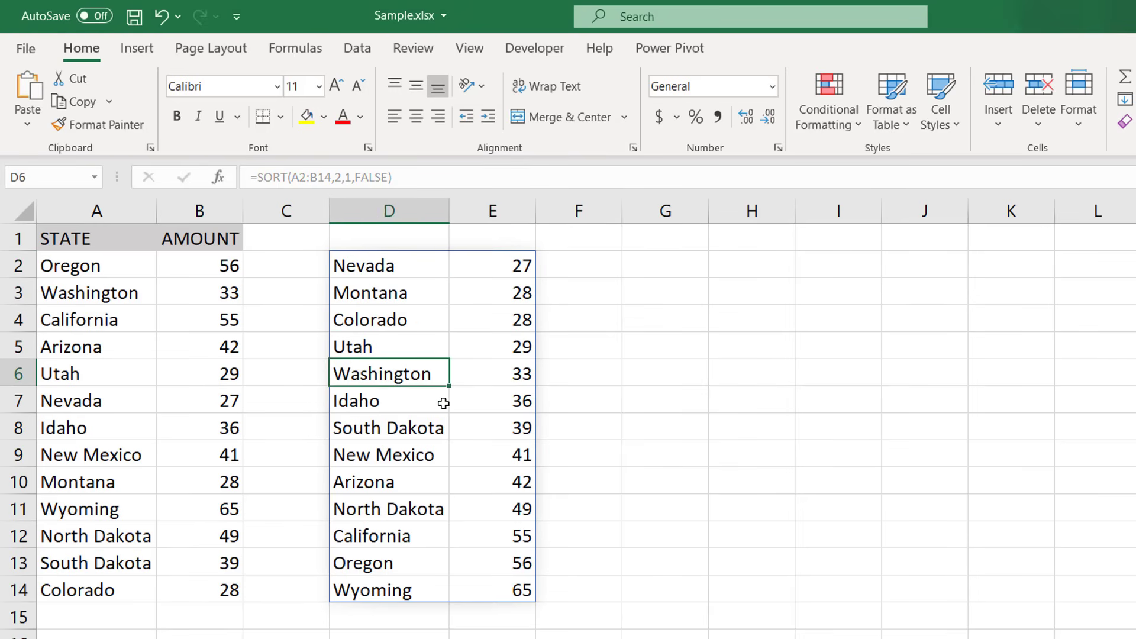
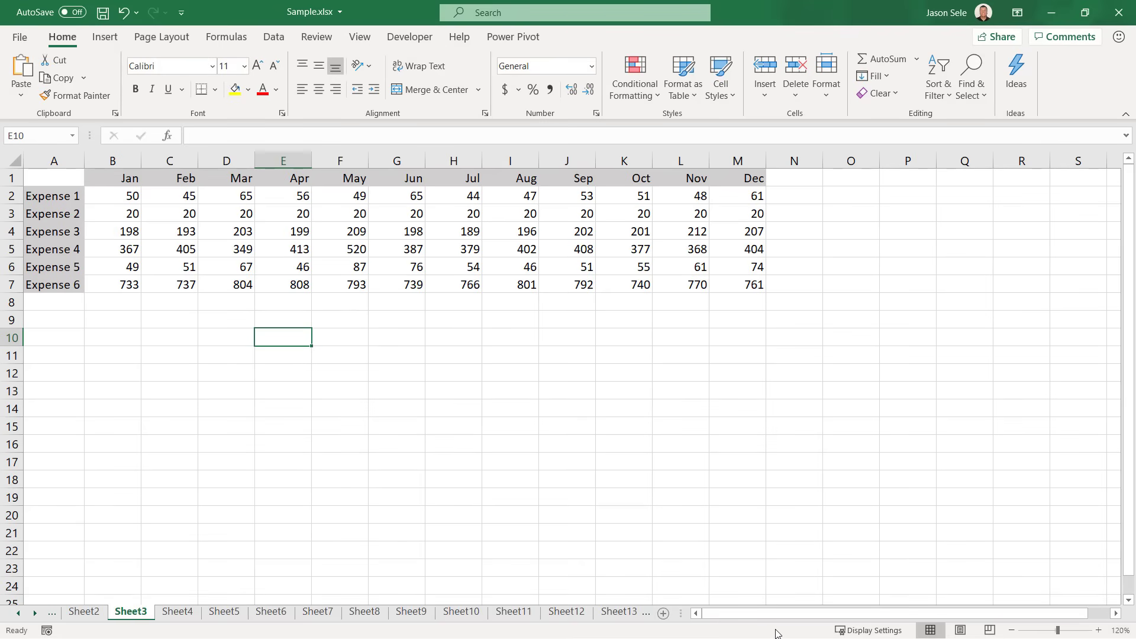
# Check the status bar statistics for the January expenses in B2:B7 and for Expense 1 from January to October.
pyautogui.click(122, 197)
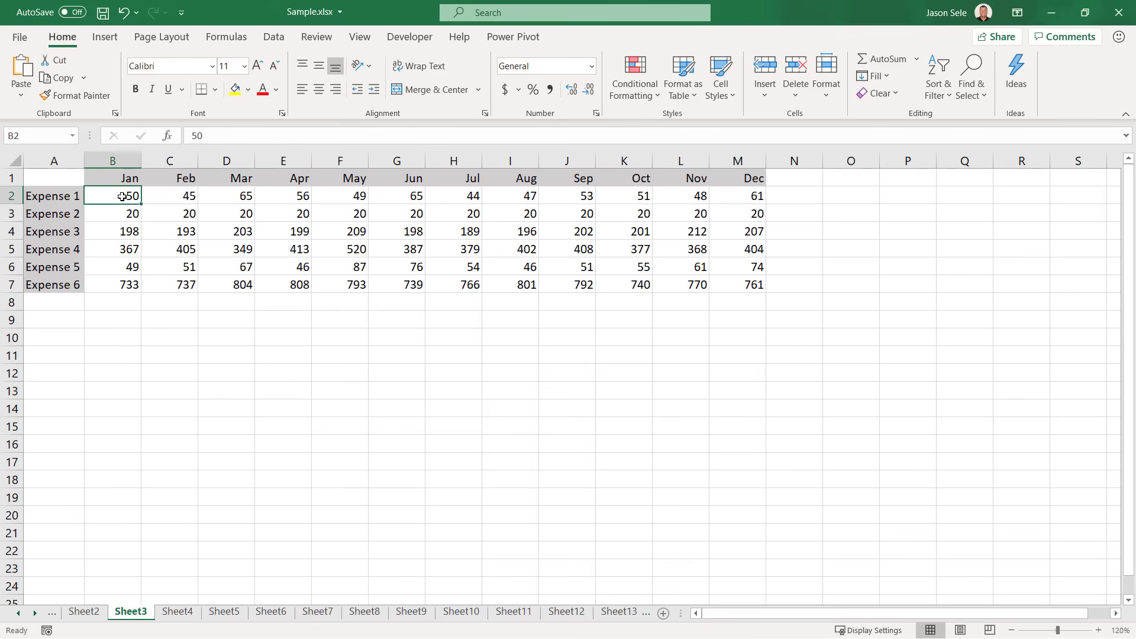
pyautogui.moveTo(122, 197); pyautogui.dragTo(126, 282)
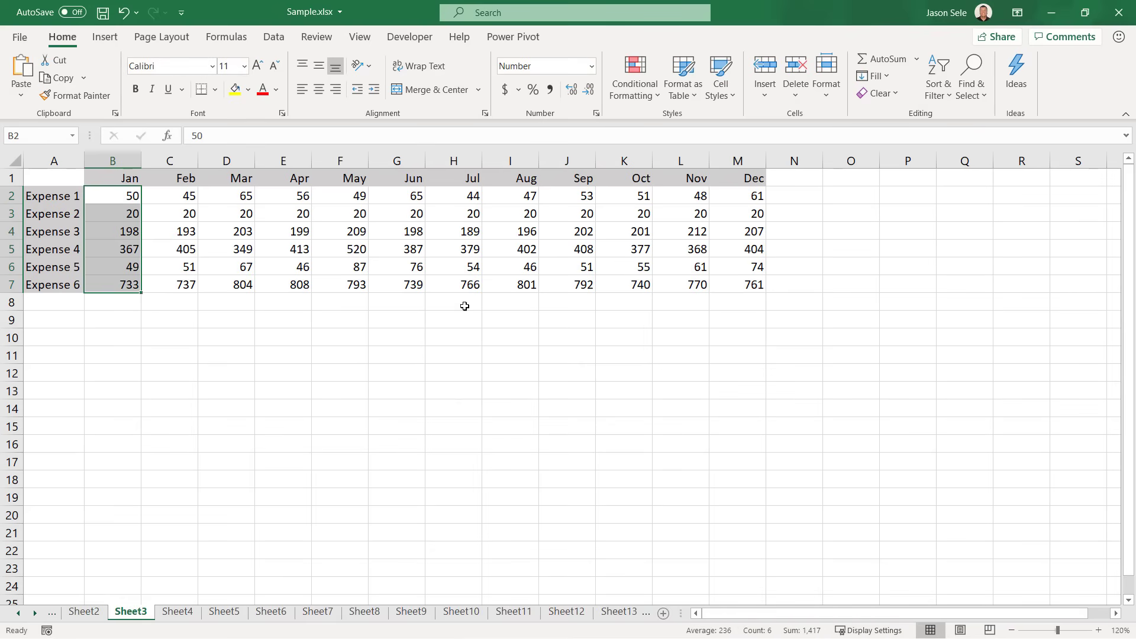
pyautogui.moveTo(126, 197); pyautogui.dragTo(645, 196)
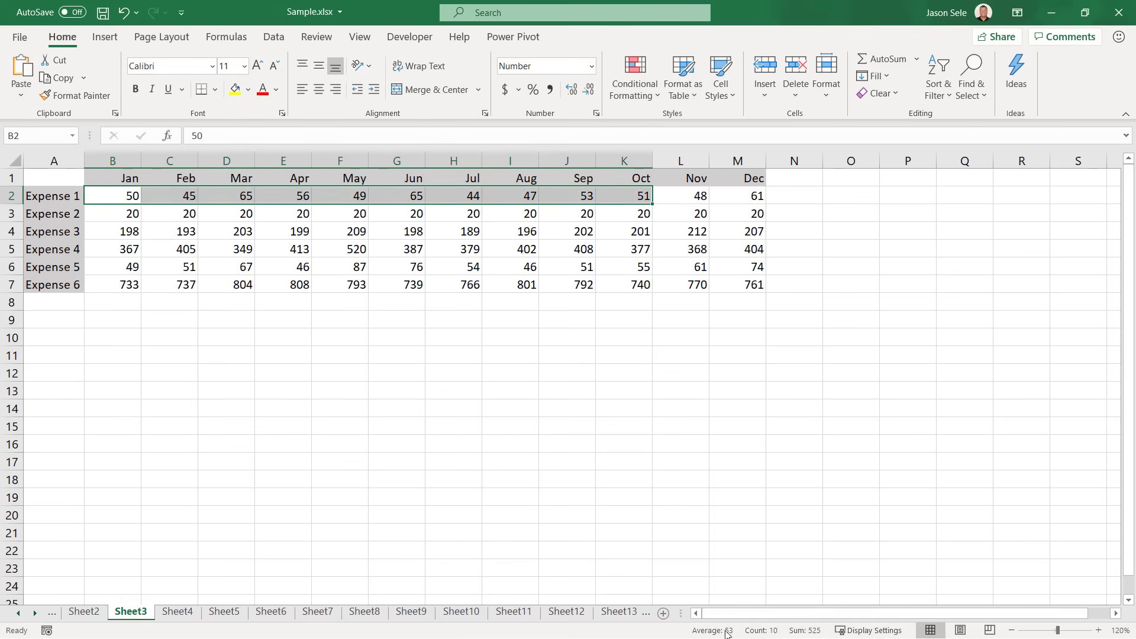
# Customize the status bar to include Maximum, Minimum and Numerical Count, and remove Average.
pyautogui.rightClick(649, 630)
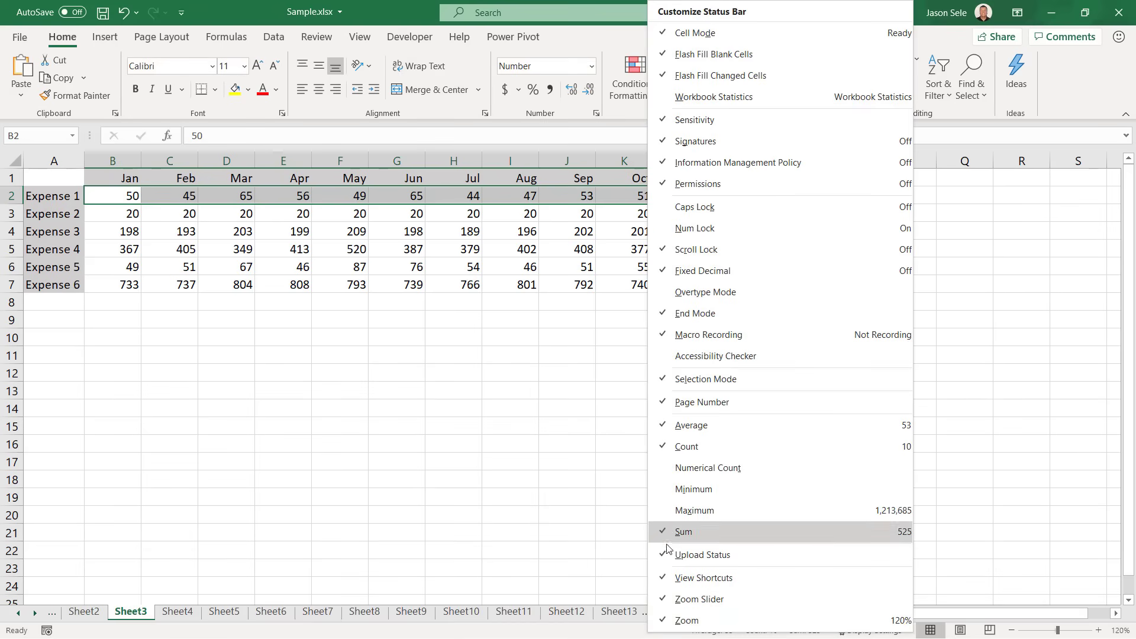
pyautogui.click(667, 513)
pyautogui.click(668, 490)
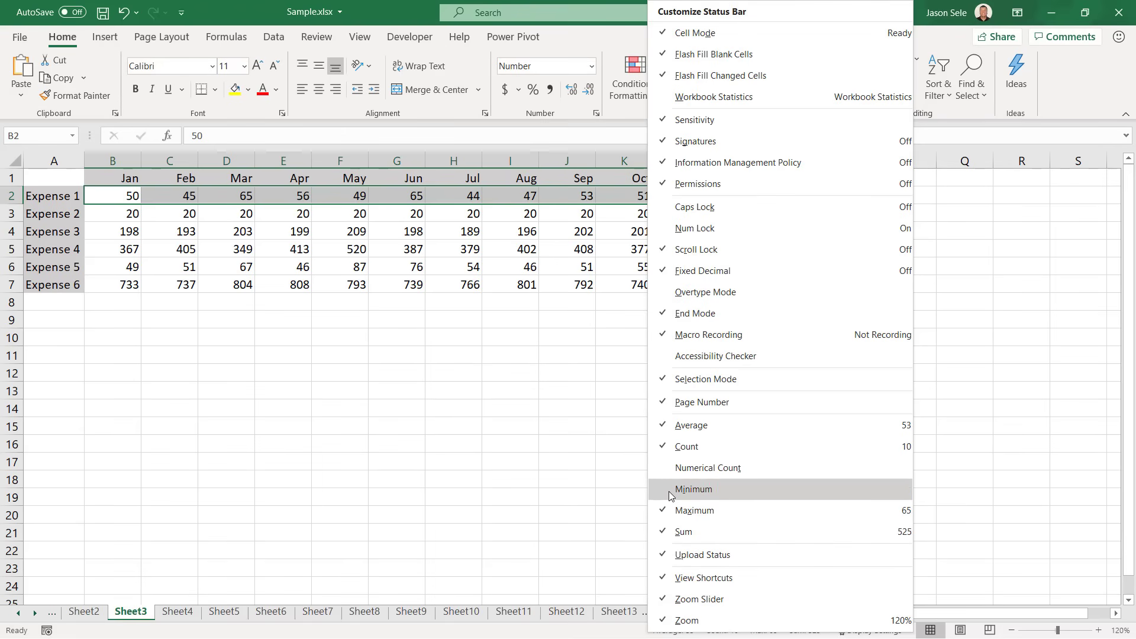
pyautogui.click(673, 468)
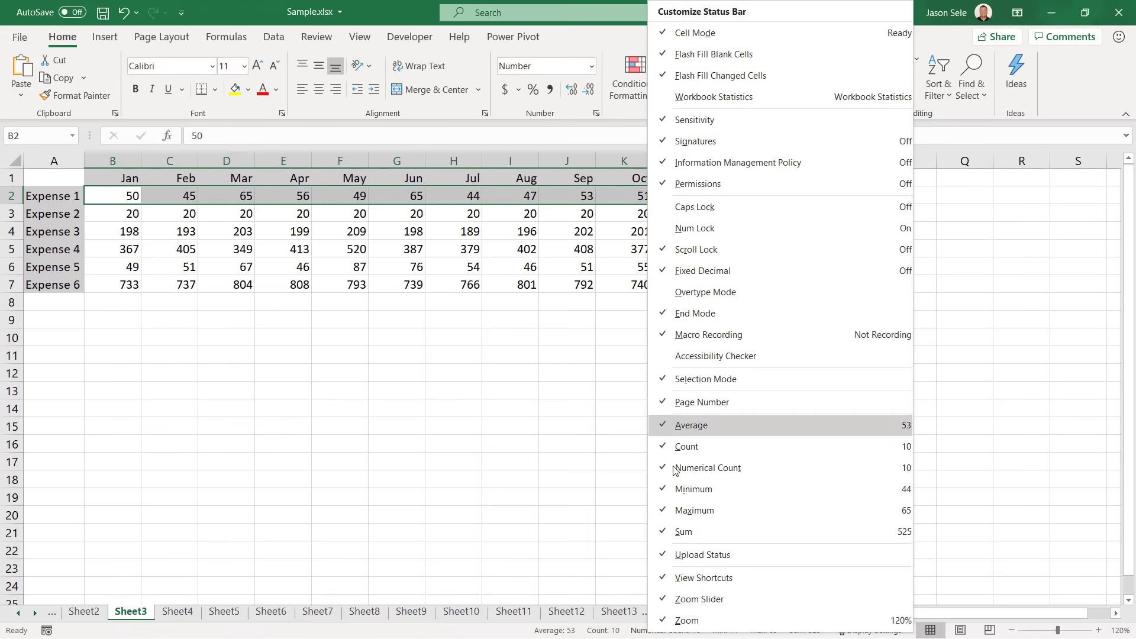
pyautogui.click(673, 426)
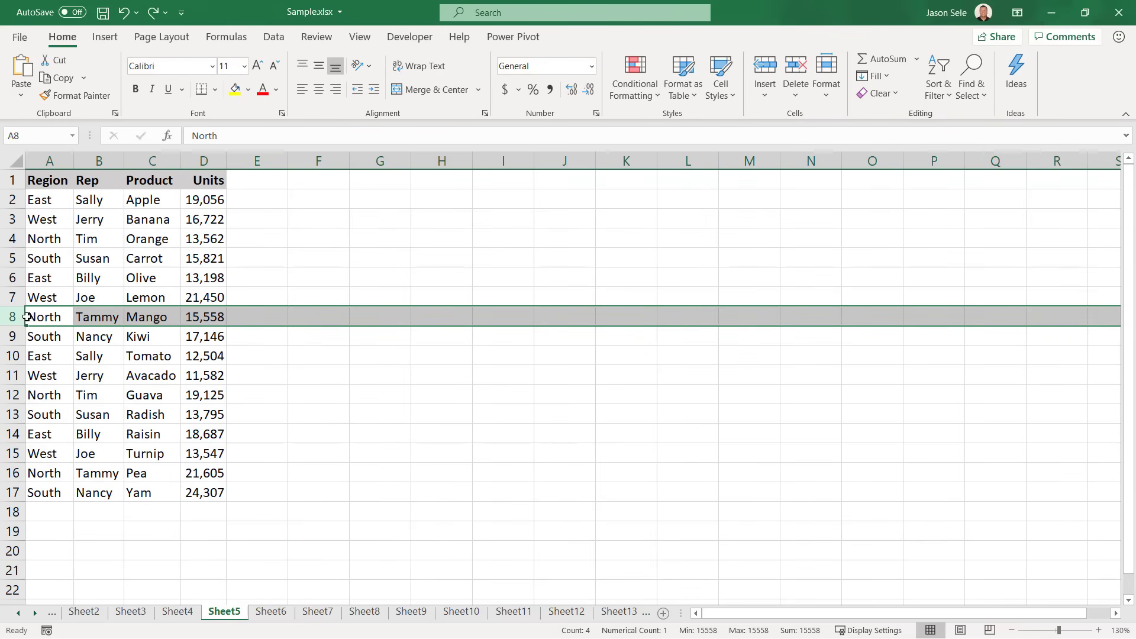
# Insert one blank row above the Mango row on Sheet5, and insert seven more blank rows at rows 8 to 14.
pyautogui.rightClick(12, 317)
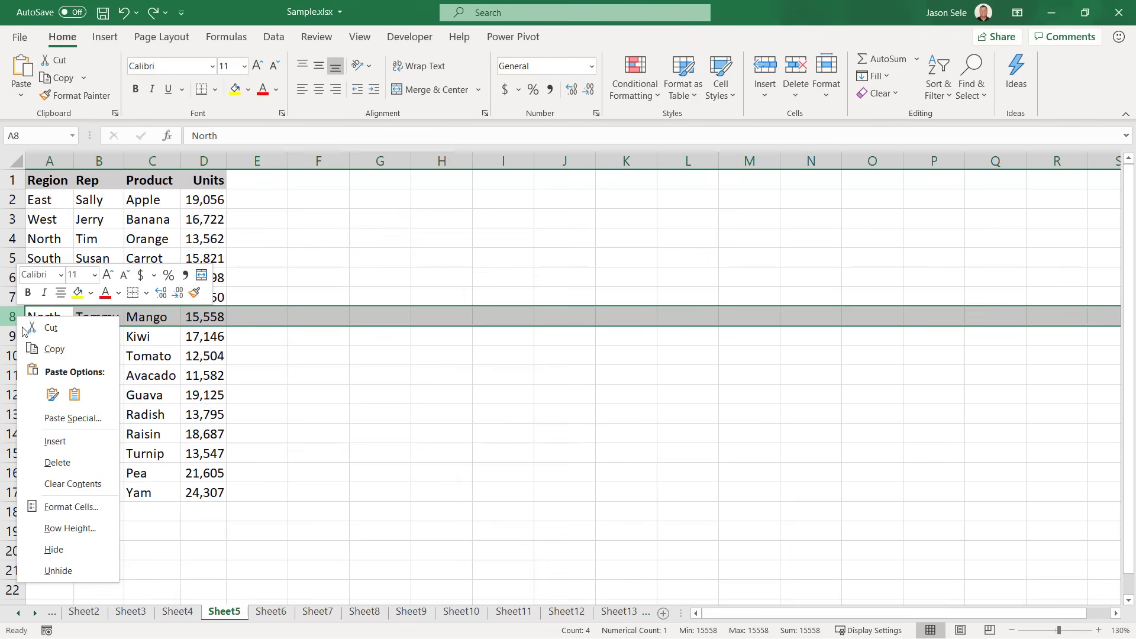
pyautogui.click(53, 441)
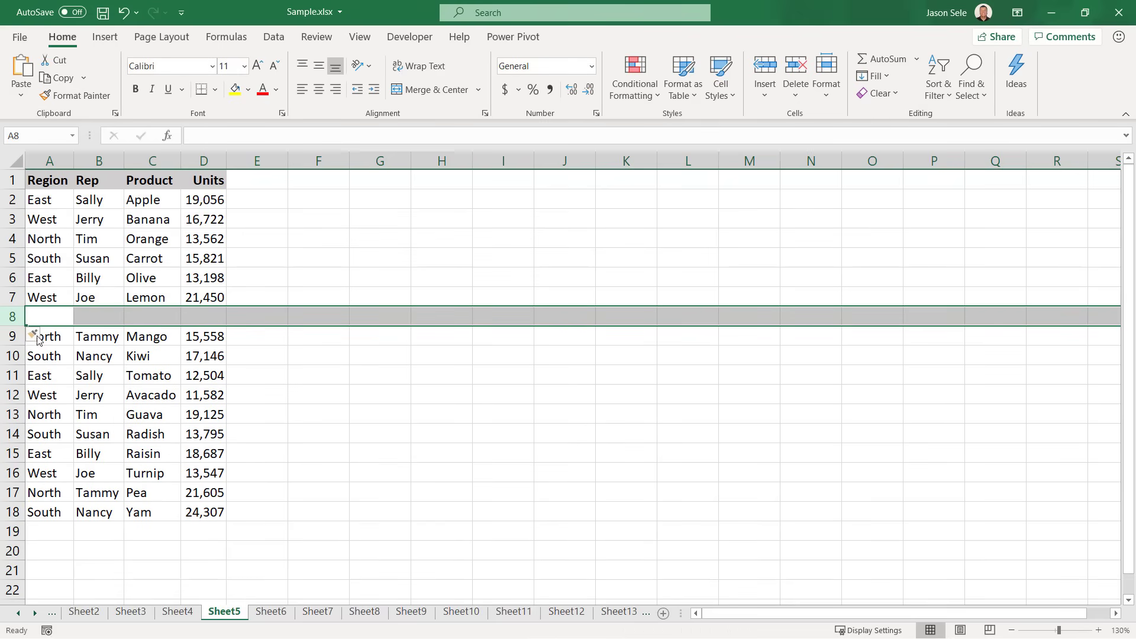
pyautogui.moveTo(12, 316); pyautogui.dragTo(19, 432)
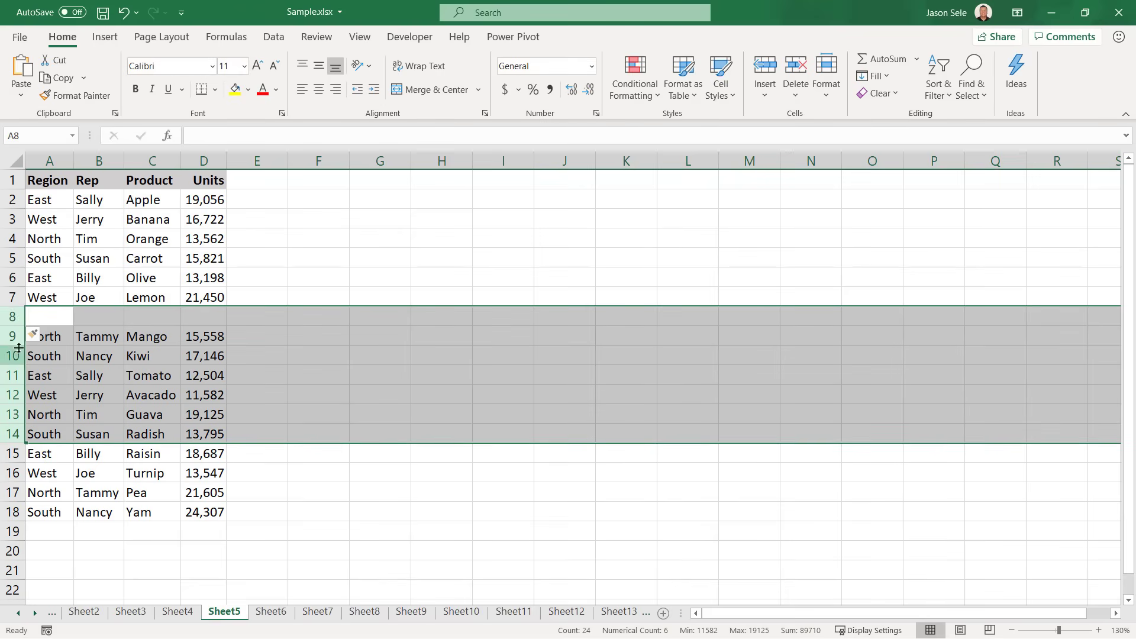
pyautogui.rightClick(12, 318)
pyautogui.click(36, 444)
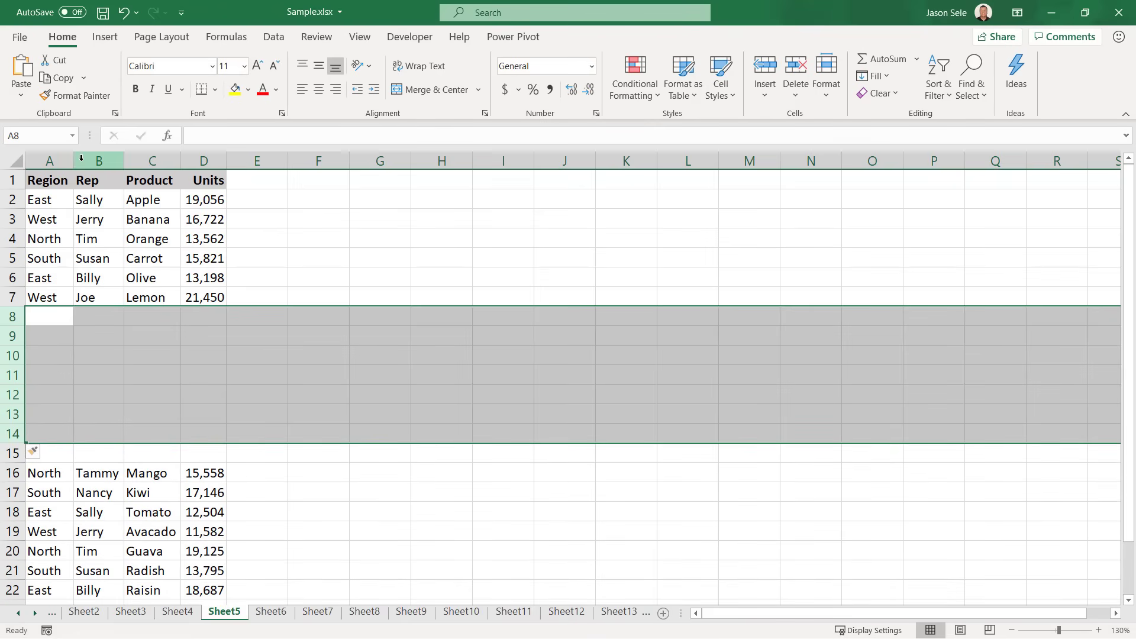
# Insert three blank columns before the Rep column and select a cell in the new area.
pyautogui.click(99, 161)
pyautogui.moveTo(100, 161); pyautogui.dragTo(204, 161)
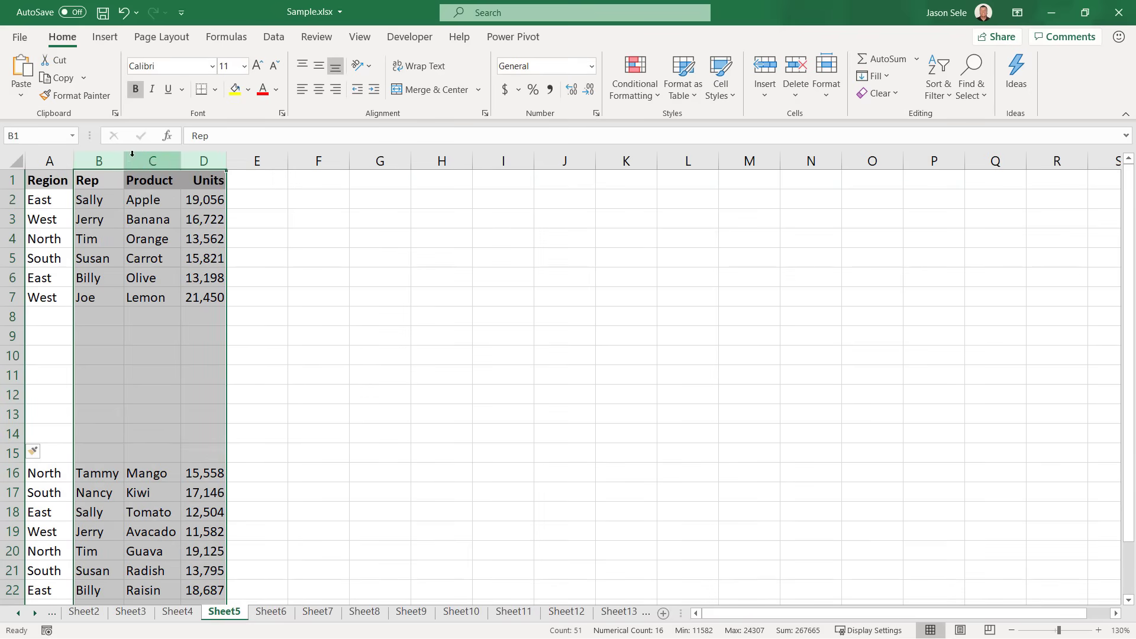
pyautogui.rightClick(102, 163)
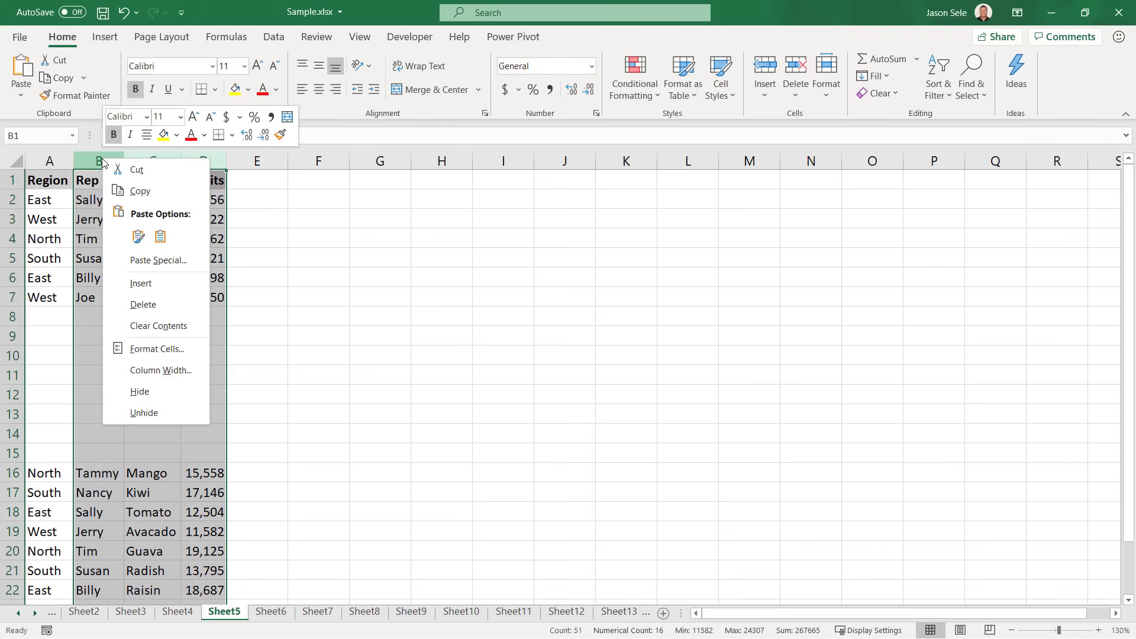
pyautogui.click(140, 283)
pyautogui.click(117, 220)
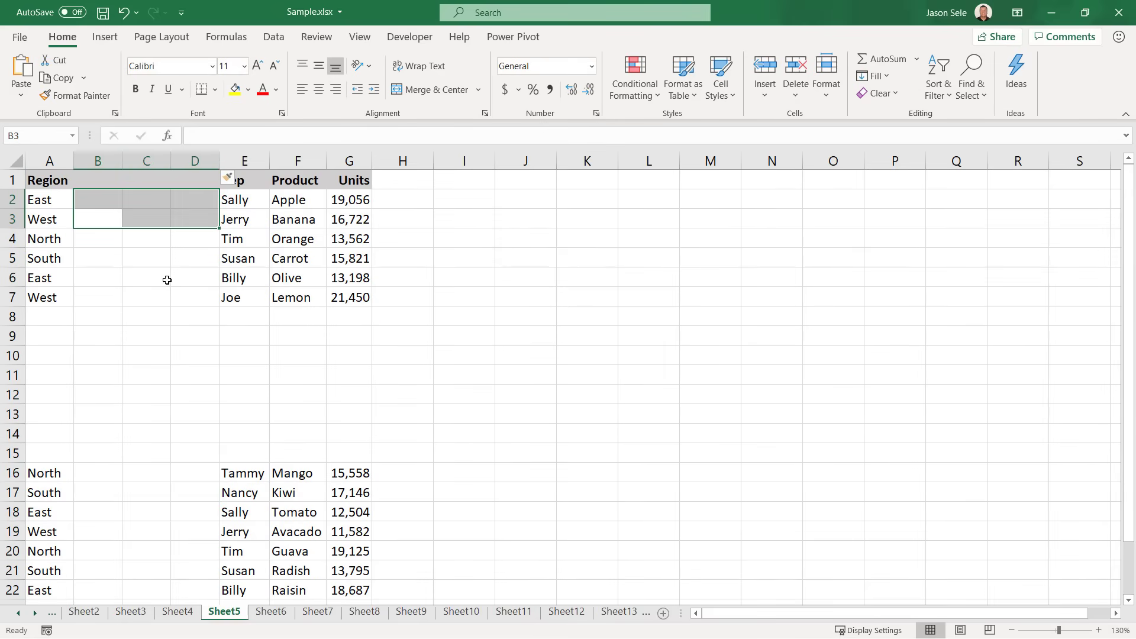
pyautogui.click(167, 280)
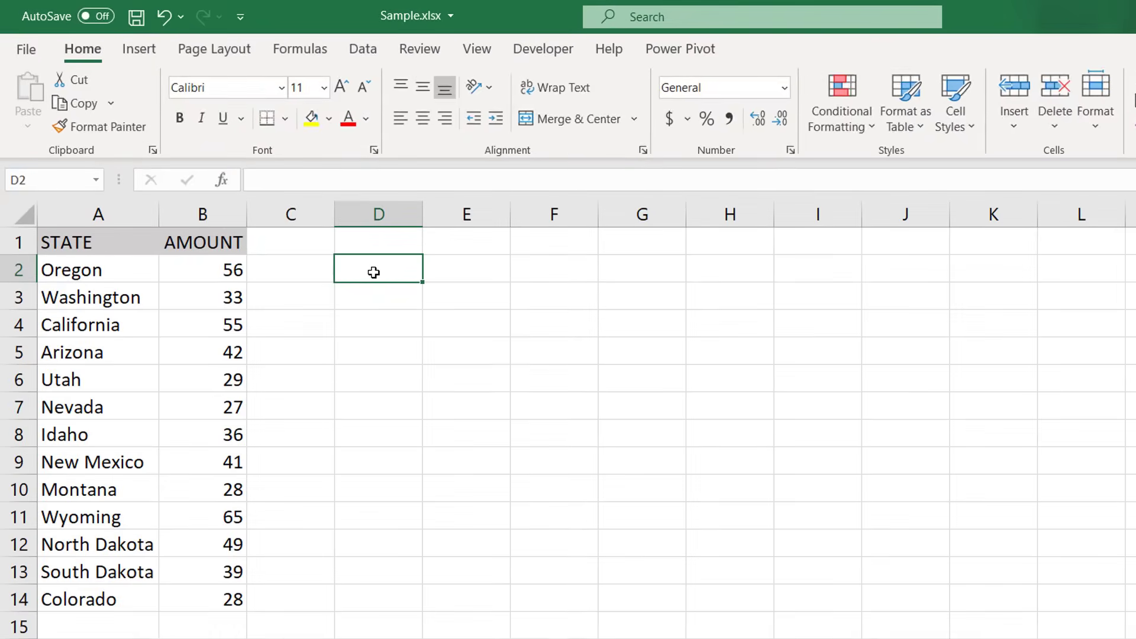
# Enter a CHOOSE formula in D2 that picks item 2 from the text values "Blue", "Red" and "Green".
pyautogui.write('=C')
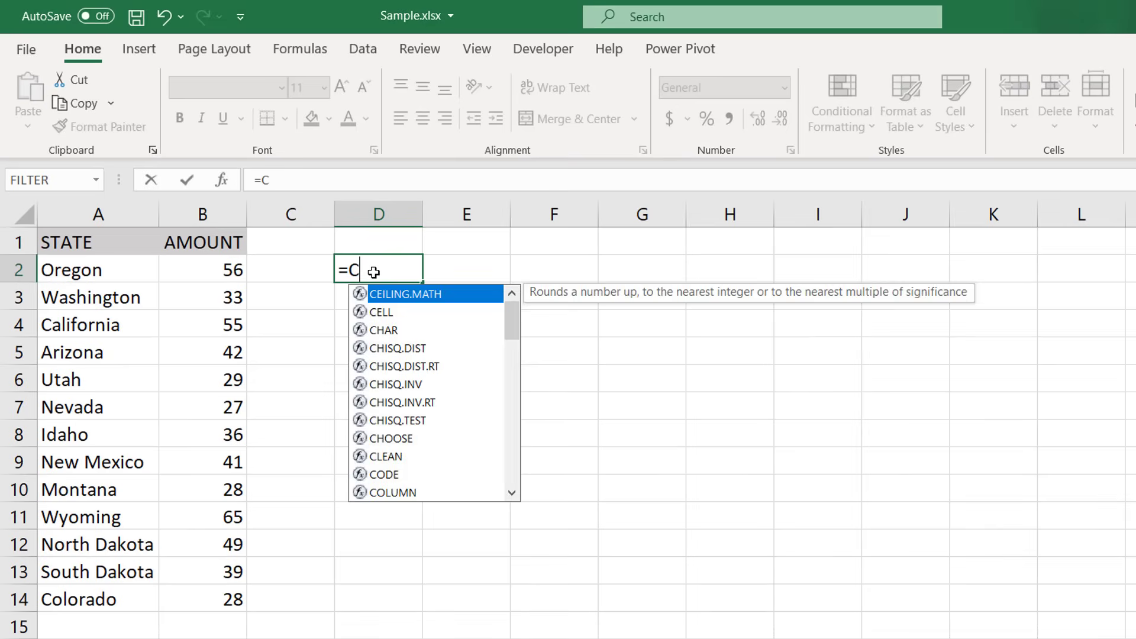
pyautogui.write('HOOSE(2')
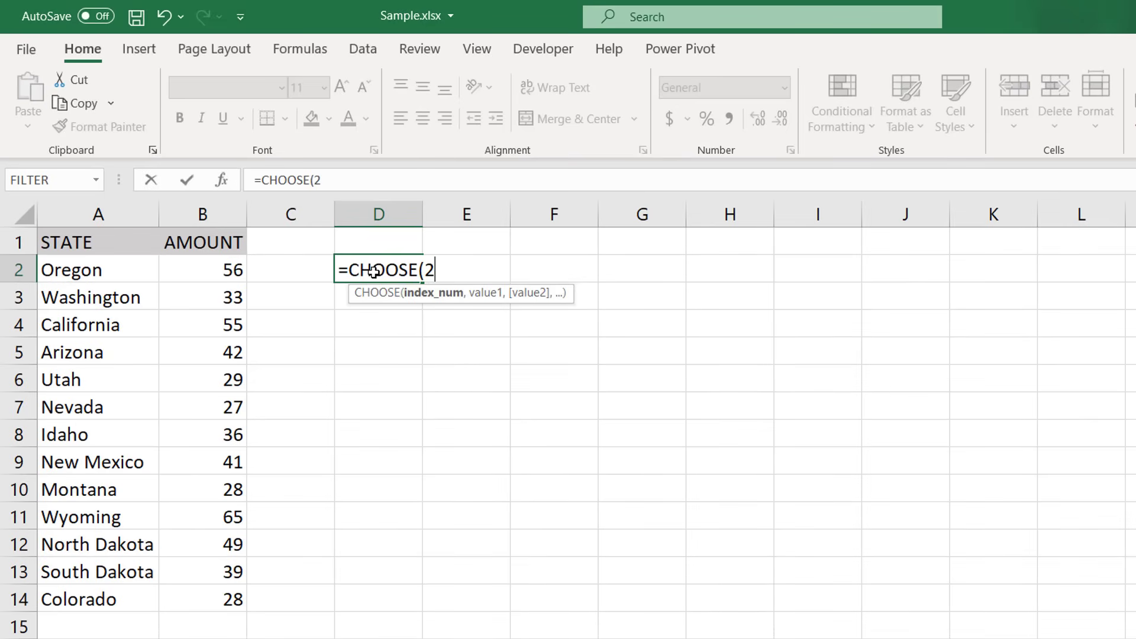
pyautogui.write(',')
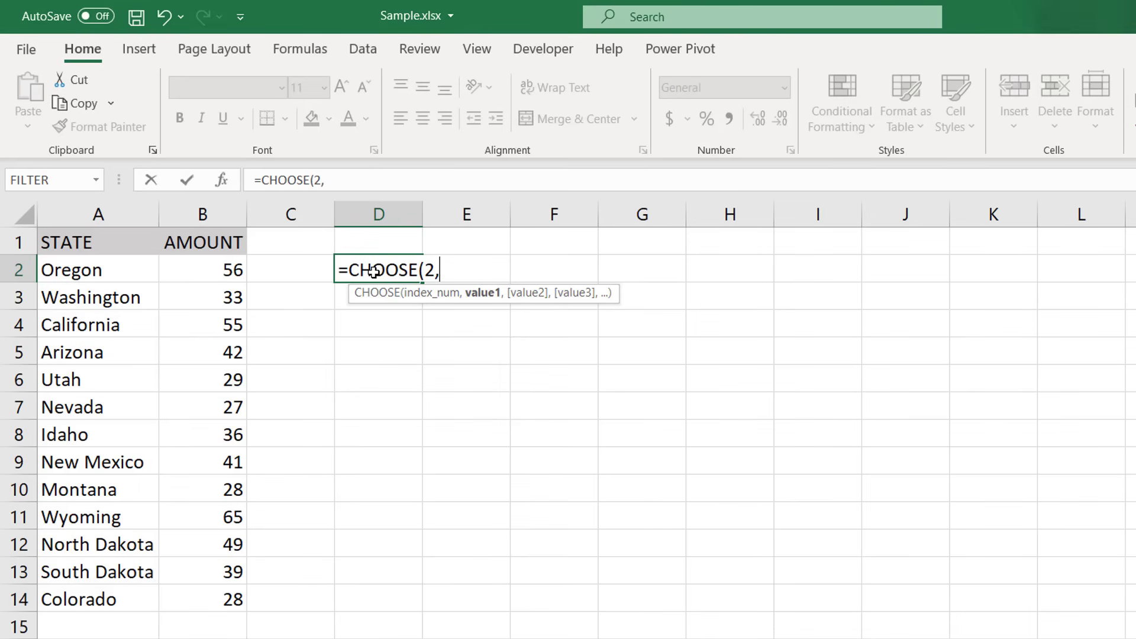
pyautogui.write('"Blue","')
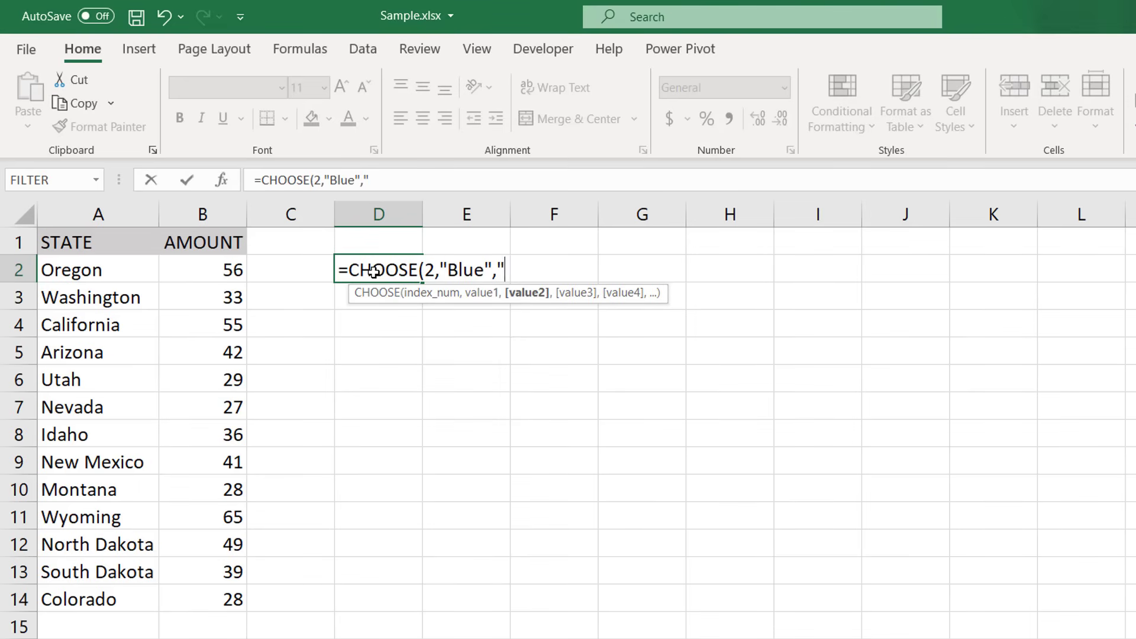
pyautogui.write('Red","G')
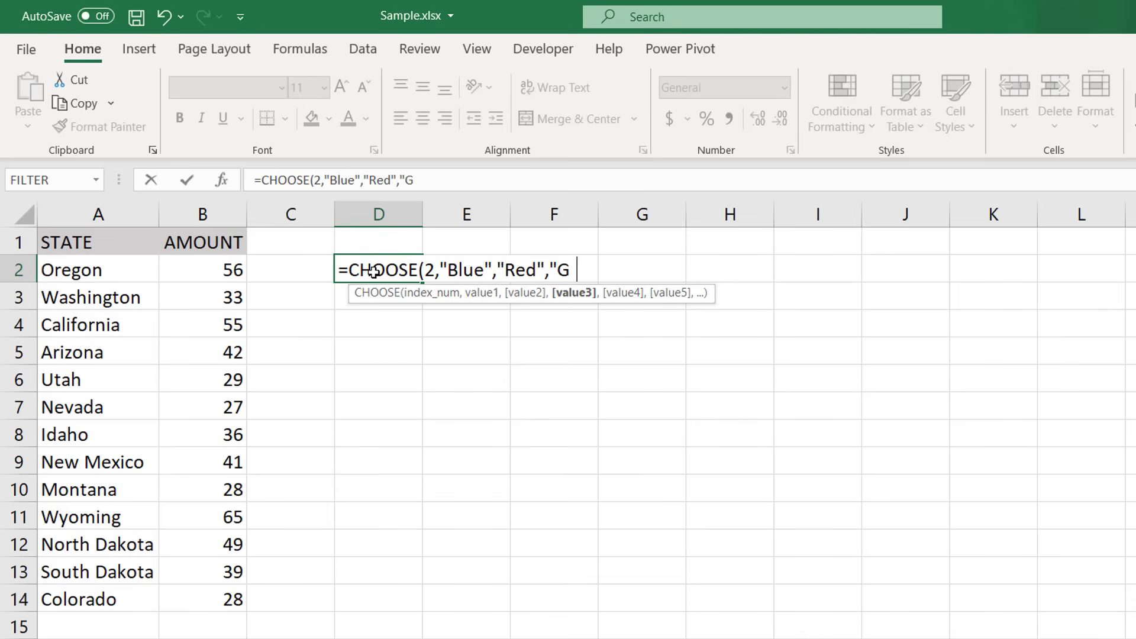
pyautogui.write('reen")')
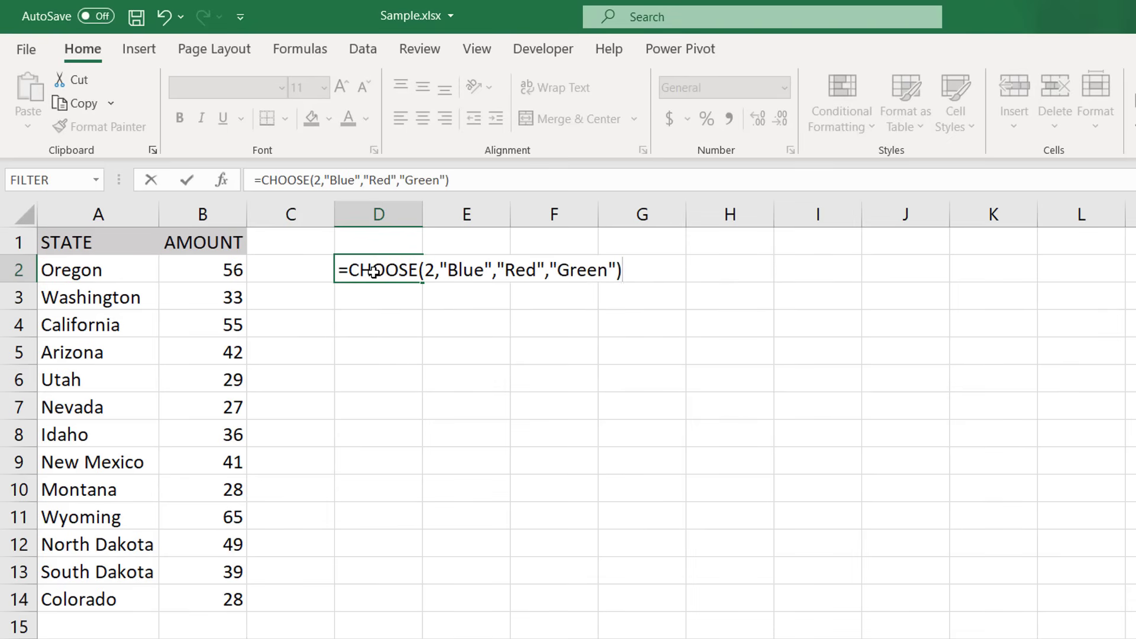
pyautogui.press('Return')
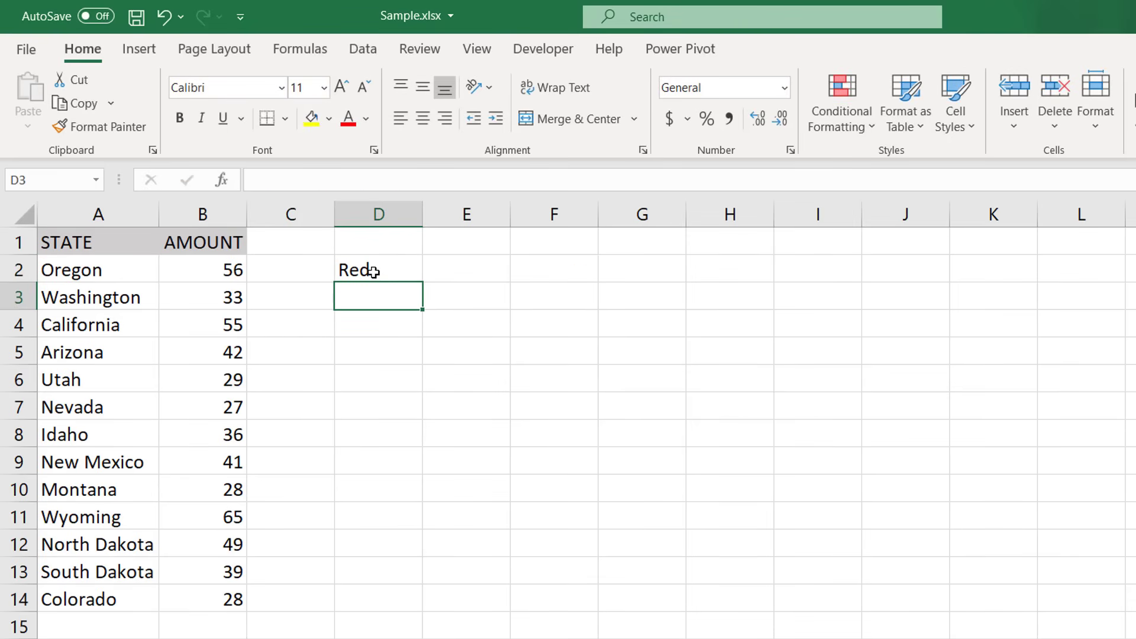
# Replace the formula in D2 with a CHOOSE formula using index 2 and the state cells A2, A3 and A4.
pyautogui.click(373, 272)
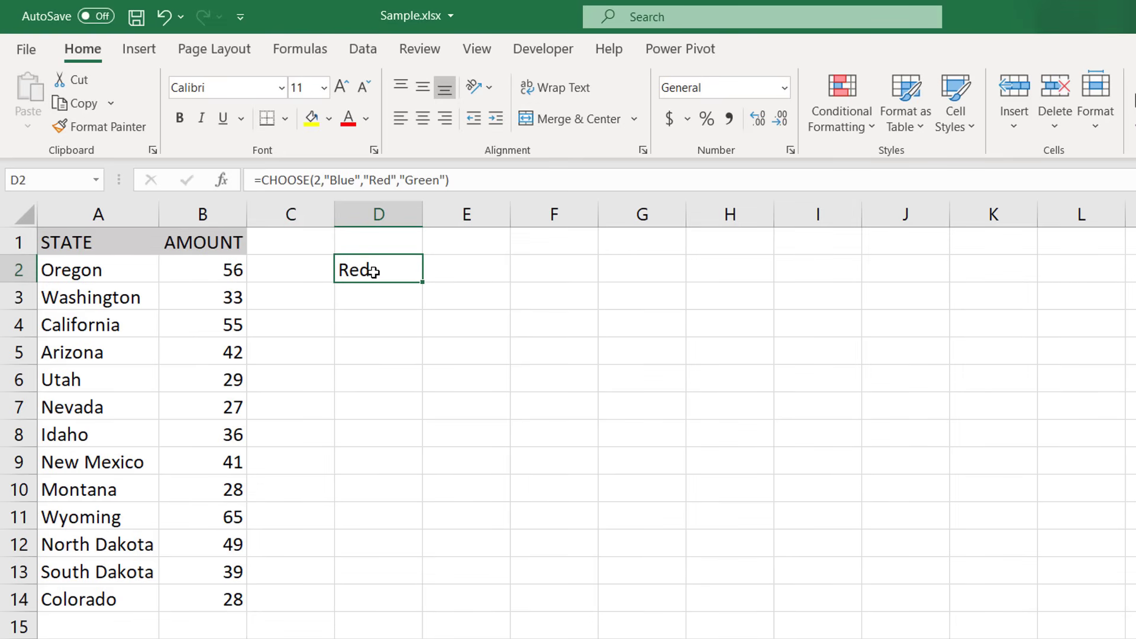
pyautogui.write('=C')
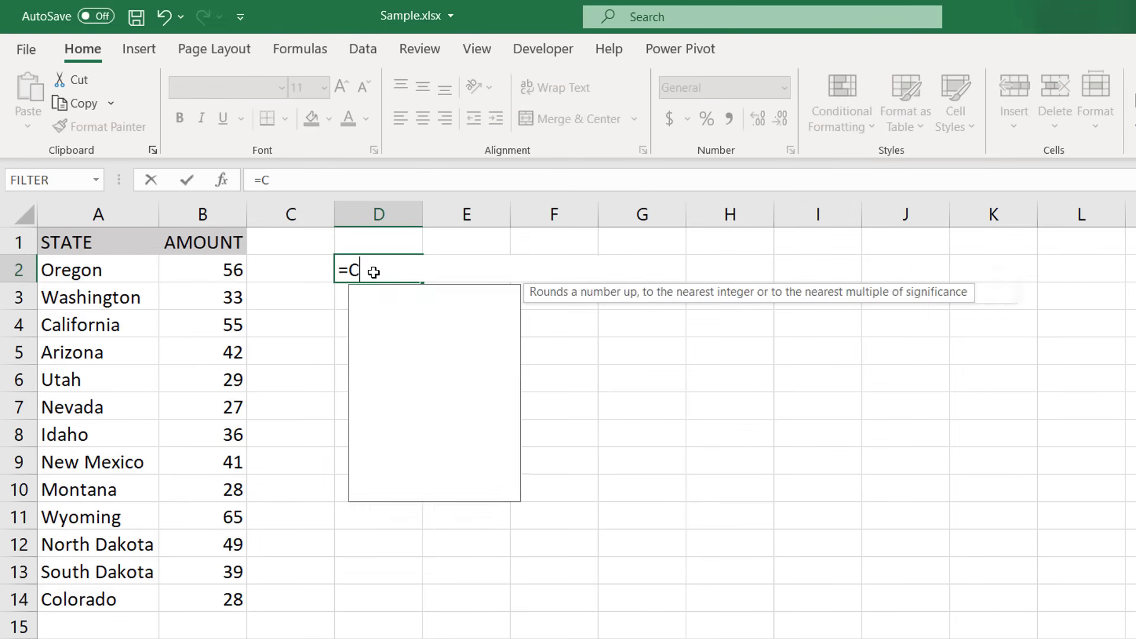
pyautogui.write('HOOSE(2,')
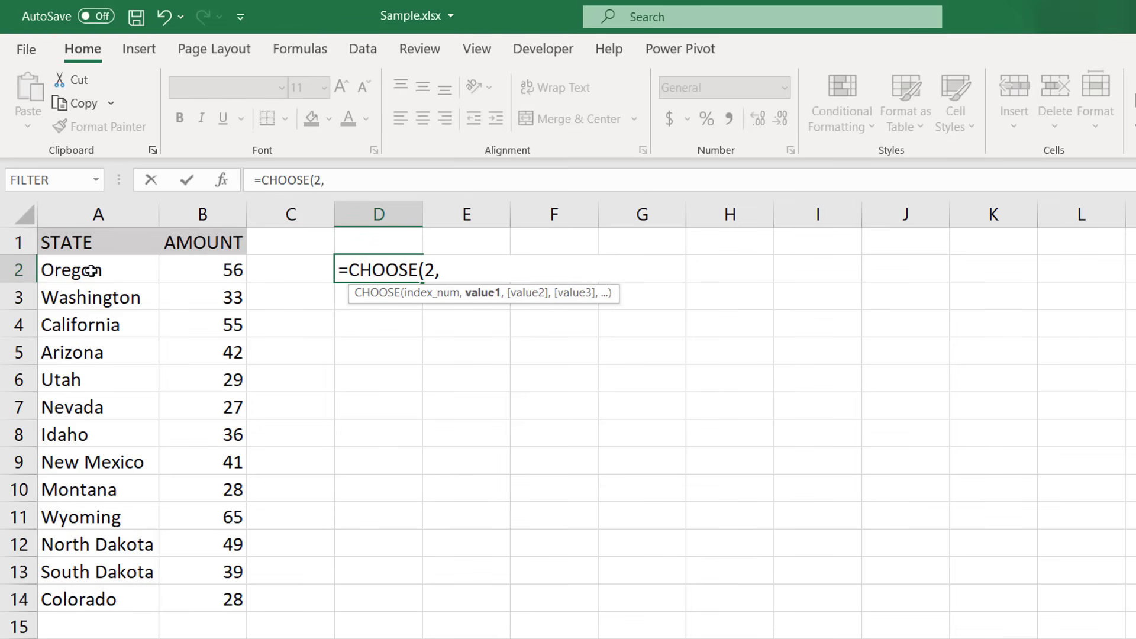
pyautogui.click(90, 271)
pyautogui.write(',')
pyautogui.click(88, 290)
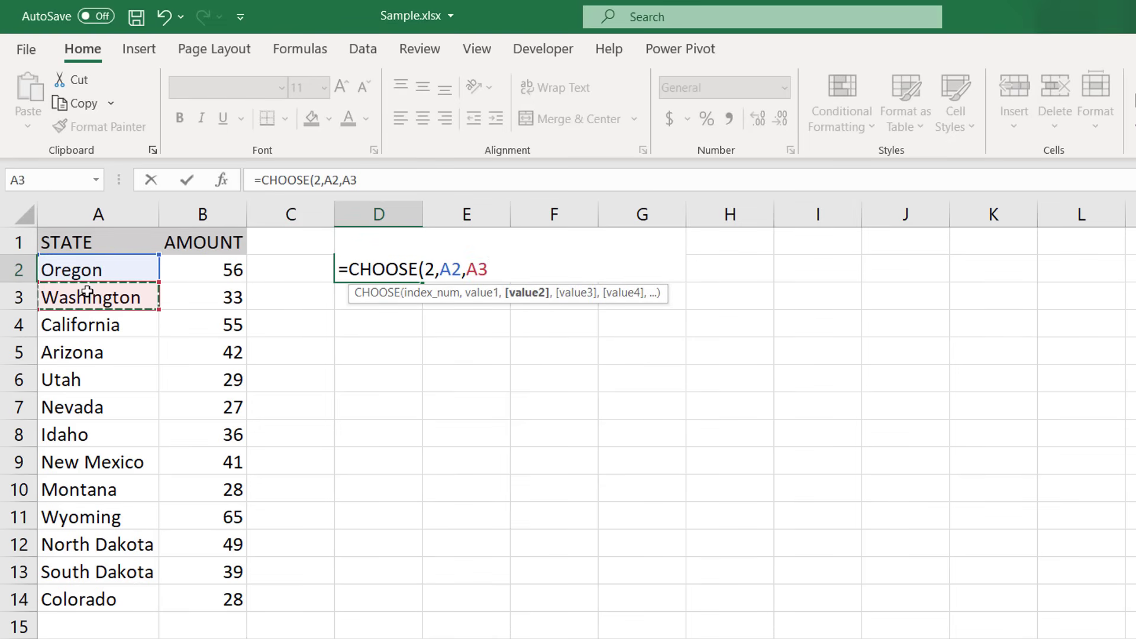
pyautogui.write(',')
pyautogui.click(95, 326)
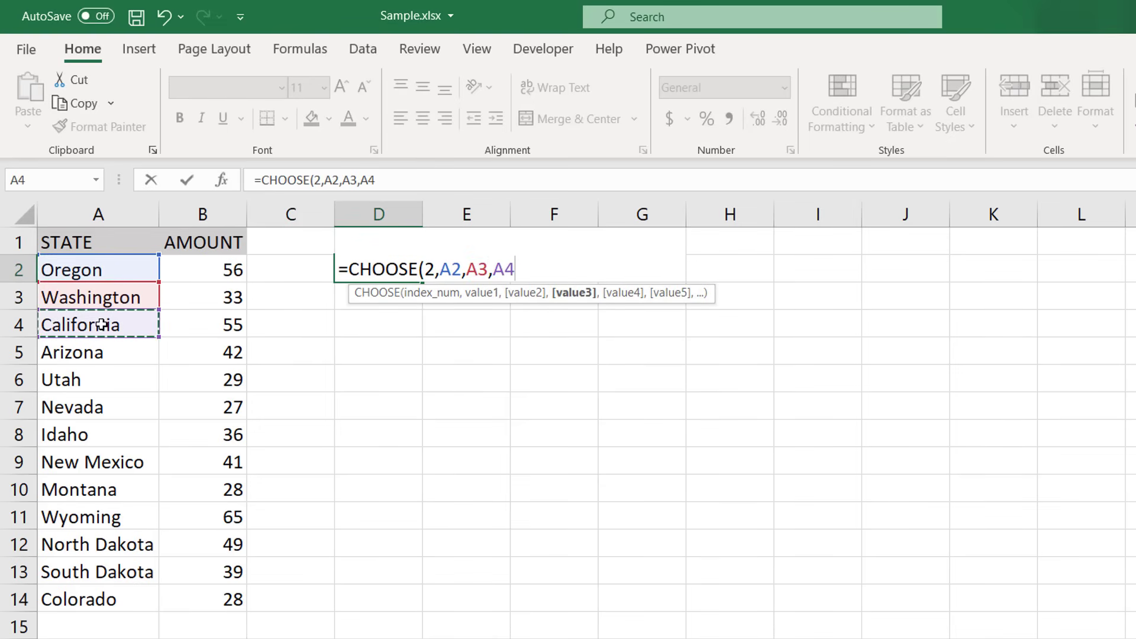
pyautogui.write(')')
pyautogui.press('Return')
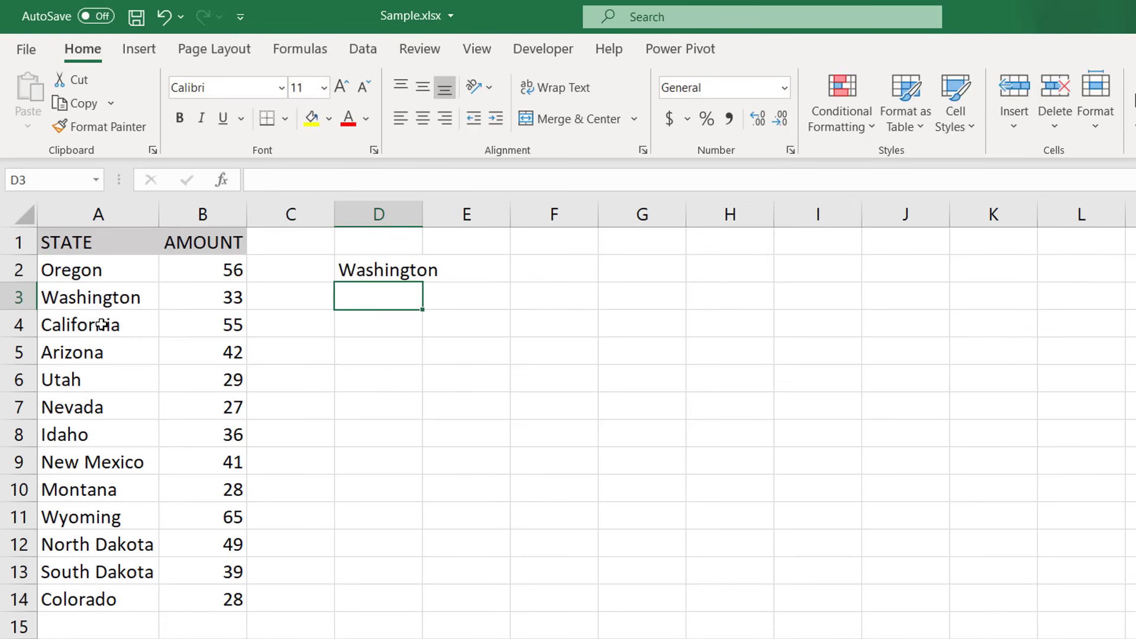
# Replace the formula in D2 with a CHOOSE formula using index 2 and the range A2:A14 as its only value.
pyautogui.press('Up')
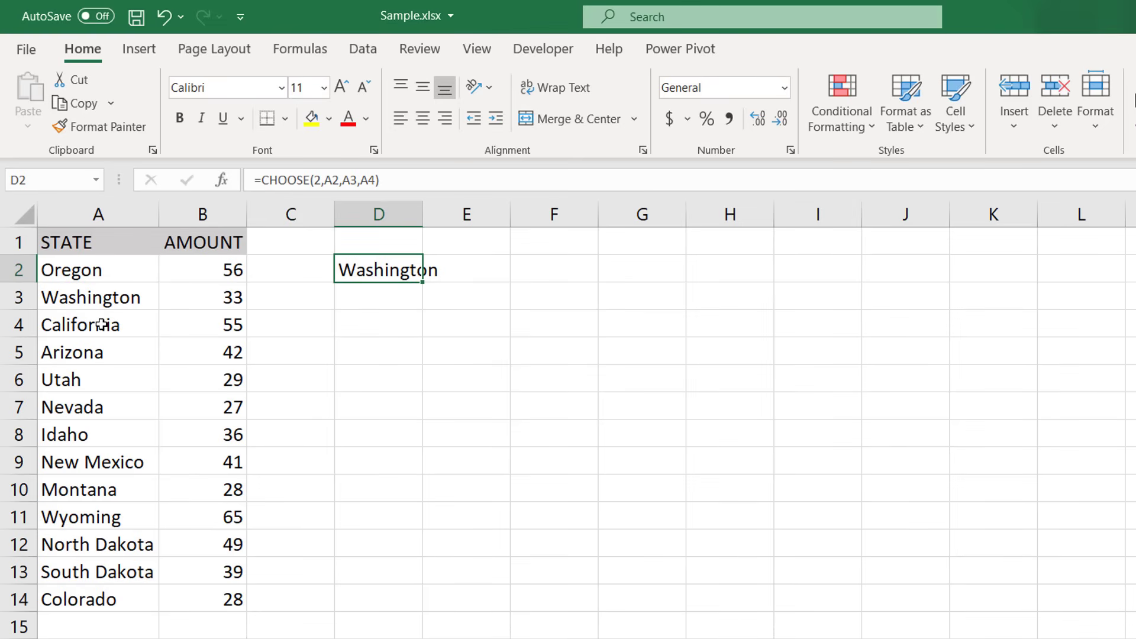
pyautogui.write('=CHOOSE(')
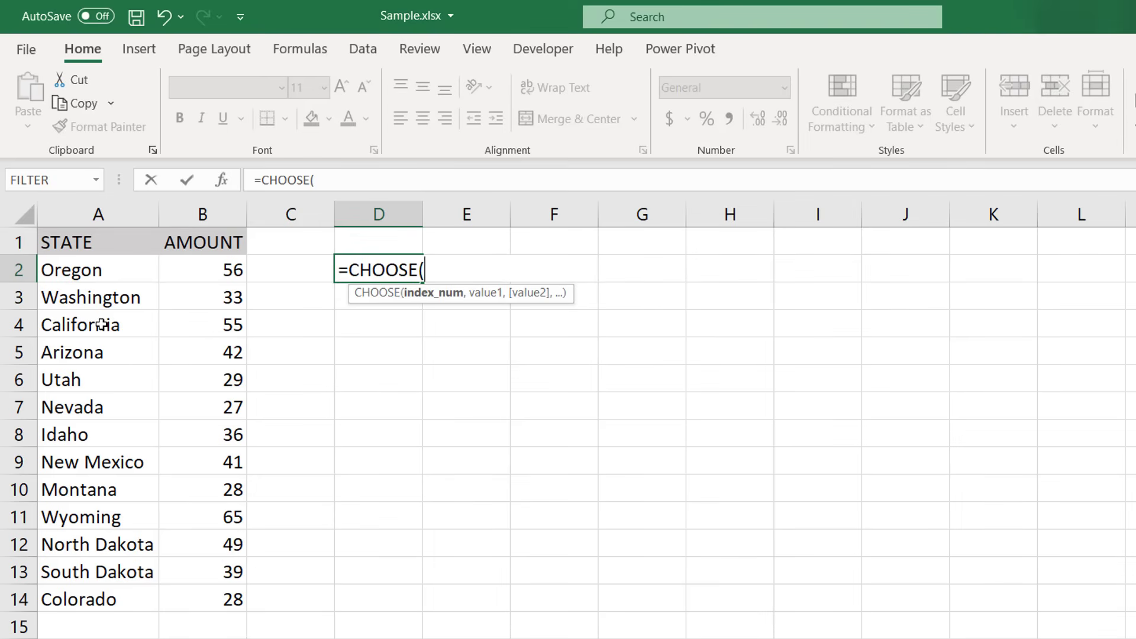
pyautogui.write('2,')
pyautogui.moveTo(70, 271); pyautogui.dragTo(79, 594)
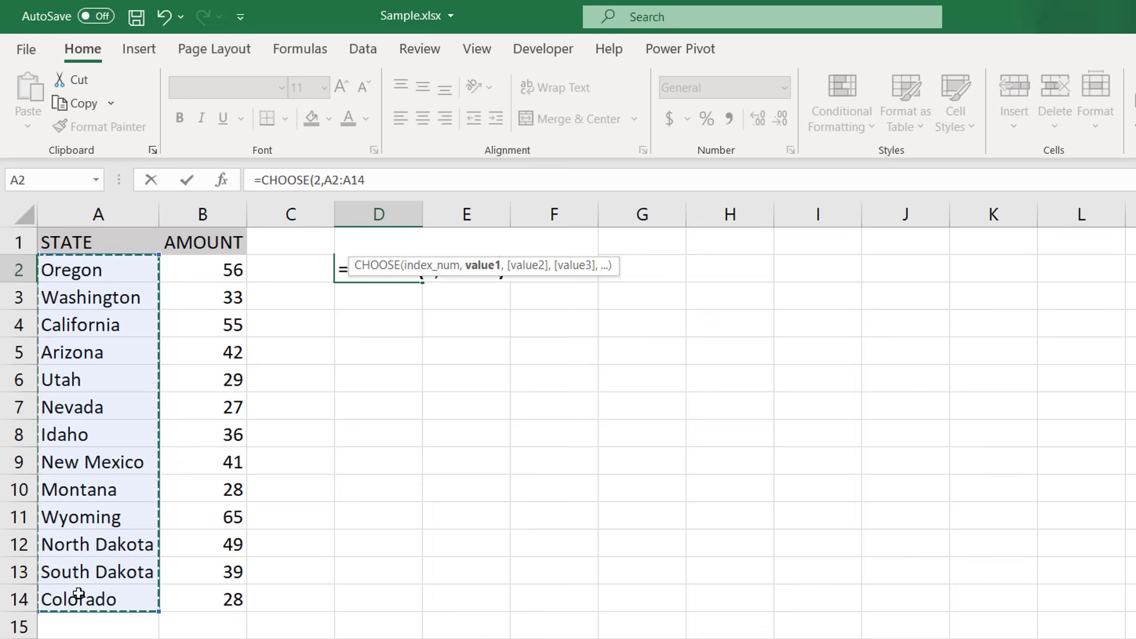
pyautogui.press('Return')
# Set the index number of the CHOOSE formula in D2 to 1.
pyautogui.click(367, 268)
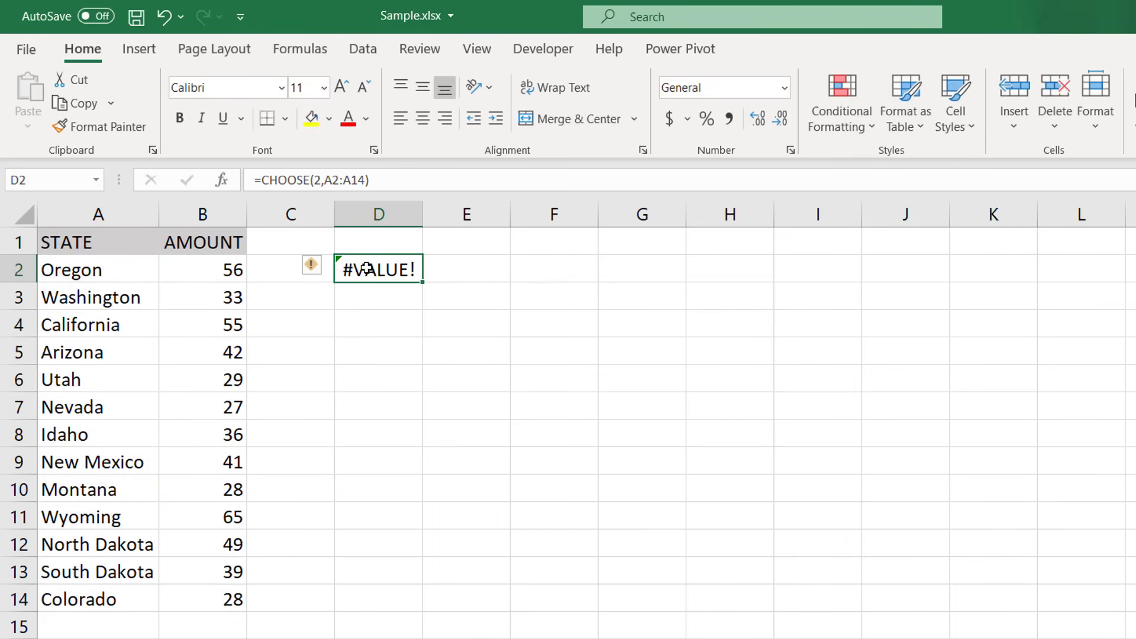
pyautogui.click(325, 181)
pyautogui.press('BackSpace')
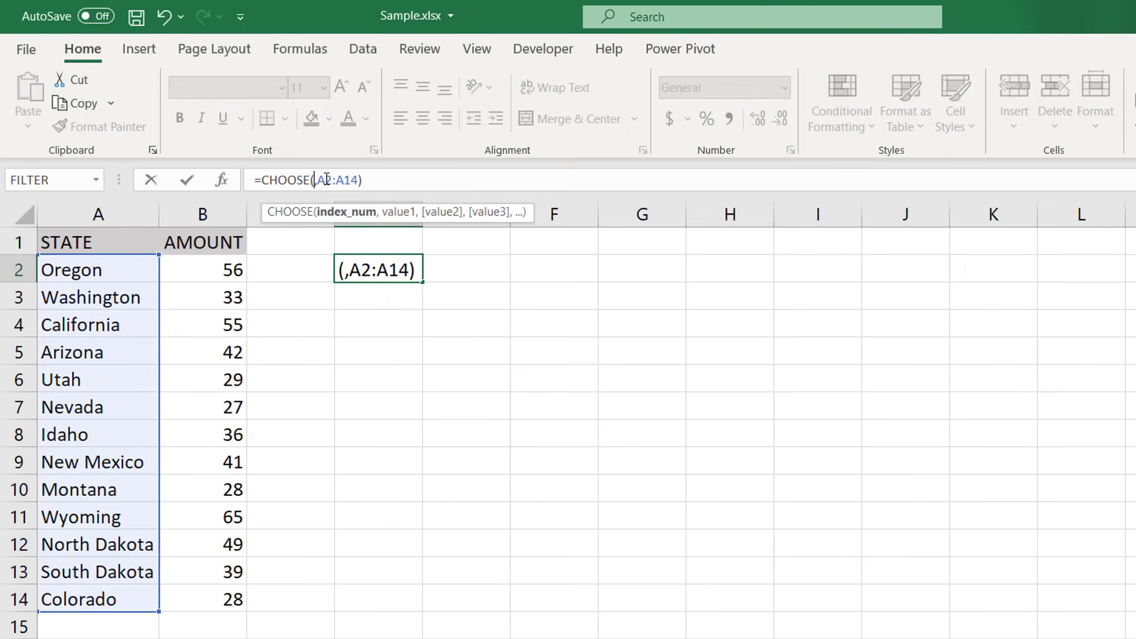
pyautogui.write('1')
pyautogui.press('Return')
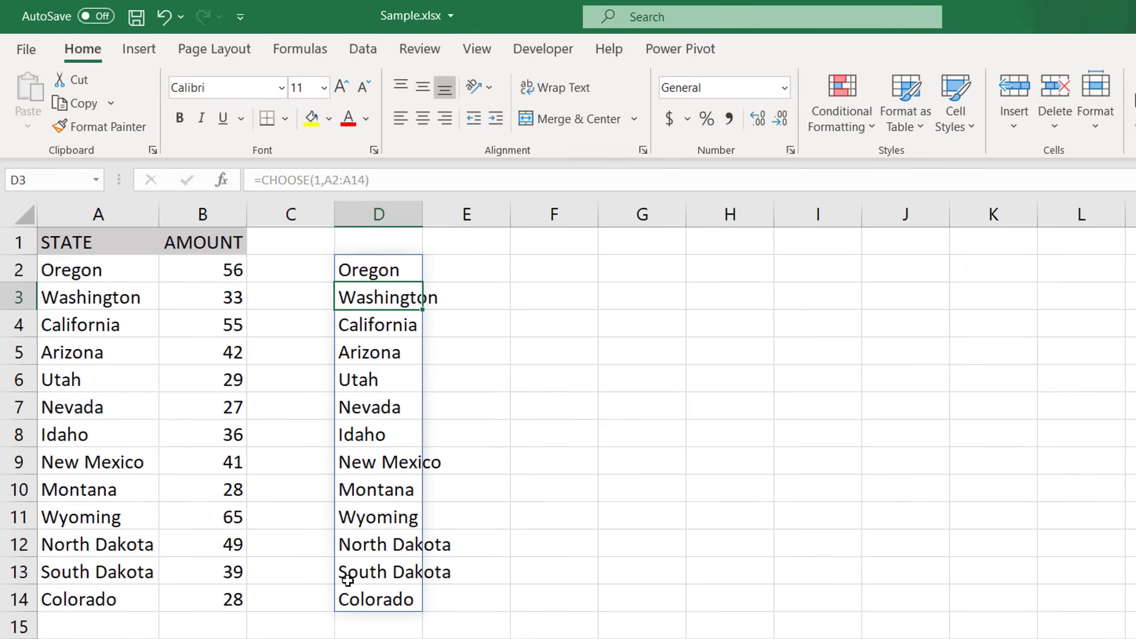
# Add the amounts range B2:B14 as the second value of the CHOOSE formula in D2.
pyautogui.click(371, 266)
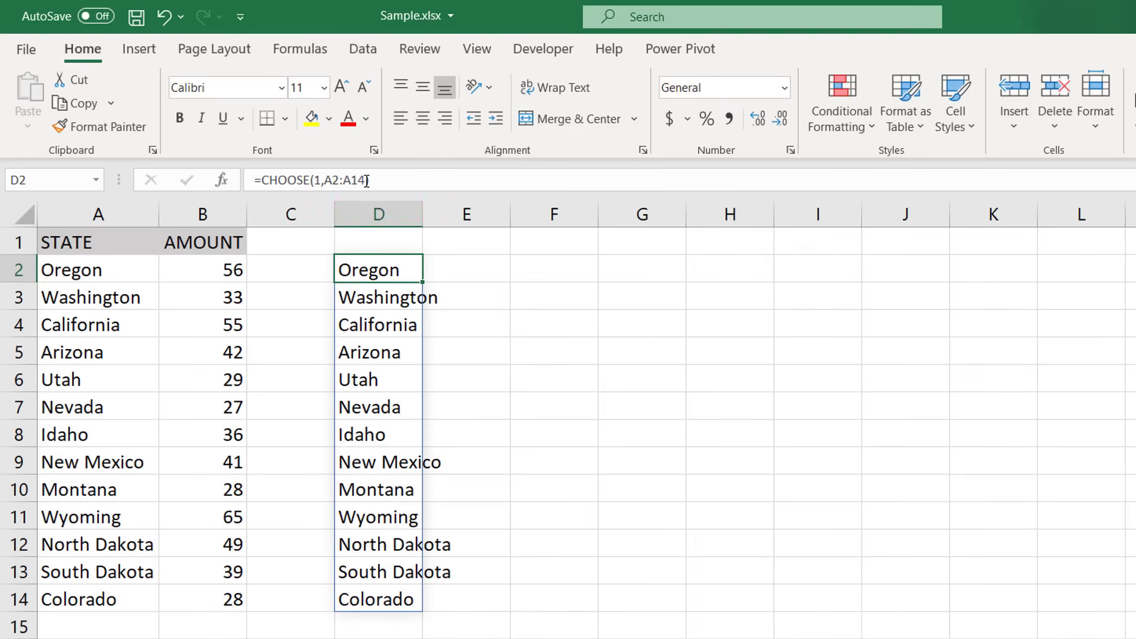
pyautogui.click(366, 180)
pyautogui.write(',')
pyautogui.moveTo(225, 270); pyautogui.dragTo(222, 599)
pyautogui.press('Return')
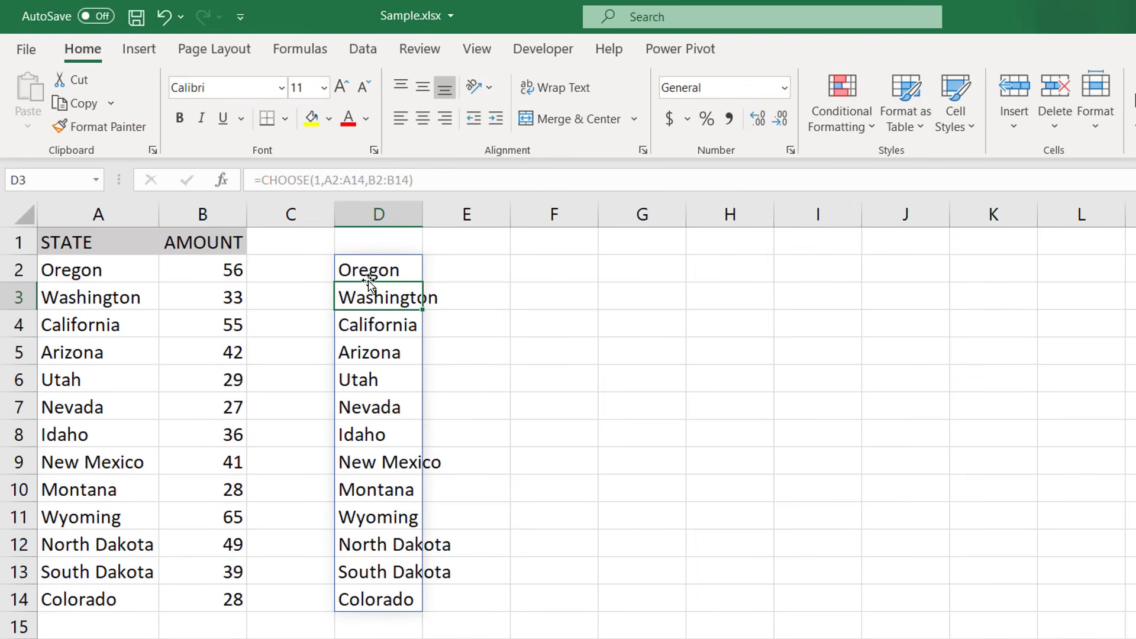
# Change the index number of the two-range CHOOSE formula in D2 to 2.
pyautogui.click(368, 271)
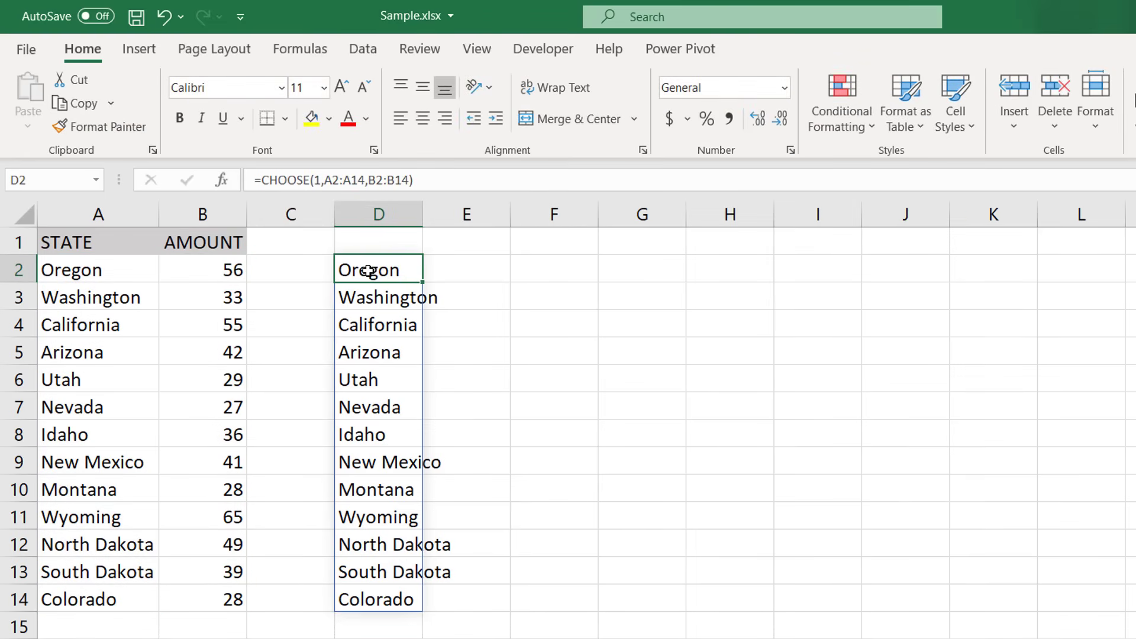
pyautogui.click(320, 178)
pyautogui.press('BackSpace')
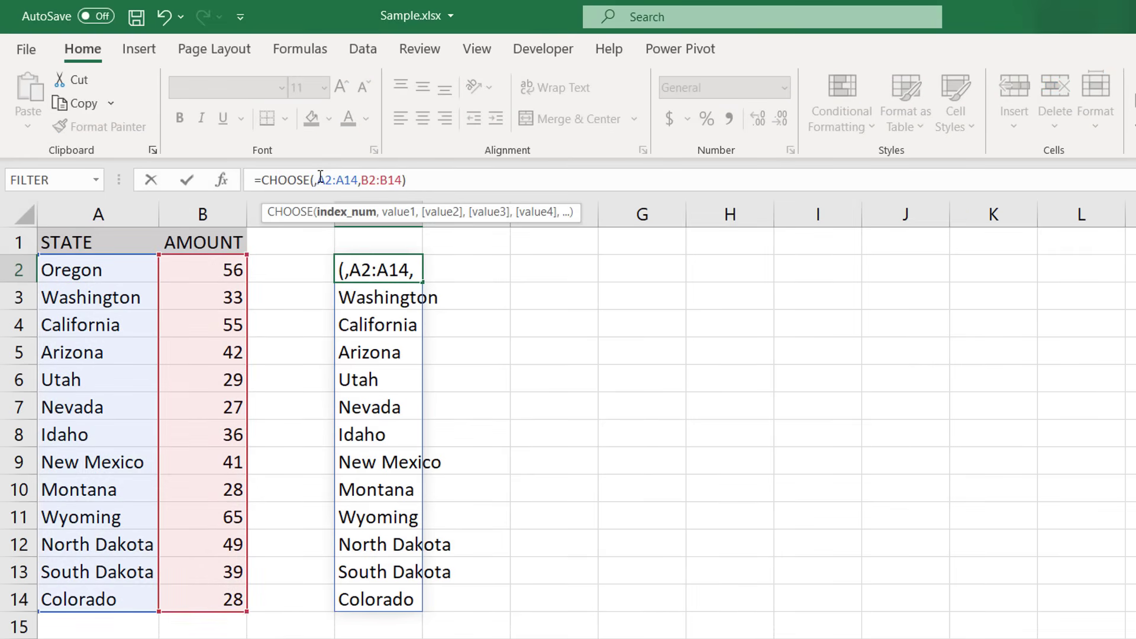
pyautogui.write('2')
pyautogui.press('Return')
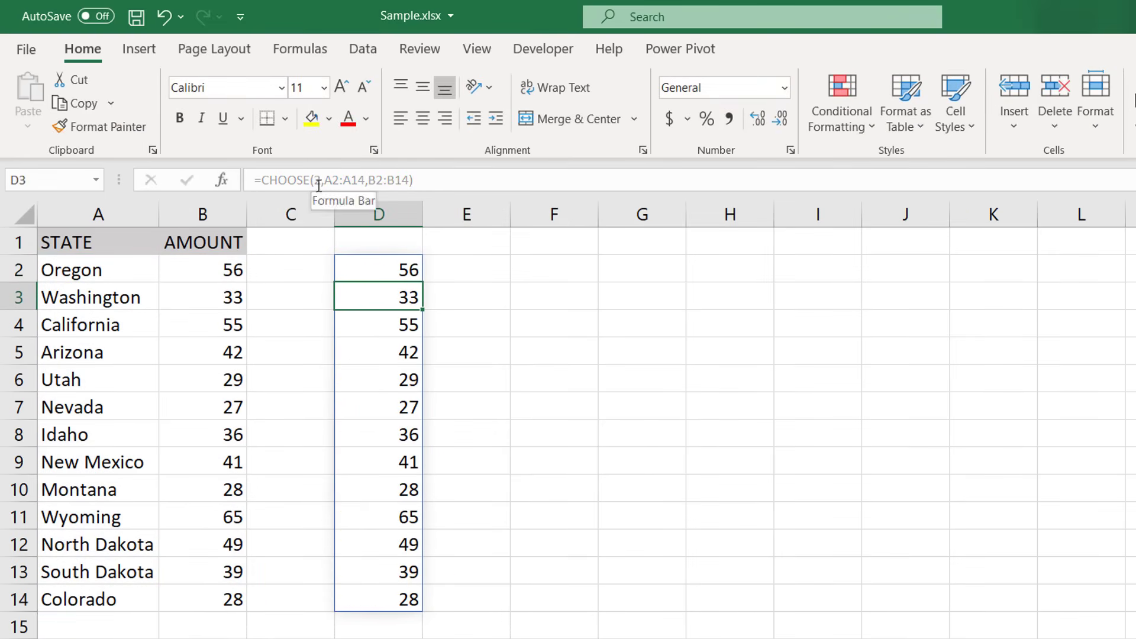
# Clear the formula from D2 and enter 1 in D1 as the index number.
pyautogui.click(398, 267)
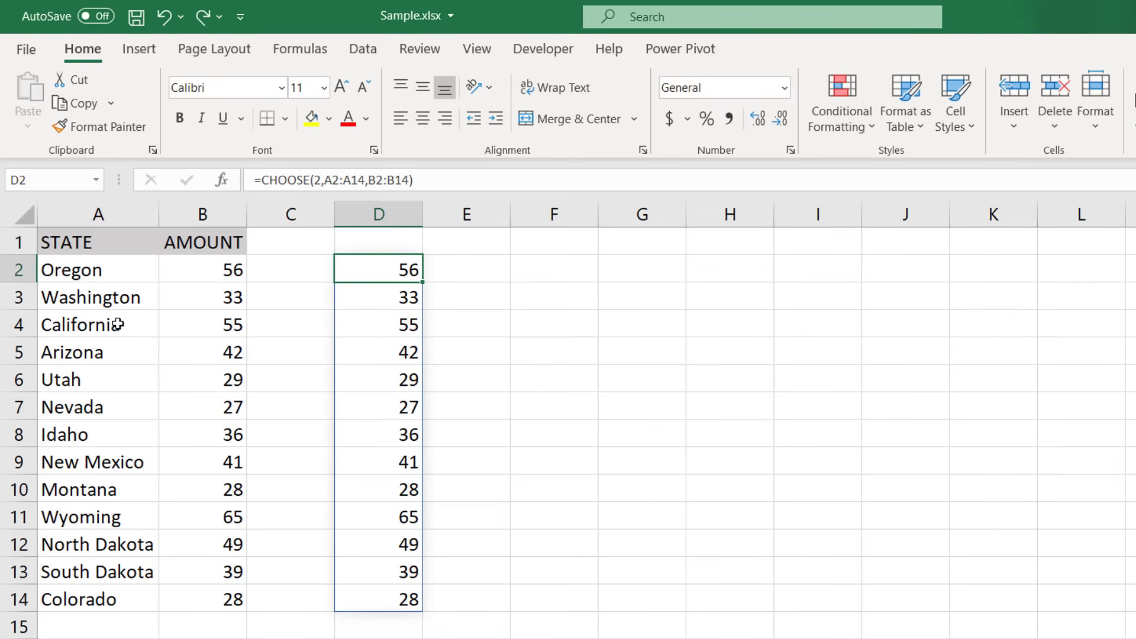
pyautogui.press('Delete')
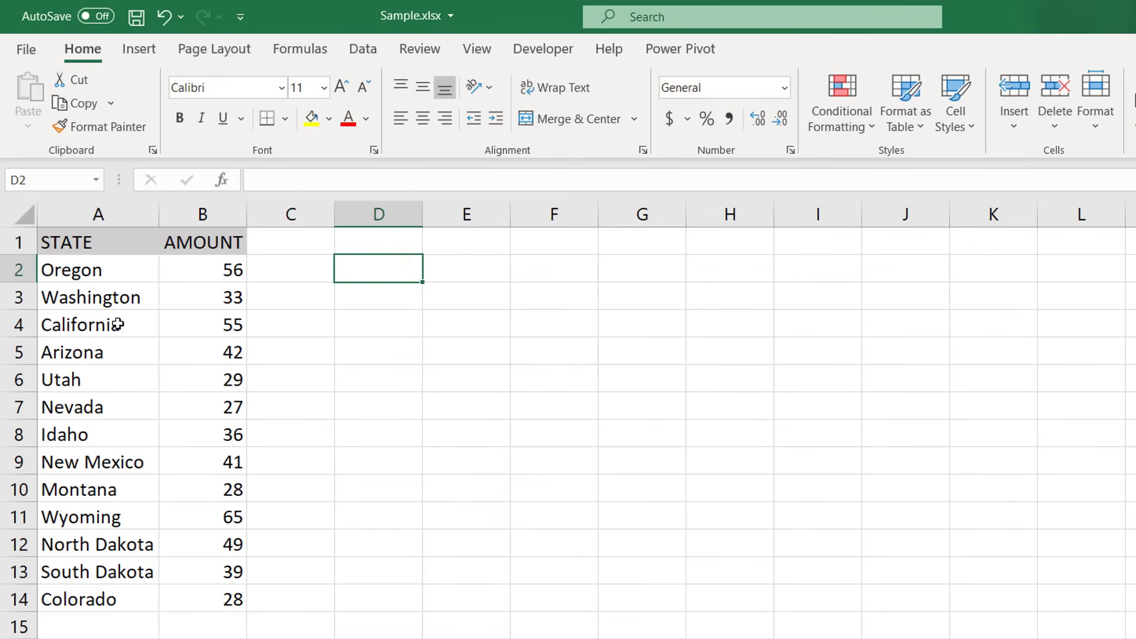
pyautogui.press('Up')
pyautogui.write('1')
pyautogui.press('Return')
# Enter a CHOOSE formula in D2 that takes its index from D1 and its values from A2, A3 and A4.
pyautogui.write('=CHOOSE(')
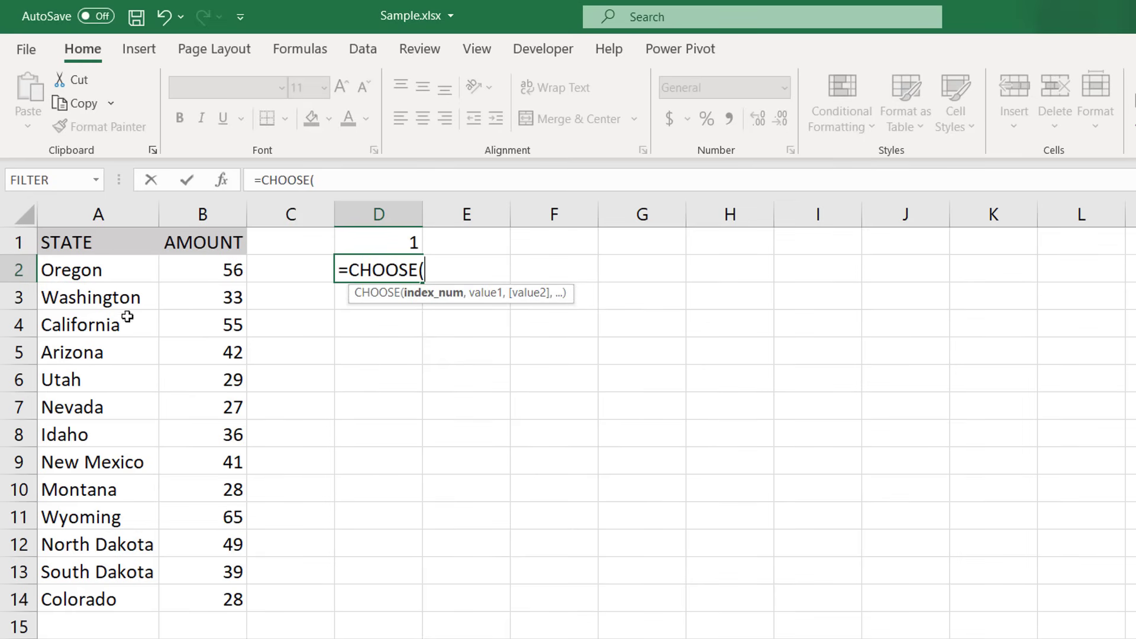
pyautogui.click(367, 243)
pyautogui.write(',')
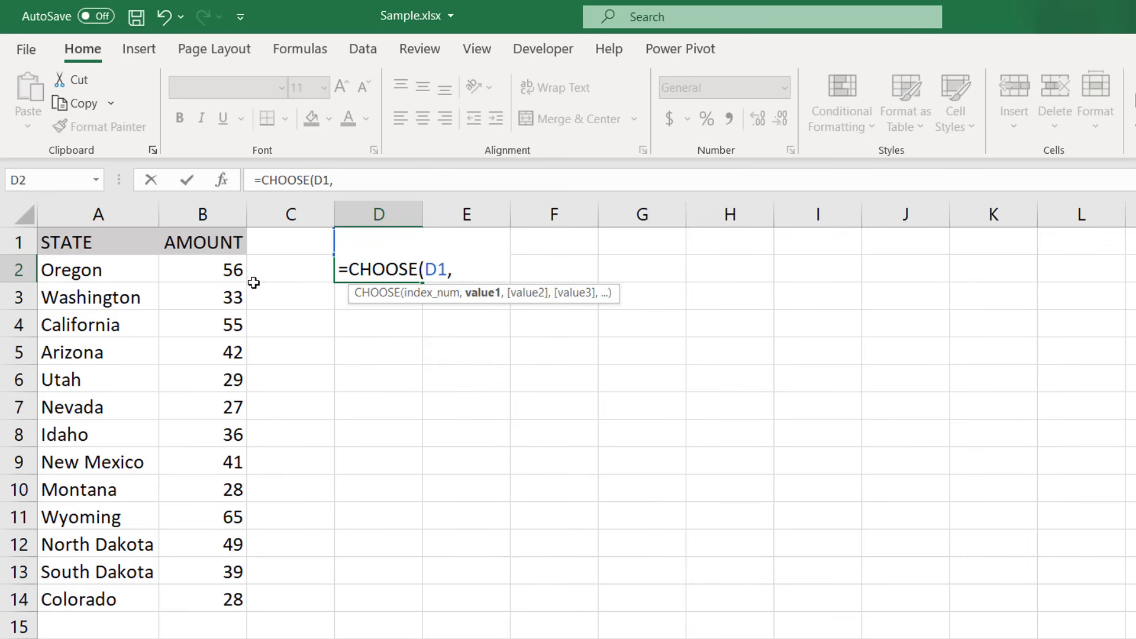
pyautogui.click(129, 269)
pyautogui.write(',')
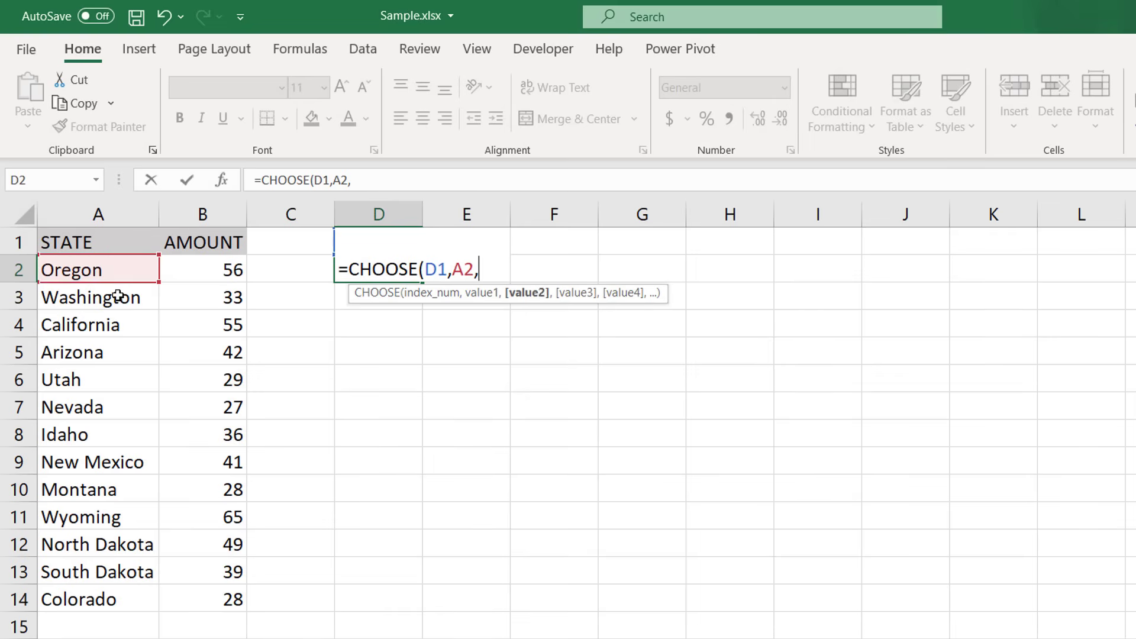
pyautogui.click(116, 297)
pyautogui.write(',')
pyautogui.click(116, 324)
pyautogui.press('Return')
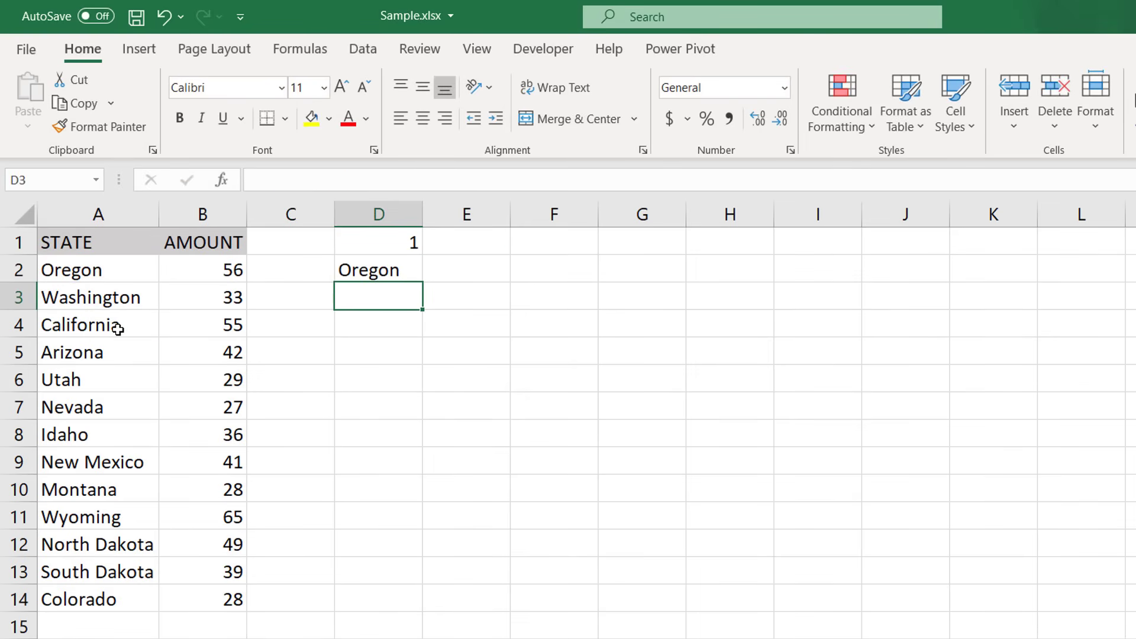
# Test the CHOOSE formula by setting the index number in D1 first to 2 and finally to 3.
pyautogui.press('Up')
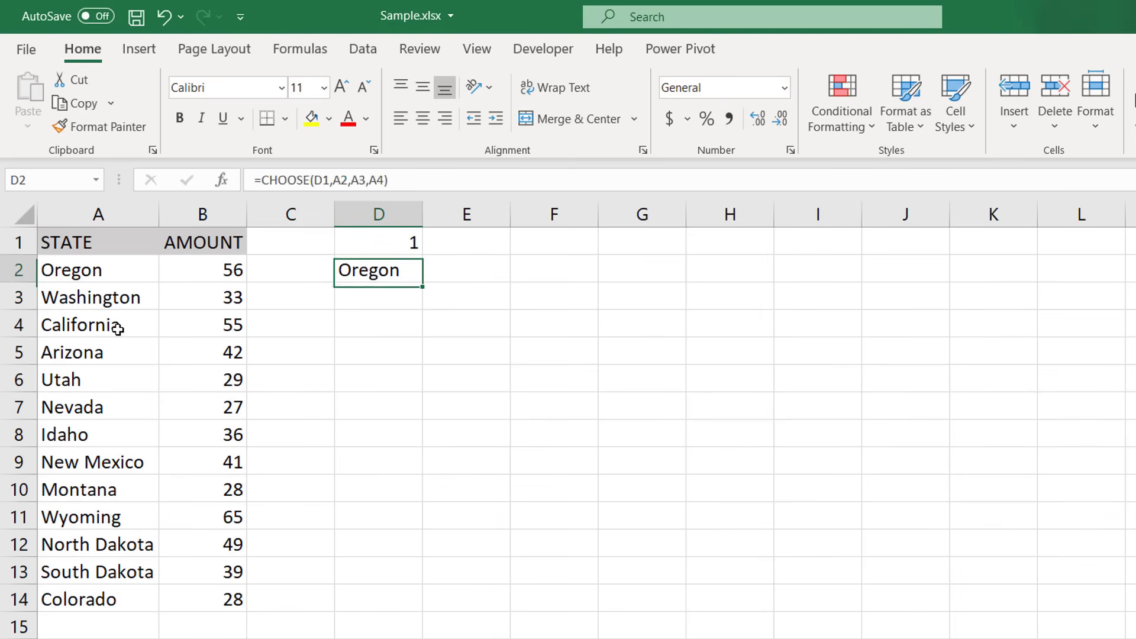
pyautogui.press('Up')
pyautogui.write('2')
pyautogui.press('Return')
pyautogui.press('Up')
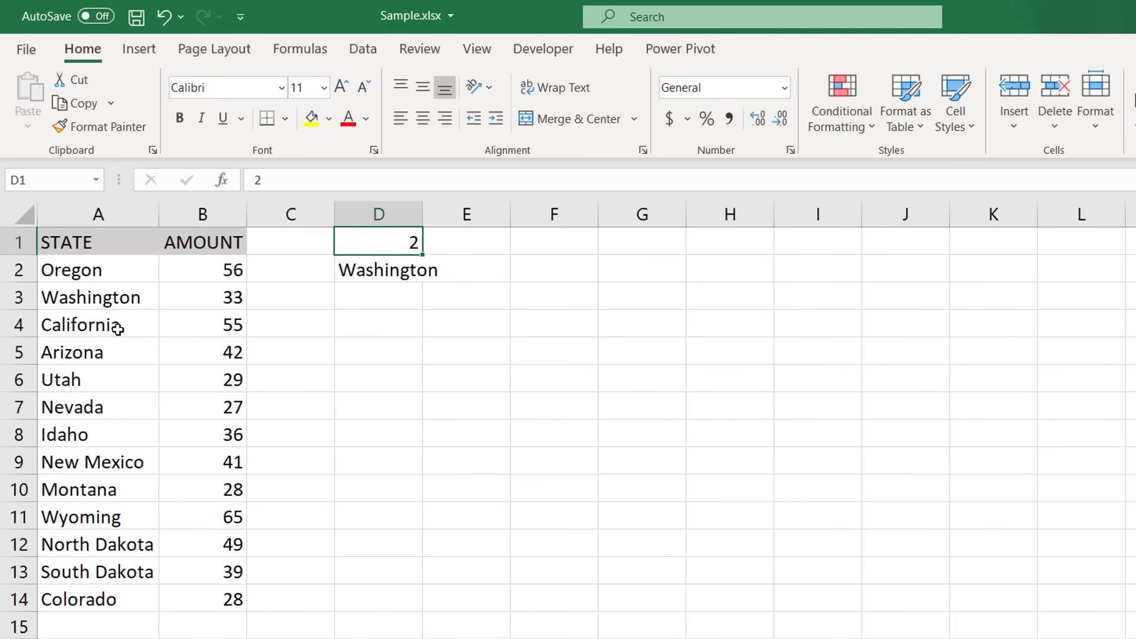
pyautogui.write('3')
pyautogui.press('Return')
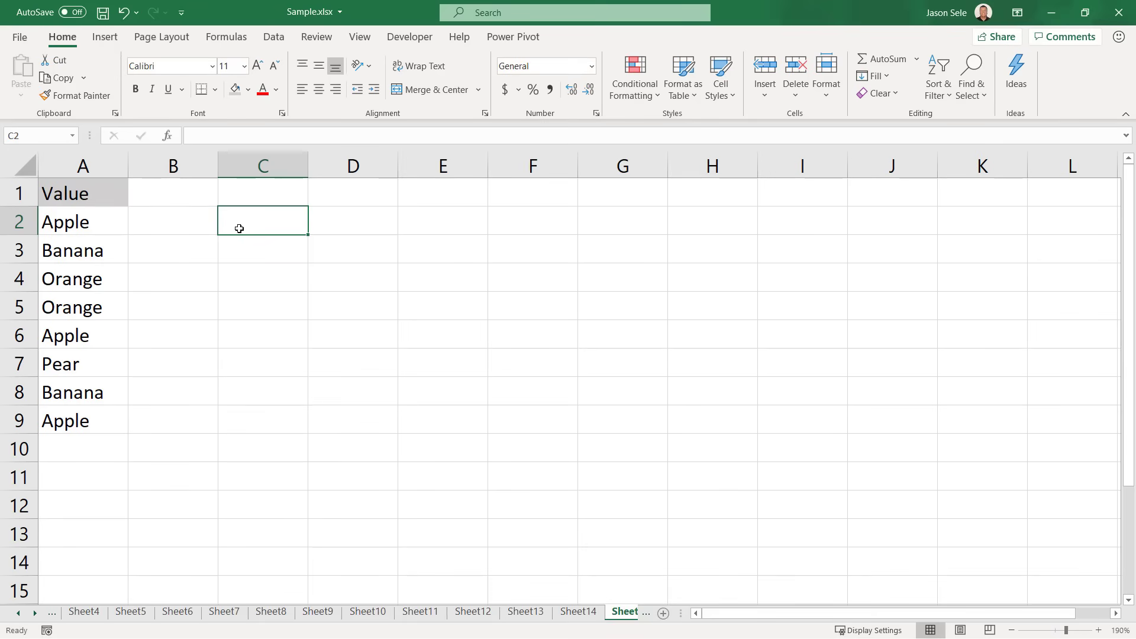
# Enter a UNIQUE formula in C2 that lists the distinct values from A2:A9.
pyautogui.write('=UNIQ')
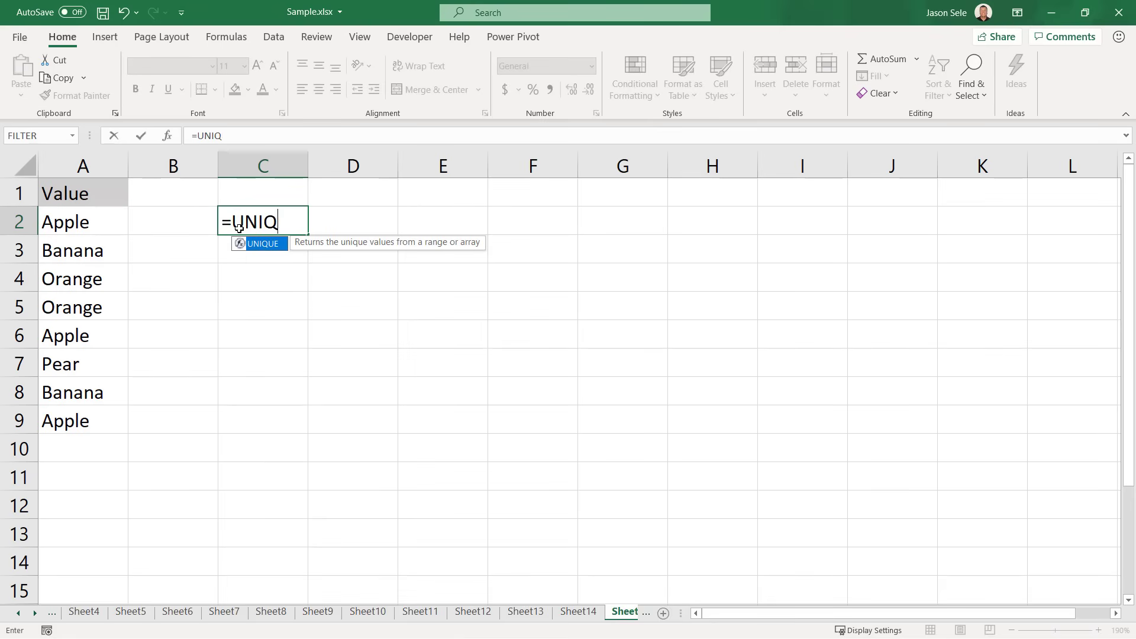
pyautogui.write('UE(')
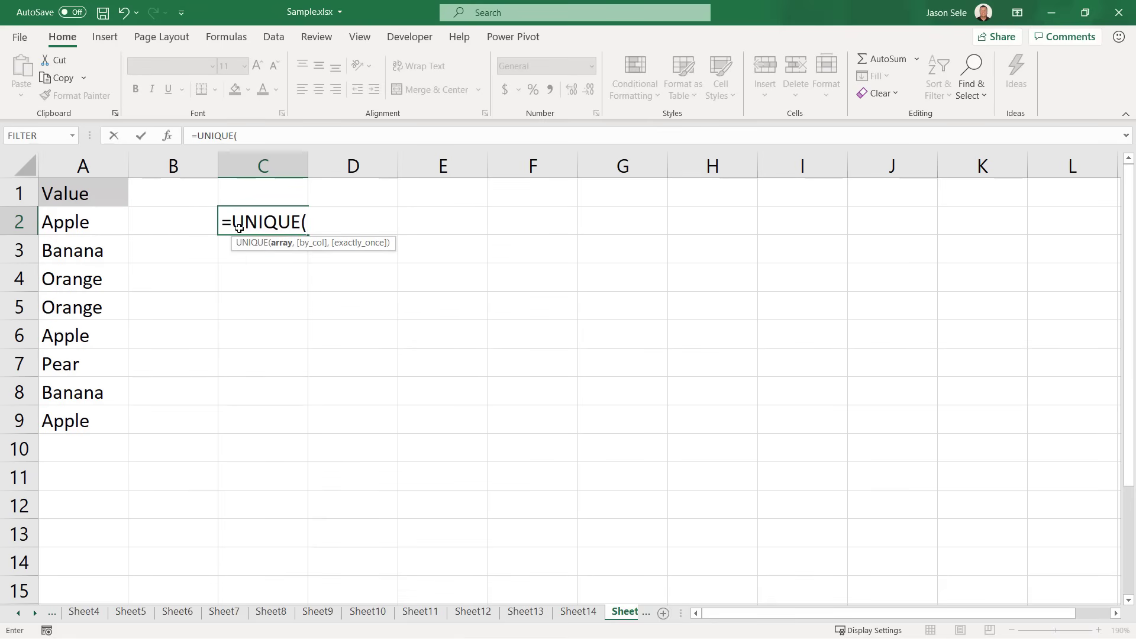
pyautogui.moveTo(104, 221); pyautogui.dragTo(114, 424)
pyautogui.press('Return')
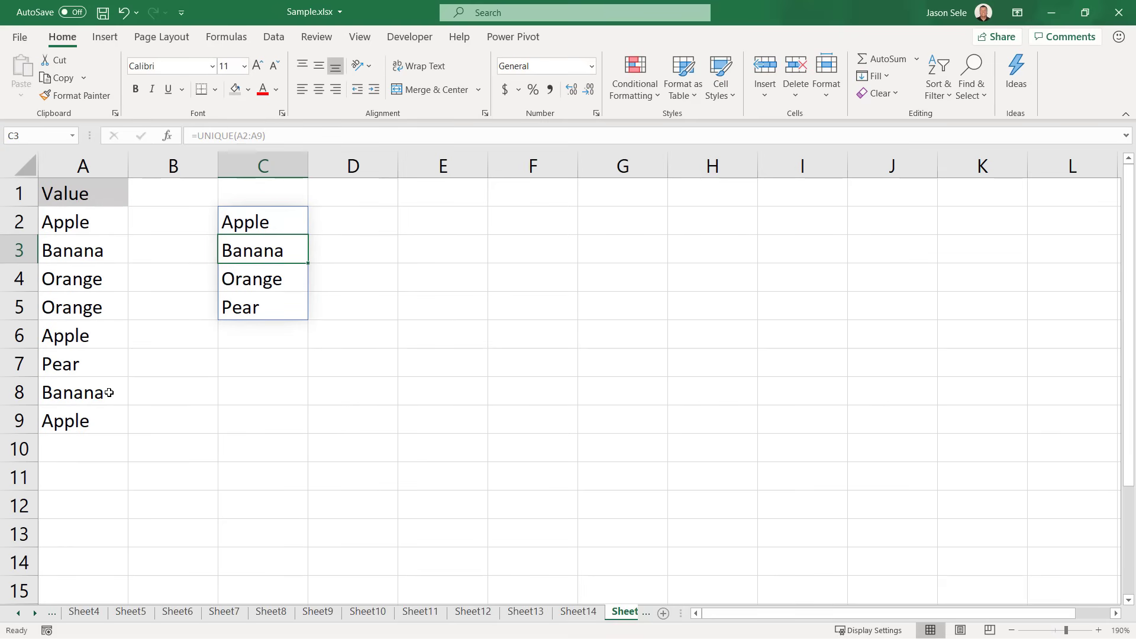
# Extend the UNIQUE formula in C2 with by_col set to FALSE and exactly_once set to TRUE.
pyautogui.click(256, 223)
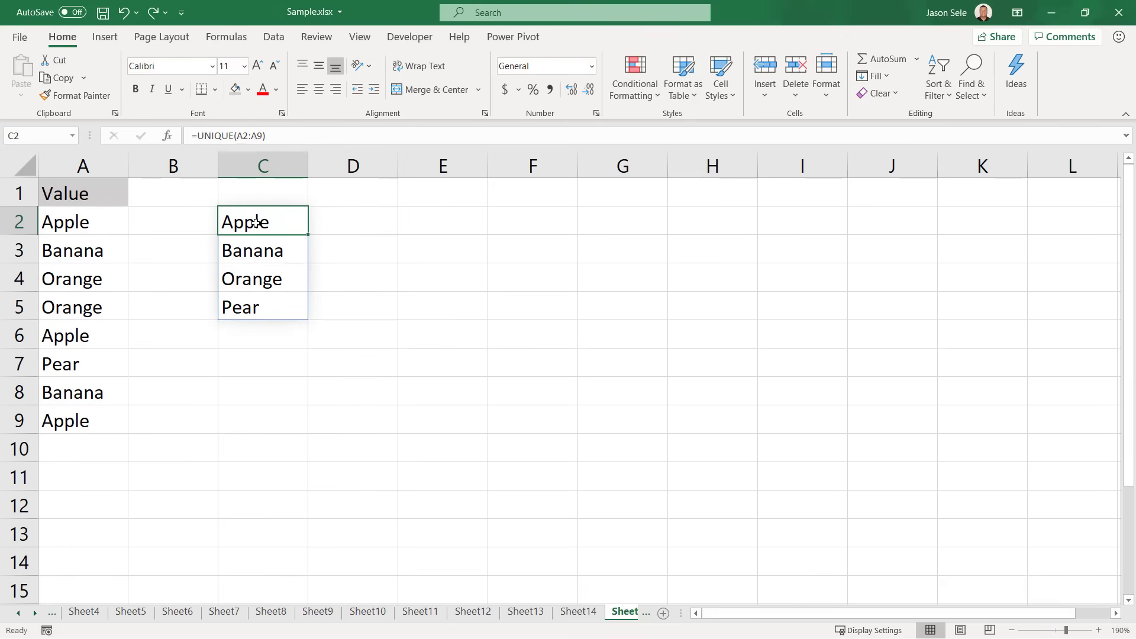
pyautogui.click(262, 136)
pyautogui.write(',')
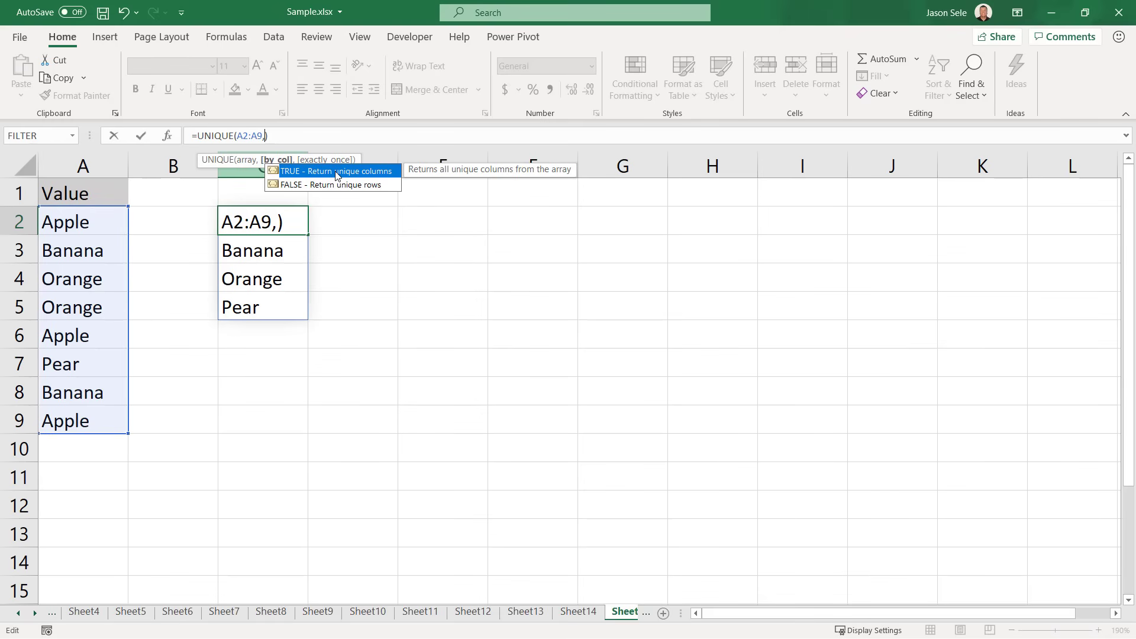
pyautogui.doubleClick(297, 186)
pyautogui.write(',')
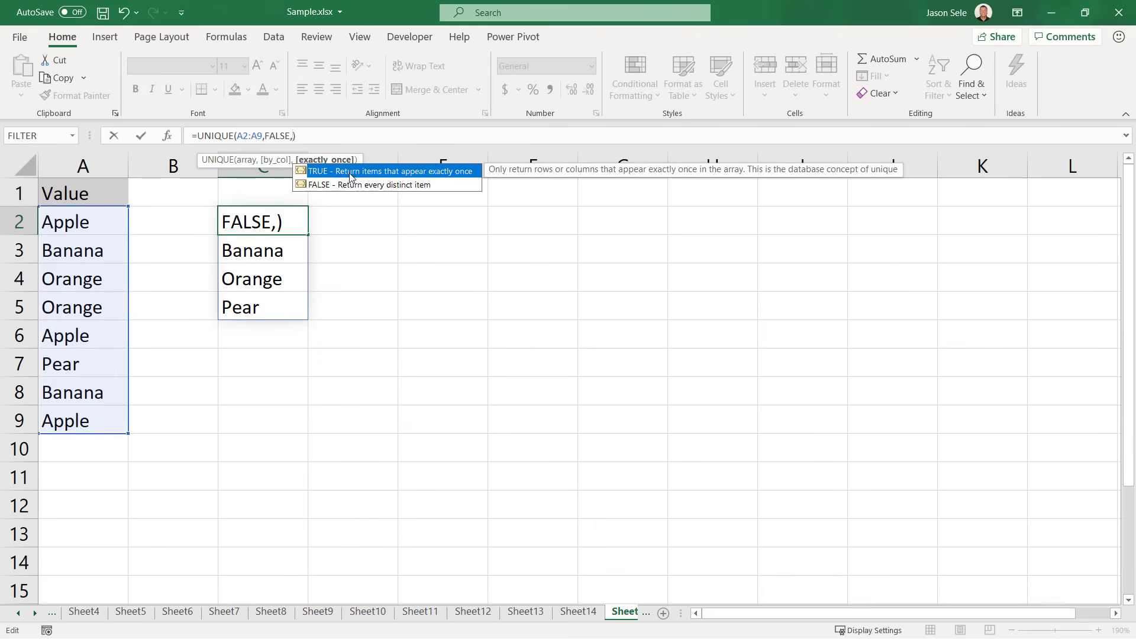
pyautogui.doubleClick(400, 171)
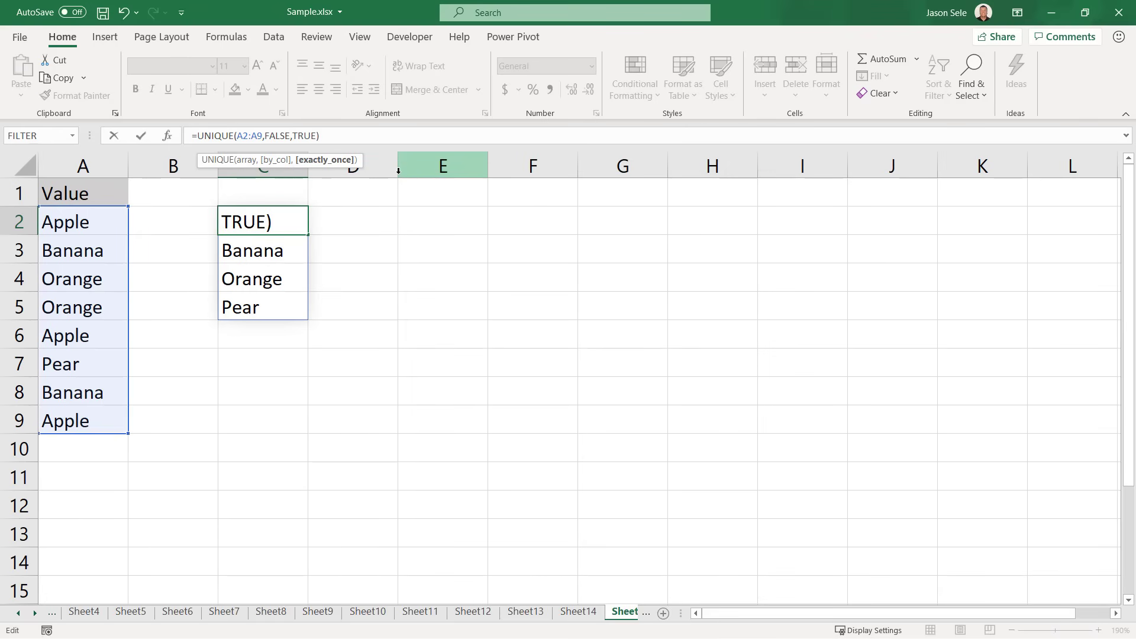
pyautogui.press('Return')
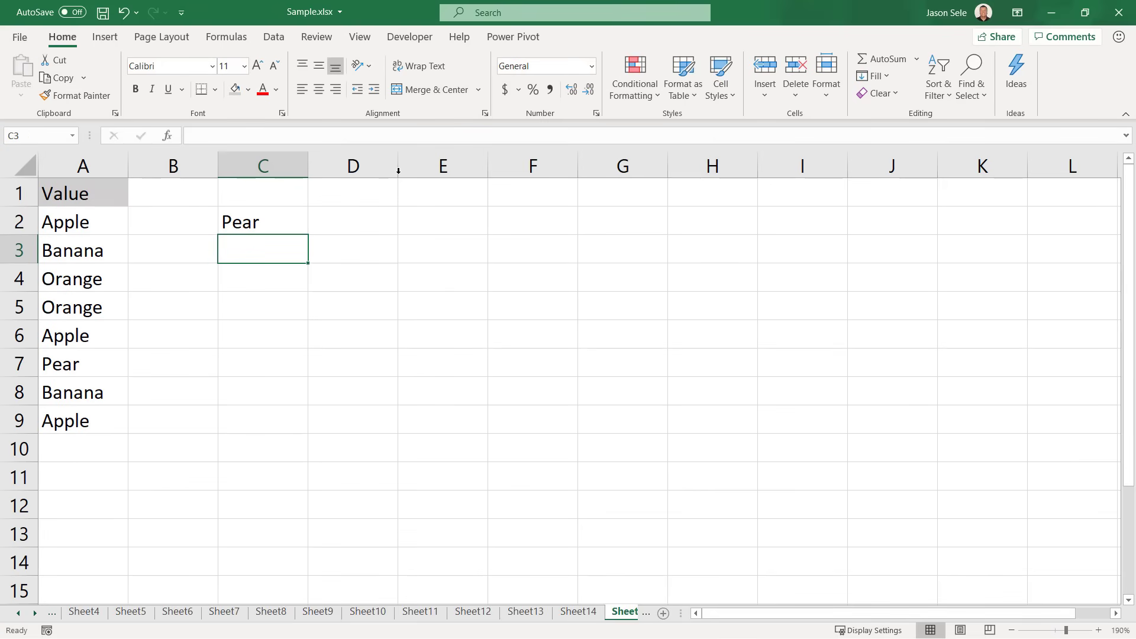
# Undo the addition of the FALSE and TRUE arguments to the UNIQUE formula in C2.
pyautogui.click(270, 224)
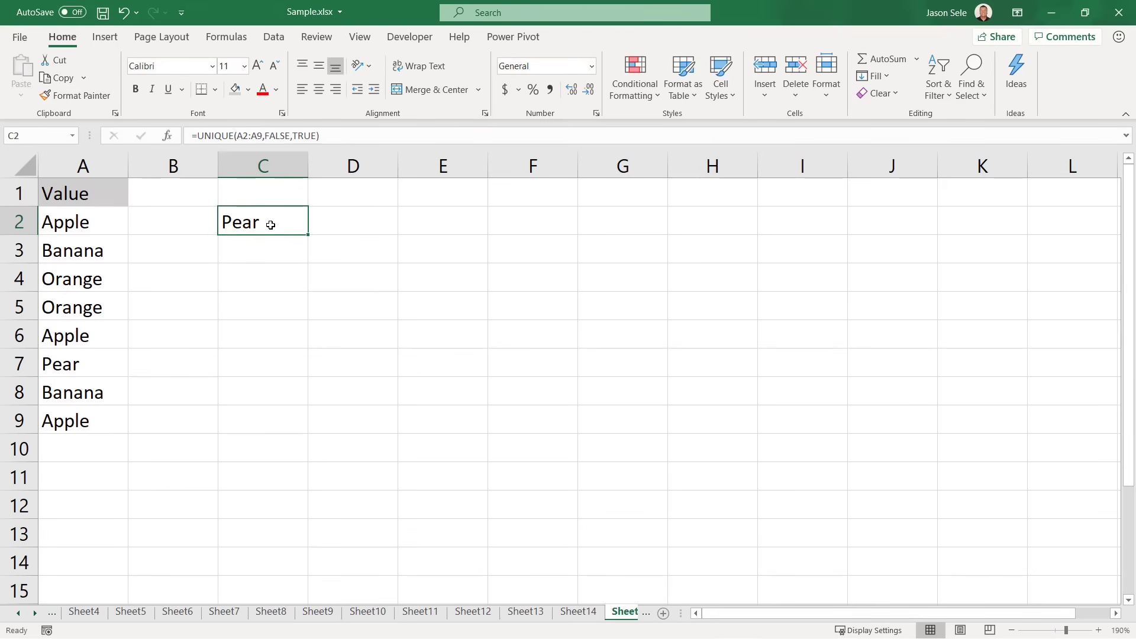
pyautogui.click(123, 12)
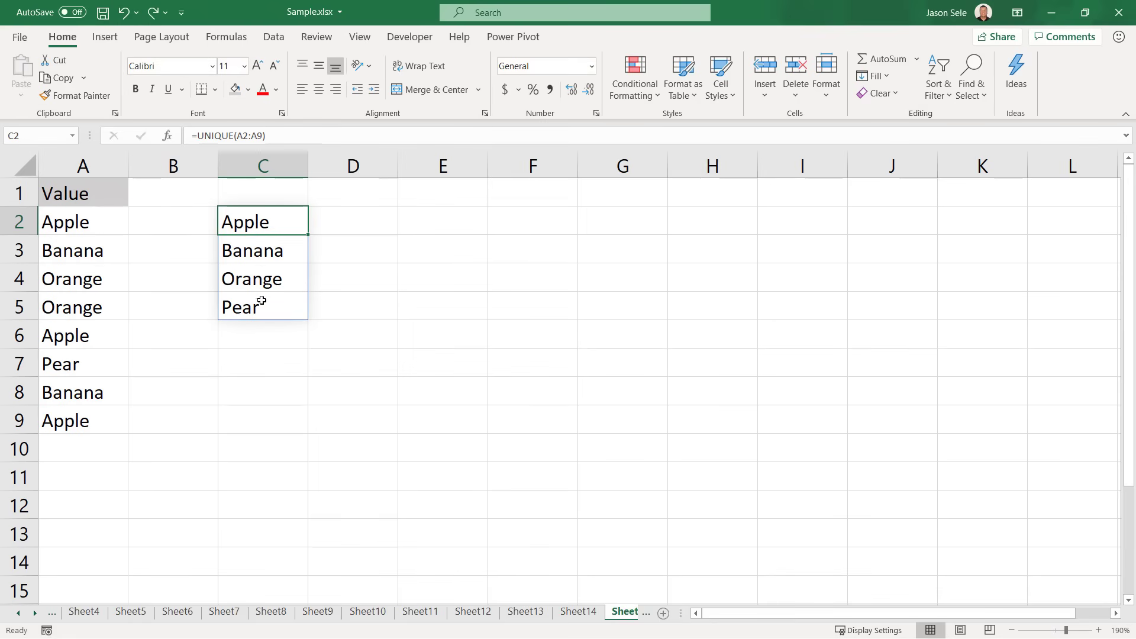